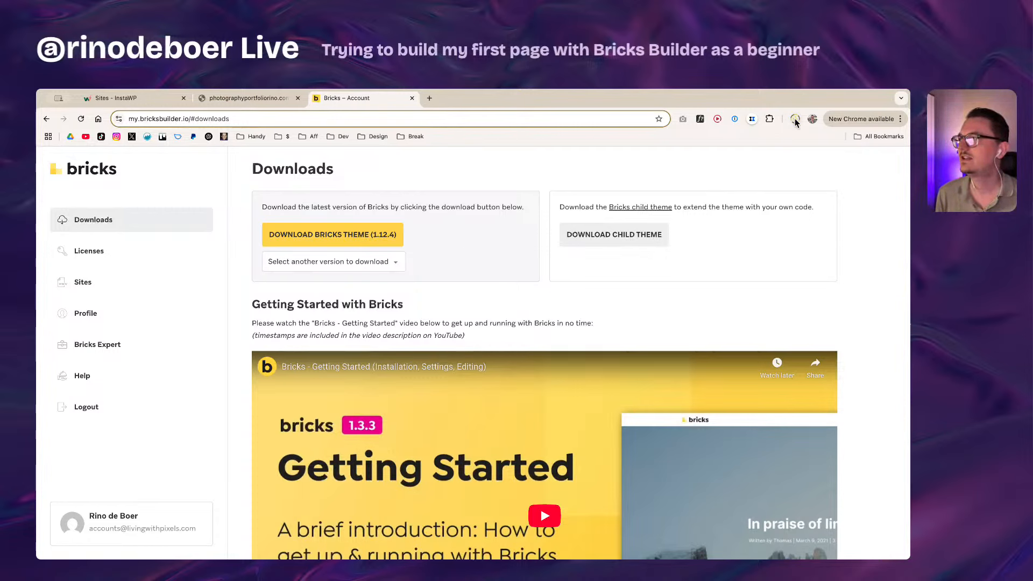
Step: Verify bricks.1.12.4.zip finished downloading, then switch to the InstaWP sites list
left_click(795, 119)
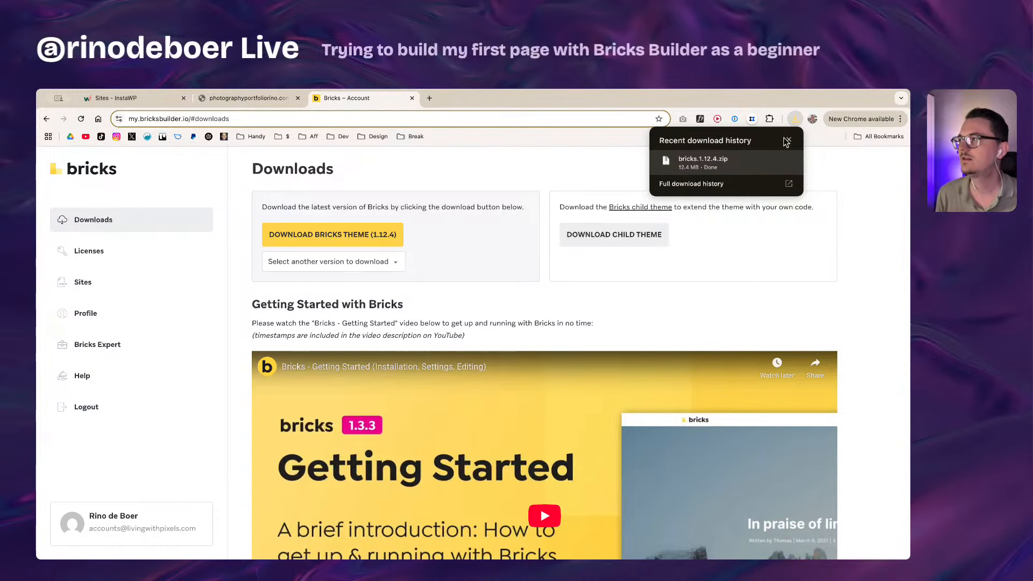
left_click(795, 119)
left_click(128, 98)
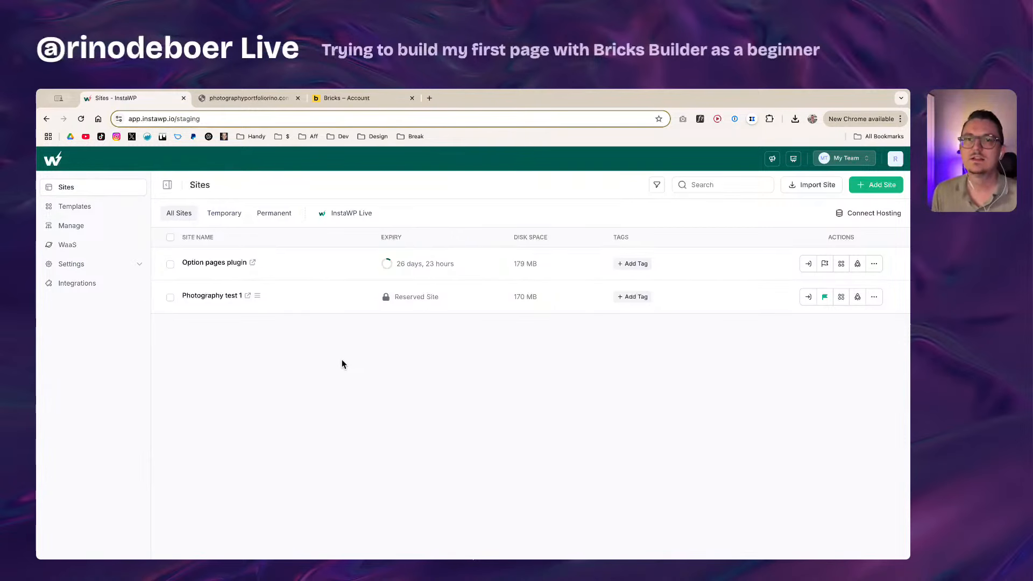
Step: Add a new InstaWP site named bricks-live-1, browse the page builder and security plugins, and create it
left_click(877, 185)
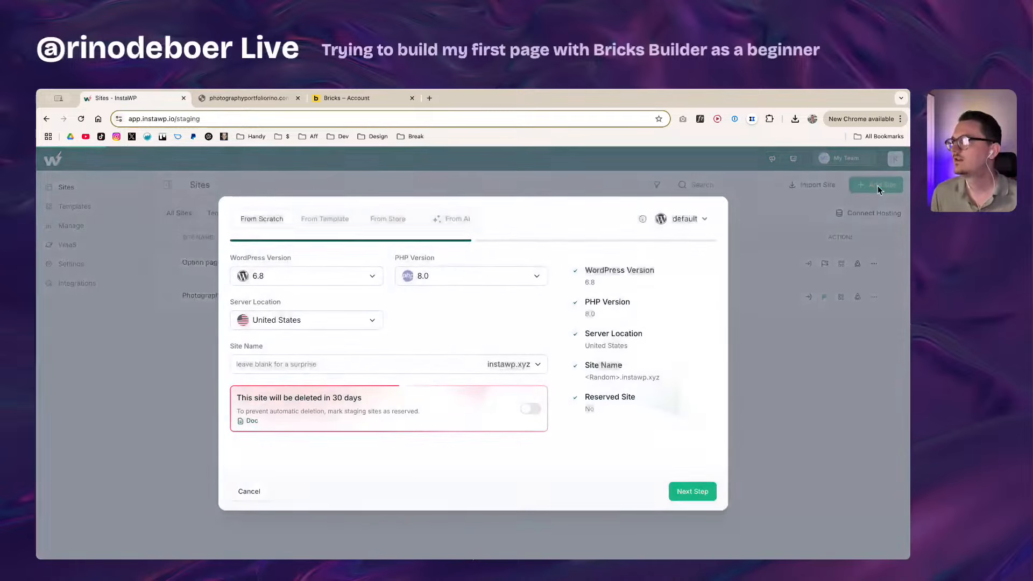
left_click(279, 366)
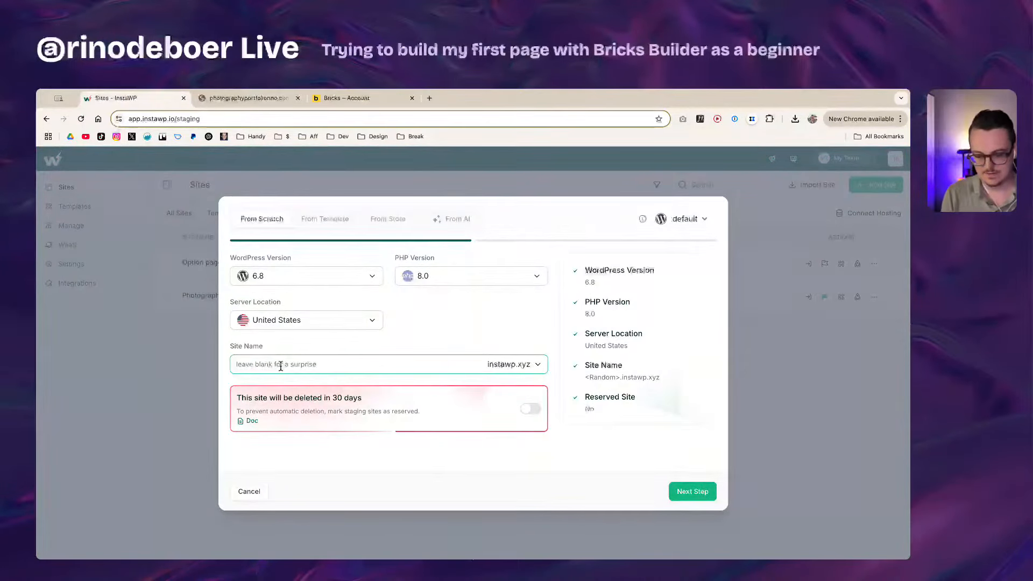
type("bricks-")
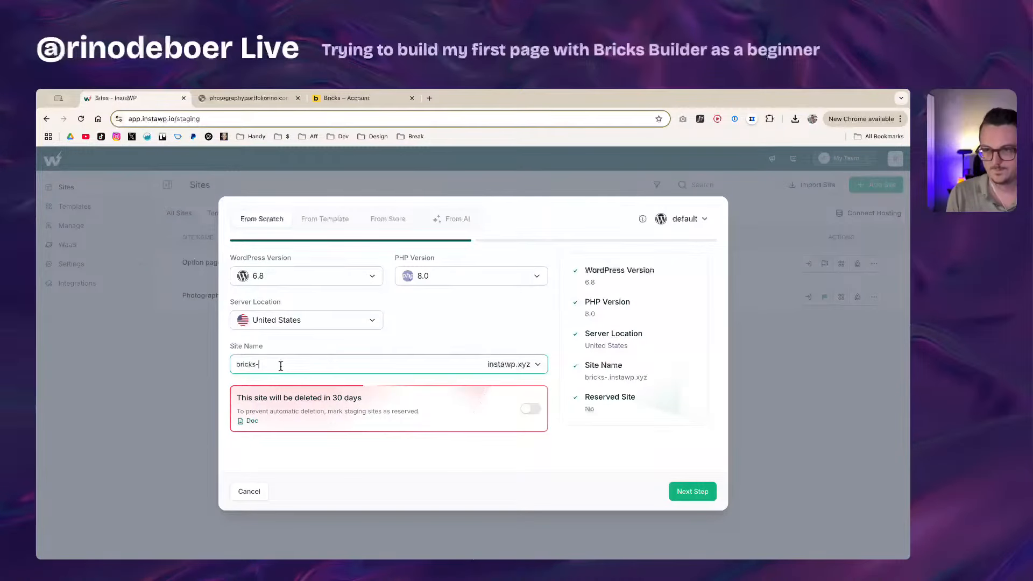
type("live-1")
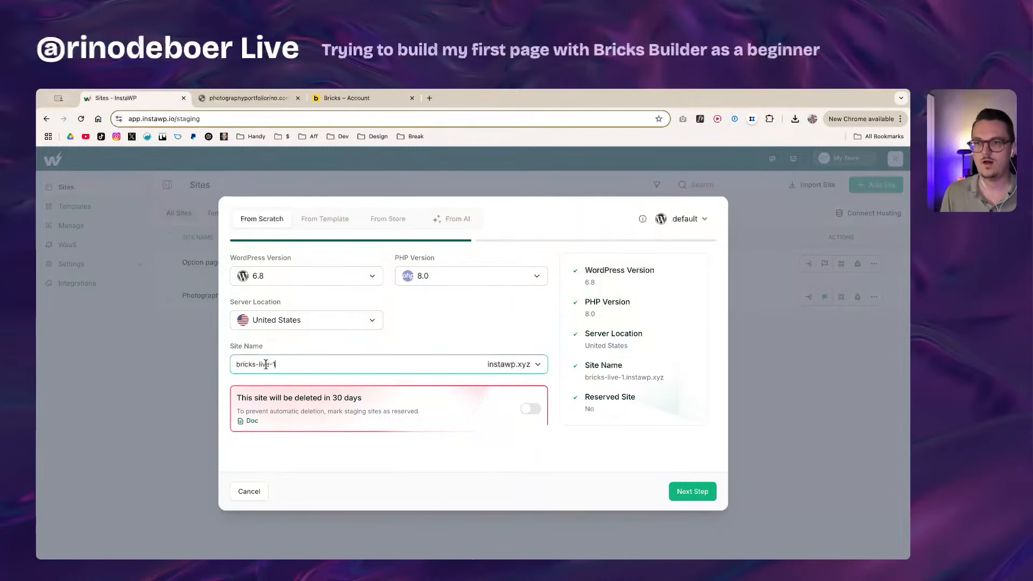
left_click(423, 346)
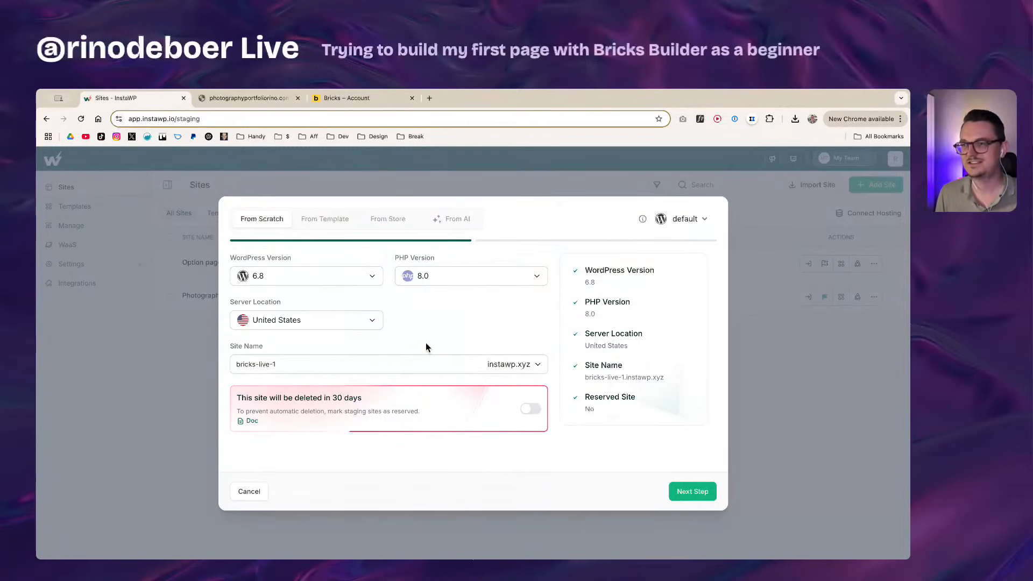
left_click(693, 492)
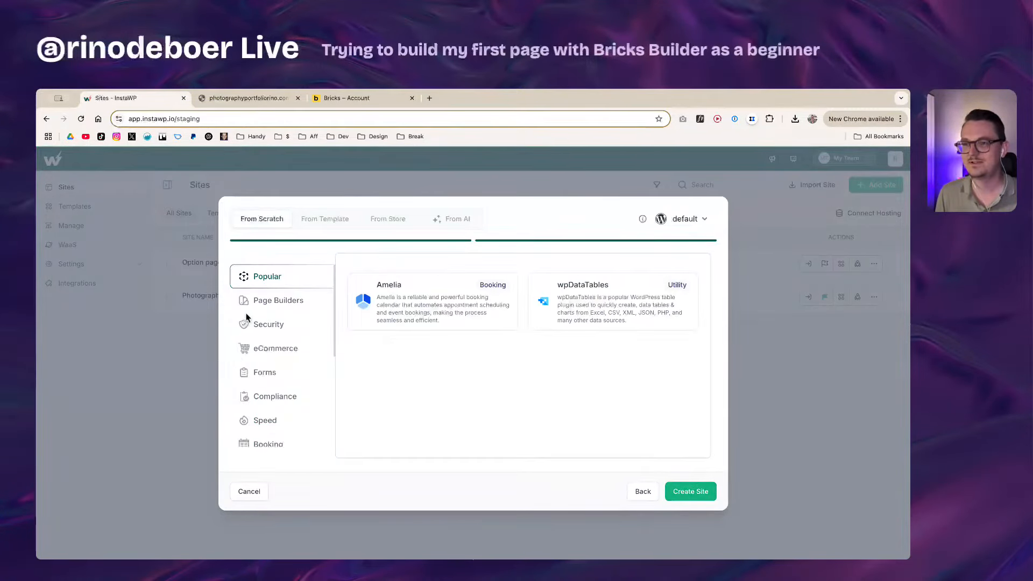
left_click(268, 305)
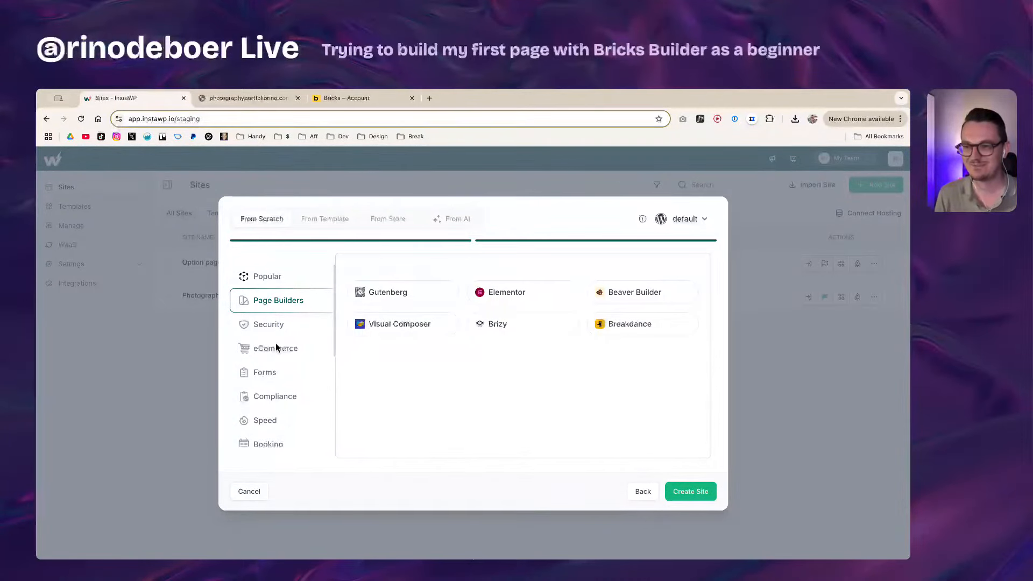
left_click(269, 328)
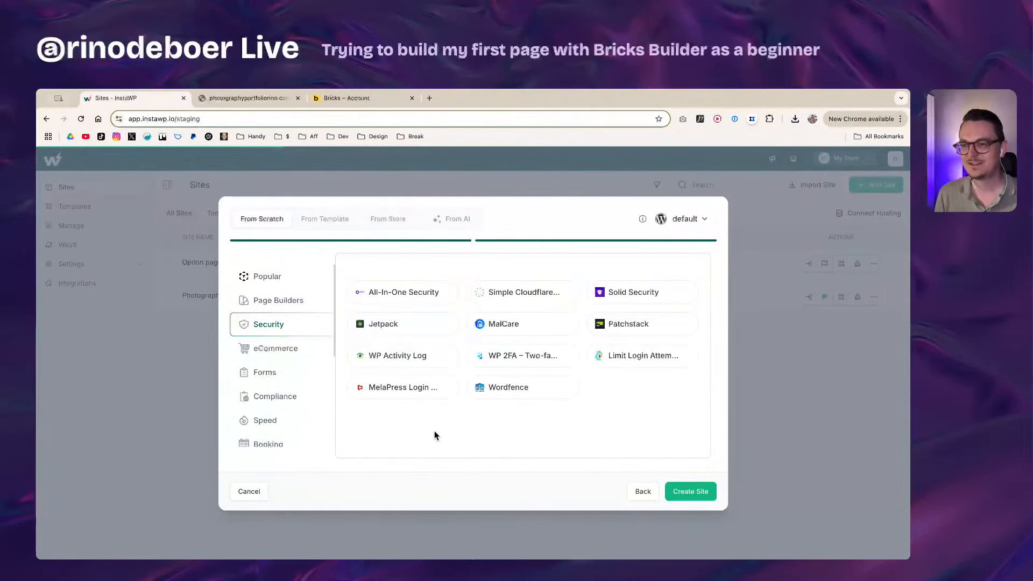
left_click(698, 491)
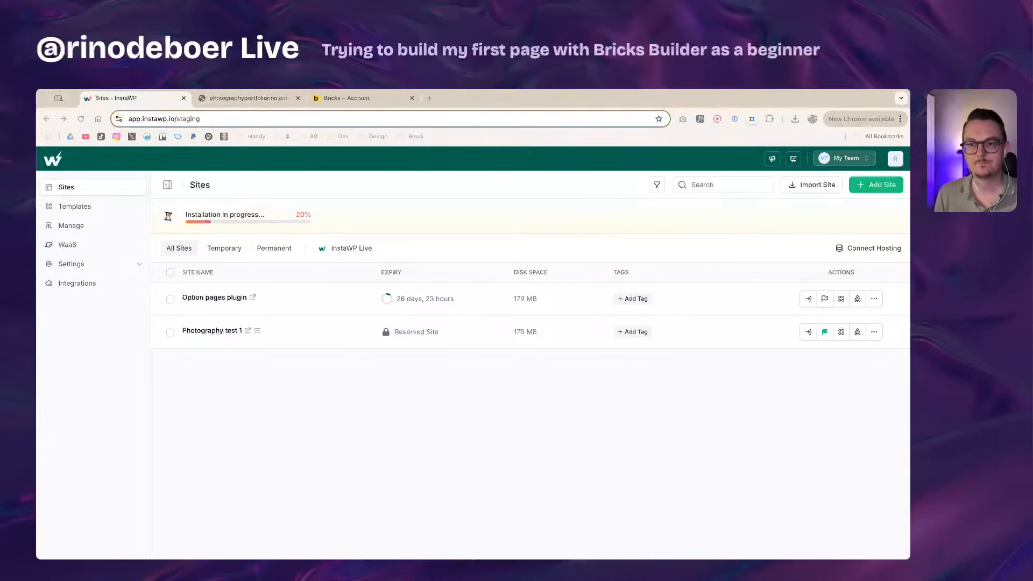
Step: Once bricks-live-1 finishes installing, use Magic Login to open its WordPress admin
left_click(270, 421)
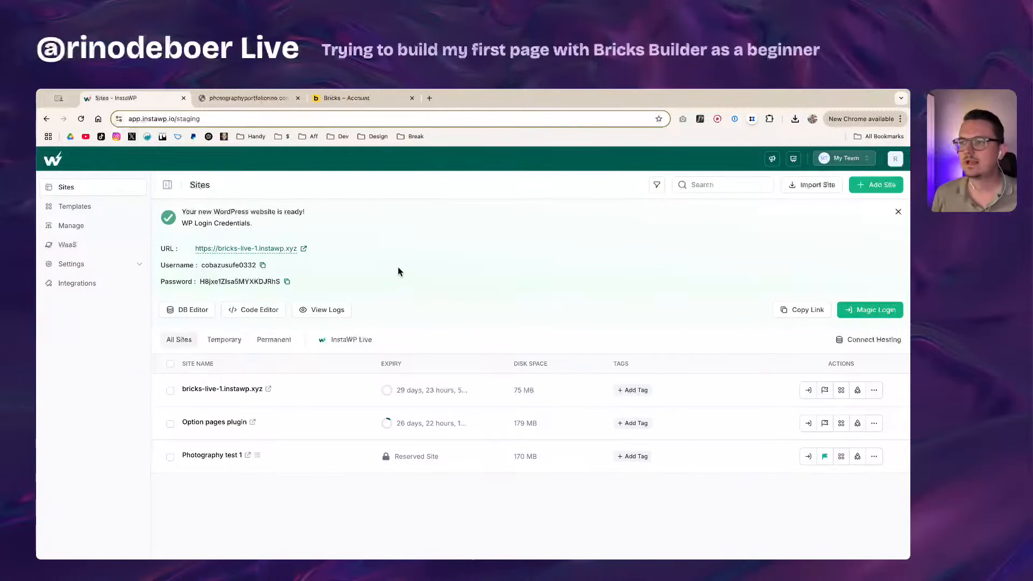
left_click(872, 311)
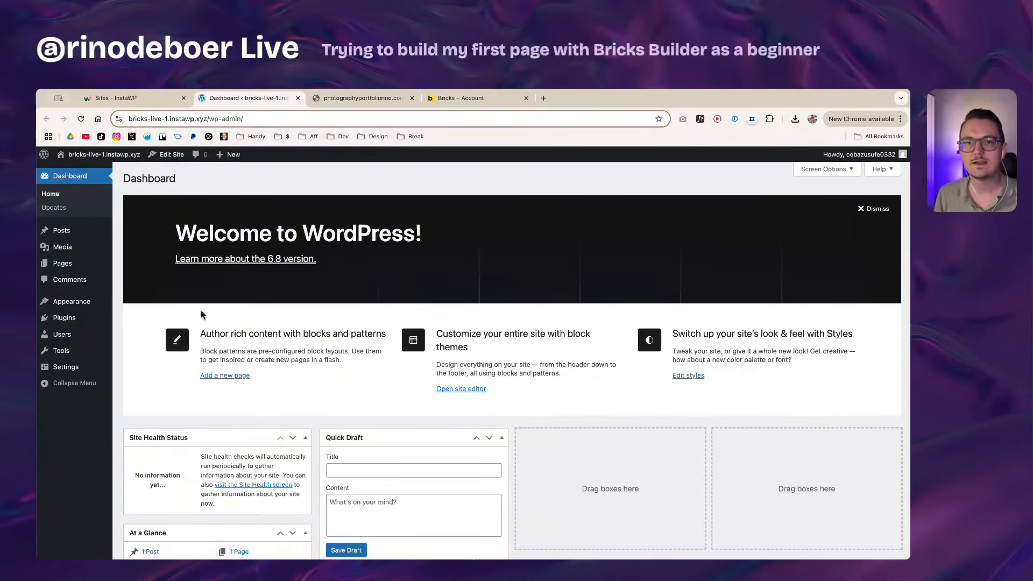
Step: Upload bricks.1.12.4.zip through Appearance > Themes > Add New Theme and install it
mouse_move(51, 323)
mouse_move(63, 303)
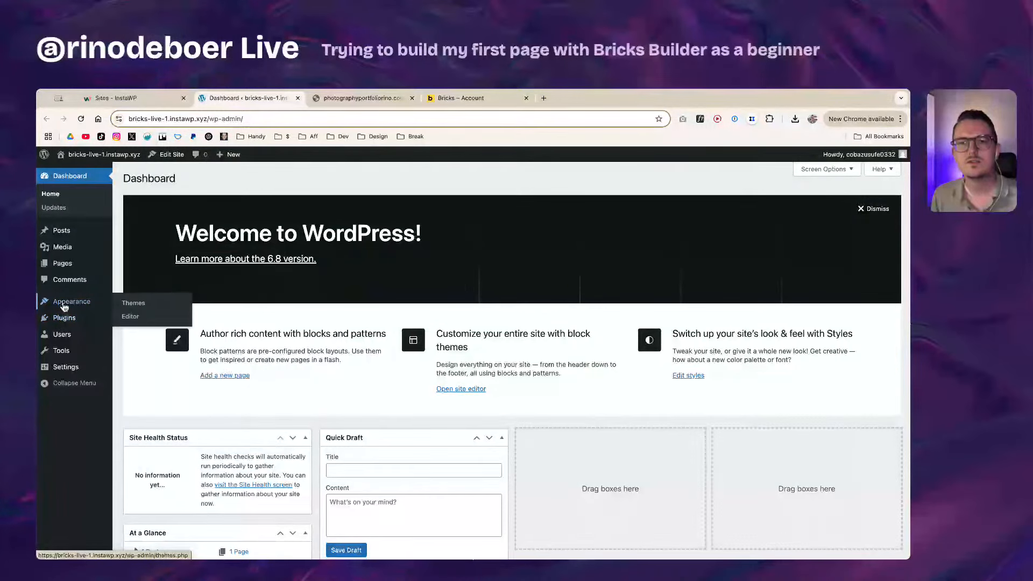
left_click(137, 304)
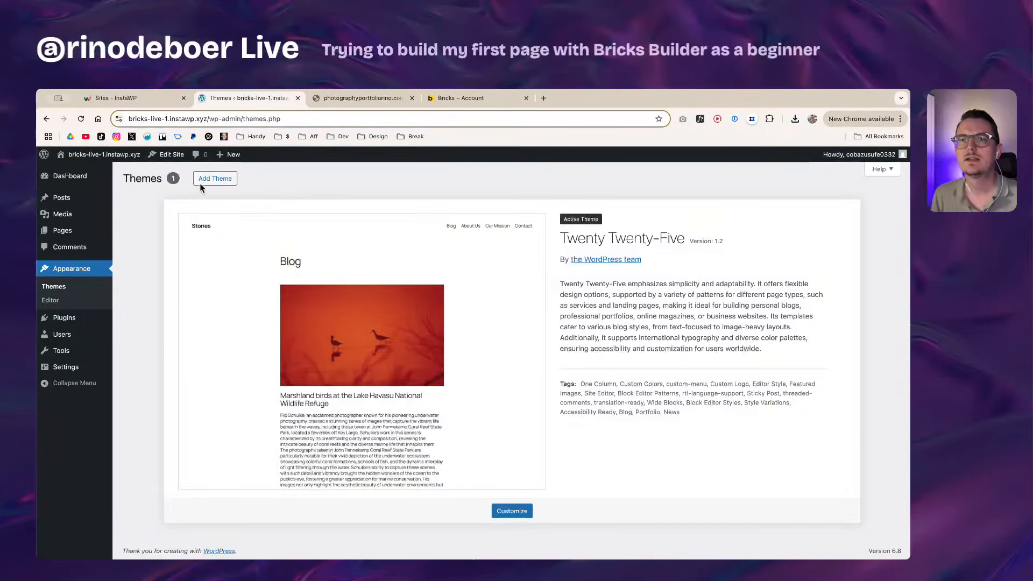
left_click(205, 180)
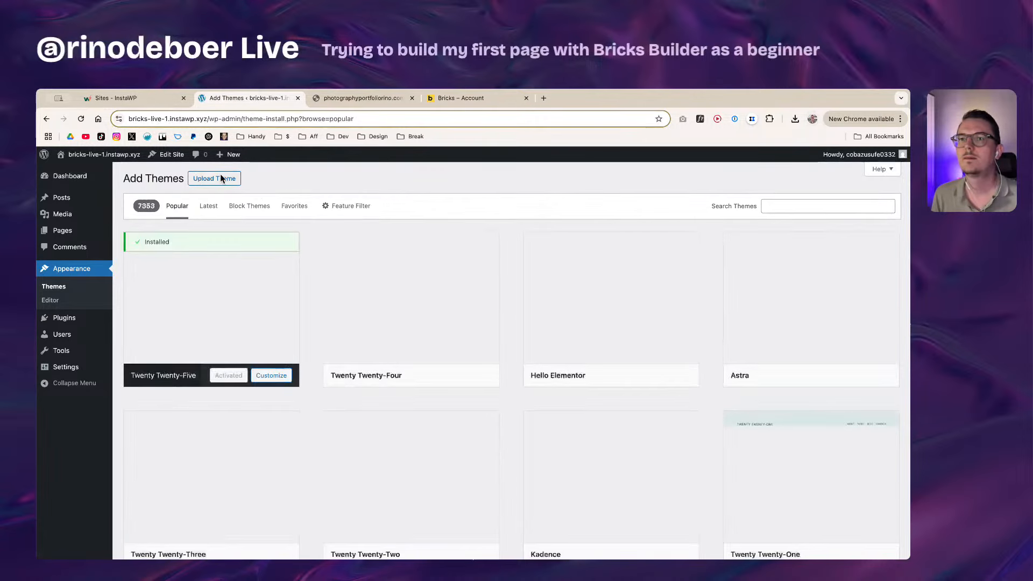
left_click(225, 183)
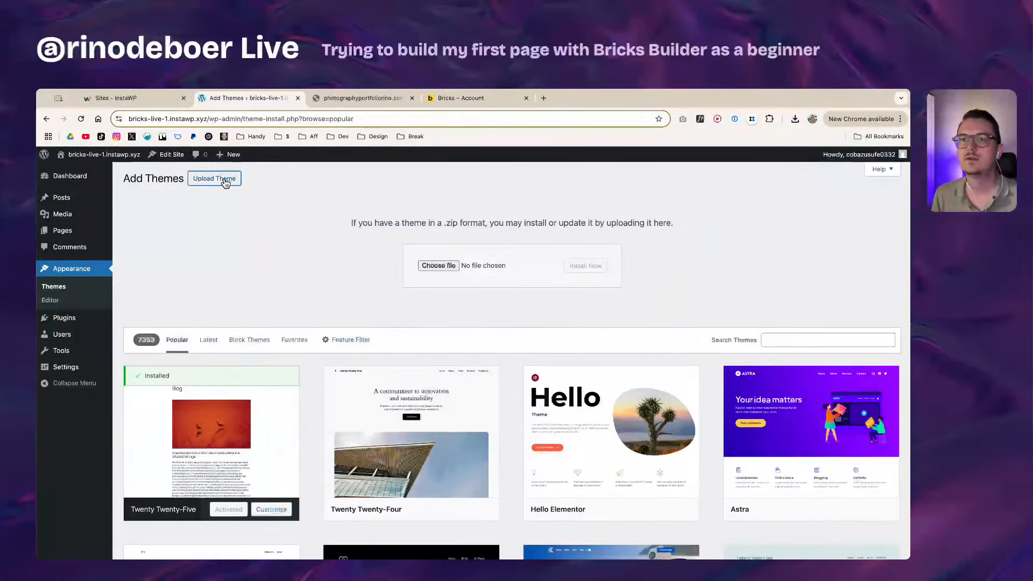
left_click(794, 119)
left_click_drag(694, 162, 440, 272)
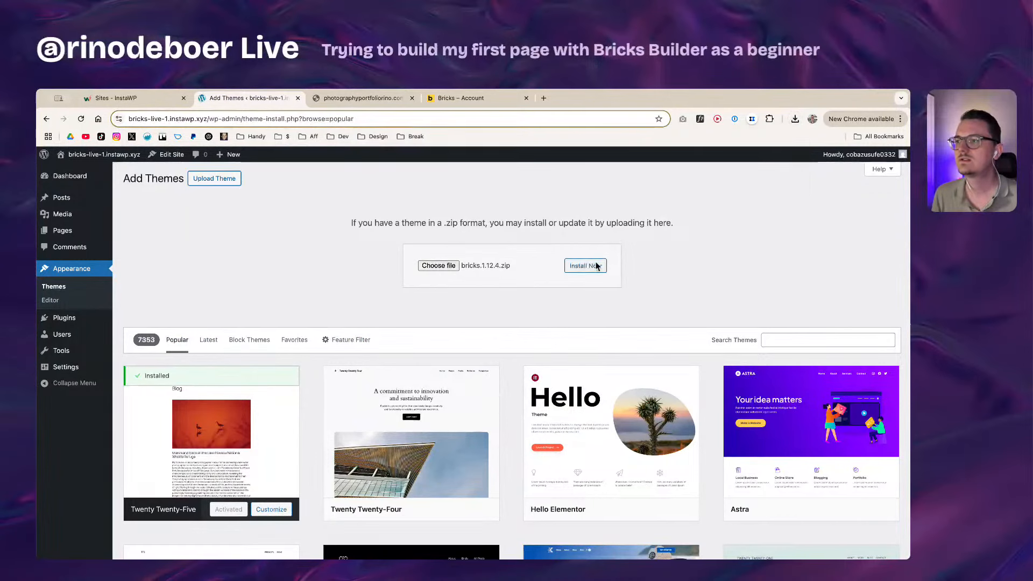
left_click(592, 265)
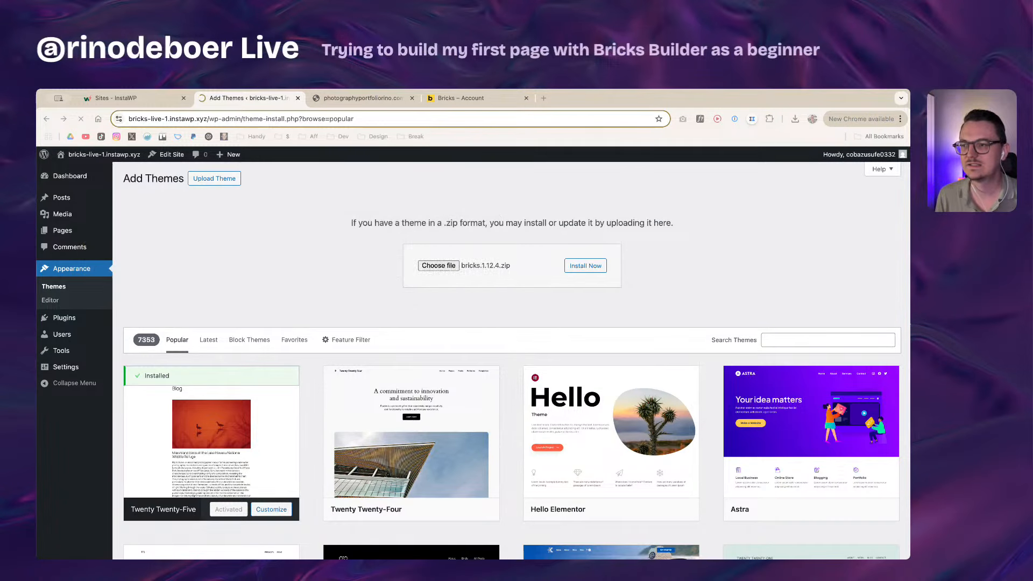
Step: Leave the Bricks theme installation loading while switching windows and back to the browser
left_click(590, 267)
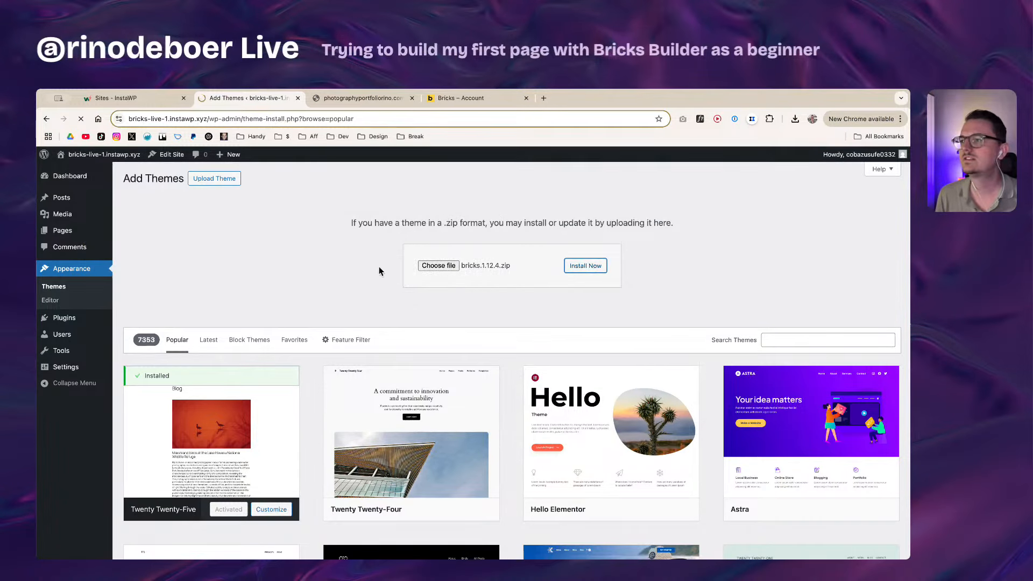
key("super+Tab")
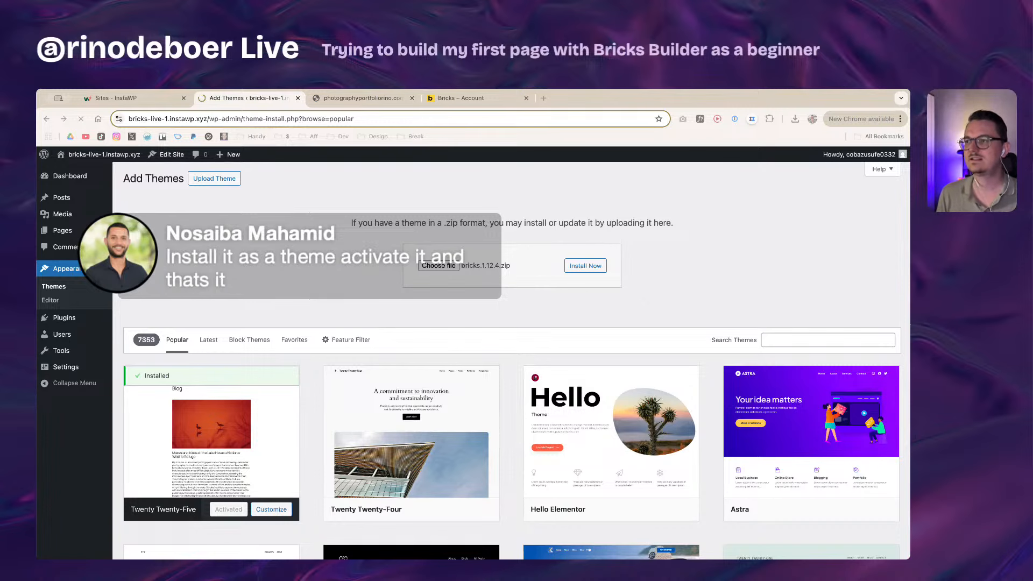
left_click(519, 212)
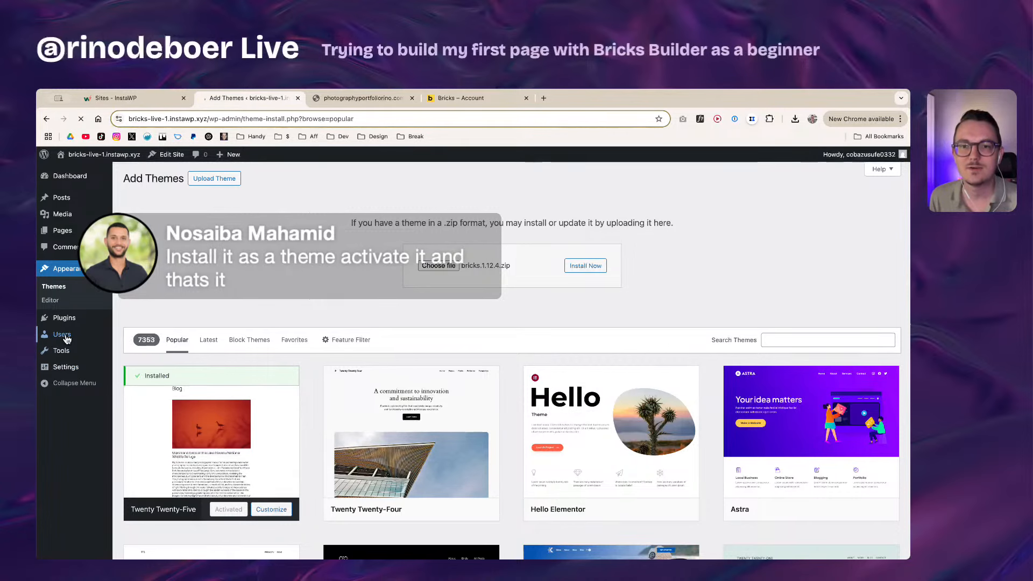
Step: Open the users list in a new tab and edit the admin user's profile
mouse_move(70, 334)
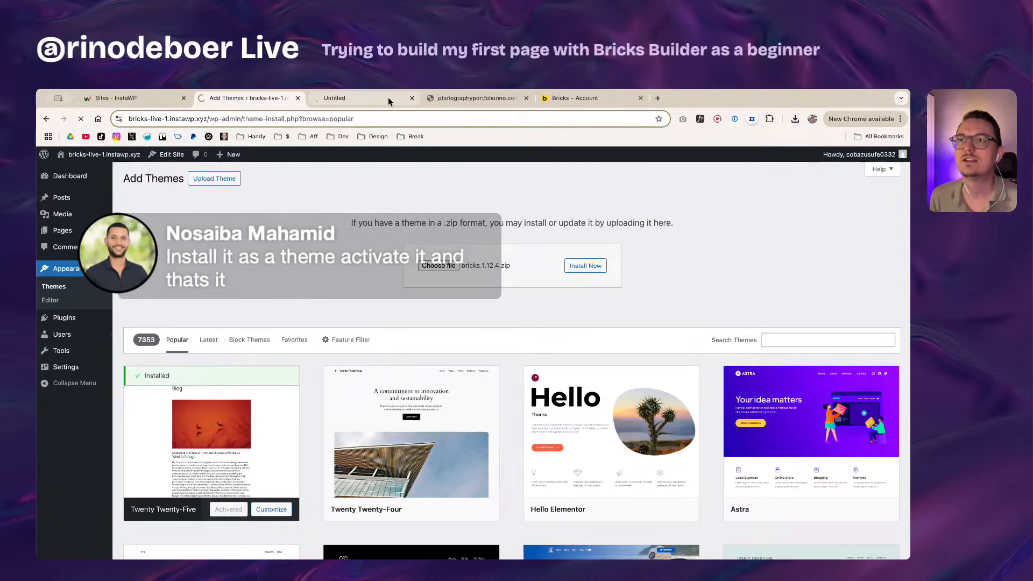
left_click(389, 97)
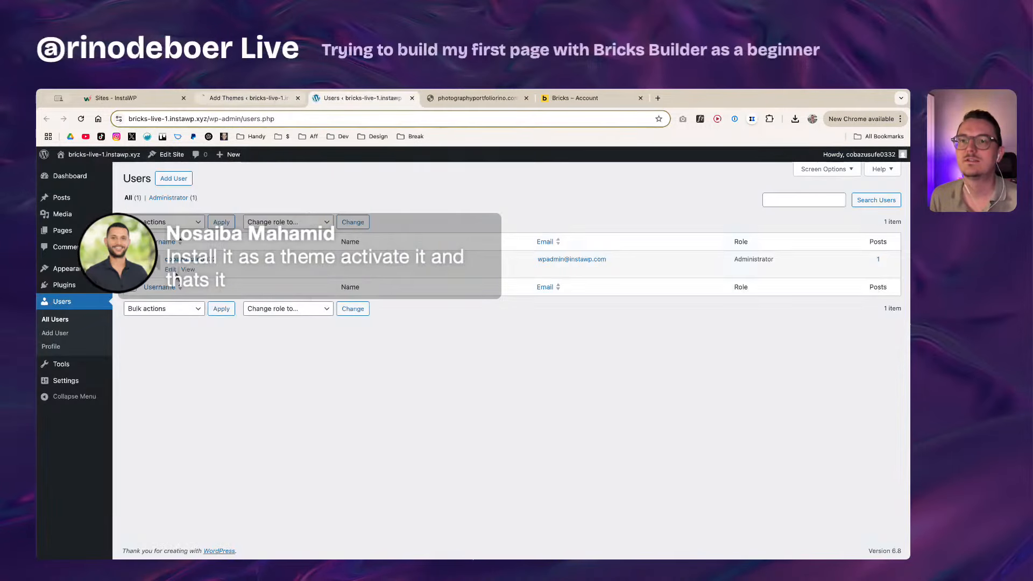
left_click(170, 269)
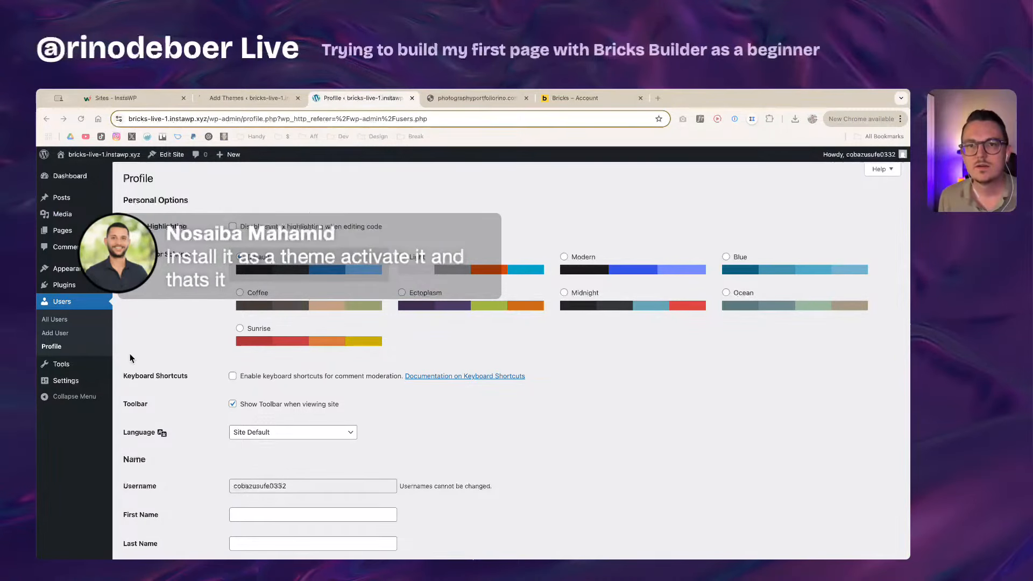
Step: Select the existing username, then generate a new account password and select it entirely
scroll(183, 345, "down", 4)
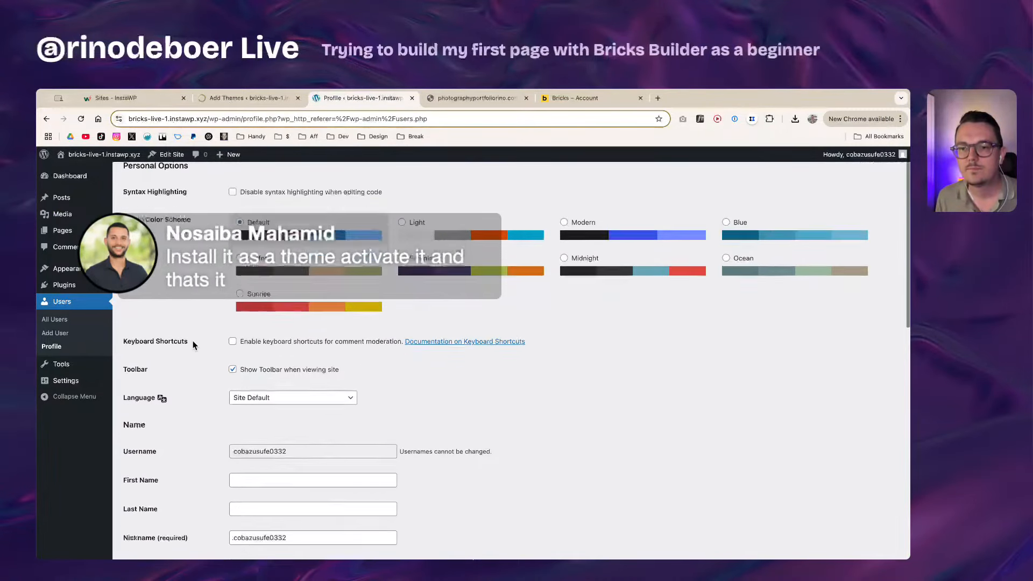
double_click(268, 372)
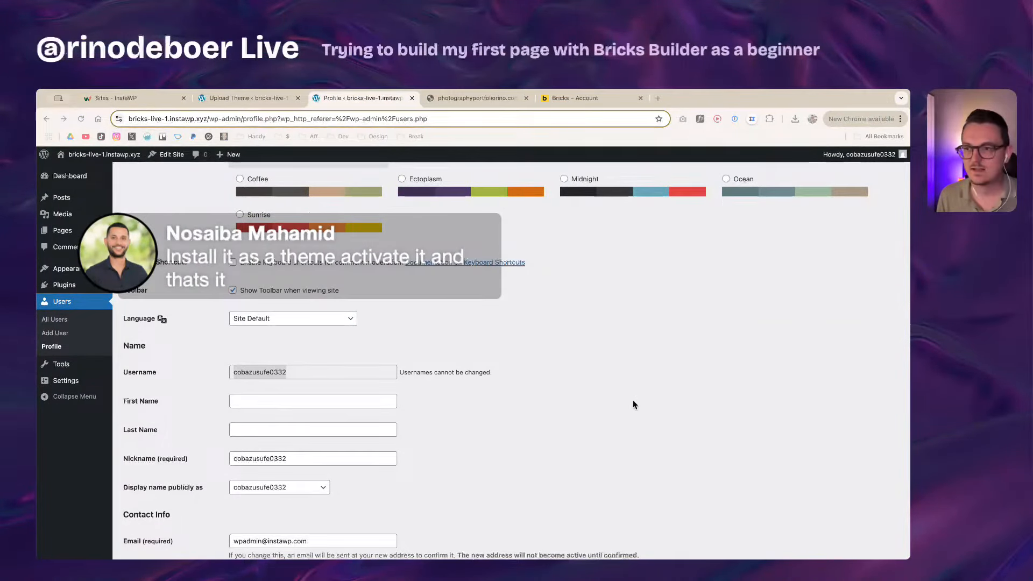
scroll(450, 408, "down", 6)
scroll(203, 349, "down", 5)
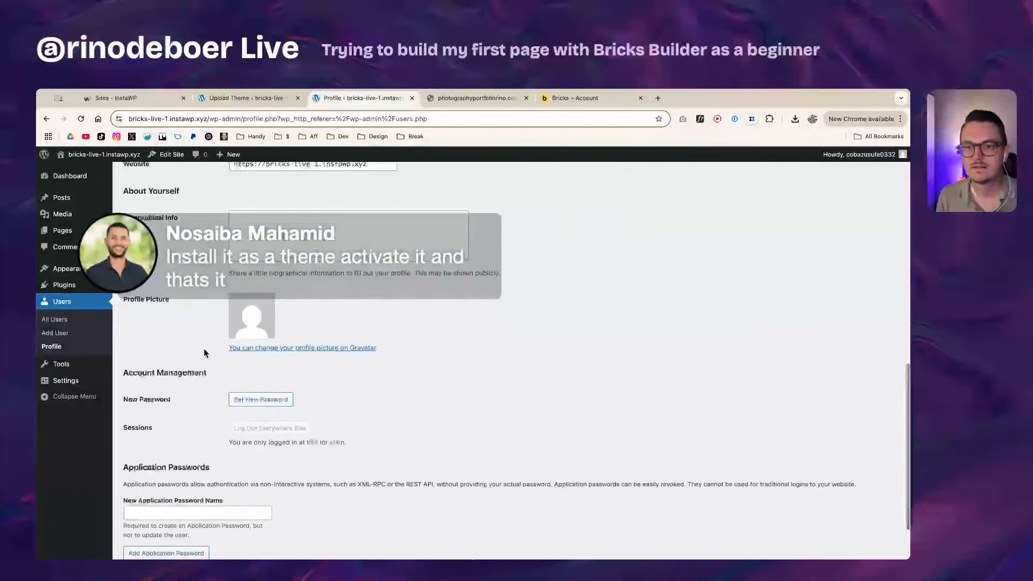
left_click(248, 332)
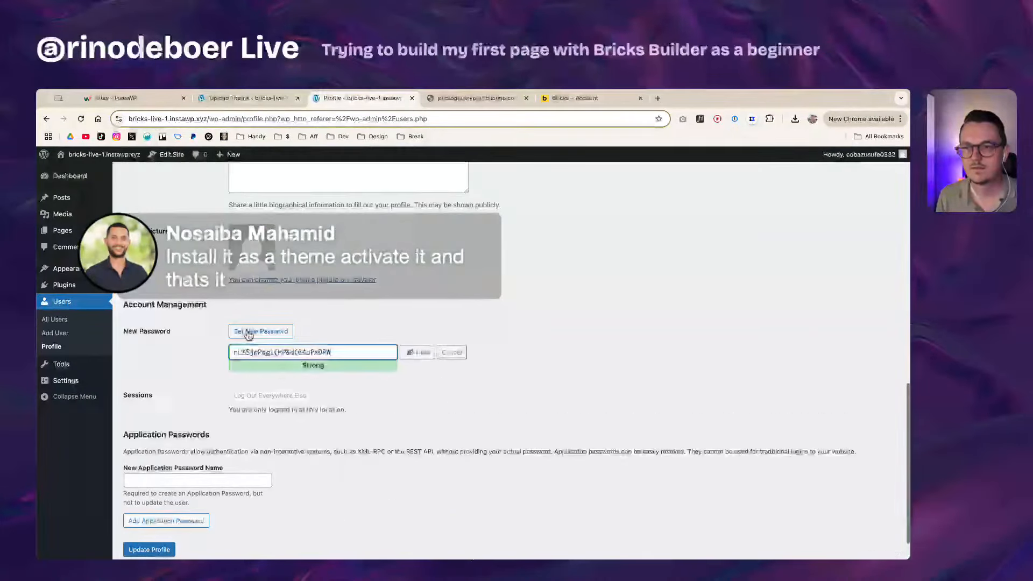
triple_click(292, 352)
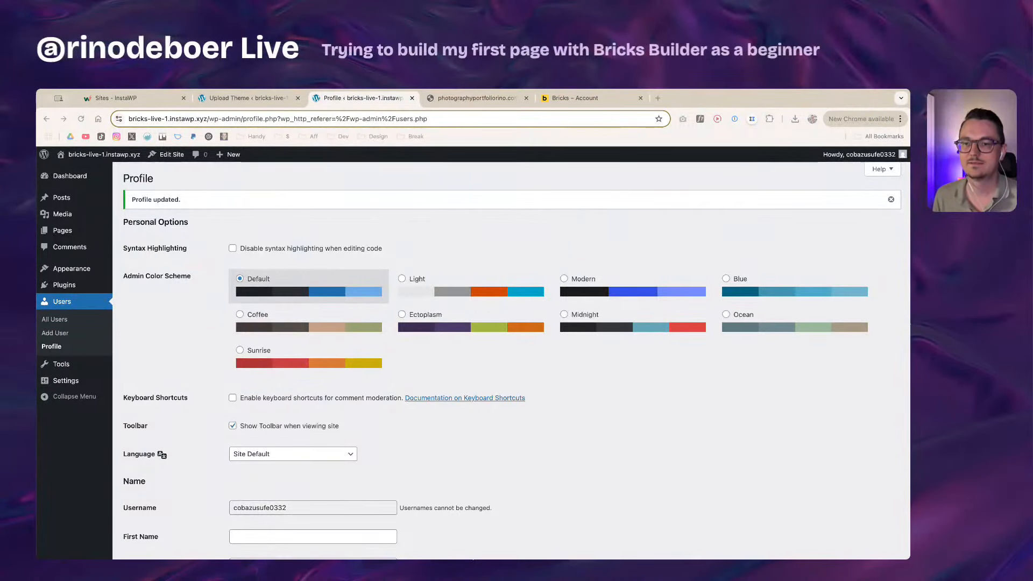
Step: Return to the finished installation tab and activate the newly installed Bricks theme
left_click(255, 101)
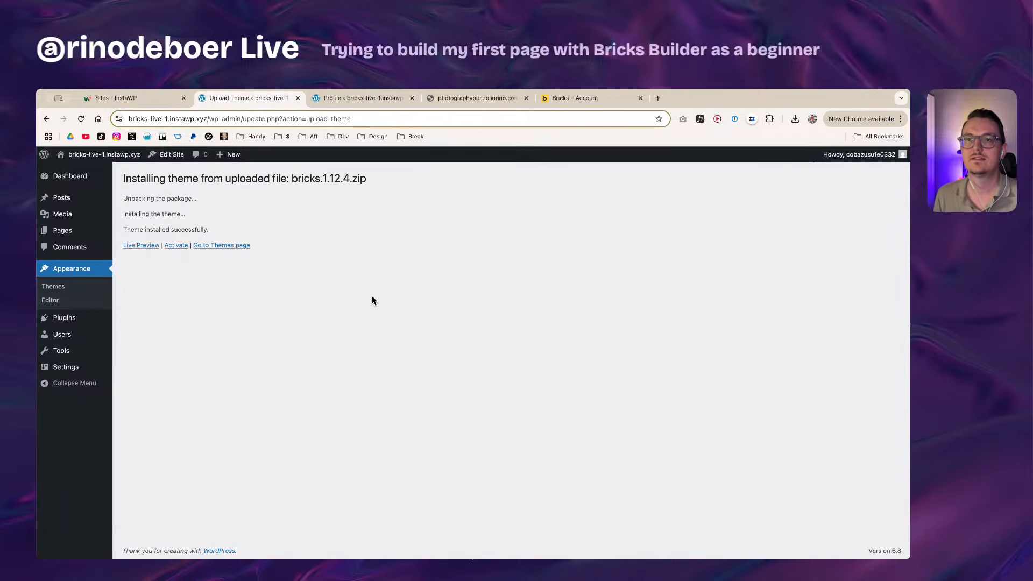
left_click(176, 246)
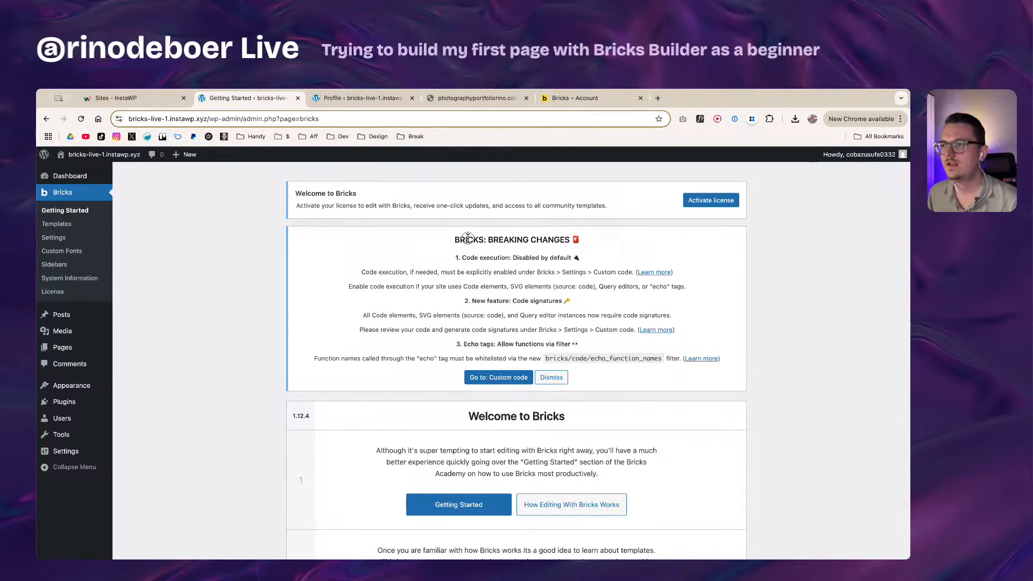
left_click_drag(467, 238, 586, 357)
left_click(598, 340)
left_click(586, 357)
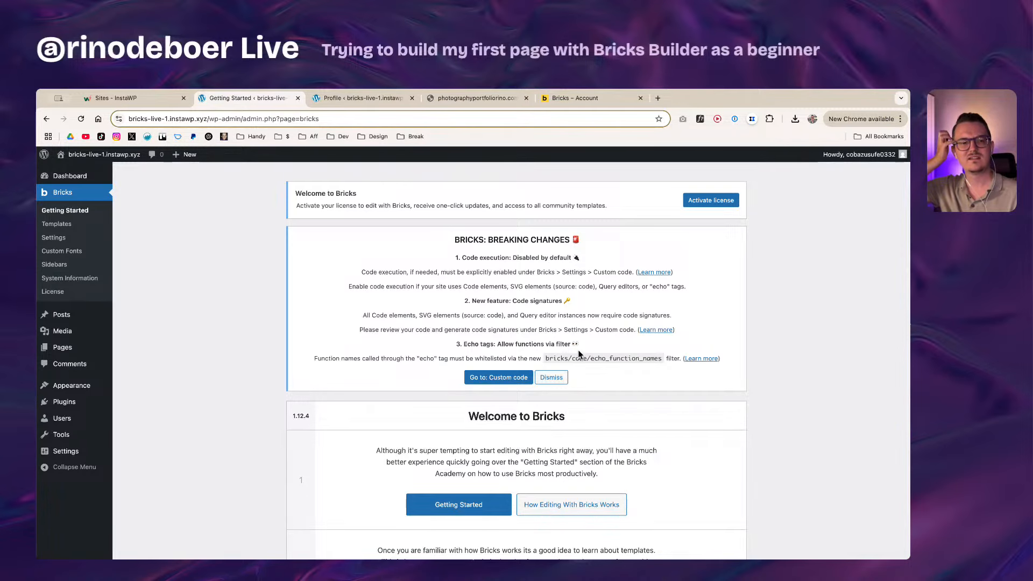
scroll(579, 354, "down", 10)
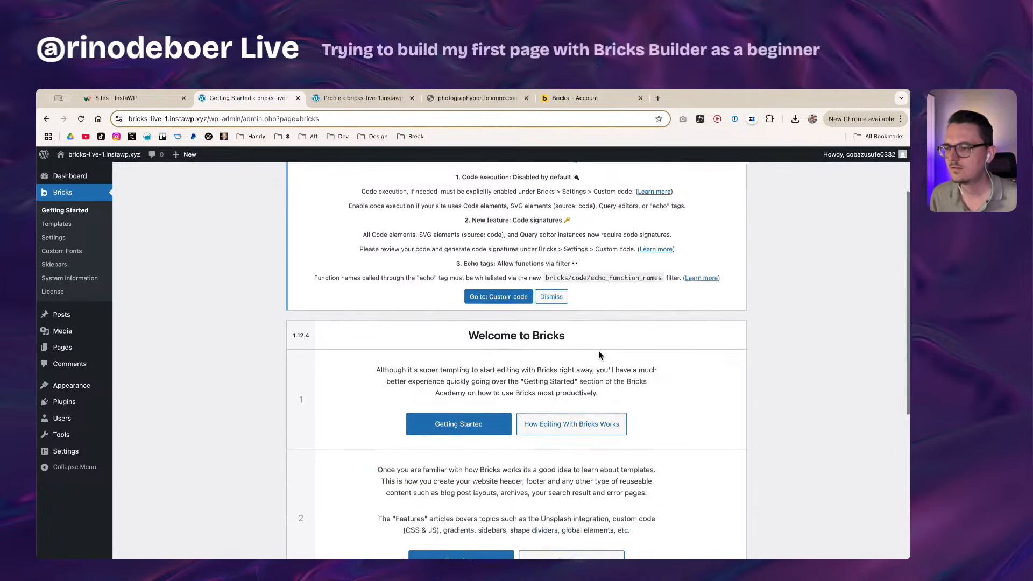
scroll(653, 373, "up", 10)
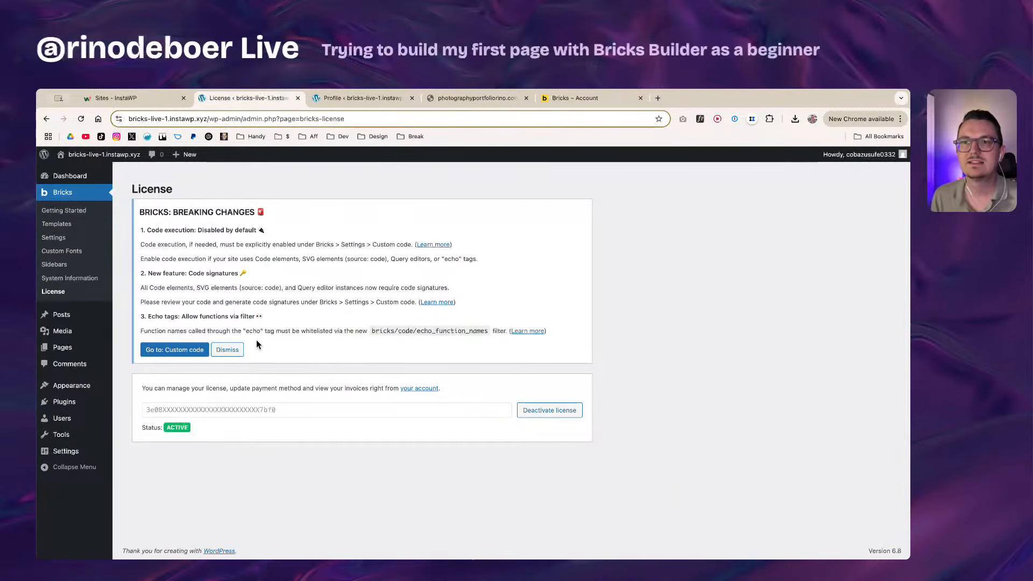
Step: Highlight text in the Bricks breaking changes notice and click its dismiss control
left_click_drag(140, 211, 320, 335)
left_click(302, 335)
left_click(320, 335)
Step: Dismiss the breaking changes notice, then go to the All Pages list
left_click(229, 352)
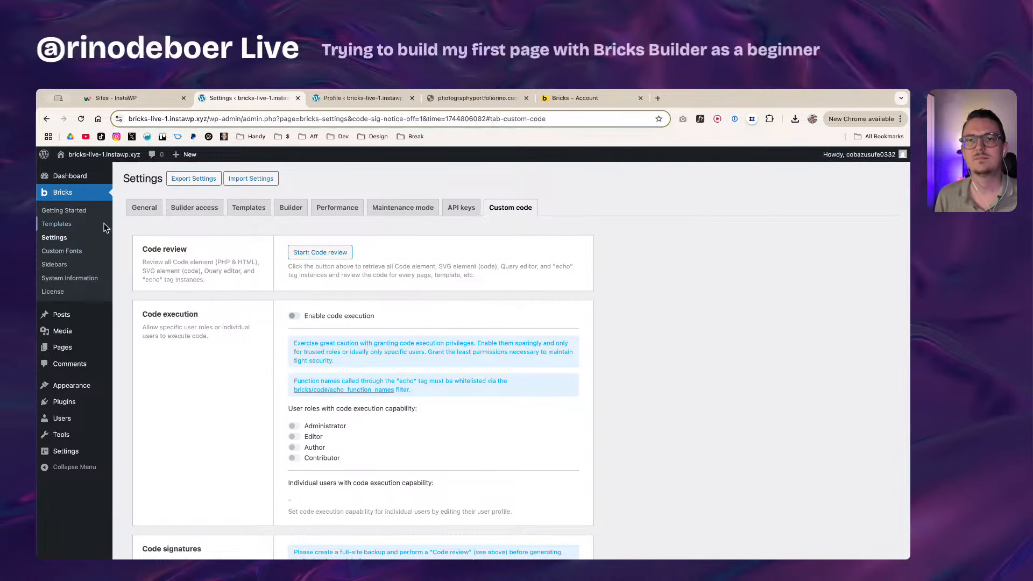
left_click(67, 348)
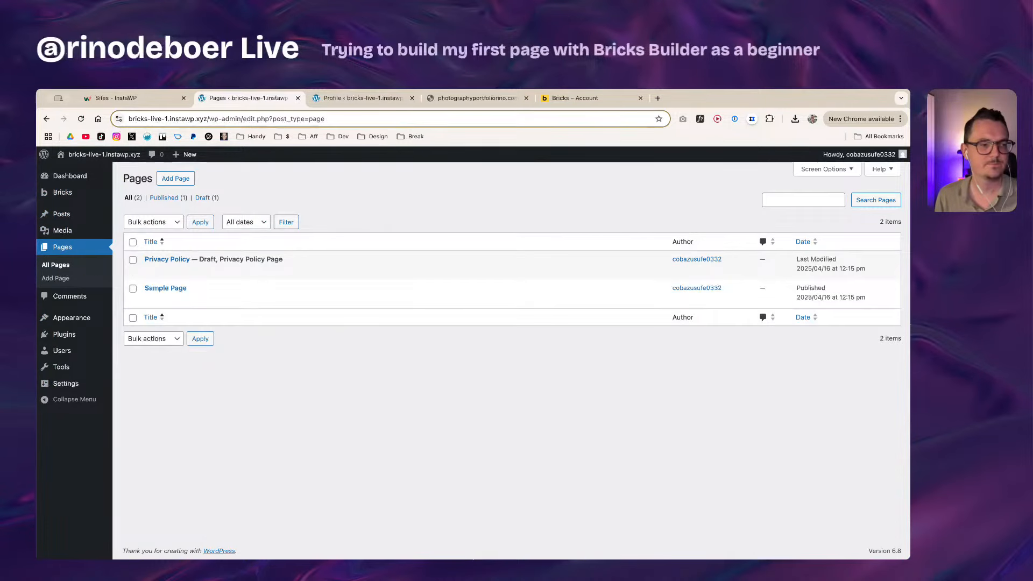
Step: Create a new page and title it 'Home'
left_click(175, 178)
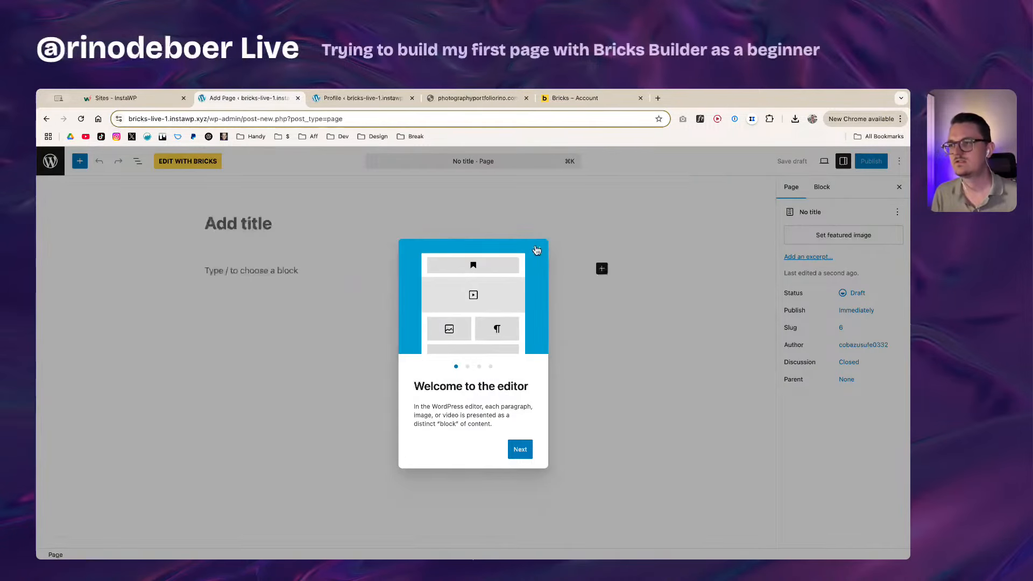
left_click(536, 252)
left_click(243, 224)
type("Home")
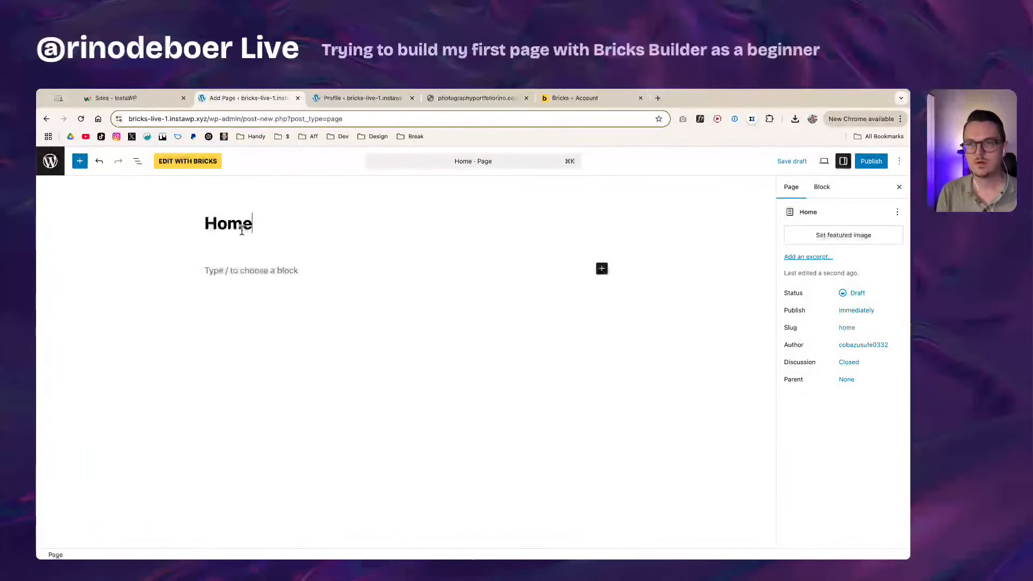
left_click(343, 333)
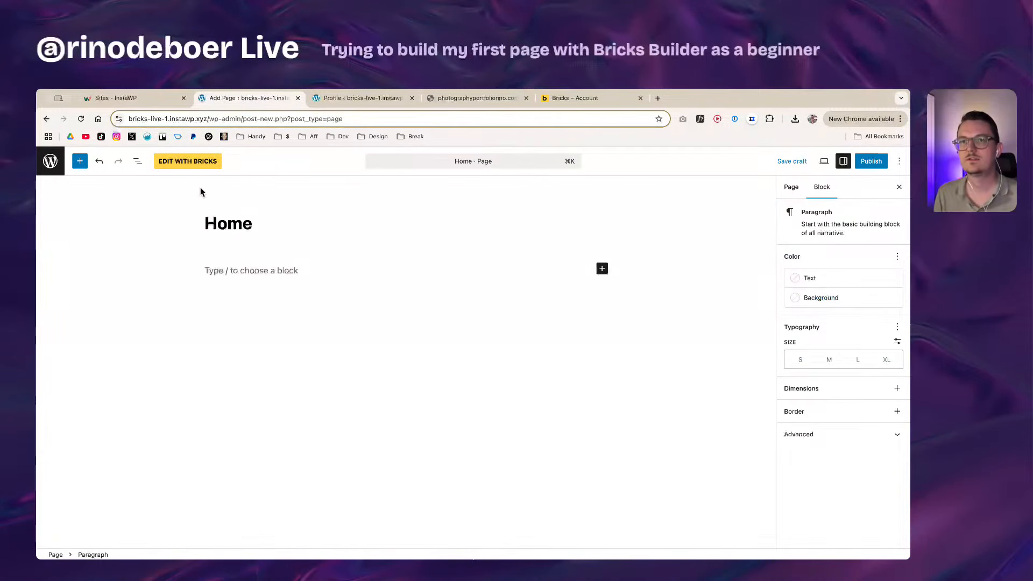
Step: Save the Home page as a draft, publish it, and open it in the Bricks editor
left_click(803, 163)
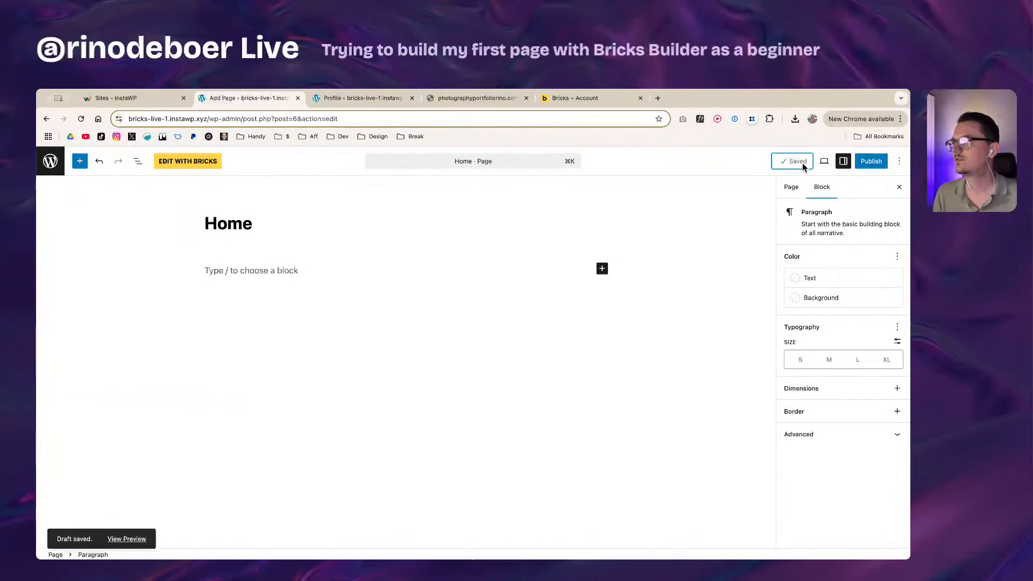
left_click(871, 162)
left_click(873, 161)
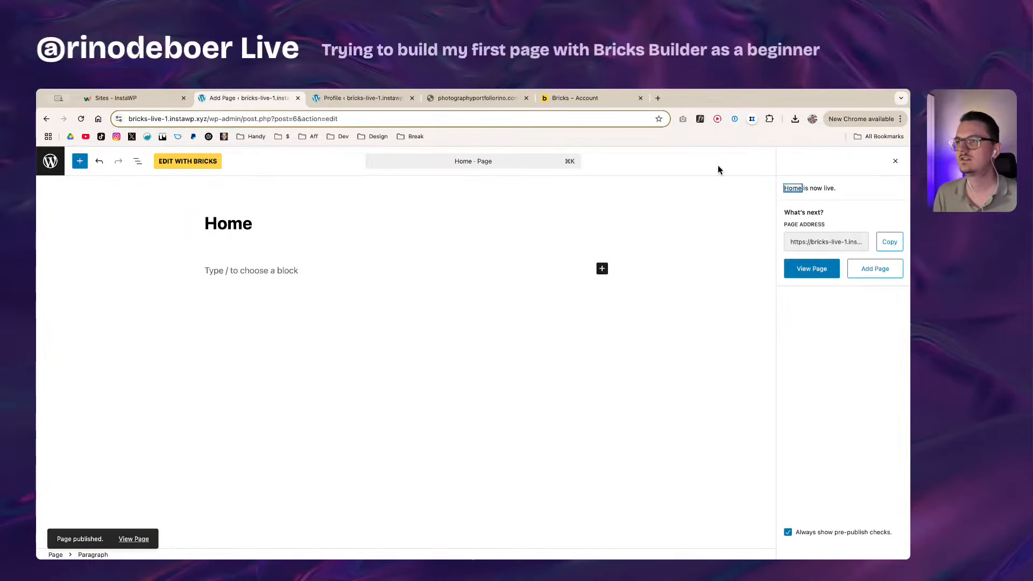
left_click(201, 161)
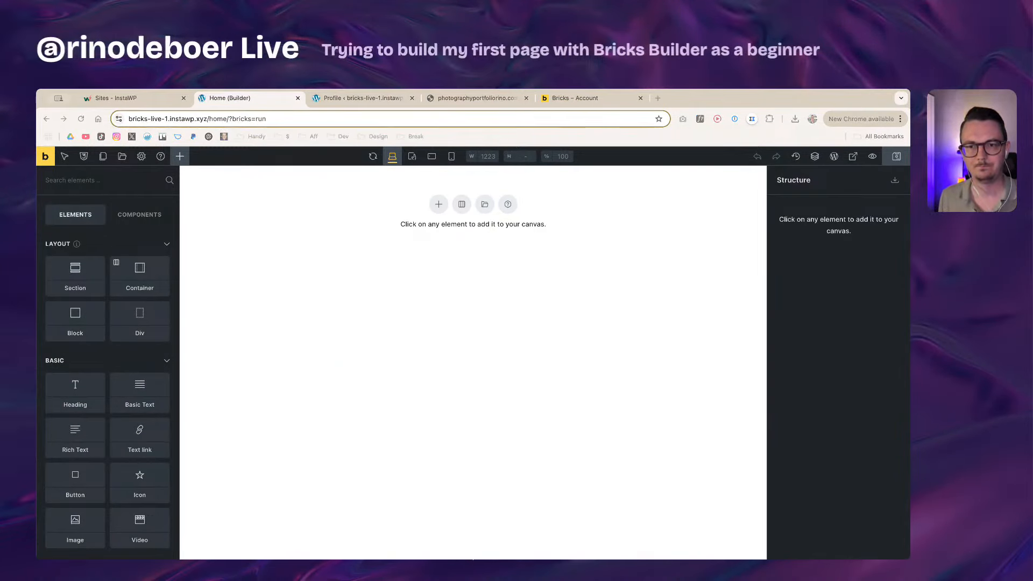
left_click(264, 540)
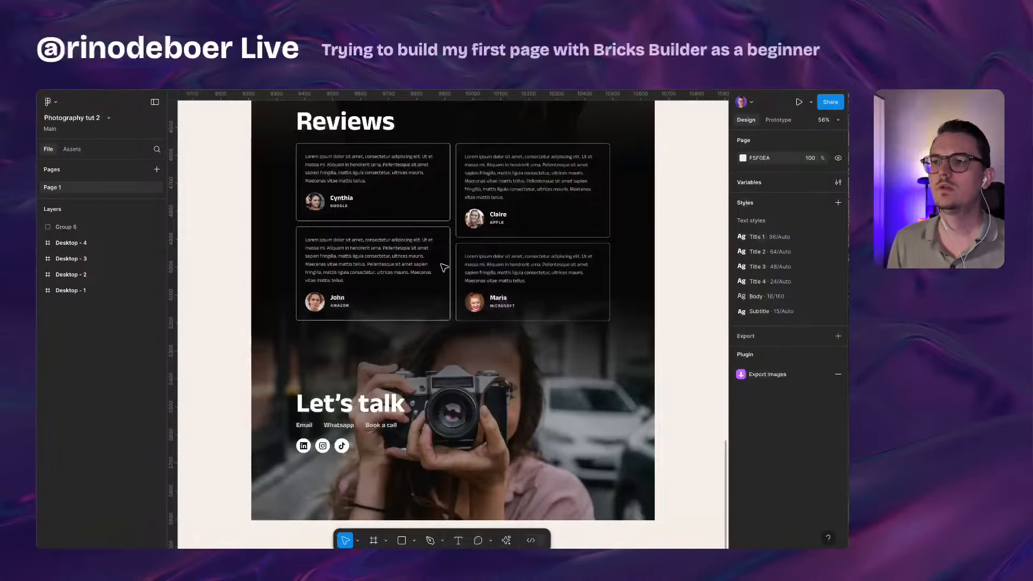
Step: Inspect the Desktop 1 header, its Contact button and the hero background image in Figma
scroll(479, 307, "up", 20)
scroll(485, 301, "up", 10)
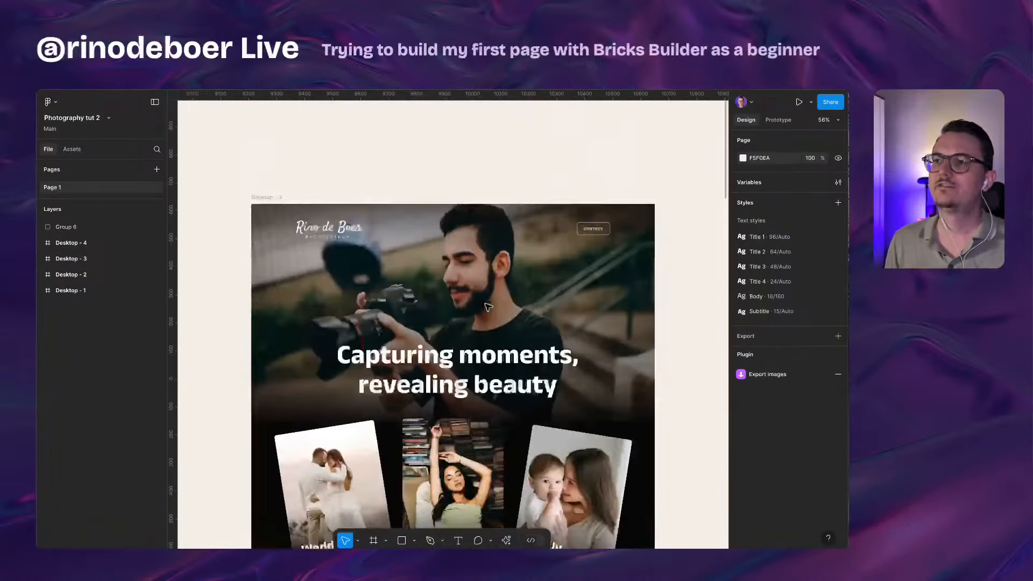
scroll(462, 242, "down", 2)
scroll(447, 188, "up", 2)
scroll(447, 188, "up", 3)
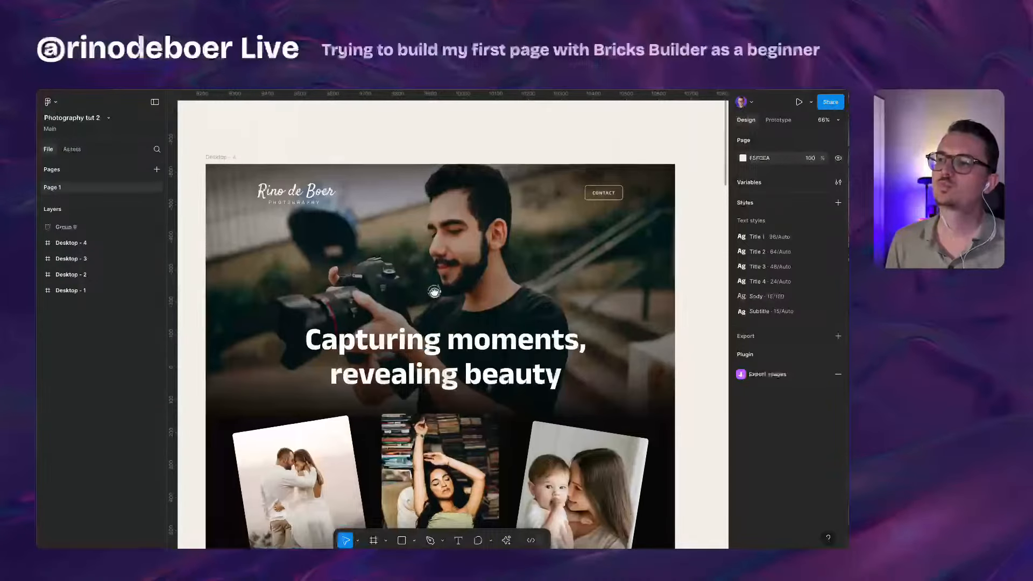
scroll(320, 207, "up", 1)
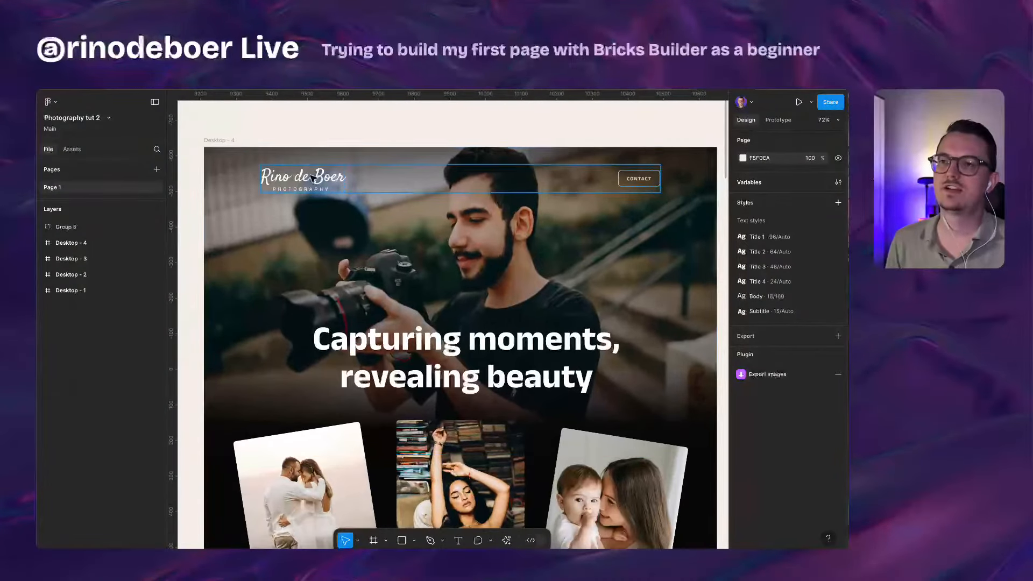
left_click(635, 180)
left_click(626, 126)
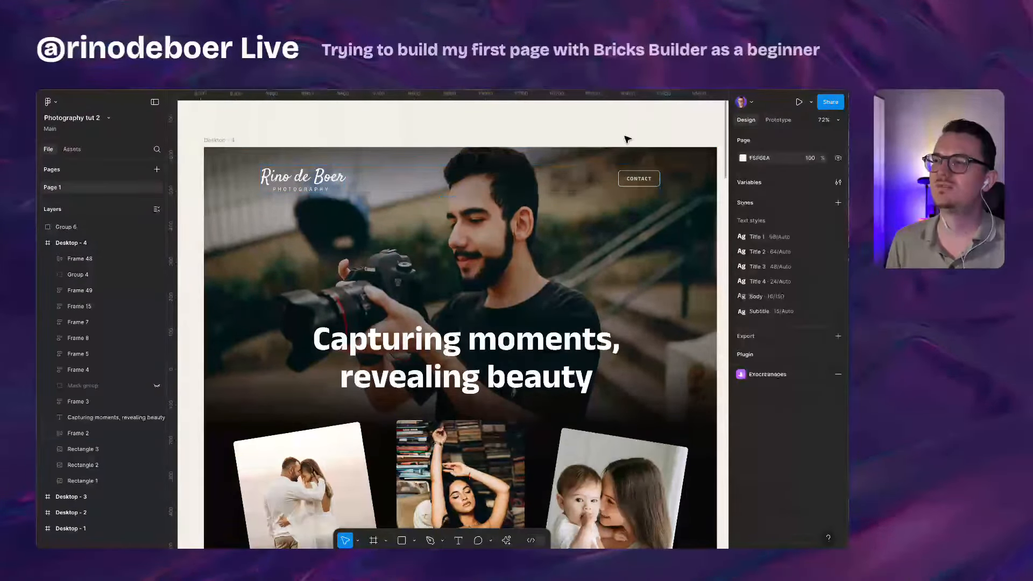
scroll(626, 135, "down", 1)
left_click(632, 171)
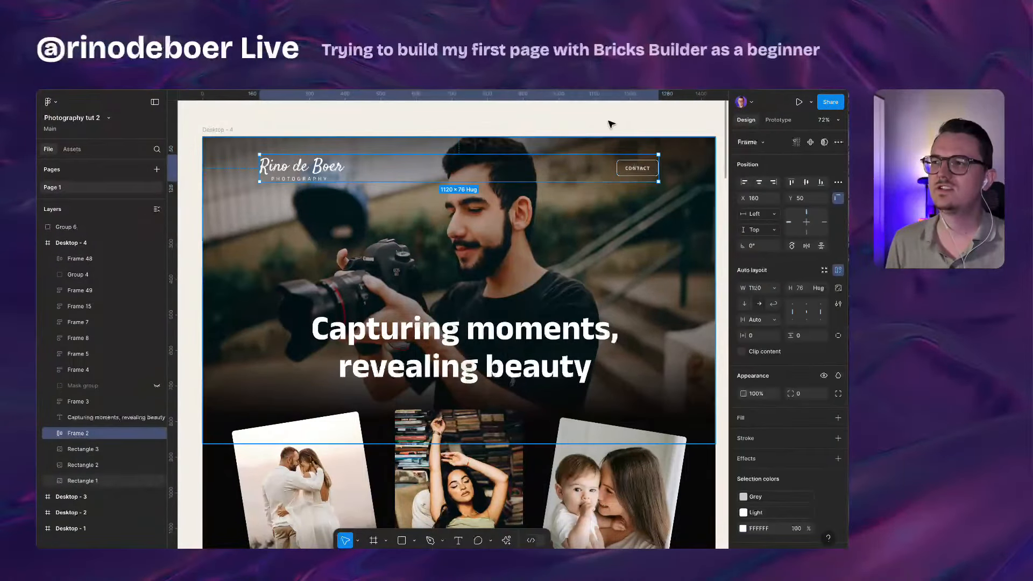
left_click(595, 122)
scroll(590, 119, "down", 1)
left_click(314, 156)
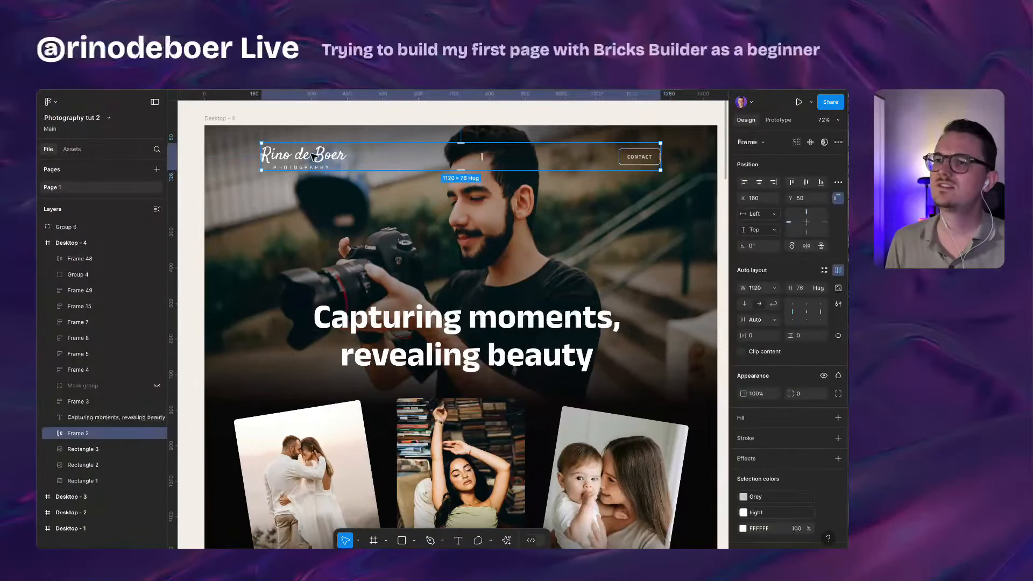
scroll(455, 269, "up", 1)
left_click(454, 269)
scroll(454, 269, "down", 1)
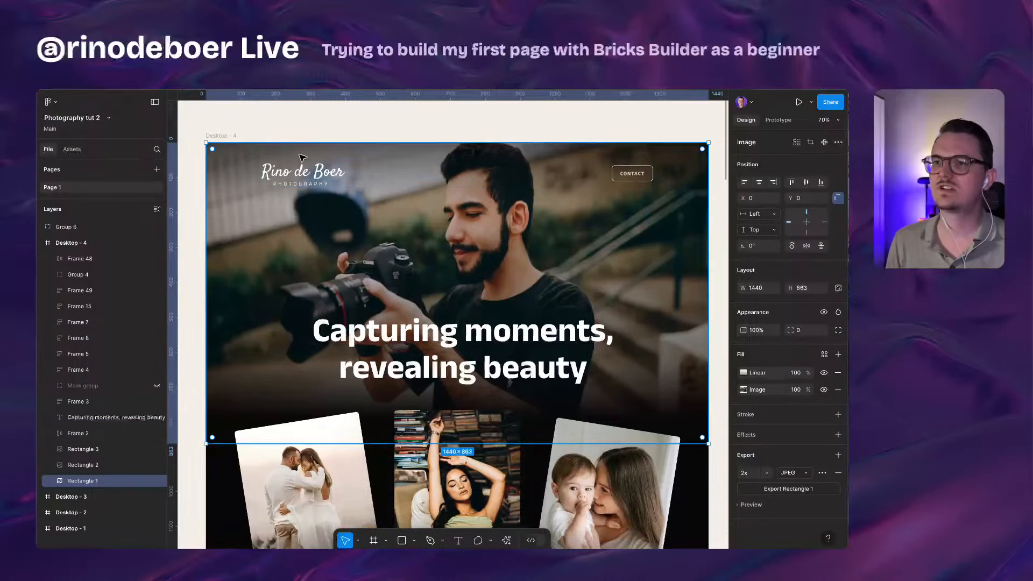
left_click(560, 179)
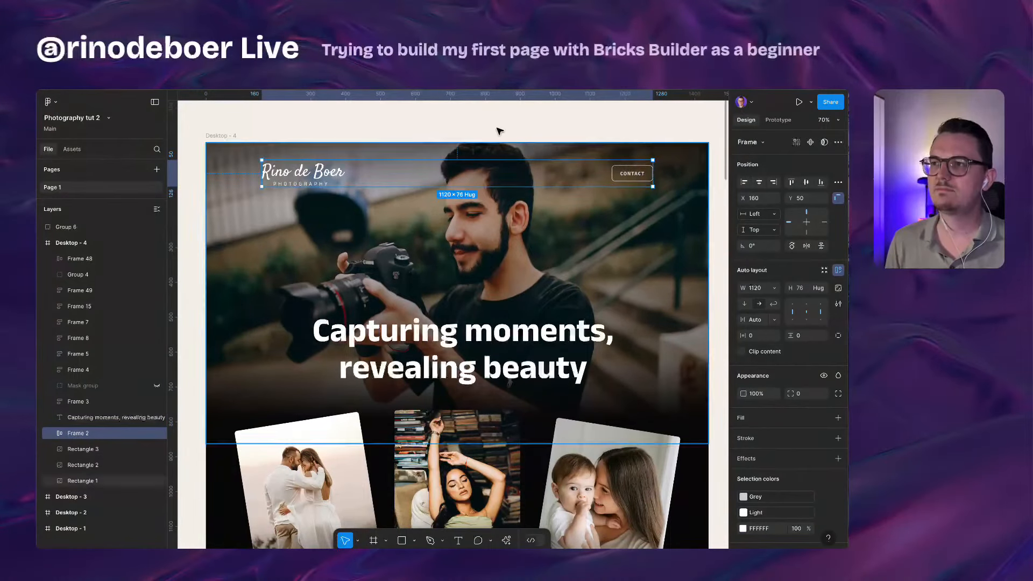
left_click(474, 135)
scroll(472, 136, "up", 1)
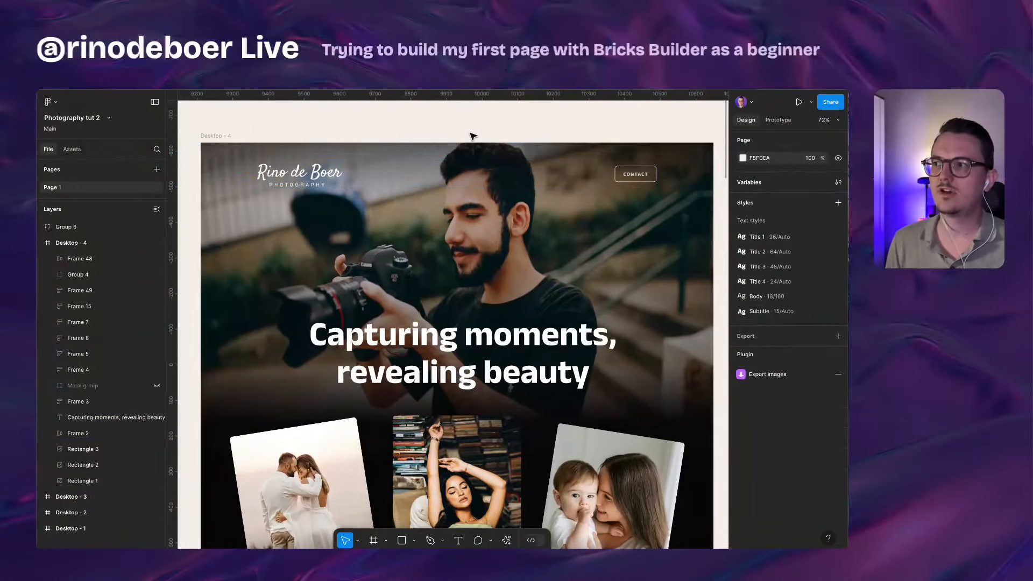
scroll(478, 343, "down", 1)
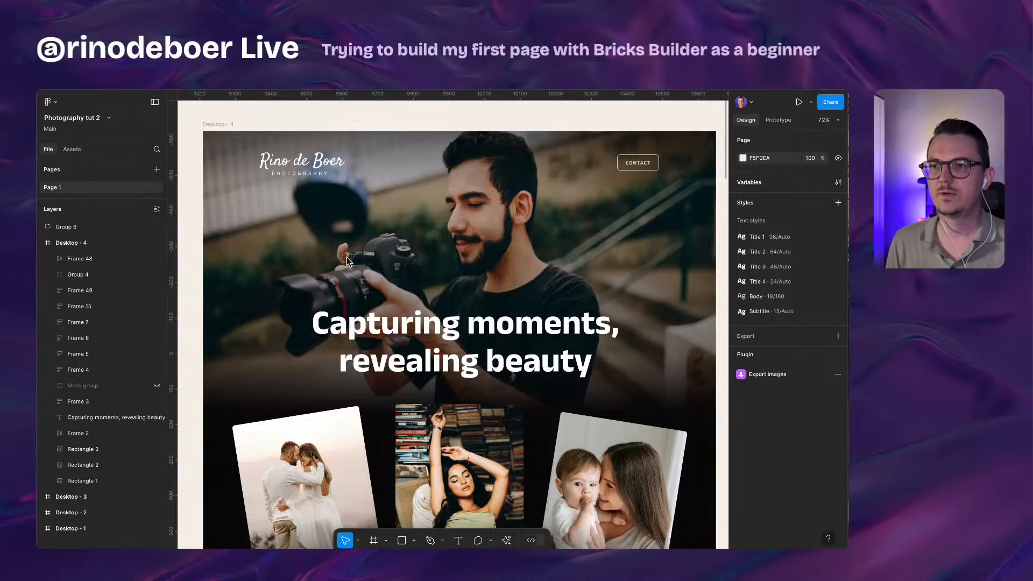
scroll(426, 286, "down", 10)
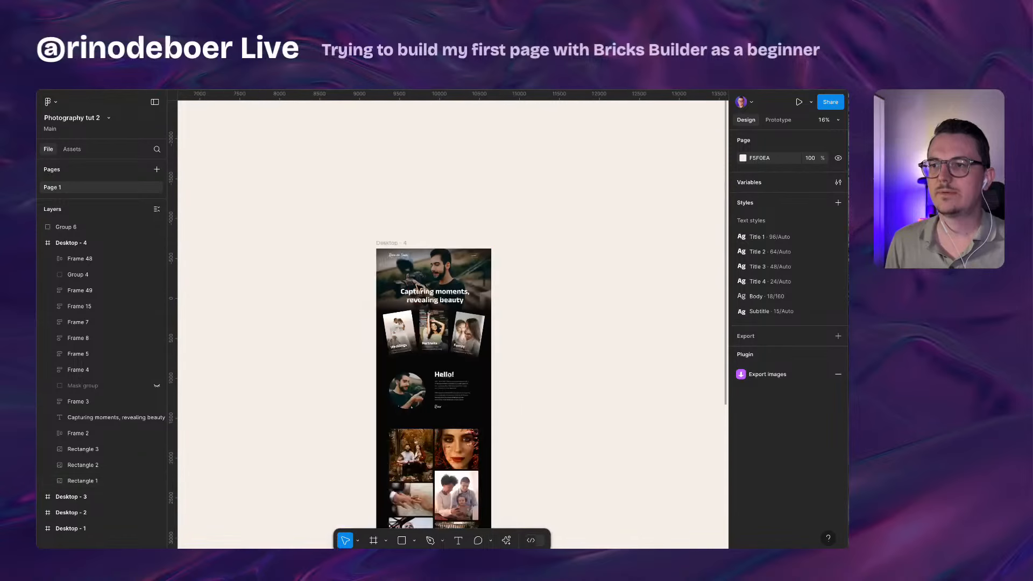
Step: Pan to Desktop 1 and Desktop 2, checking the masked portrait and first hero image
left_click_drag(318, 290, 551, 270)
left_click_drag(362, 270, 540, 266)
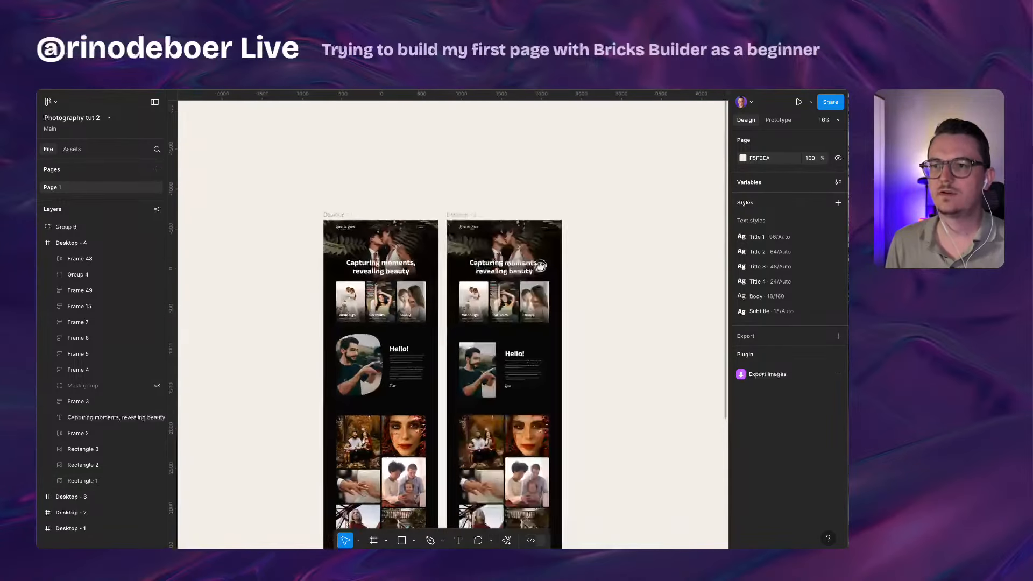
scroll(398, 370, "up", 5)
scroll(223, 374, "up", 5)
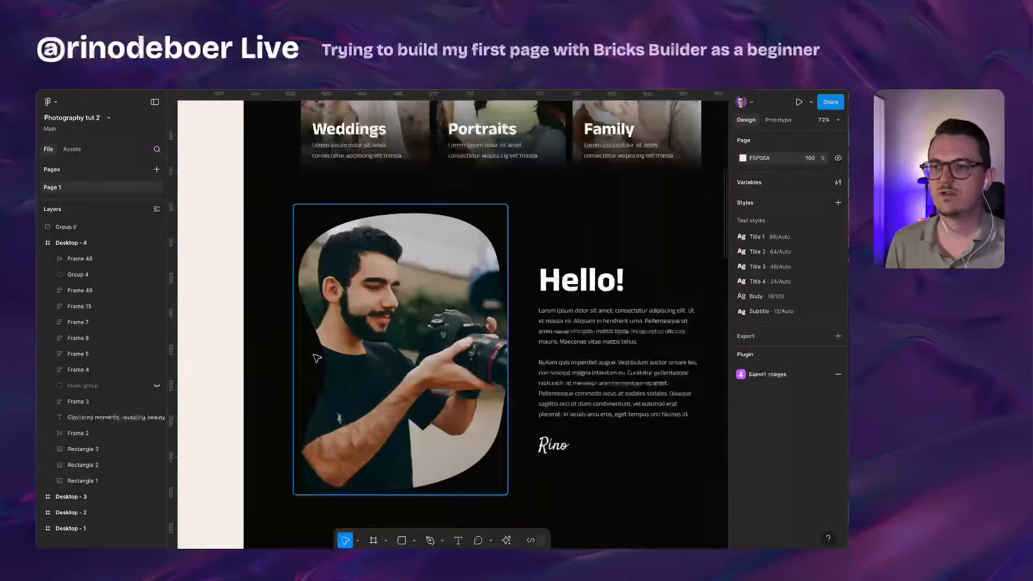
left_click(420, 328)
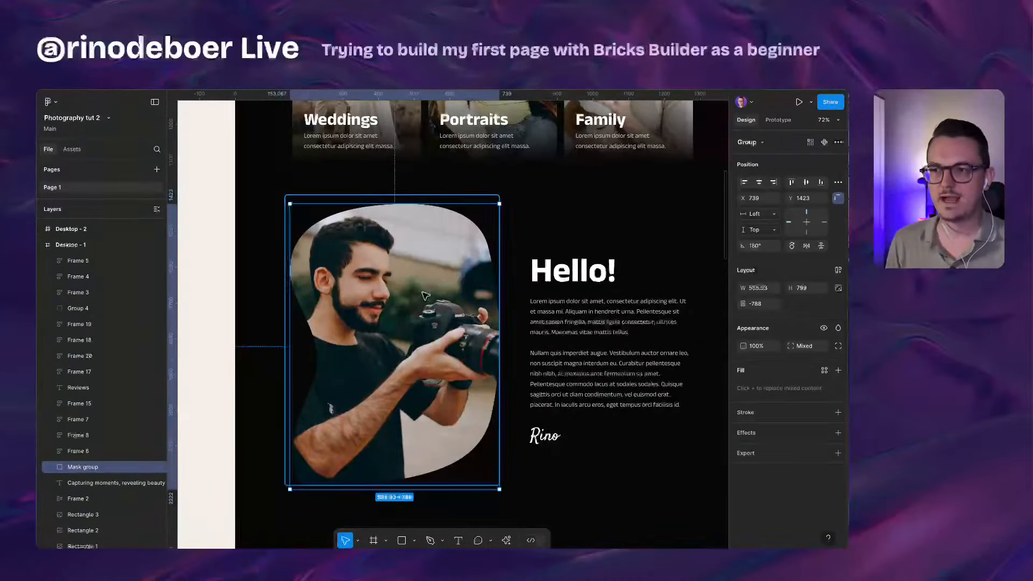
scroll(425, 297, "down", 3)
left_click(261, 263)
scroll(261, 264, "up", 10)
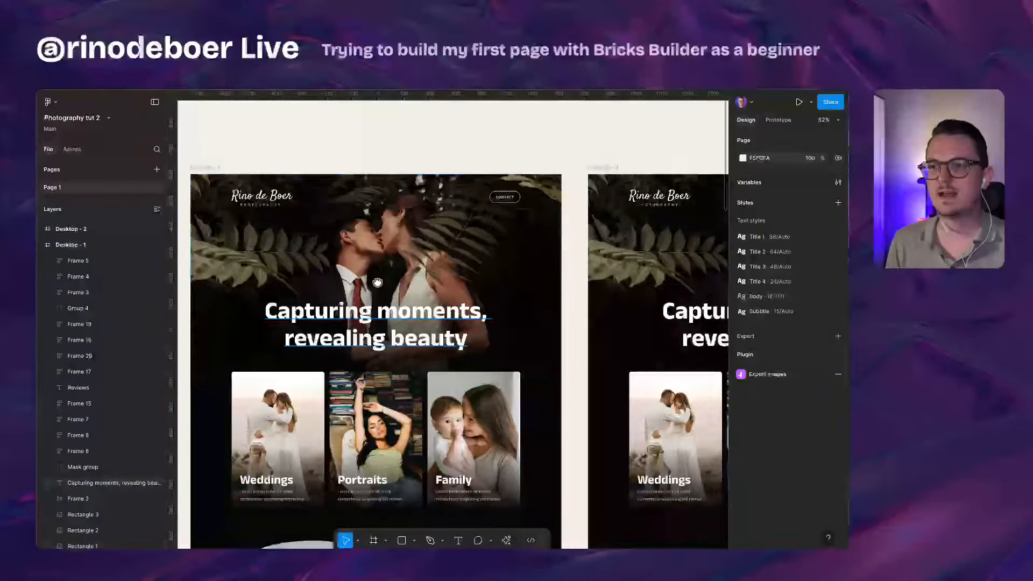
scroll(401, 268, "down", 3)
left_click(400, 267)
scroll(317, 279, "up", 3)
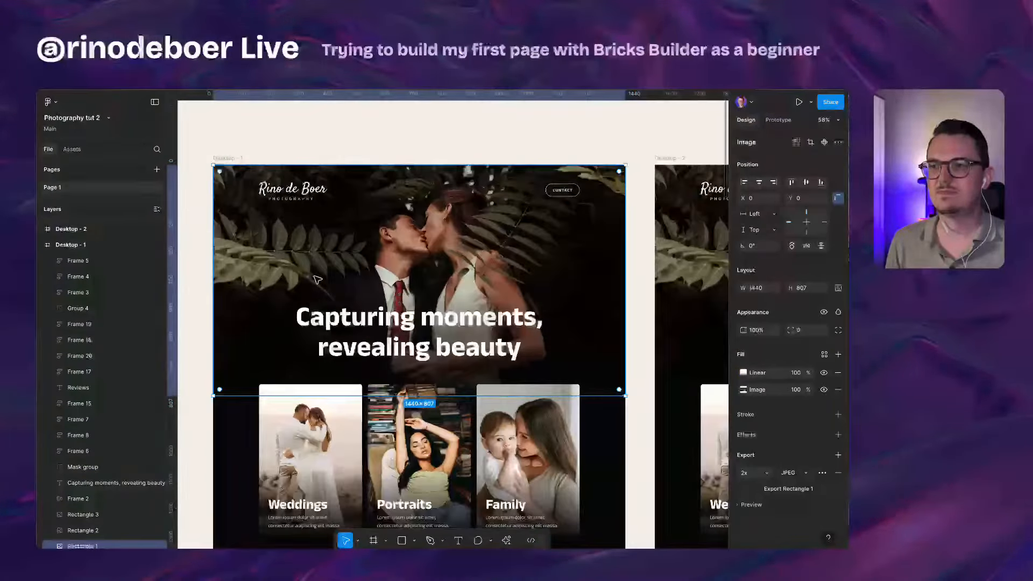
scroll(408, 243, "down", 8)
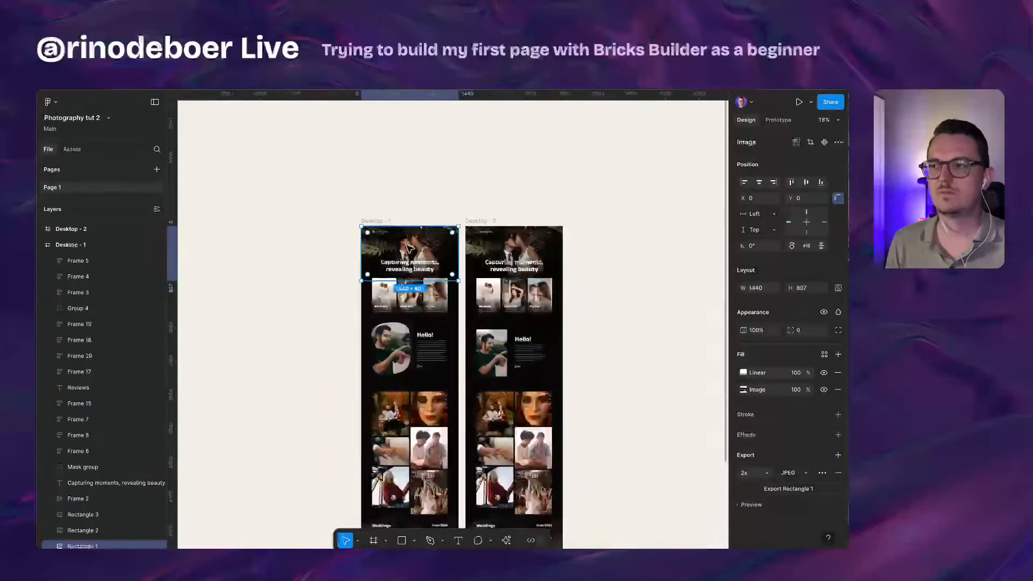
Step: Pan across the canvas and zoom in on the Desktop 4 'Capturing moments, revealing beauty' hero
left_click_drag(632, 253, 210, 233)
scroll(471, 231, "up", 5)
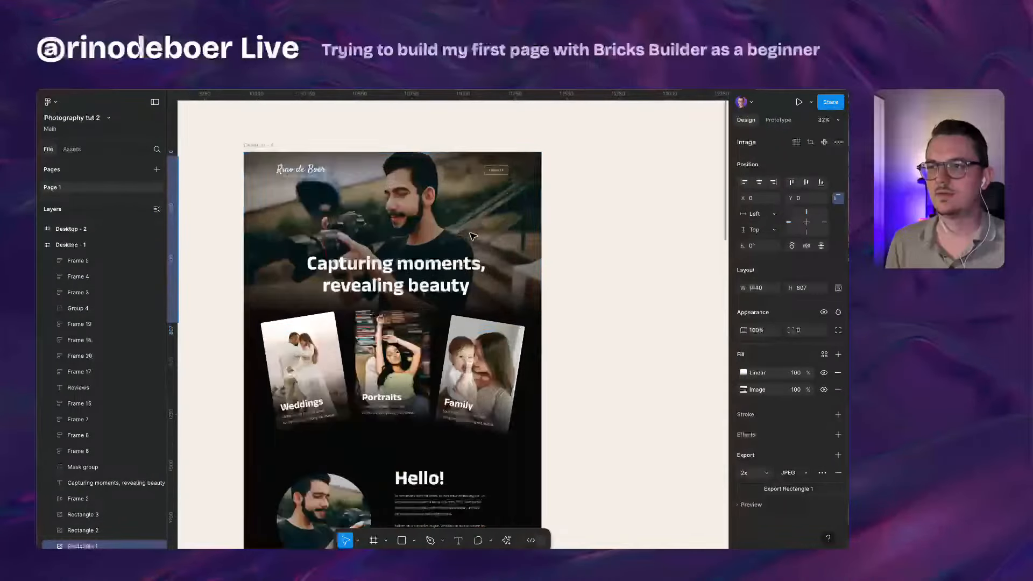
left_click_drag(287, 225, 302, 235)
scroll(301, 235, "up", 1)
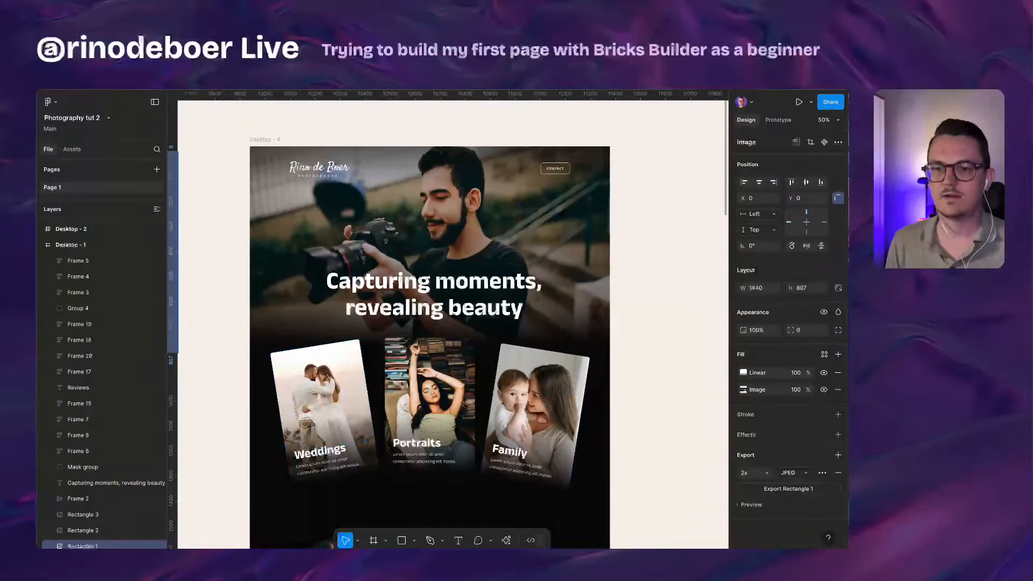
scroll(319, 266, "up", 1)
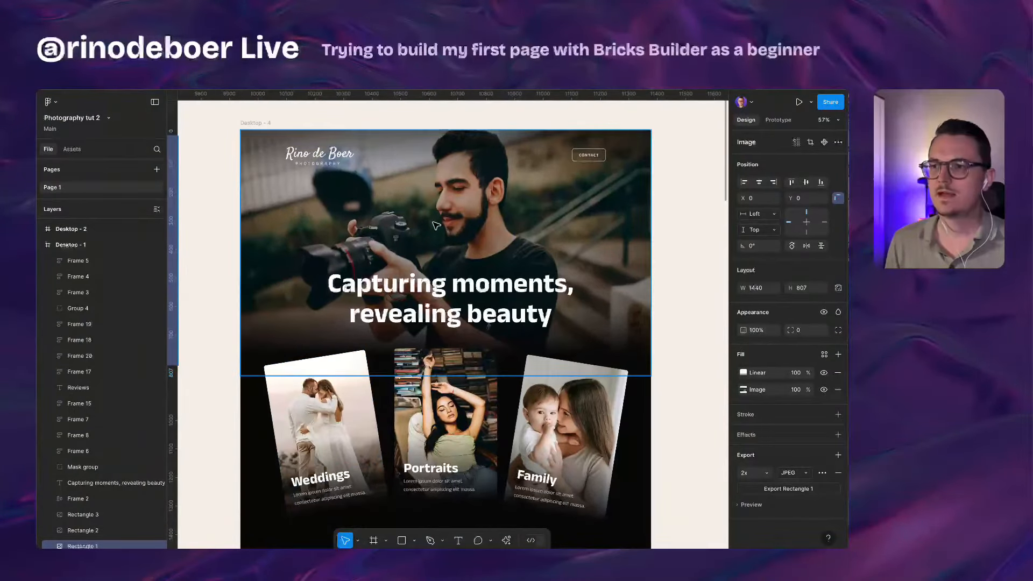
Step: Read the heading's Title 1 text style as Anek Latin Bold 96, then return to Bricks in Chrome
left_click(443, 277)
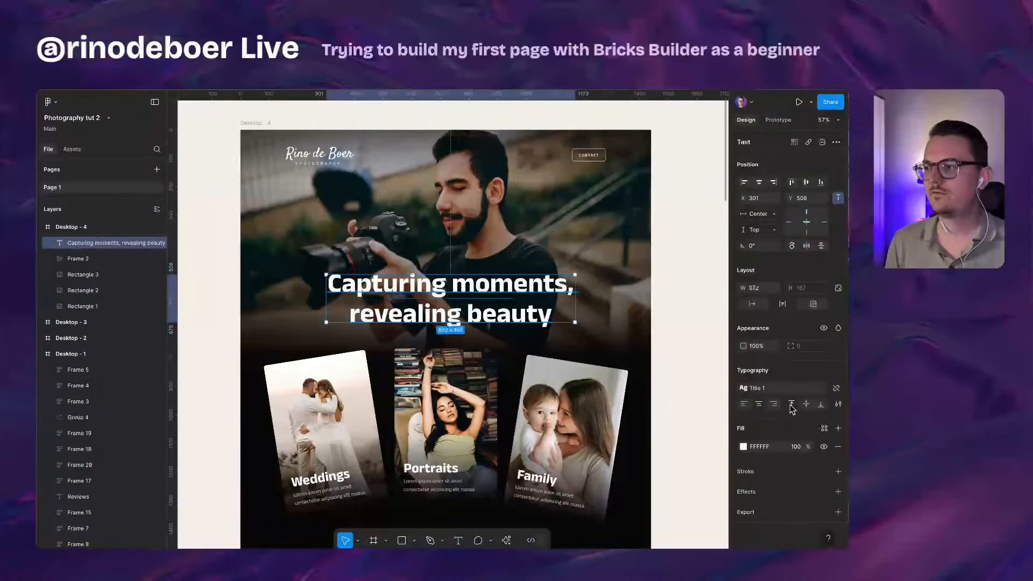
left_click(780, 388)
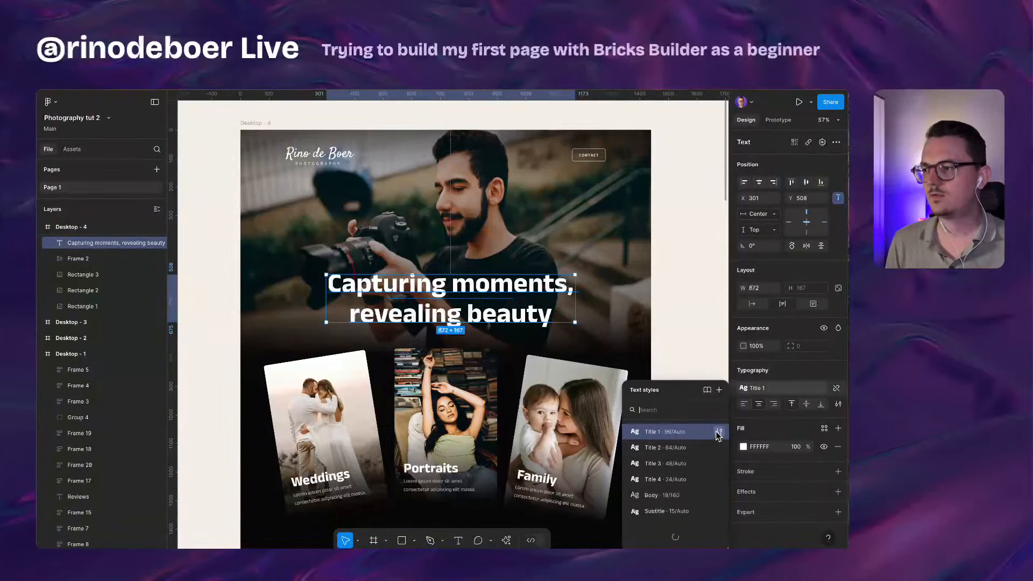
left_click(719, 435)
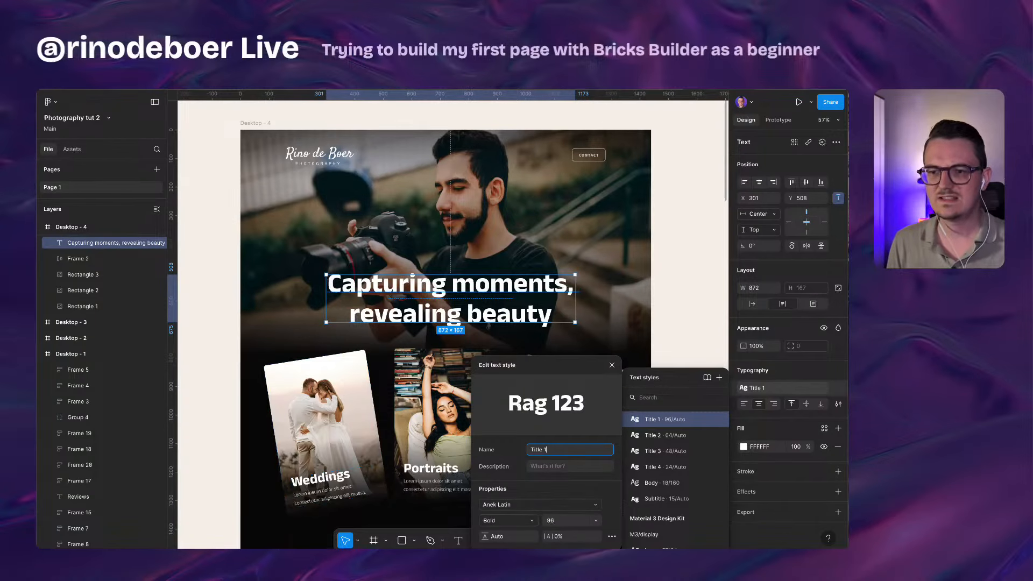
left_click(371, 237)
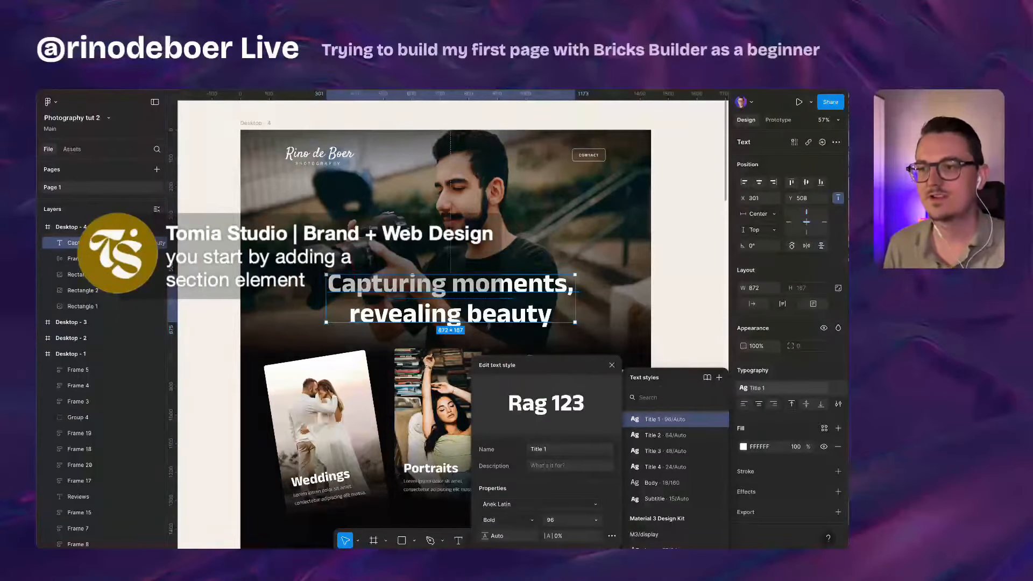
key("super+Tab")
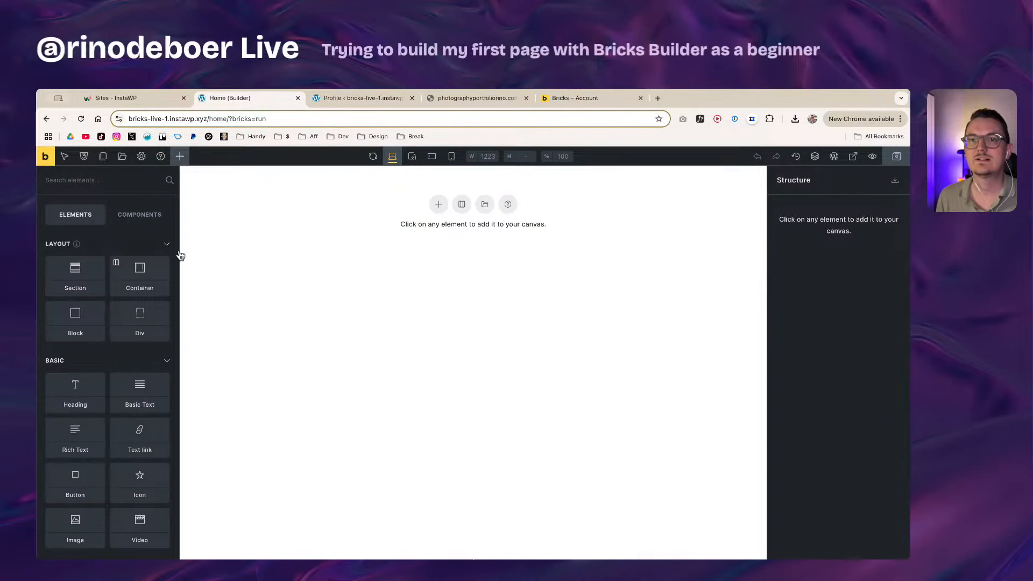
Step: Add a Section and split its Container into a 50|50 two-column layout
left_click(88, 284)
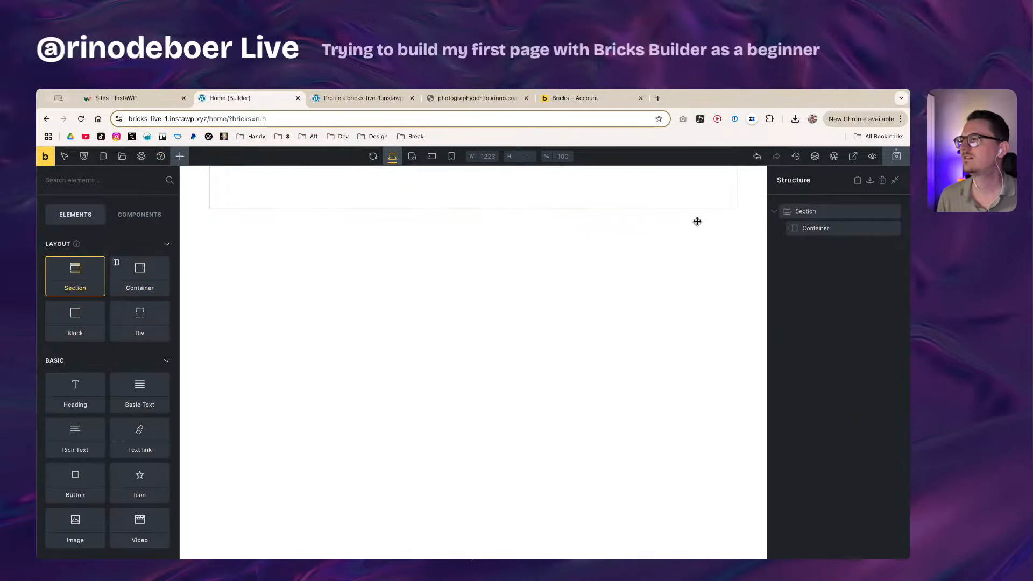
left_click(825, 229)
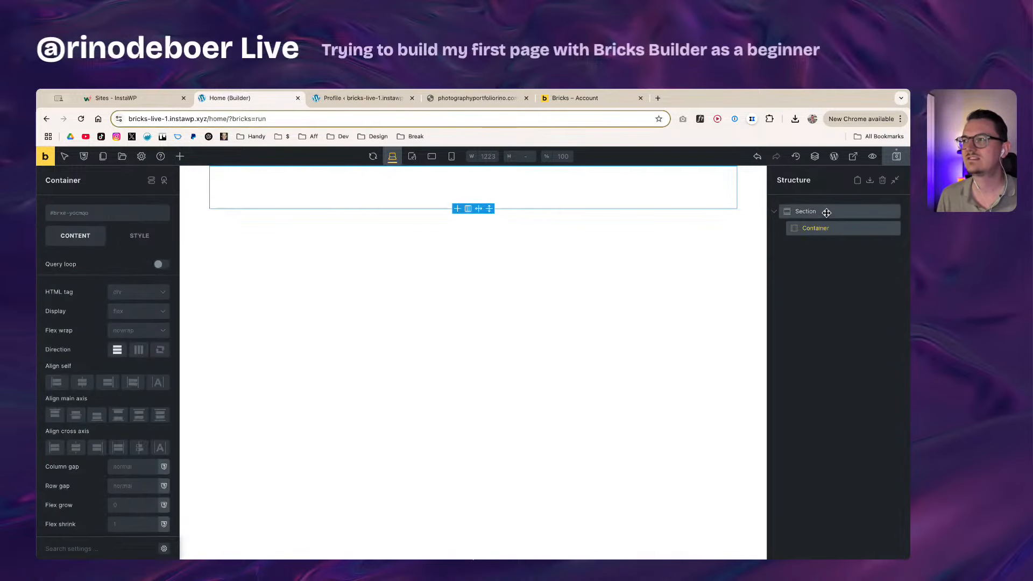
left_click(826, 212)
left_click(831, 230)
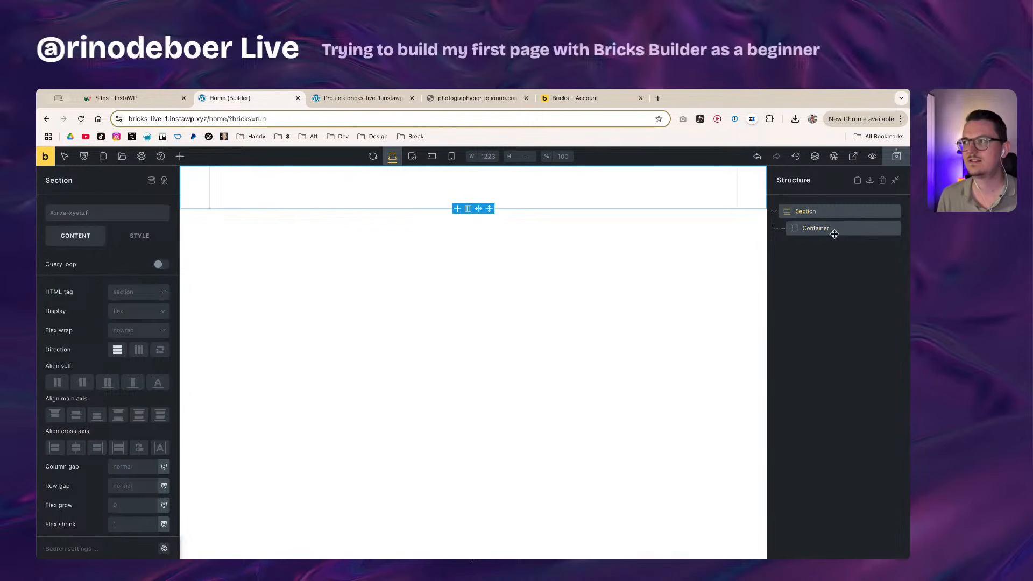
left_click(468, 211)
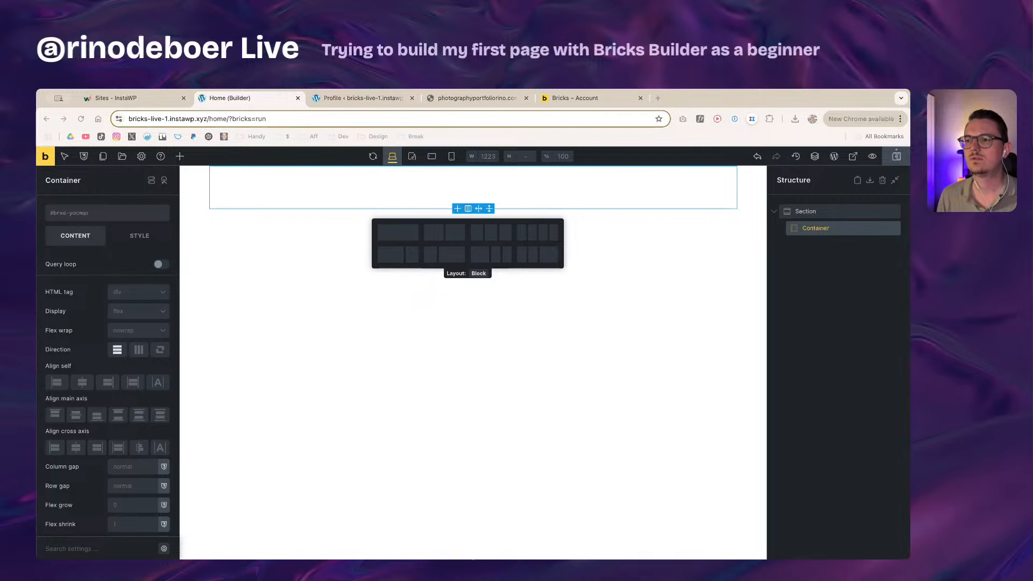
left_click(460, 443)
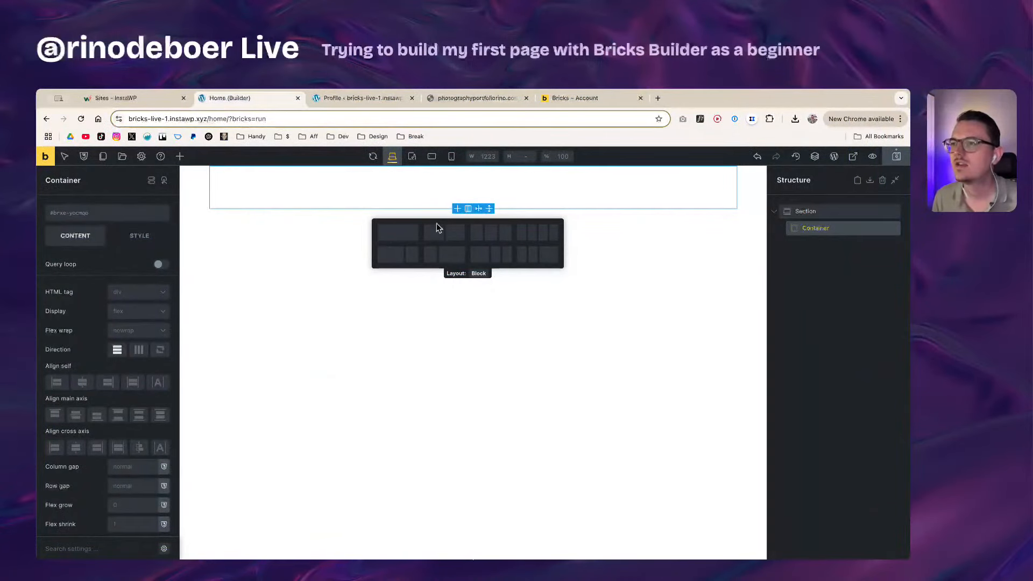
left_click(437, 237)
Step: Duplicate the second Column, creating a third Column in the Container
left_click(822, 245)
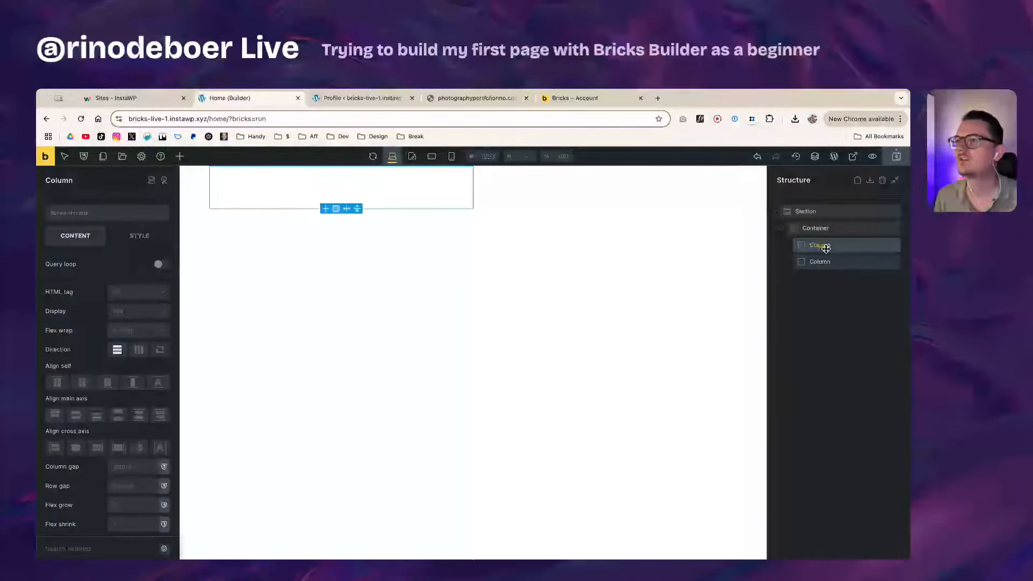
left_click(830, 263)
left_click(822, 245)
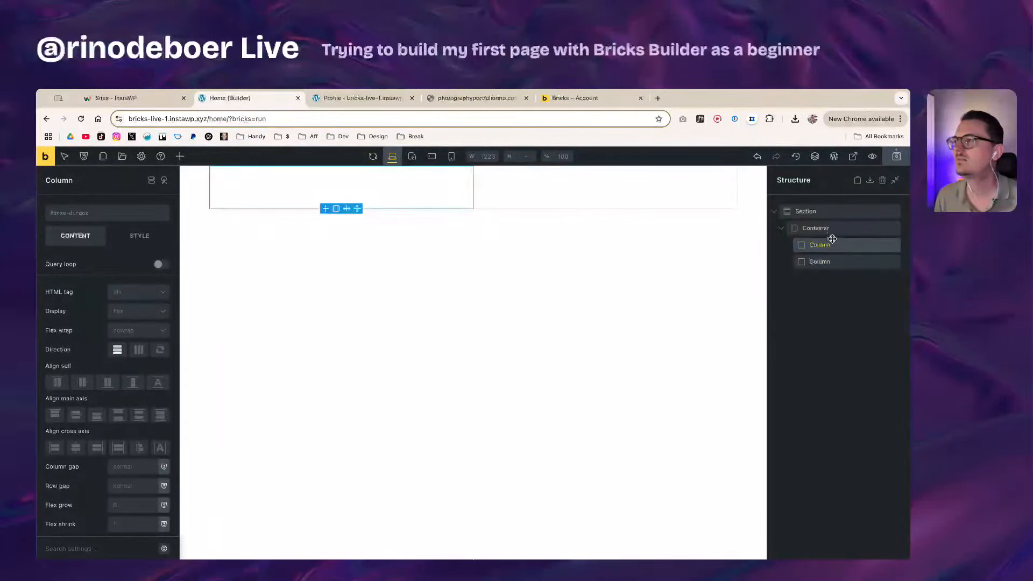
left_click(832, 230)
left_click(828, 245)
left_click(834, 262)
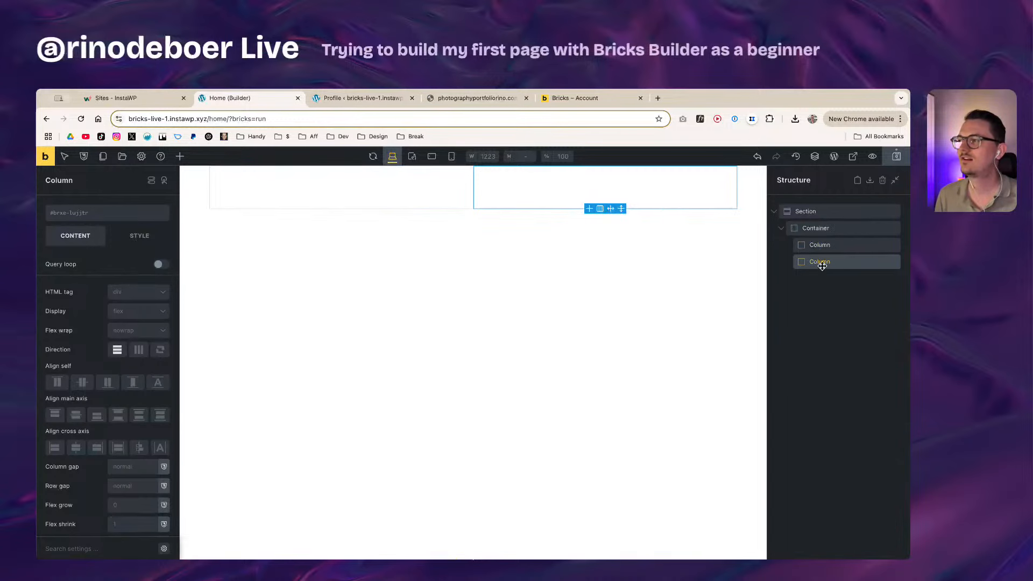
key("super+d")
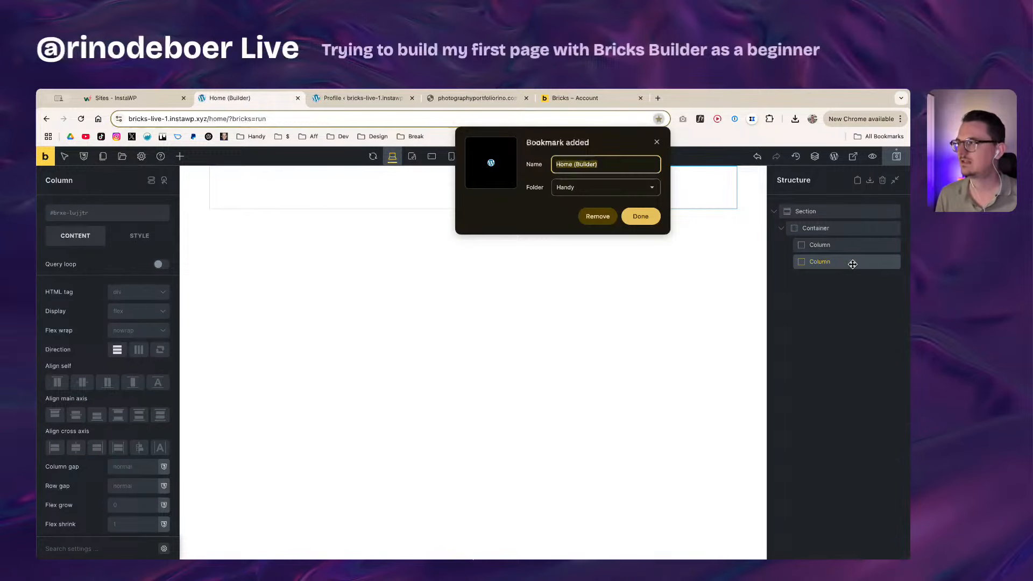
key("Escape")
right_click(851, 263)
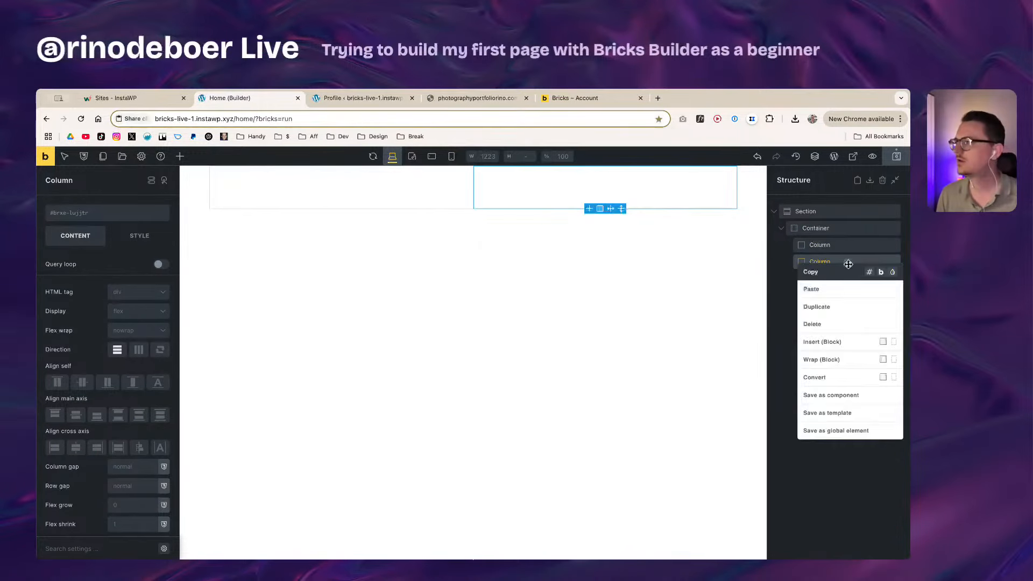
left_click(837, 307)
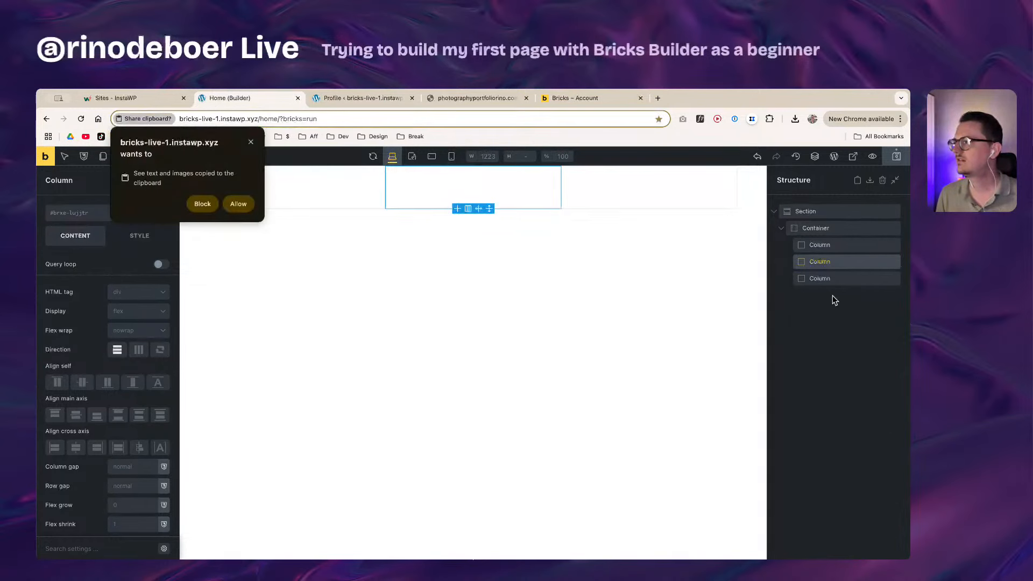
left_click(842, 276)
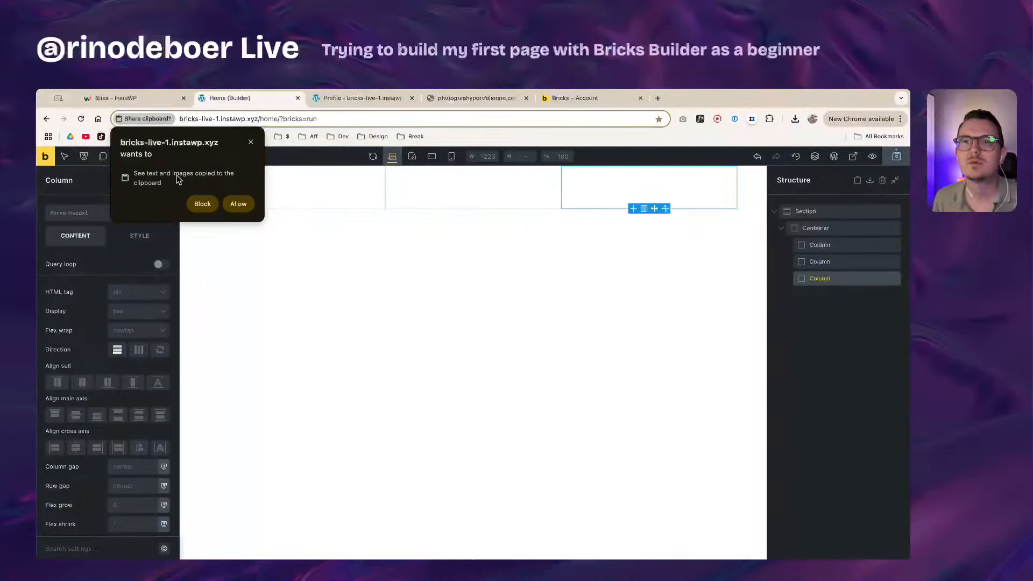
left_click(235, 202)
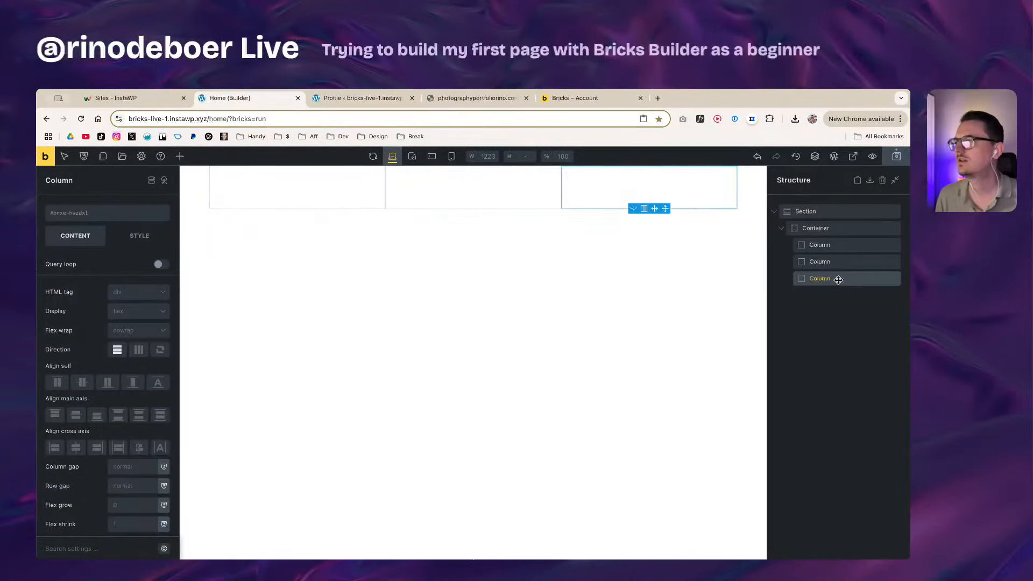
key("super+d")
key("Escape")
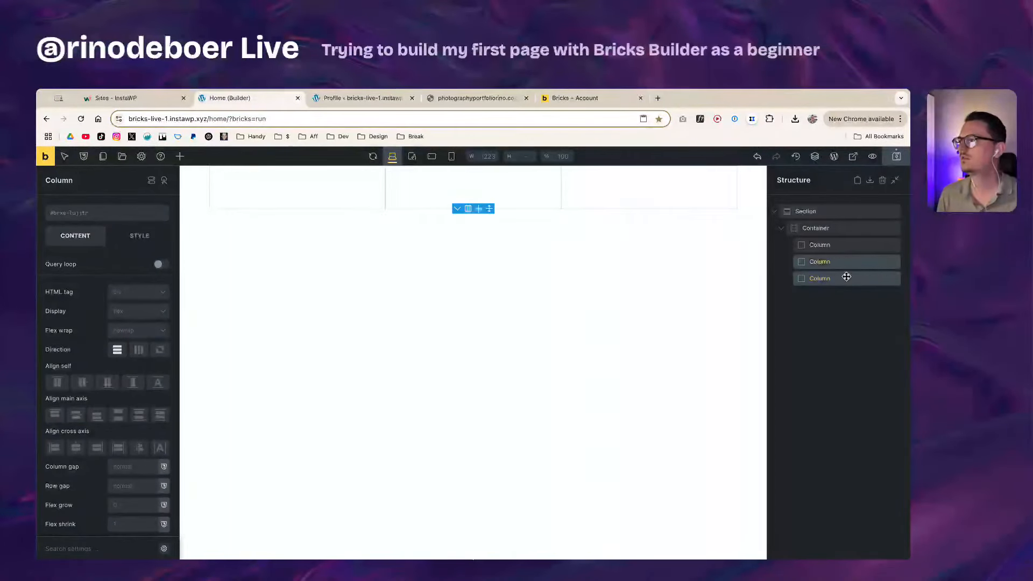
Step: Delete the extra third Column so the Container holds two Columns
left_click(846, 267)
left_click(845, 279)
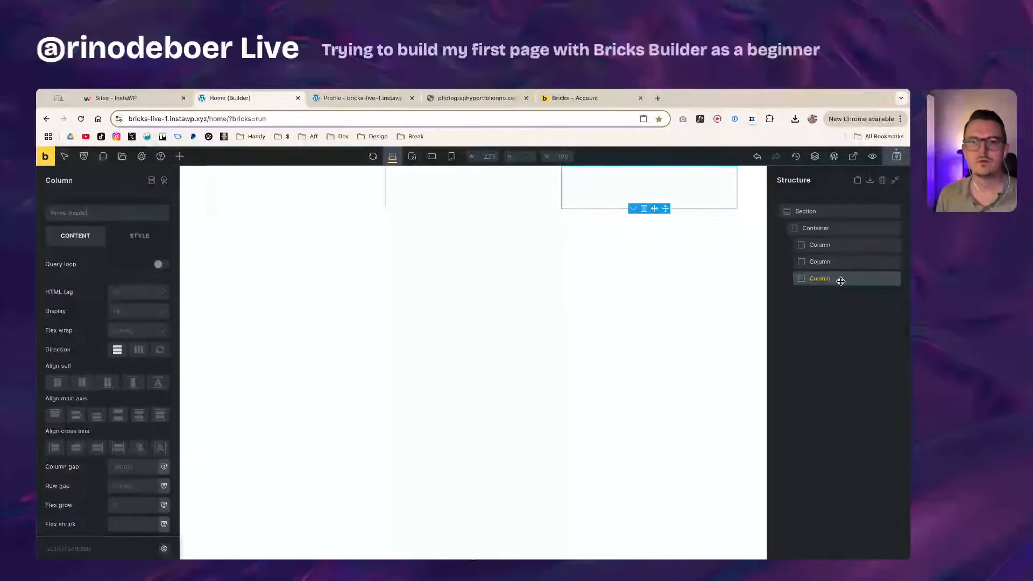
left_click(841, 266)
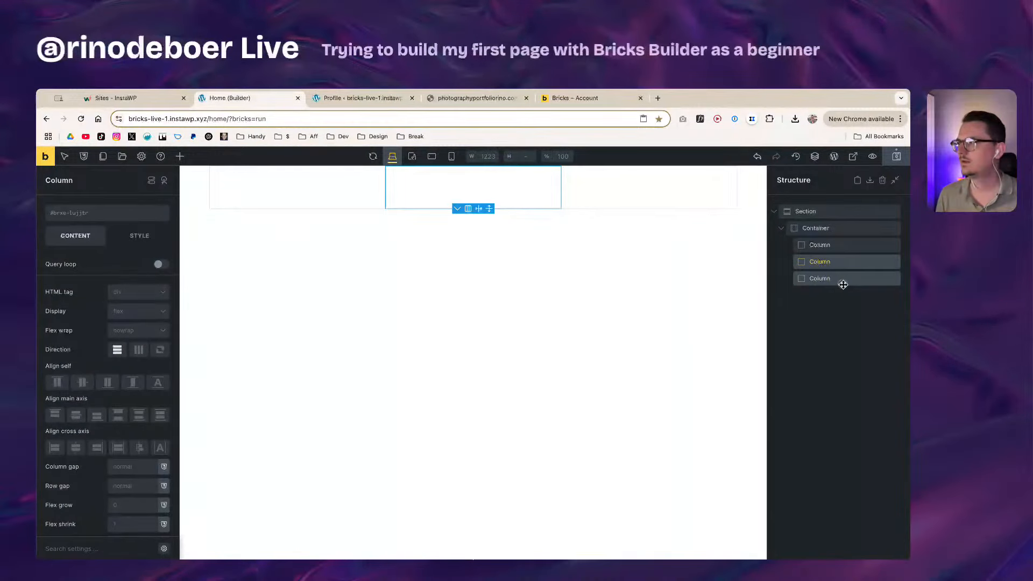
left_click(843, 279)
left_click(839, 244)
left_click(842, 267)
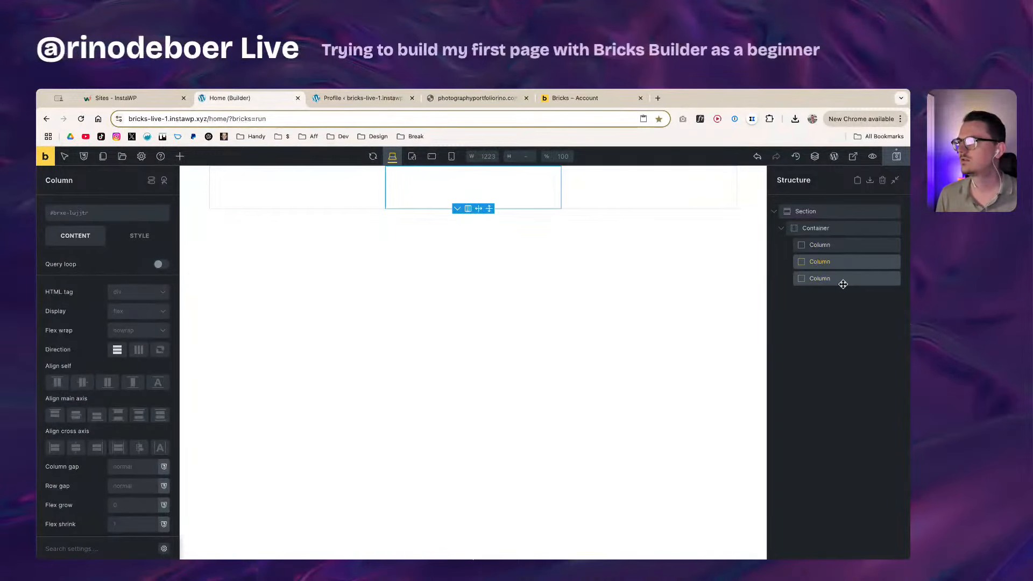
left_click(842, 280)
left_click(826, 264)
left_click(827, 279)
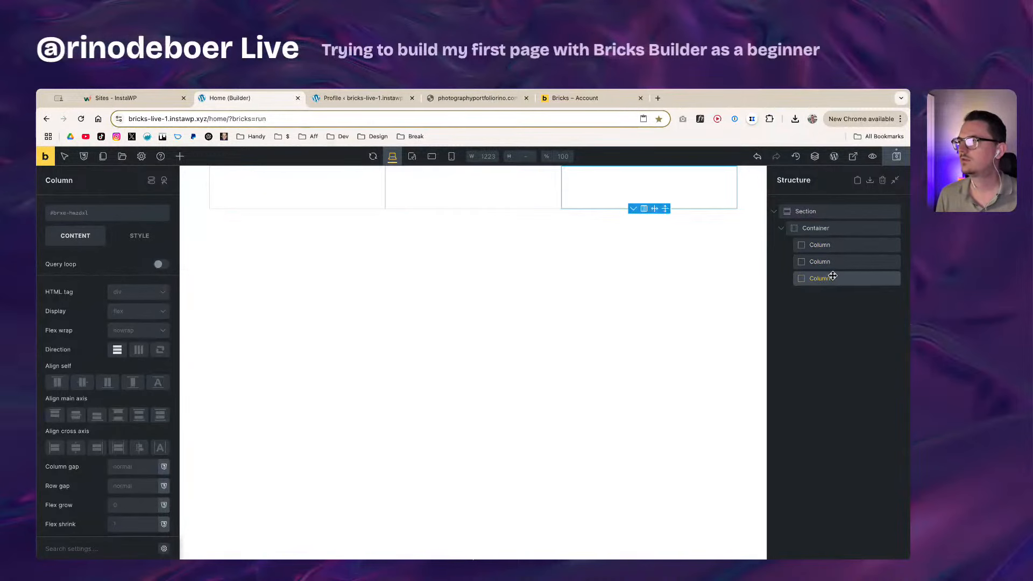
right_click(837, 279)
left_click(834, 340)
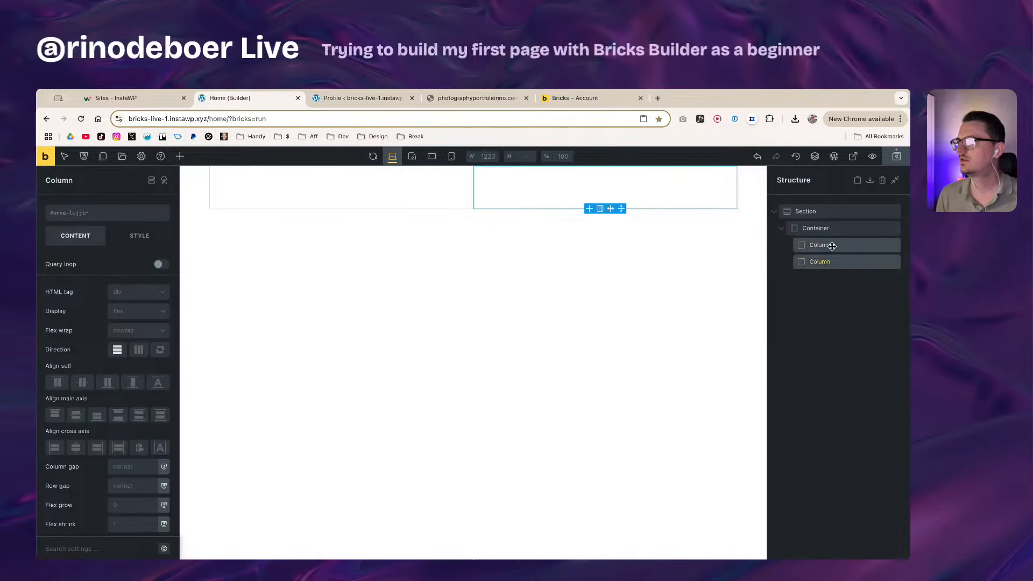
left_click(180, 157)
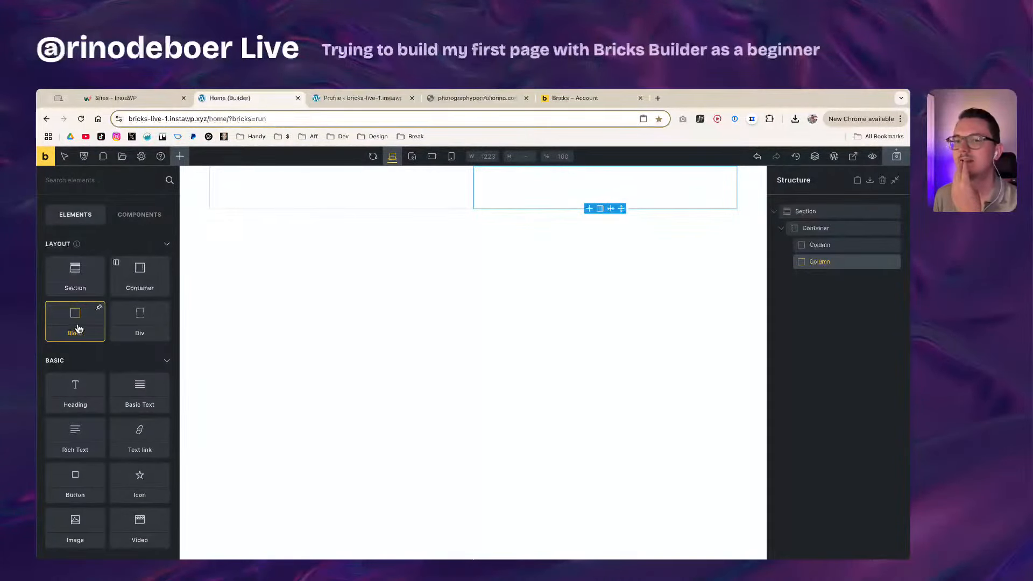
Step: Move a Column above the stray Block, delete the Block, and select the Section
left_click_drag(77, 326, 828, 243)
left_click(818, 278)
left_click(825, 265)
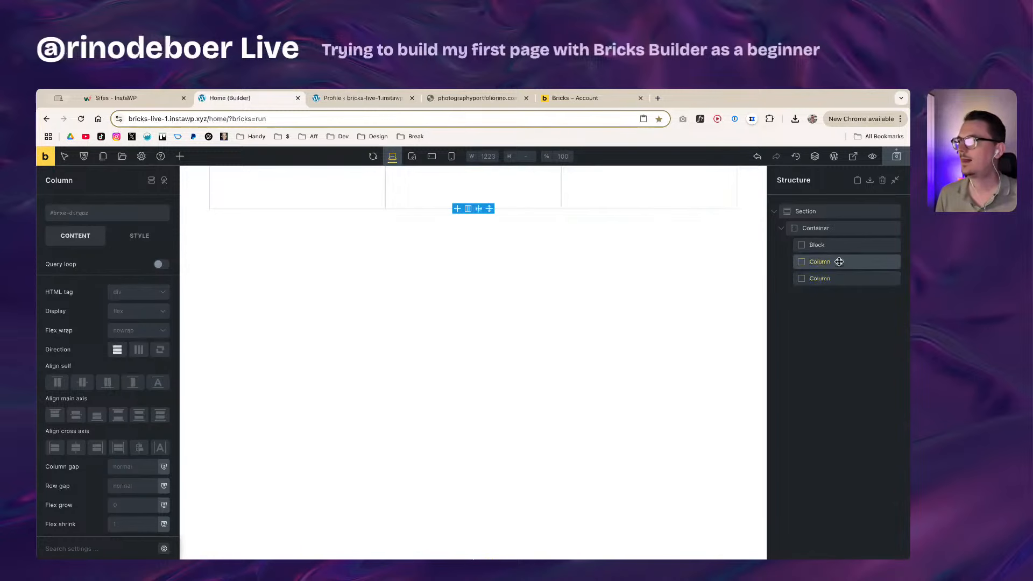
mouse_move(836, 267)
left_mouse_down()
mouse_move(837, 279)
mouse_move(837, 247)
left_mouse_up()
left_click(836, 262)
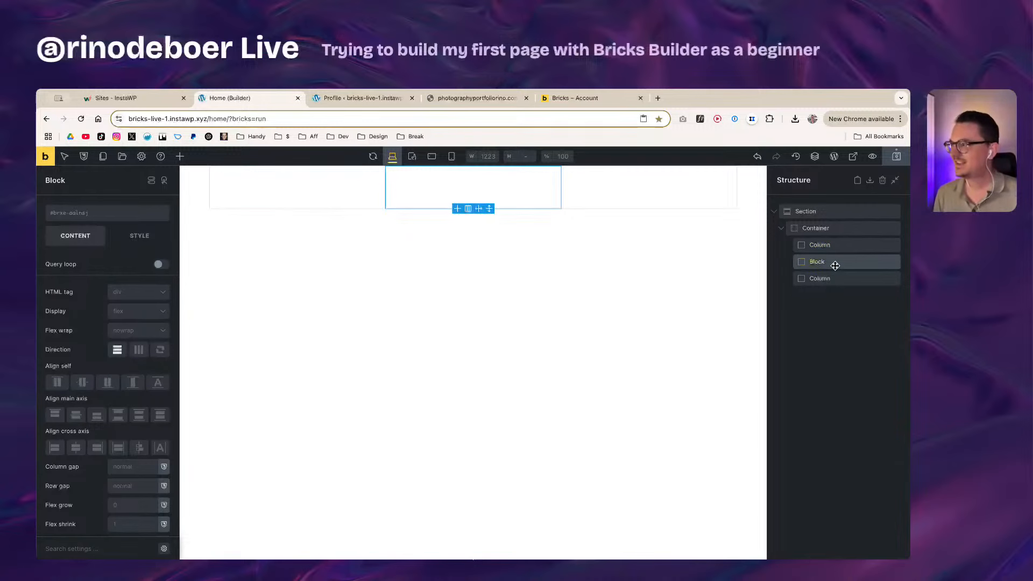
right_click(835, 265)
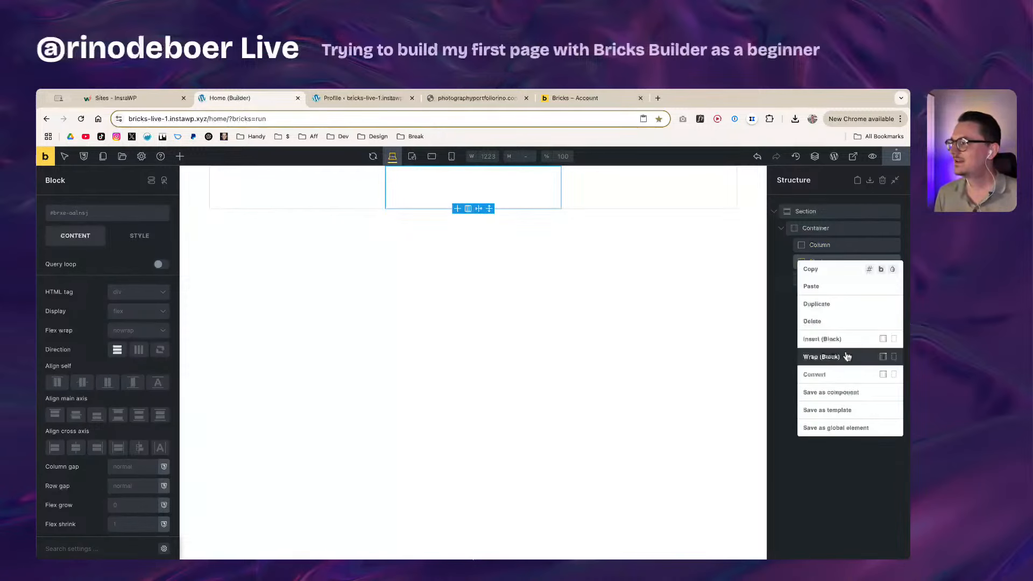
left_click(831, 321)
left_click(833, 215)
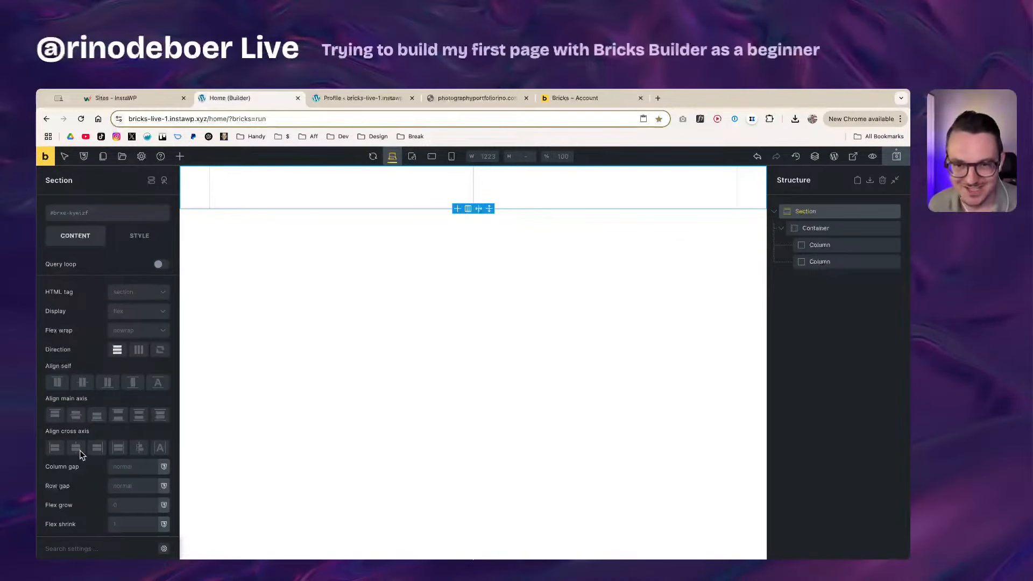
Step: Review the Section's Display and Flex wrap options without changes, then show its Style settings
scroll(92, 487, "down", 1)
scroll(97, 485, "down", 1)
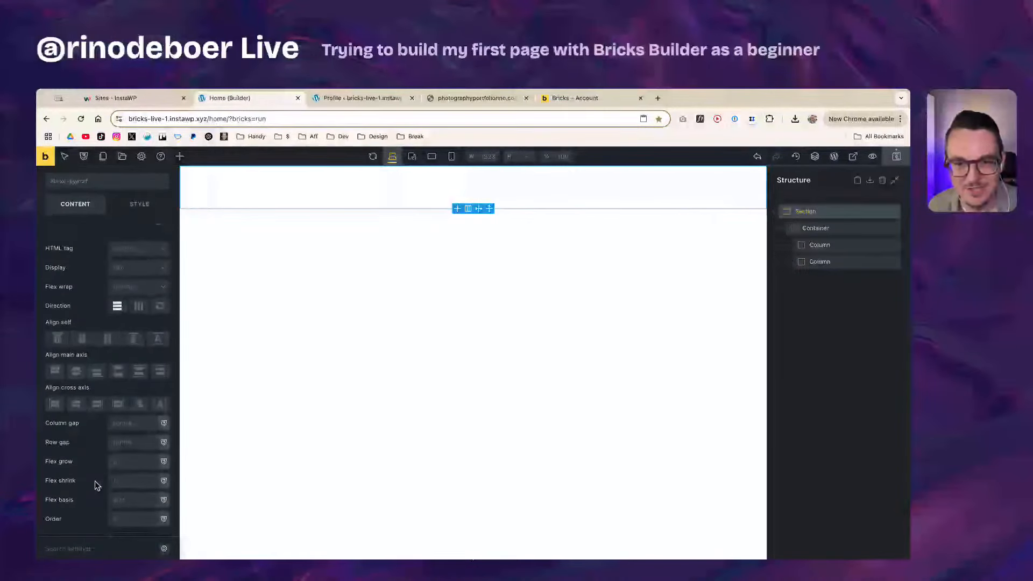
scroll(93, 479, "up", 2)
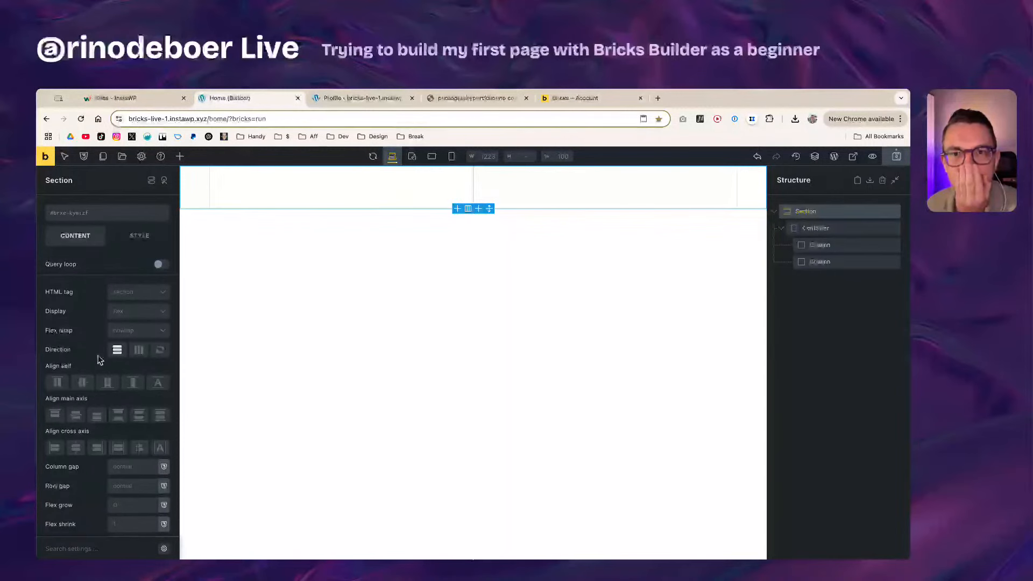
left_click(124, 329)
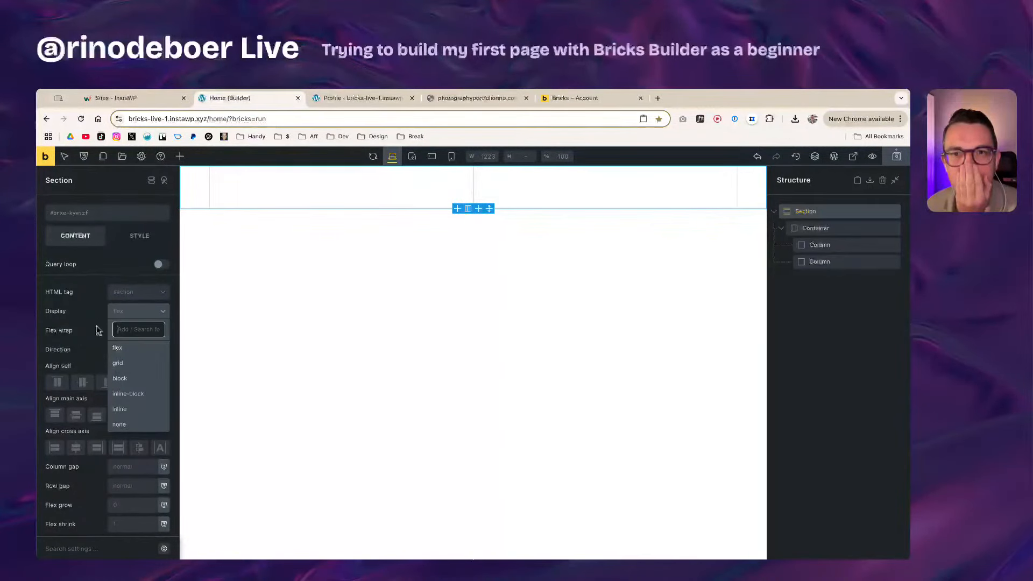
left_click(98, 330)
left_click(124, 331)
left_click(92, 335)
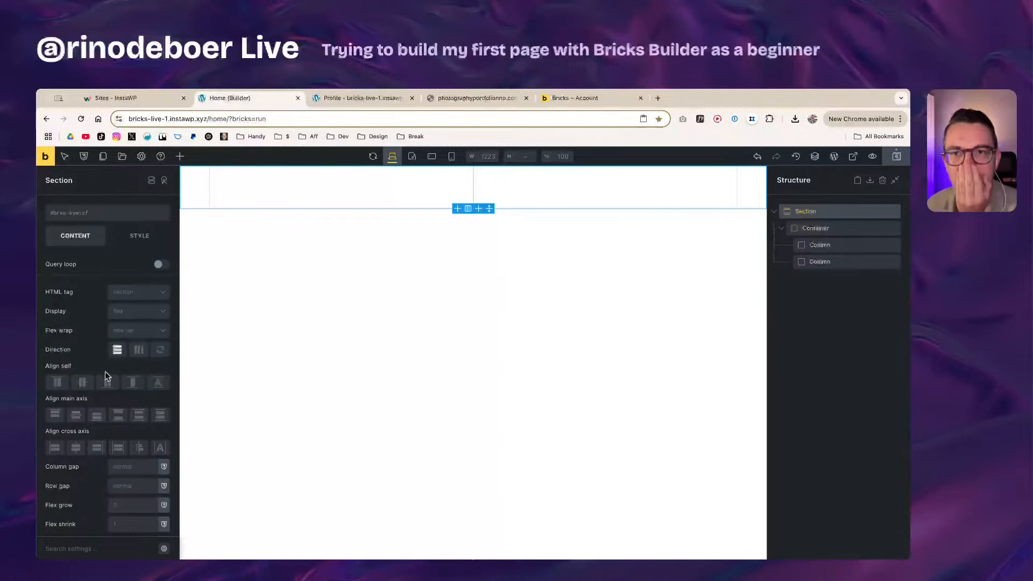
left_click(127, 331)
left_click(95, 346)
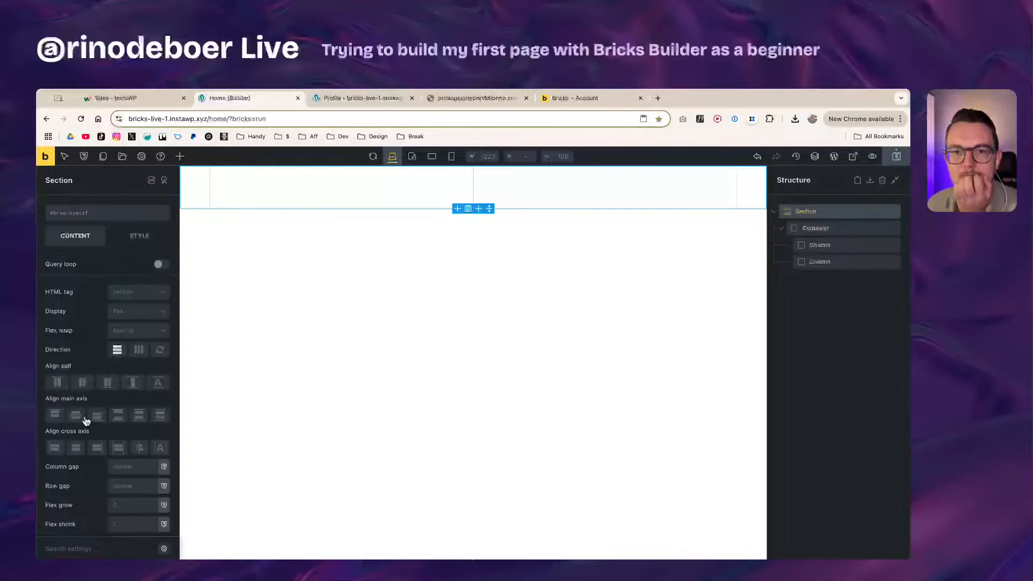
scroll(87, 496, "down", 1)
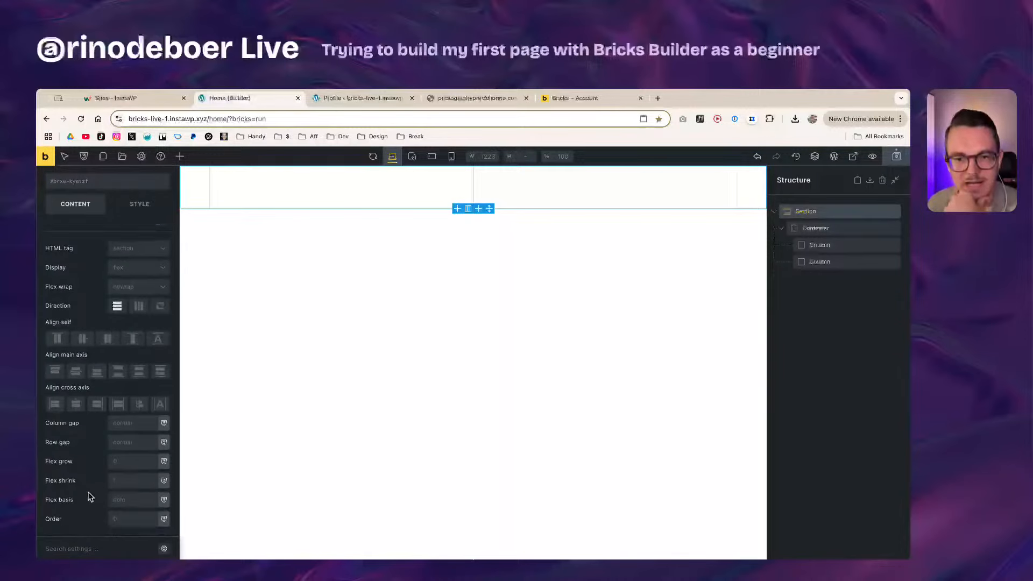
scroll(88, 495, "up", 1)
left_click(139, 239)
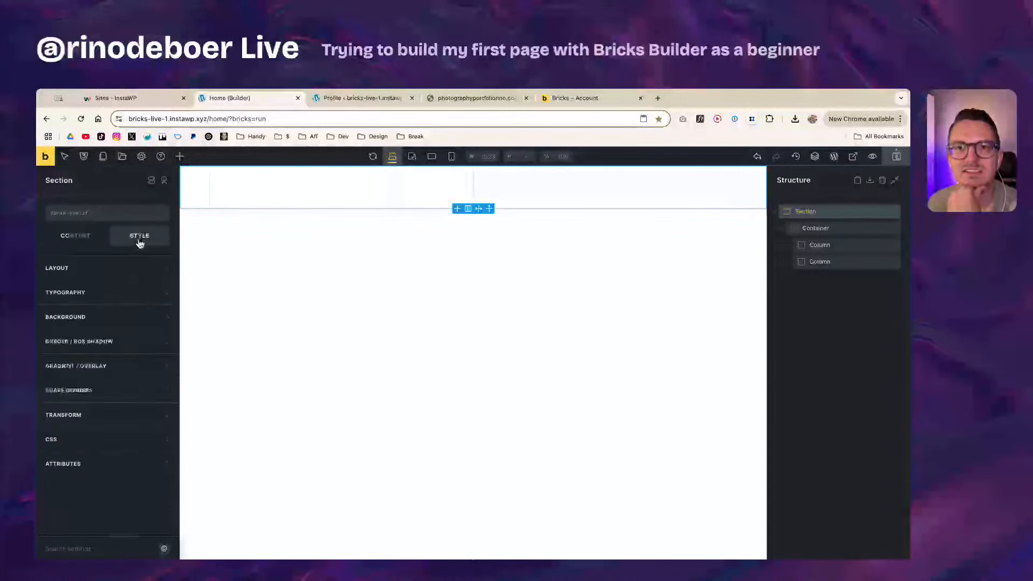
Step: Change the Section's Layout > Sizing height from 100% to 100vh
left_click(114, 272)
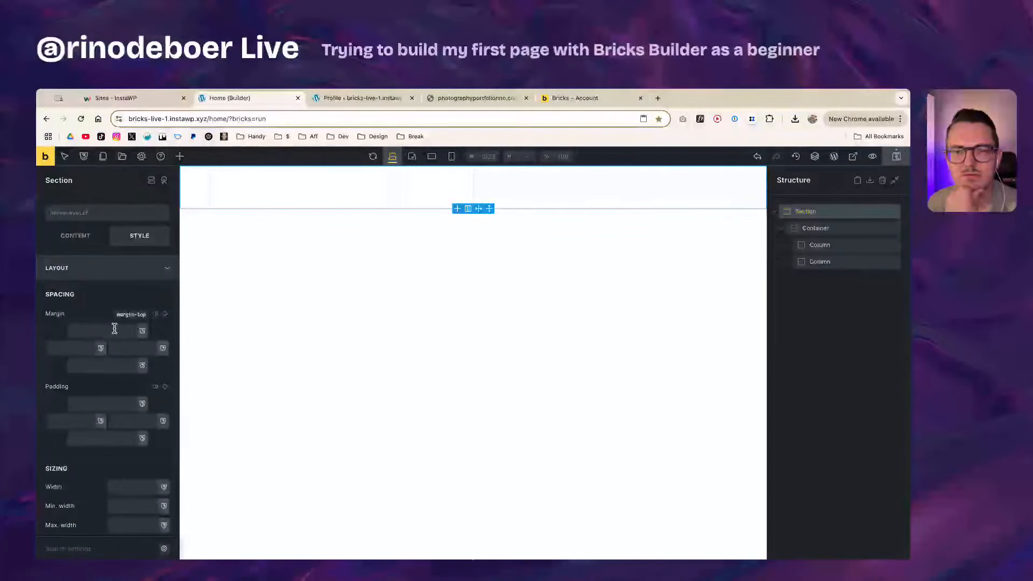
scroll(118, 459, "down", 2)
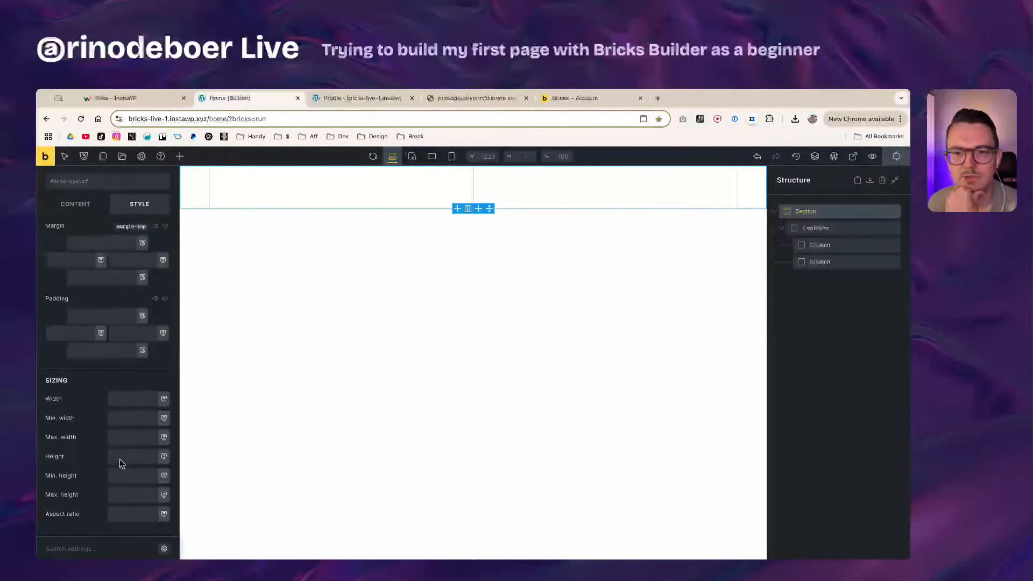
left_click(137, 460)
type("100%")
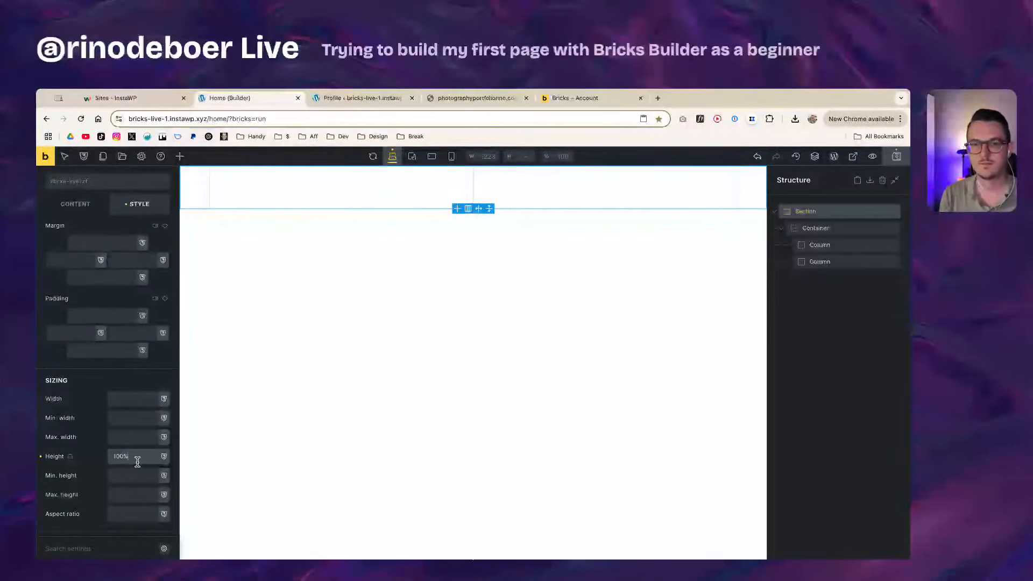
key("super+a")
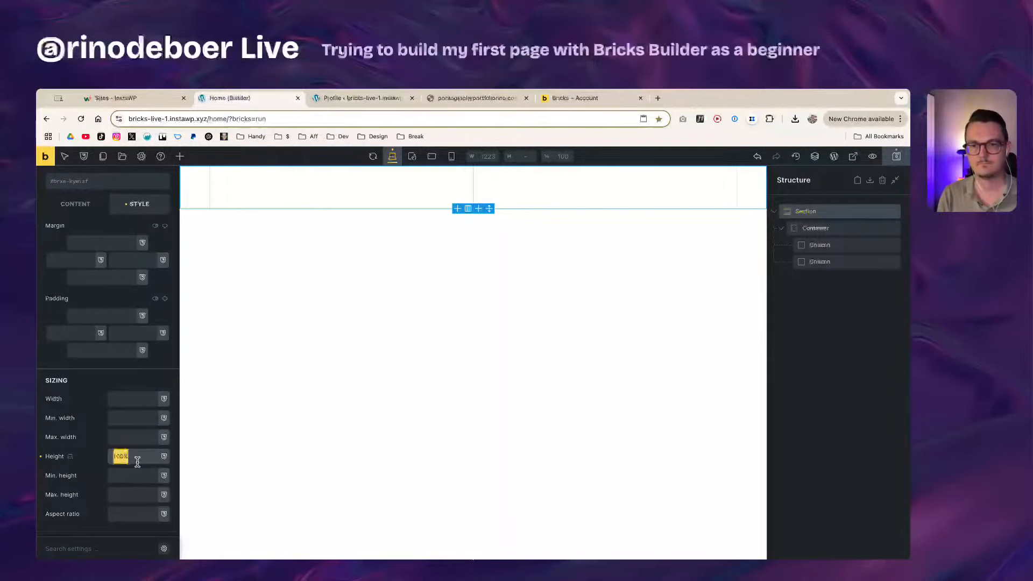
key("BackSpace")
type("100vh")
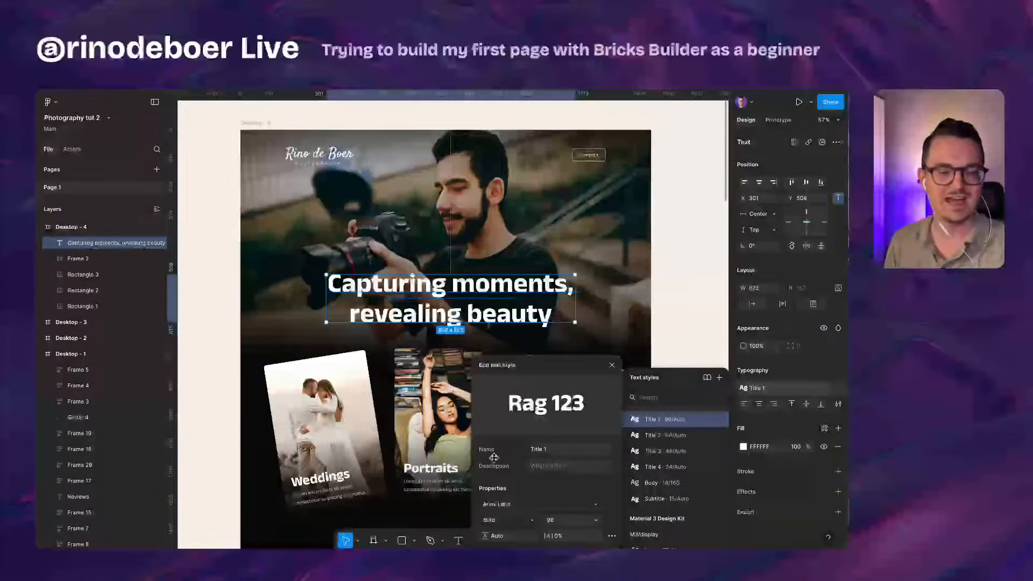
Step: Zoom in on the Figma hero heading to inspect its Title 1 text style
scroll(401, 229, "up", 5)
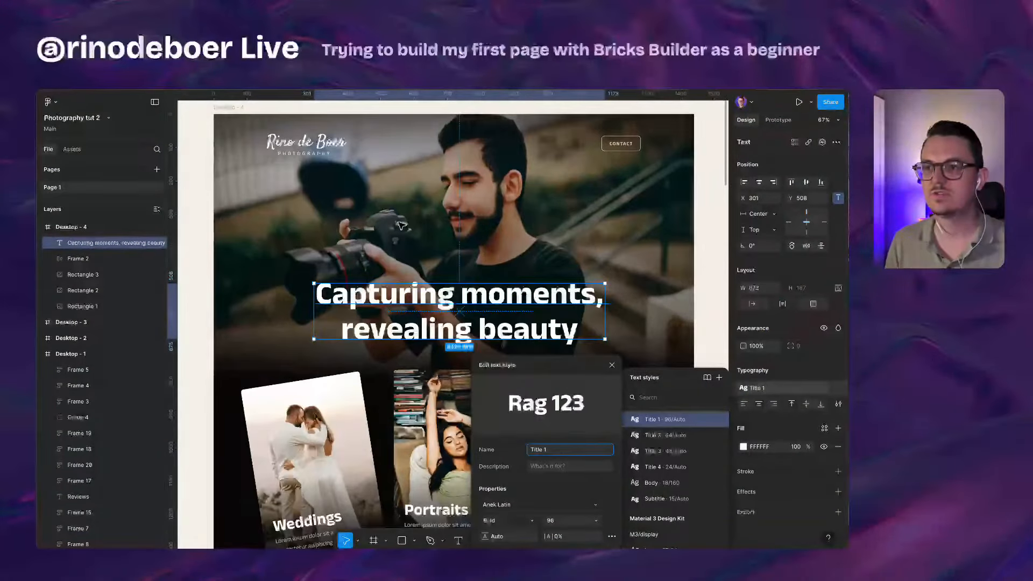
scroll(405, 252, "down", 3)
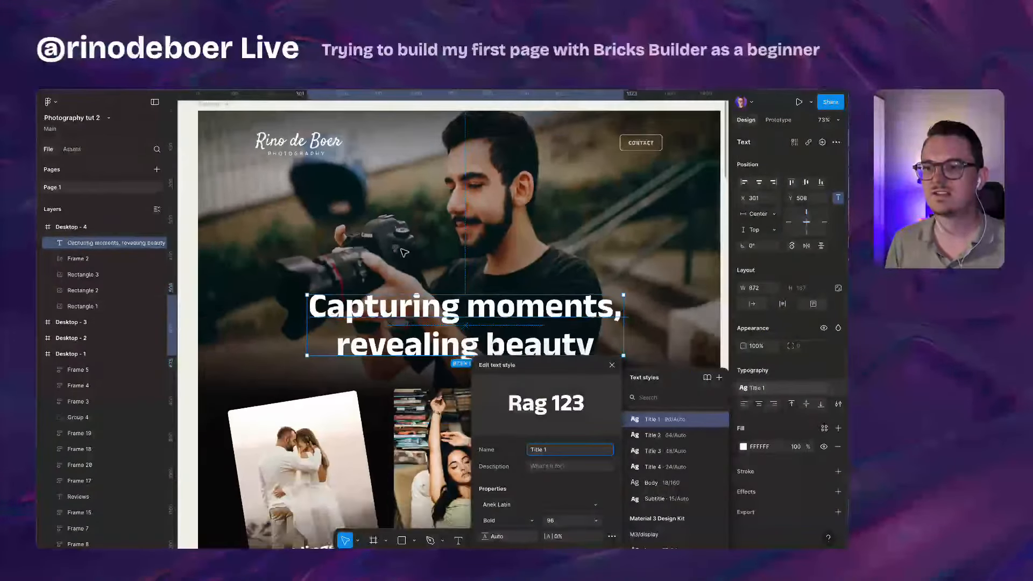
scroll(404, 253, "up", 1)
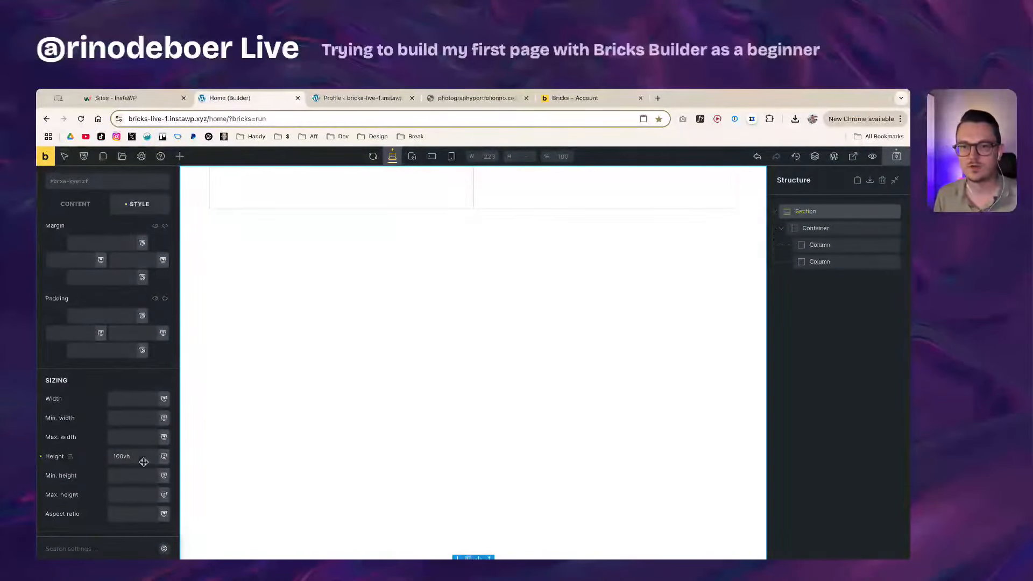
Step: Leave the Section height at 100vh and open the builder's Settings for Theme Styles and Page Settings
left_click_drag(143, 461, 97, 458)
left_click(137, 459)
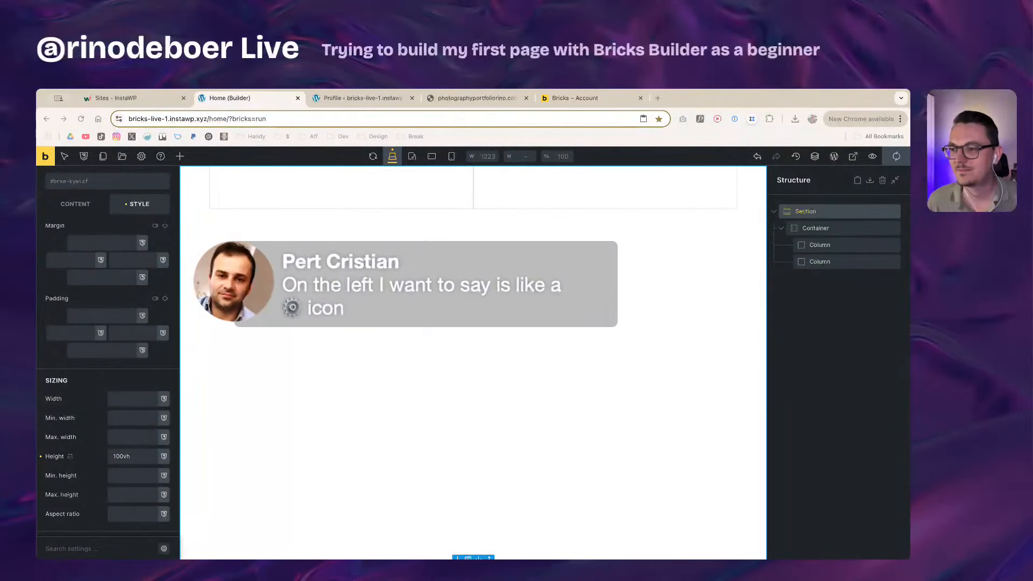
left_click(306, 535)
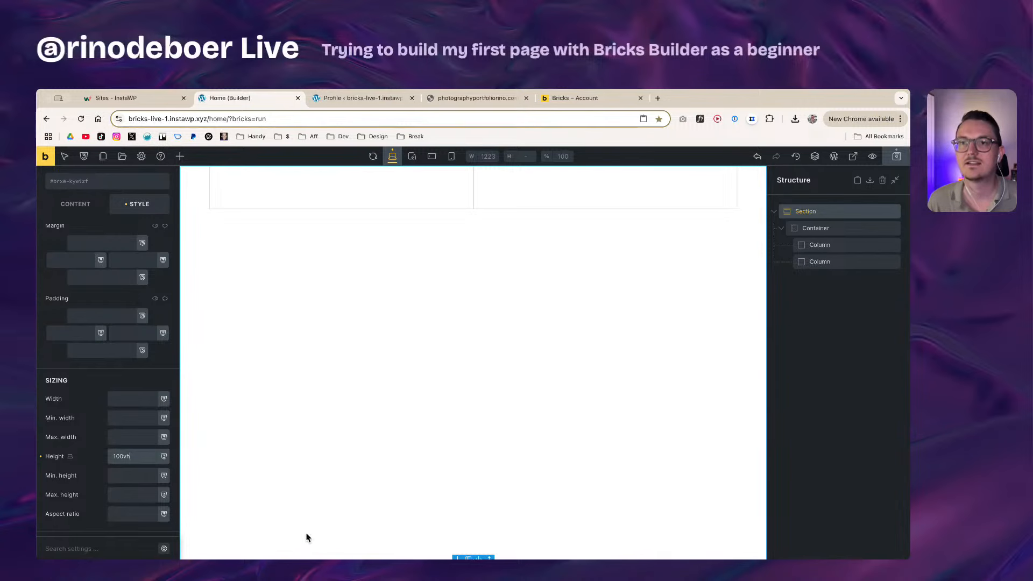
left_click(143, 157)
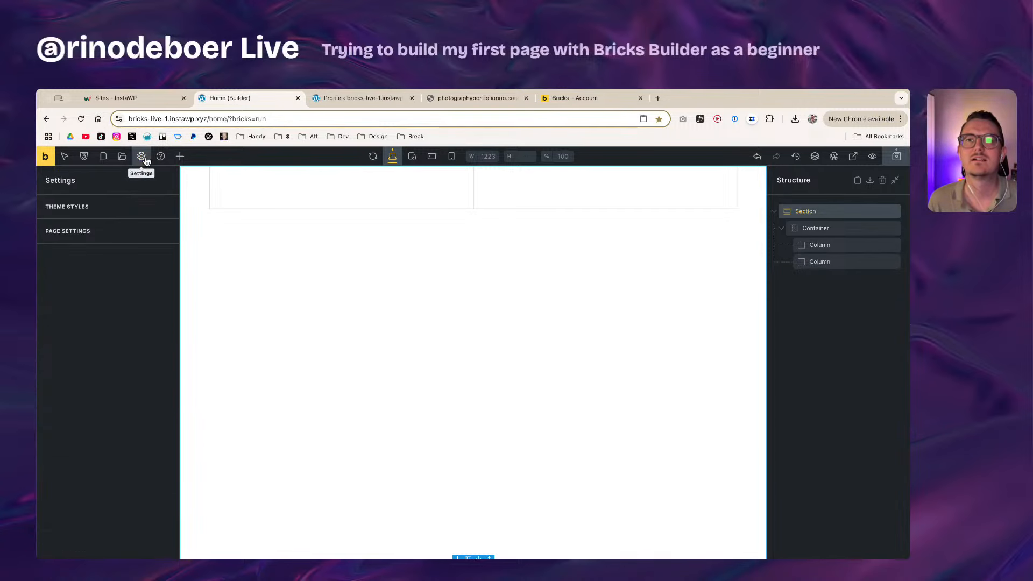
Step: Create a new theme style named 'Theme 1' in Theme Styles
left_click(111, 205)
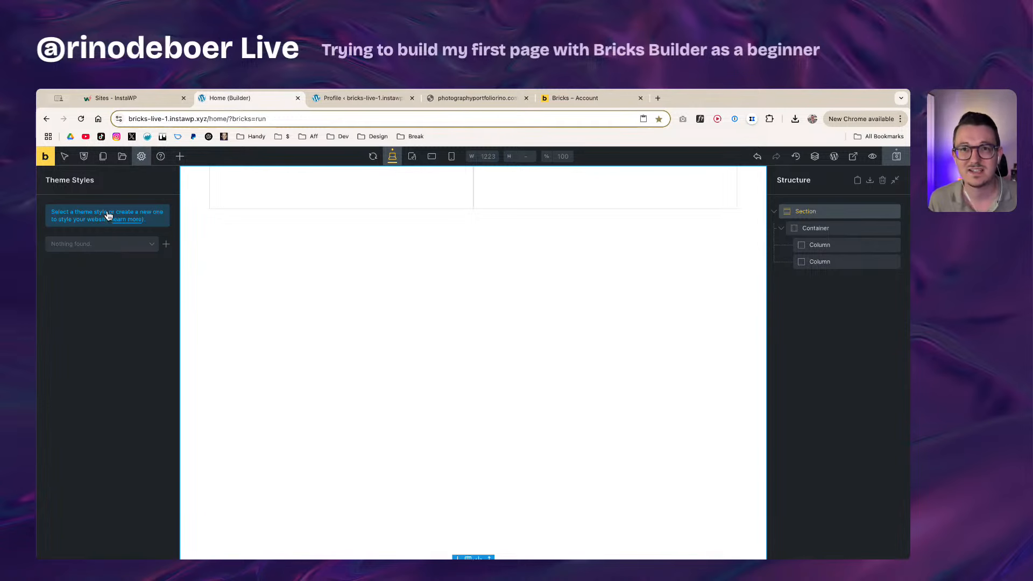
left_click(126, 243)
left_click(126, 244)
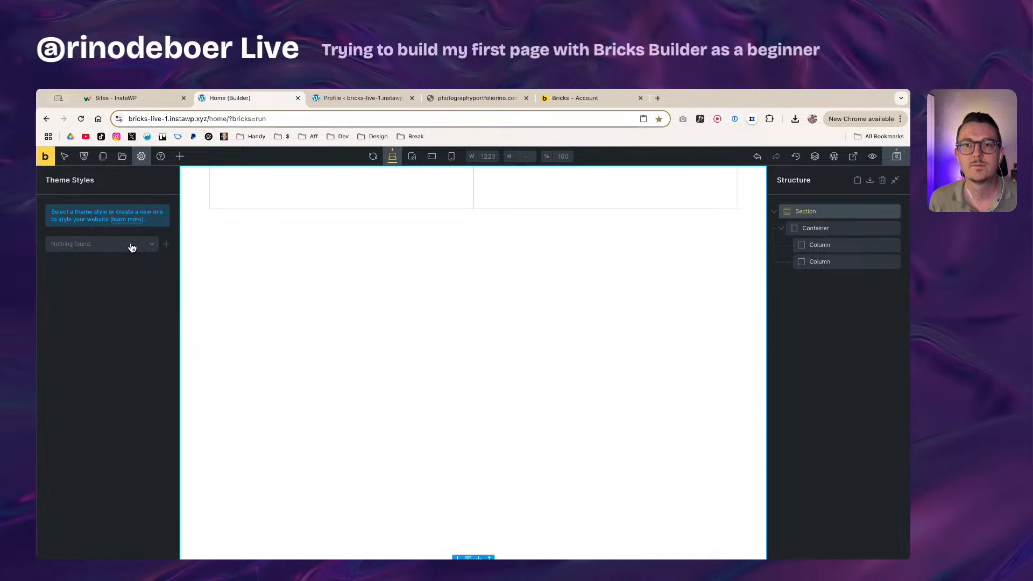
left_click(167, 244)
left_click(95, 212)
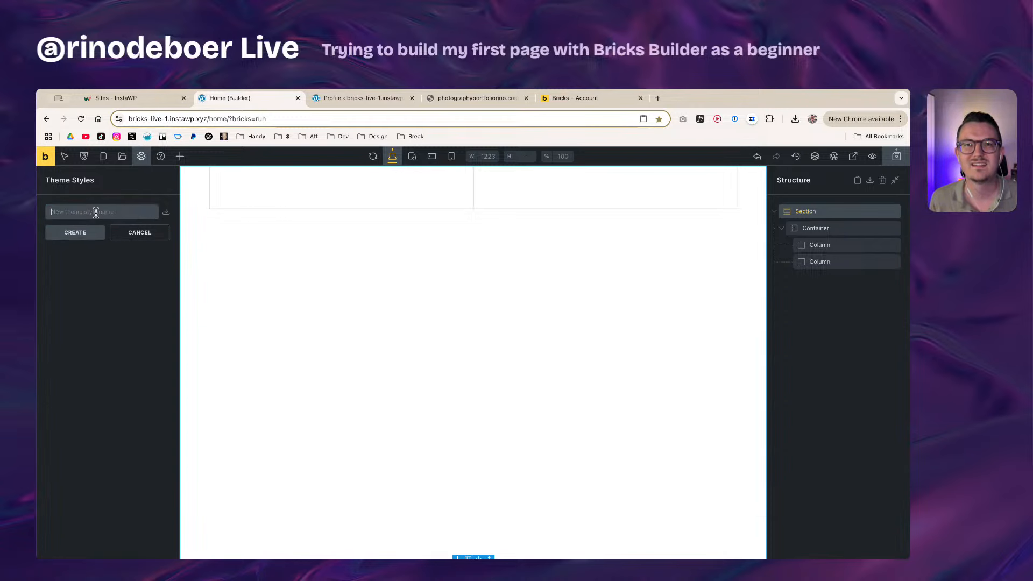
type("T")
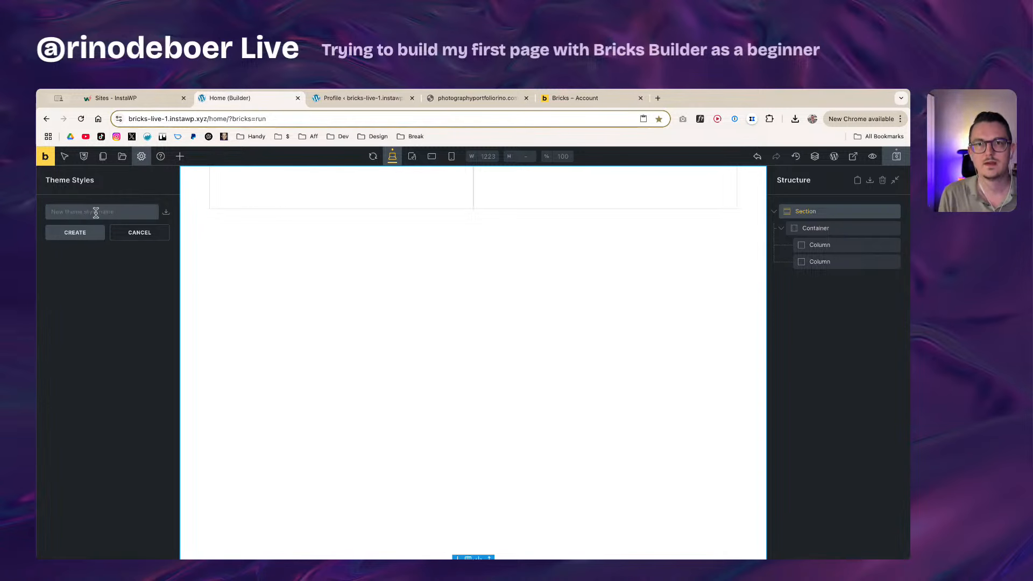
type("heme 1")
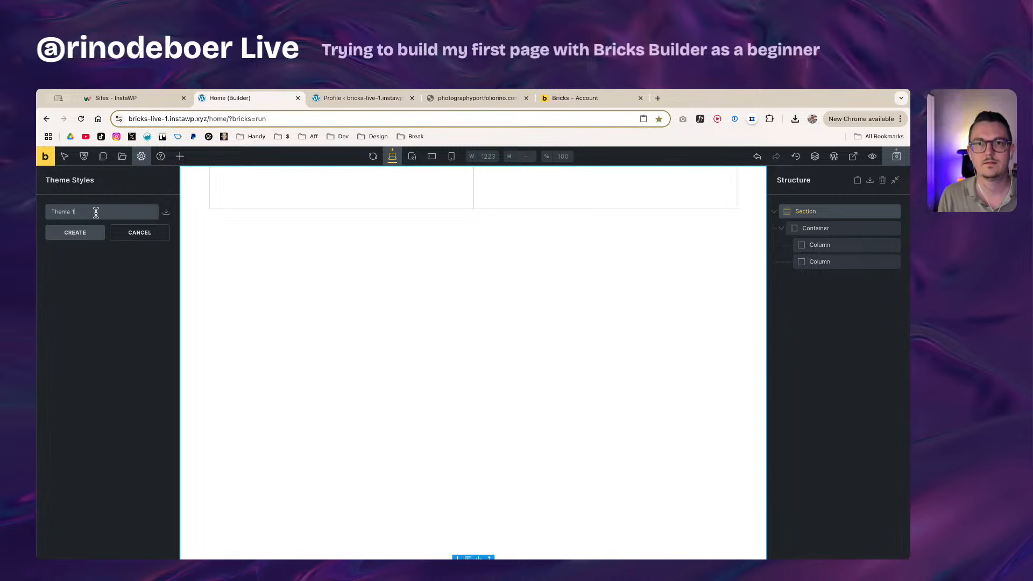
left_click(101, 231)
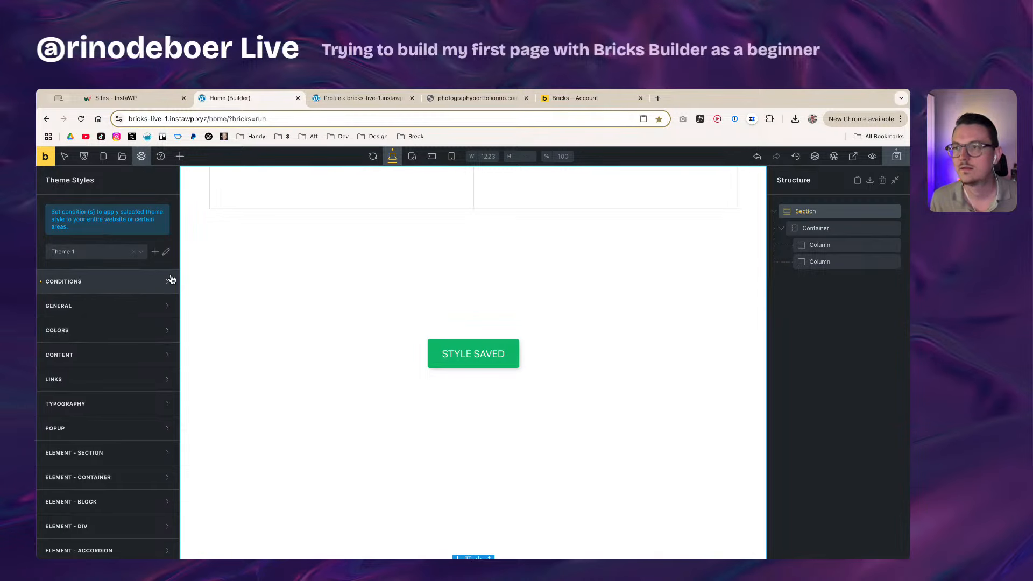
left_click(85, 285)
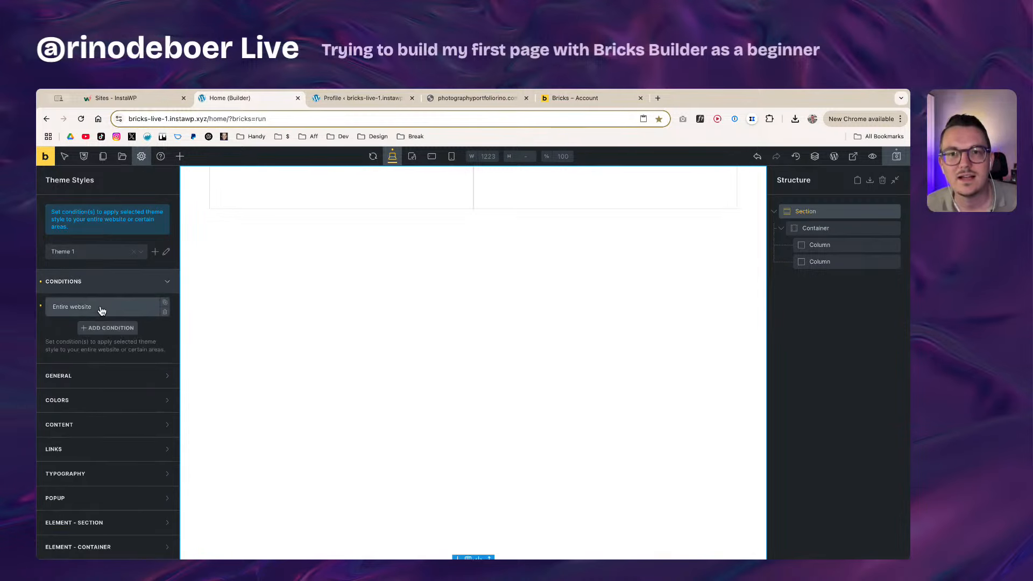
left_click(102, 285)
left_click(101, 309)
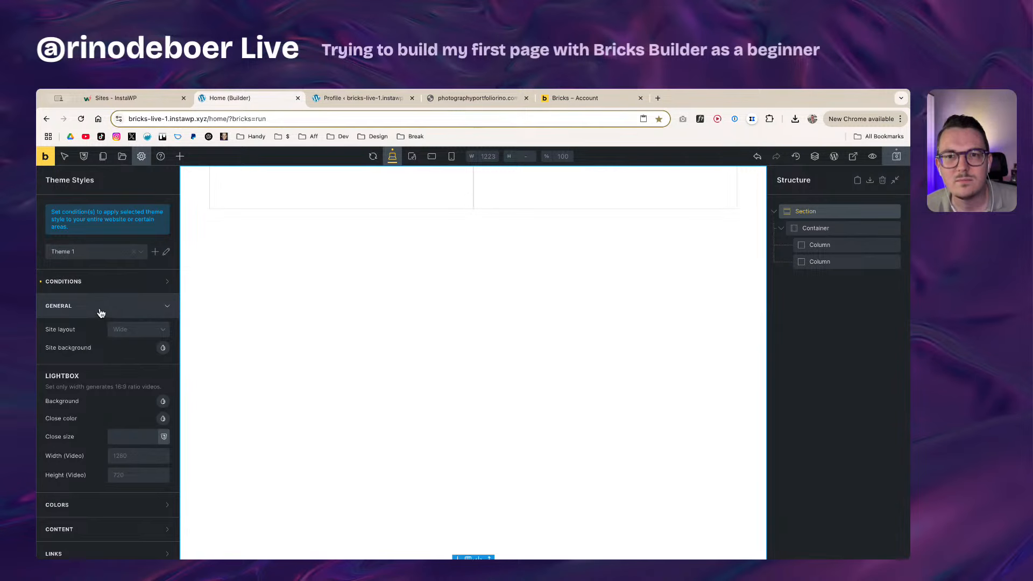
left_click(107, 311)
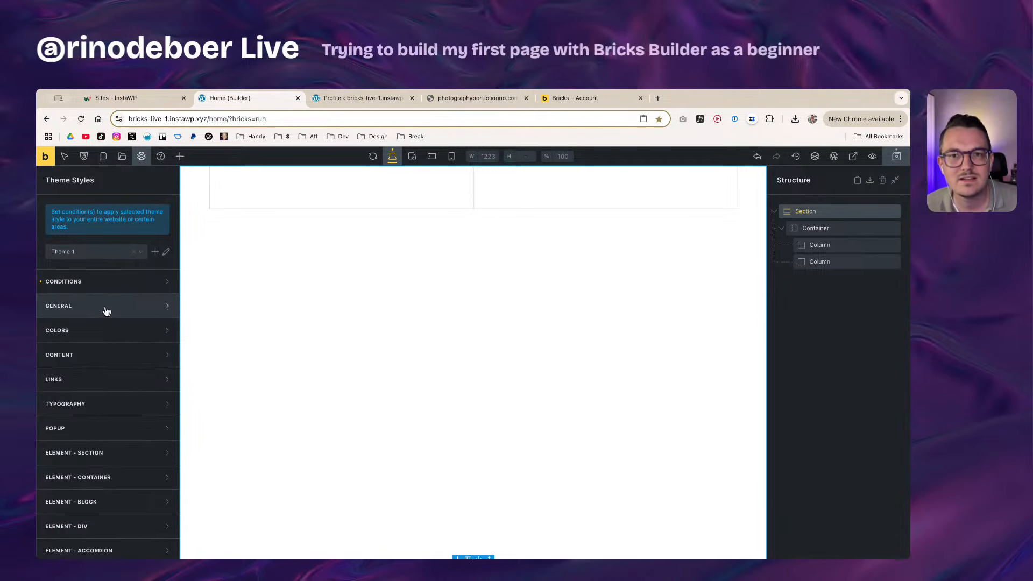
Step: Set the theme's default Container width to 1120px
scroll(122, 442, "down", 1)
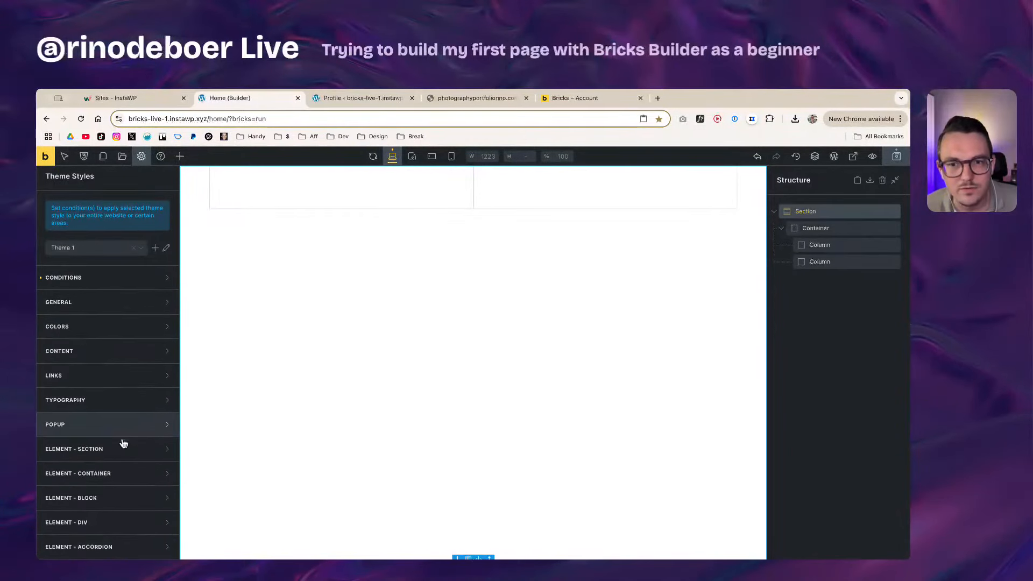
left_click(121, 432)
scroll(108, 425, "down", 8)
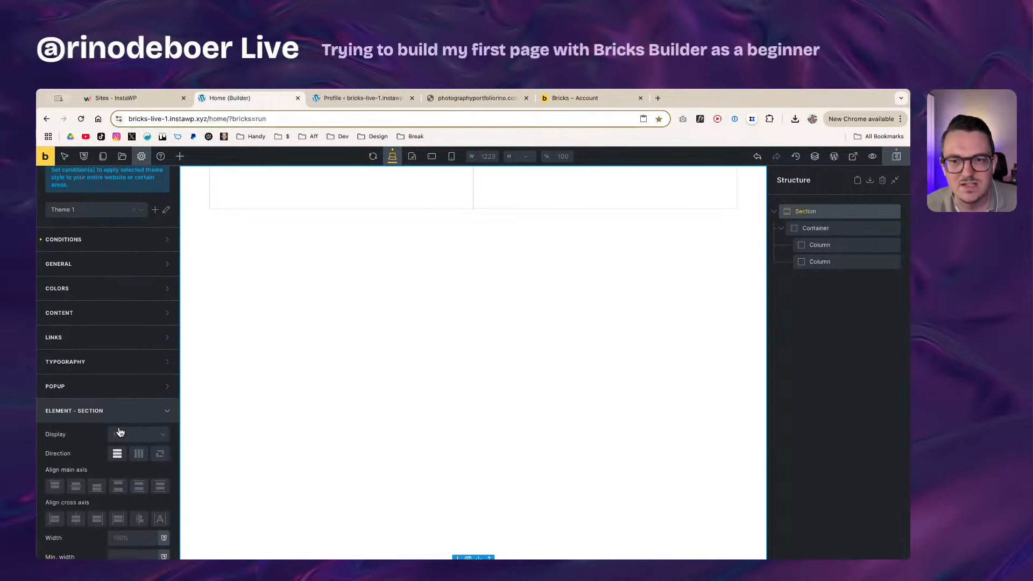
scroll(90, 409, "down", 9)
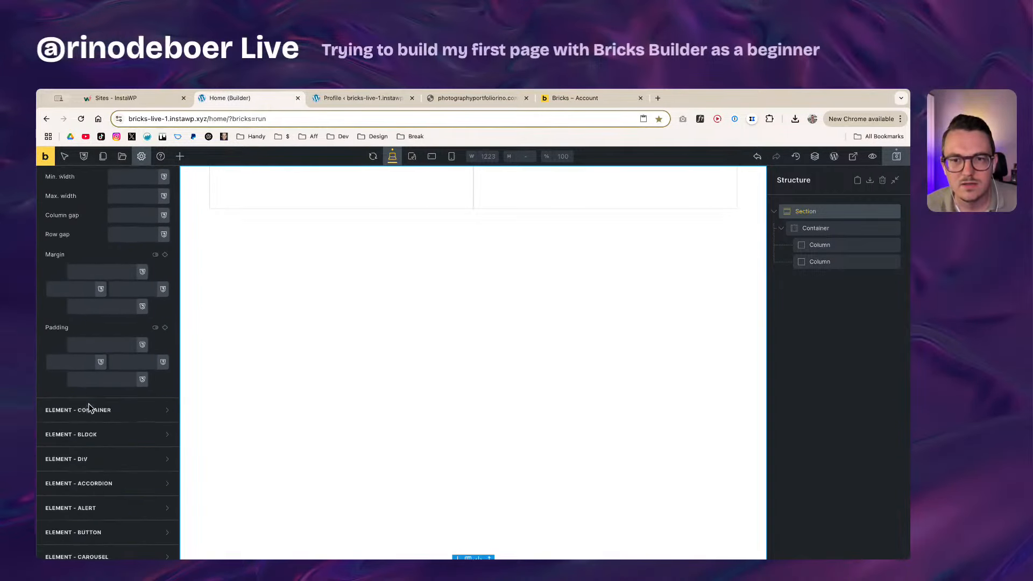
scroll(98, 369, "up", 8)
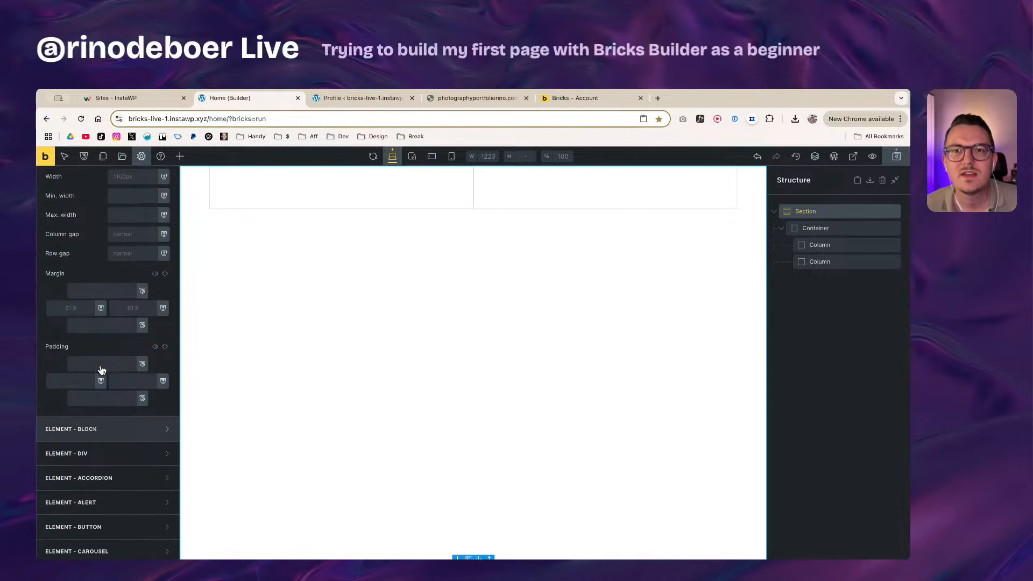
left_click(130, 306)
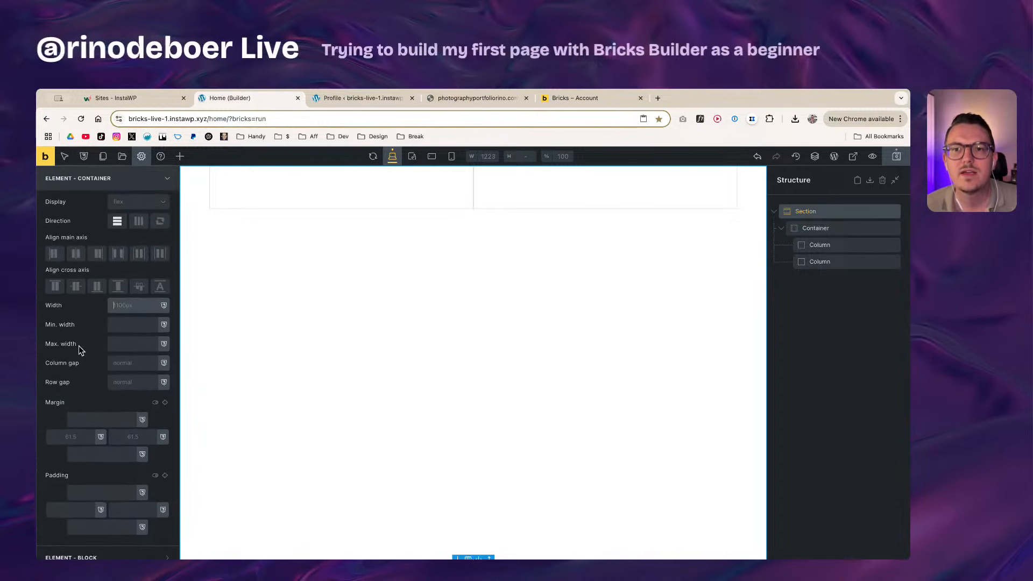
scroll(79, 345, "up", 3)
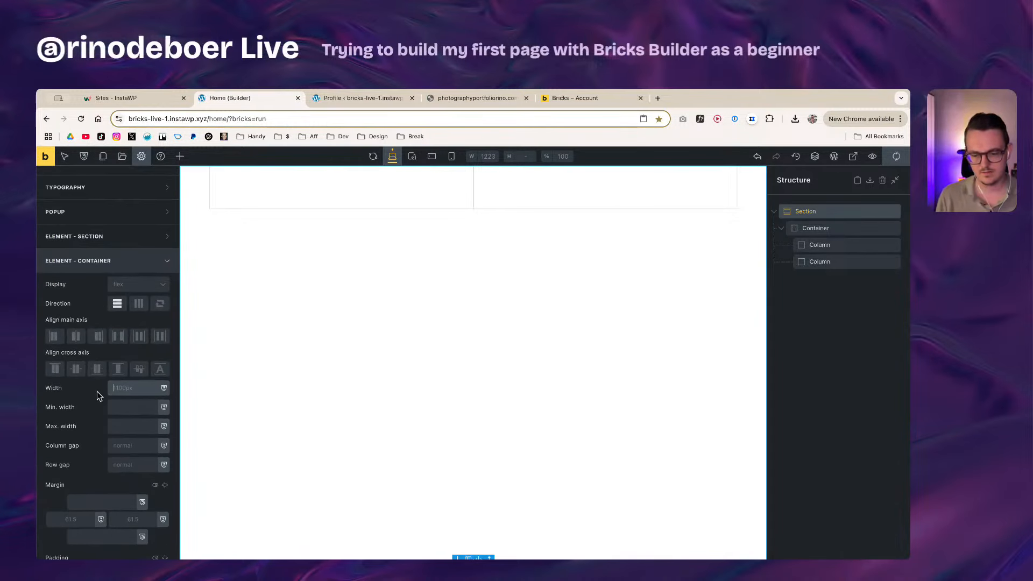
type("1120px")
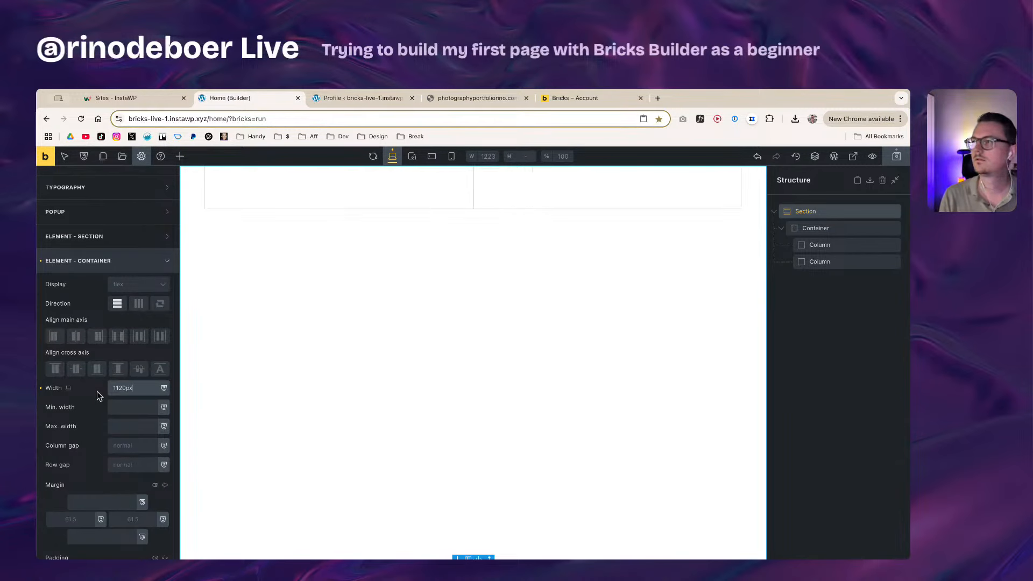
key("super+a")
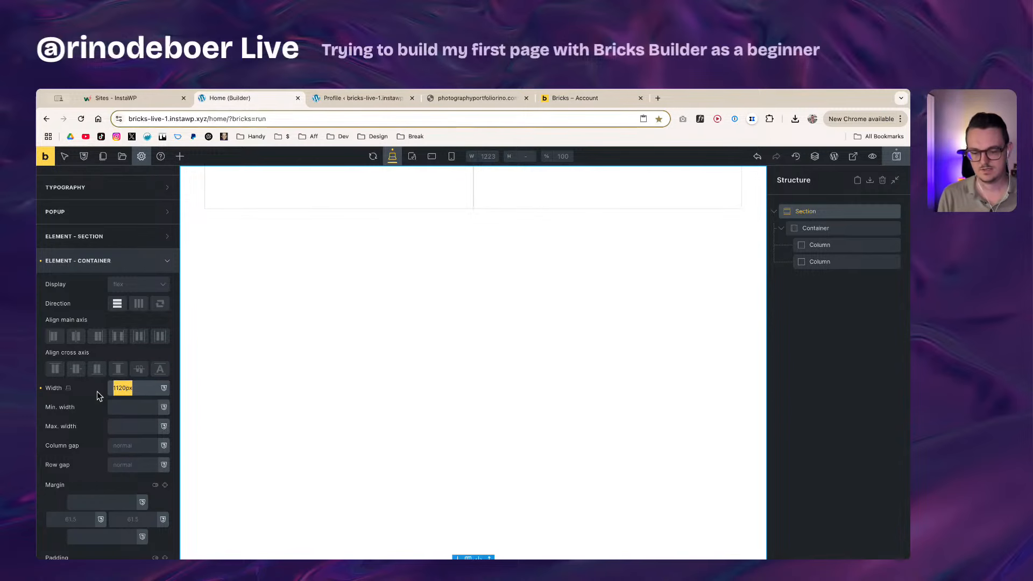
key("BackSpace")
type("1120px")
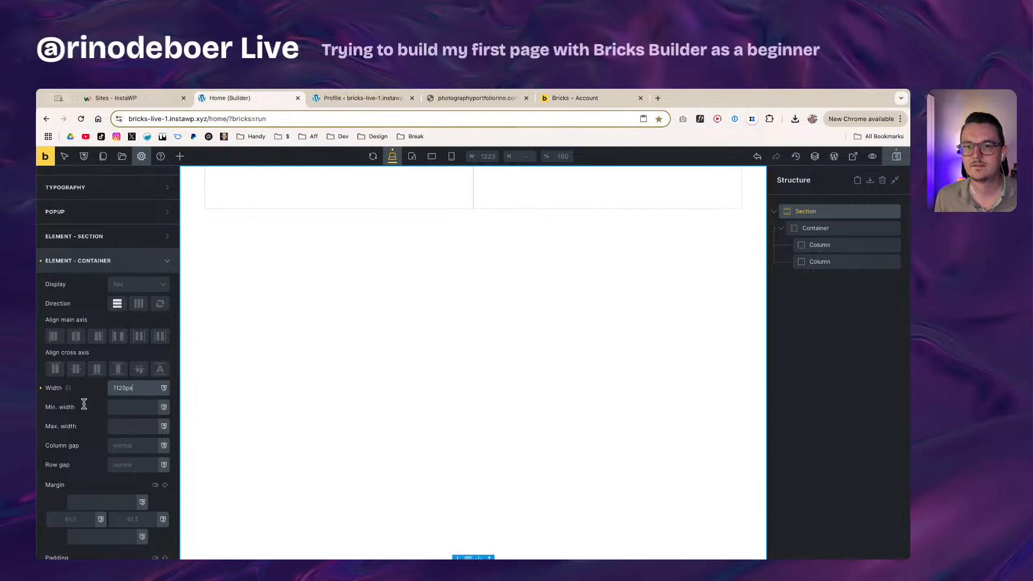
left_click(86, 400)
Step: Briefly try an 80% container width, then restore it to 1120px
scroll(93, 411, "up", 1)
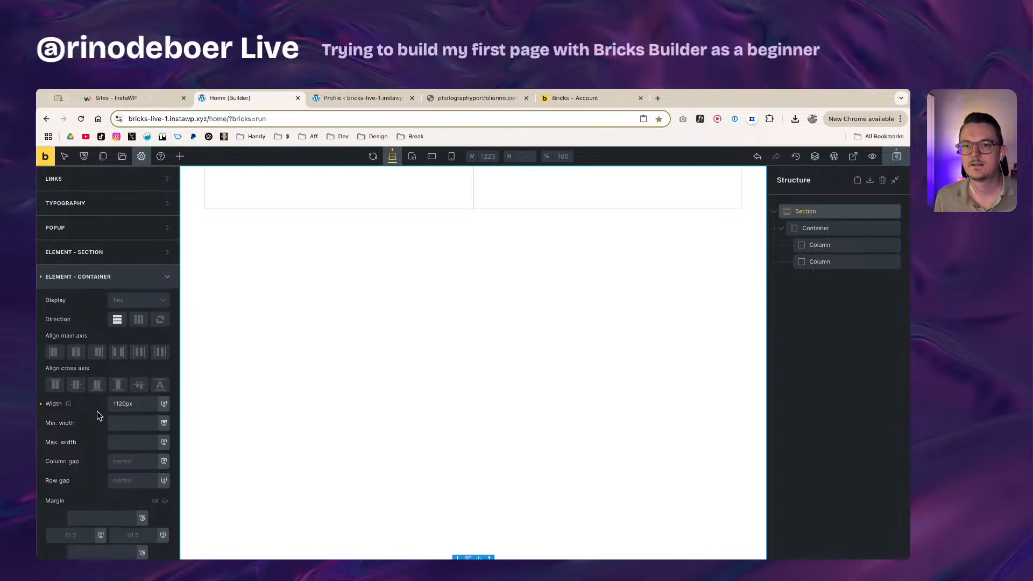
left_click_drag(137, 405, 105, 407)
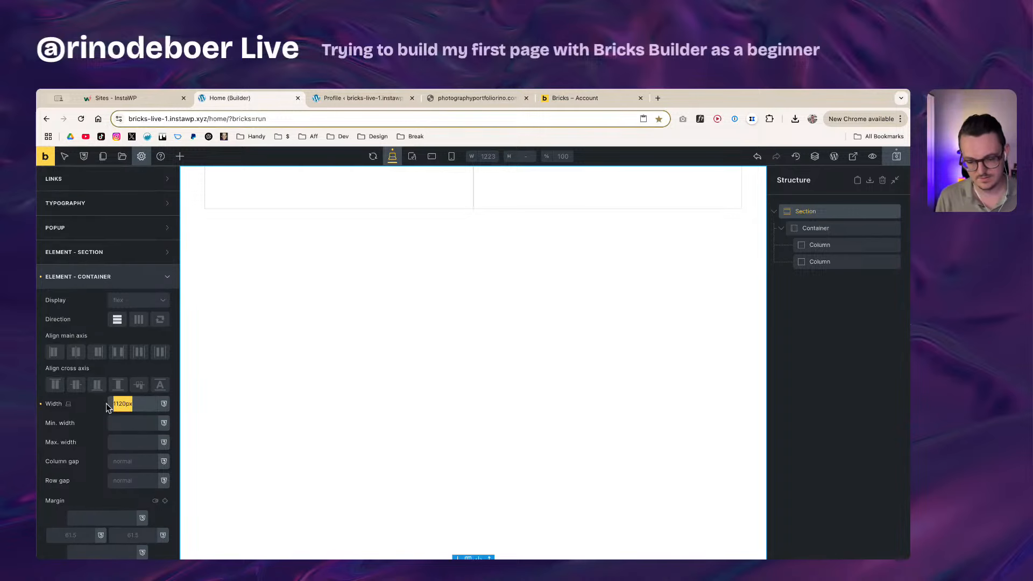
type("80%")
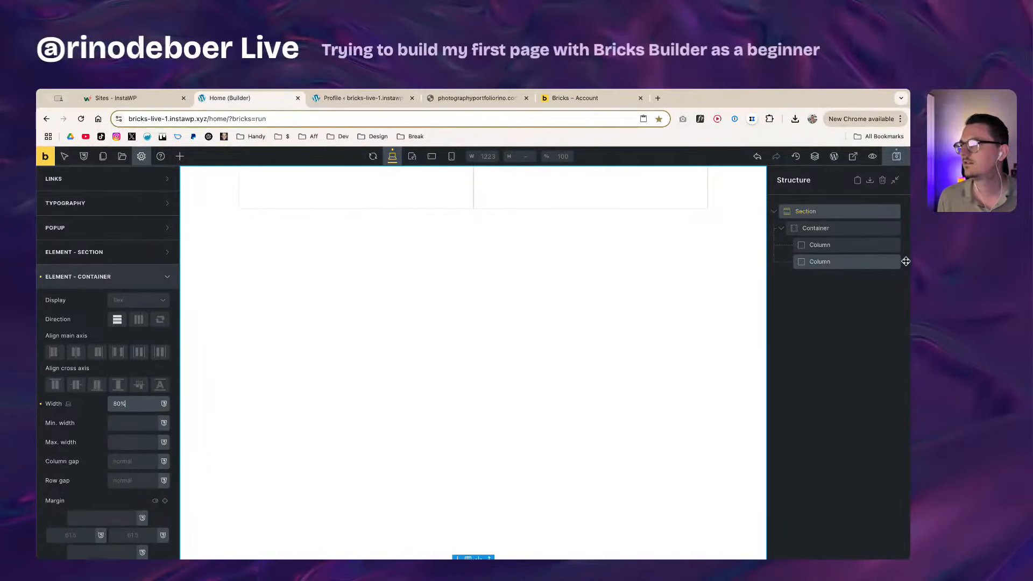
mouse_move(904, 262)
left_mouse_down()
mouse_move(850, 262)
mouse_move(909, 272)
left_mouse_up()
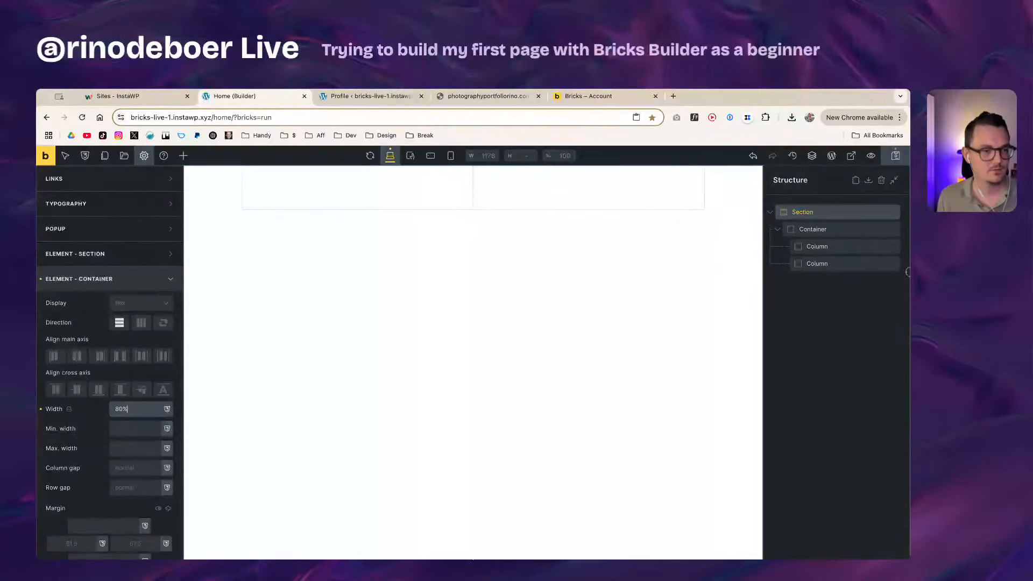
key("super+a")
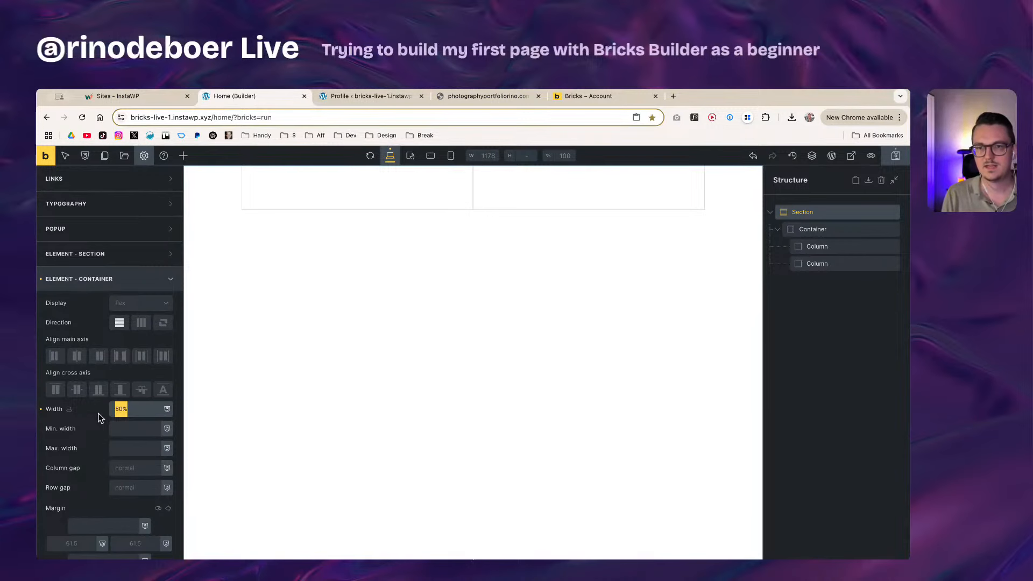
type("1120")
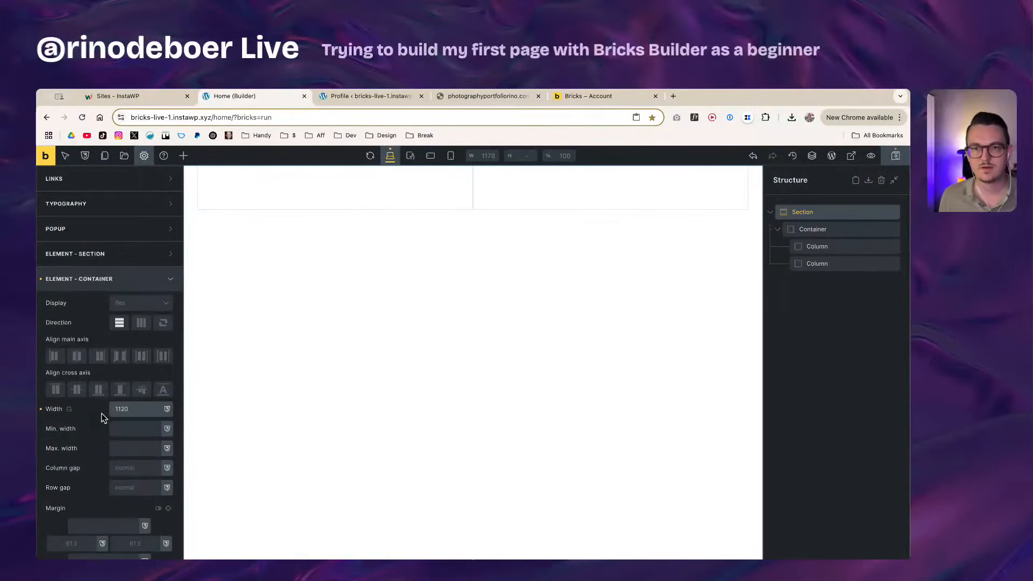
type("px")
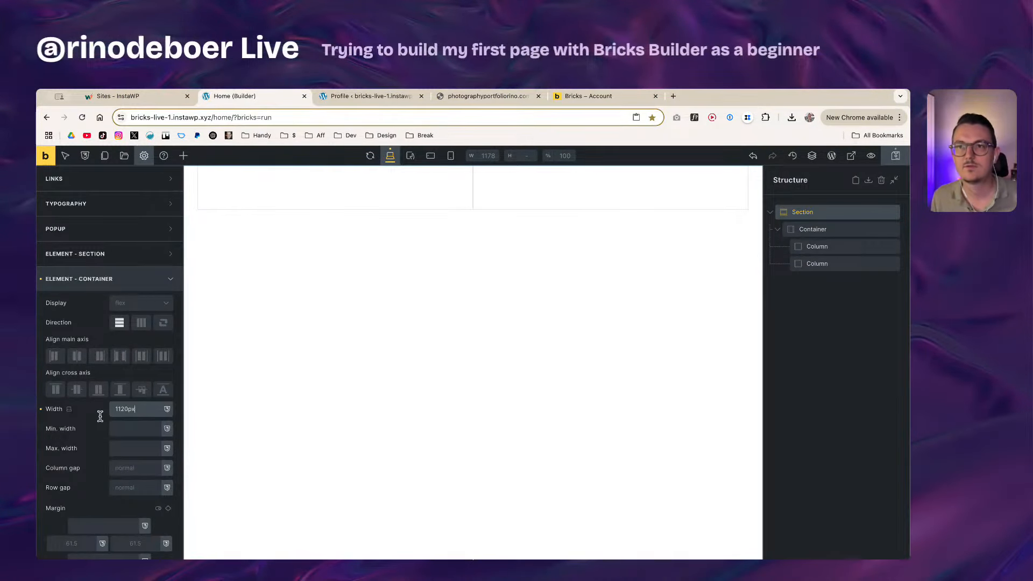
left_click(102, 421)
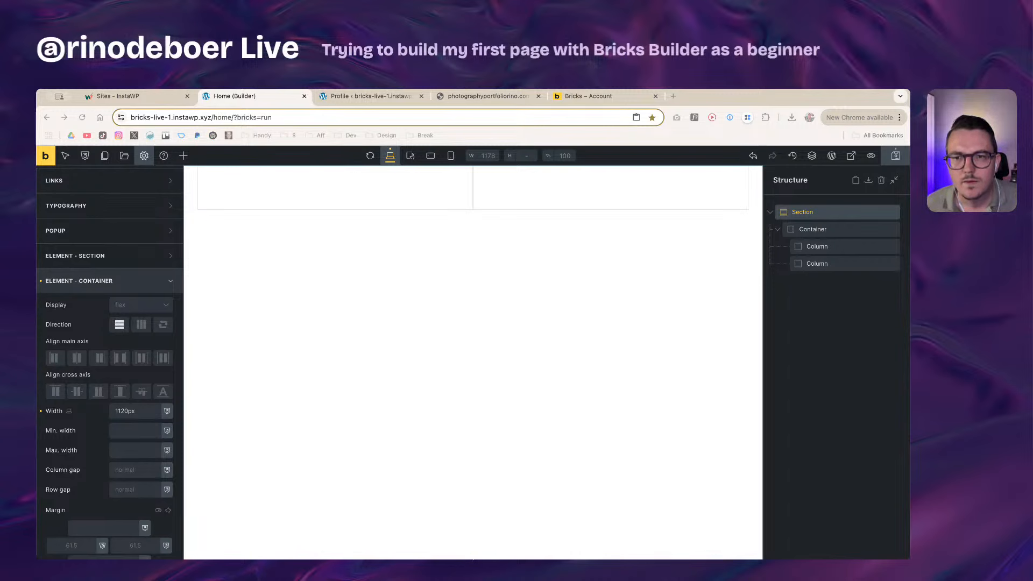
left_click(839, 231)
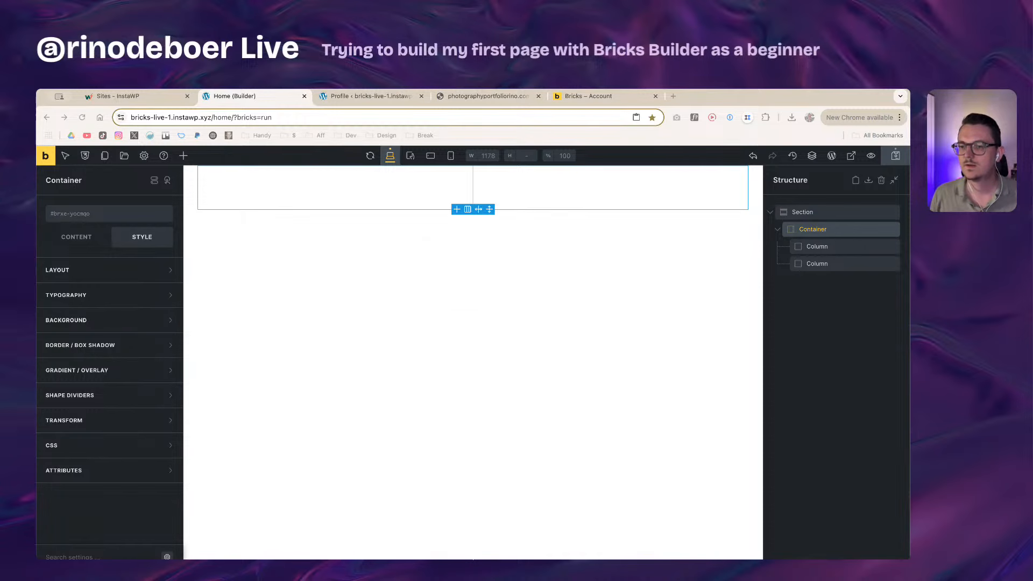
Step: Select the Section and show its Background image options, closing the media picker unused
left_click(286, 542)
left_click(810, 212)
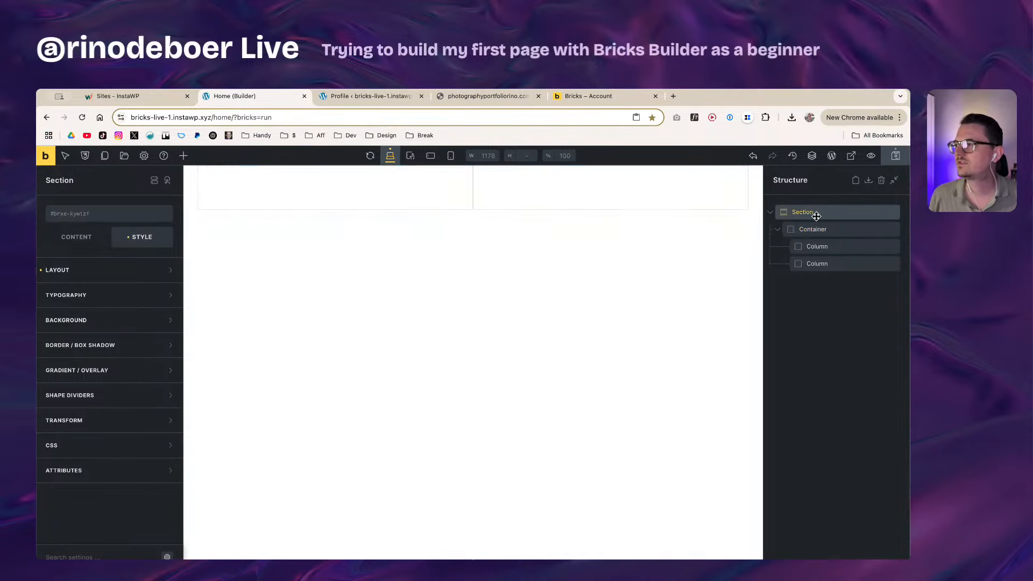
left_click(104, 321)
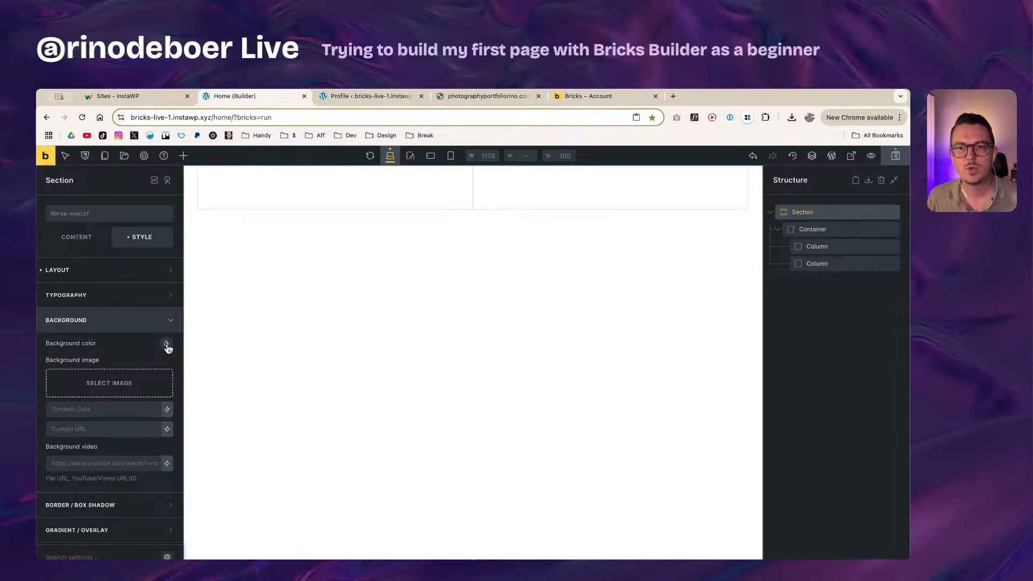
left_click(103, 384)
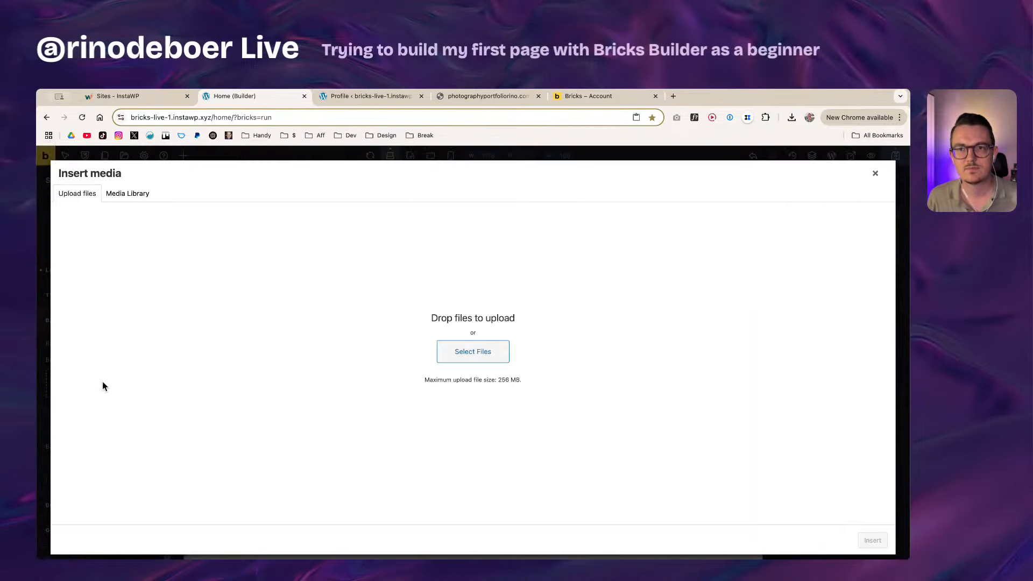
left_click(876, 173)
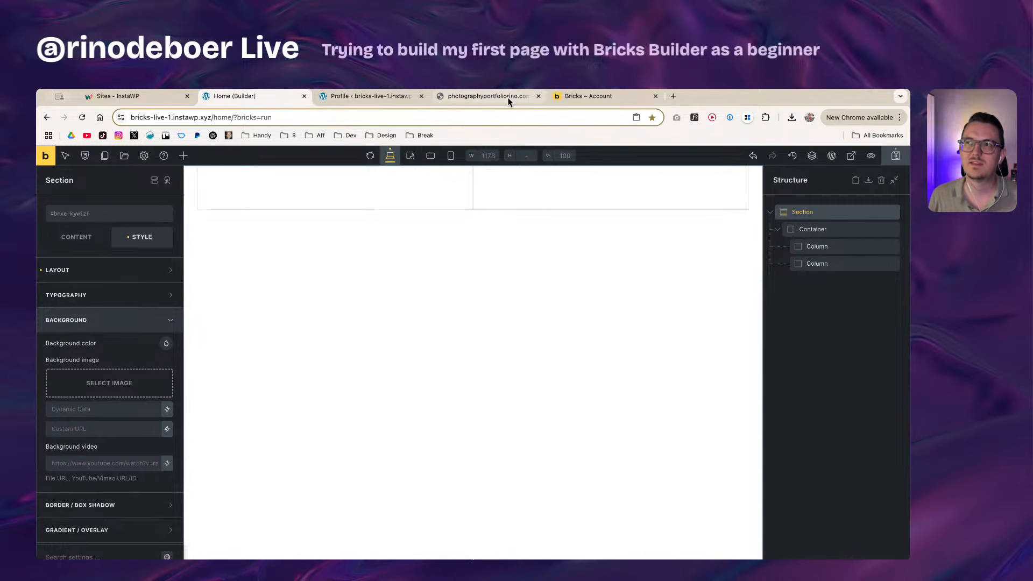
Step: Sign in to ManageWP in a new tab using a saved account's credentials
left_click(673, 96)
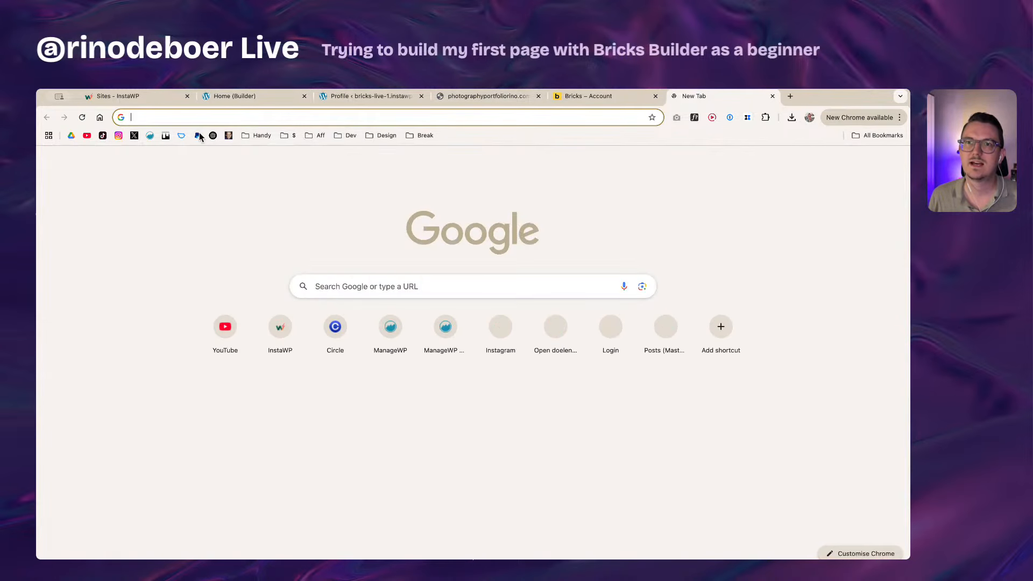
left_click(150, 136)
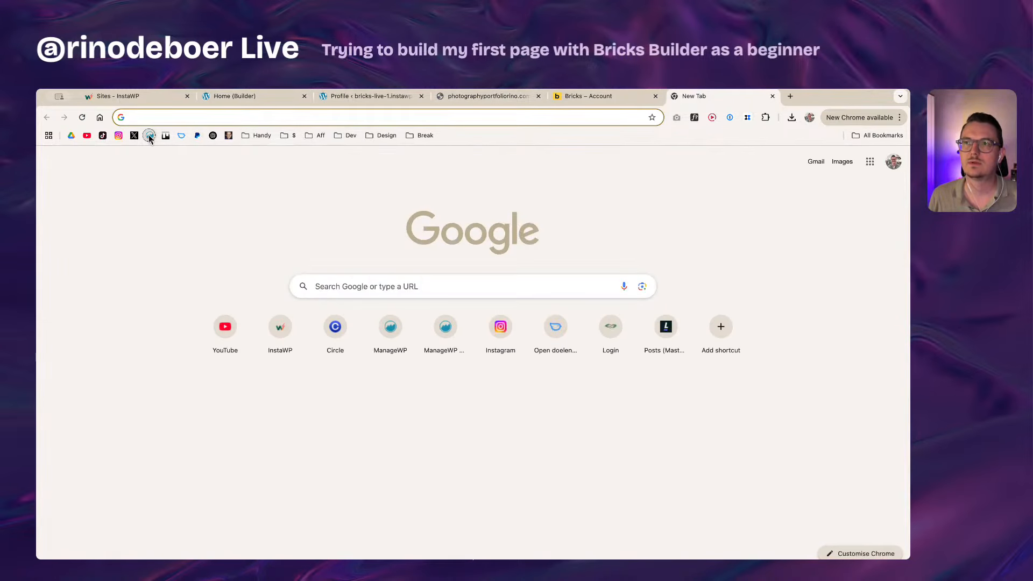
left_click(511, 98)
left_click(703, 100)
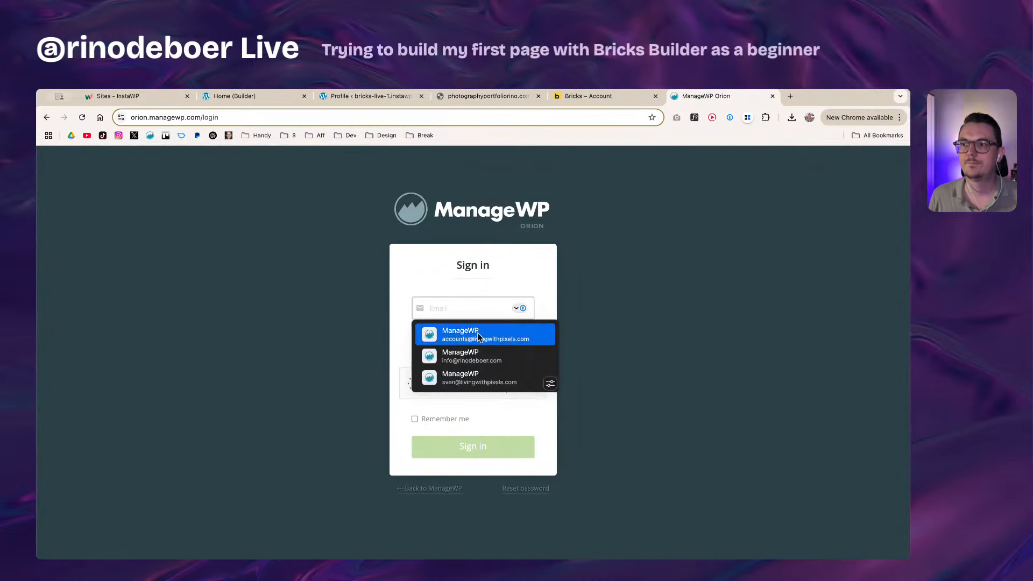
left_click(477, 356)
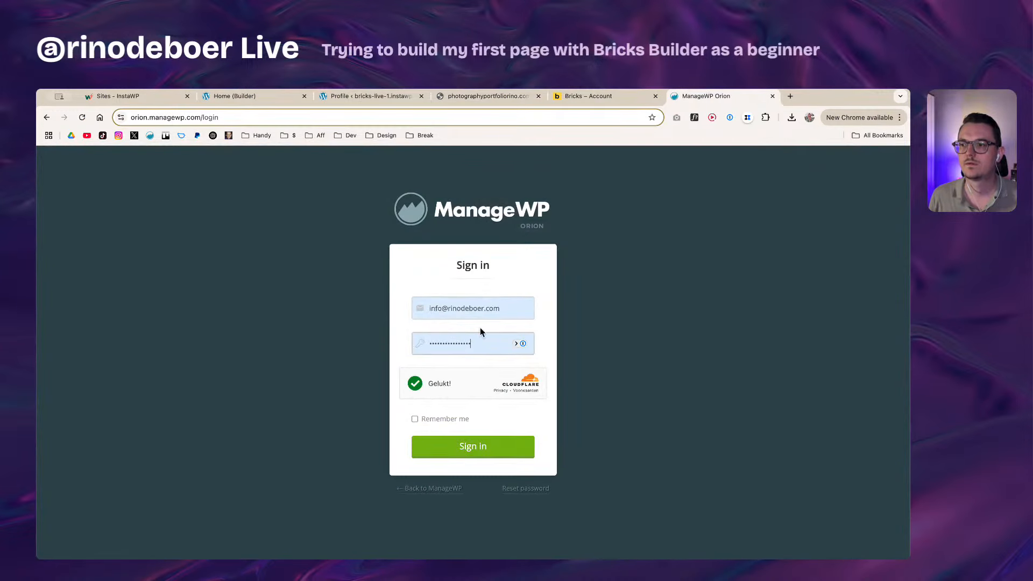
double_click(472, 310)
triple_click(472, 311)
key("BackSpace")
left_click(436, 337)
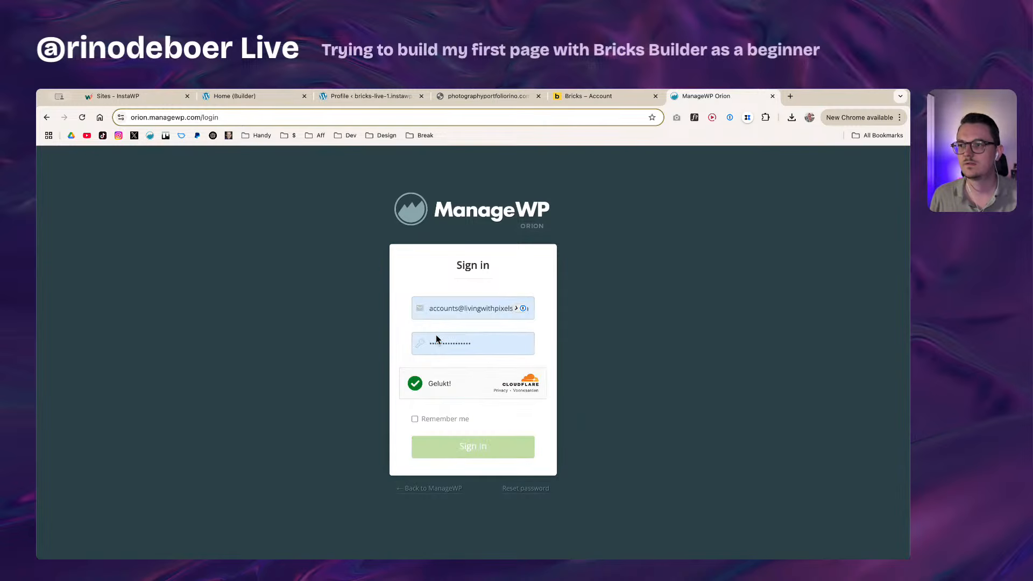
key("Return")
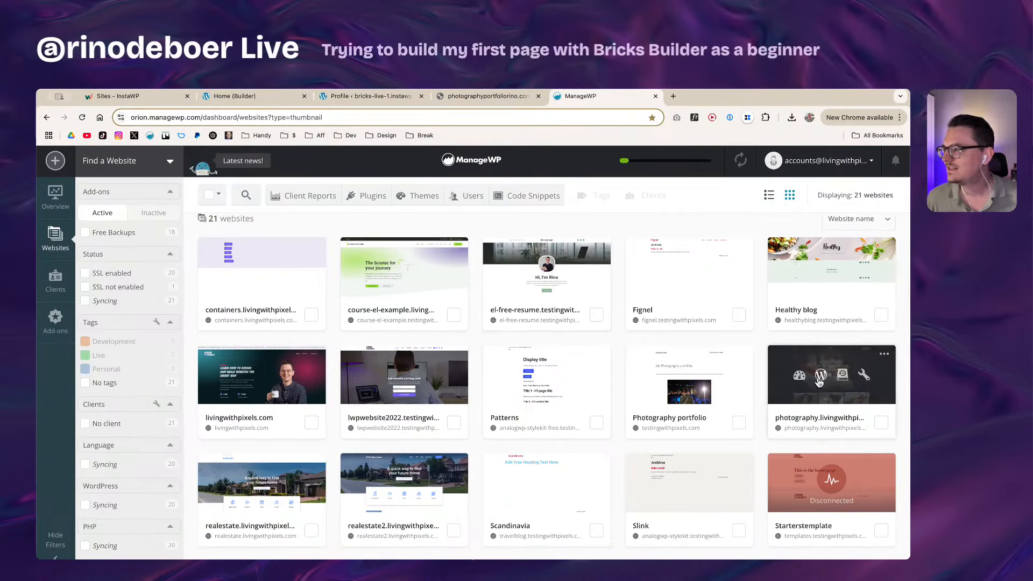
Step: Open the WordPress admin of the course-el-example site
scroll(436, 430, "down", 1)
scroll(436, 433, "up", 1)
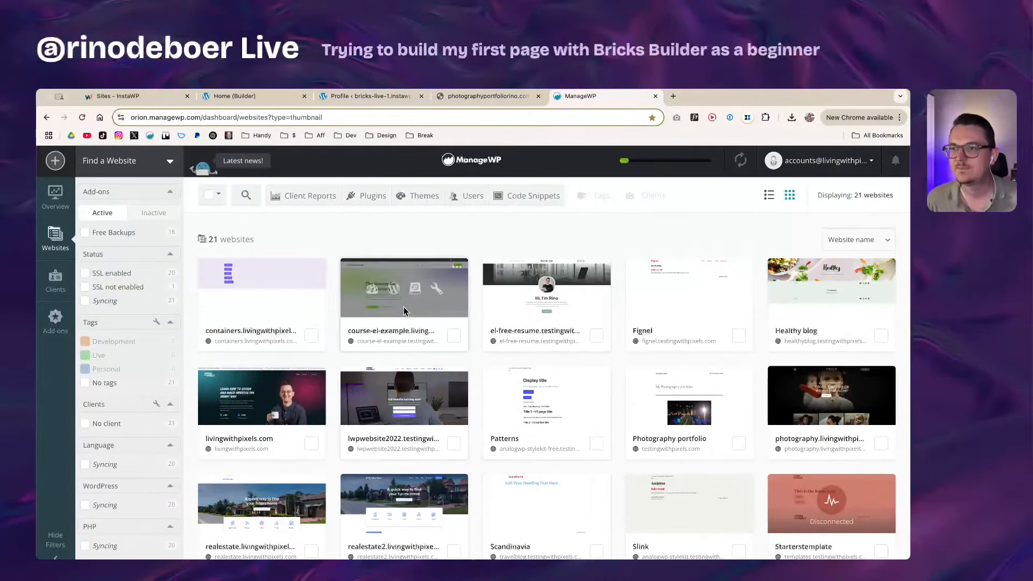
left_click(393, 289)
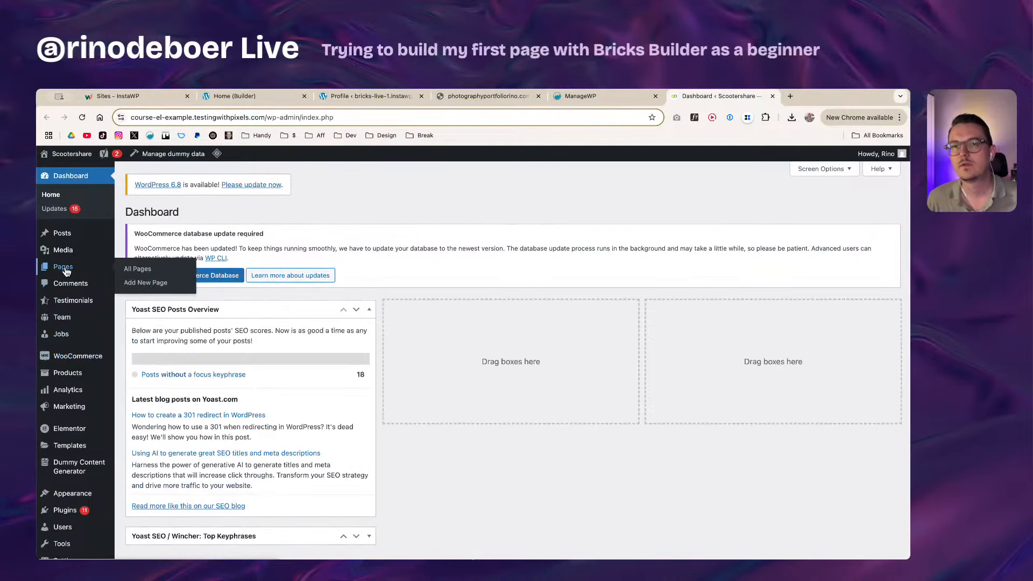
Step: From Pages > All Pages, edit 'My account' with Elementor in its new tab
left_click(64, 268)
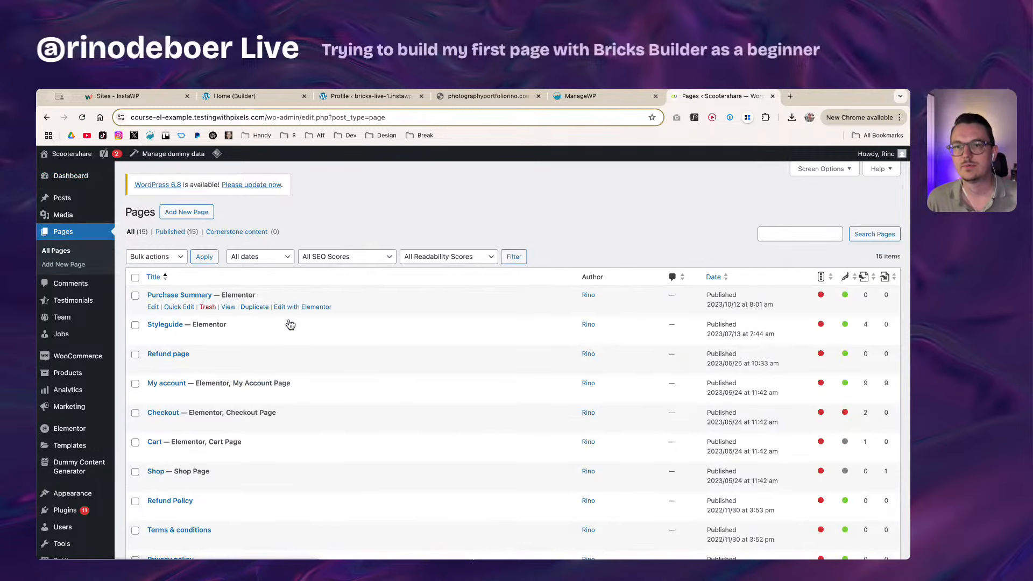
scroll(306, 413, "down", 3)
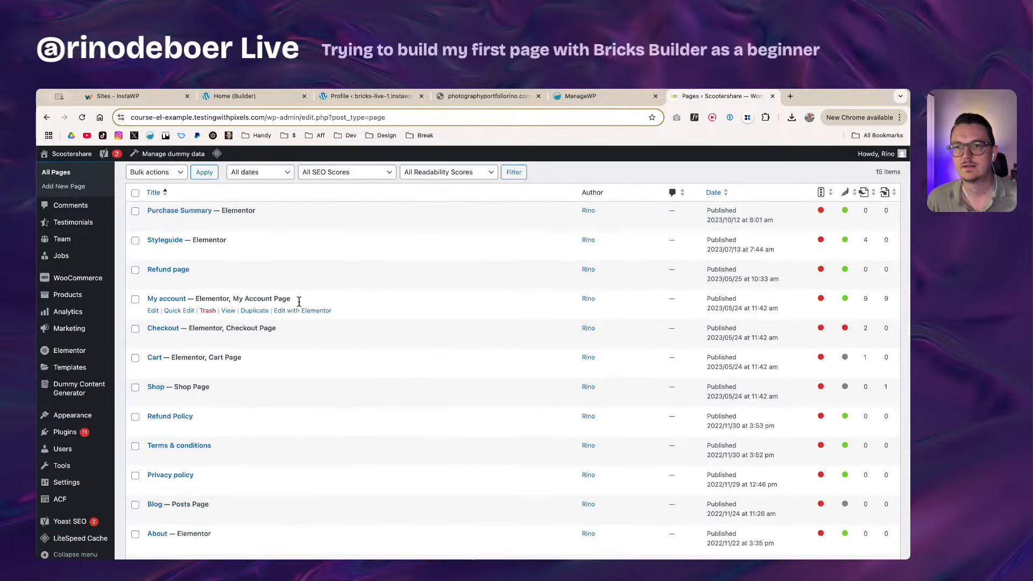
left_click(303, 311, "super")
left_click(780, 96)
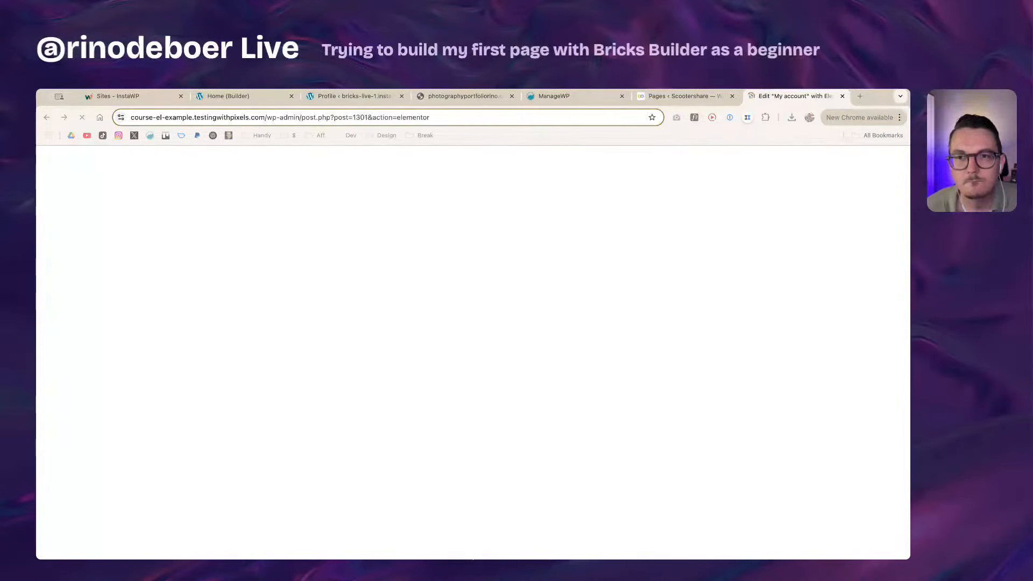
Step: Inspect the My account container's Style > Background settings, then return to the Home Bricks builder
left_click(455, 286)
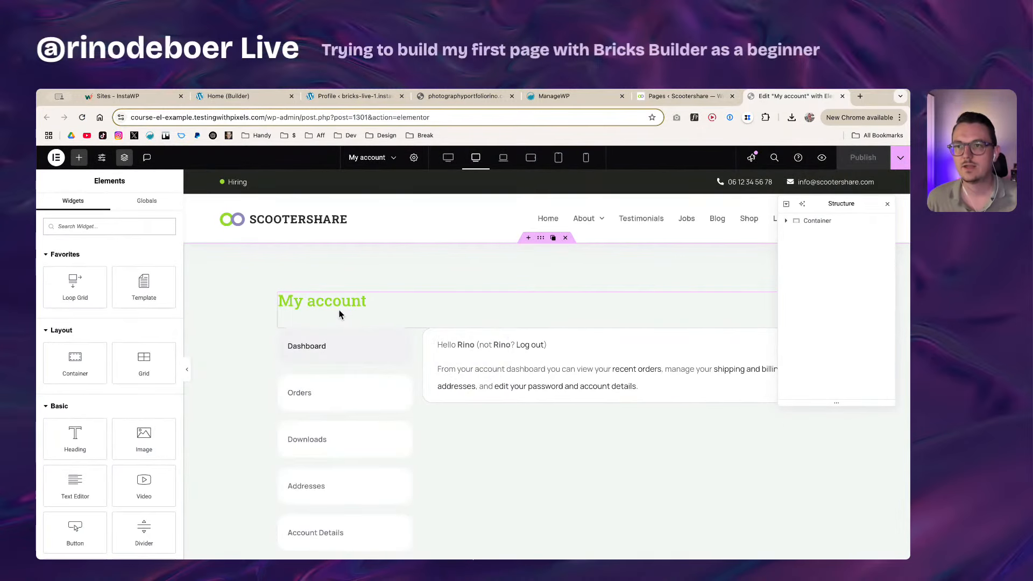
right_click(247, 296)
left_click(285, 305)
left_click(107, 206)
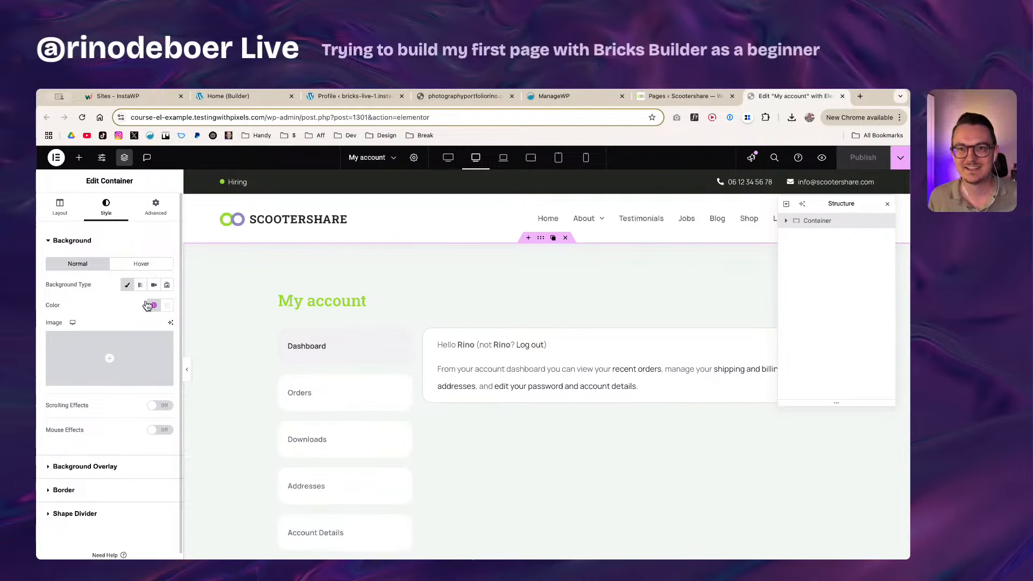
mouse_move(128, 367)
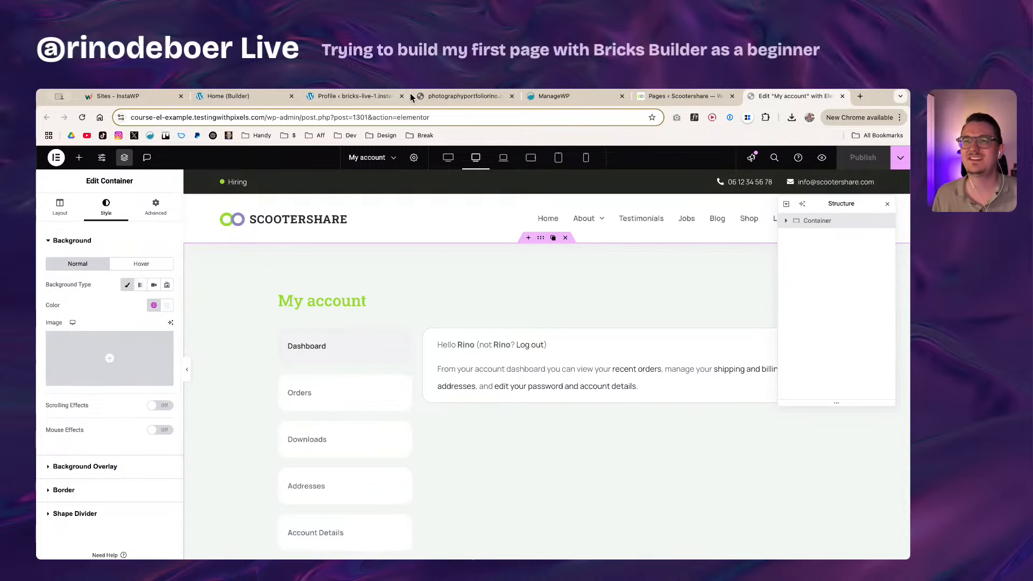
left_click(344, 97)
left_click(253, 97)
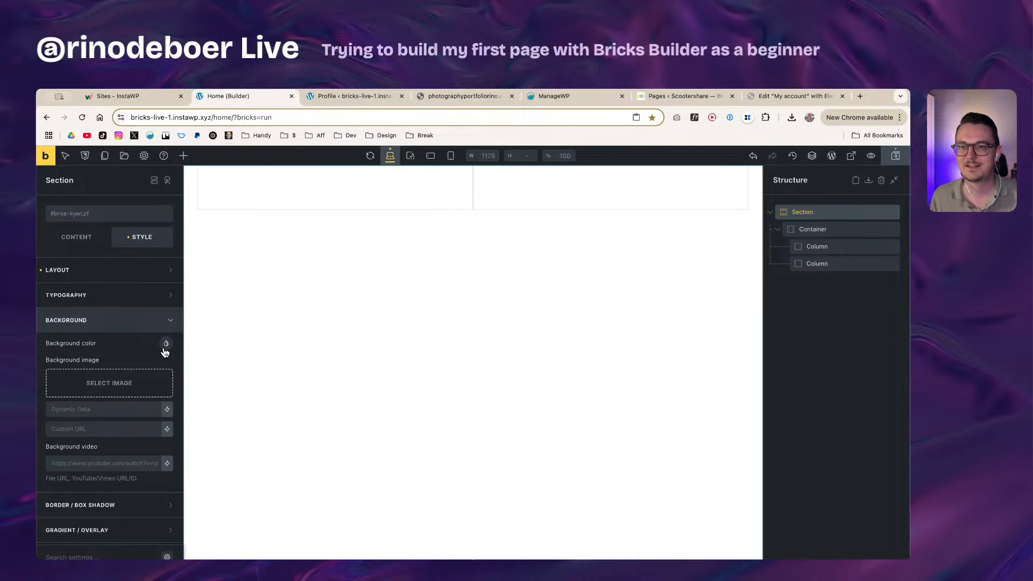
Step: Upload Hero1 as the Section background image and view its 2048×2048 size option
left_click(117, 386)
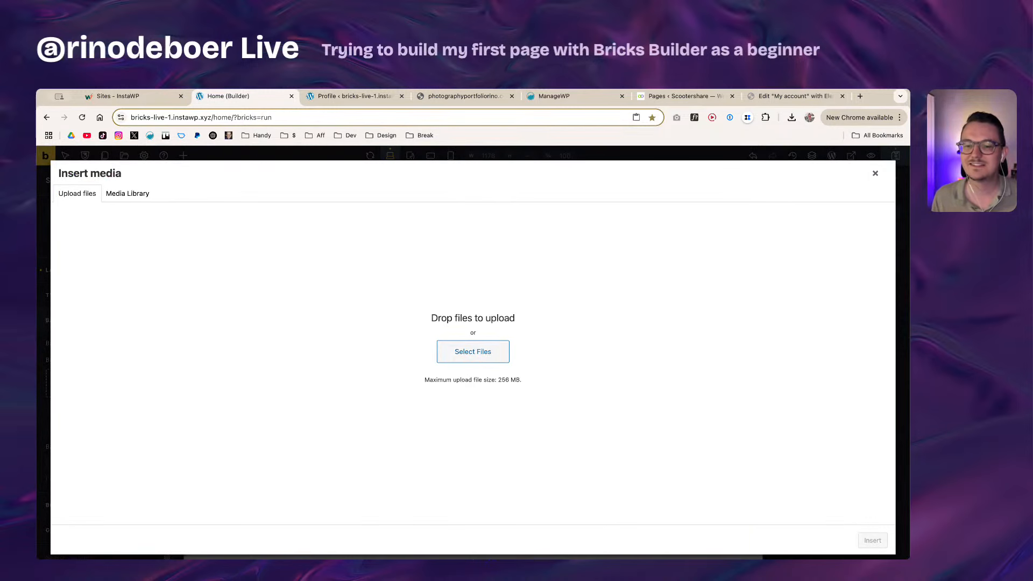
left_click(473, 351)
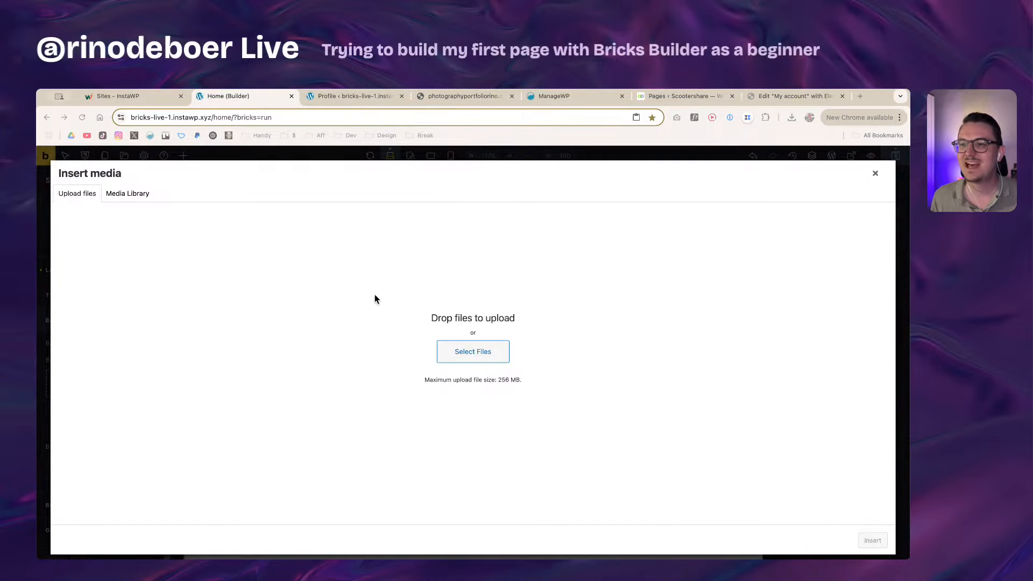
left_click_drag(349, 283, 637, 382)
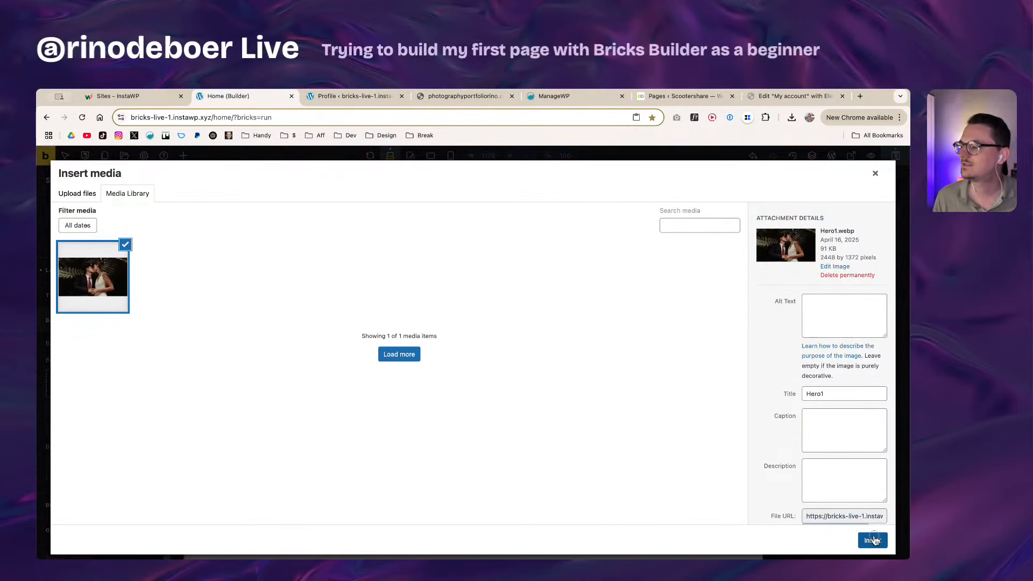
left_click(873, 540)
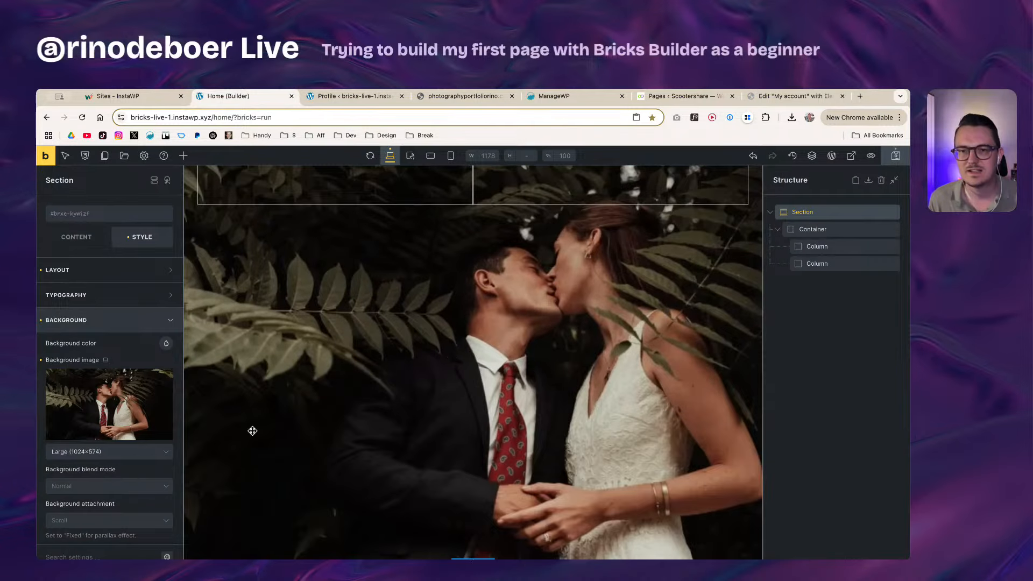
left_click(98, 454)
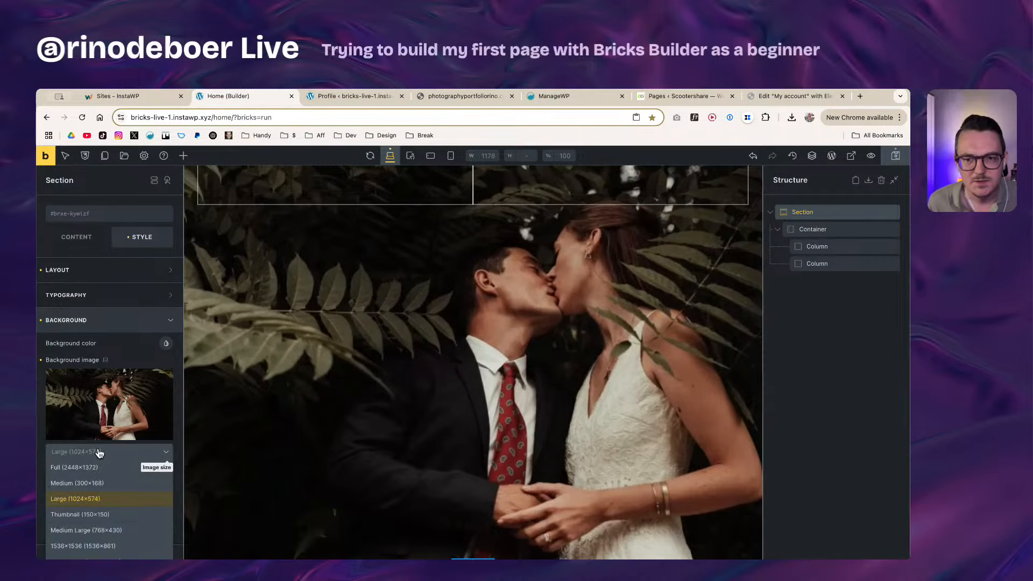
scroll(120, 510, "down", 4)
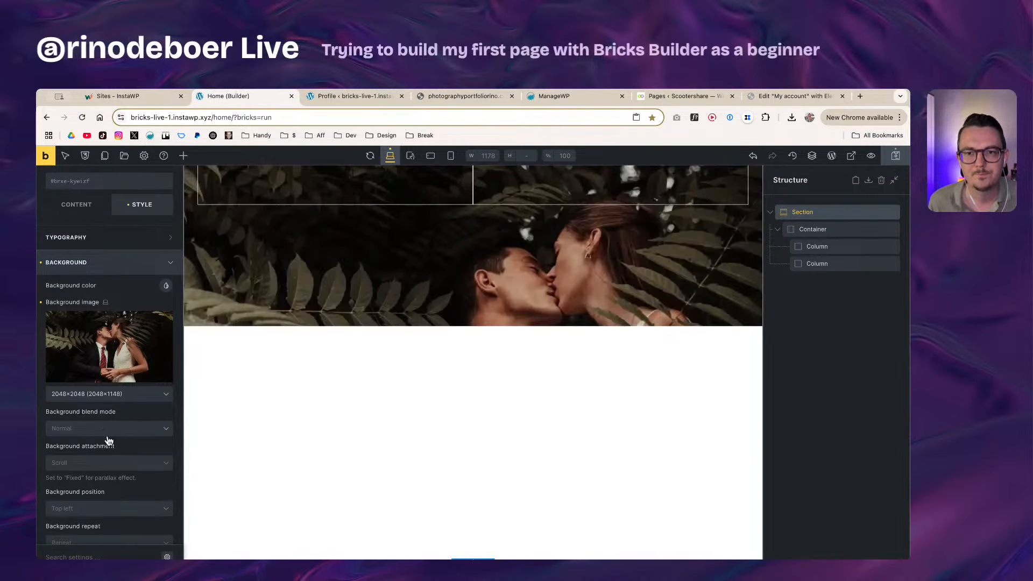
Step: Check the background blend mode choices, leaving the blend mode unchanged
left_click(110, 434)
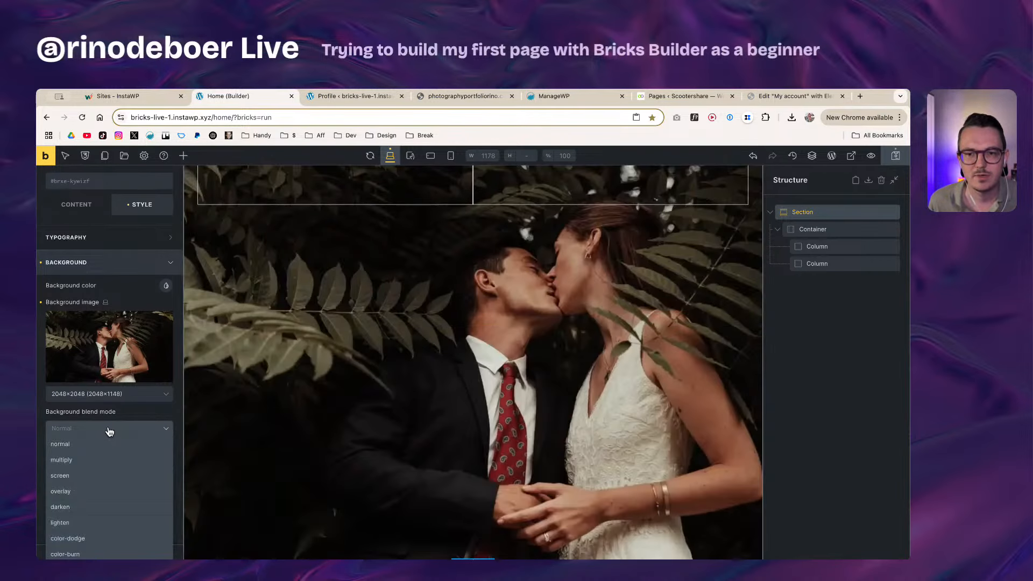
left_click(109, 432)
left_click(110, 432)
left_click(109, 429)
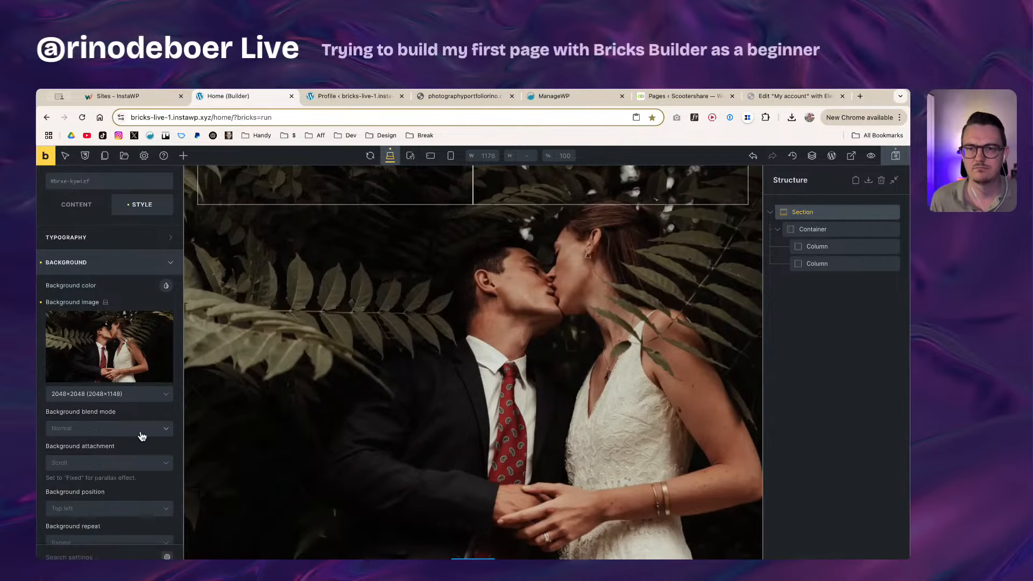
scroll(140, 431, "down", 3)
scroll(129, 448, "down", 1)
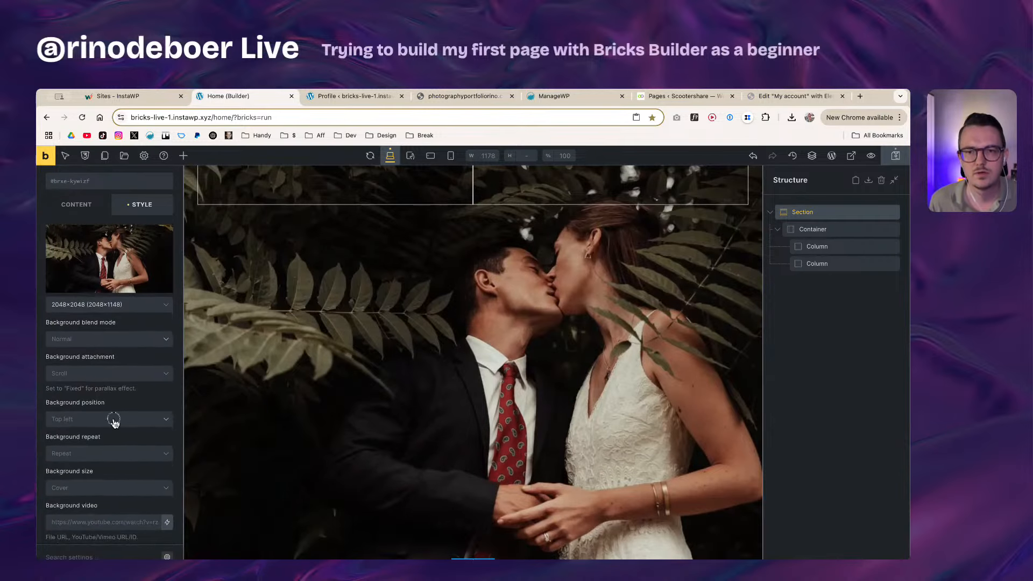
Step: Set the background to Center center position, No repeat and Cover size
left_click(113, 420)
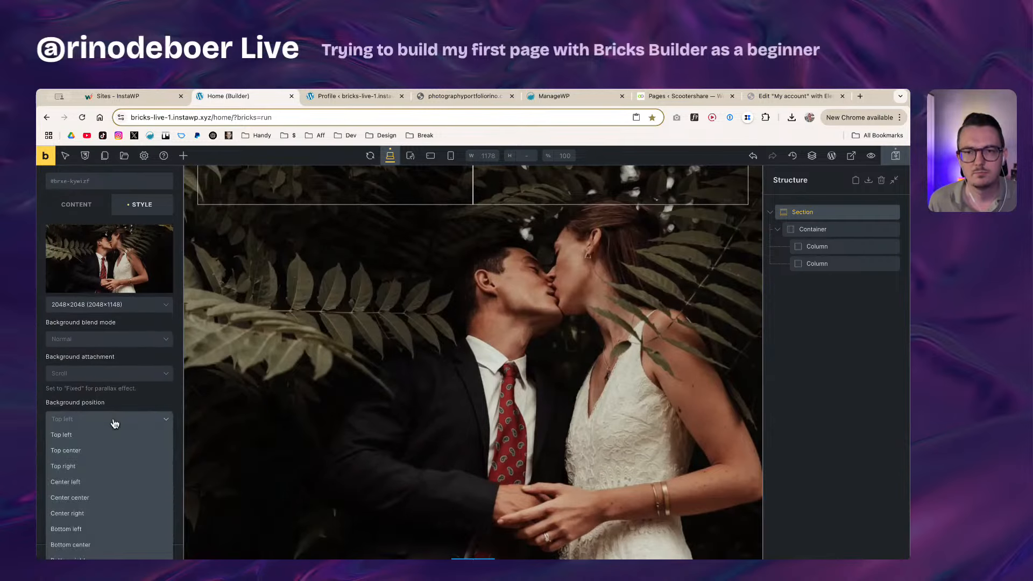
left_click(94, 496)
left_click(90, 455)
left_click(87, 472)
left_click(107, 491)
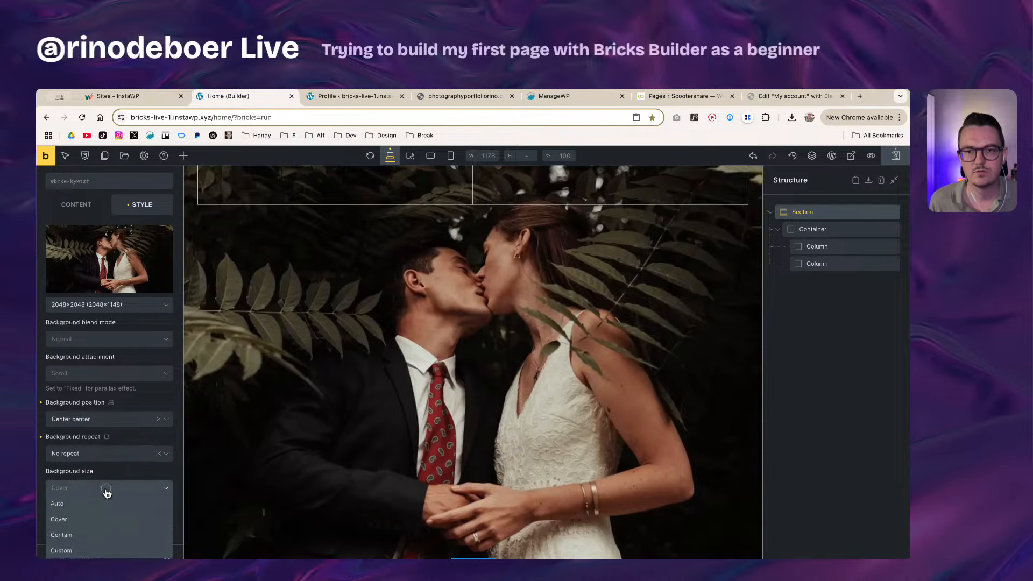
left_click(78, 518)
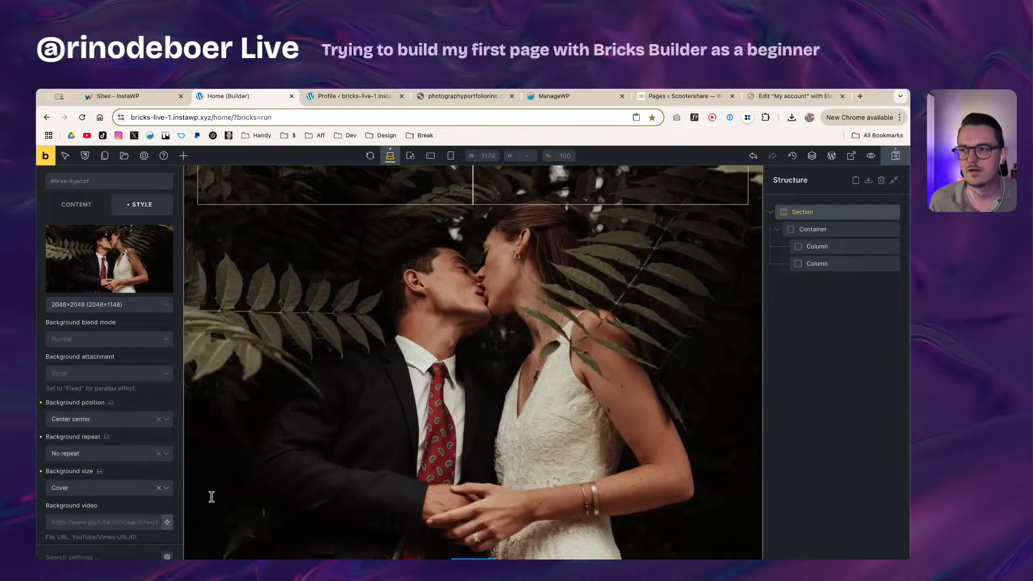
scroll(445, 458, "up", 1)
scroll(477, 401, "down", 1)
scroll(436, 410, "up", 1)
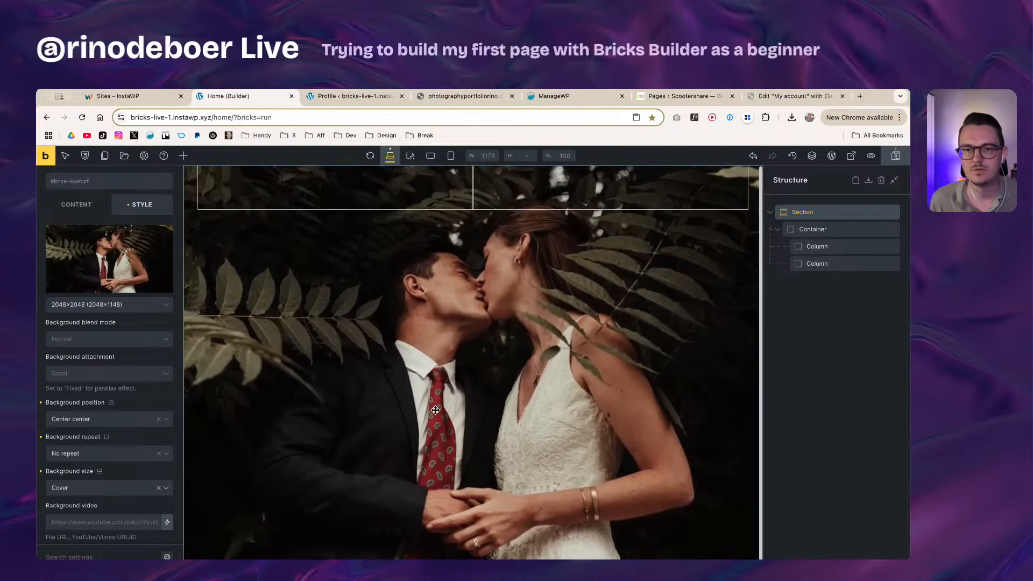
scroll(108, 525, "down", 3)
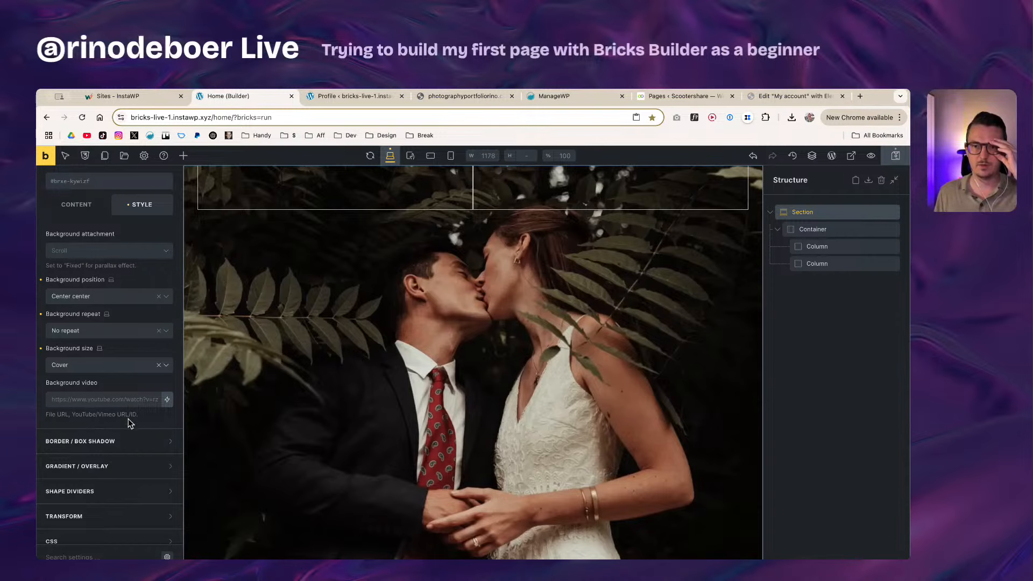
scroll(148, 406, "up", 6)
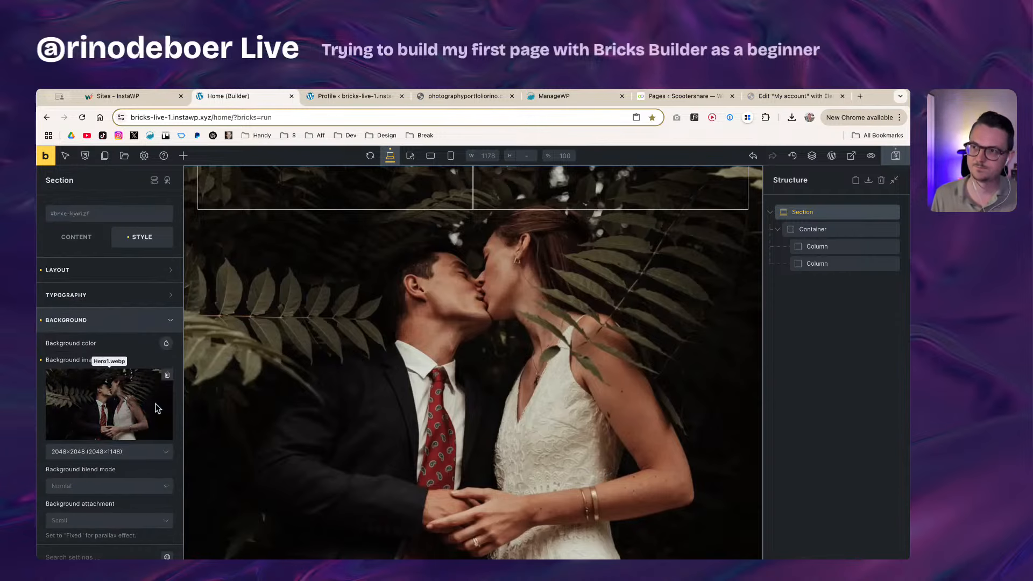
scroll(469, 414, "down", 1)
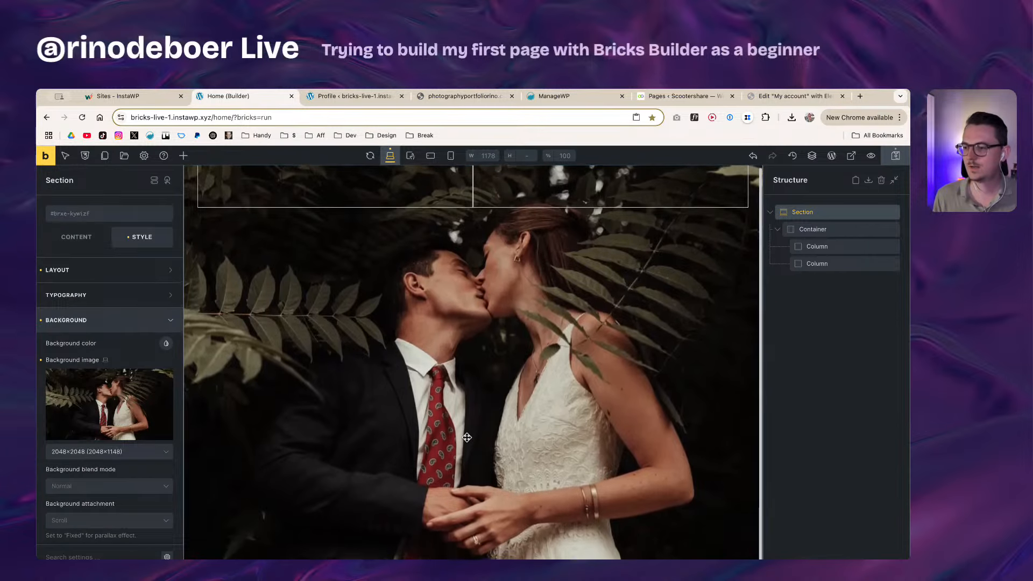
scroll(467, 437, "up", 1)
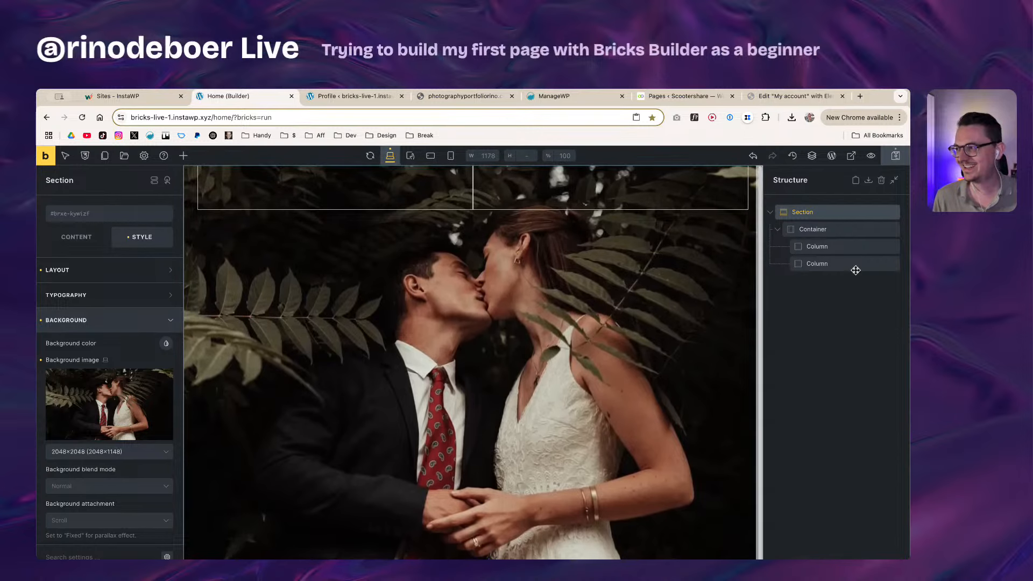
Step: Duplicate the hero Container along with its two Columns
left_click(838, 231)
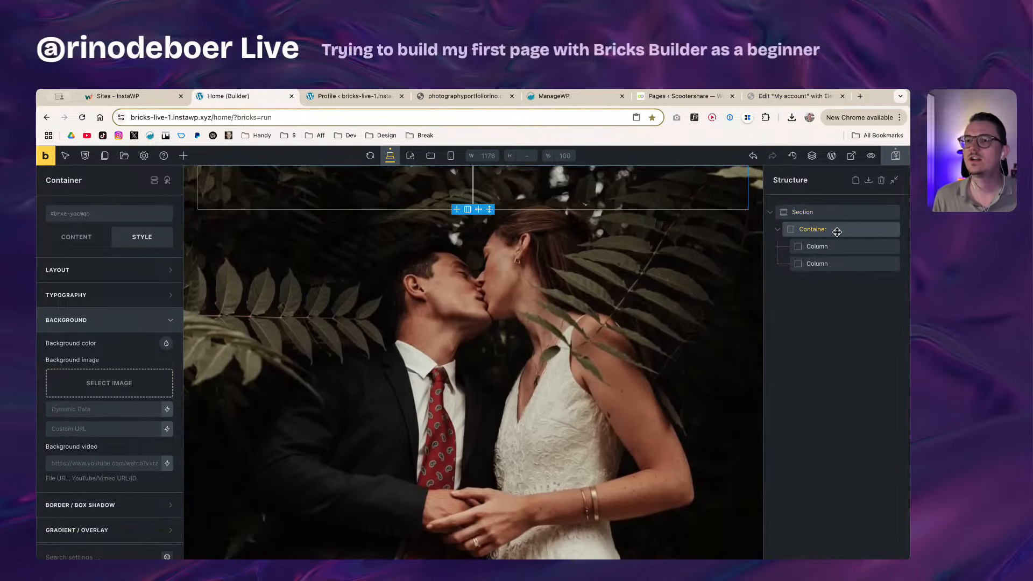
left_click(837, 246)
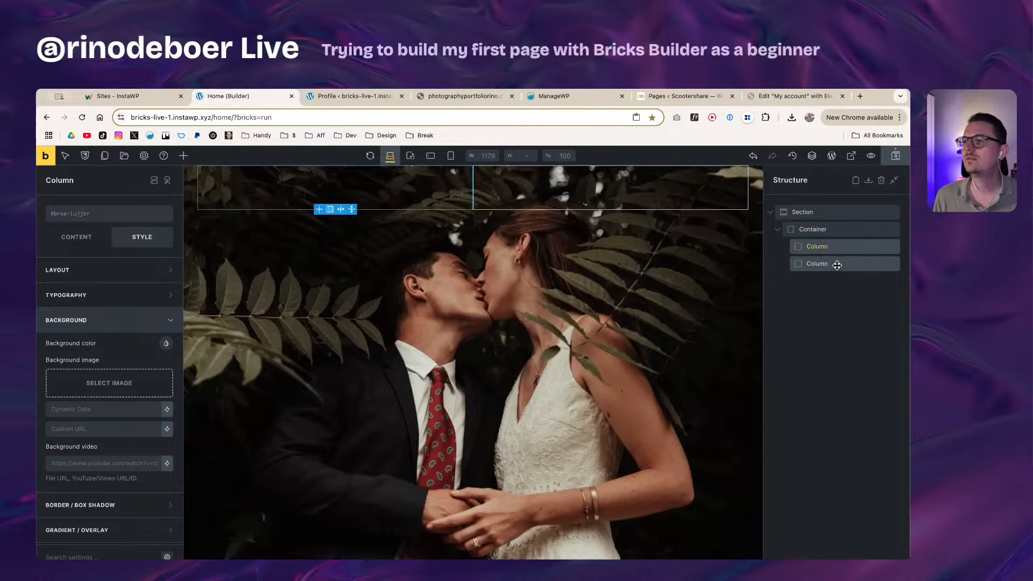
left_click(824, 230)
left_click(778, 230)
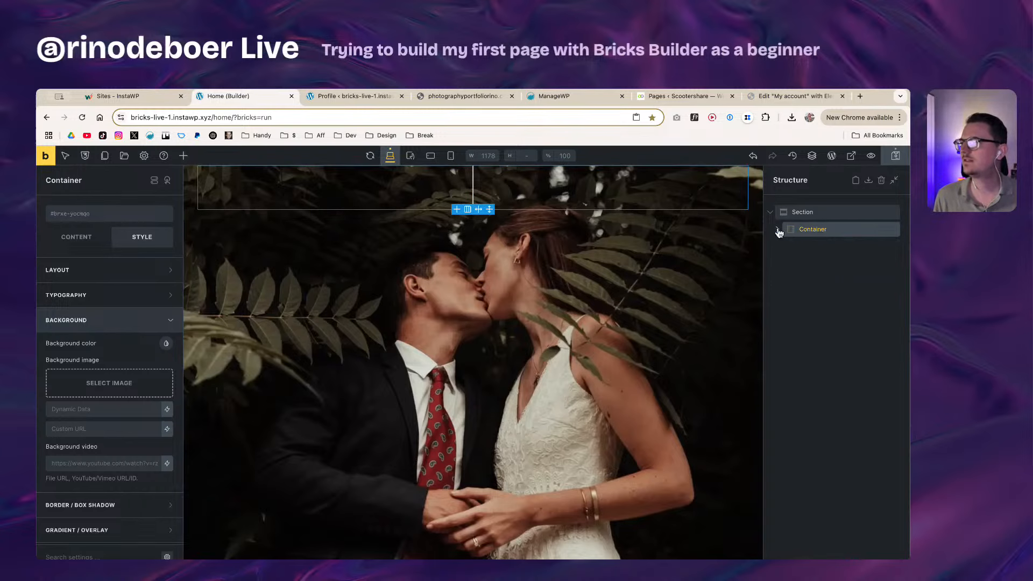
right_click(842, 233)
left_click(829, 271)
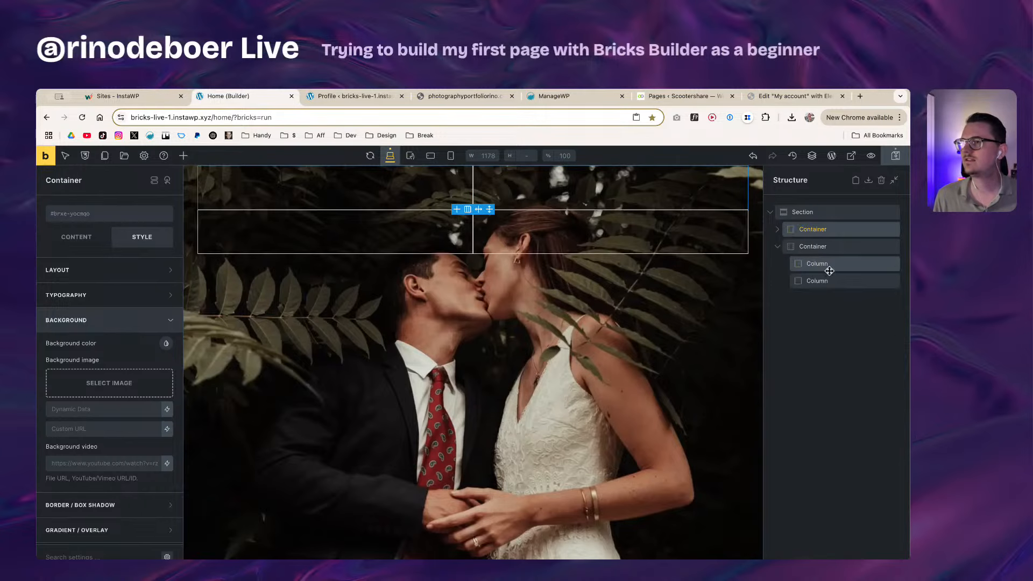
Step: Delete both Columns from the duplicated Container
left_click(840, 267)
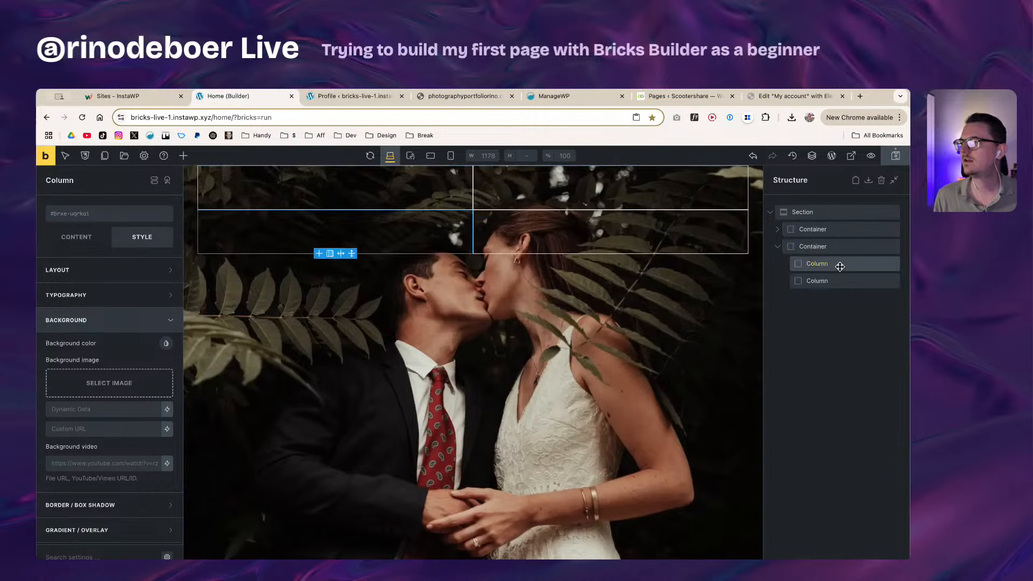
right_click(840, 266)
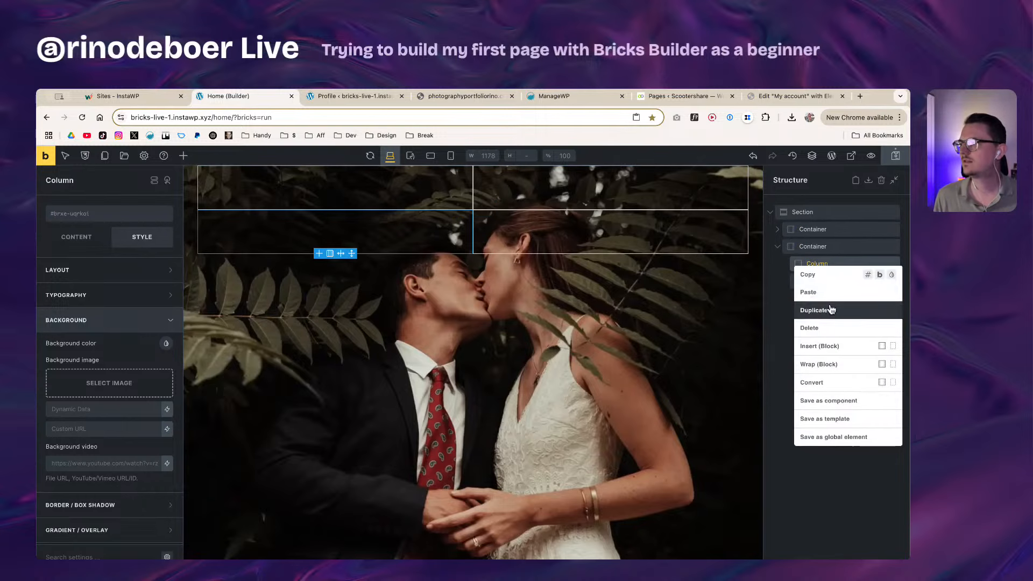
left_click(826, 329)
right_click(831, 262)
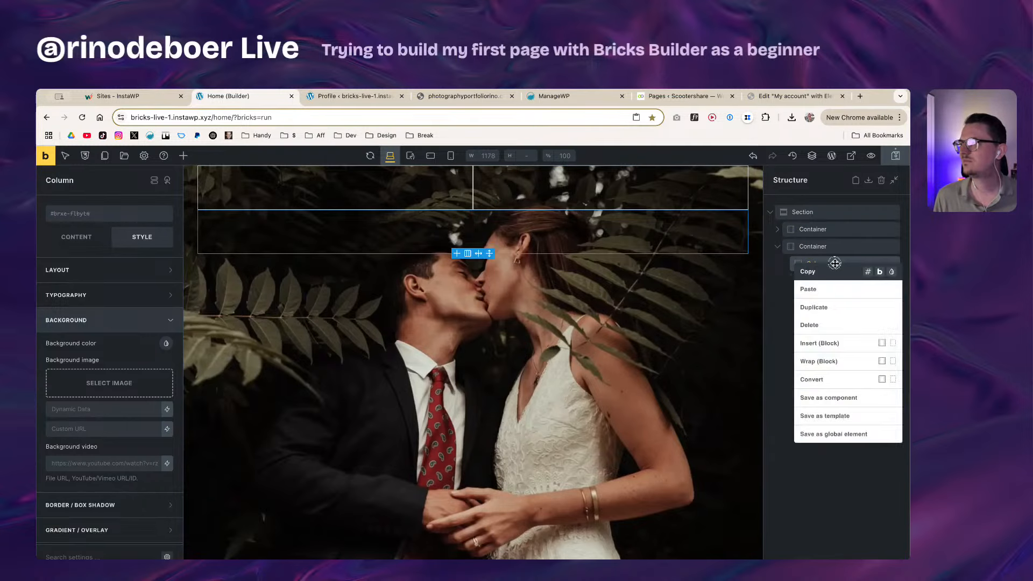
left_click(825, 326)
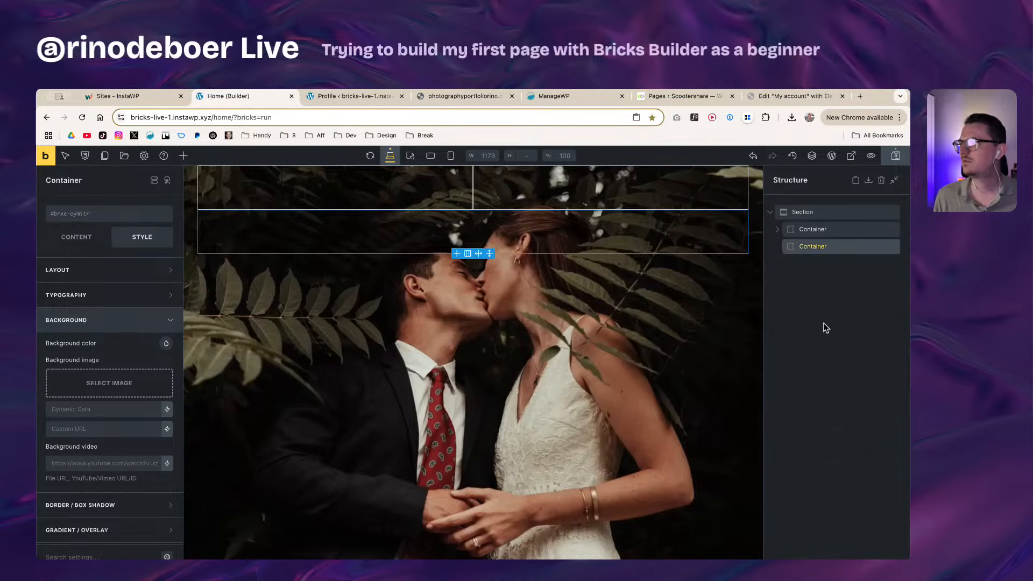
Step: Add a Heading element under the first Container and delete the empty second Container
left_click(184, 156)
left_click_drag(82, 396, 812, 247)
left_click(829, 264)
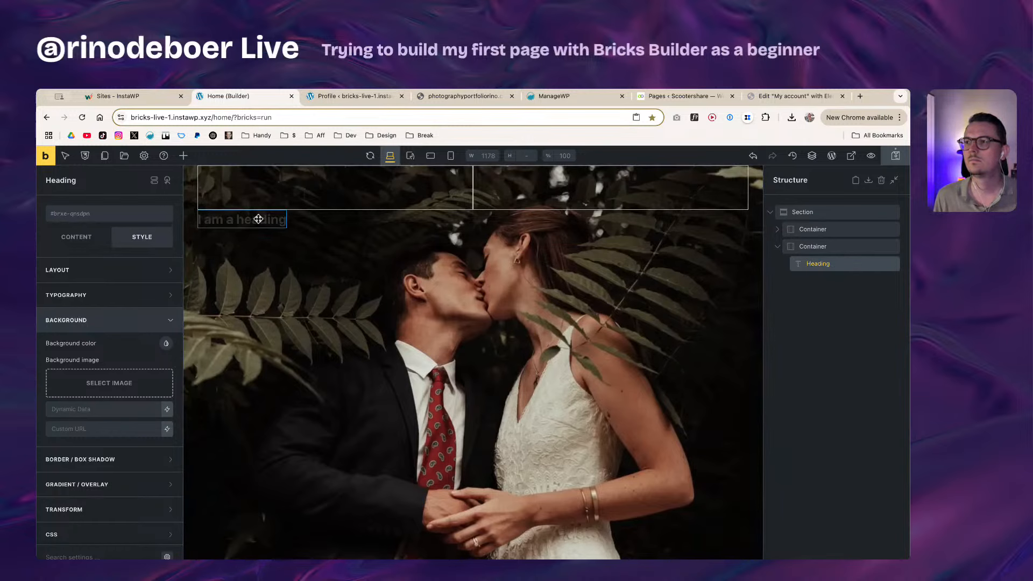
left_click(803, 248)
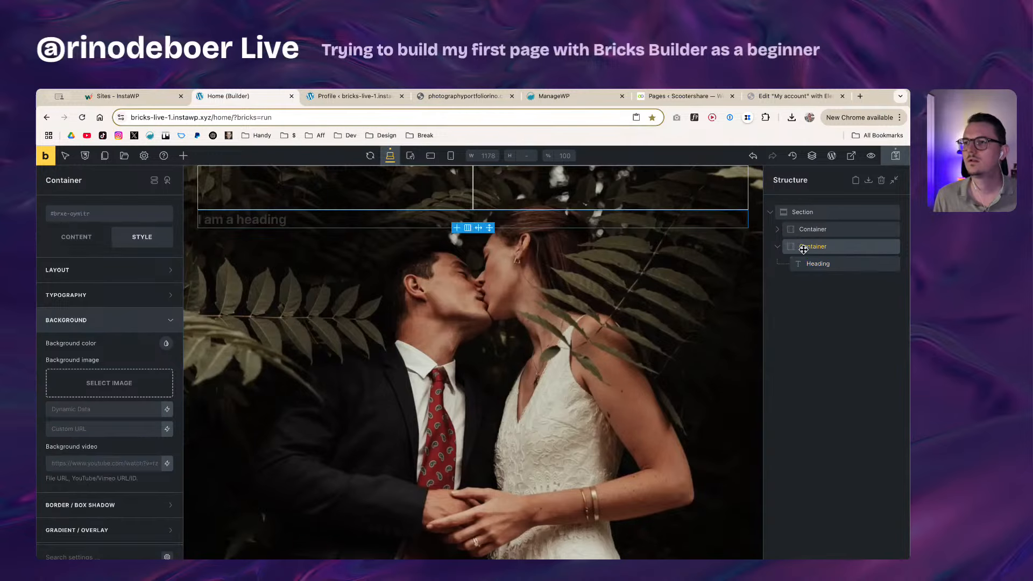
left_click_drag(818, 264, 813, 245)
left_click(811, 264)
right_click(853, 263)
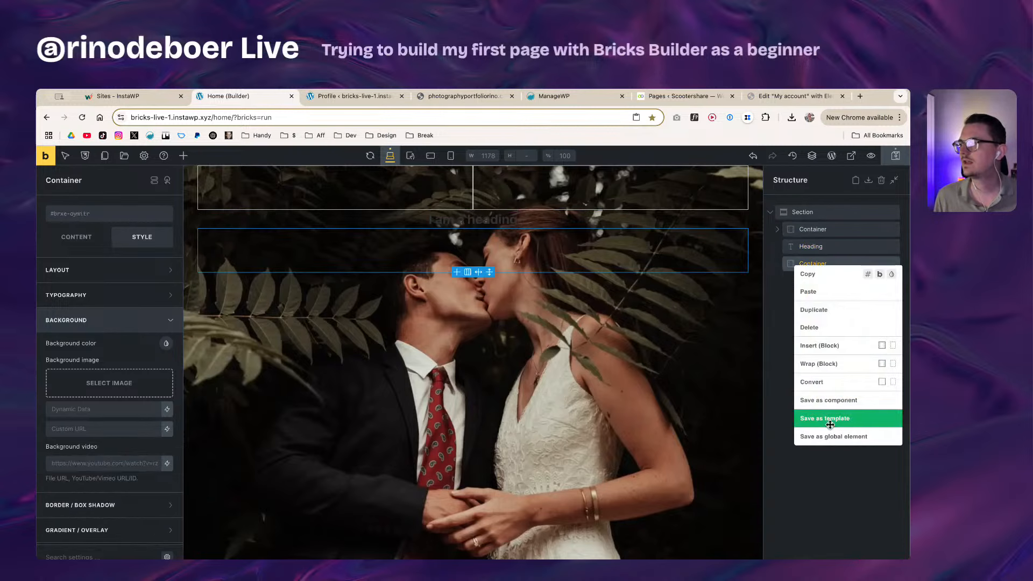
left_click(832, 328)
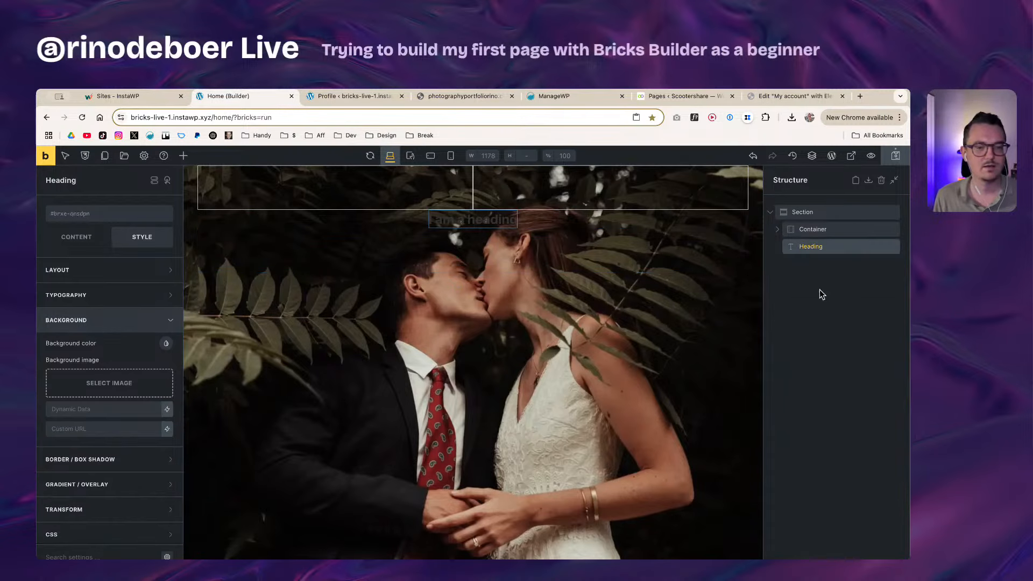
Step: Set the Section's main-axis alignment to Space between and make the heading an h1
left_click(822, 213)
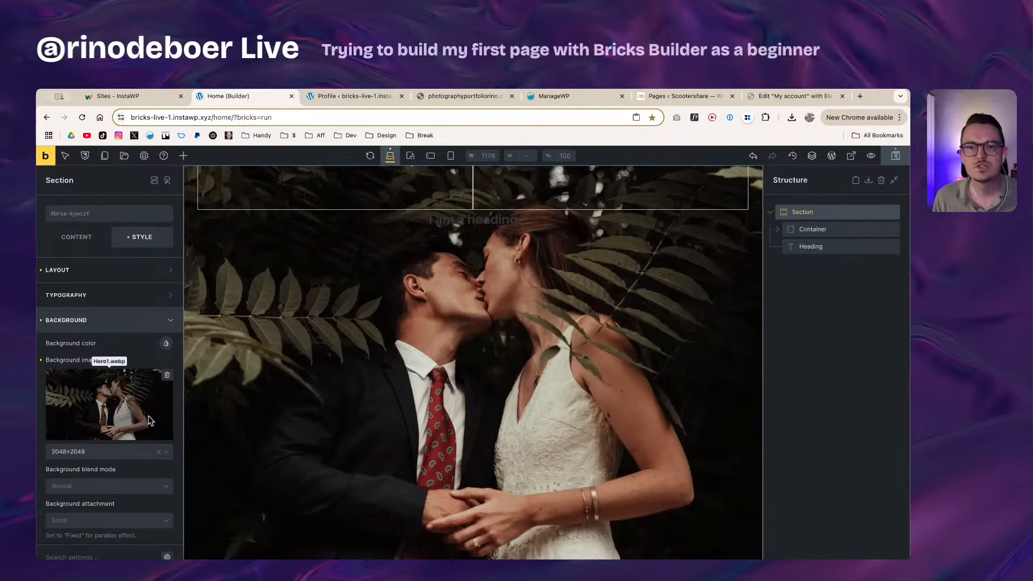
left_click(85, 240)
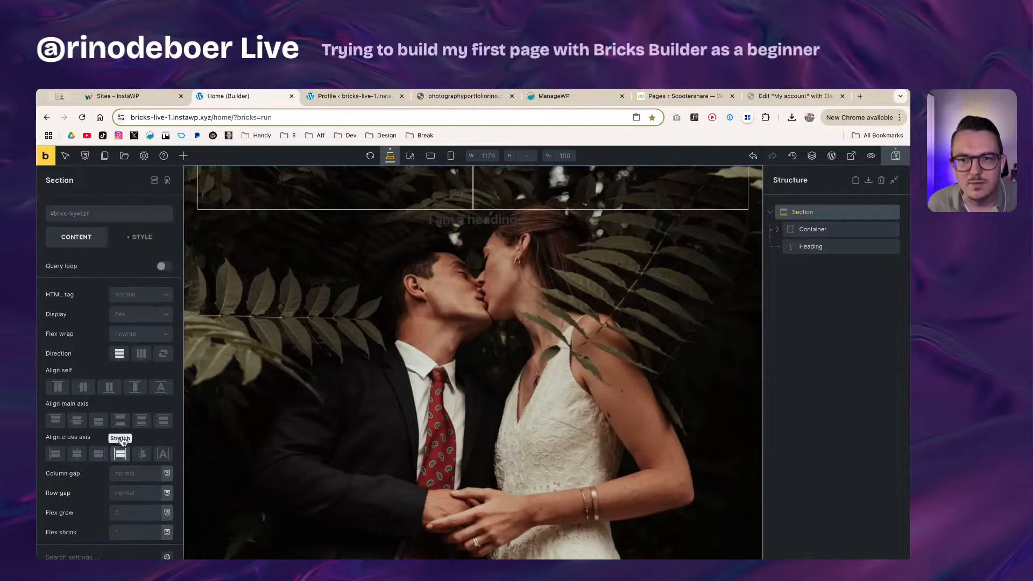
left_click(118, 424)
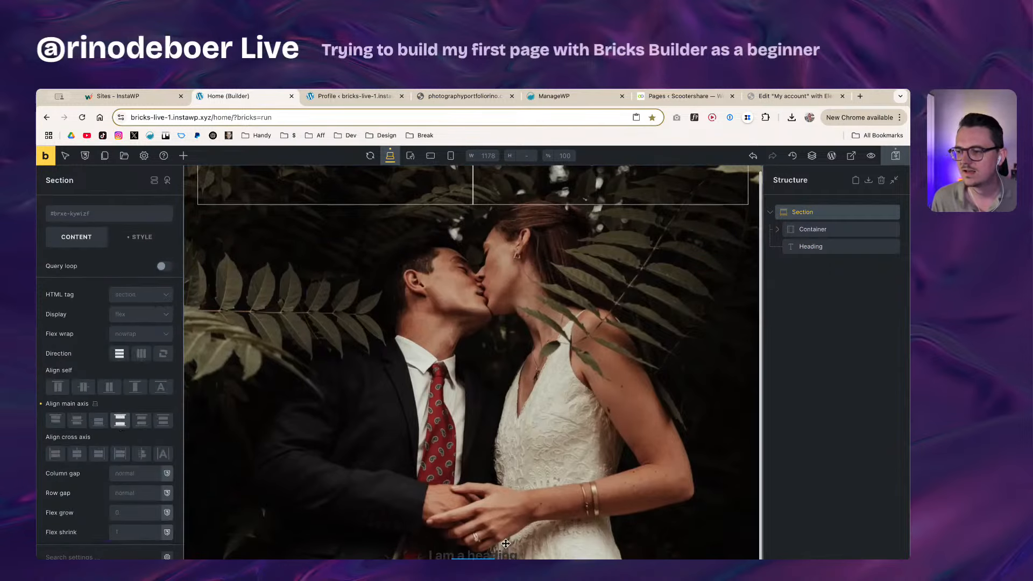
left_click(463, 555)
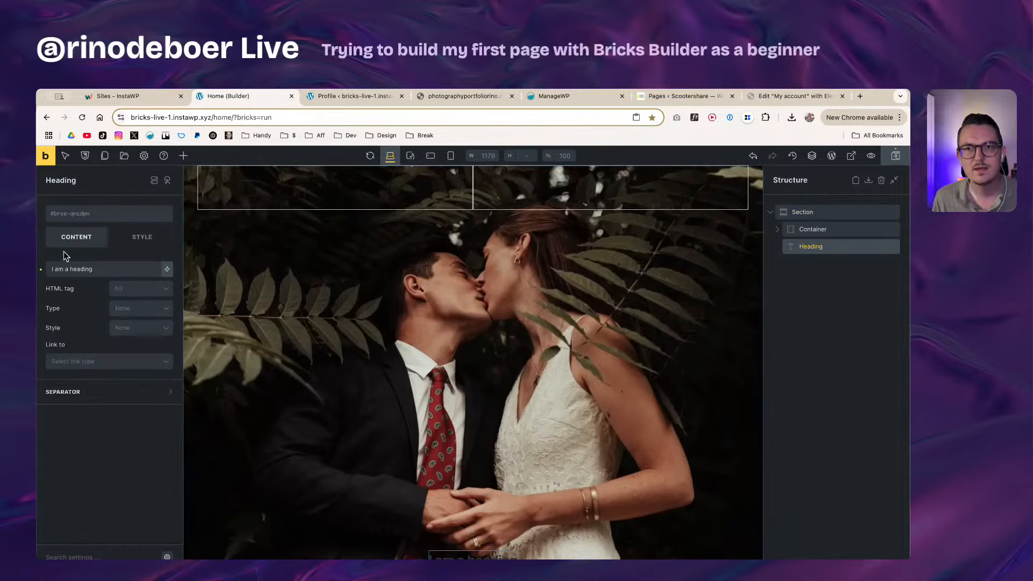
left_click(128, 291)
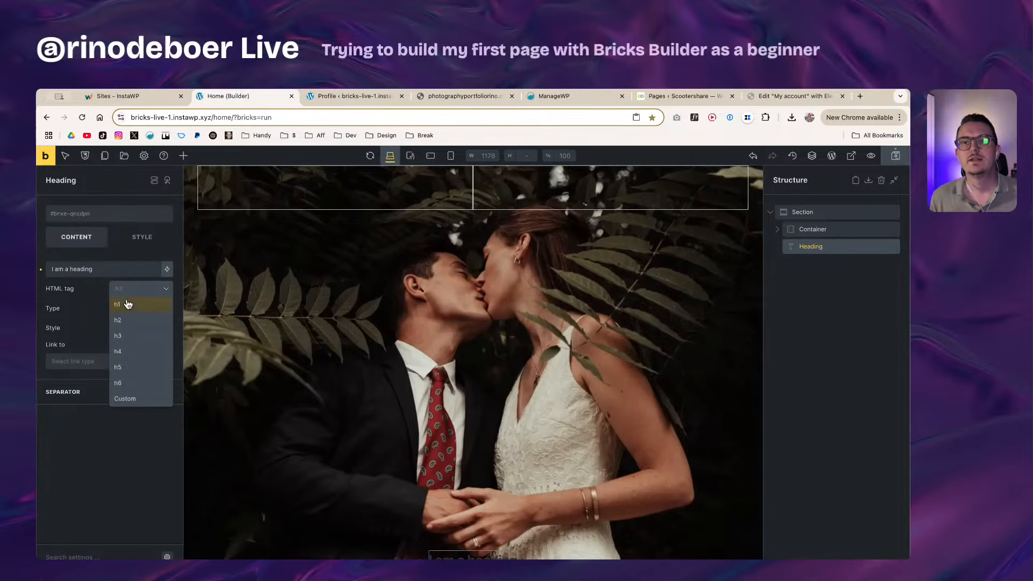
left_click(128, 305)
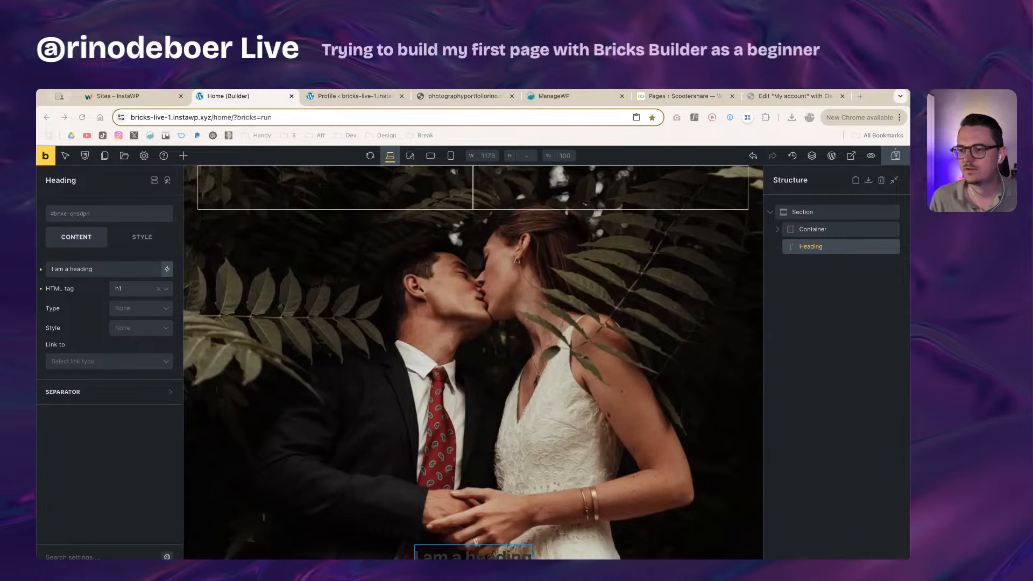
left_click(396, 548)
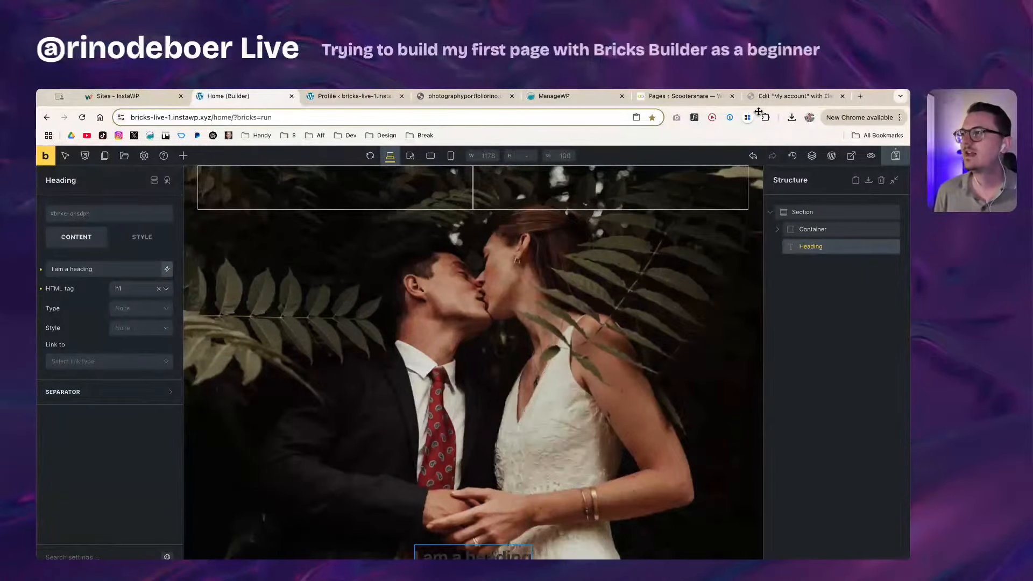
left_click(771, 97)
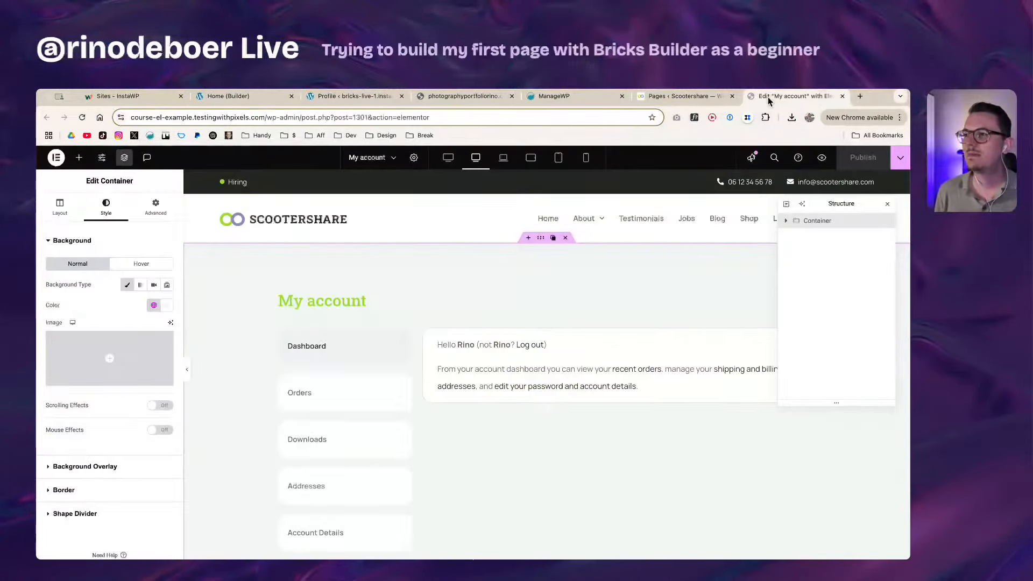
left_click(100, 158)
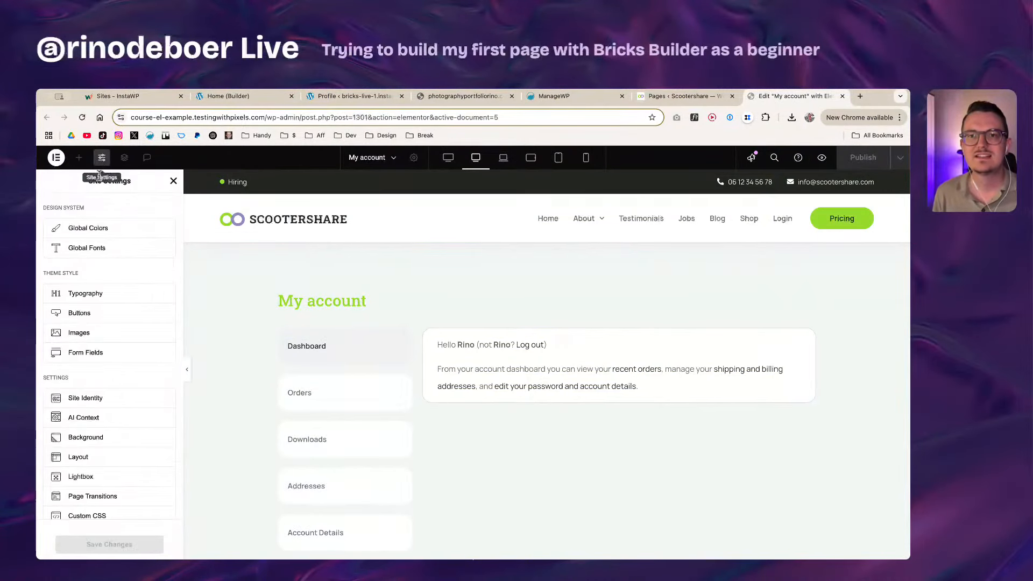
left_click(94, 249)
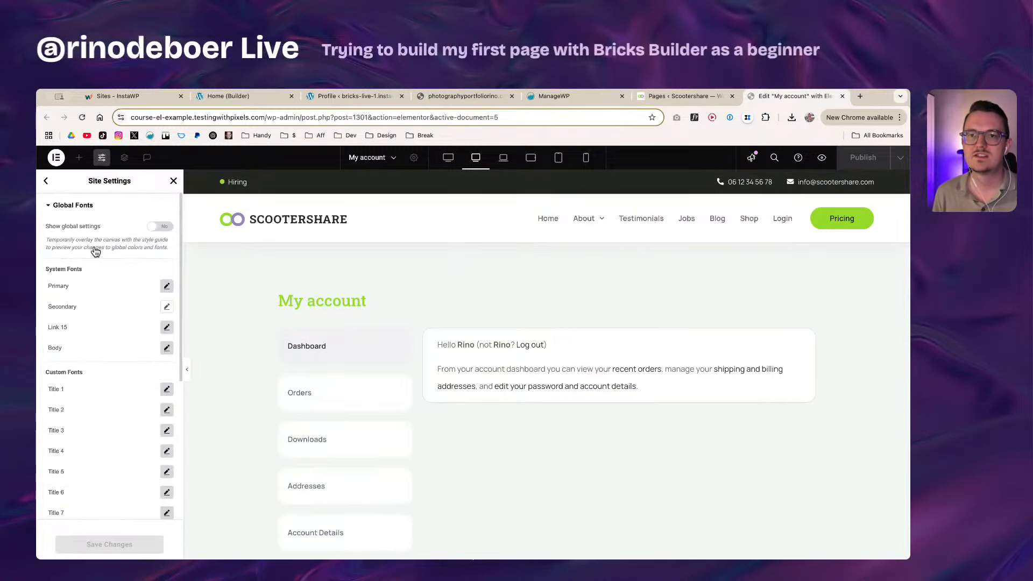
scroll(135, 350, "down", 5)
scroll(144, 384, "up", 5)
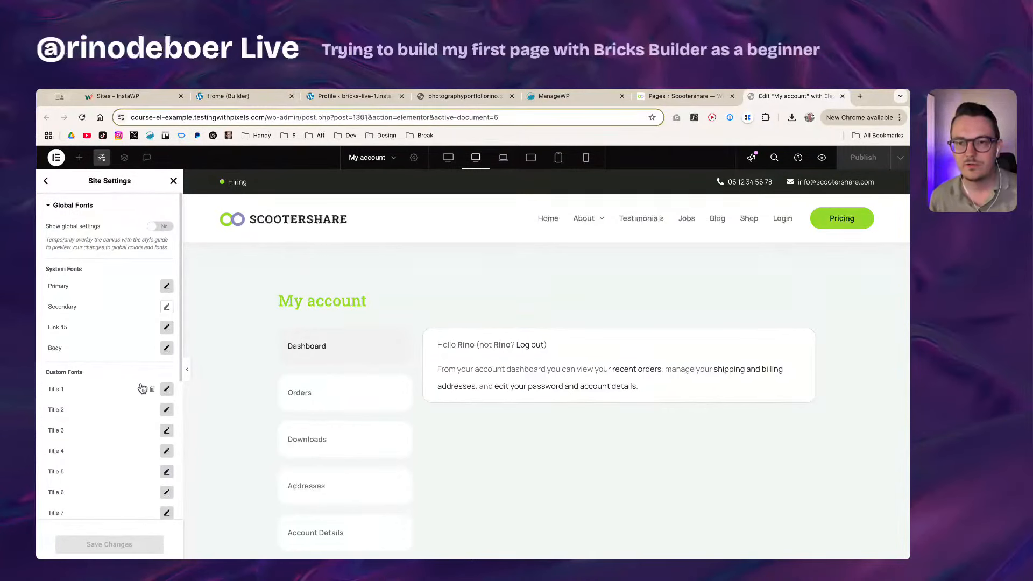
scroll(141, 409, "down", 5)
scroll(138, 474, "up", 5)
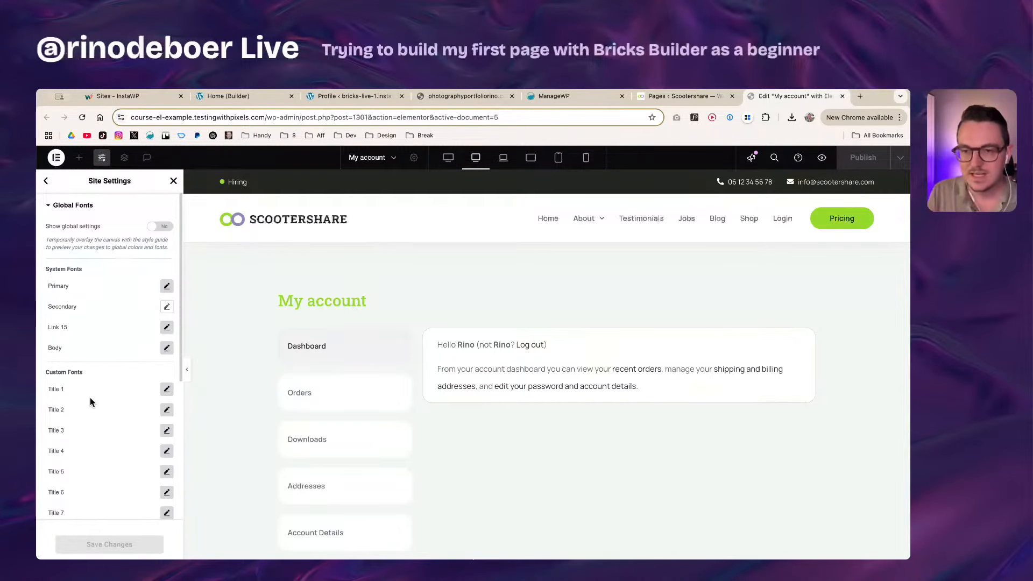
left_click(46, 180)
left_click(83, 295)
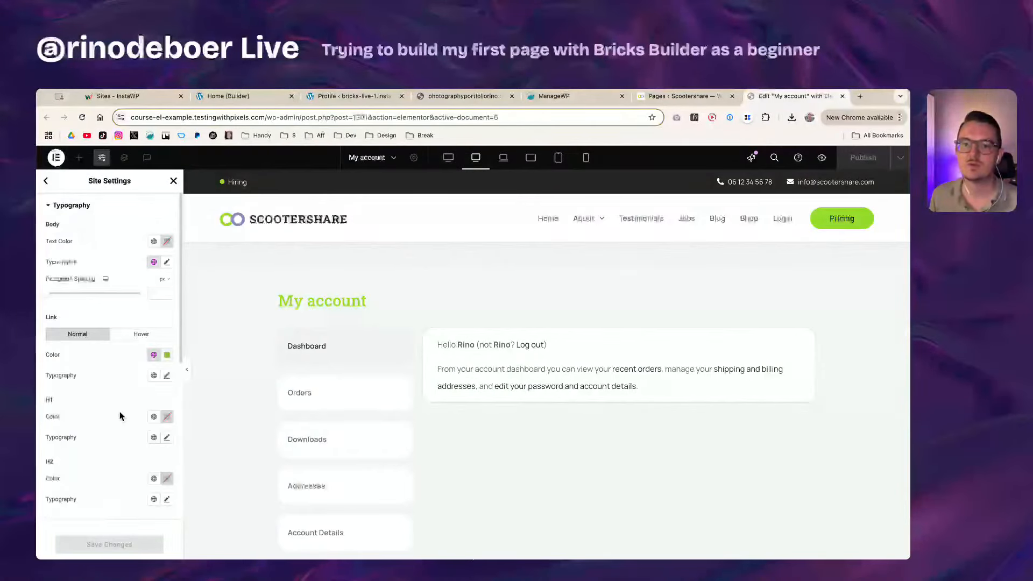
scroll(118, 406, "down", 10)
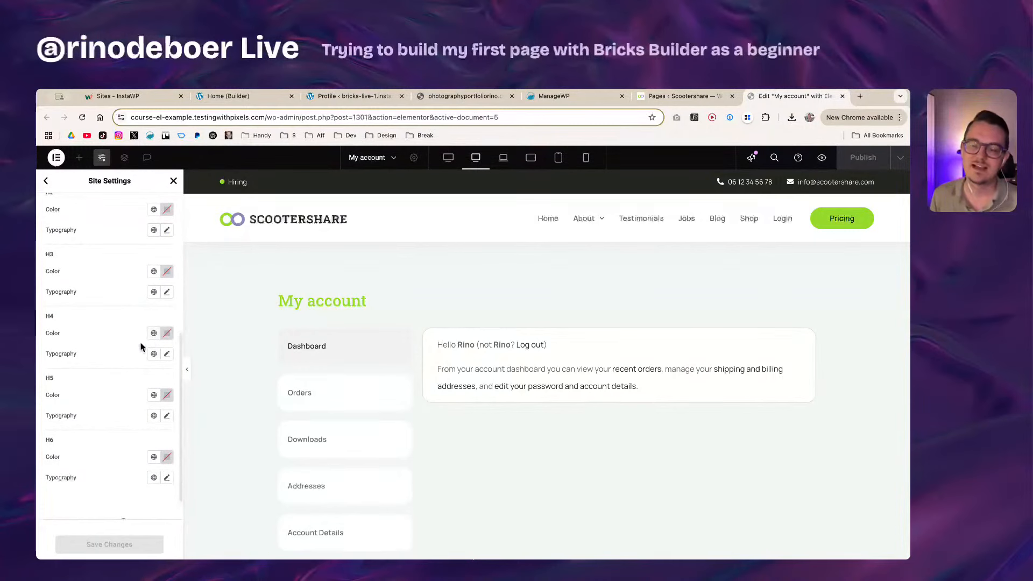
scroll(118, 355, "up", 4)
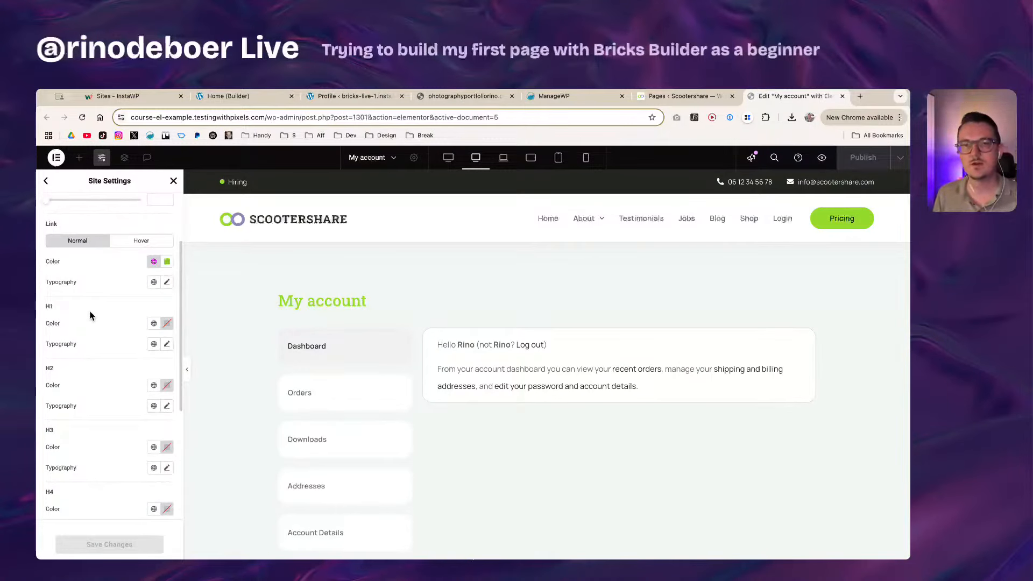
left_click(46, 182)
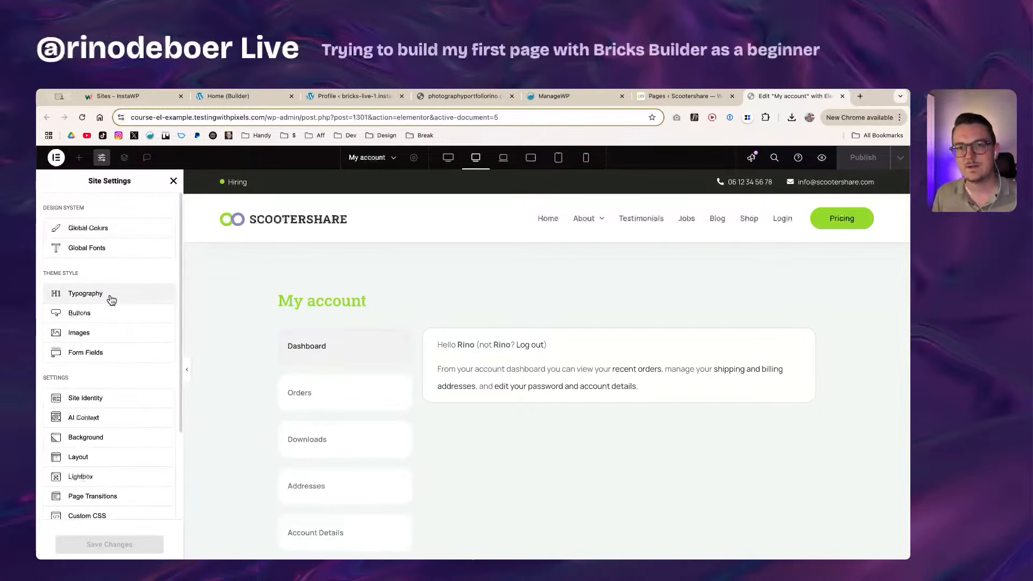
left_click(100, 254)
scroll(114, 403, "down", 3)
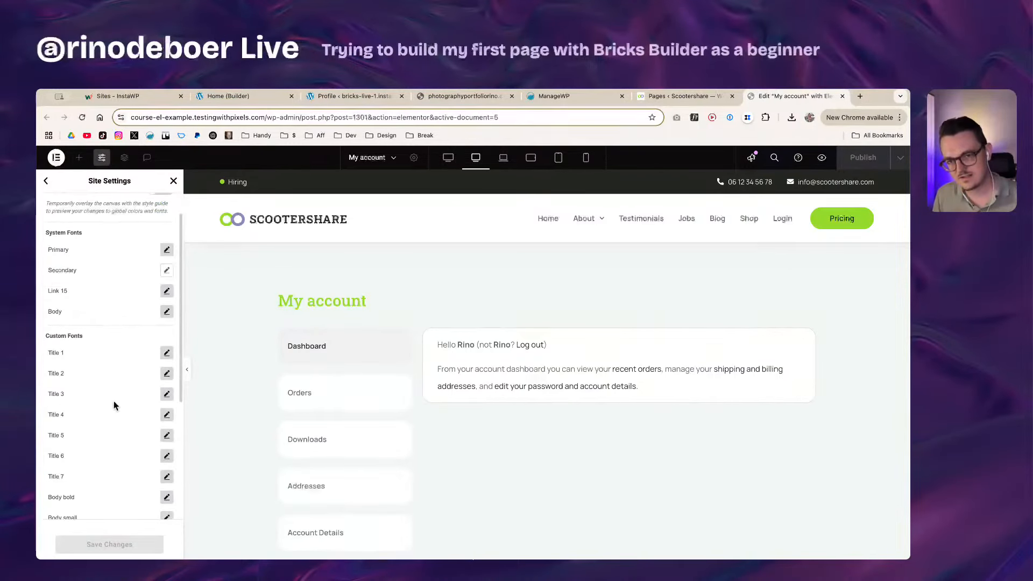
scroll(113, 393, "up", 3)
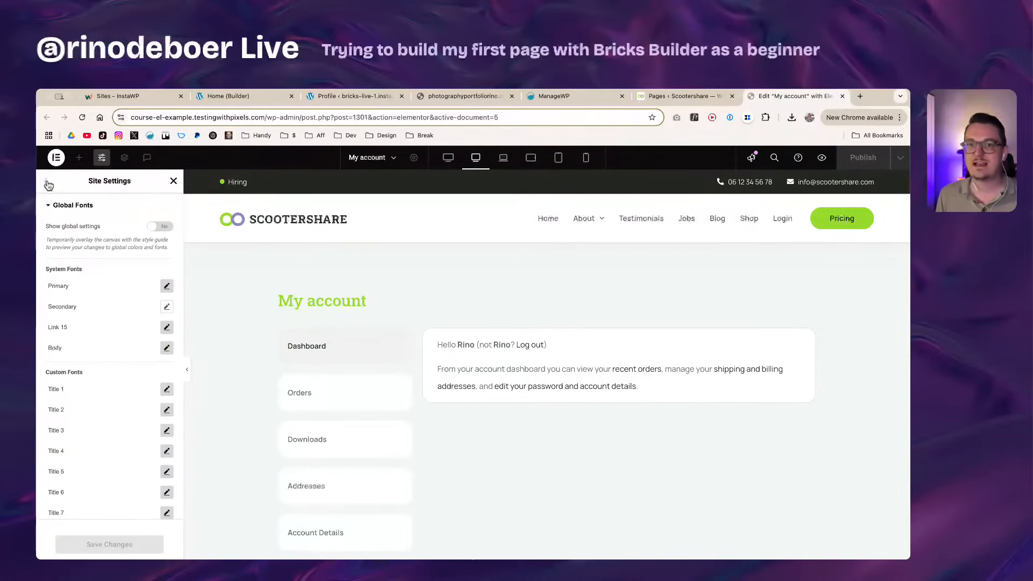
scroll(159, 428, "down", 1)
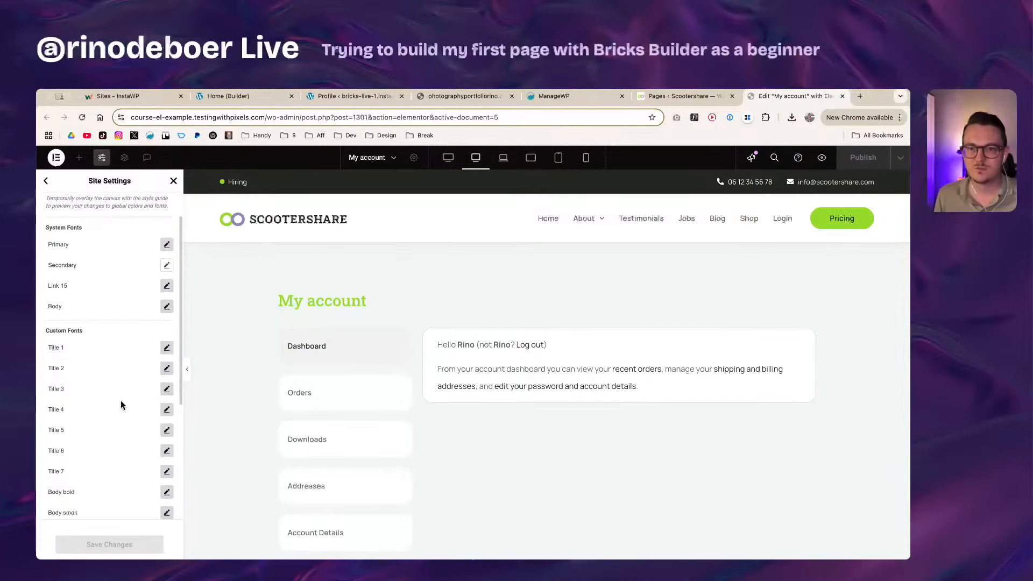
scroll(121, 401, "up", 1)
left_click(45, 181)
scroll(108, 350, "down", 2)
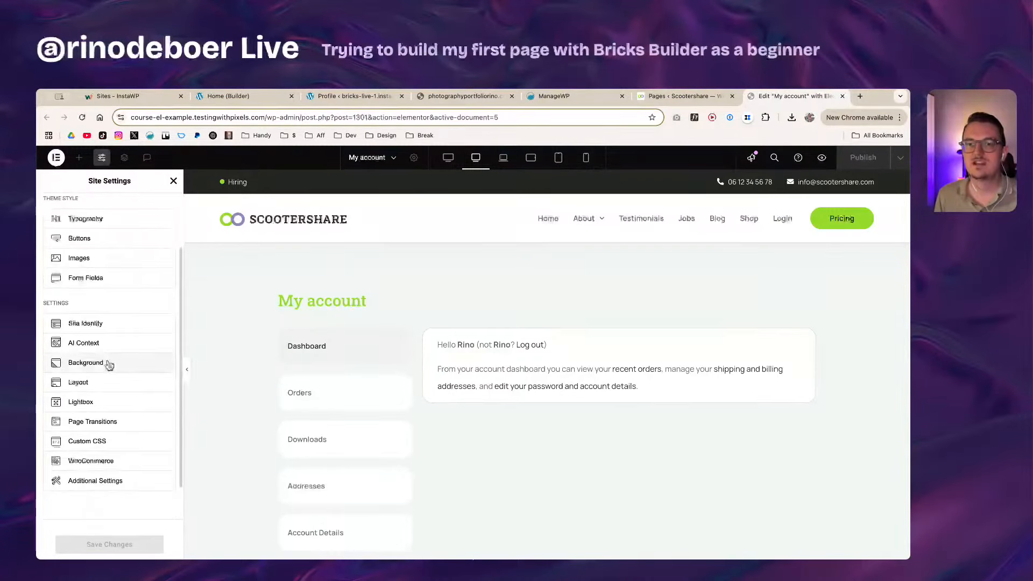
scroll(106, 323, "up", 2)
left_click(239, 96)
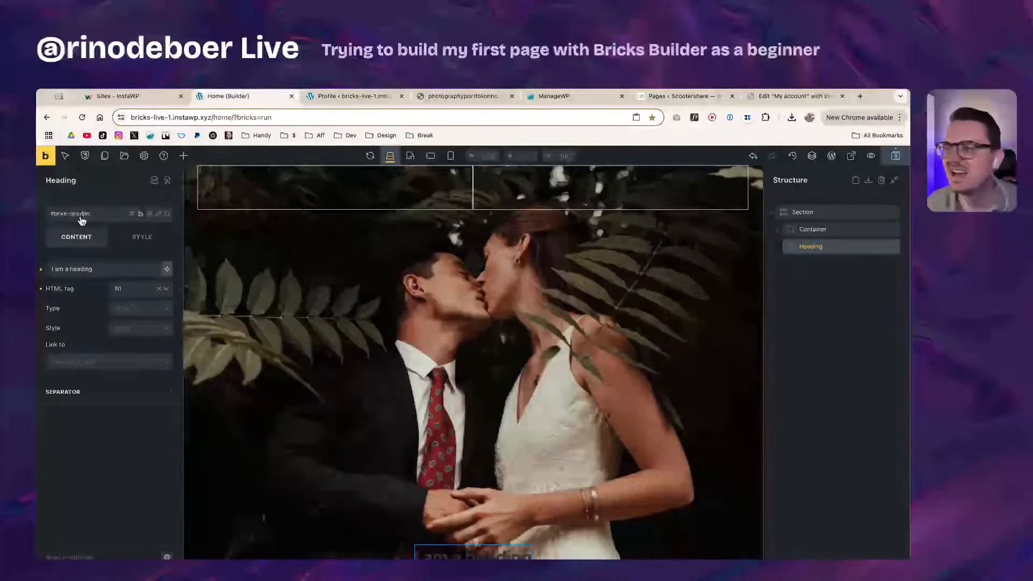
Step: Create a global CSS class 'Title' and apply it to the heading
left_click(821, 230)
left_click(826, 247)
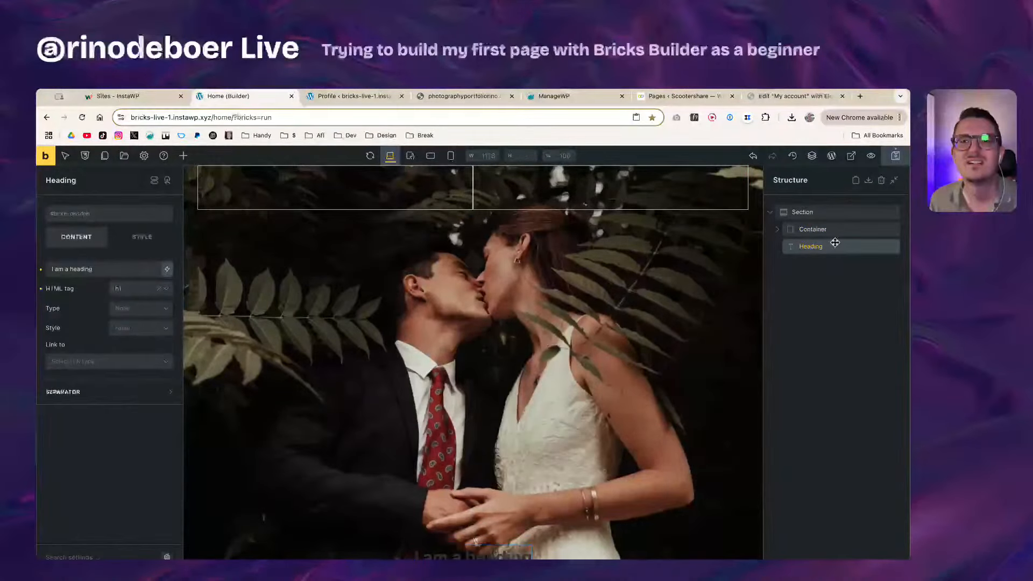
left_click(839, 231)
left_click(842, 248)
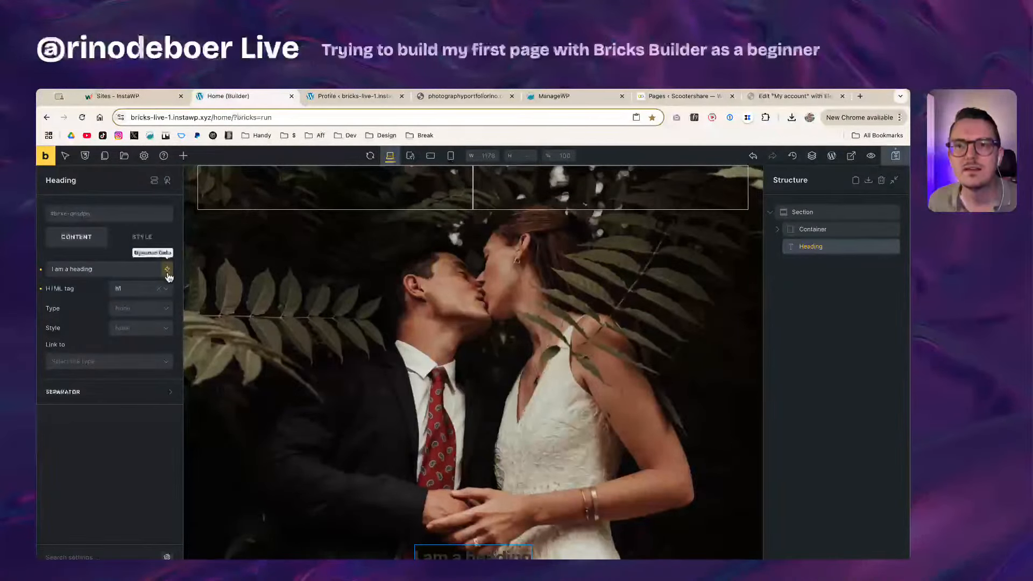
left_click(154, 183)
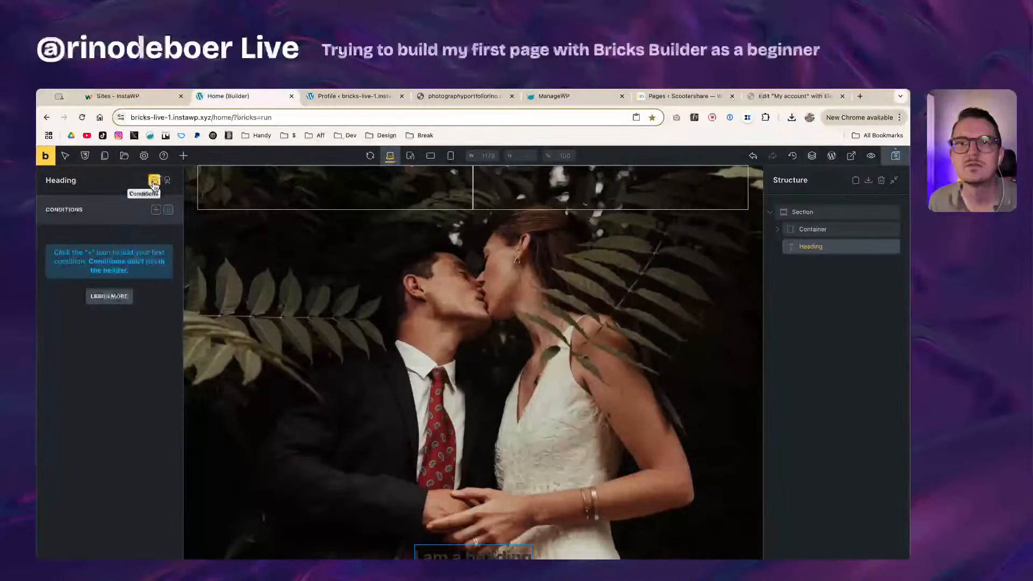
left_click(154, 183)
left_click(110, 223)
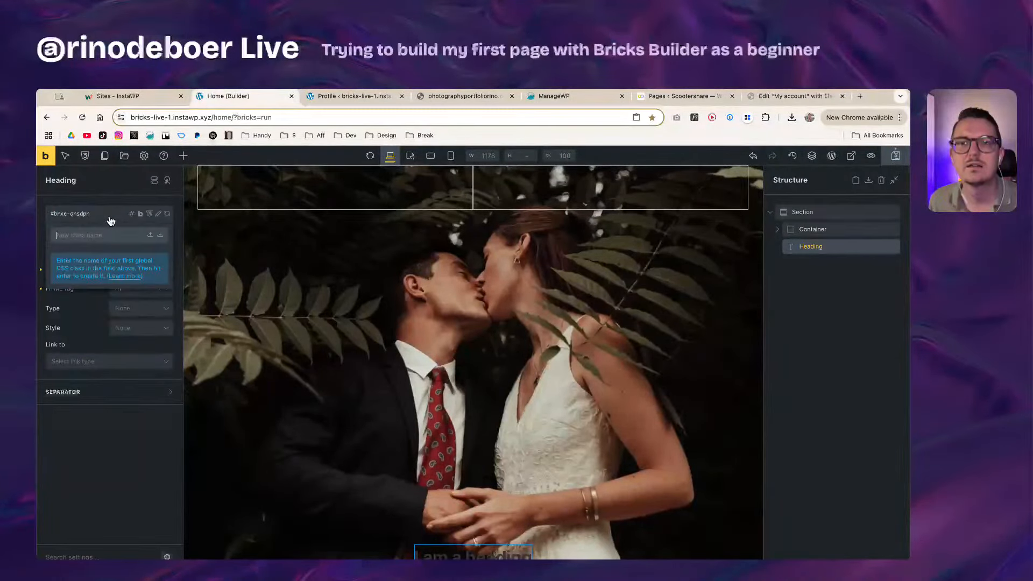
type("Title t")
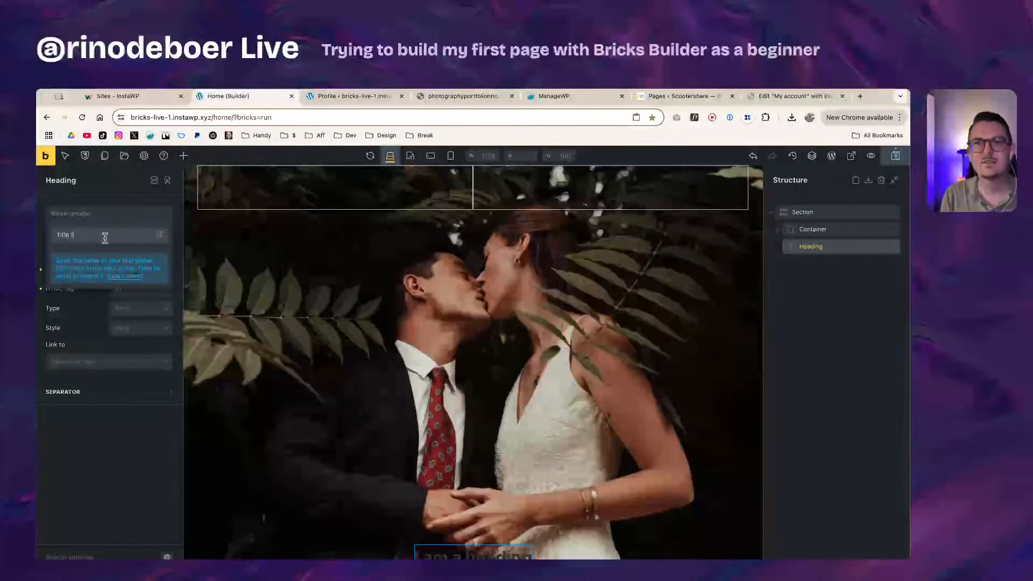
key("Return")
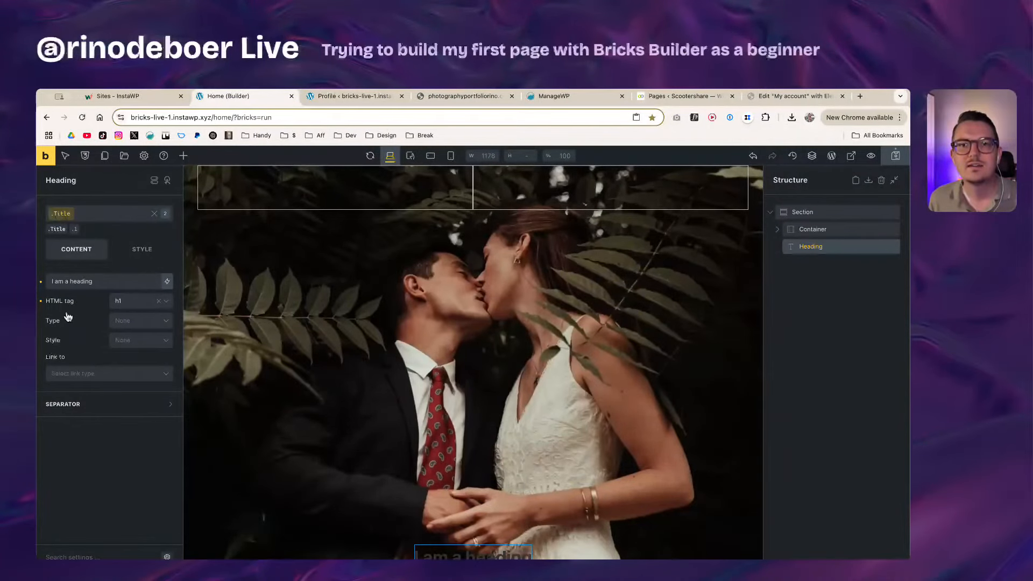
Step: In the heading's Style tab, make the .Title class the active styling target
left_click(131, 256)
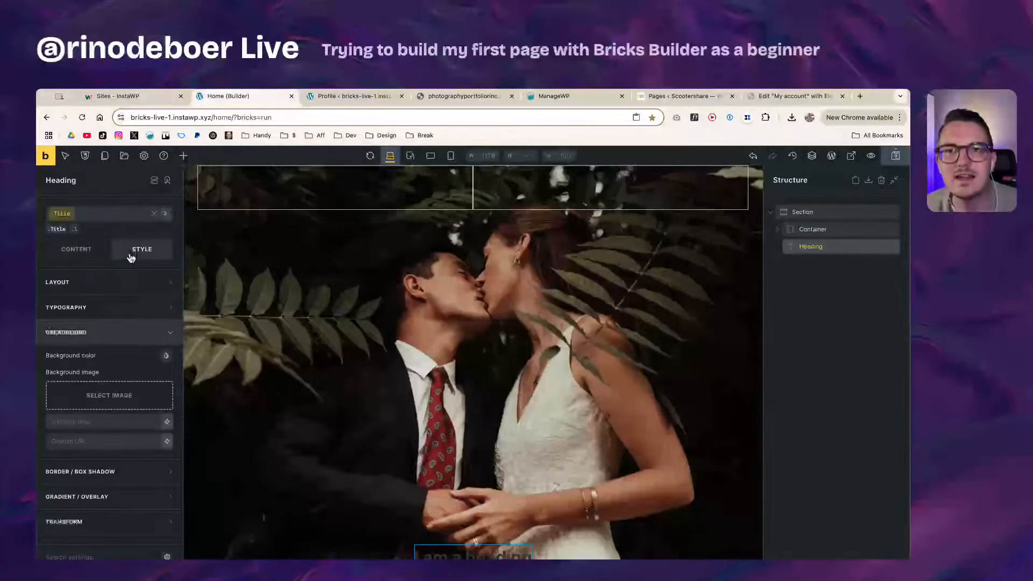
left_click(60, 228)
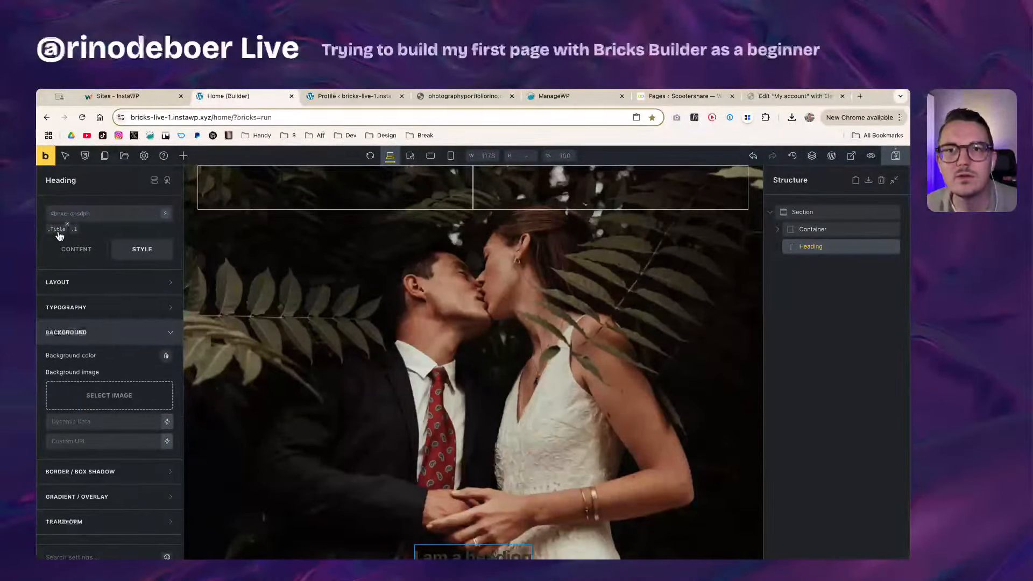
left_click(58, 233)
left_click(59, 232)
left_click(59, 232)
left_click(59, 231)
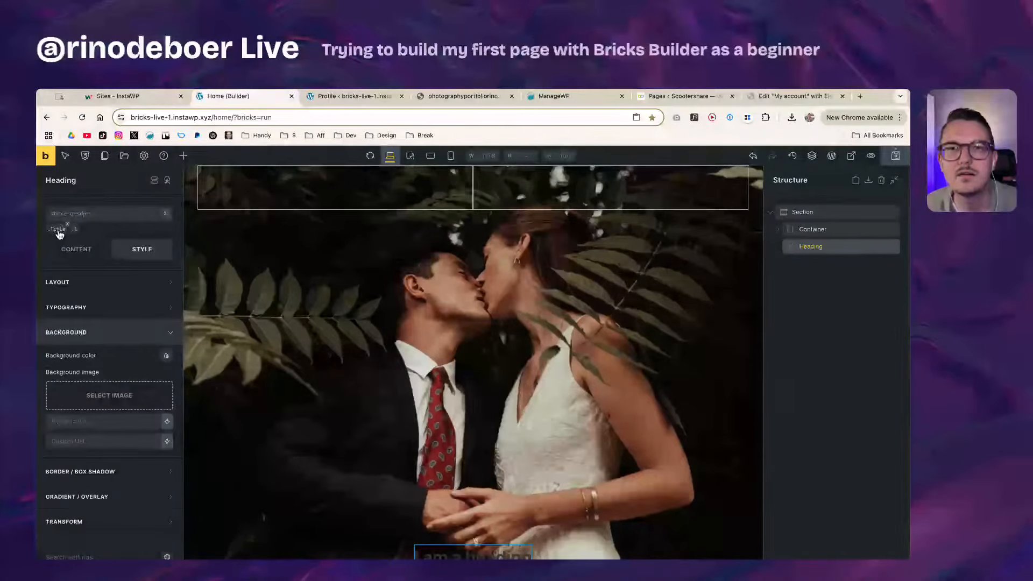
left_click(59, 232)
left_click(59, 233)
left_click(59, 233)
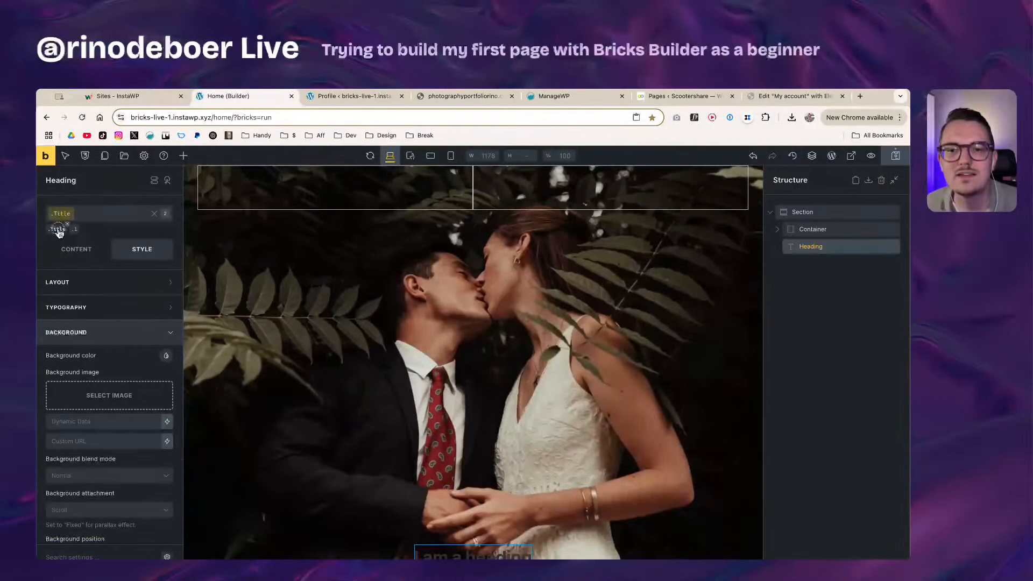
left_click(59, 232)
left_click(59, 232)
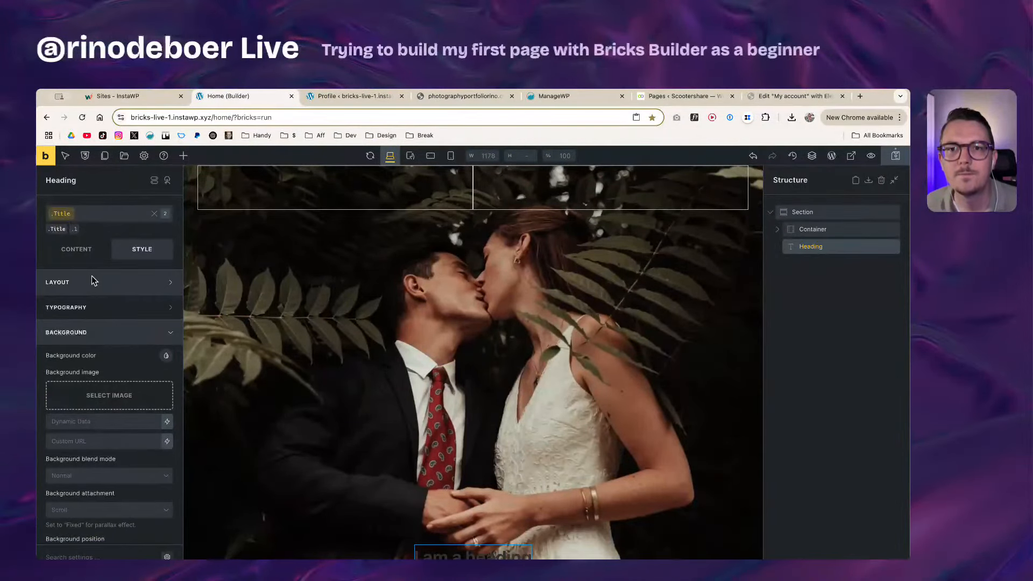
Step: Set the Title class's typography colour to white #ffffff
left_click(91, 308)
left_click(166, 331)
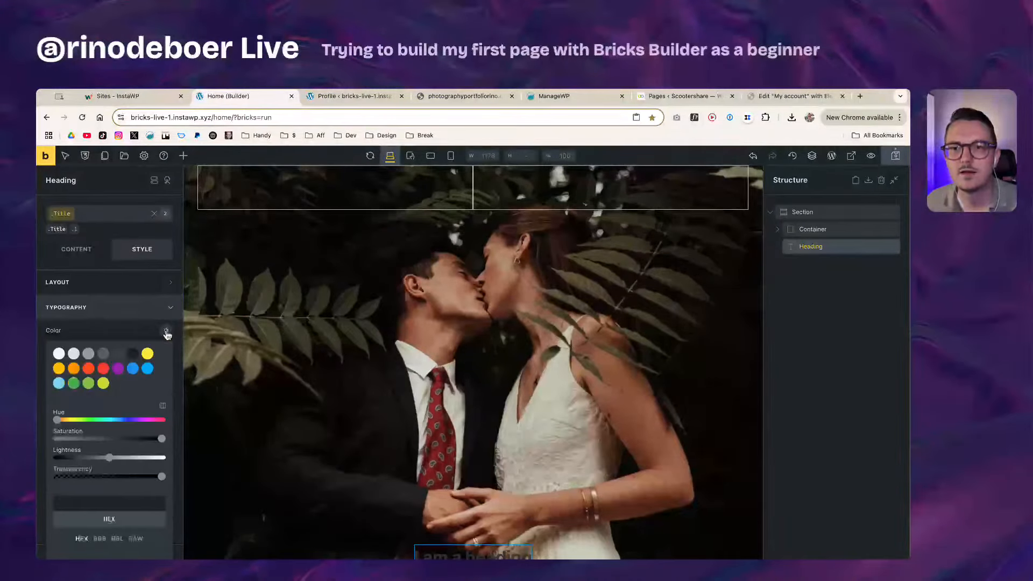
left_click(59, 354)
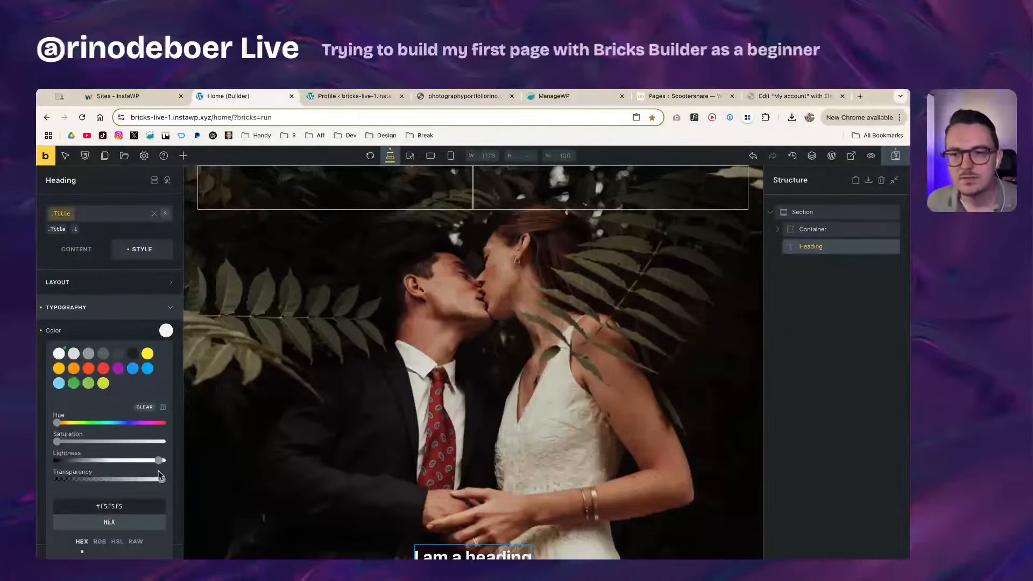
left_click_drag(158, 460, 168, 461)
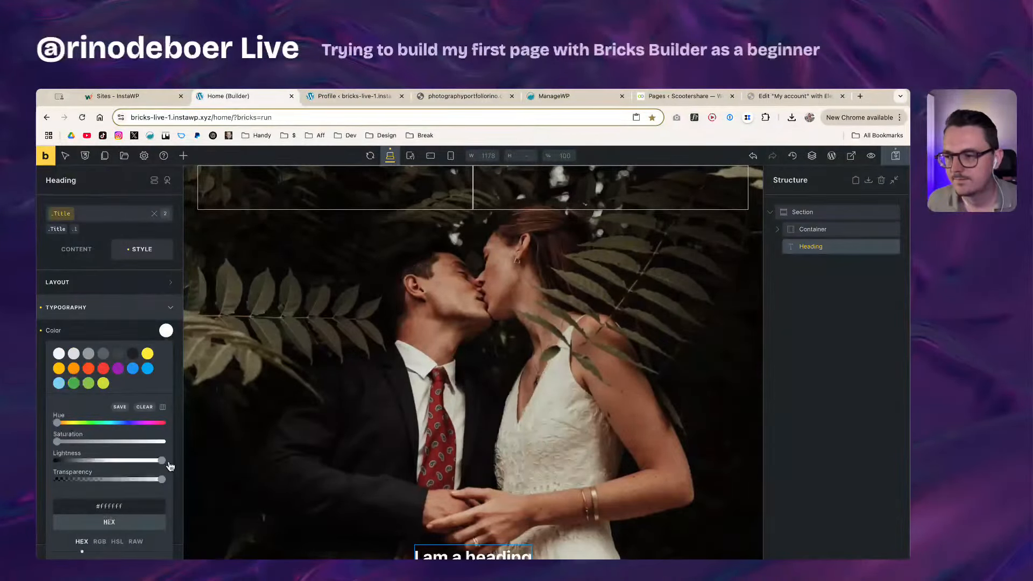
left_click(138, 330)
Step: Set the Title class font size to 96, trying 94 and 6rem along the way
left_click(134, 346)
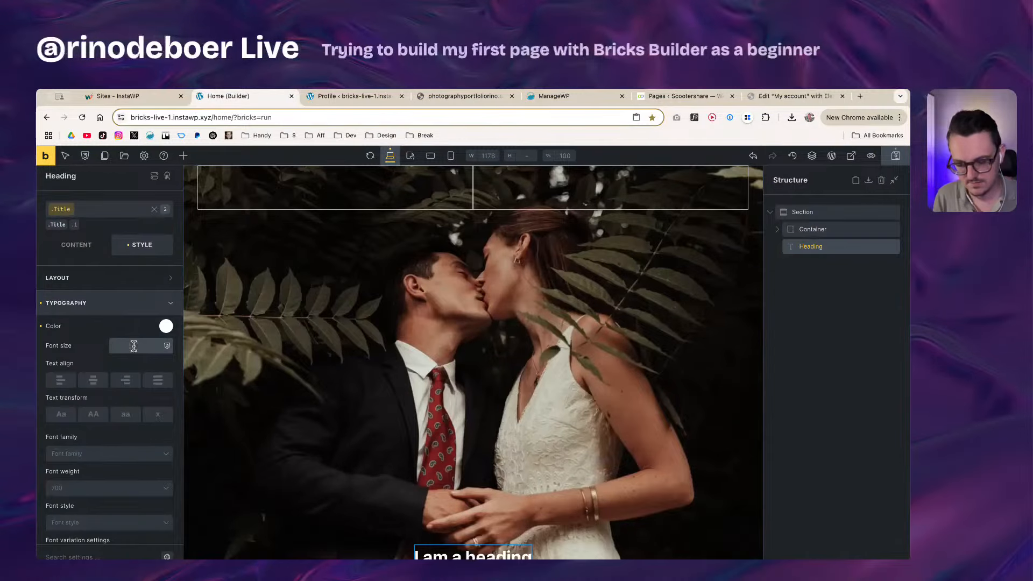
type("9")
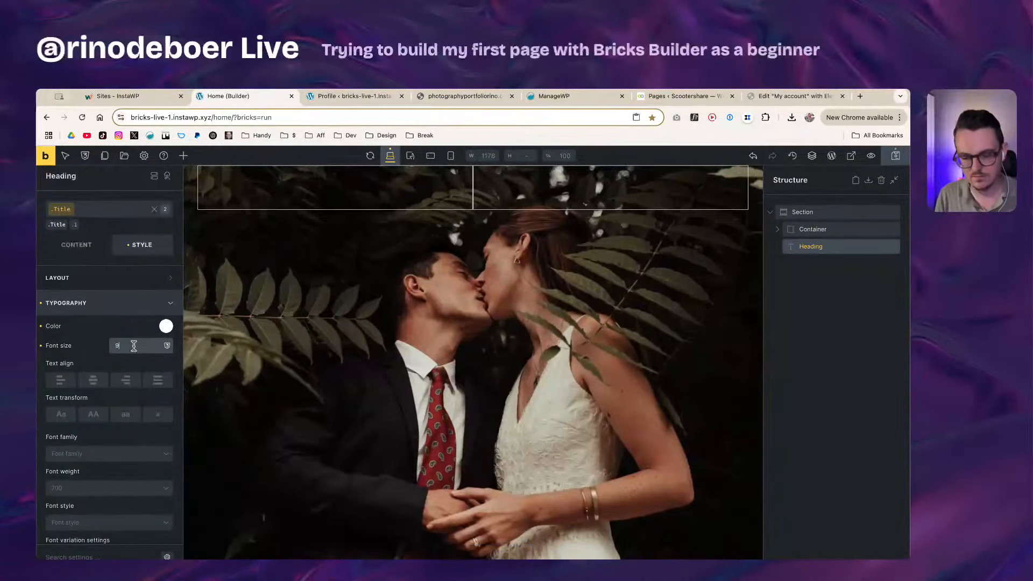
type("4")
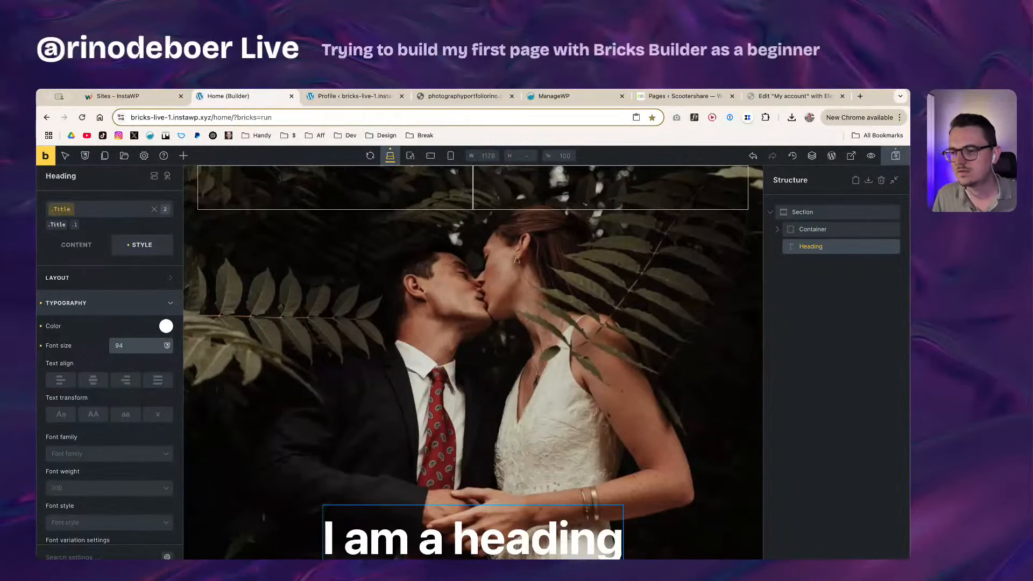
key("super+Tab")
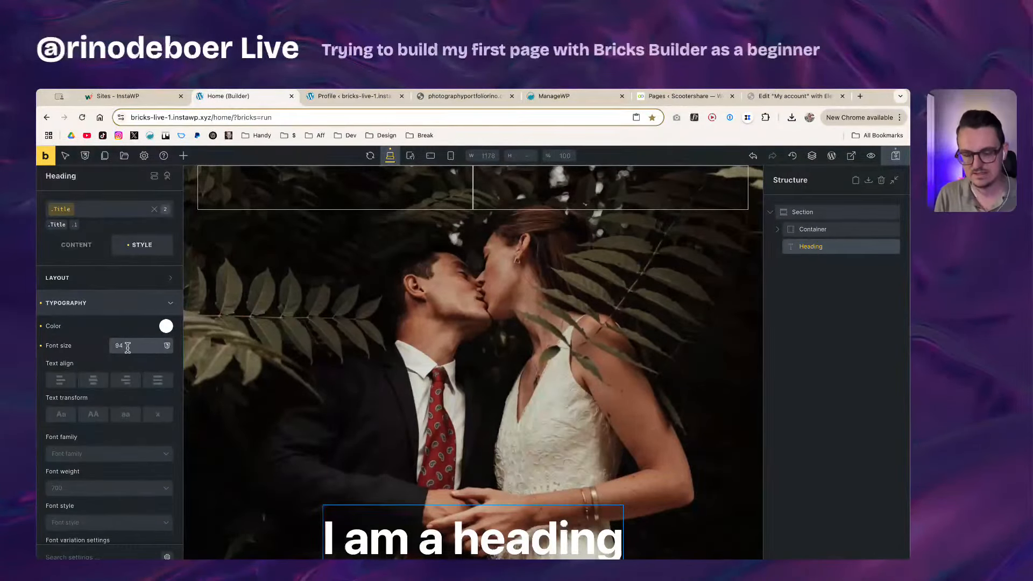
key("Up")
key("Up")
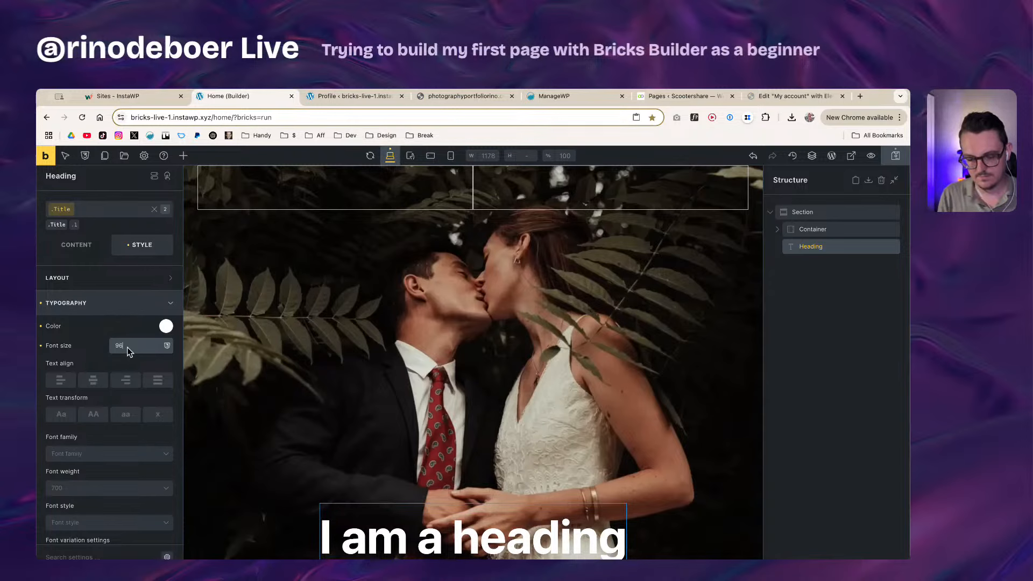
double_click(127, 347)
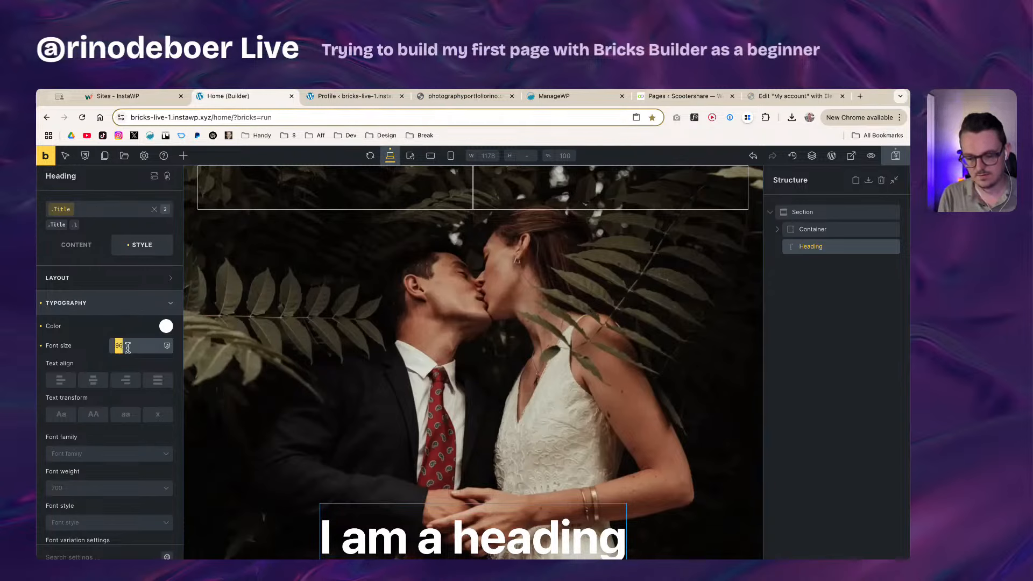
type("6rem")
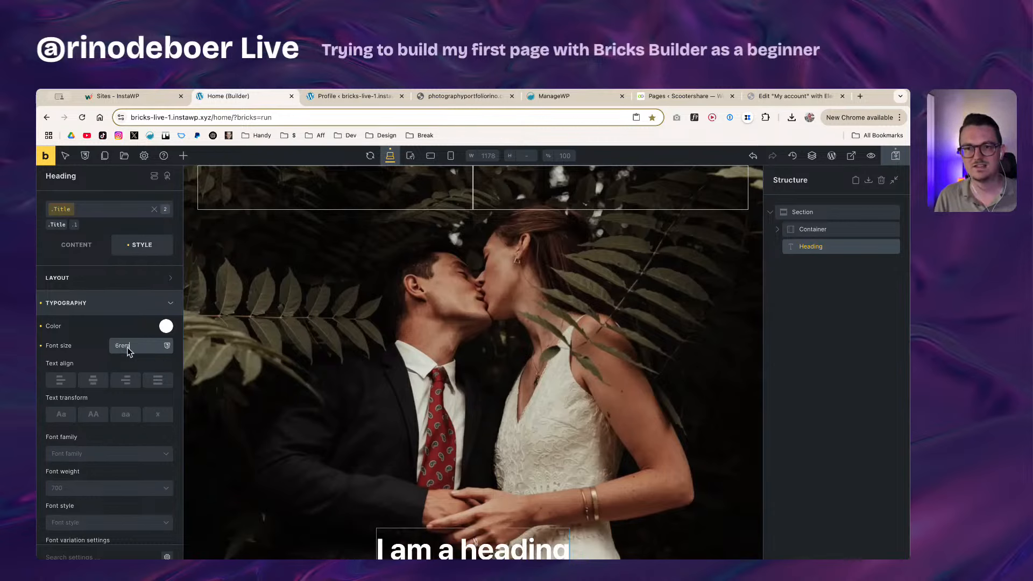
left_click_drag(140, 347, 110, 347)
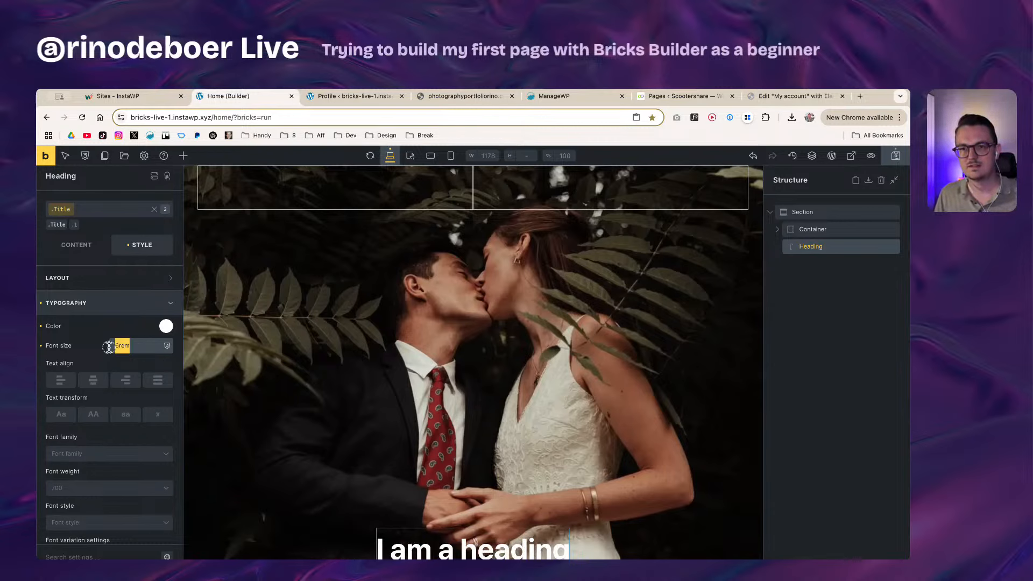
type("96")
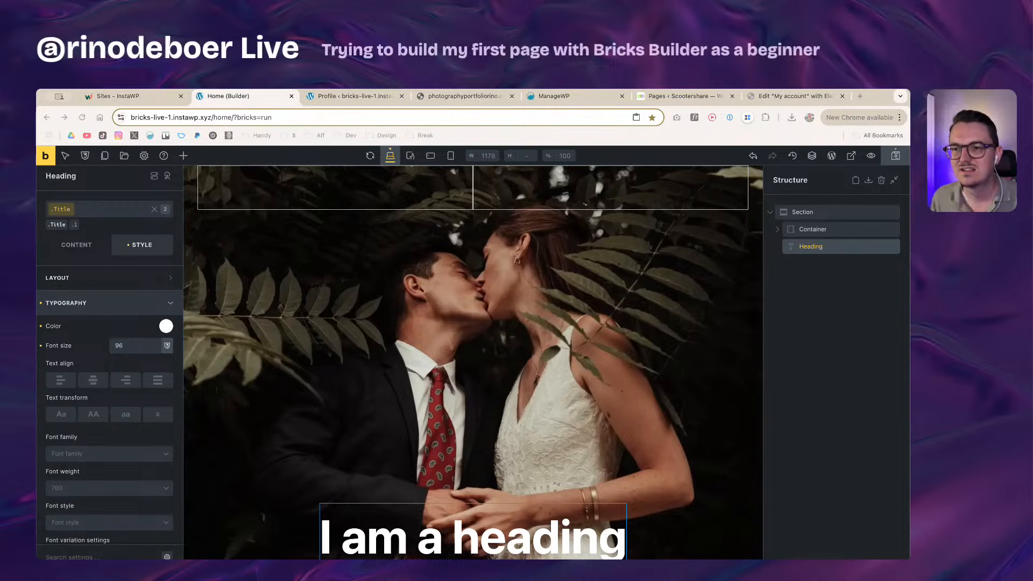
Step: Settle the font size on 96 after another 6rem trial, then remove the Center text alignment
left_click(132, 343)
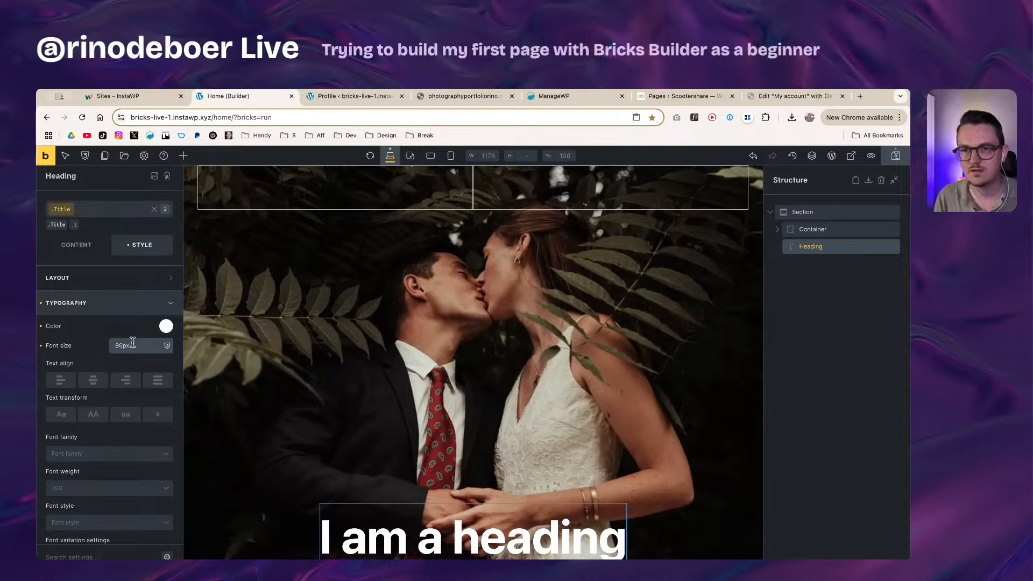
double_click(132, 342)
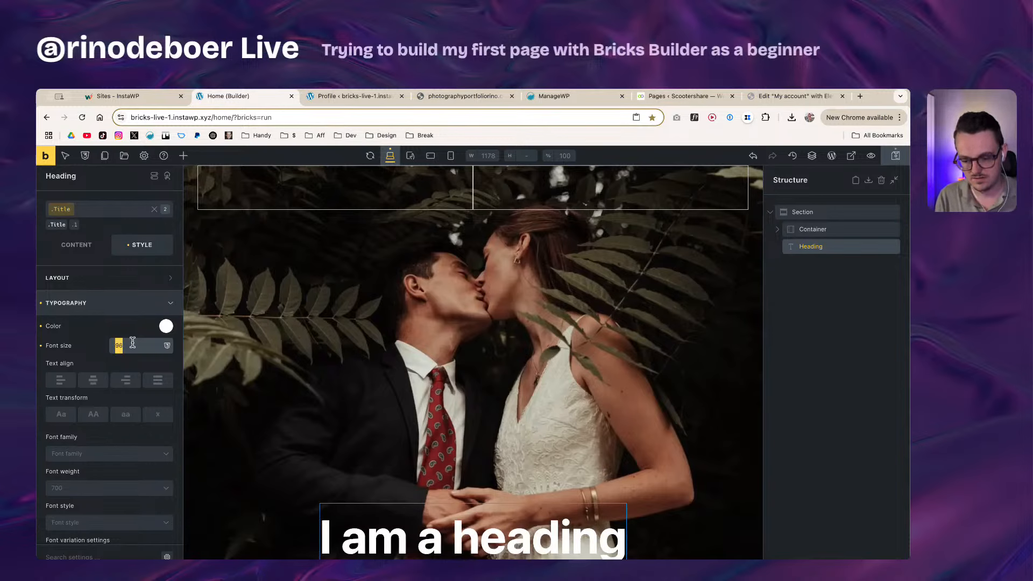
type("6rem")
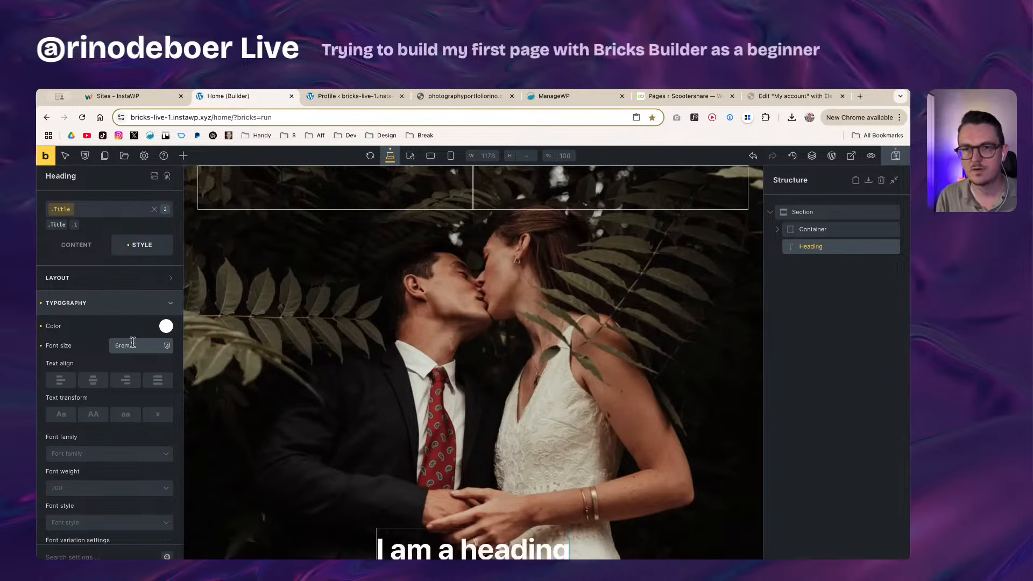
double_click(133, 343)
type("96")
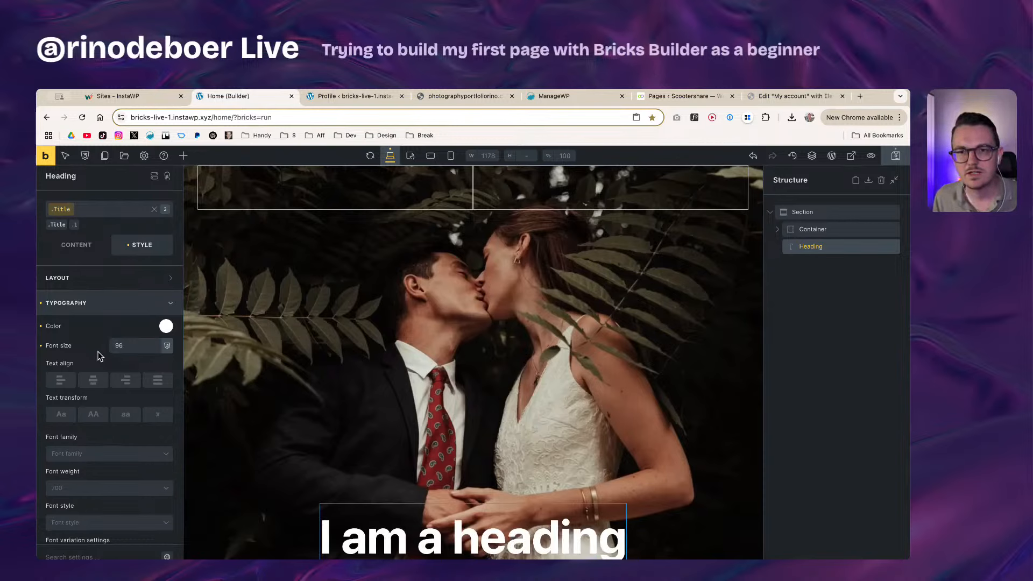
left_click(94, 382)
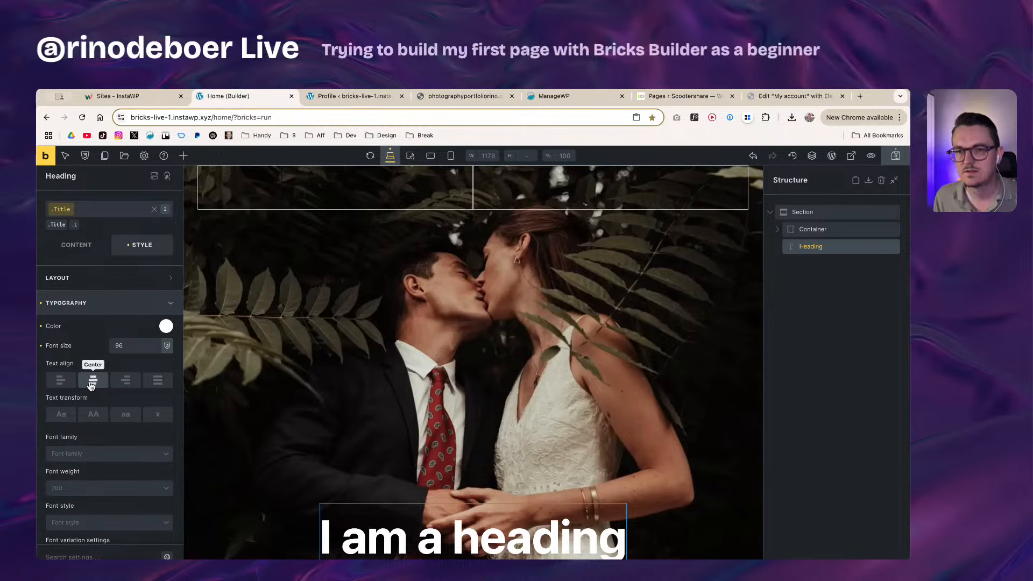
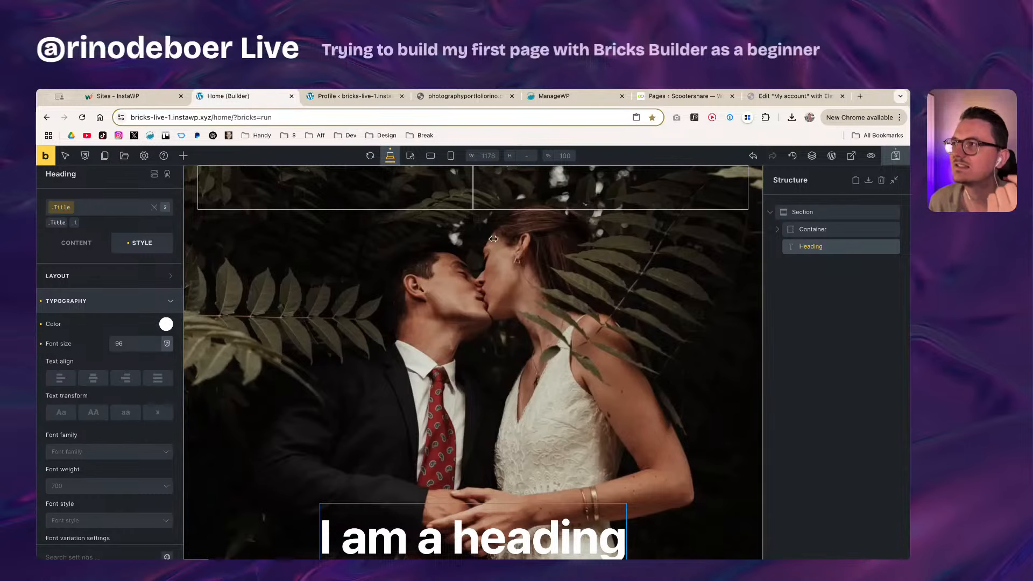
Step: Switch to the Elementor 'Edit My account' tab showing Site Settings
left_click(781, 98)
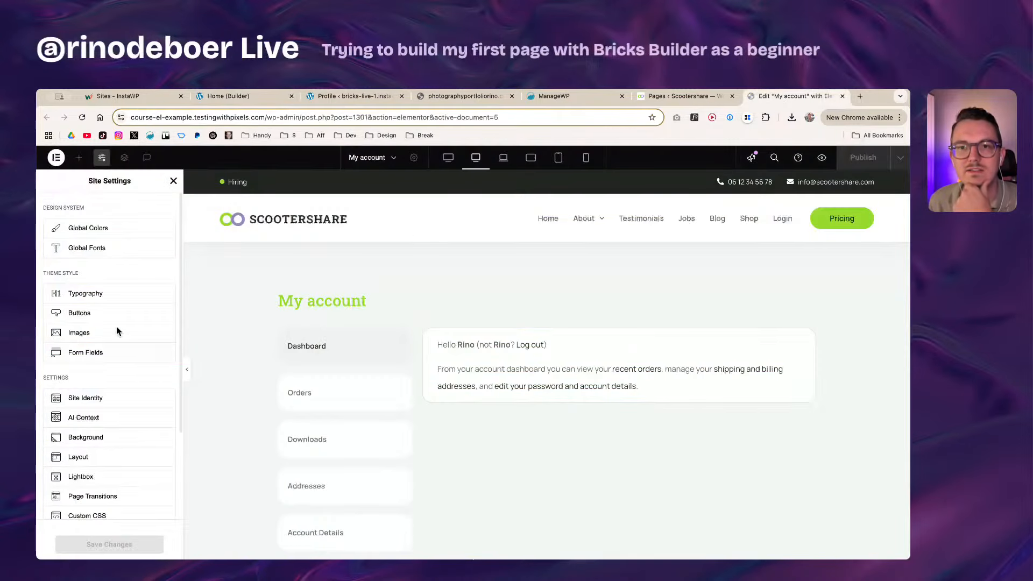
Step: Inspect Elementor's Roboto Slab Title 1 global font and its Transform options, then go back to Bricks
left_click(95, 250)
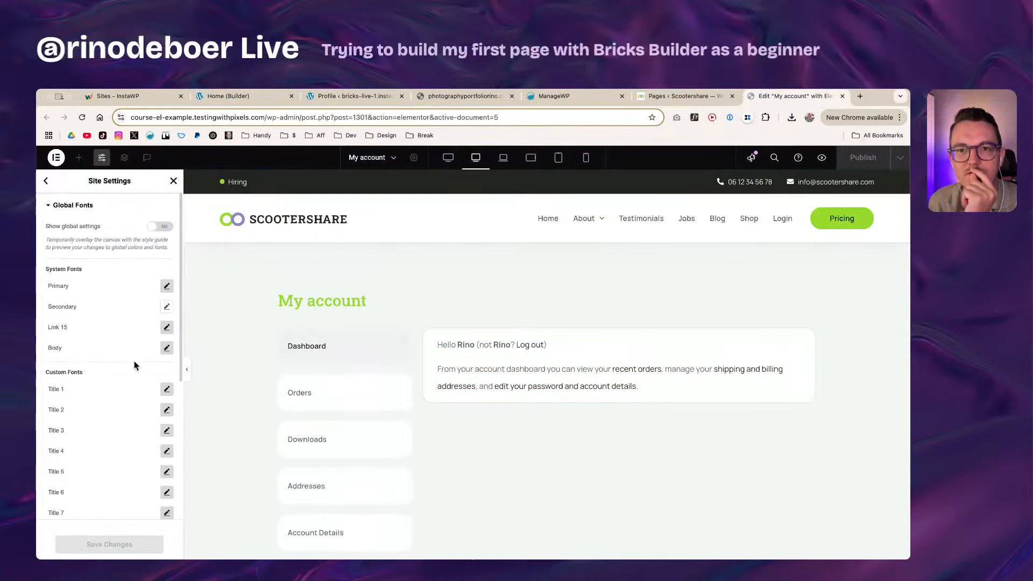
left_click(166, 388)
scroll(118, 441, "down", 3)
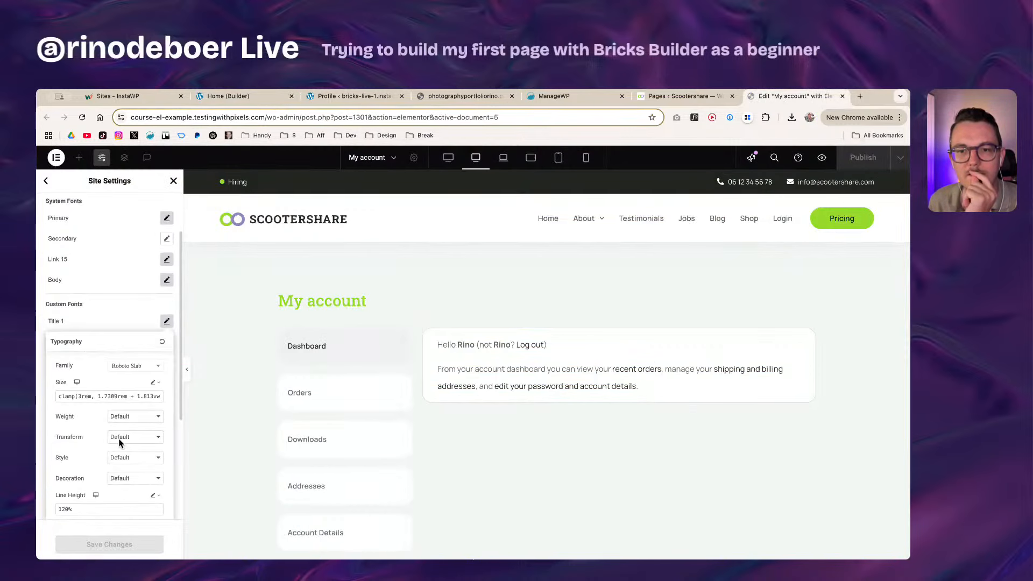
left_click(120, 438)
left_click(124, 439)
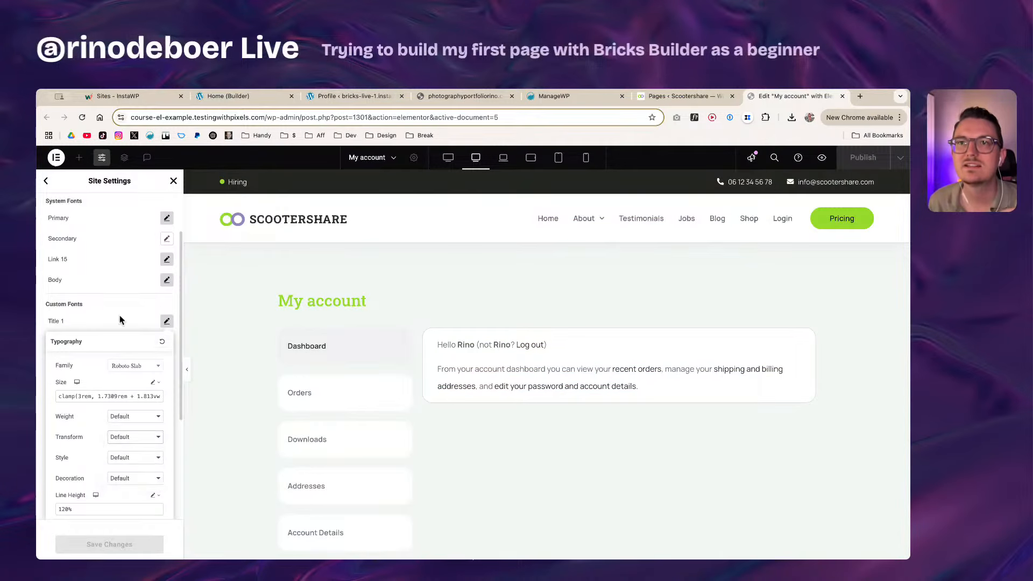
left_click(226, 96)
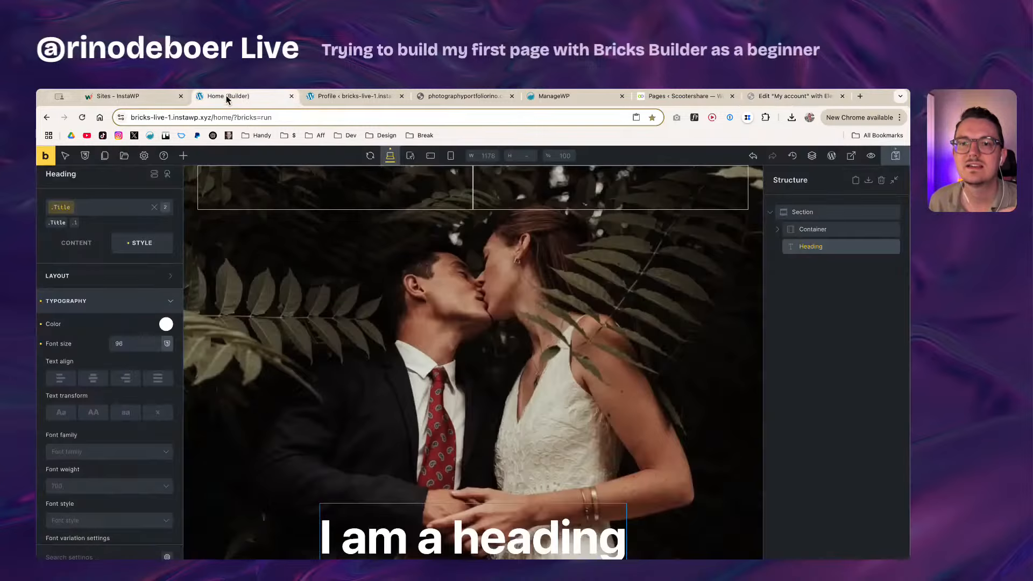
Step: Try capitalize, uppercase and lowercase text transforms on the heading, settling on None
left_click(69, 417)
left_click(93, 413)
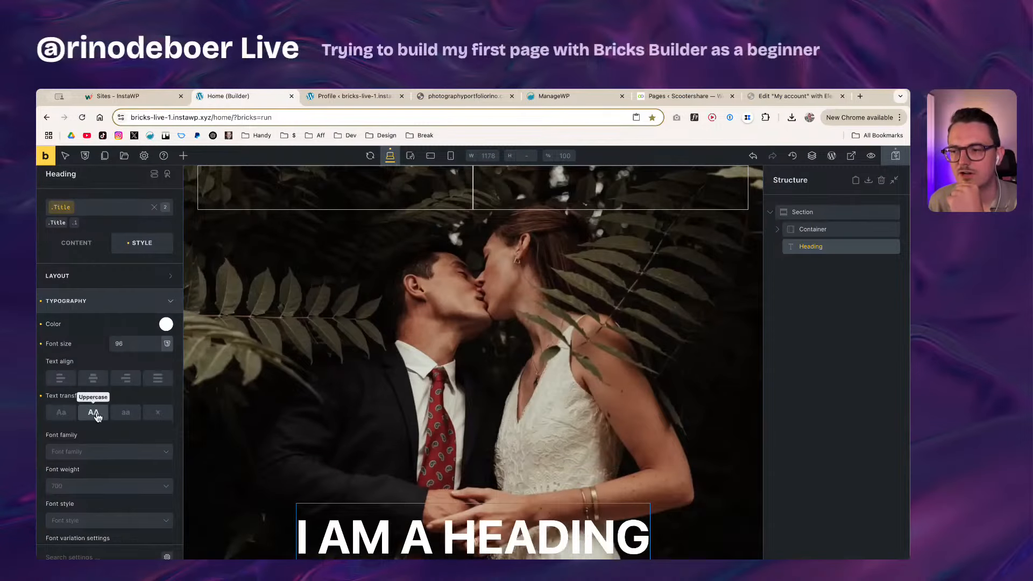
left_click(126, 413)
left_click(161, 415)
left_click(62, 414)
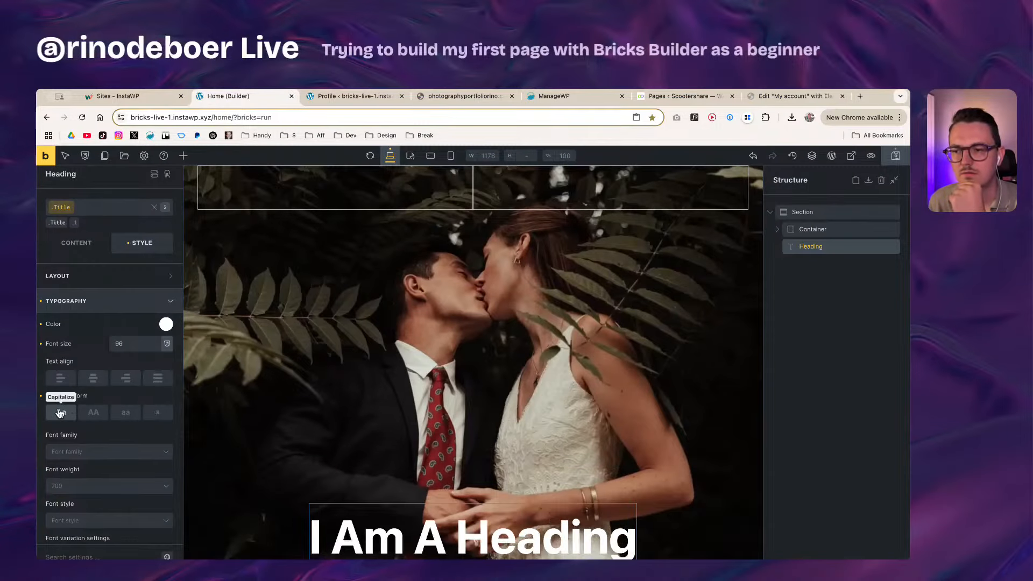
left_click(62, 413)
left_click(161, 415)
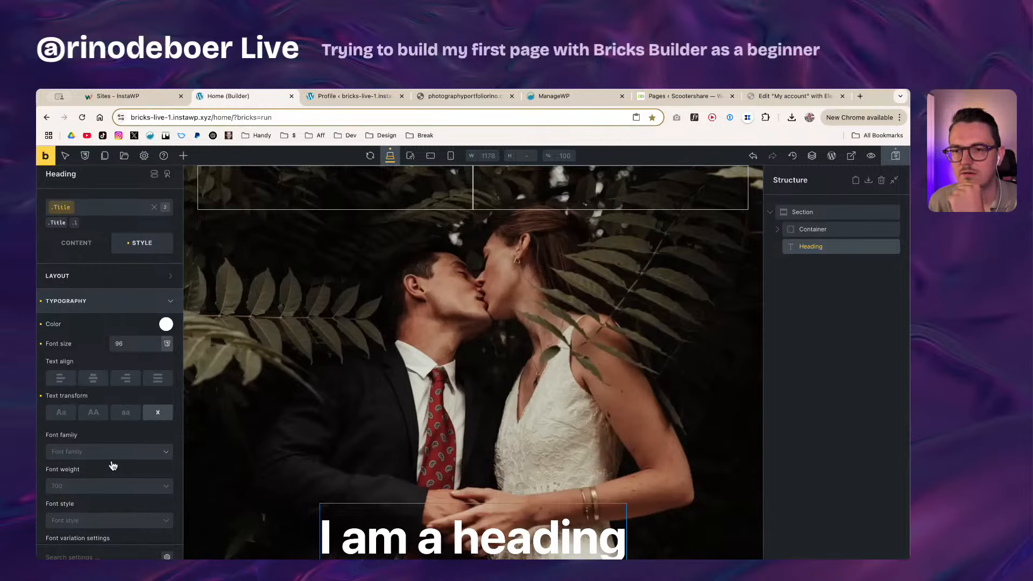
Step: Search the font family list for 'anek lat' and set the heading font to Anek Latin
scroll(119, 458, "down", 1)
scroll(111, 409, "down", 3)
left_click(100, 364)
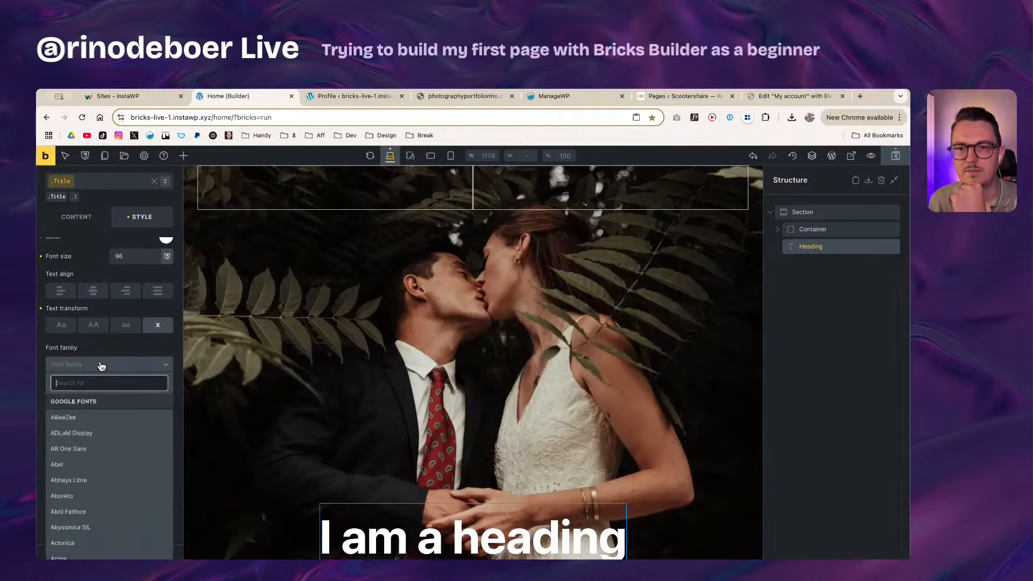
left_click(109, 348)
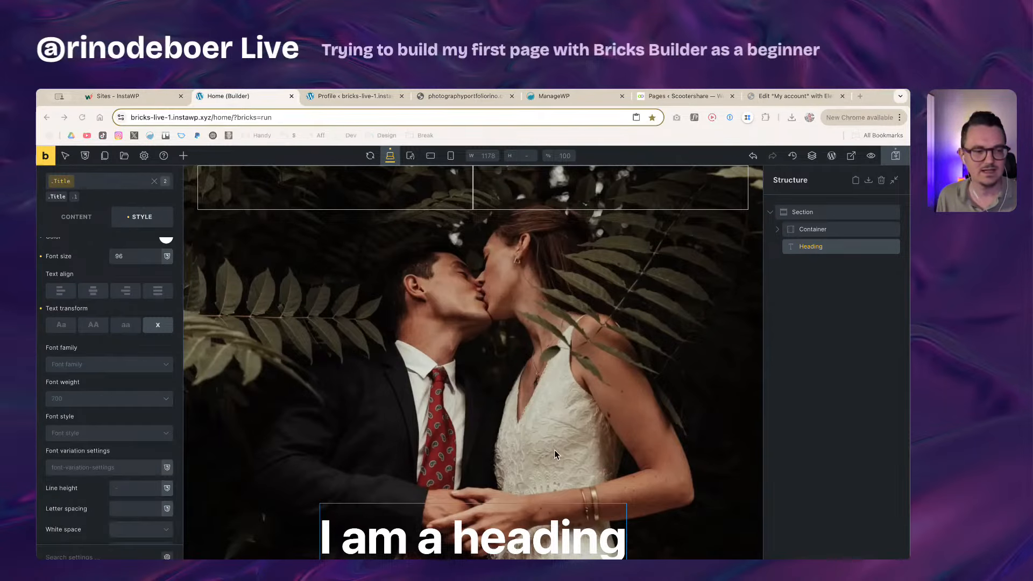
left_click(110, 366)
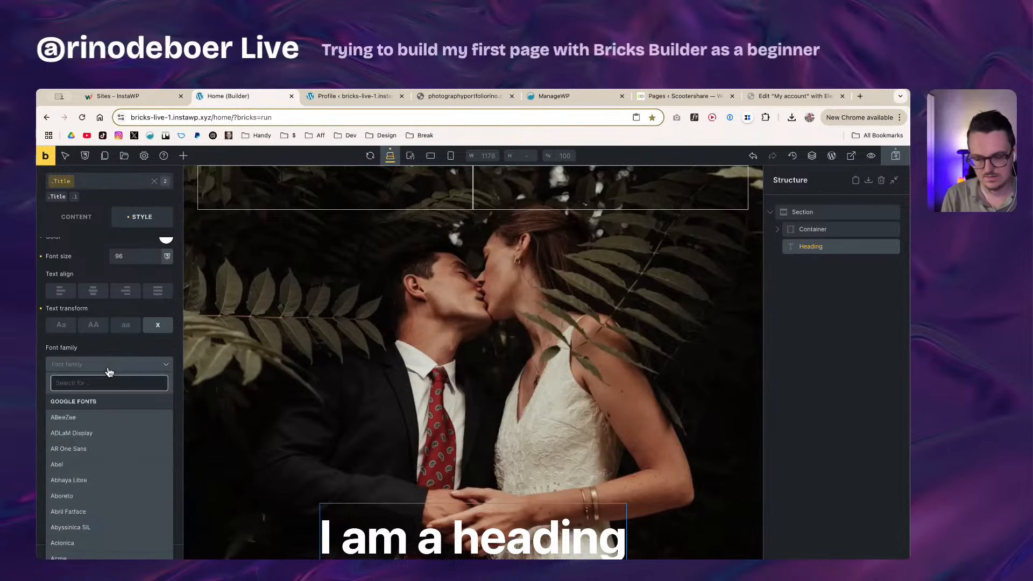
type("an")
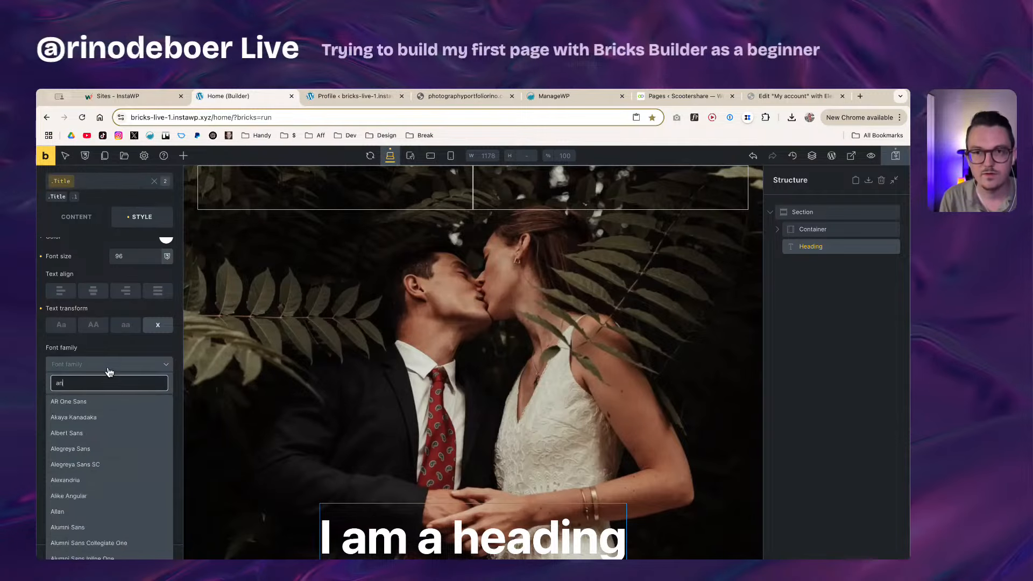
type("ek lati")
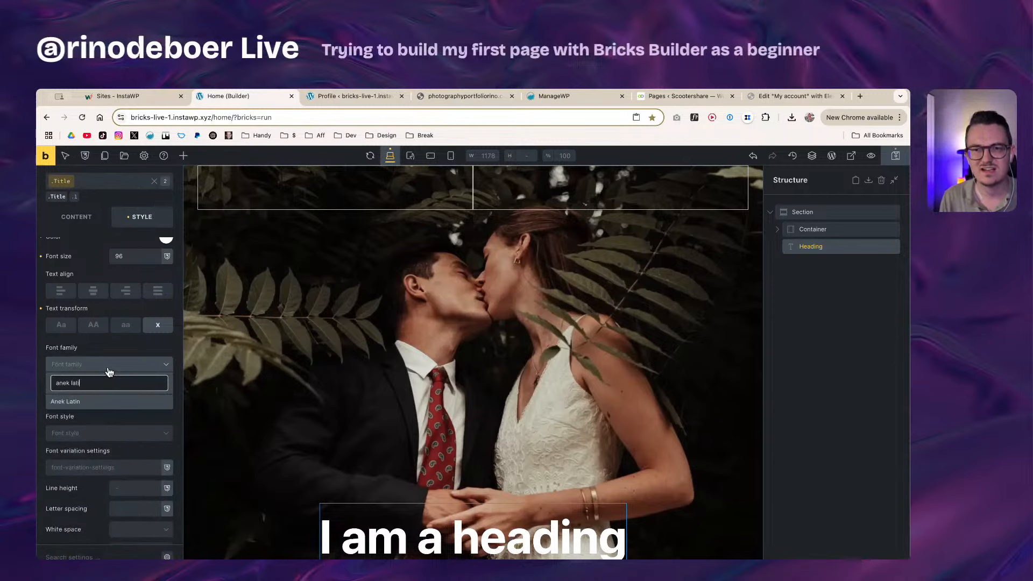
left_click(96, 408)
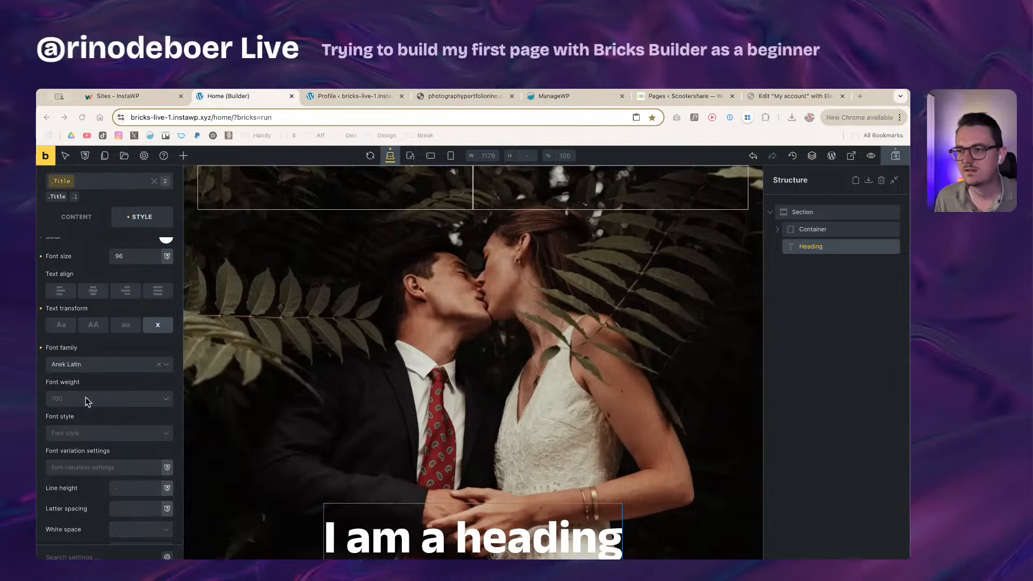
Step: Leave font style unchanged and erase the heading's auto line height value
left_click(78, 436)
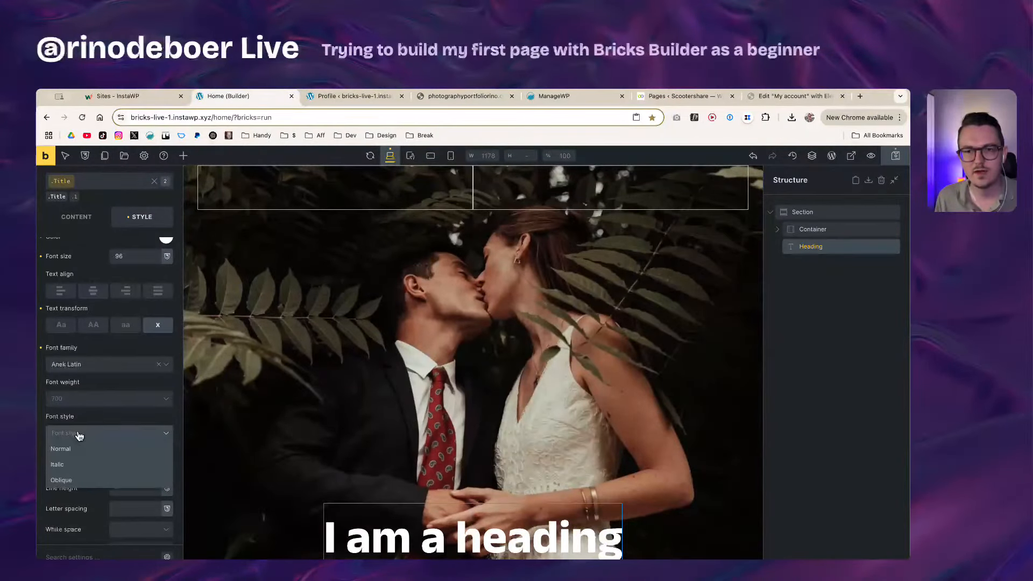
left_click(100, 428)
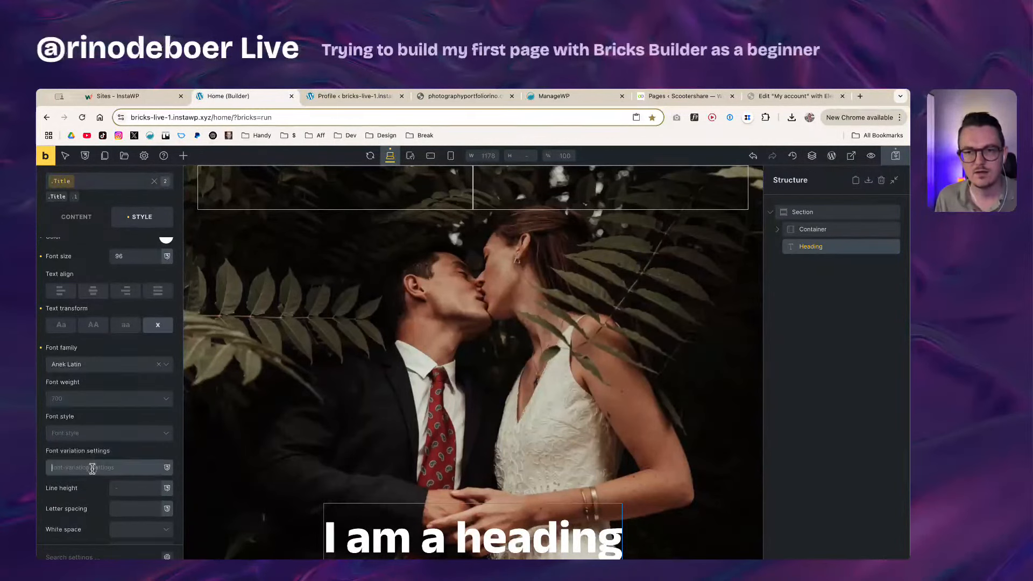
scroll(92, 498, "down", 1)
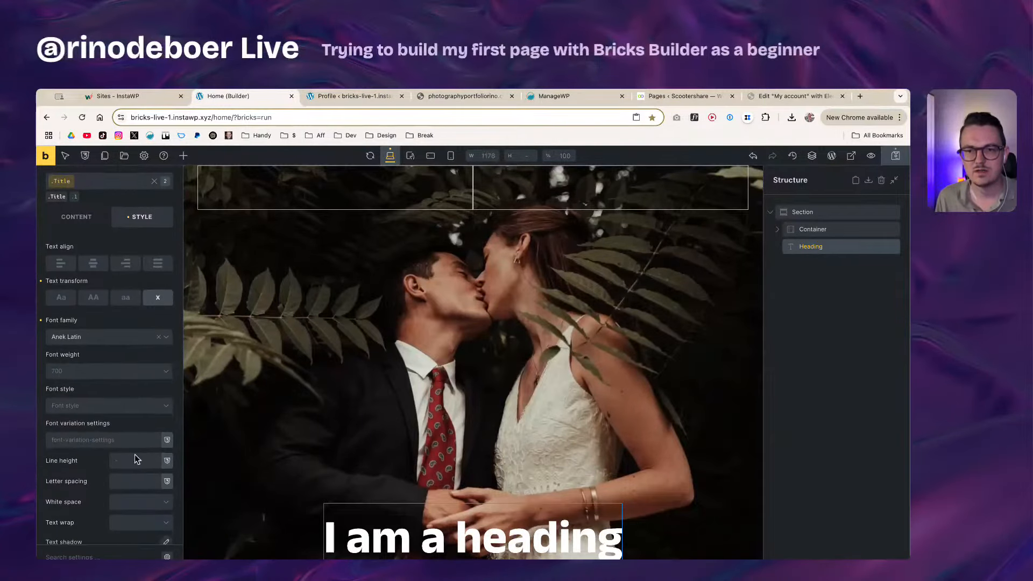
left_click(89, 468)
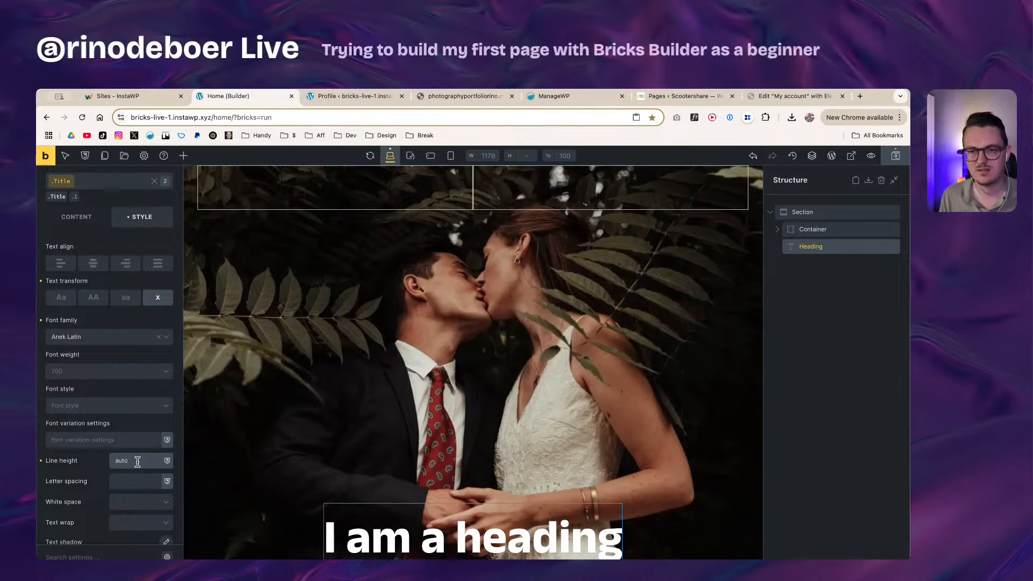
left_click(134, 463)
key("BackSpace")
key("BackSpace")
key("BackSpace")
key("BackSpace")
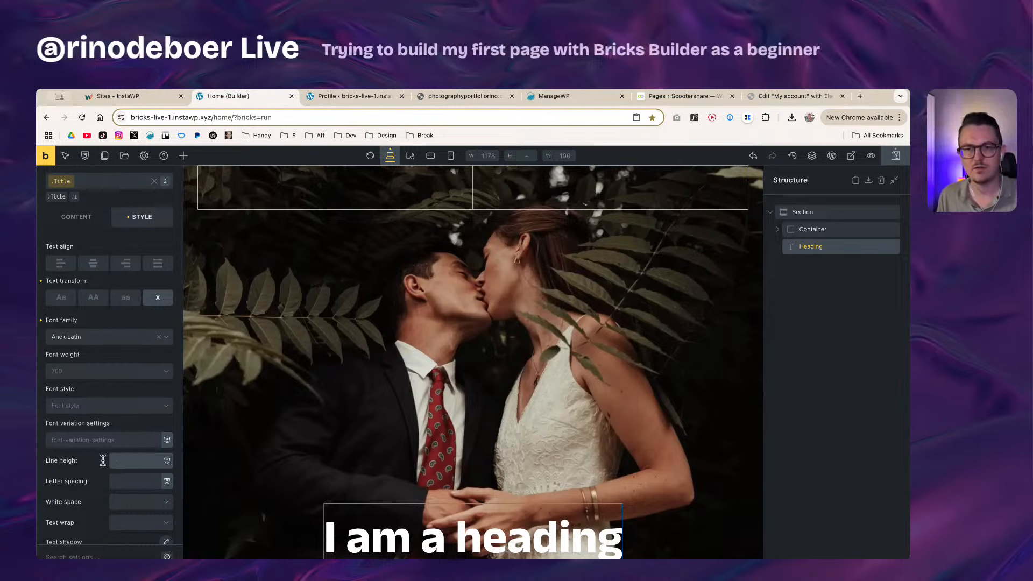
Step: Make the .Title class the styling target and start typing 'on' into the canvas heading
double_click(592, 539)
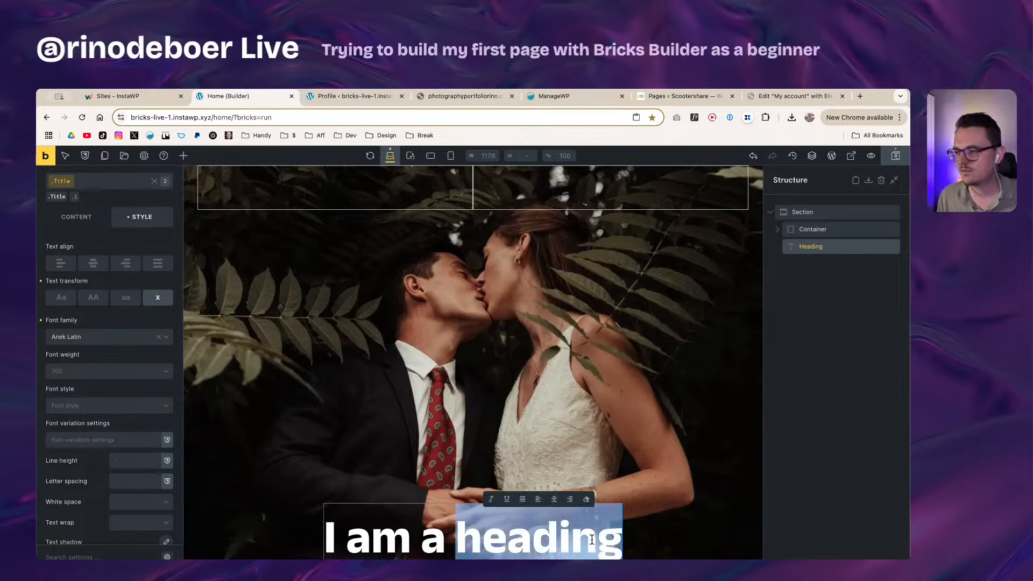
left_click(616, 540)
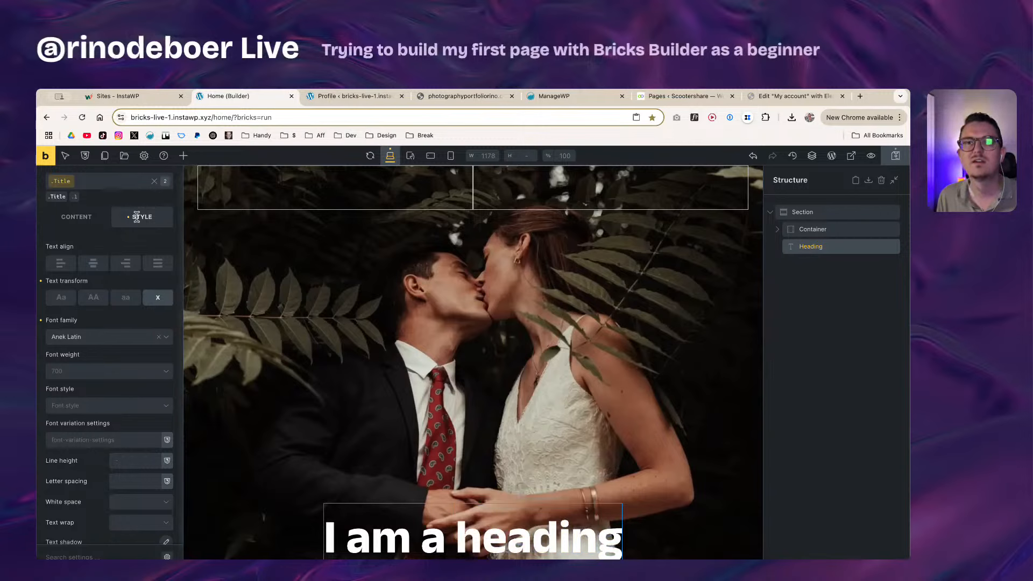
left_click(830, 230)
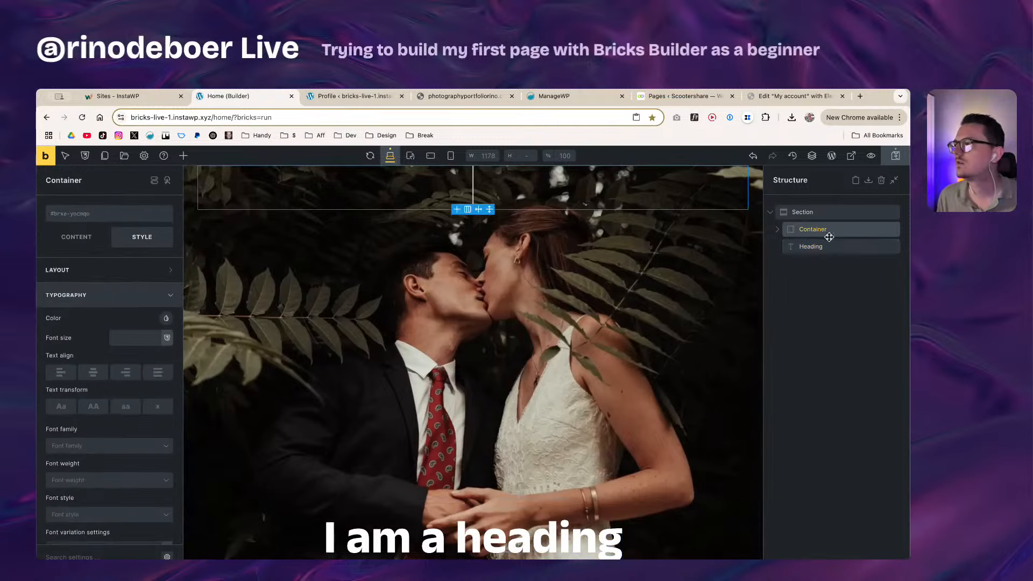
left_click(834, 246)
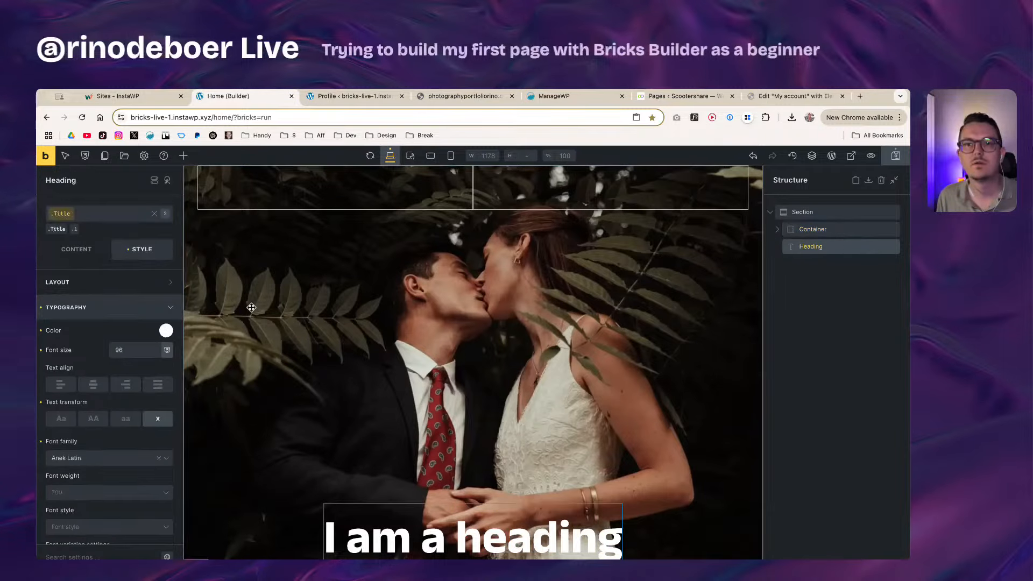
left_click(61, 213)
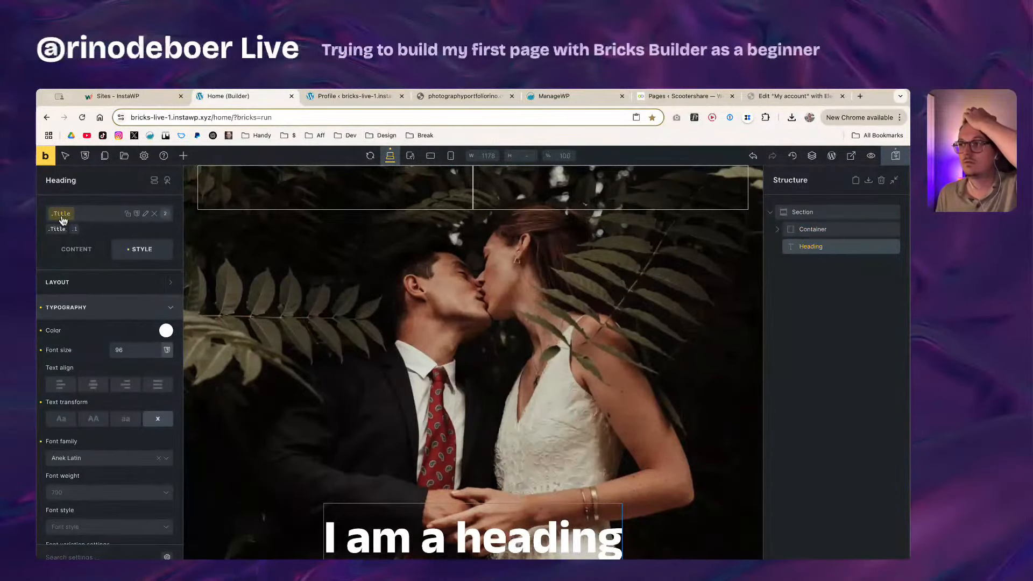
left_click(612, 542)
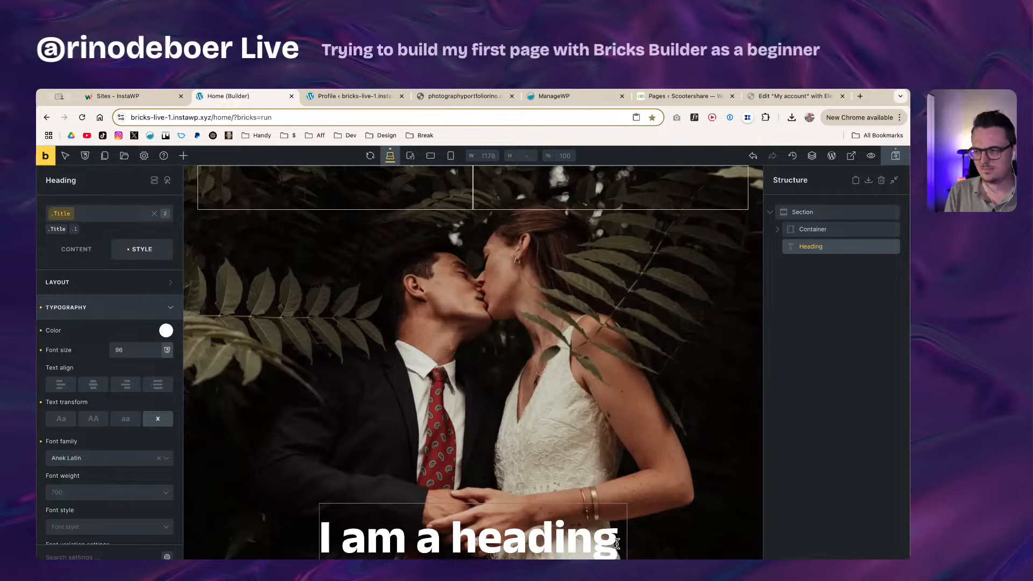
type("on")
Step: Extend the heading text with 'which is one' and 'two rows', fixing stray letters
key("BackSpace")
key("BackSpace")
type("w")
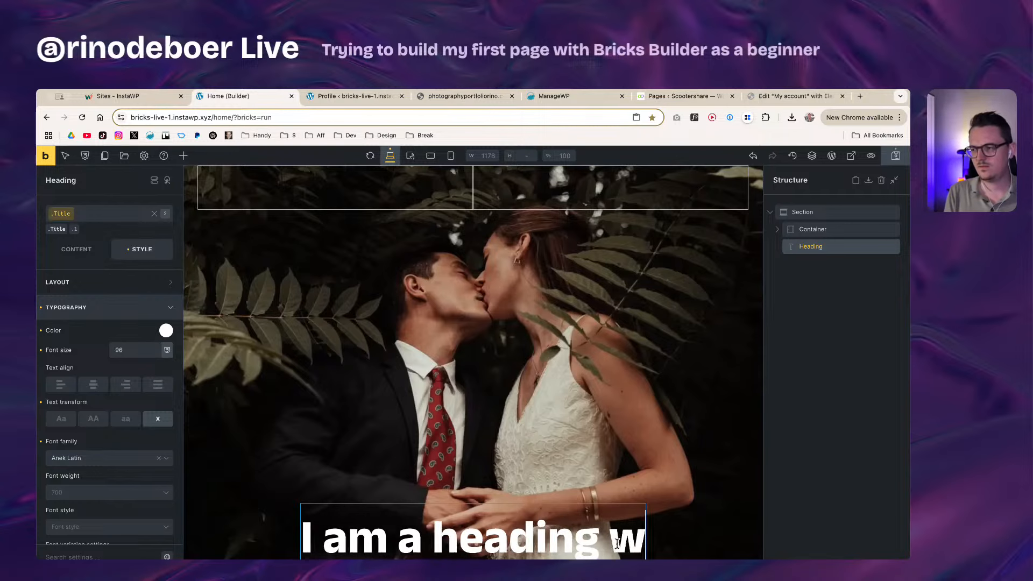
type("hich is one")
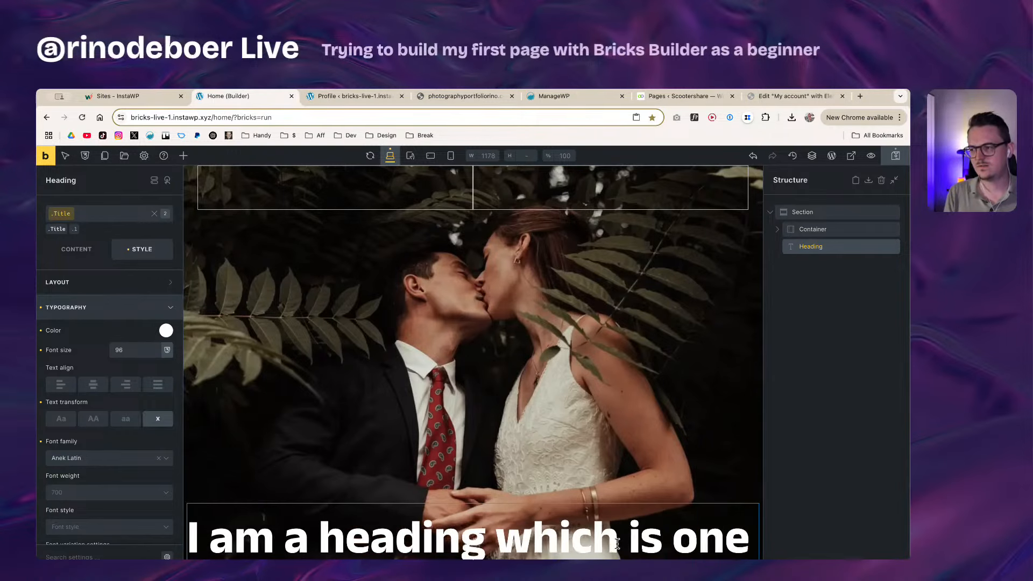
key("BackSpace")
type("two rows")
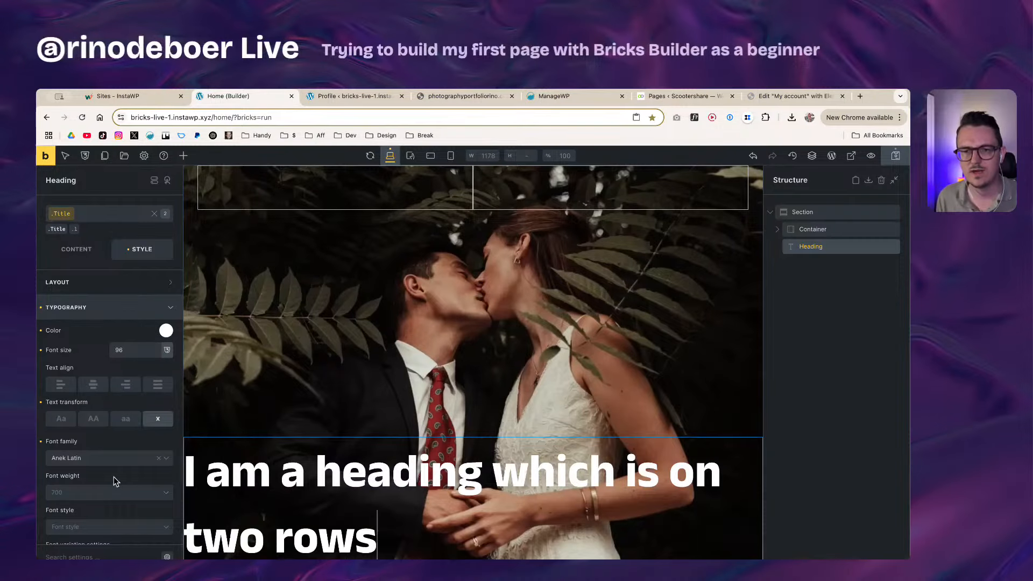
Step: Replace the auto line height with 140%, then step it down with arrow keys to 100%
scroll(114, 481, "down", 3)
scroll(114, 480, "down", 3)
left_click(129, 402)
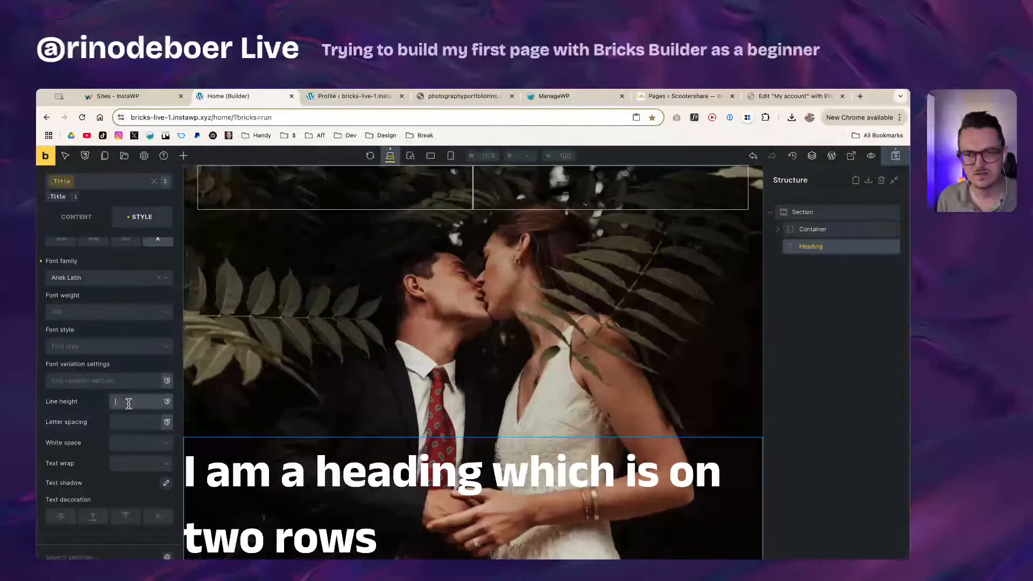
key("super+a")
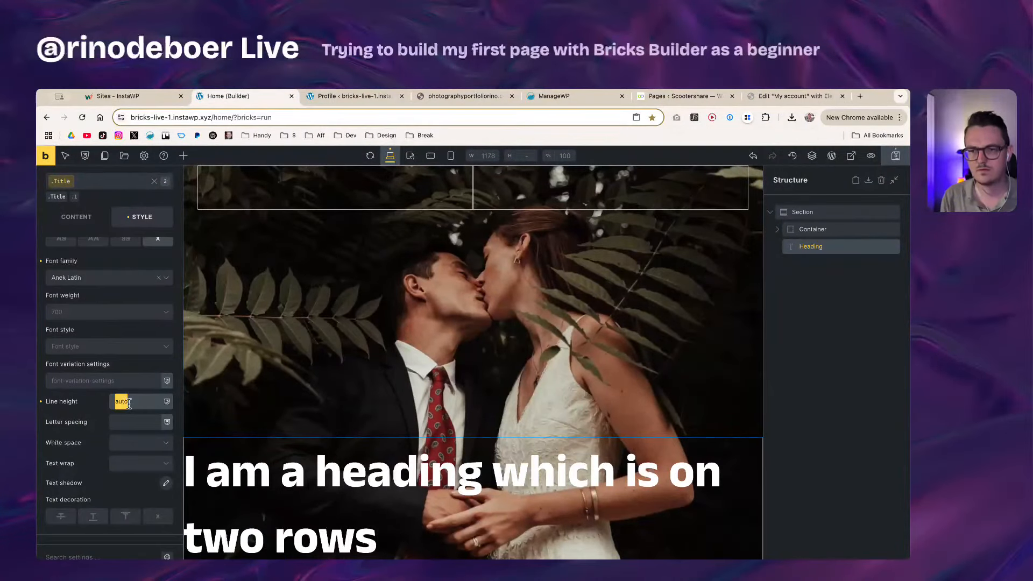
key("BackSpace")
type("140%")
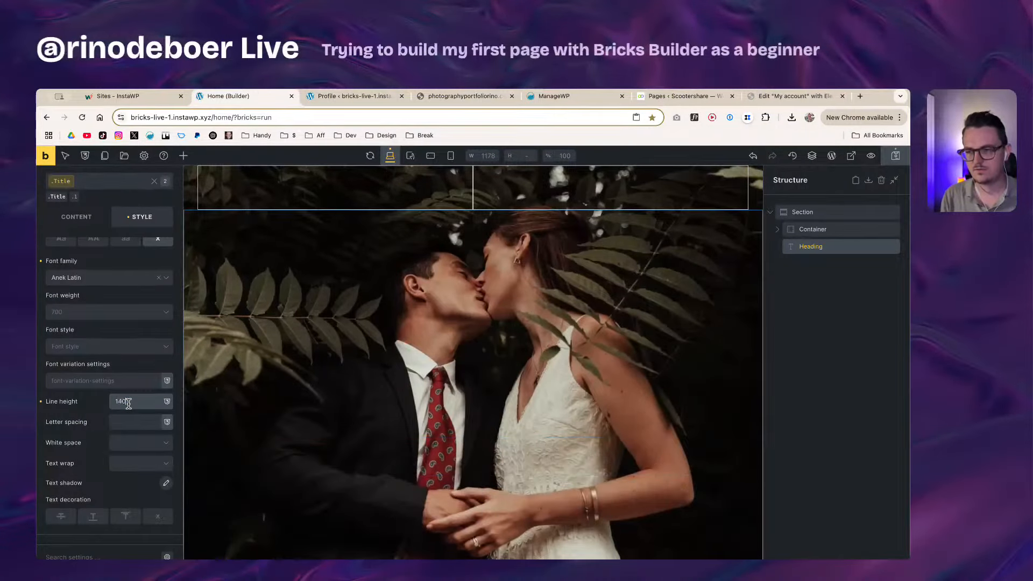
key("Down")
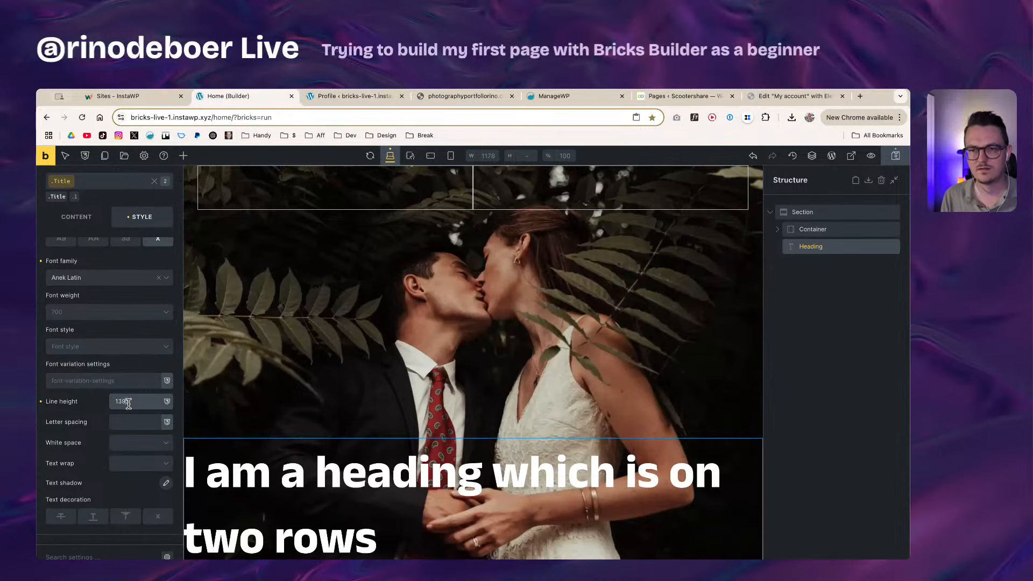
key("Down")
key("Down")
key("Down")
key("Down")
key("Down")
key("Down")
key("Down")
key("Down")
key("Down")
key("Down")
key("Down")
key("Down")
key("Down")
key("Down")
key("Down")
key("Down")
key("Down")
key("Down")
key("Down")
key("Down")
key("Down")
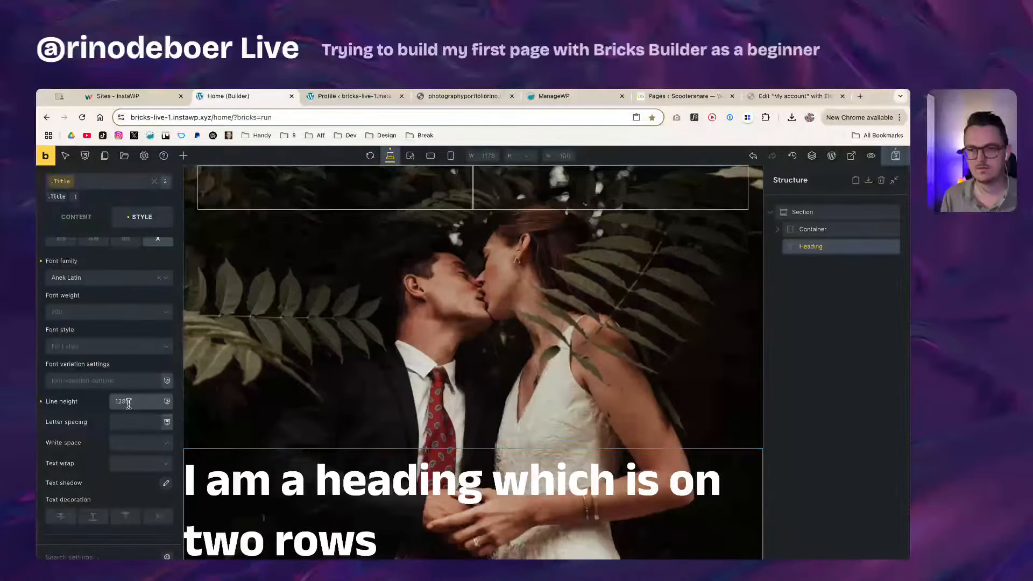
key("Down")
key("Down")
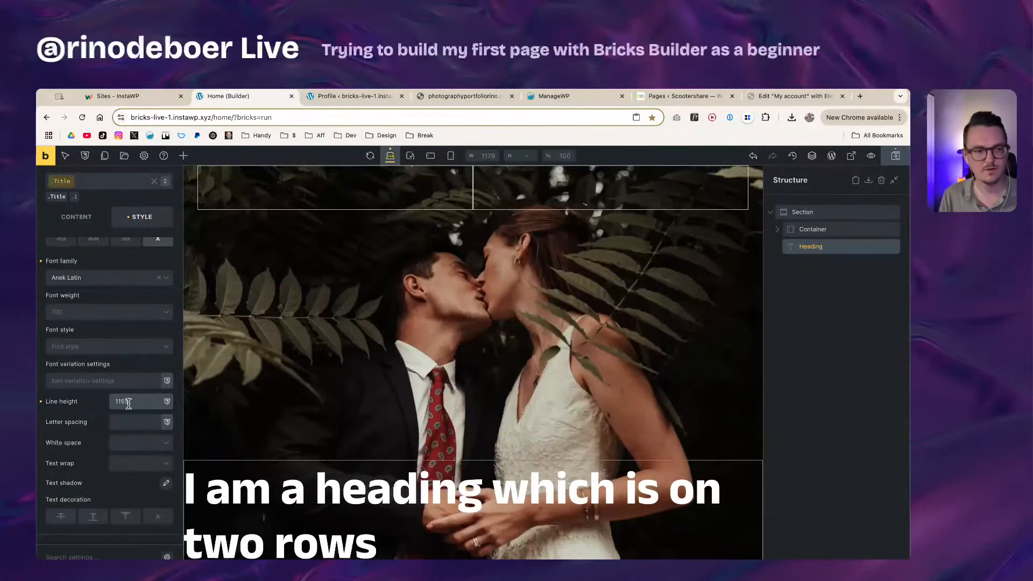
key("Down")
key("Down")
key("Down")
key("Down")
key("Down")
key("Down")
key("Down")
key("Down")
key("Down")
key("Down")
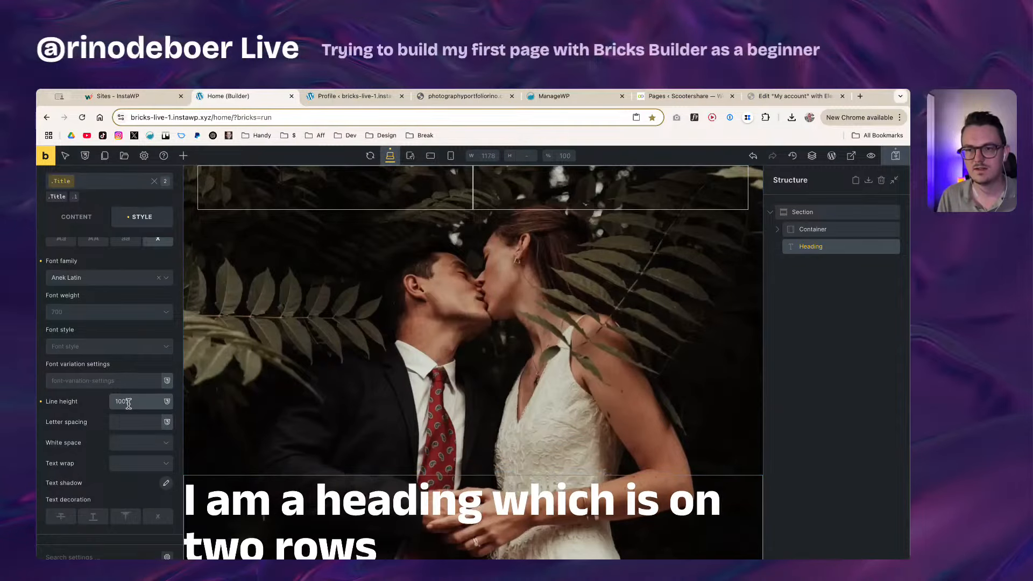
left_click(791, 96)
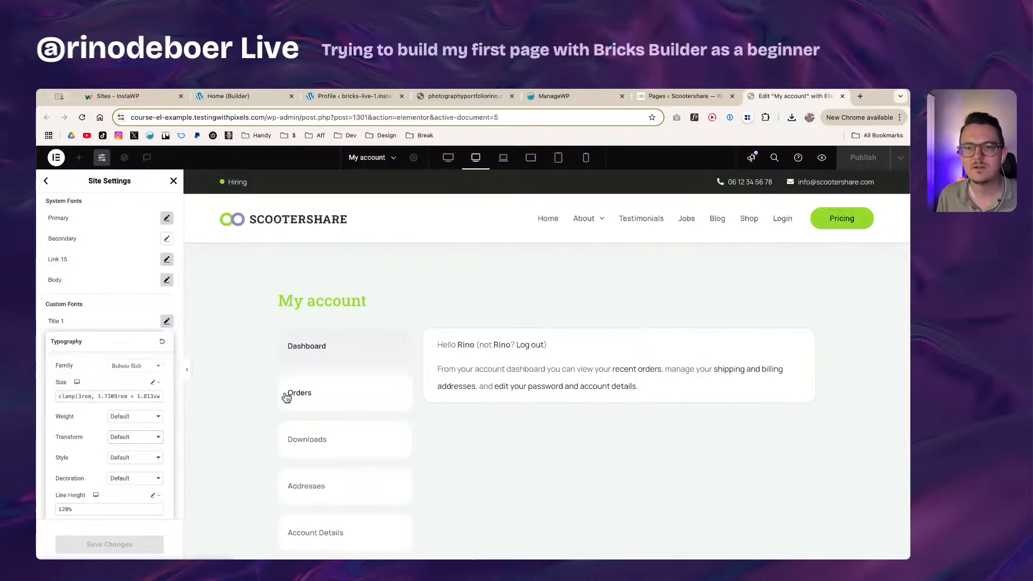
Step: Look at Elementor's Title 1 Line Height of 120%, then return to the Bricks Home tab
scroll(82, 410, "down", 1)
left_click(79, 490)
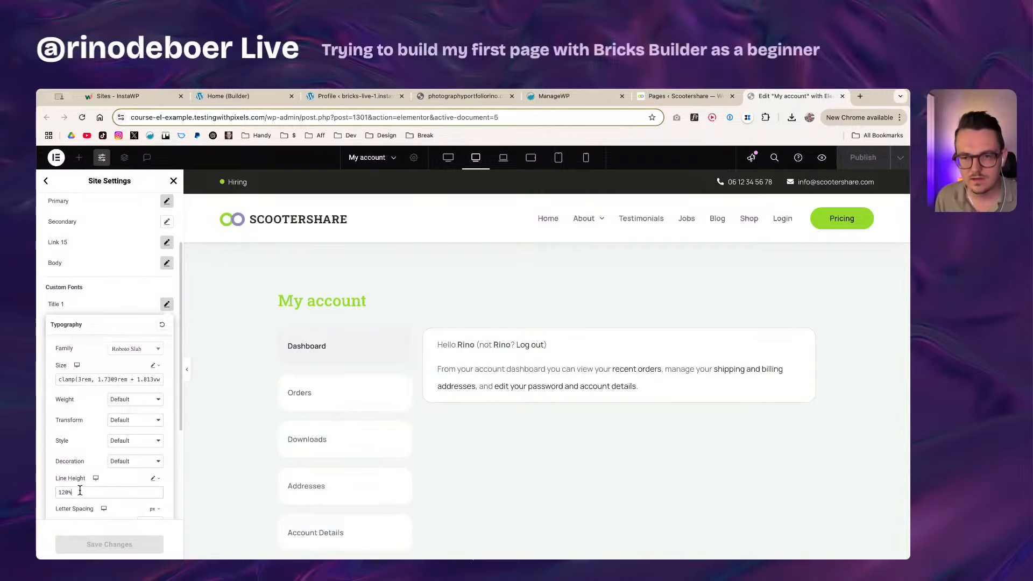
scroll(68, 485, "down", 1)
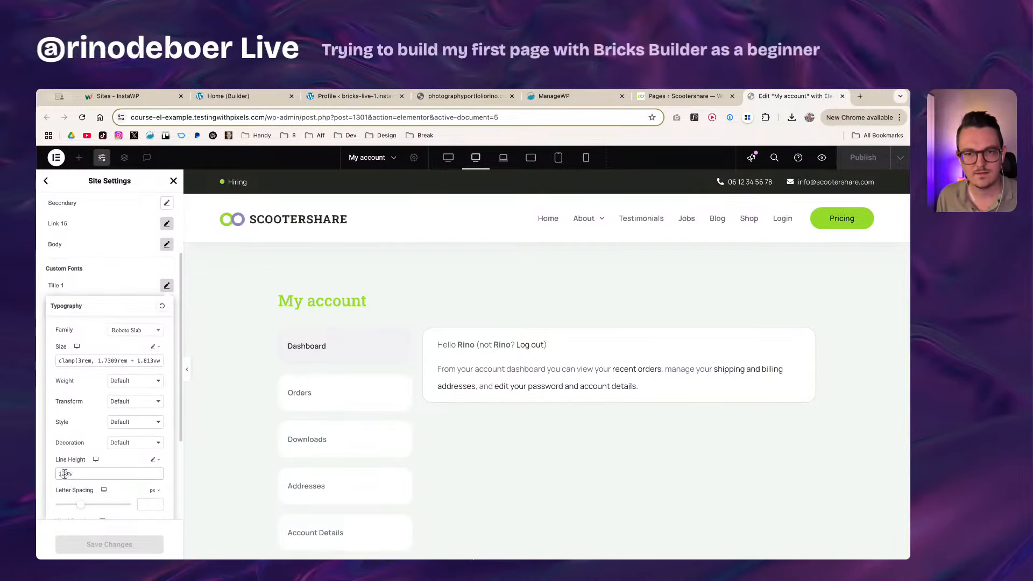
left_click(272, 100)
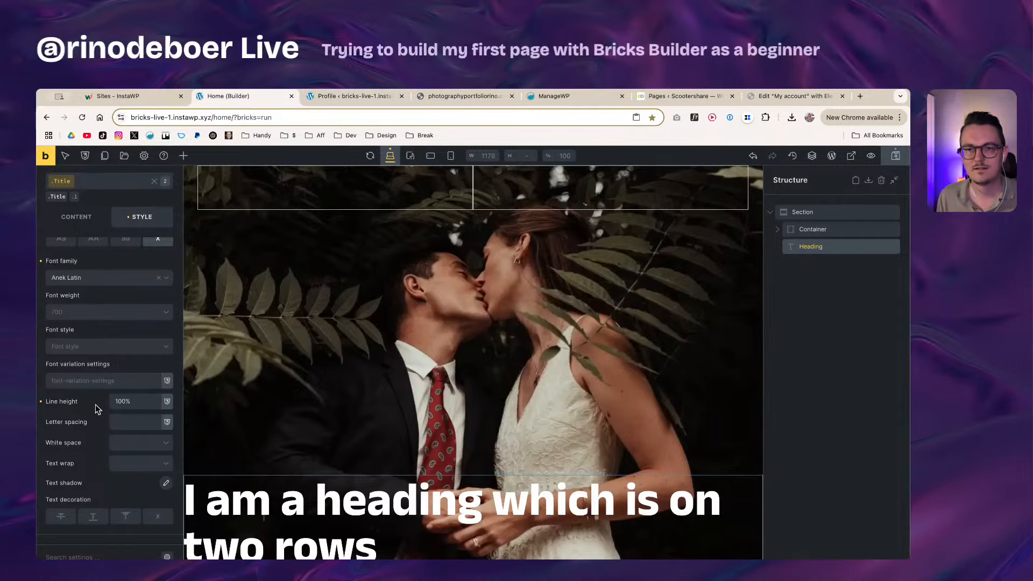
Step: Try 10px letter spacing, then pre, nowrap and pre-line white space on the heading
left_click(129, 423)
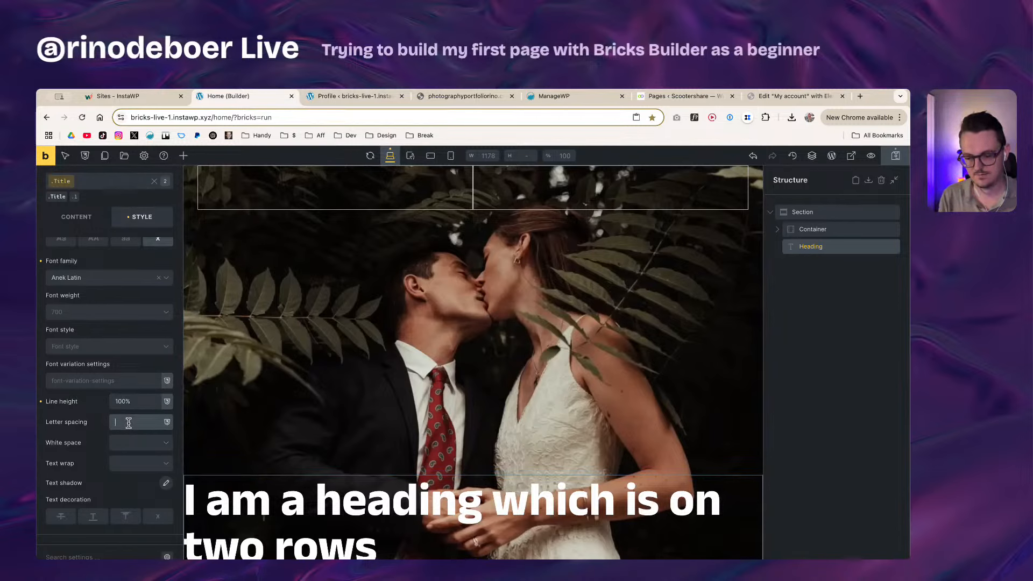
type("10px")
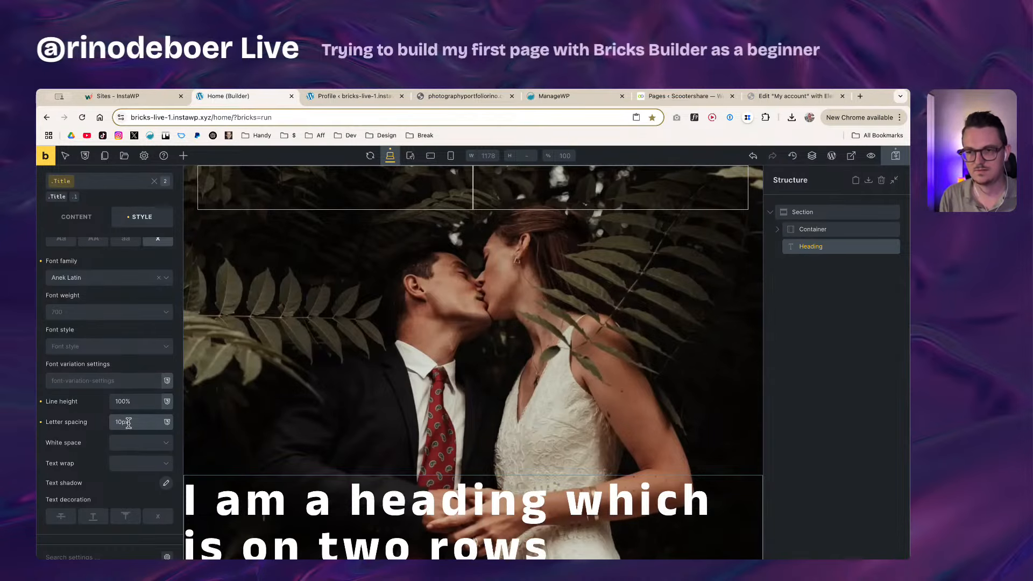
key("BackSpace")
key("BackSpace")
key("BackSpace")
key("BackSpace")
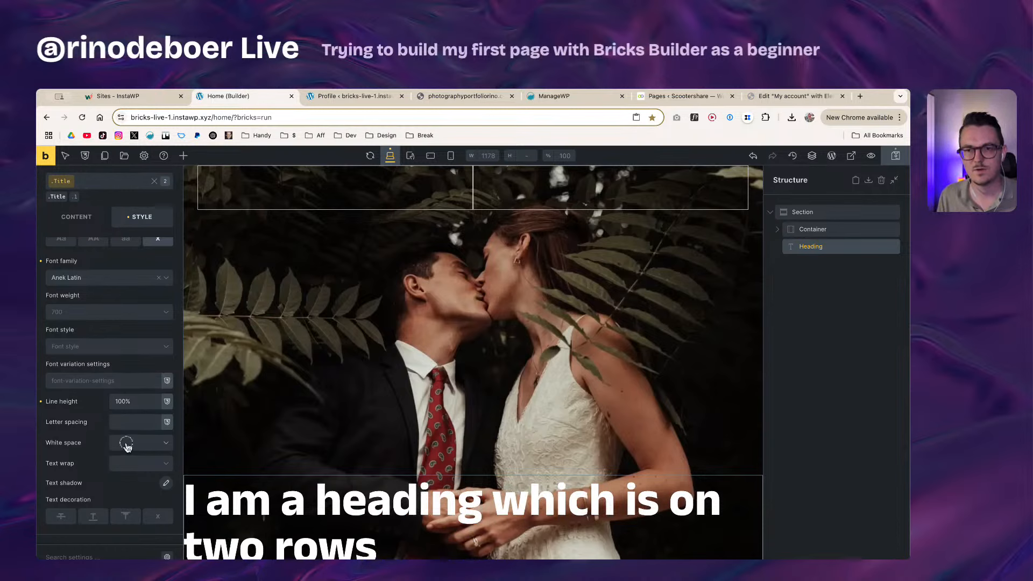
left_click(127, 443)
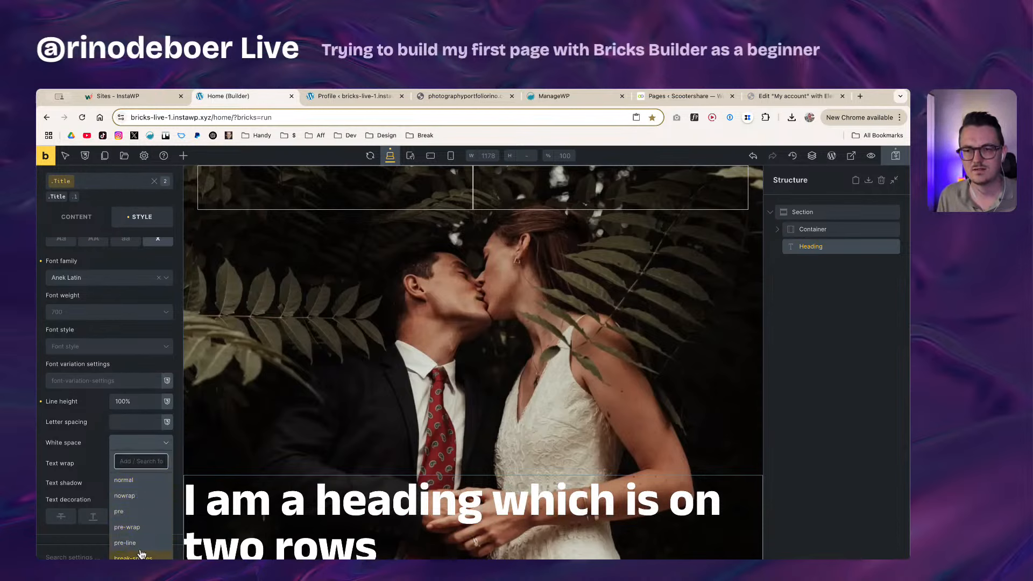
left_click(146, 514)
left_click(123, 442)
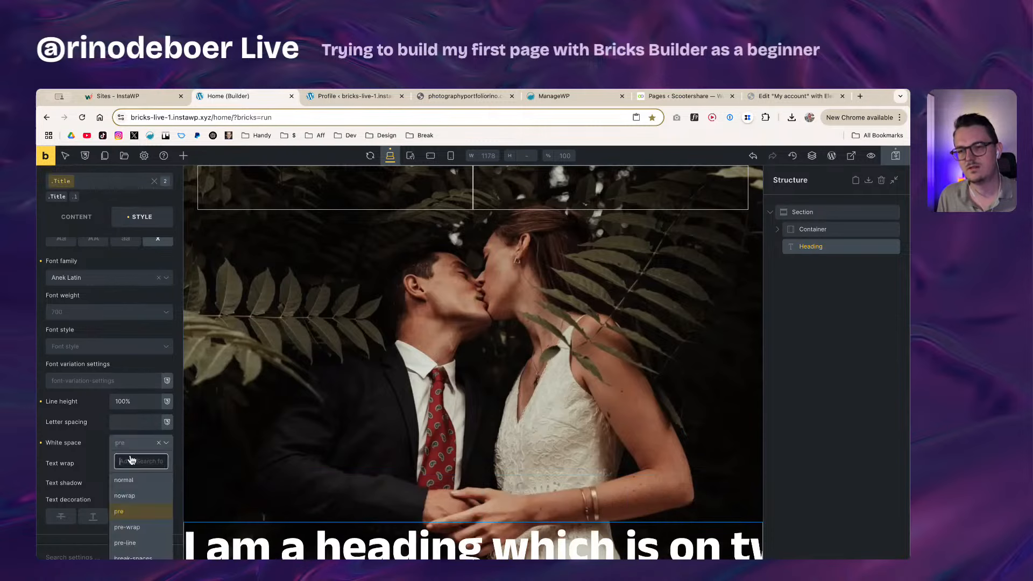
left_click(137, 495)
left_click(136, 442)
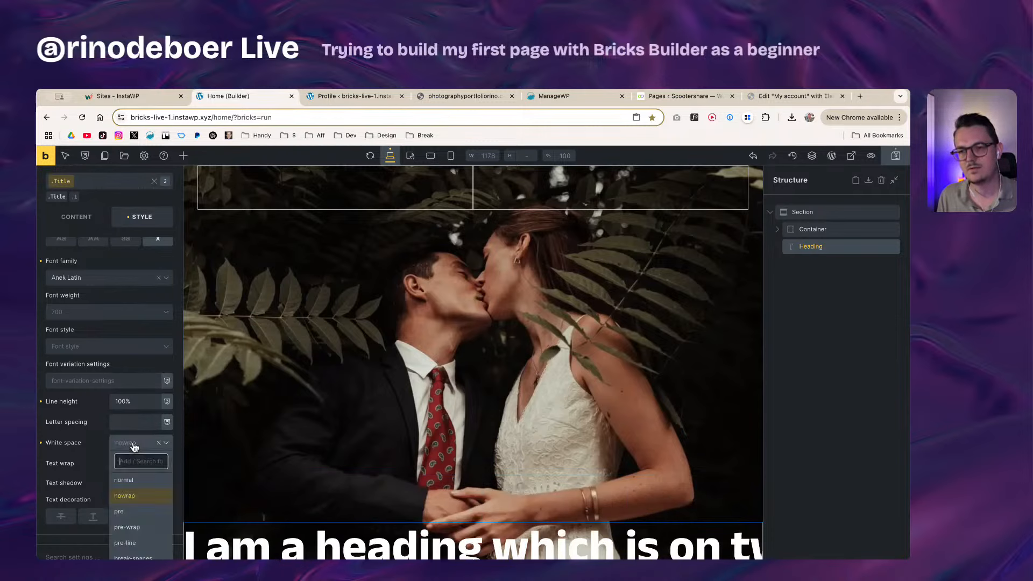
left_click(134, 543)
Step: Try pre-wrap and break-spaces white space, then clear the heading's white space setting
left_click(140, 444)
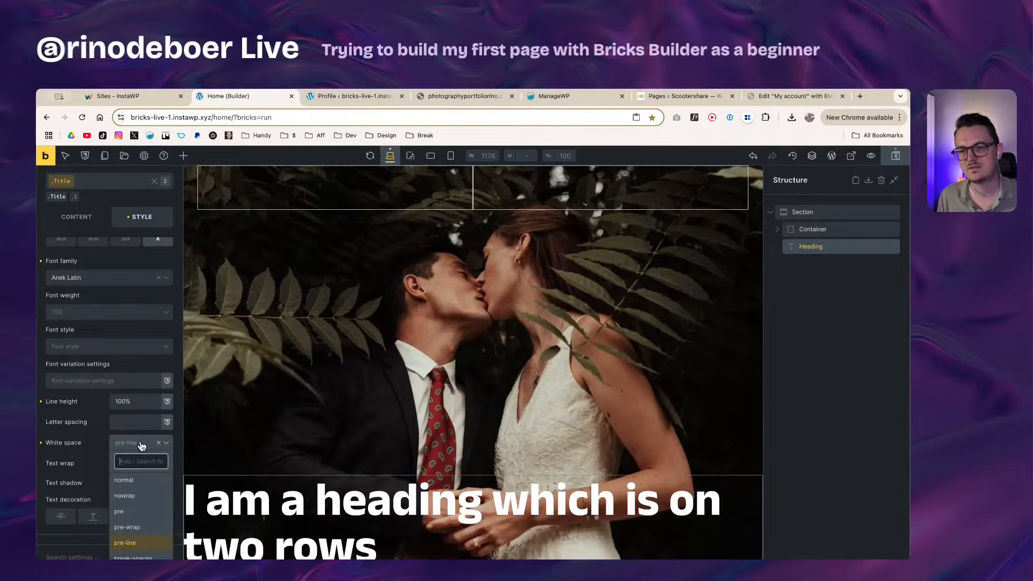
left_click(135, 527)
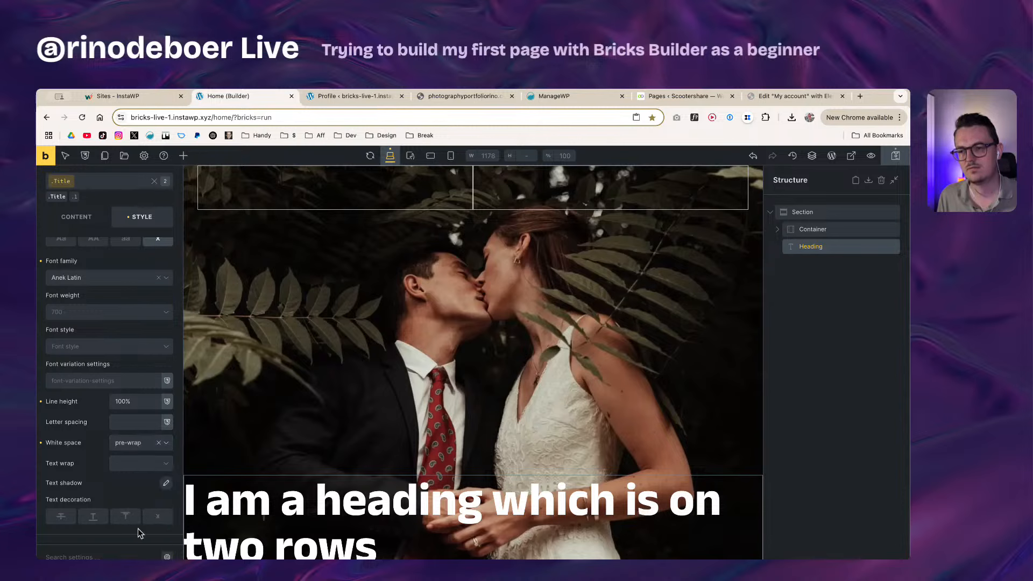
left_click(134, 446)
left_click(133, 557)
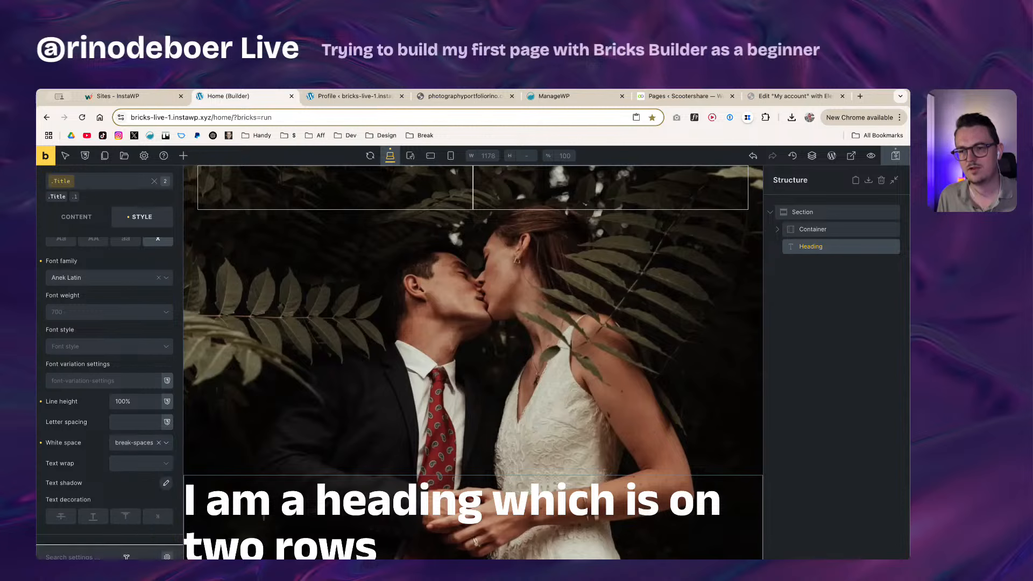
left_click(136, 447)
left_click(137, 447)
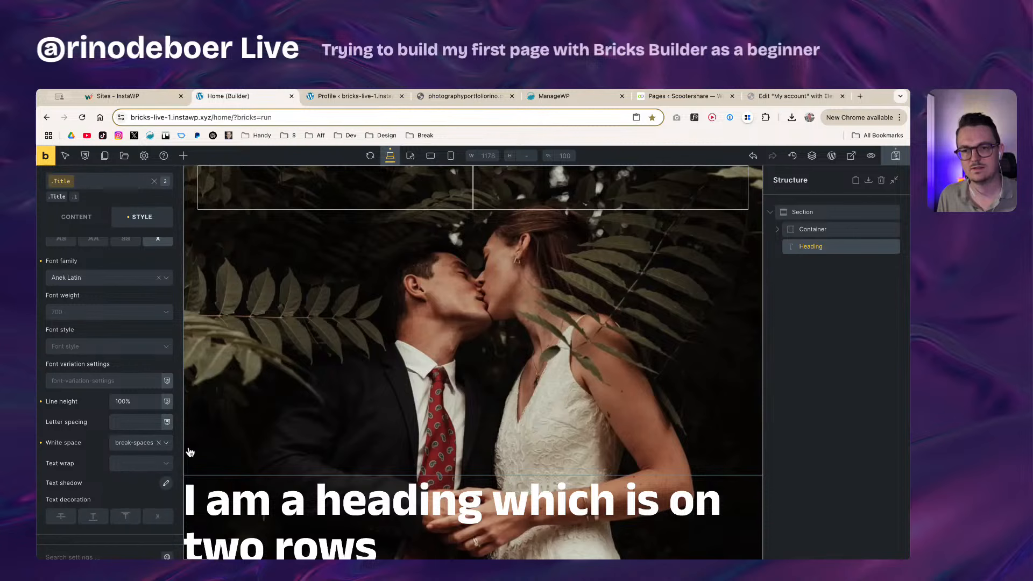
left_click(159, 442)
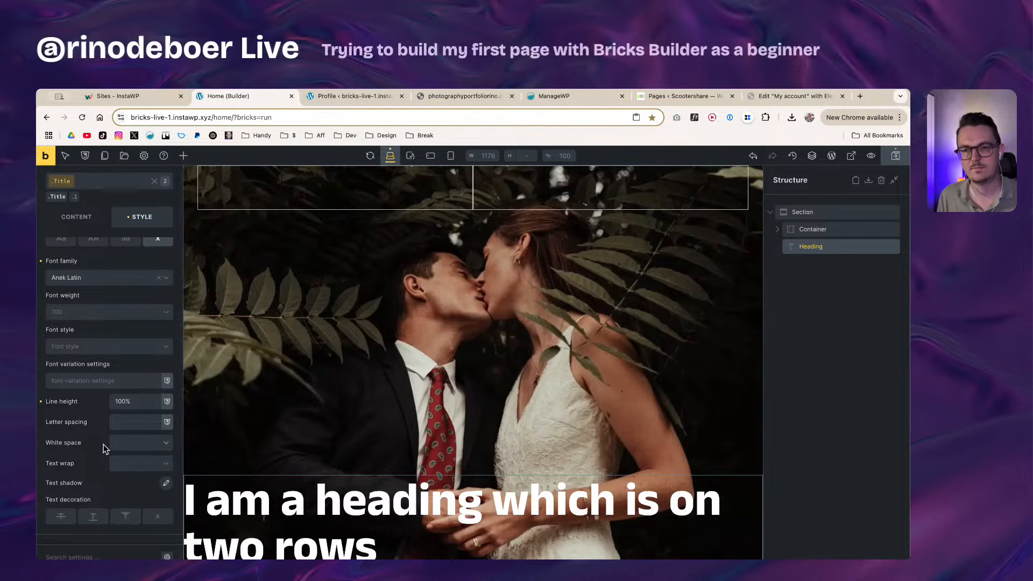
Step: Try wrap and nowrap text wrapping plus a strikethrough, leaving both cleared
left_click(118, 465)
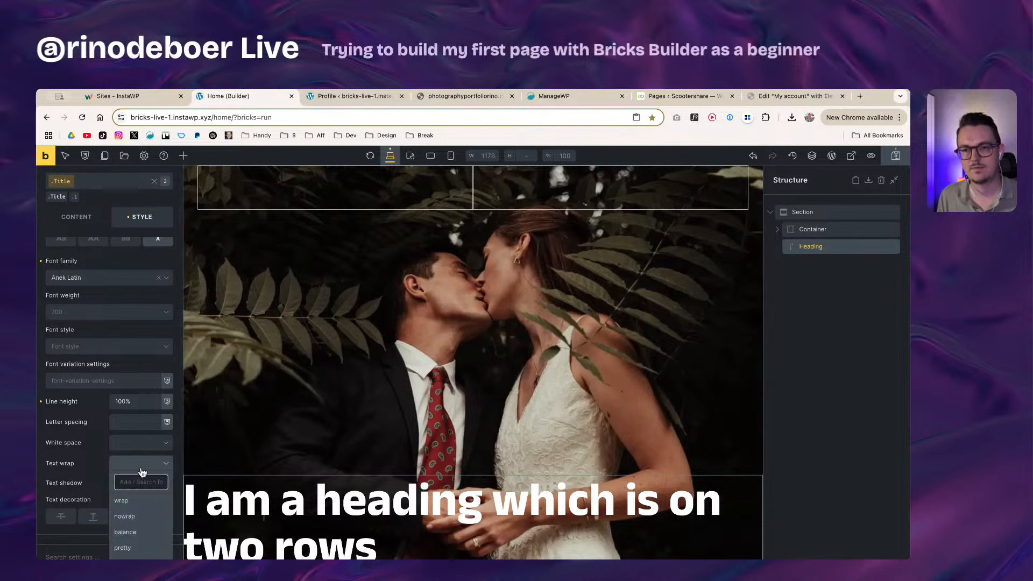
left_click(140, 496)
left_click(138, 465)
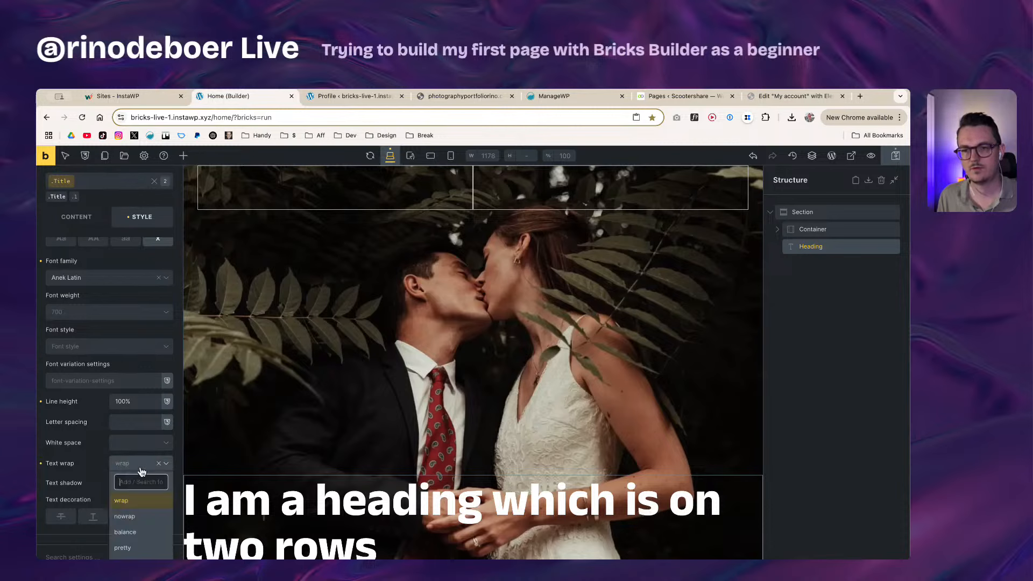
left_click(136, 508)
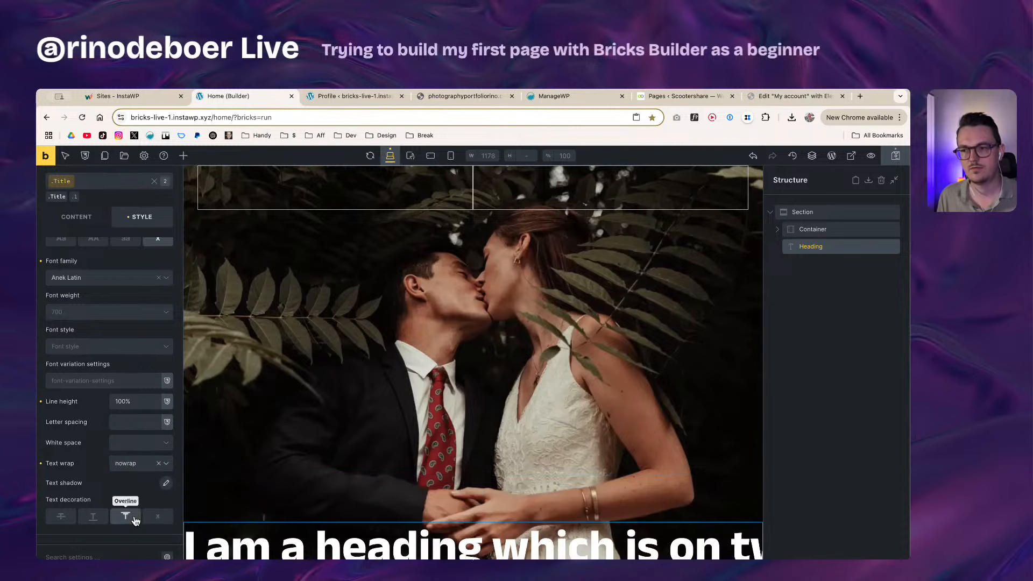
left_click(132, 463)
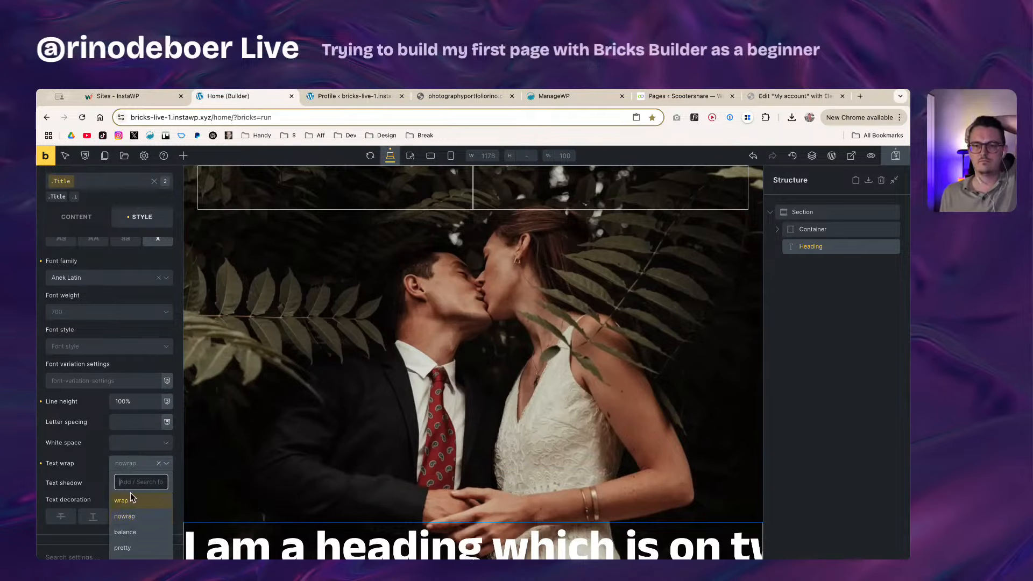
scroll(135, 505, "up", 1)
left_click(159, 484)
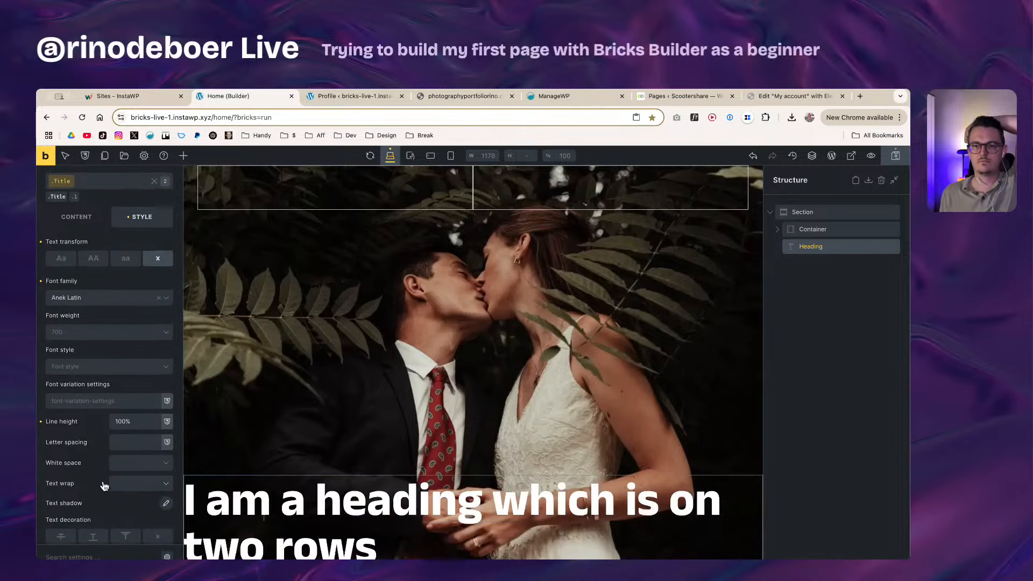
scroll(95, 481, "down", 3)
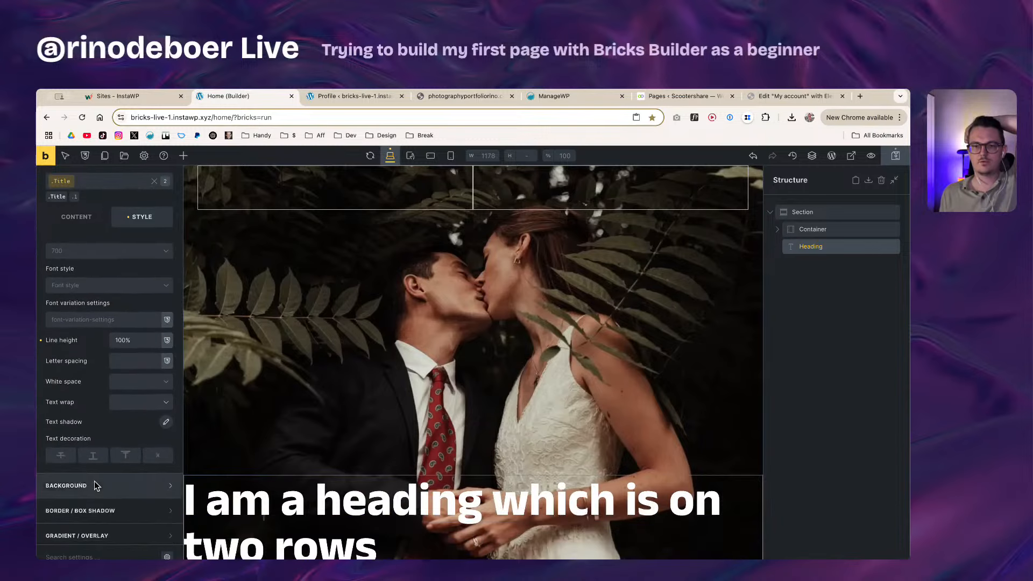
left_click(72, 462)
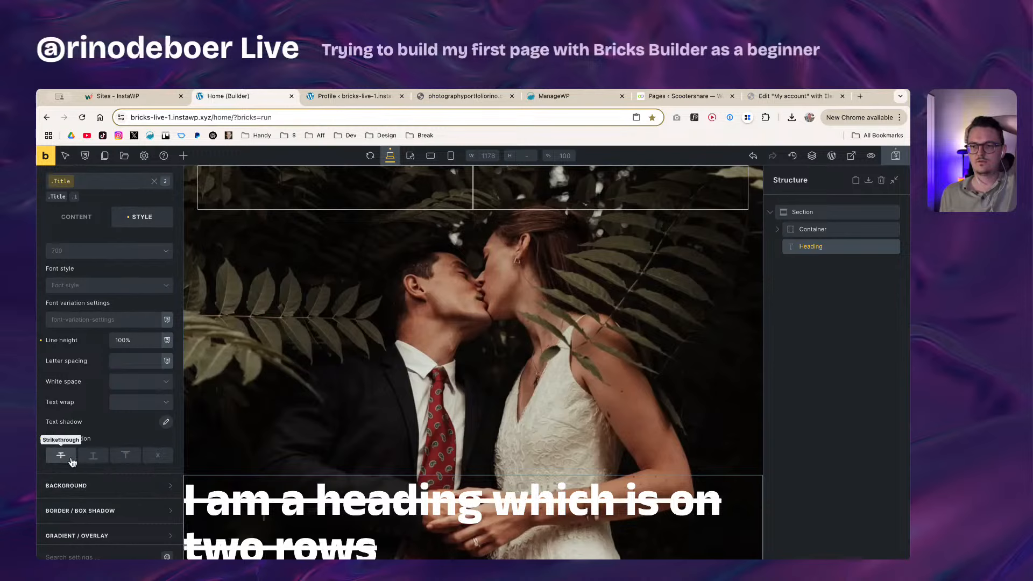
left_click(64, 456)
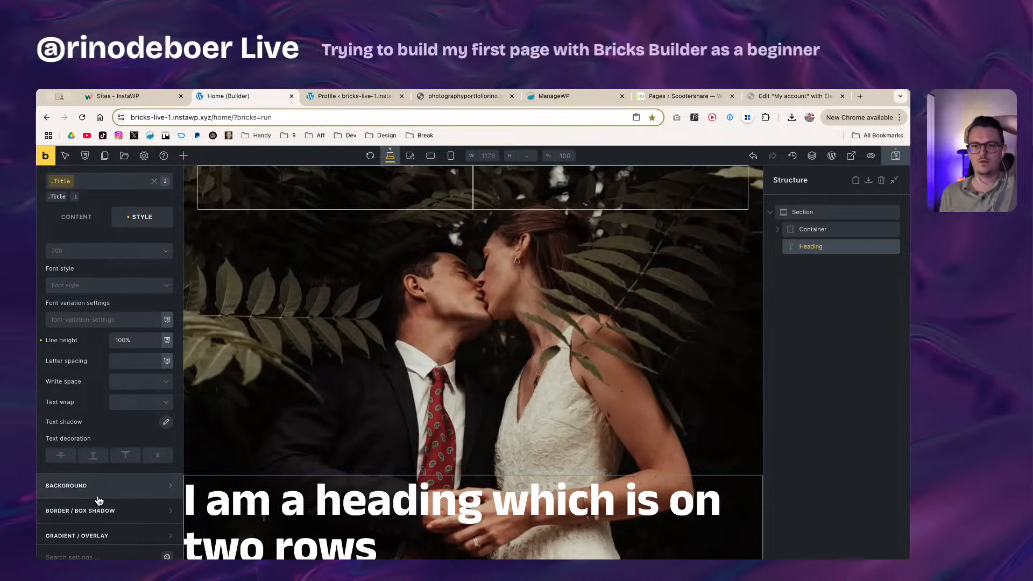
scroll(98, 501, "up", 1)
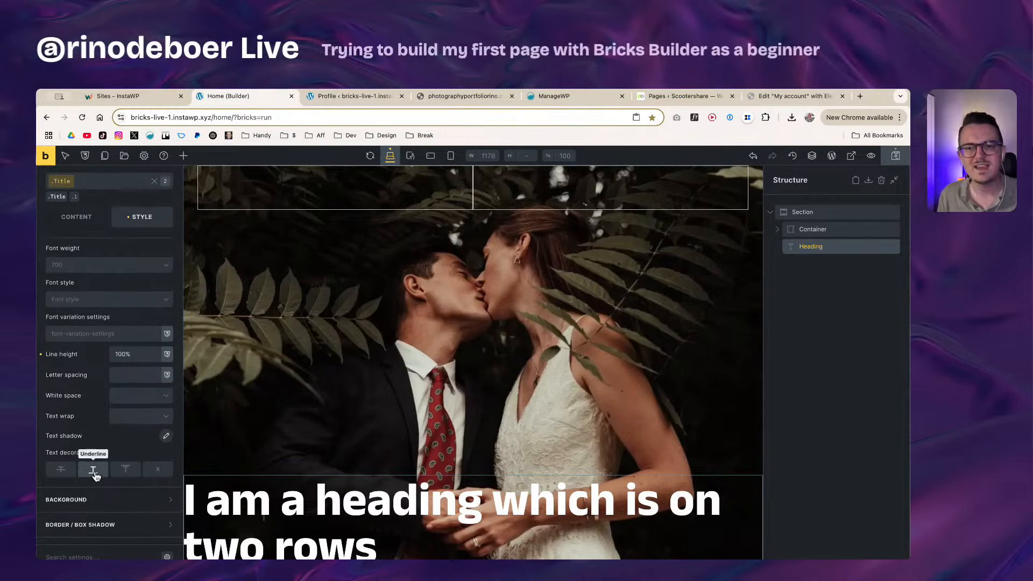
scroll(92, 480, "up", 5)
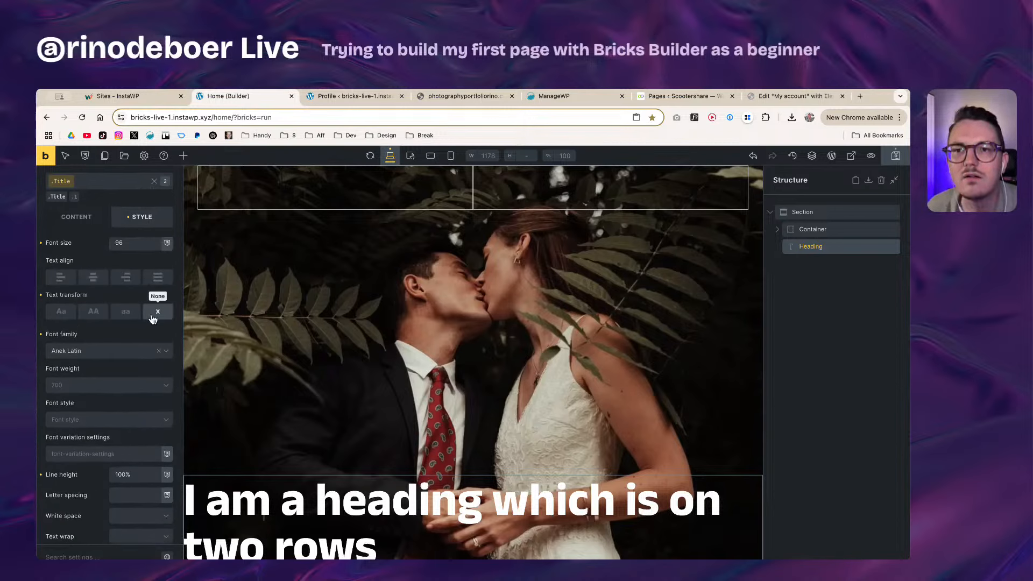
Step: Check Elementor's Title 1 text decoration options, keep the default, and return to Bricks
left_click(797, 95)
scroll(81, 414, "down", 1)
scroll(80, 417, "down", 1)
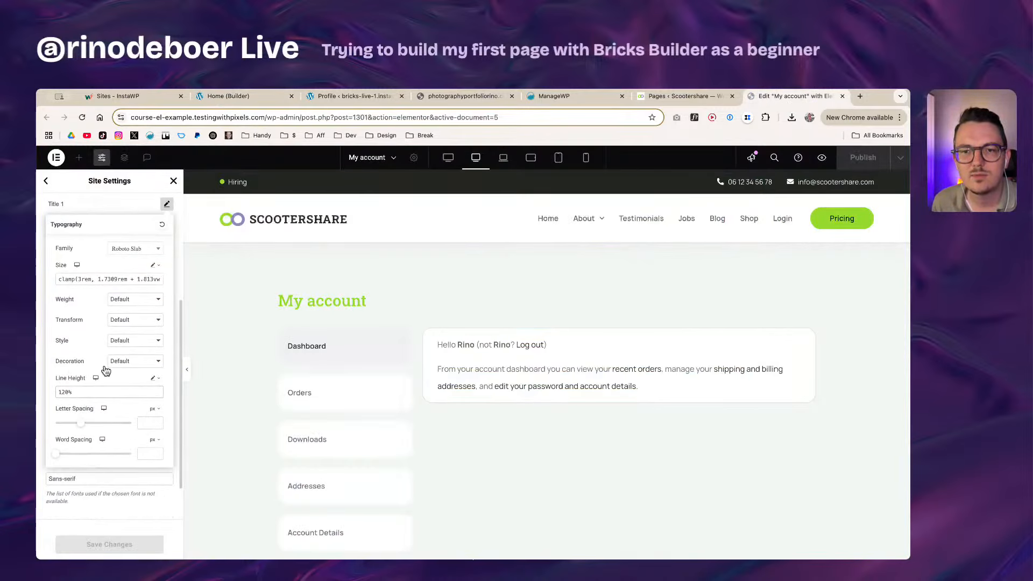
left_click(128, 363)
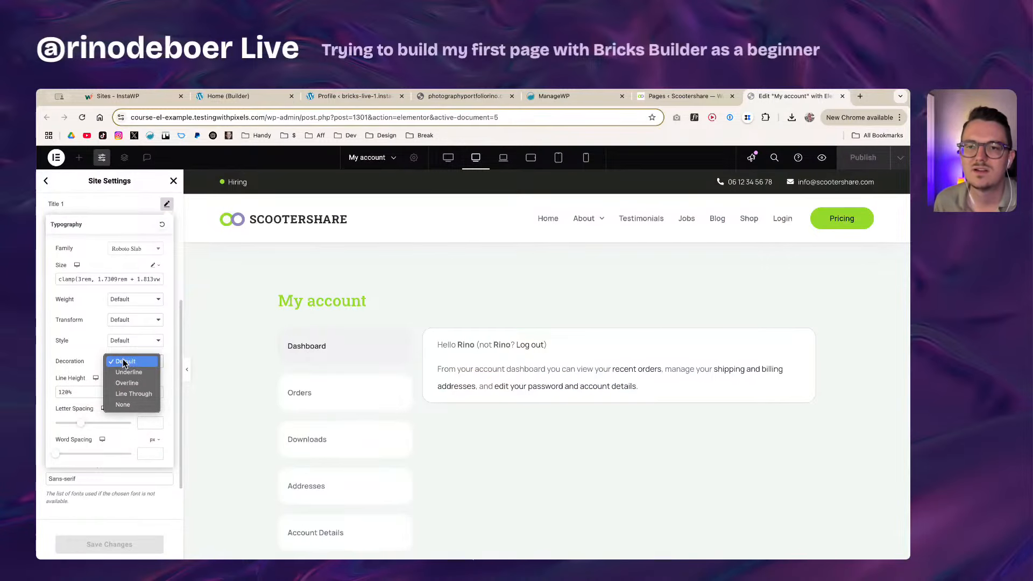
left_click(123, 362)
left_click(257, 101)
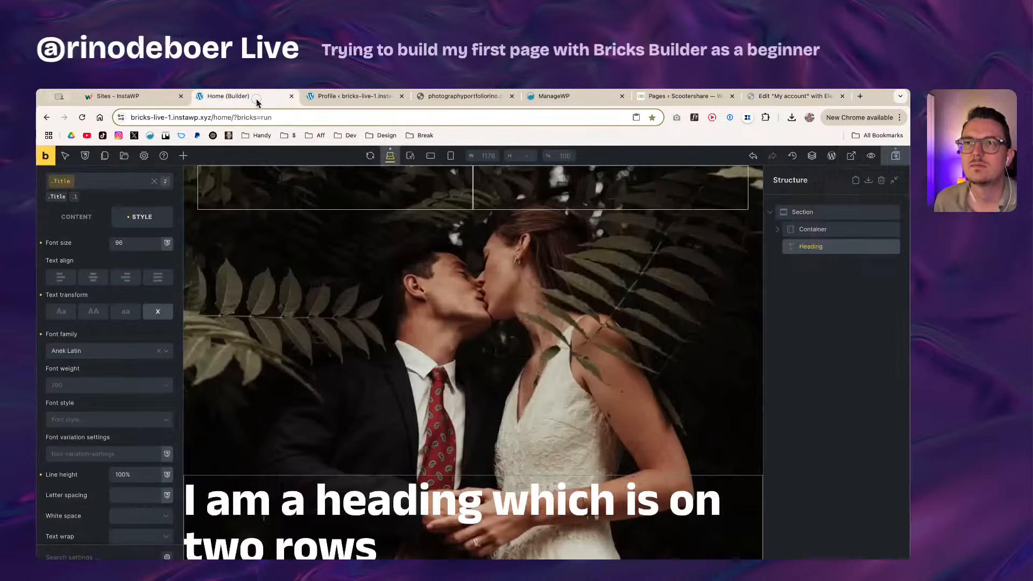
Step: Set the heading's text alignment to Center in Style > Typography
scroll(69, 438, "down", 5)
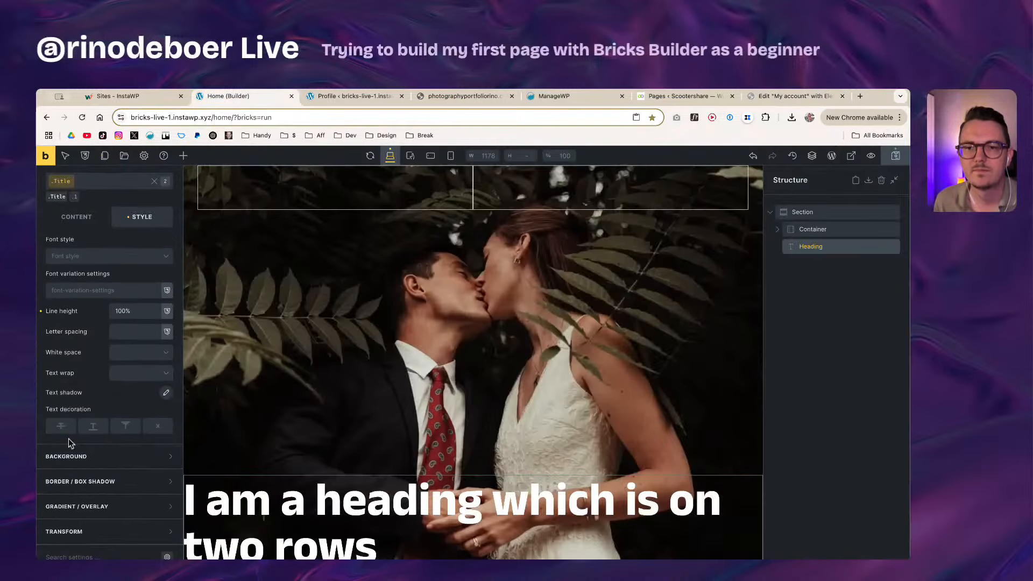
scroll(73, 438, "up", 3)
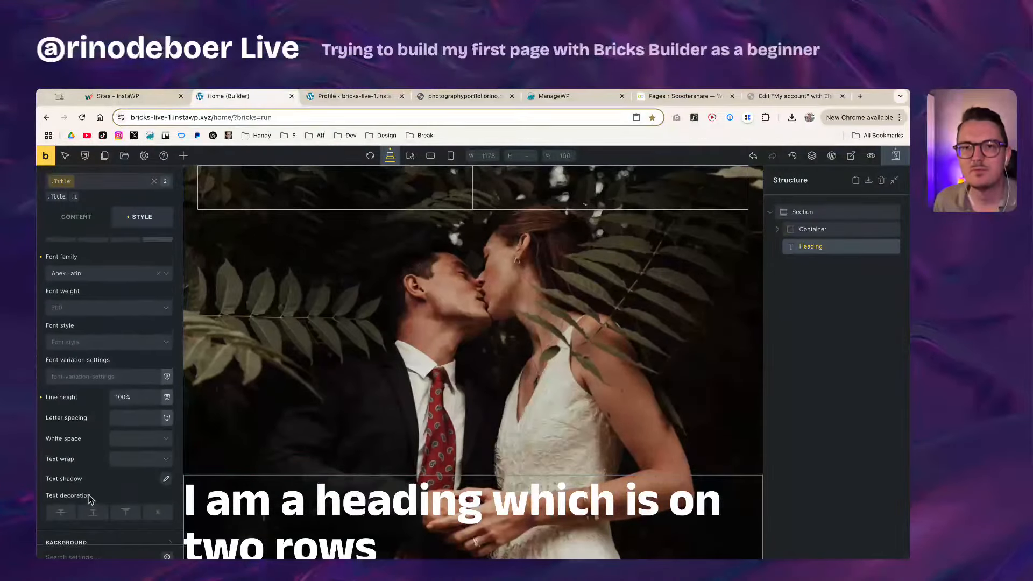
scroll(102, 420, "down", 3)
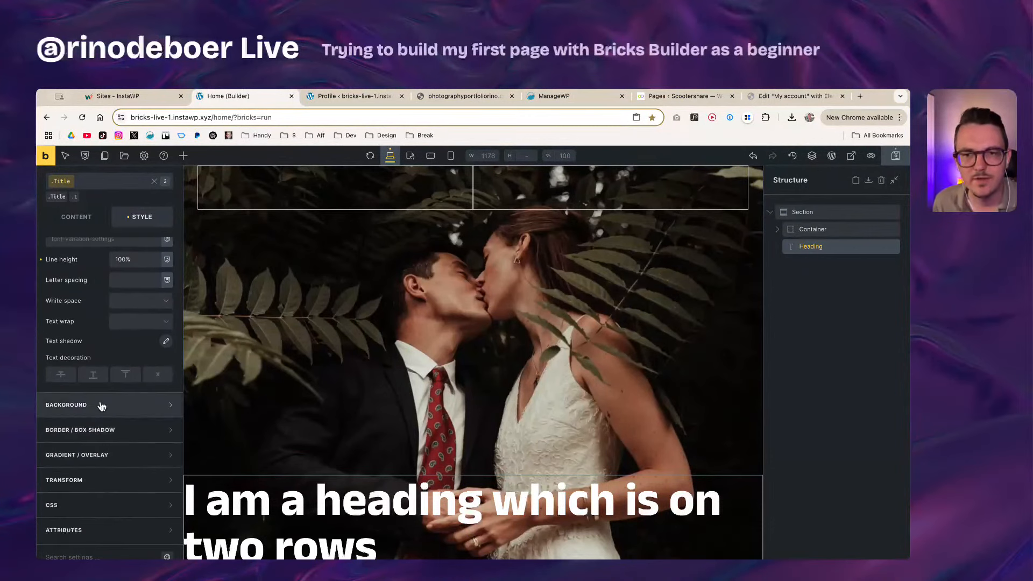
scroll(102, 406, "down", 1)
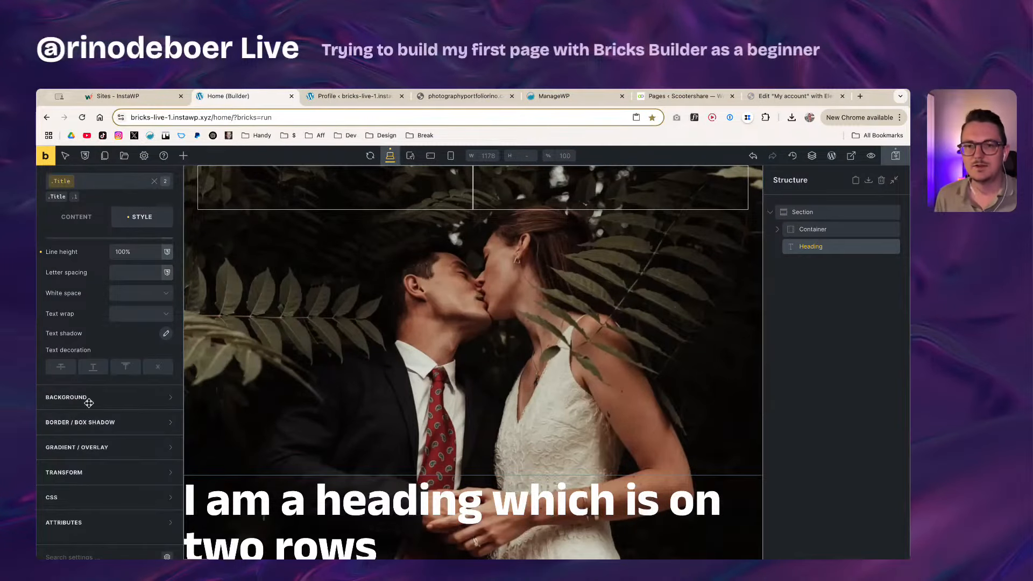
scroll(83, 371, "up", 8)
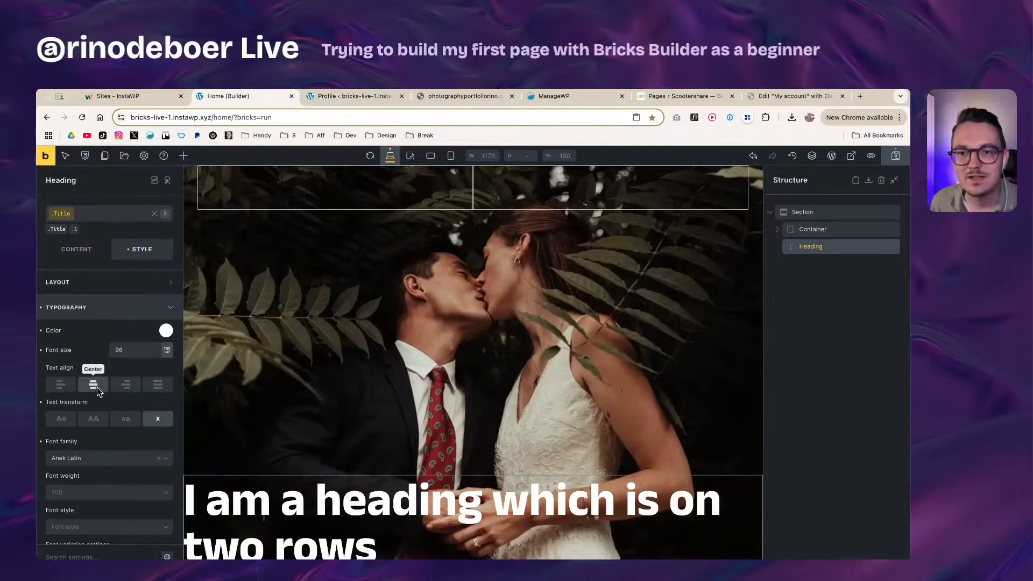
right_click(98, 391)
left_click(95, 388)
left_click(95, 388)
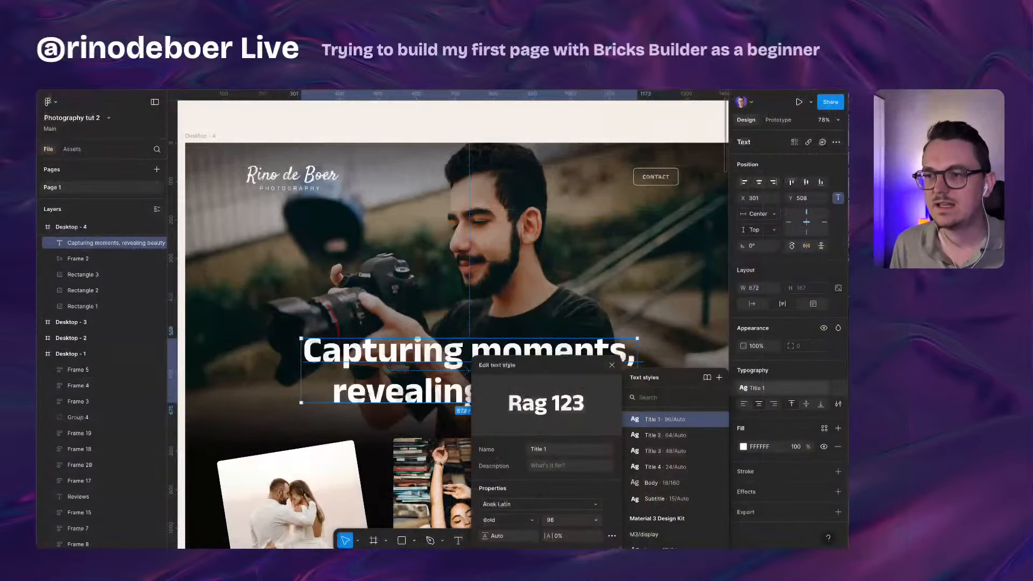
Step: Copy the 'Capturing moments, revealing beauty' heading from Figma and select the whole Bricks heading text
double_click(417, 380)
key("super+c")
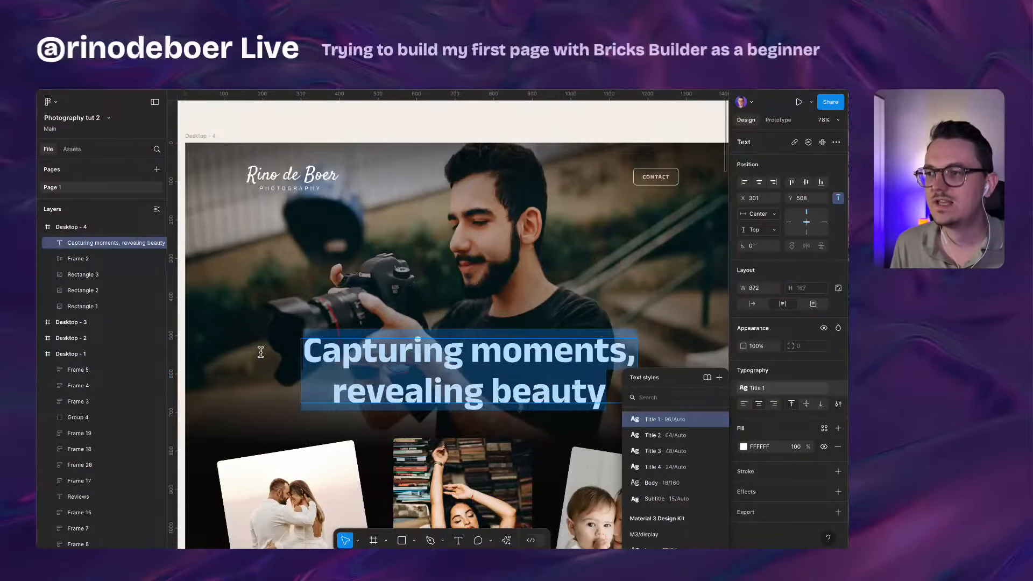
key("Escape")
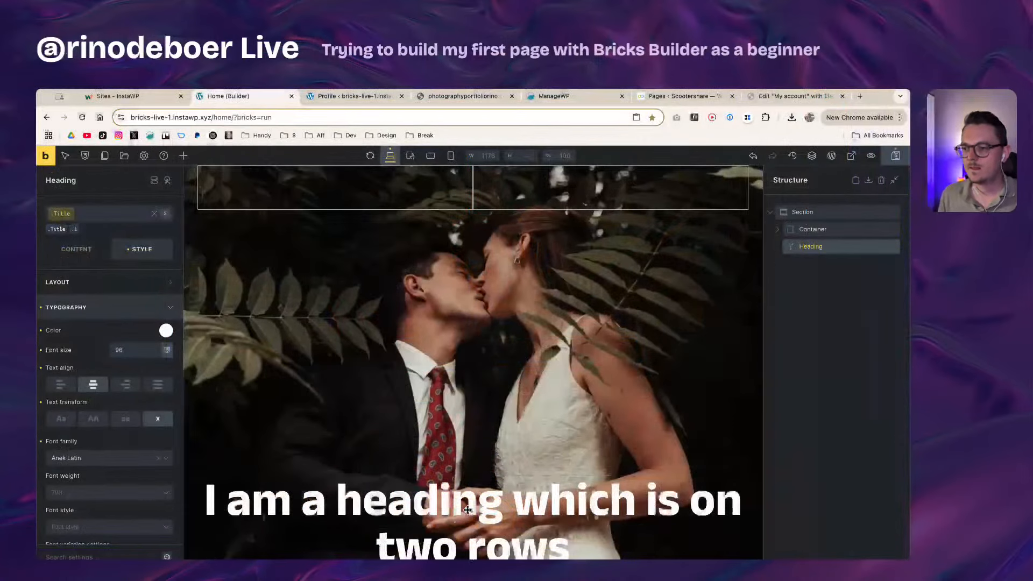
triple_click(467, 510)
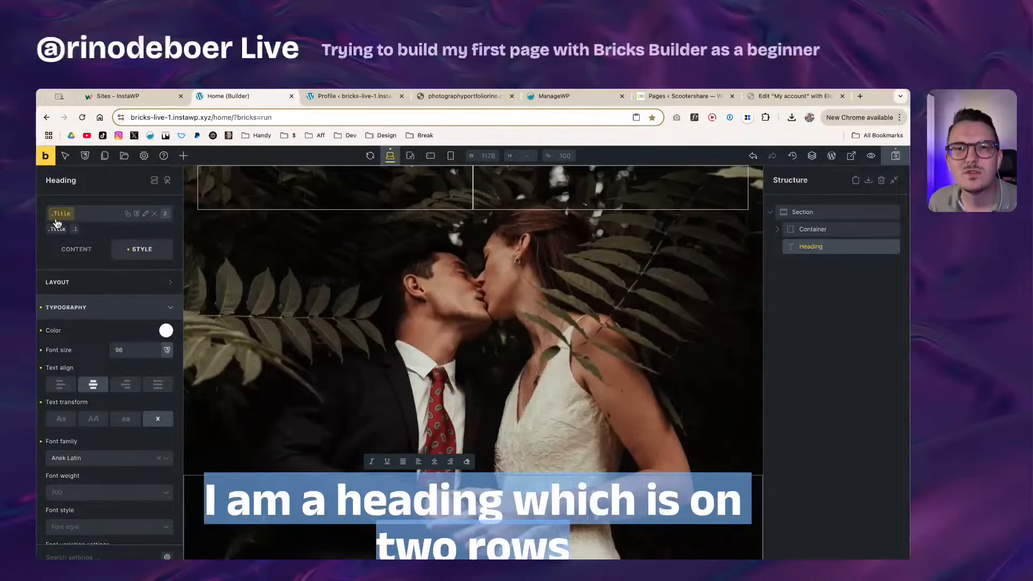
Step: Toggle the .Title class chip on and off, leaving it deactivated
left_click(92, 267)
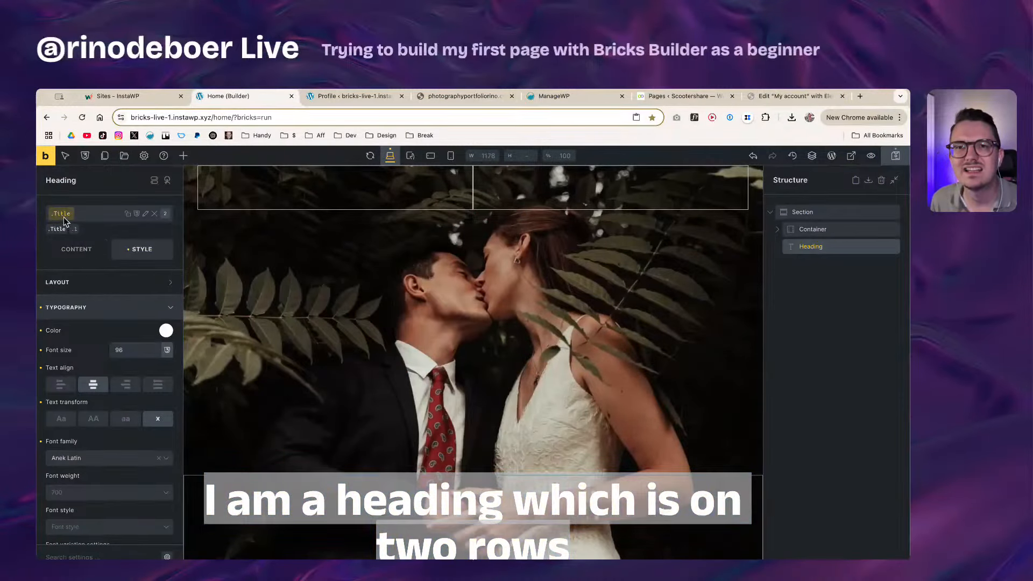
left_click(62, 216)
left_click(63, 217)
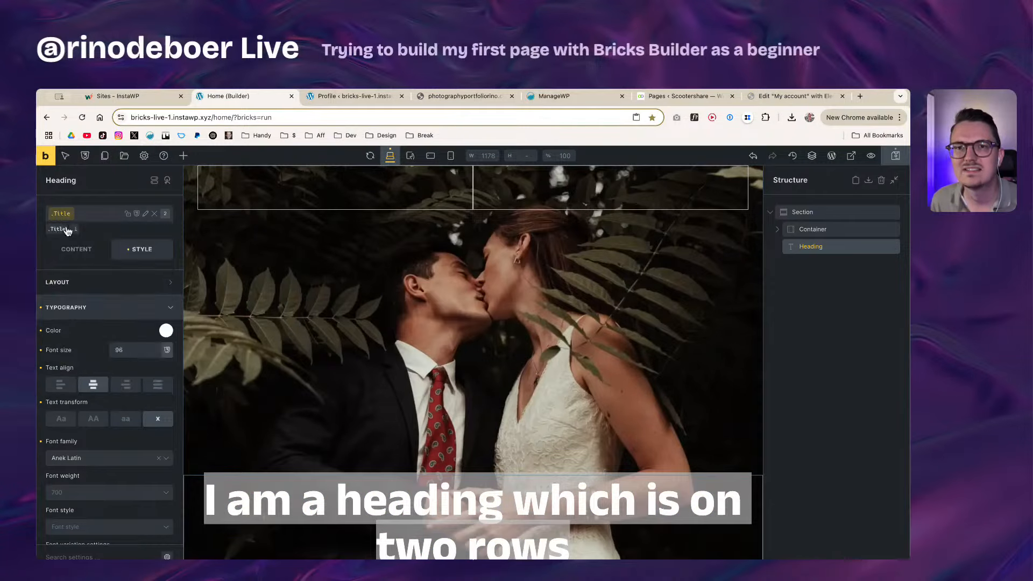
left_click(57, 231)
left_click(56, 231)
left_click(59, 214)
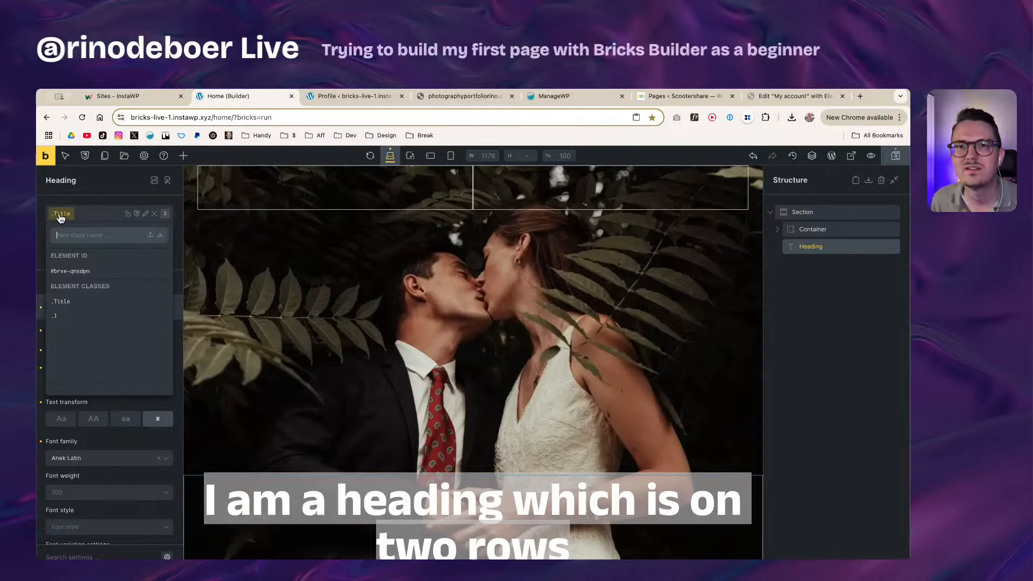
left_click(58, 215)
left_click(154, 214)
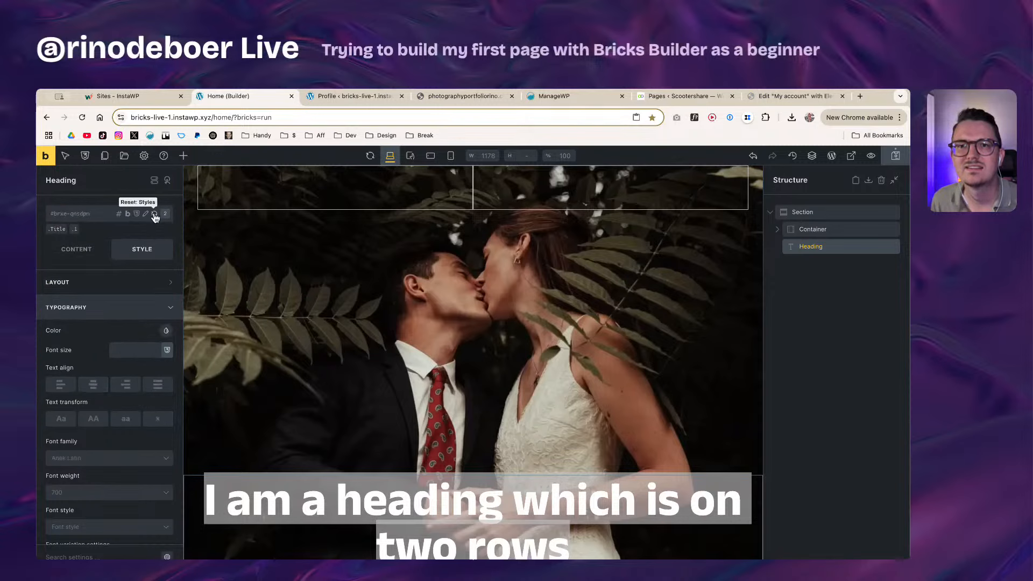
Step: Paste 'Capturing moments, revealing beauty' over the text in the heading's Content field
left_click(89, 249)
triple_click(96, 280)
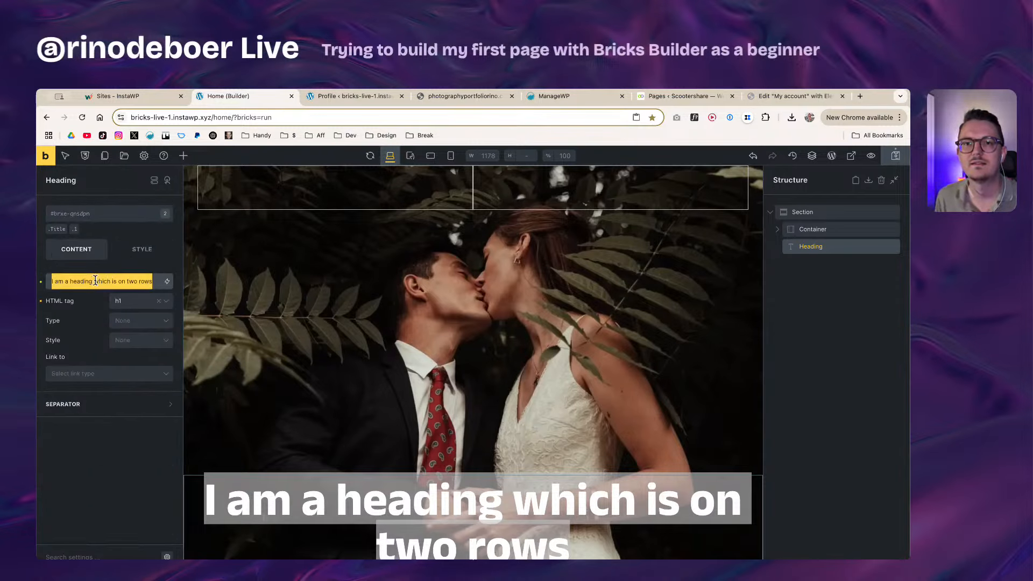
key("super+v")
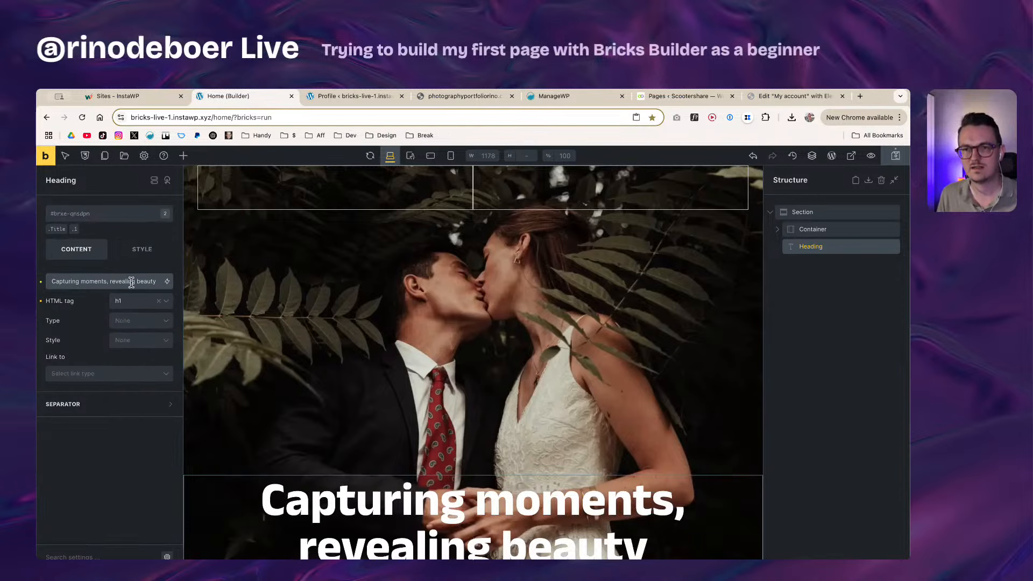
left_click(97, 301)
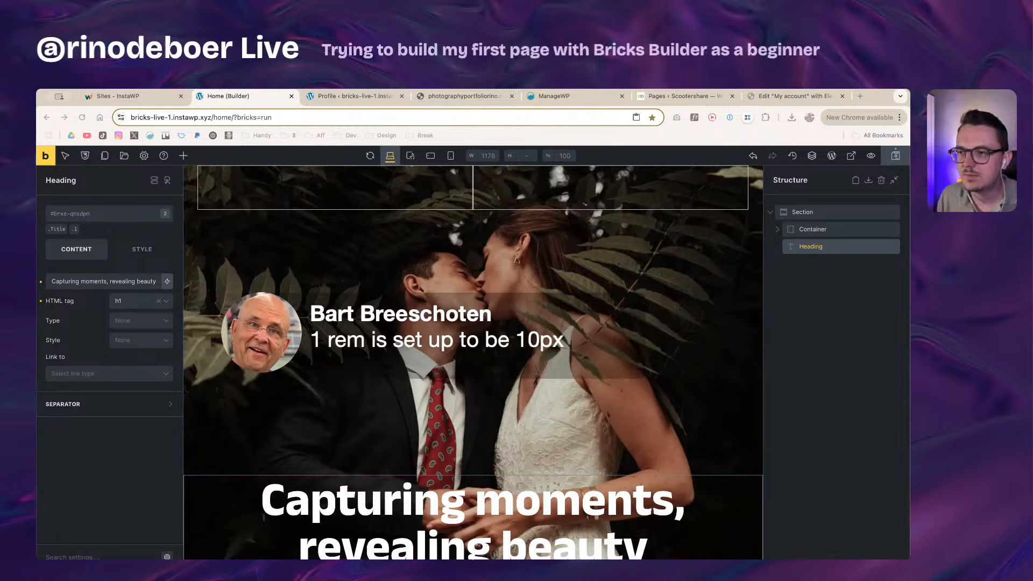
left_click(232, 446)
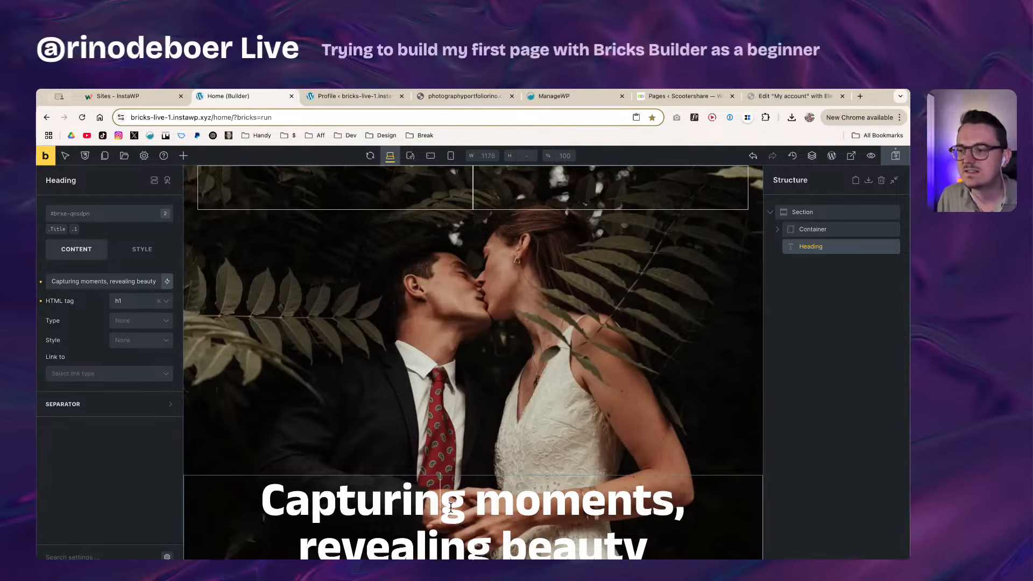
left_click(51, 230)
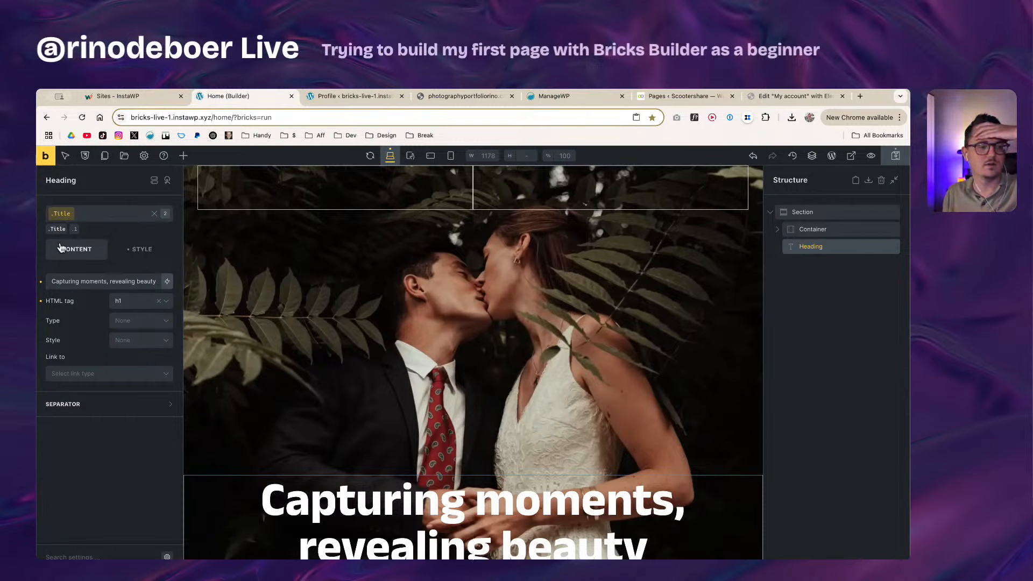
left_click(75, 229)
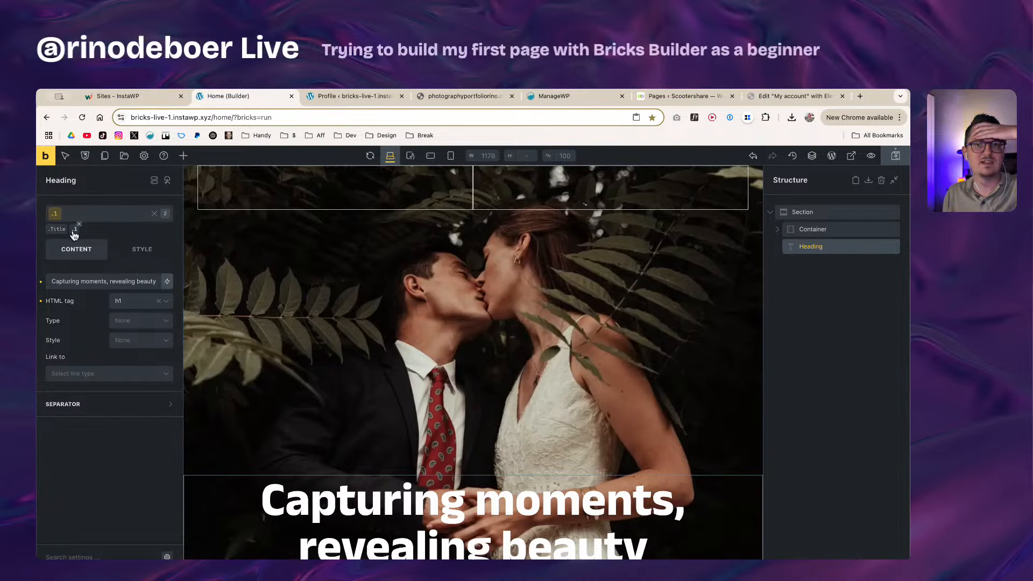
left_click(59, 230)
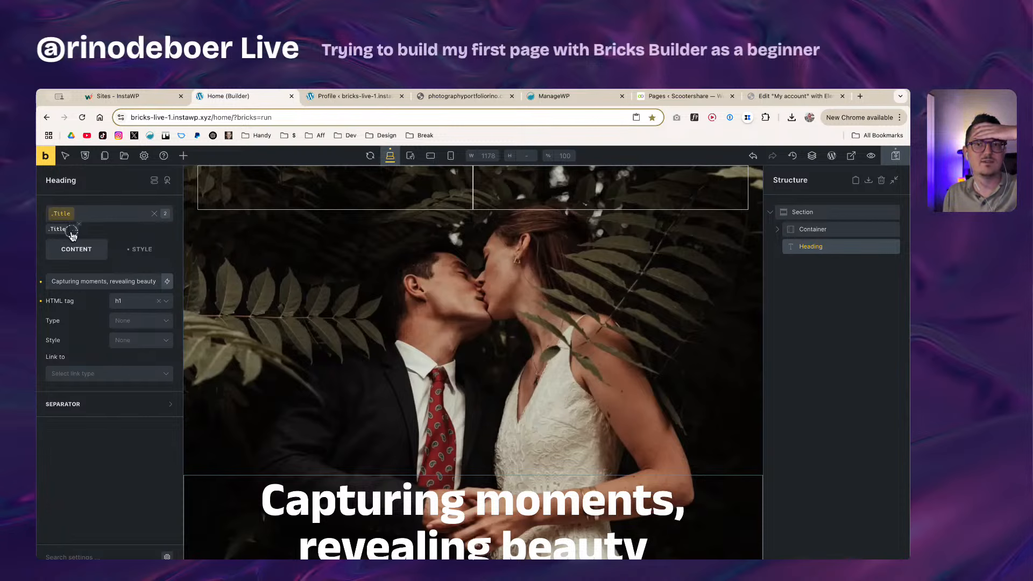
left_click(74, 230)
left_click(59, 231)
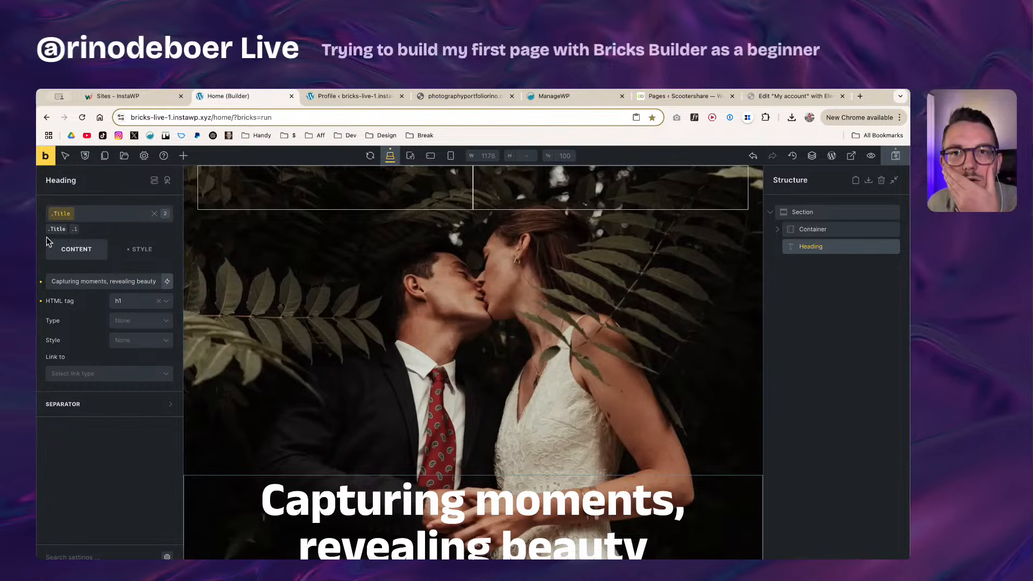
left_click(74, 229)
left_click(60, 231)
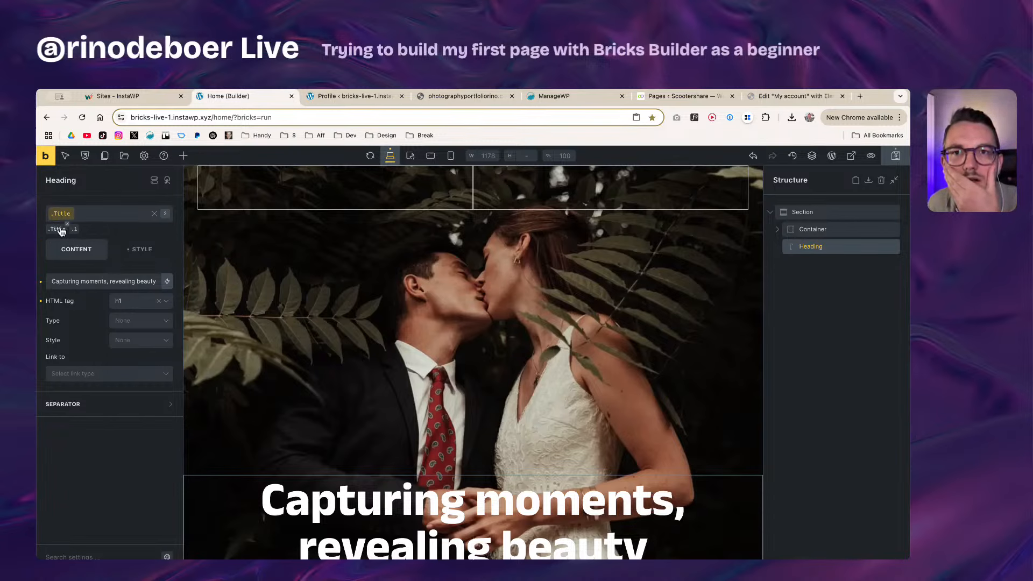
left_click(75, 230)
left_click(59, 230)
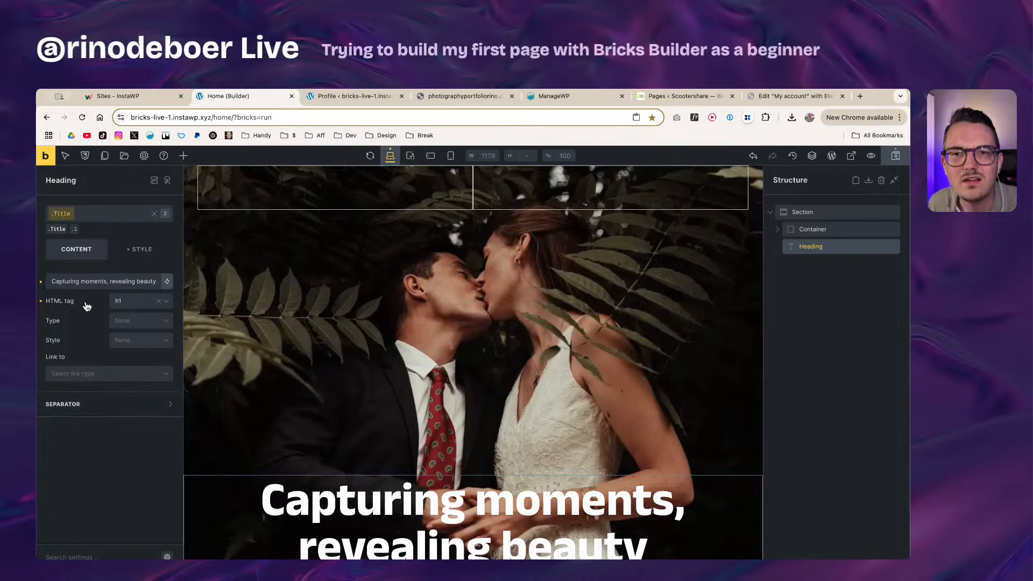
left_click(117, 253)
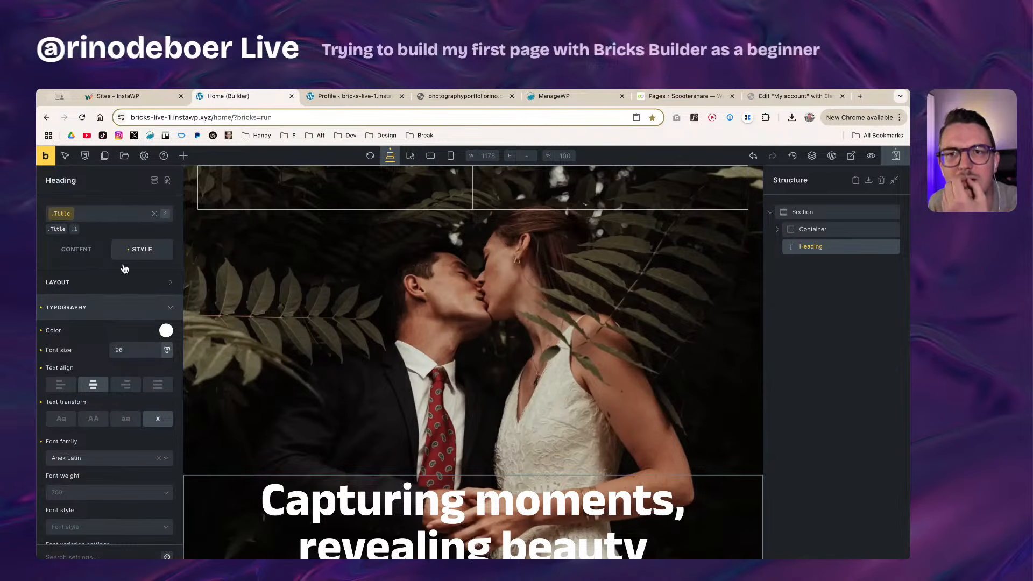
left_click(168, 311)
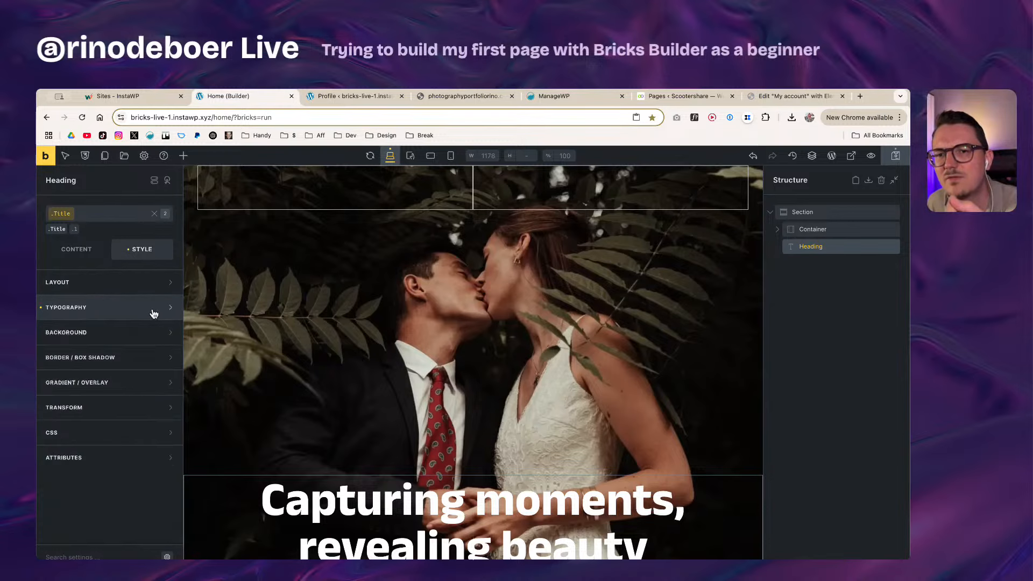
left_click(171, 311)
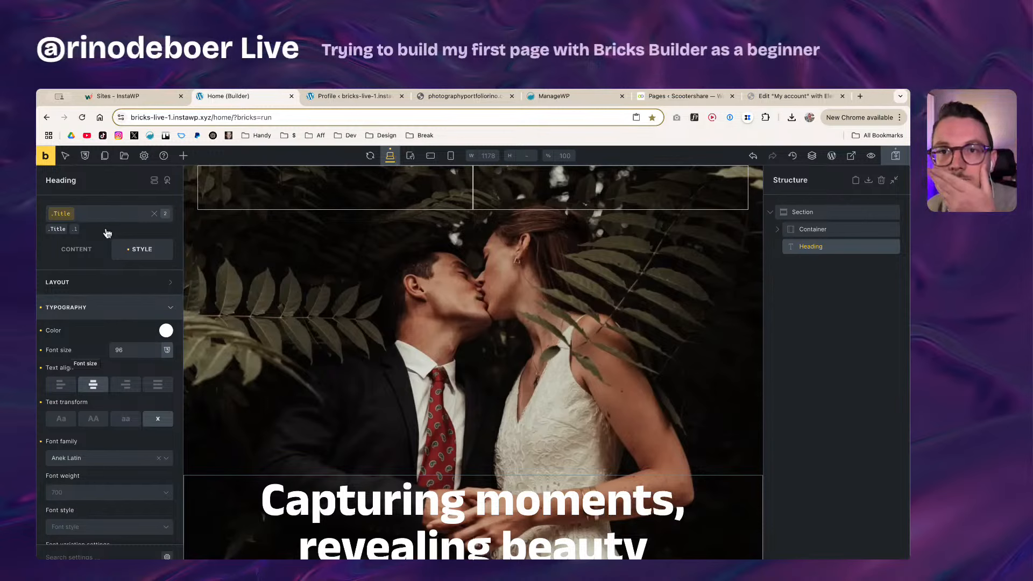
left_click(92, 257)
left_click(117, 250)
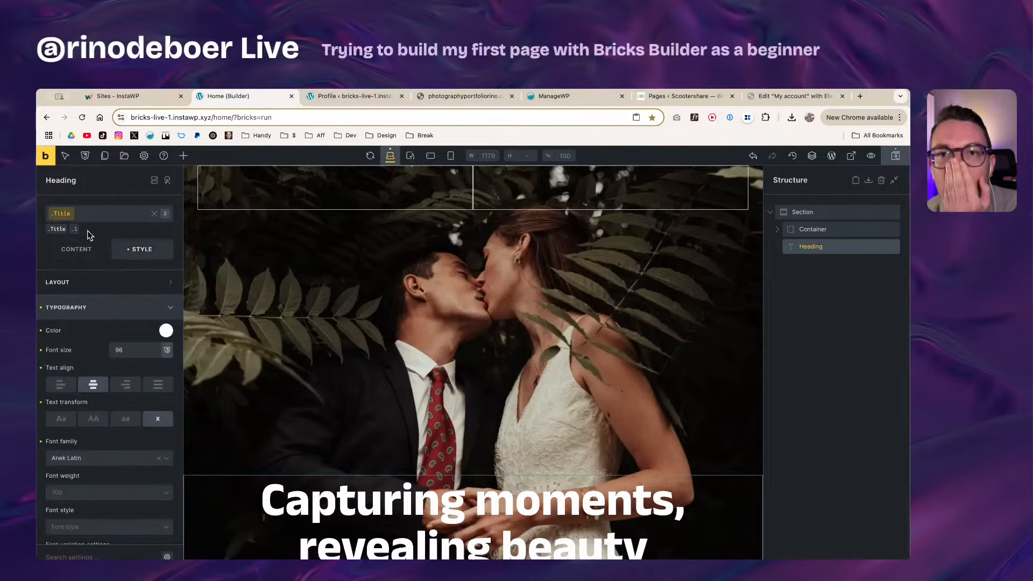
left_click(75, 230)
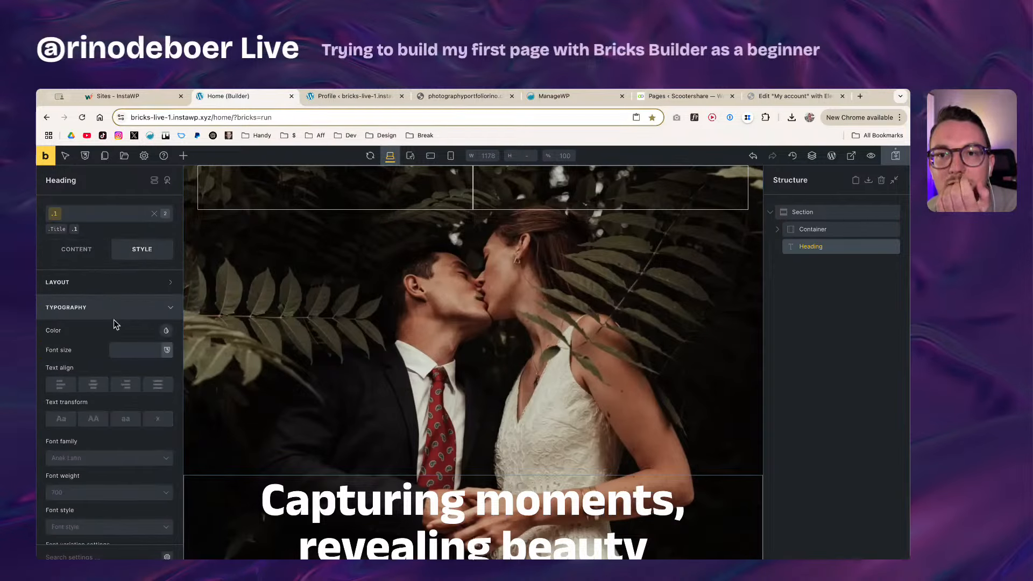
left_click(114, 317)
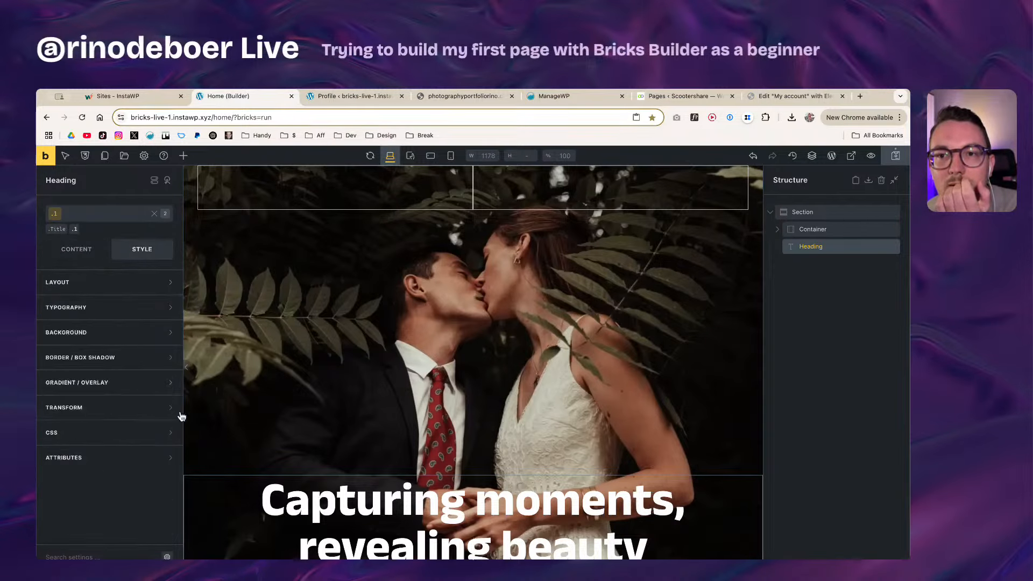
left_click(155, 214)
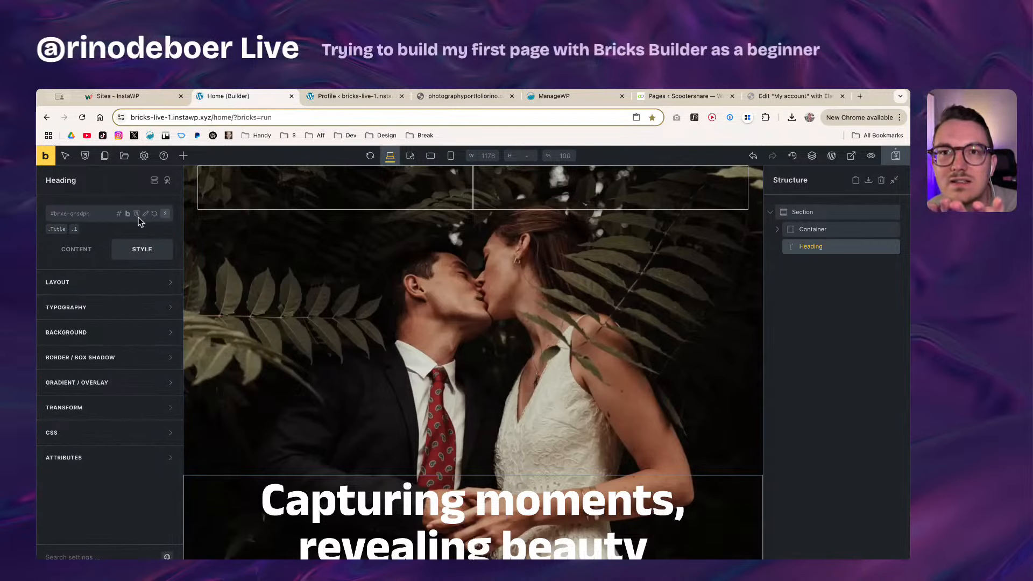
left_click(57, 229)
left_click(61, 215)
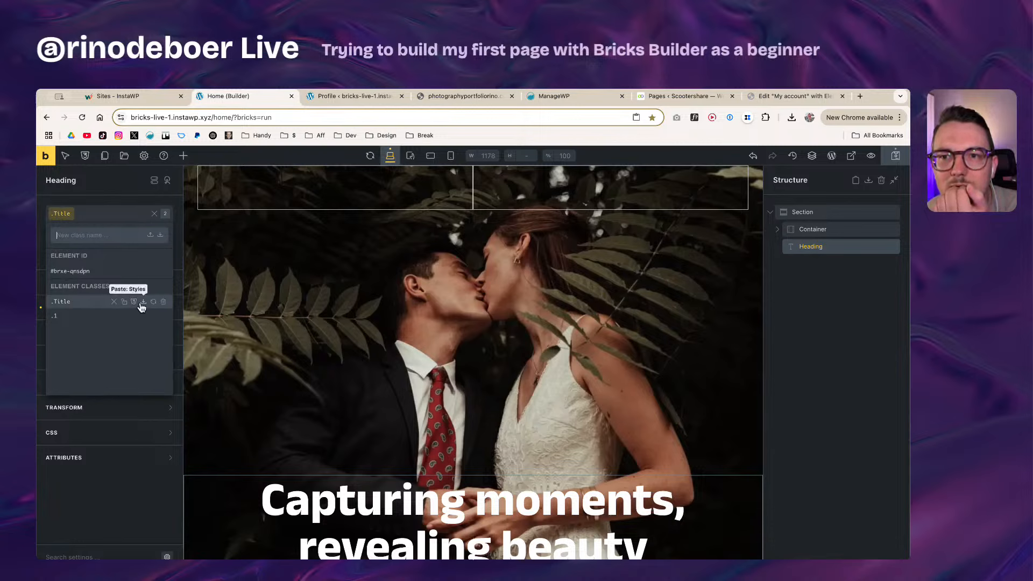
right_click(62, 303)
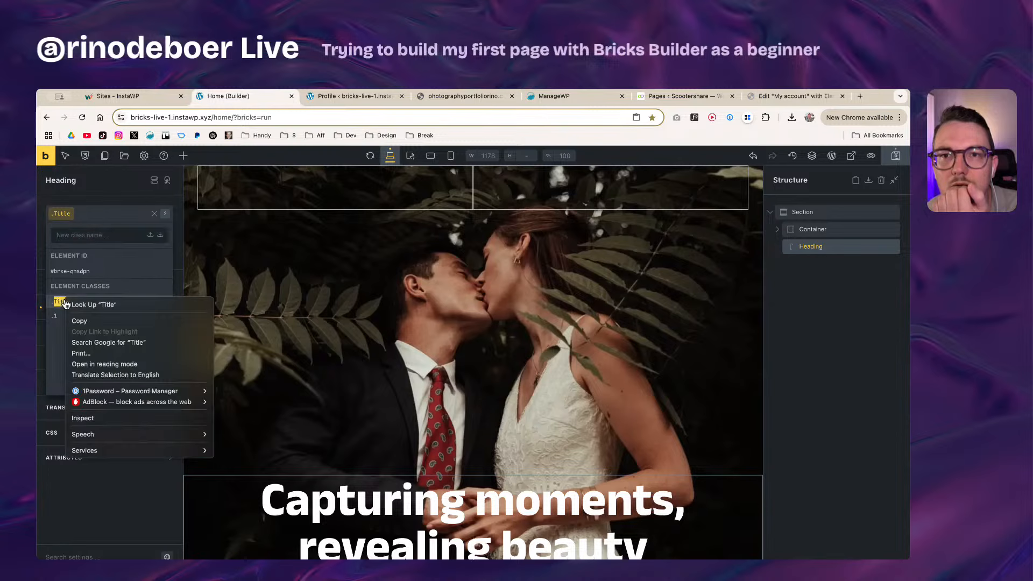
left_click(63, 302)
right_click(64, 214)
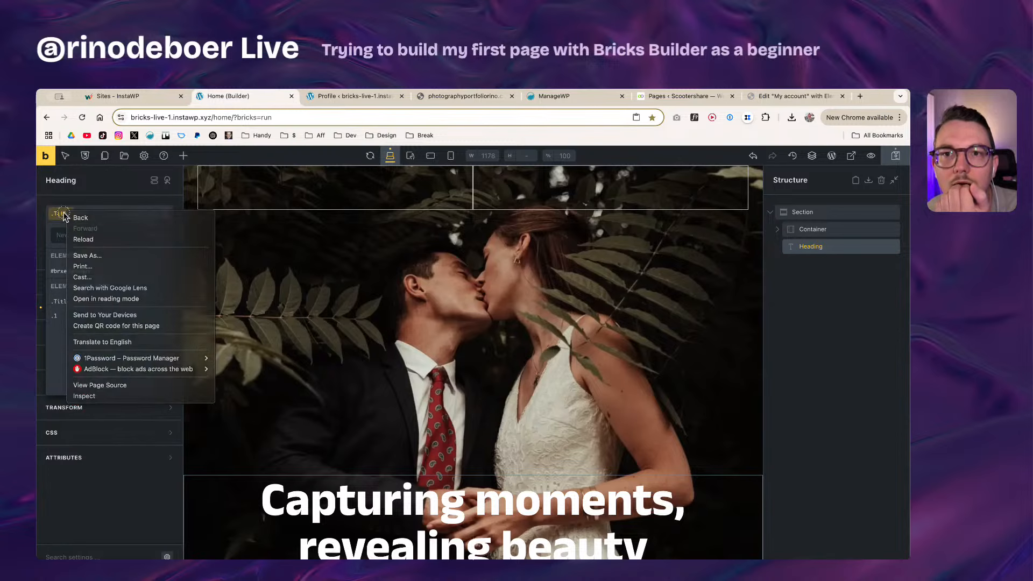
left_click(62, 214)
left_click(115, 198)
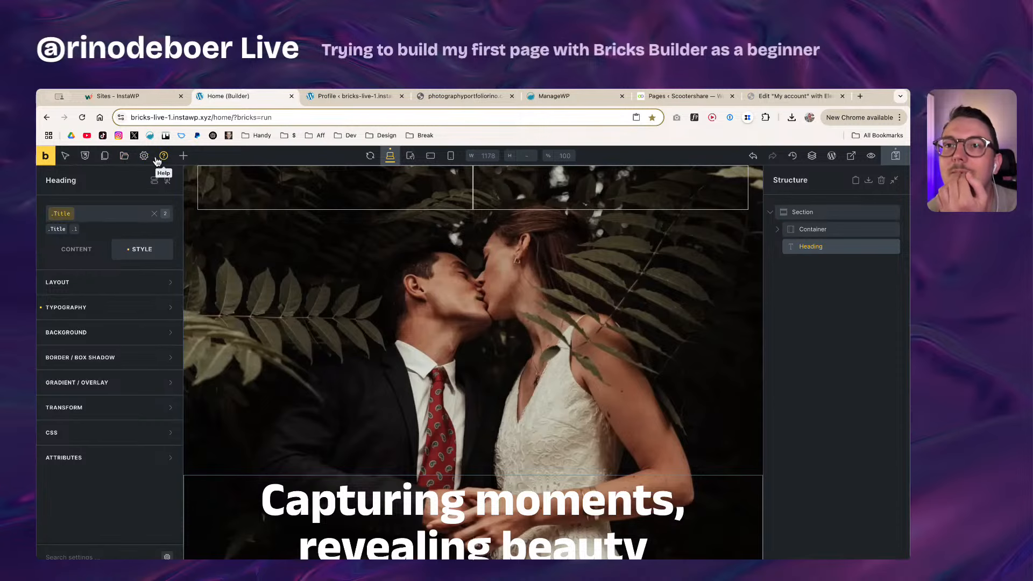
Step: In the Class Manager, rename the .Title class to Title1
left_click(82, 157)
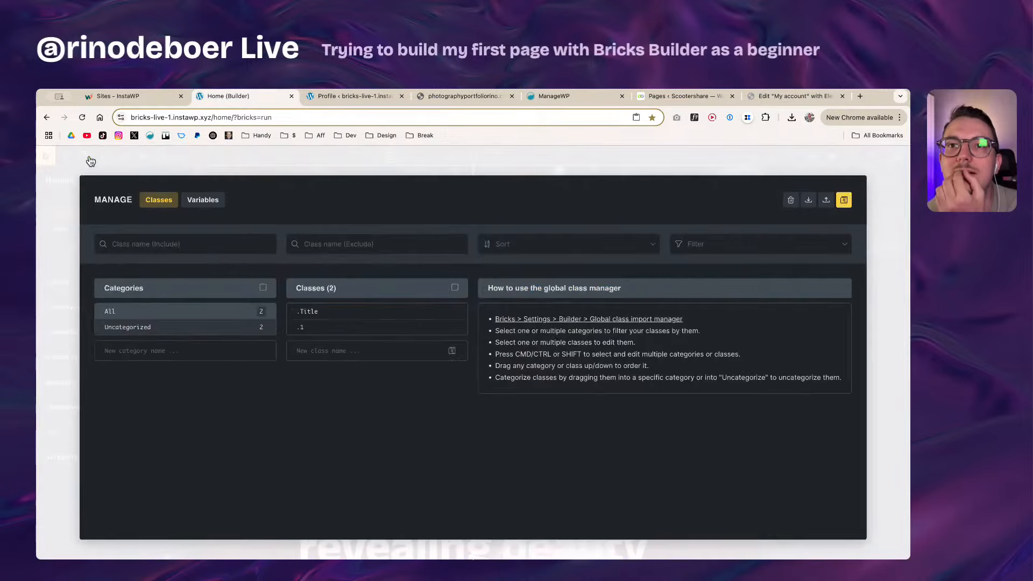
left_click(314, 311)
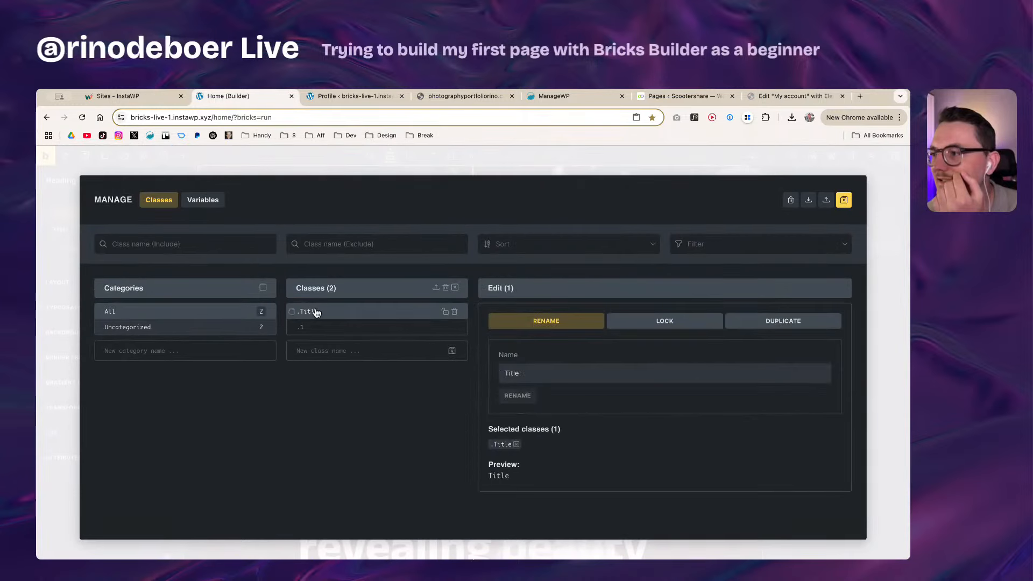
left_click(529, 371)
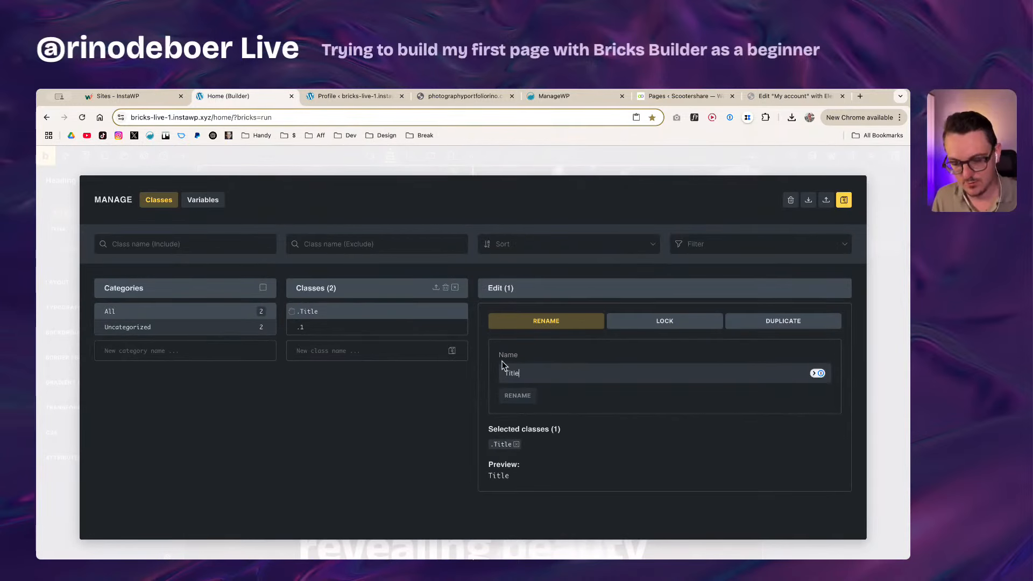
type("1")
left_click(528, 399)
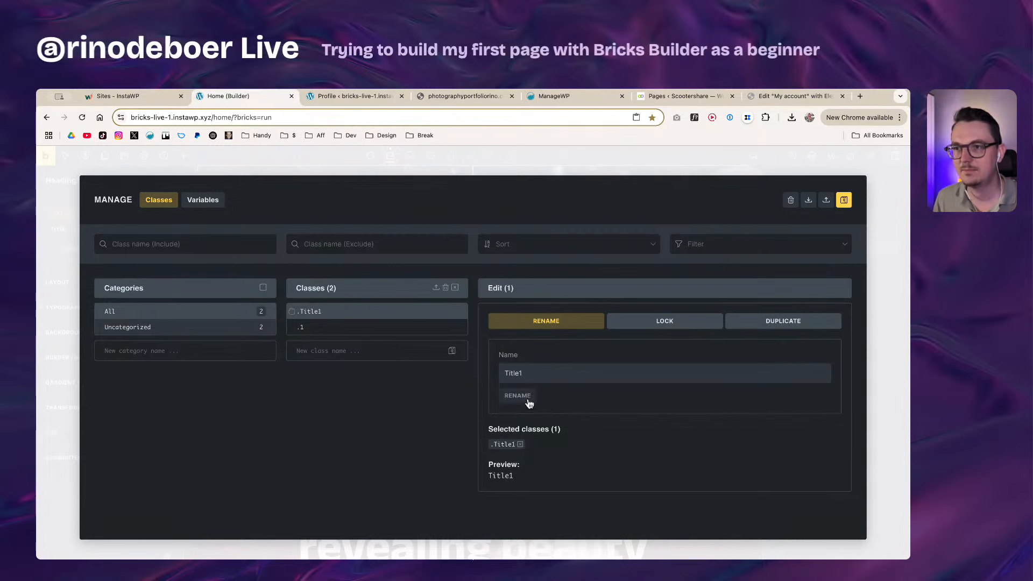
Step: Delete the unused class named 1
left_click(317, 327)
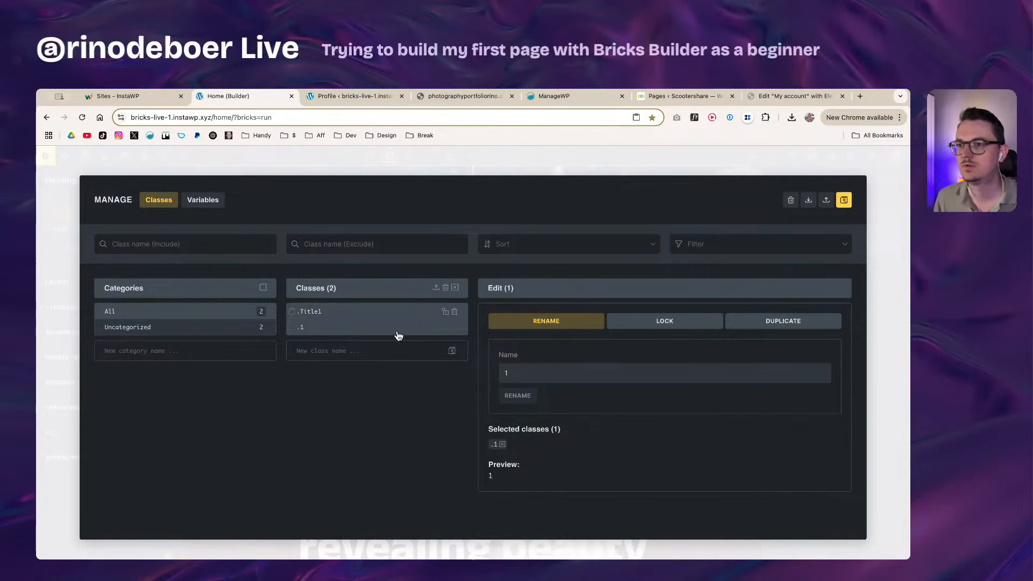
left_click(455, 327)
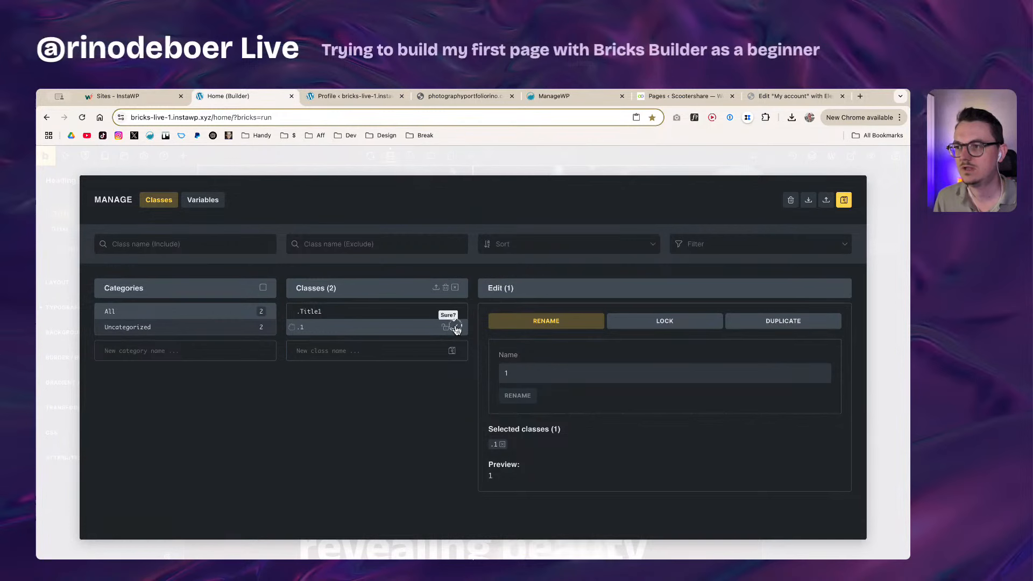
left_click(456, 327)
Step: Save the class changes and close the Class Manager
left_click(379, 316)
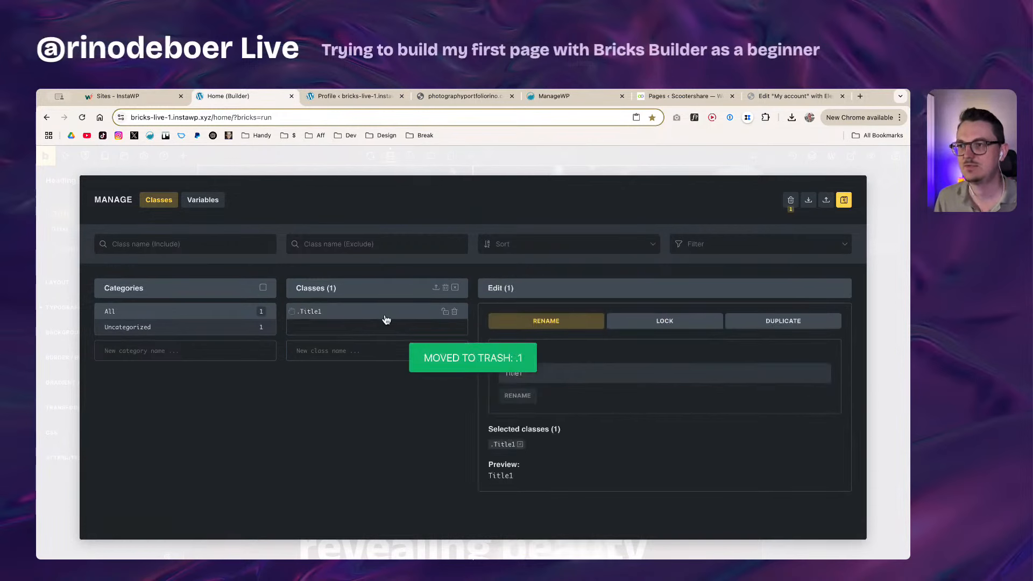
left_click(843, 204)
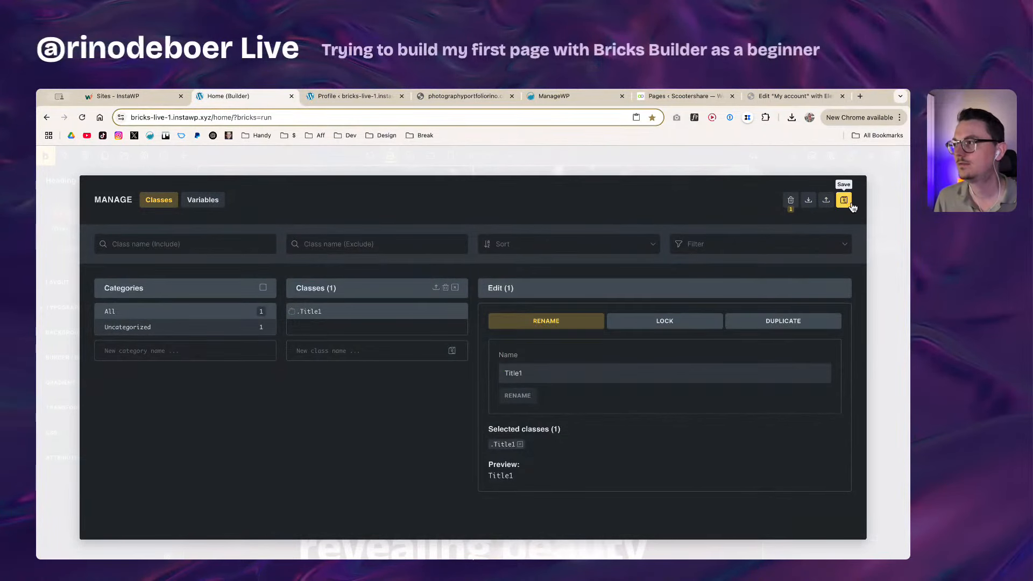
left_click(844, 203)
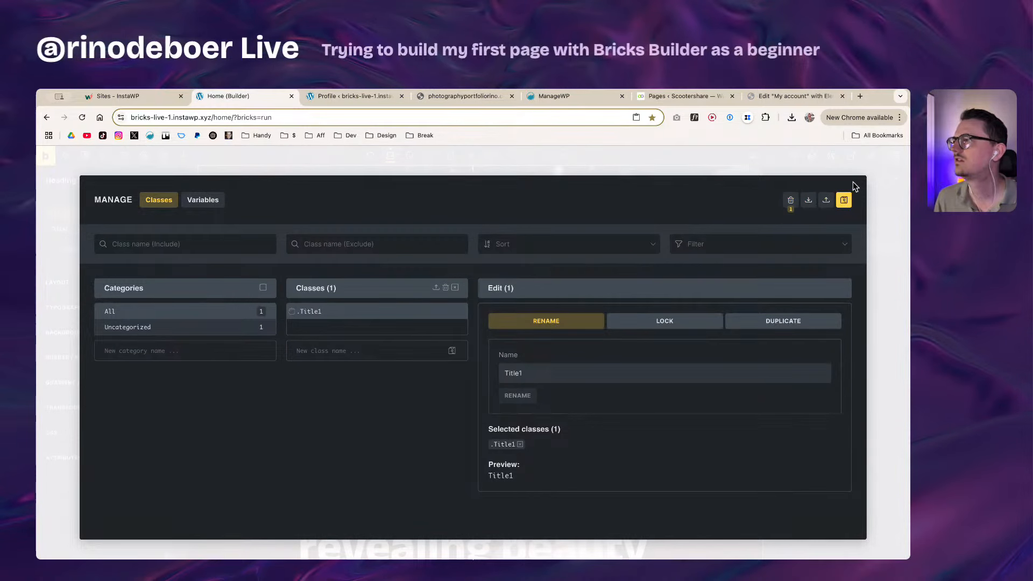
key("super+a")
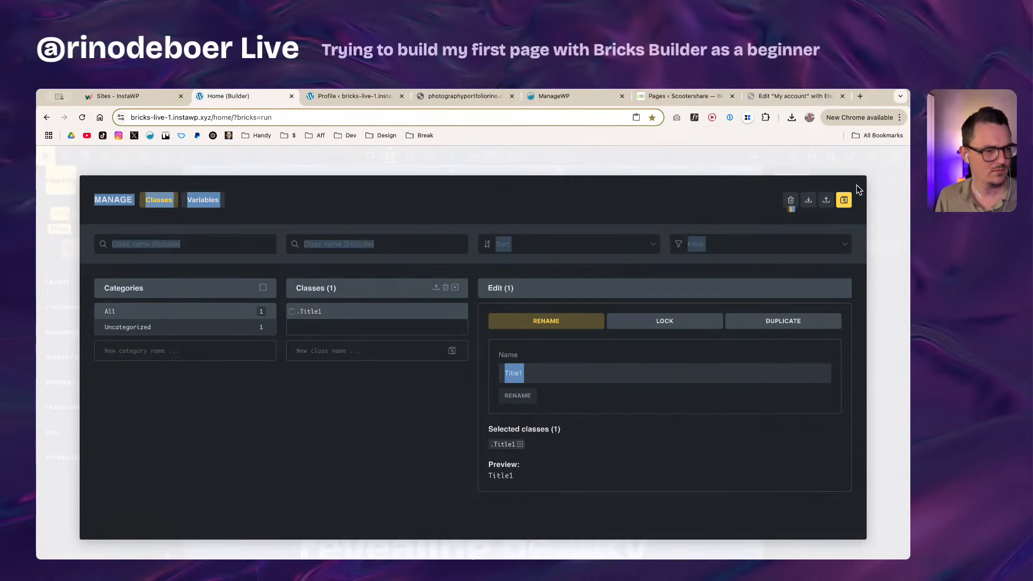
left_click(857, 185)
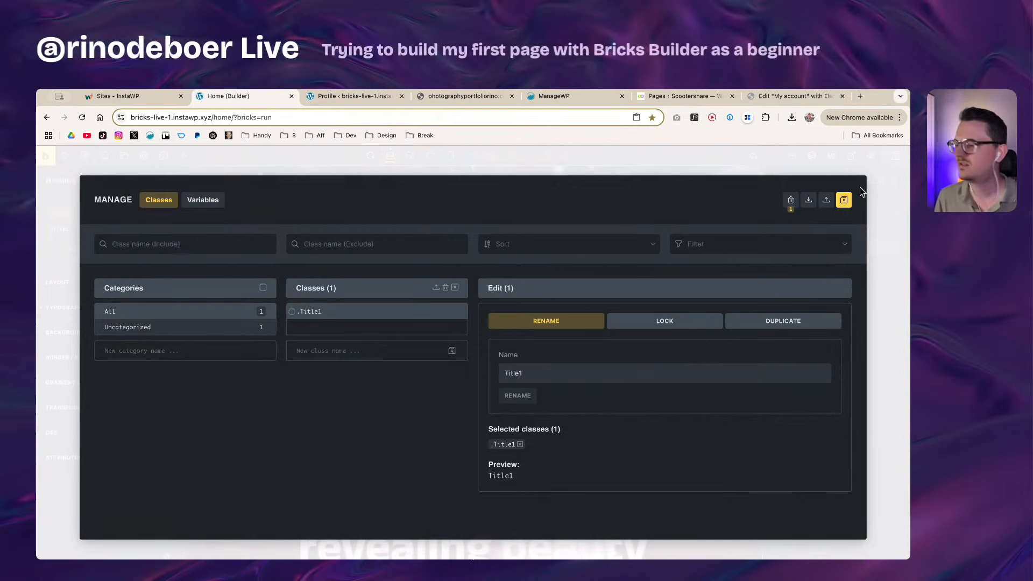
key("Escape")
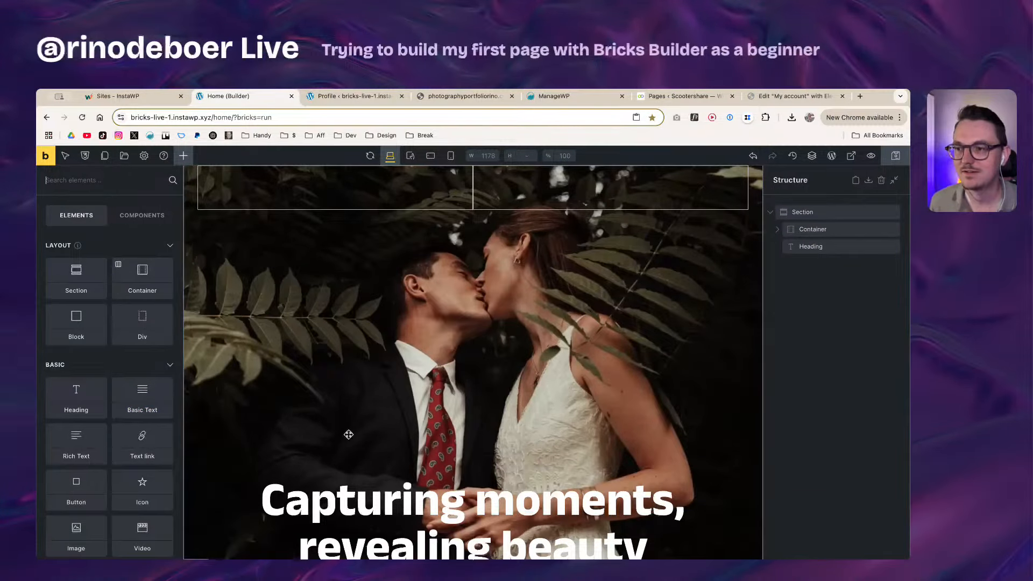
Step: Change the hero heading's Typography font size from 96 to 9.6rem
left_click(545, 500)
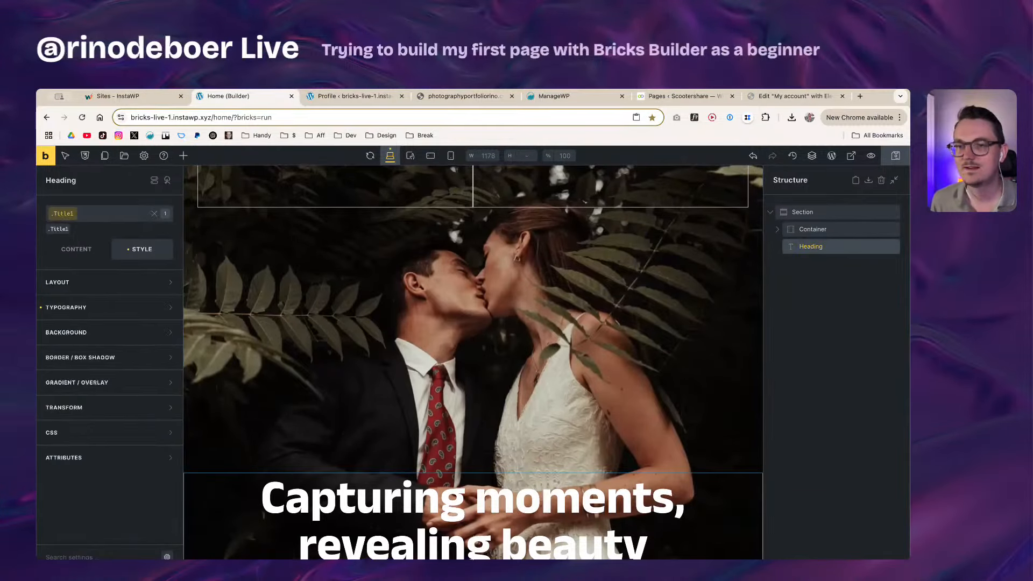
left_click(95, 307)
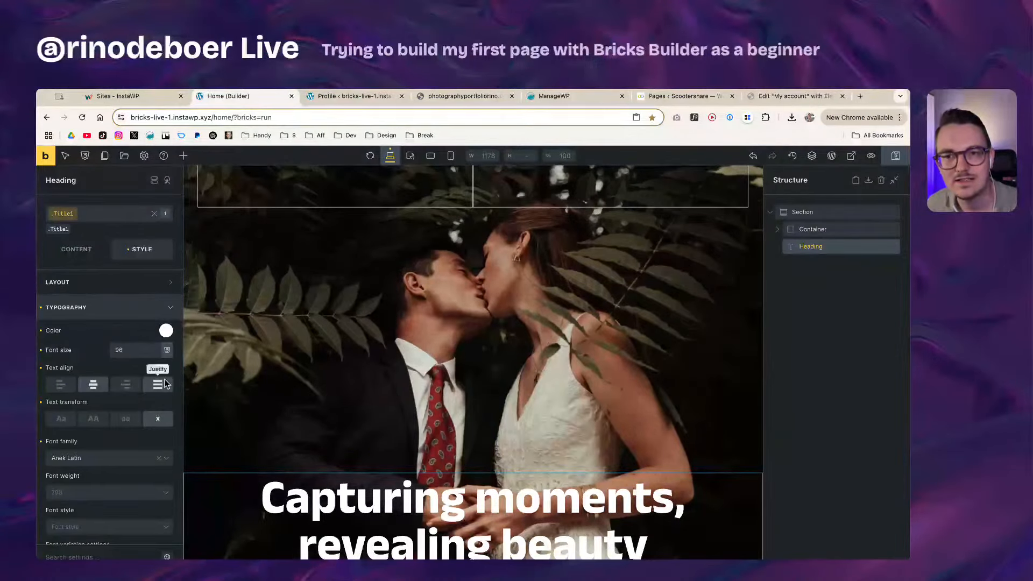
left_click_drag(128, 351, 106, 353)
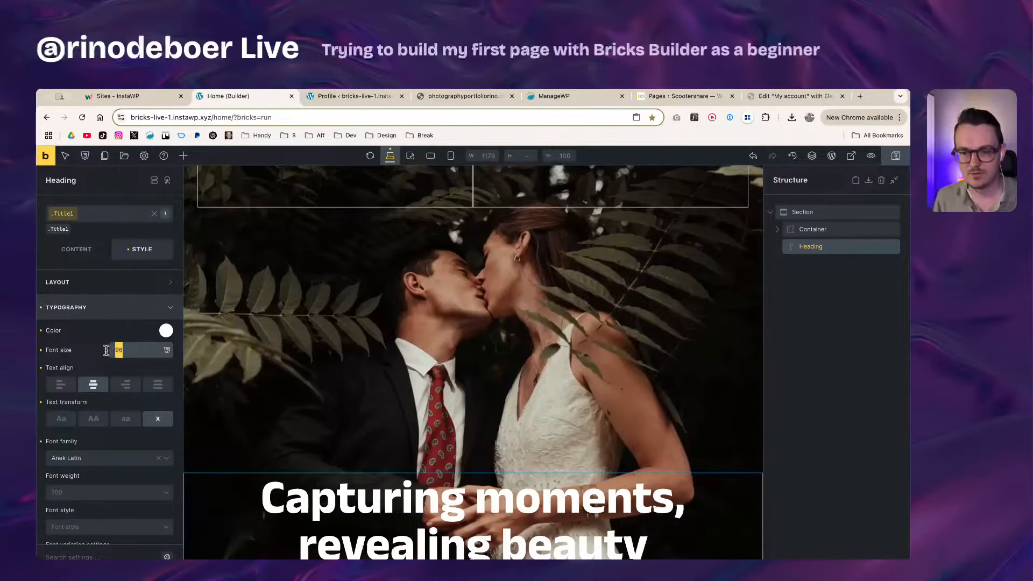
type("9")
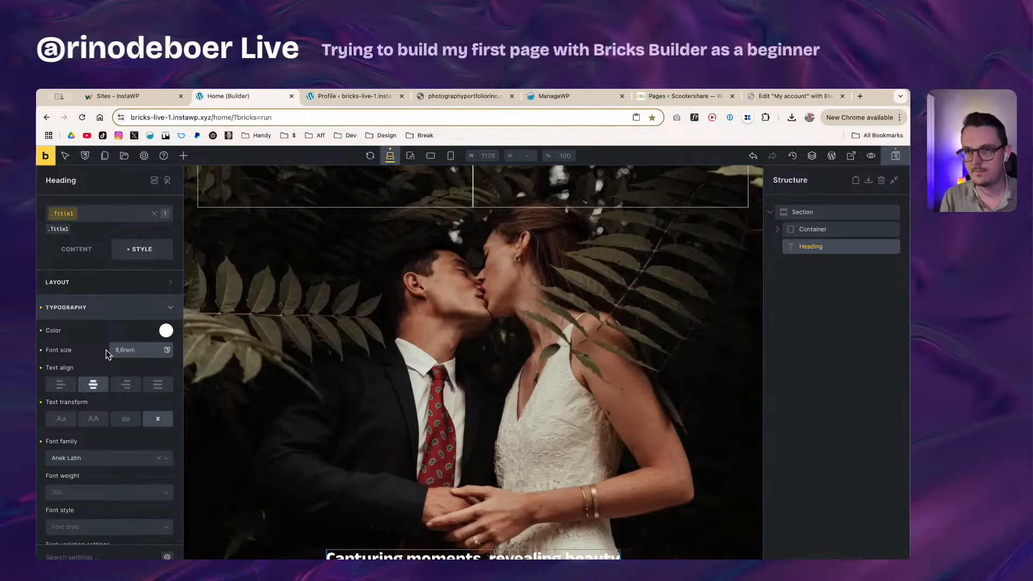
key("BackSpace")
type(".")
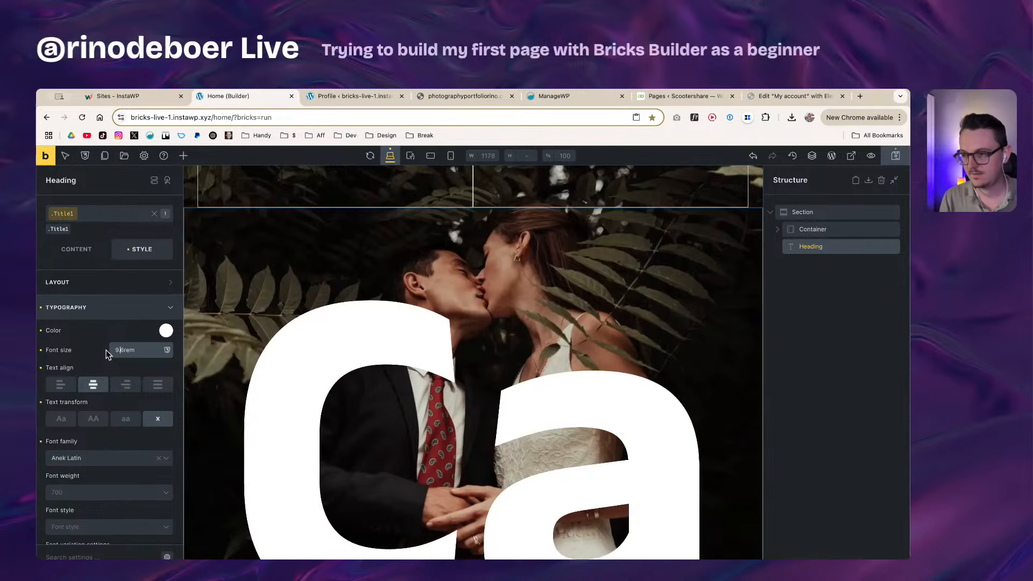
key("super+a")
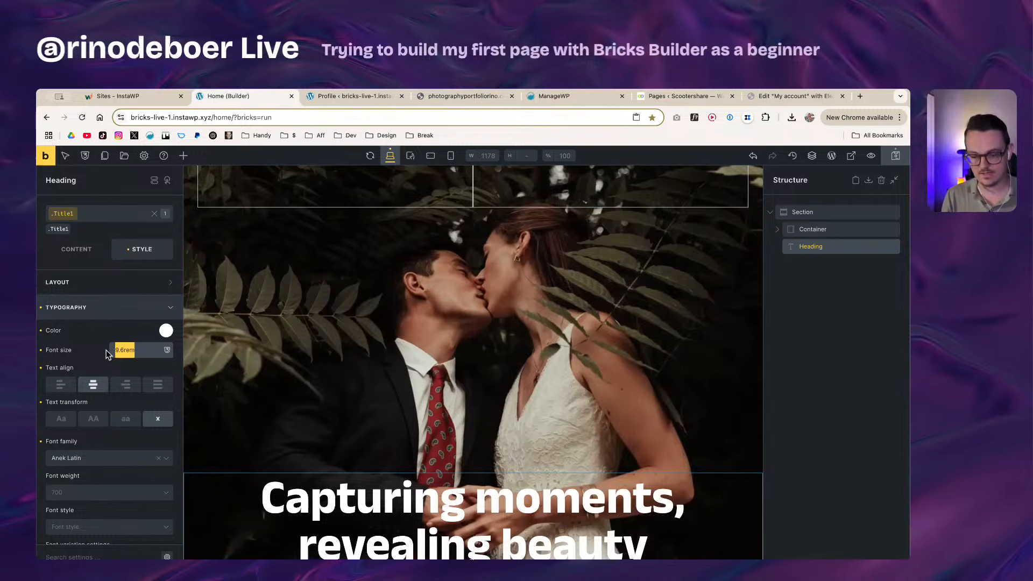
type("9")
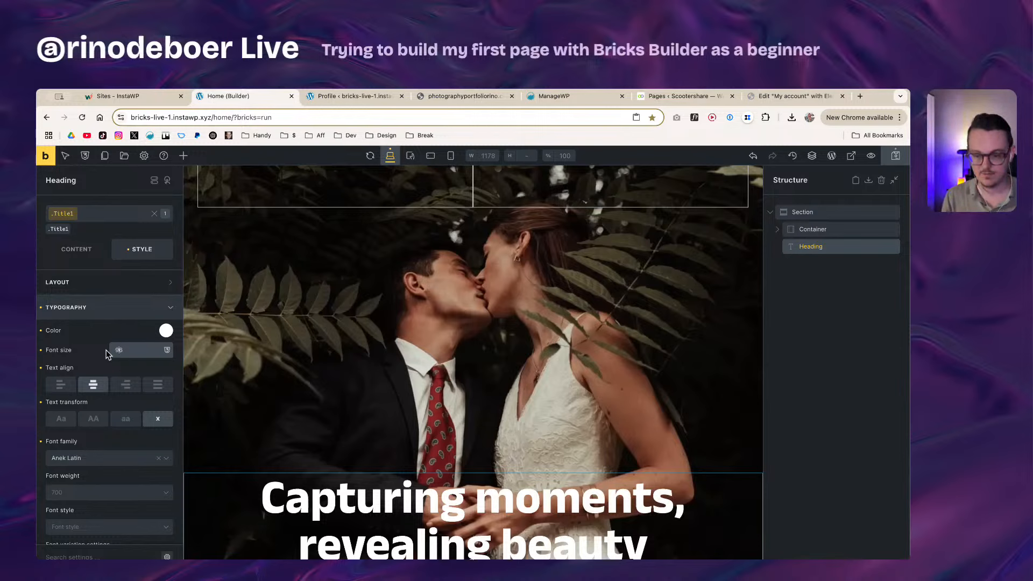
type(".6rem")
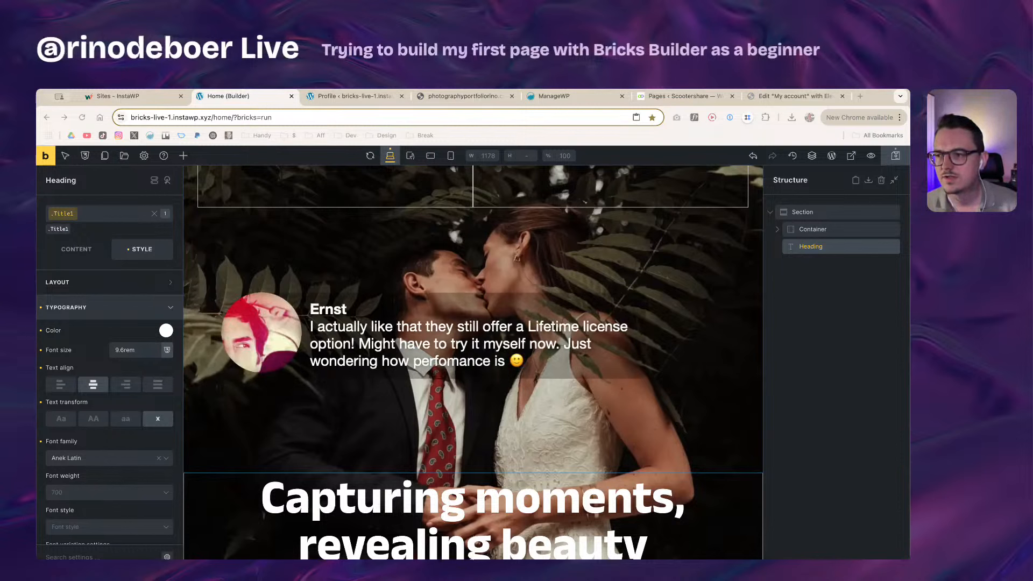
Step: Open the Bricks website from the address bar in another browser tab
left_click(573, 96)
left_click(559, 116)
type("bricksbuilder.io")
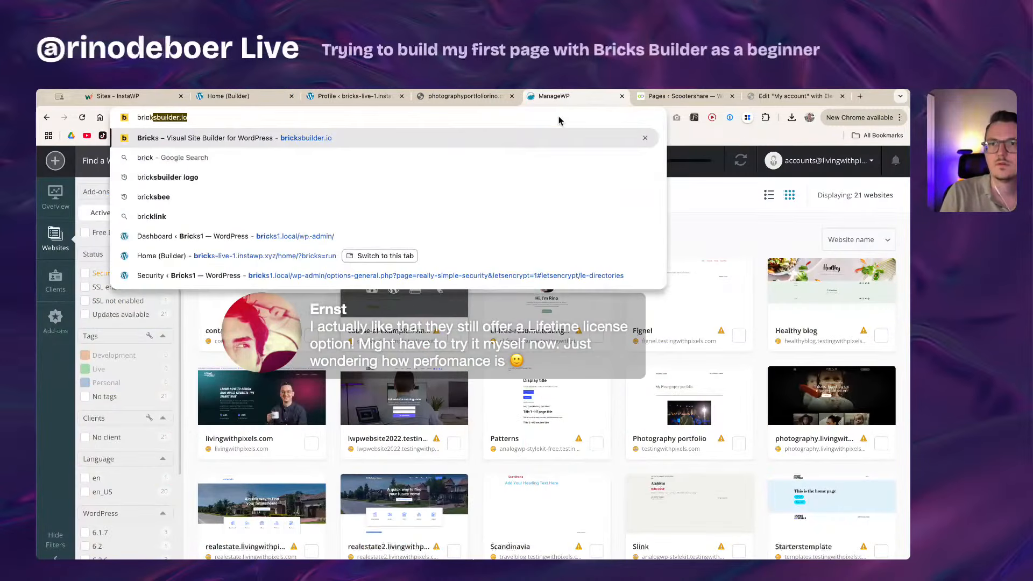
key("Return")
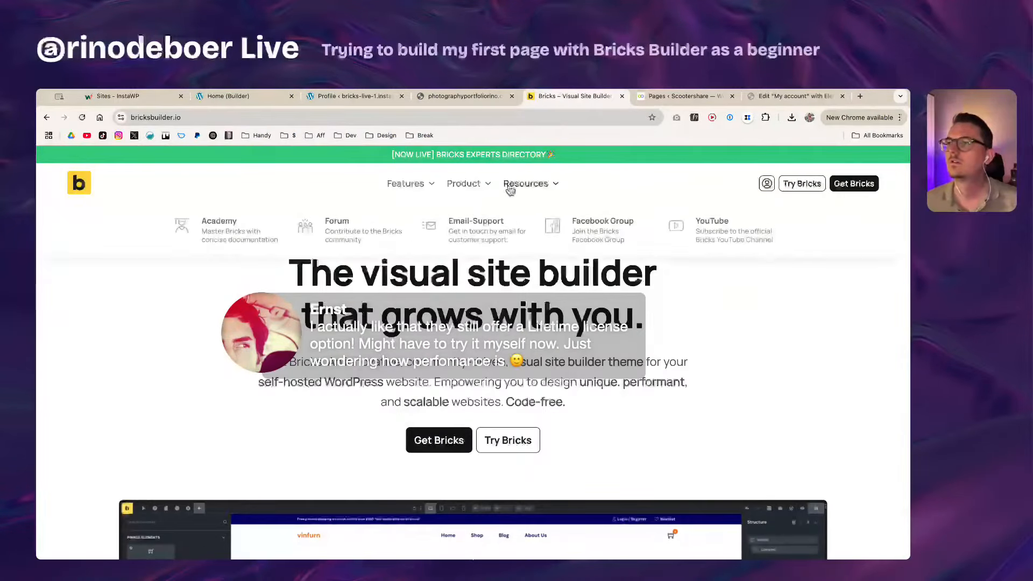
Step: Review the Bricks pricing plans, then return to the Home page builder tab
mouse_move(410, 191)
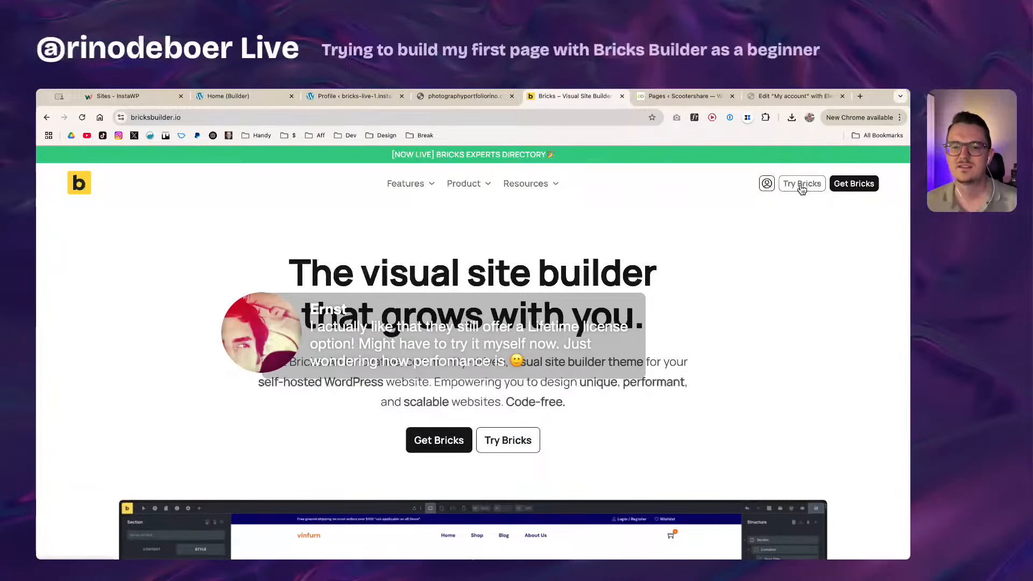
left_click(858, 184)
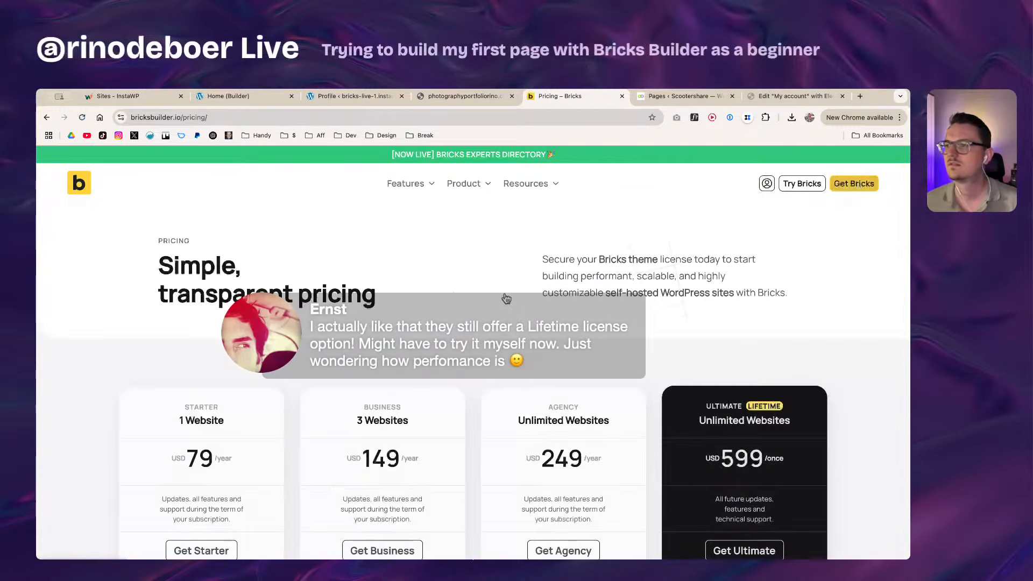
scroll(506, 299, "down", 2)
left_click_drag(709, 368, 807, 489)
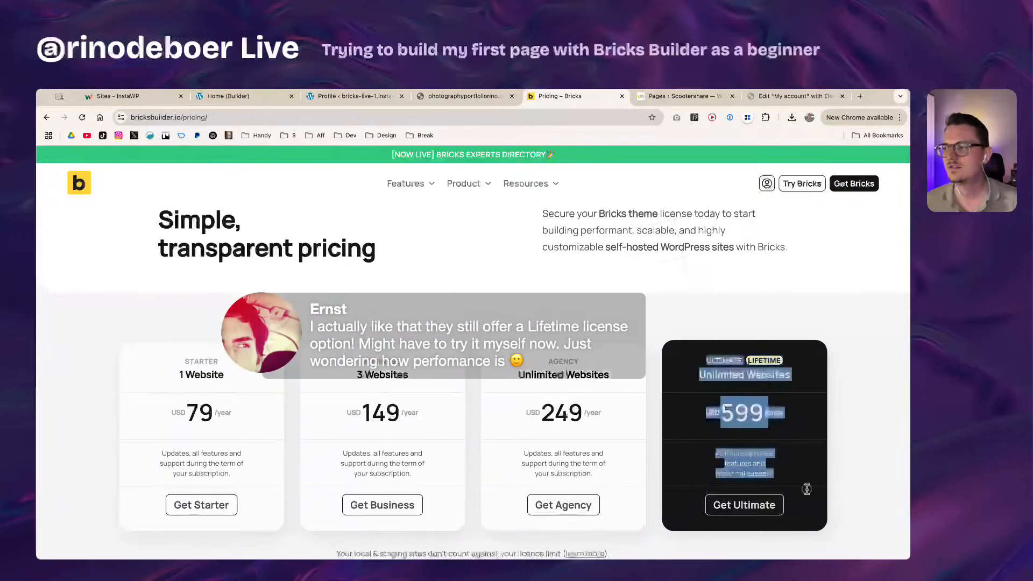
left_click(816, 464)
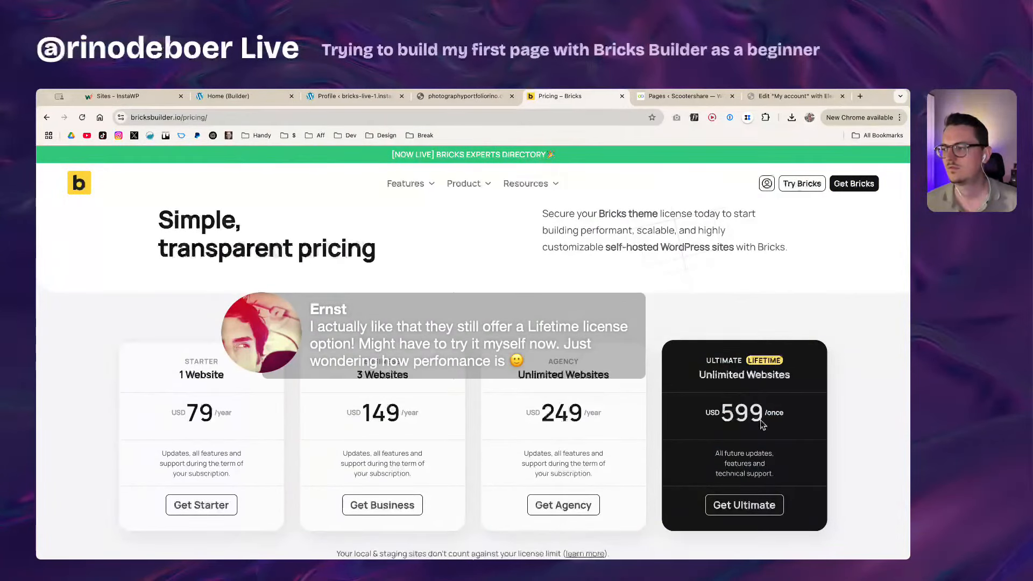
scroll(763, 424, "up", 2)
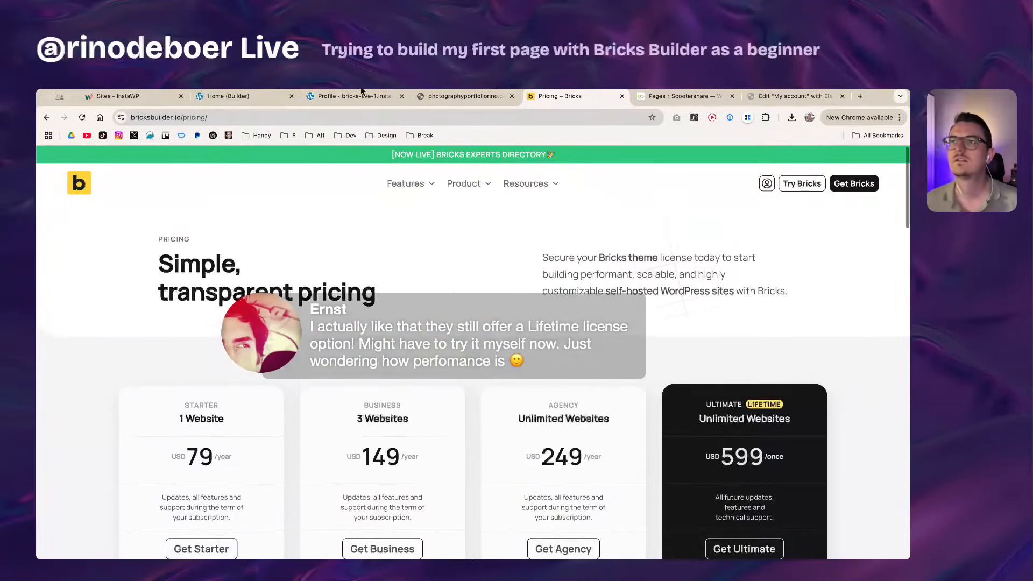
left_click(237, 96)
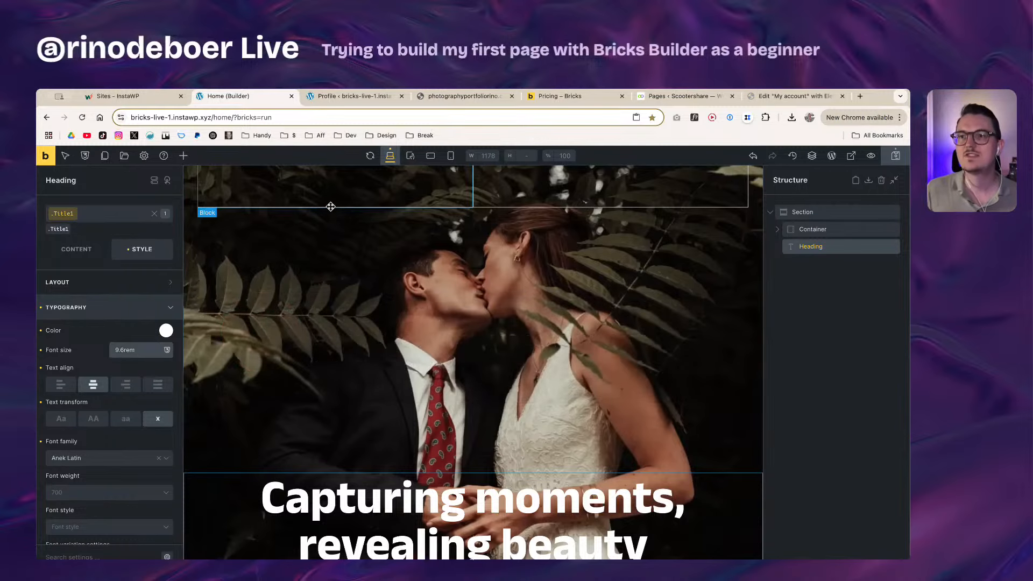
Step: Add a Logo element to the top-left column by searching elements for 'image'
left_click(325, 180)
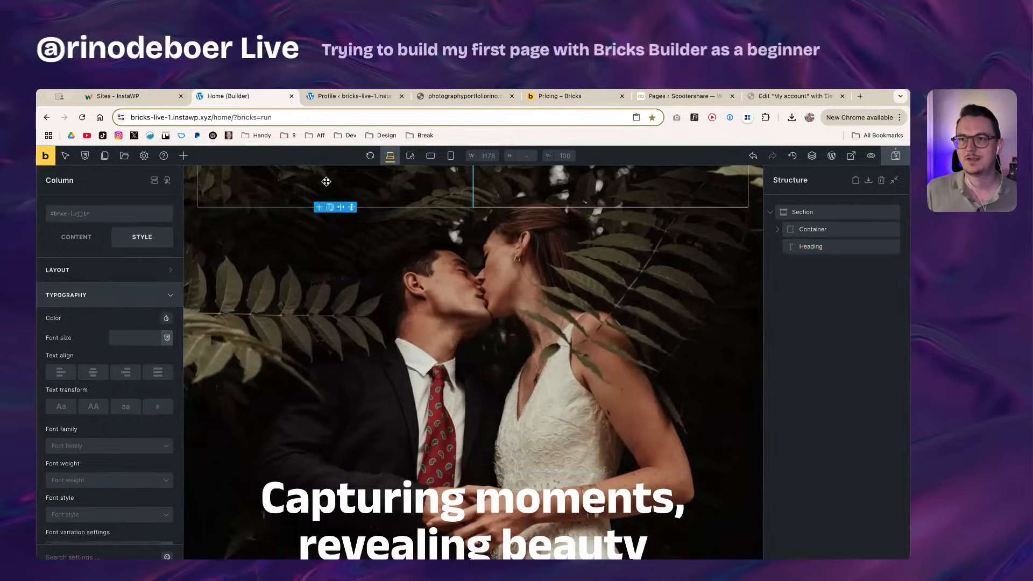
left_click(183, 157)
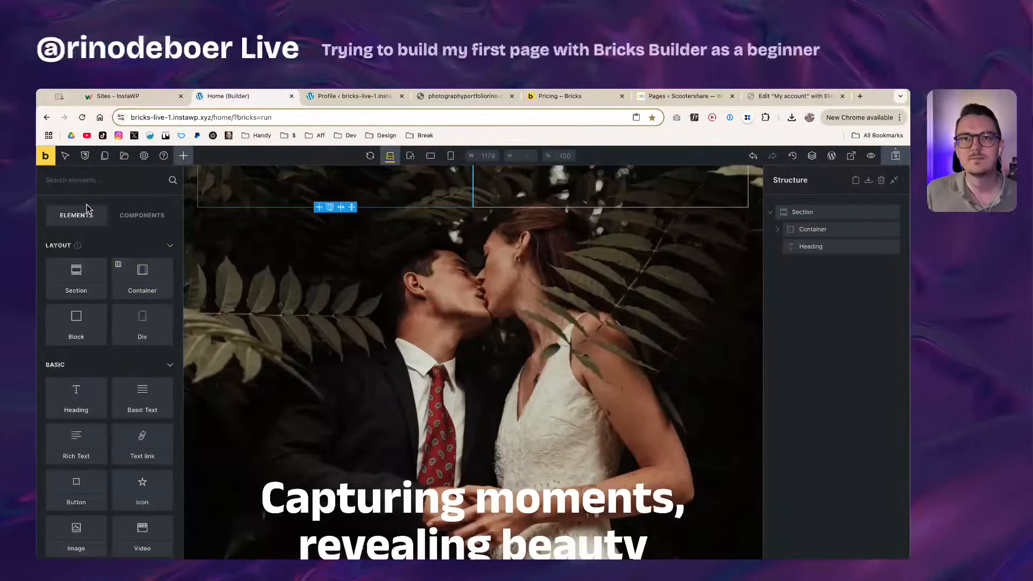
type("image")
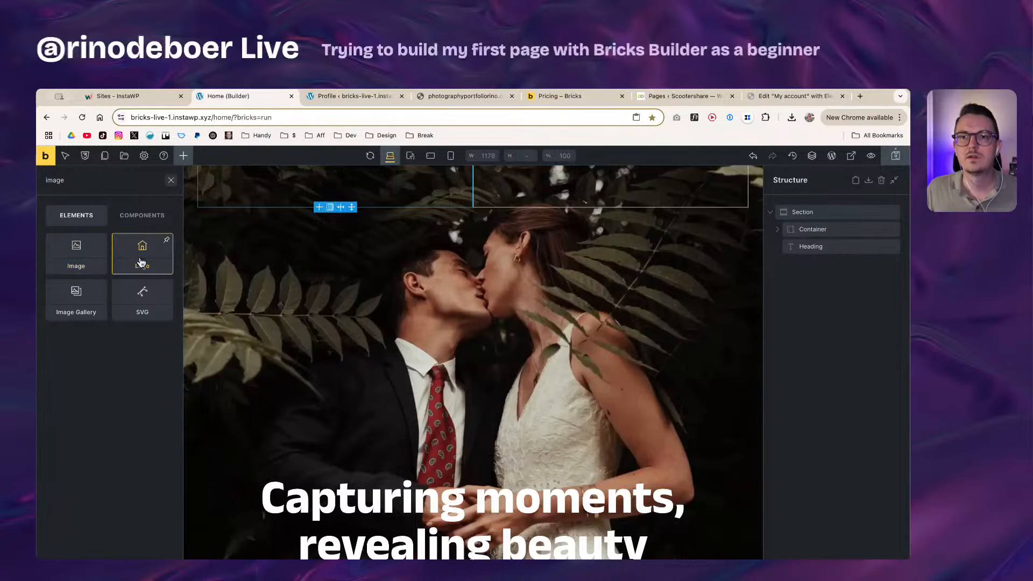
left_click_drag(141, 259, 401, 195)
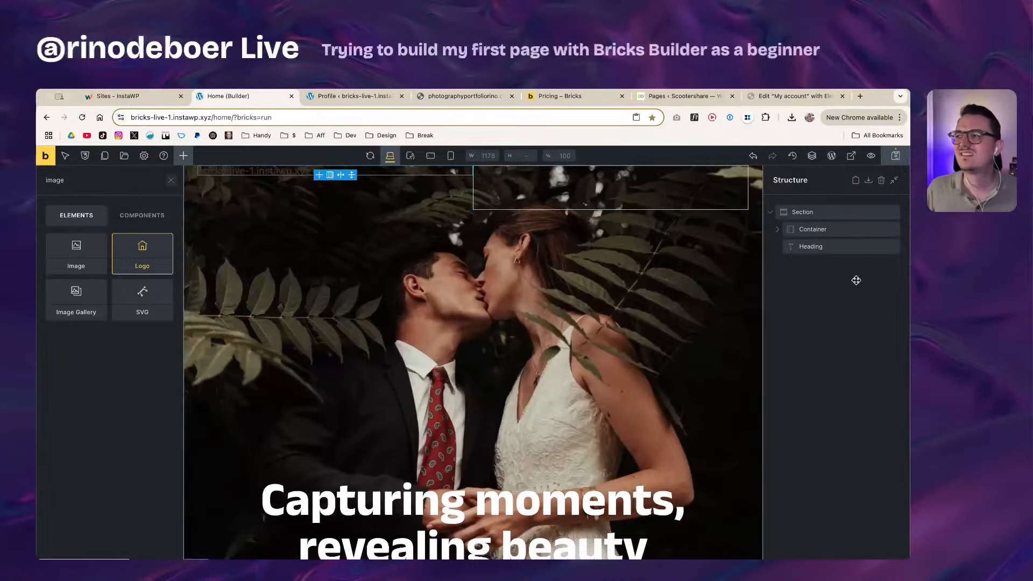
Step: Expand the Container in Structure and select the new Logo element
left_click(810, 245)
left_click(815, 226)
left_click(812, 217)
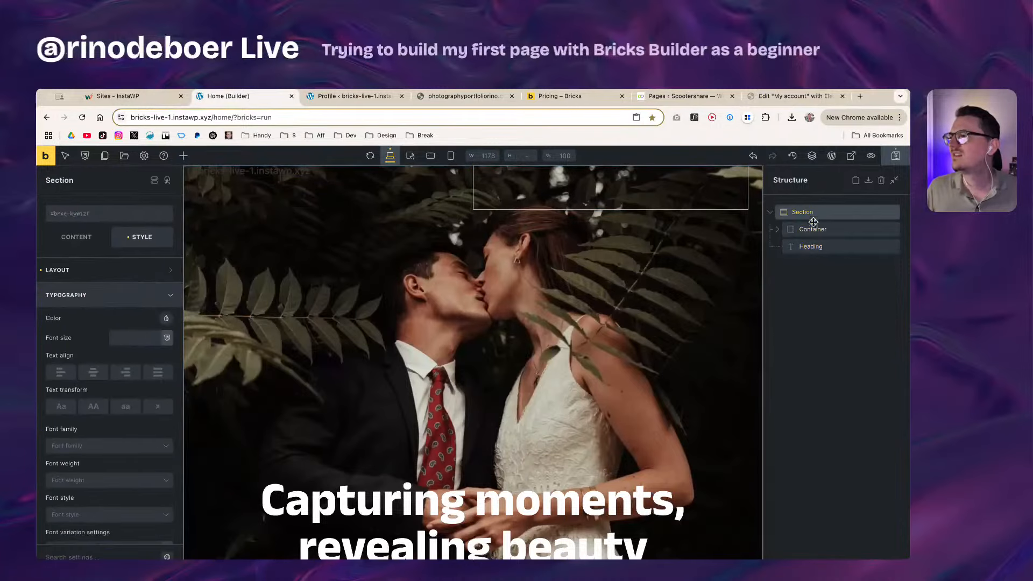
left_click(813, 228)
left_click(814, 242)
left_click(798, 234)
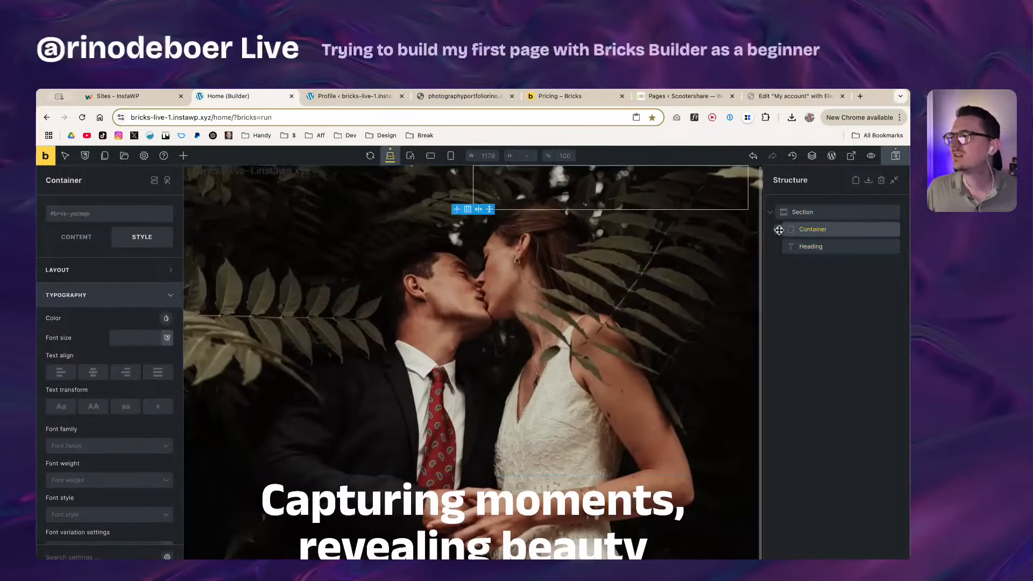
left_click(777, 229)
left_click(827, 263)
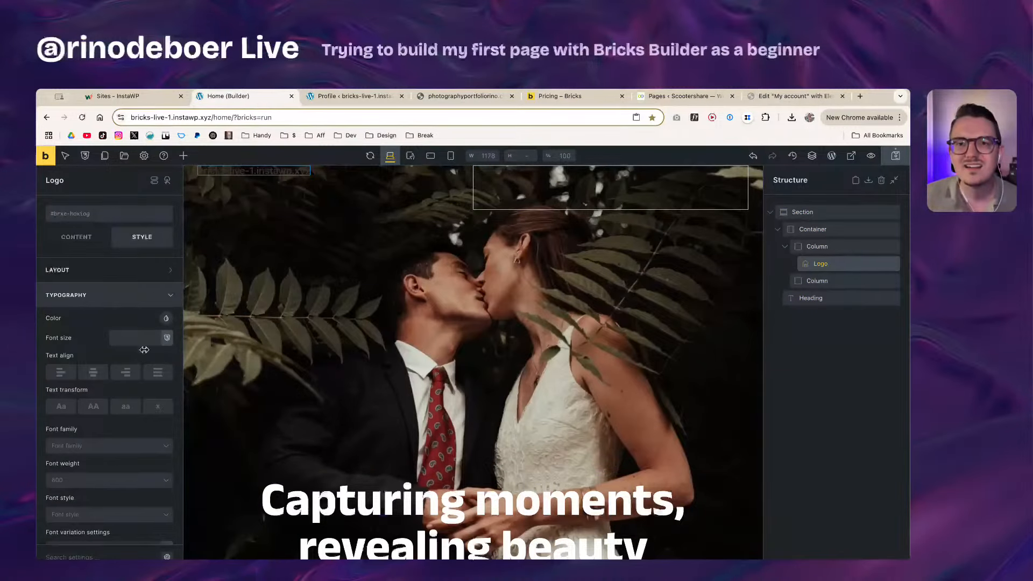
Step: Set the logo's Typography text colour to white
left_click(166, 318)
left_click(59, 341)
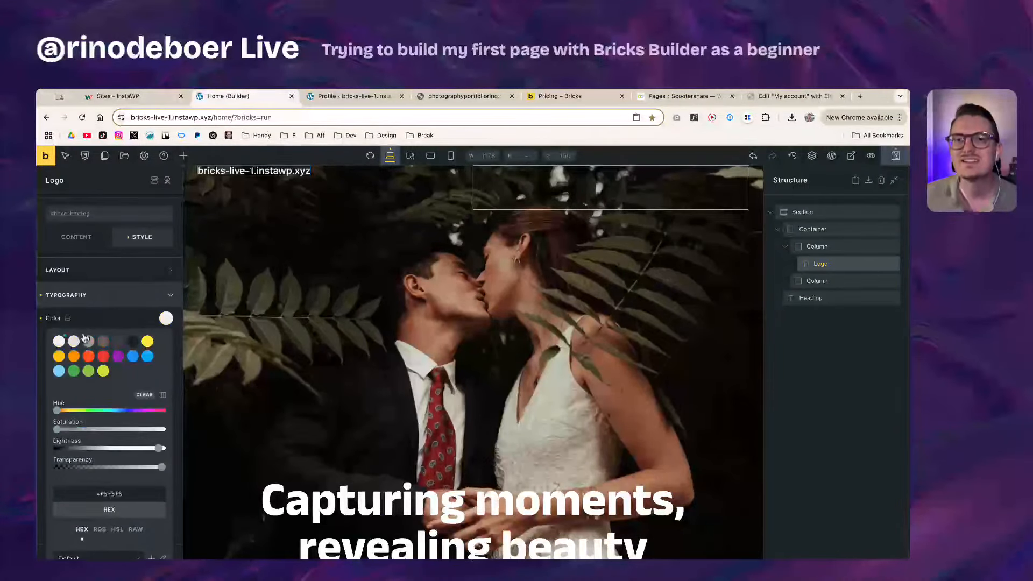
left_click(113, 322)
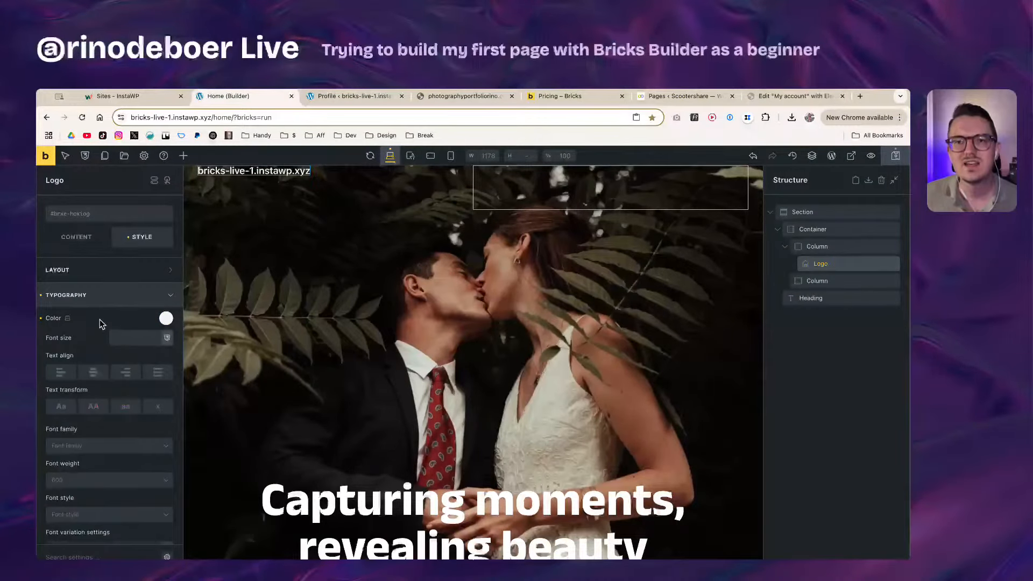
left_click(103, 271)
left_click(93, 240)
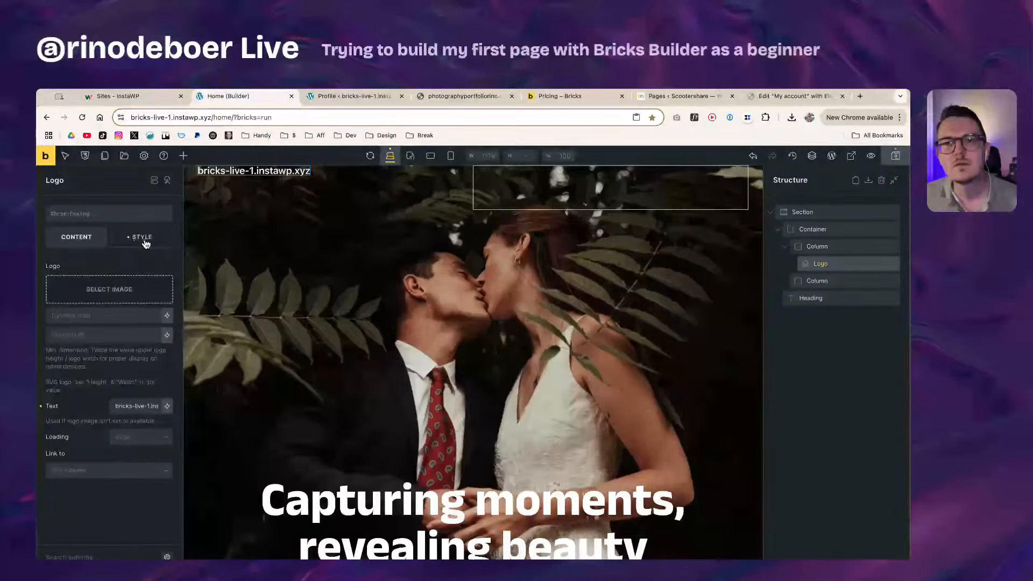
Step: Upload Logo-1.png through Select Image and insert it into the Logo element
left_click(123, 291)
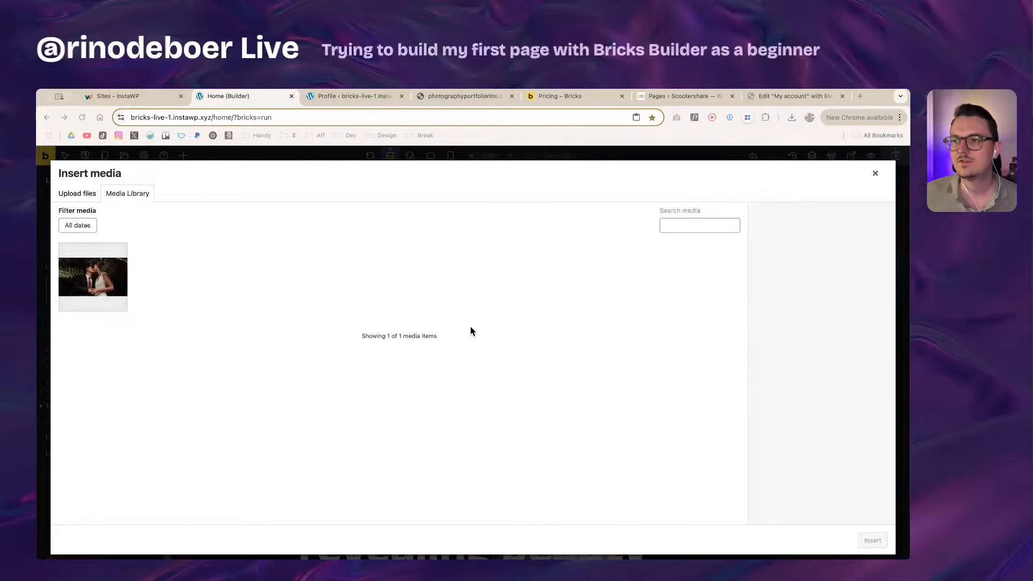
left_click_drag(410, 310, 244, 381)
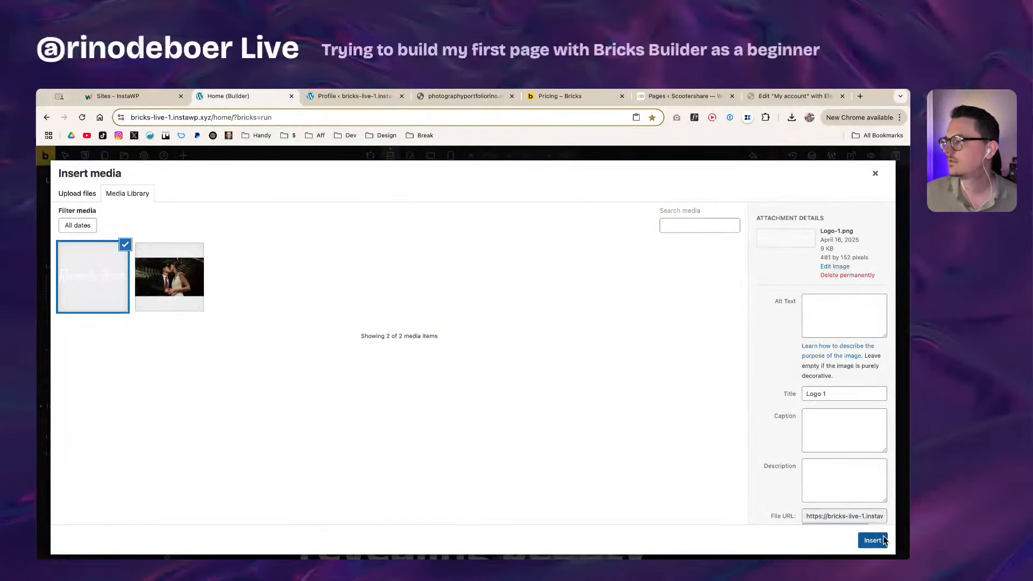
left_click(877, 540)
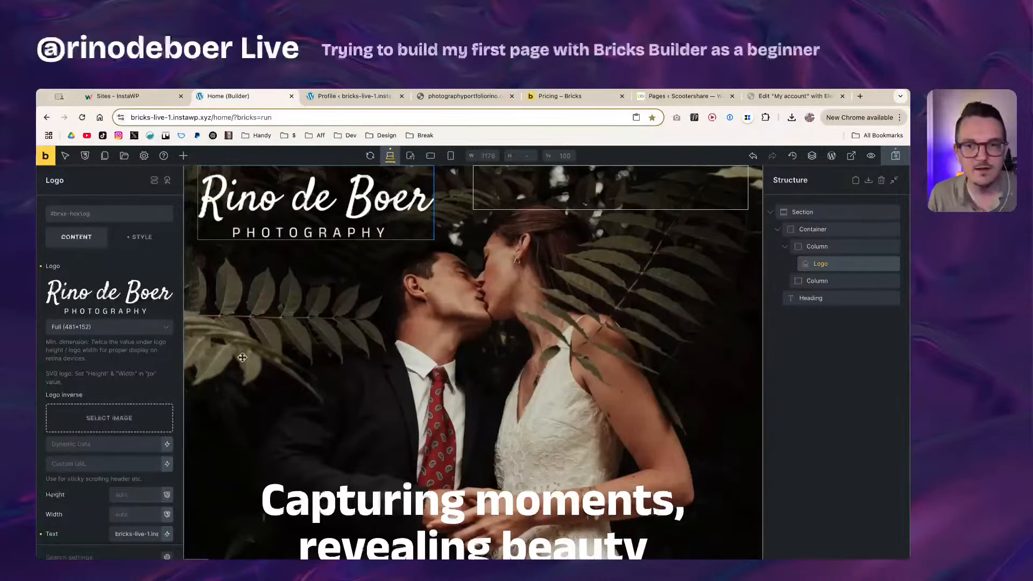
Step: Set the logo's width to 220px
scroll(80, 431, "down", 1)
scroll(72, 440, "down", 1)
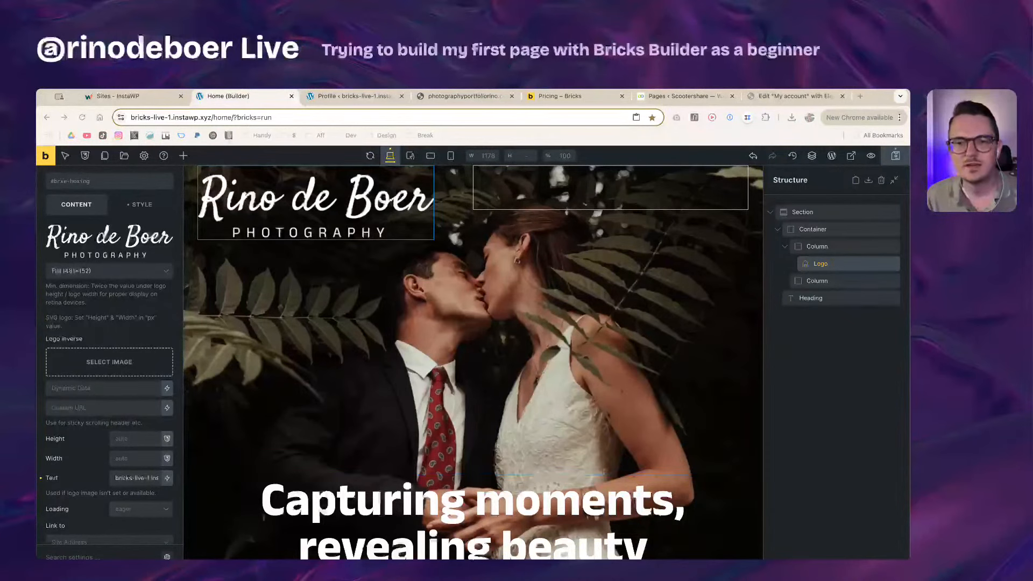
scroll(80, 421, "down", 1)
scroll(80, 421, "down", 1)
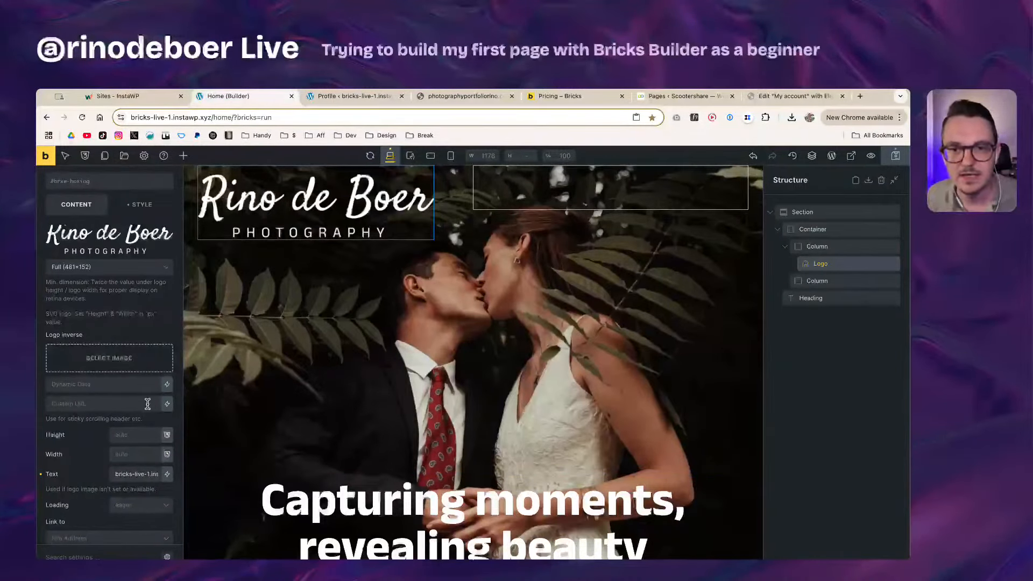
scroll(74, 454, "down", 1)
left_click(124, 455)
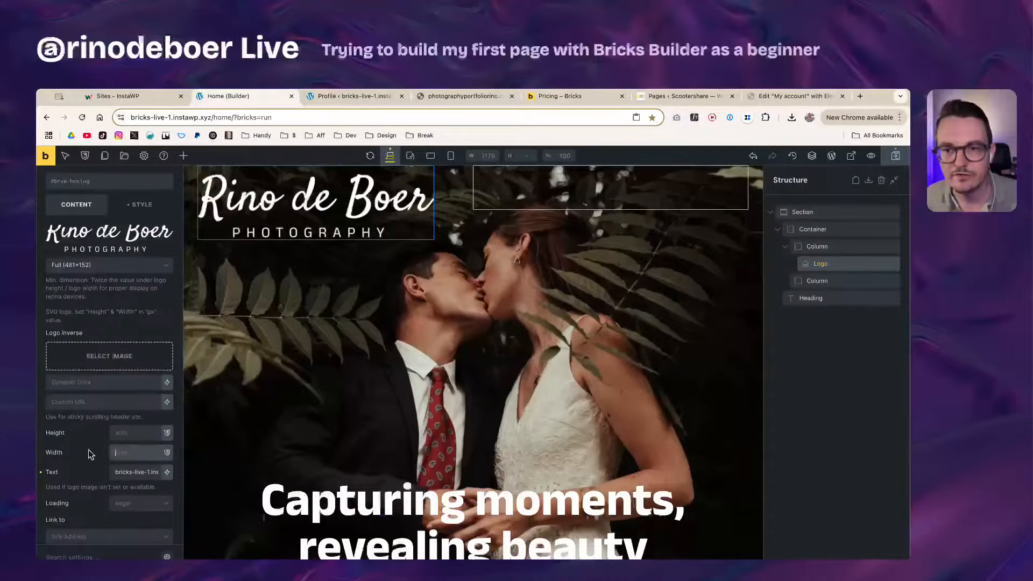
scroll(93, 455, "down", 2)
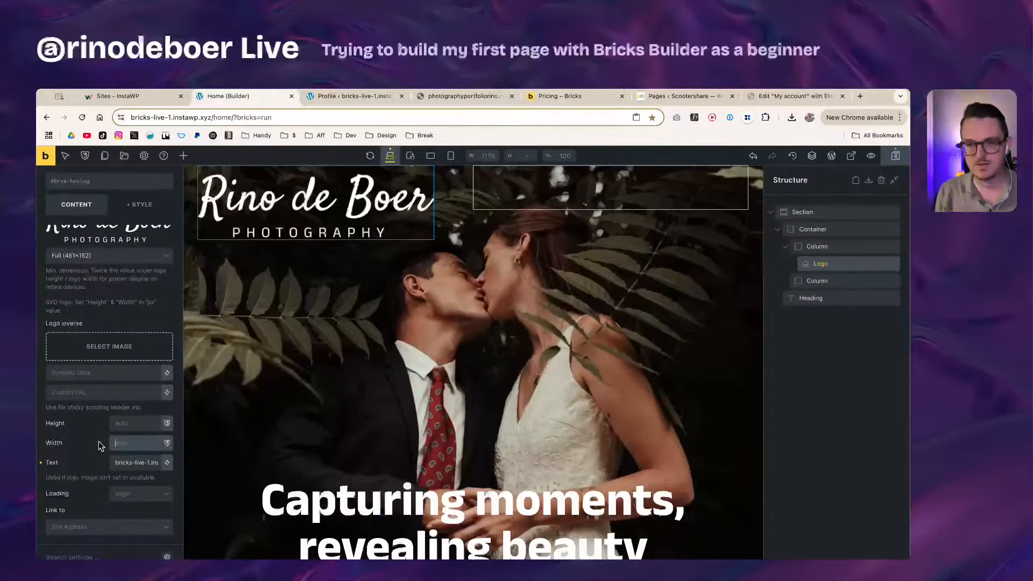
type("220")
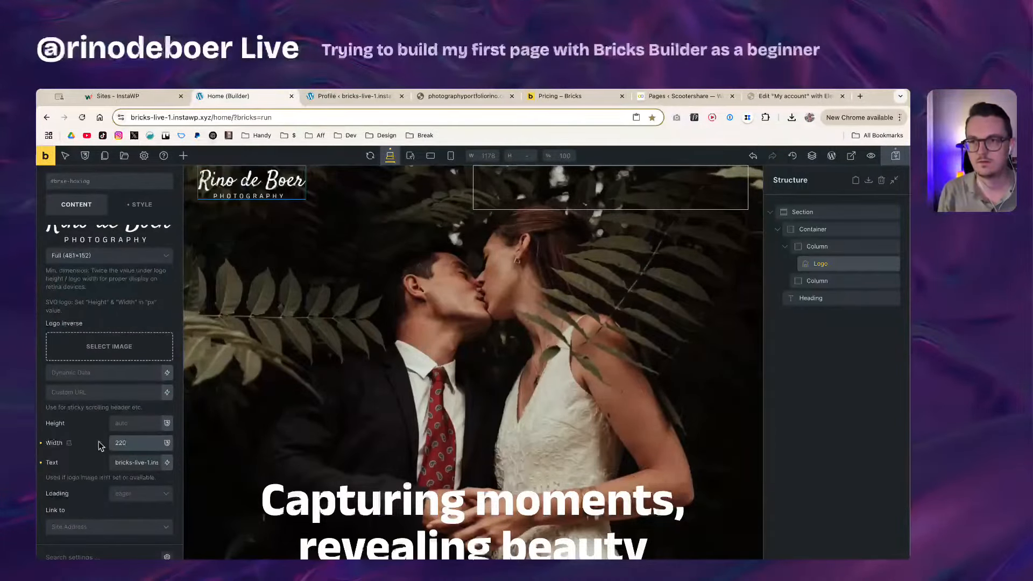
type("px")
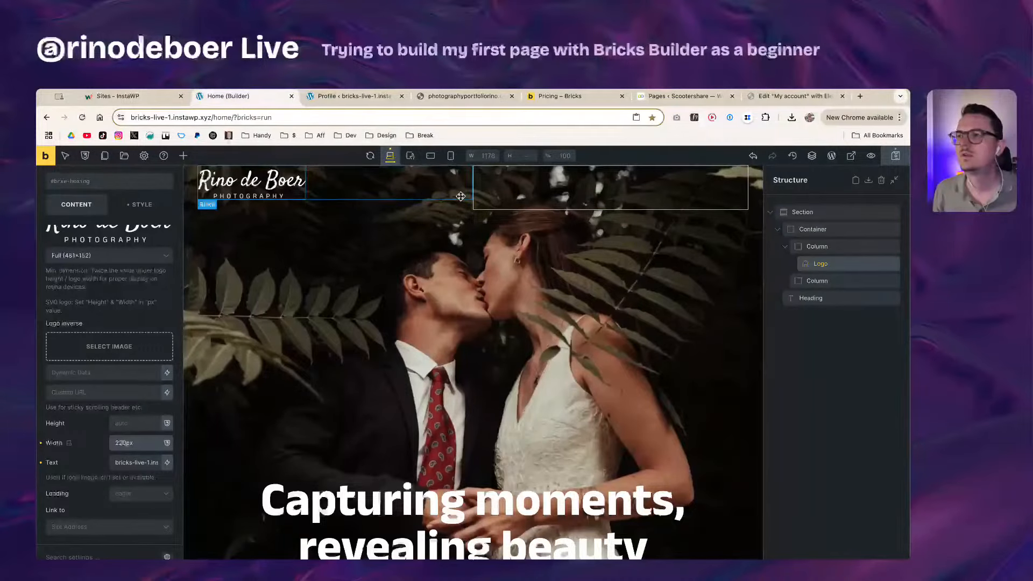
Step: Center the logo's column vertically and select the empty right column
left_click(850, 249)
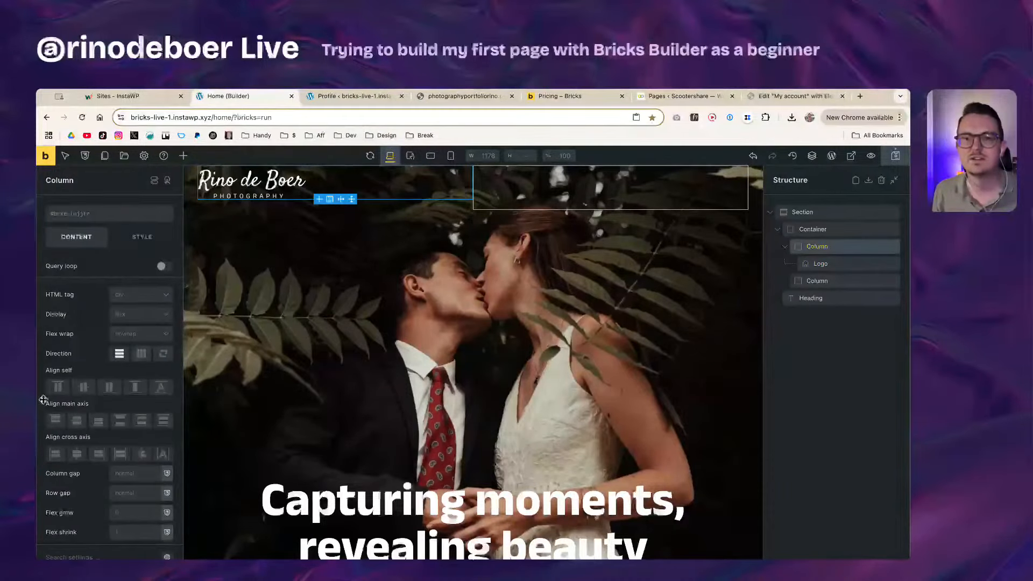
left_click(89, 388)
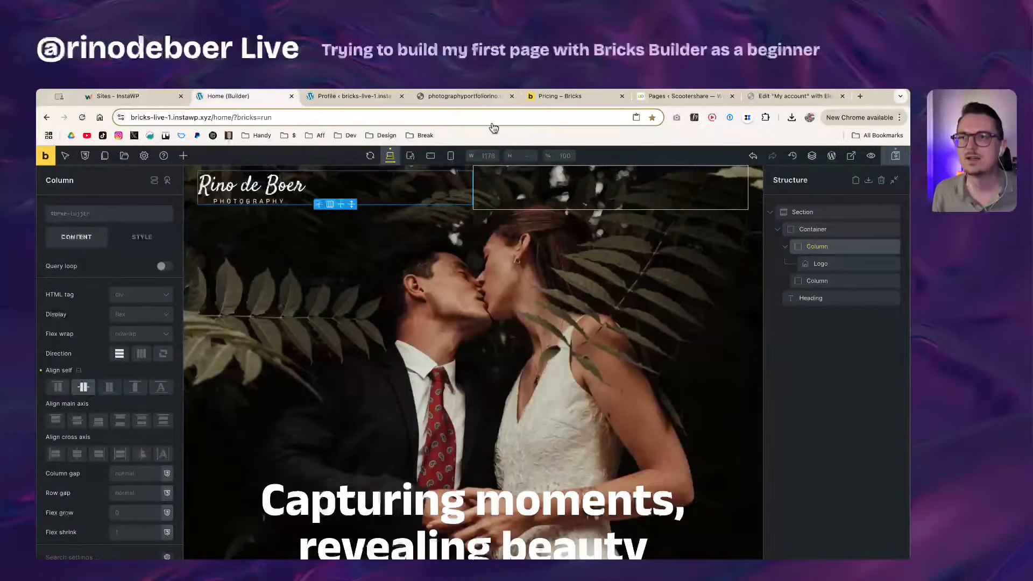
left_click(519, 183)
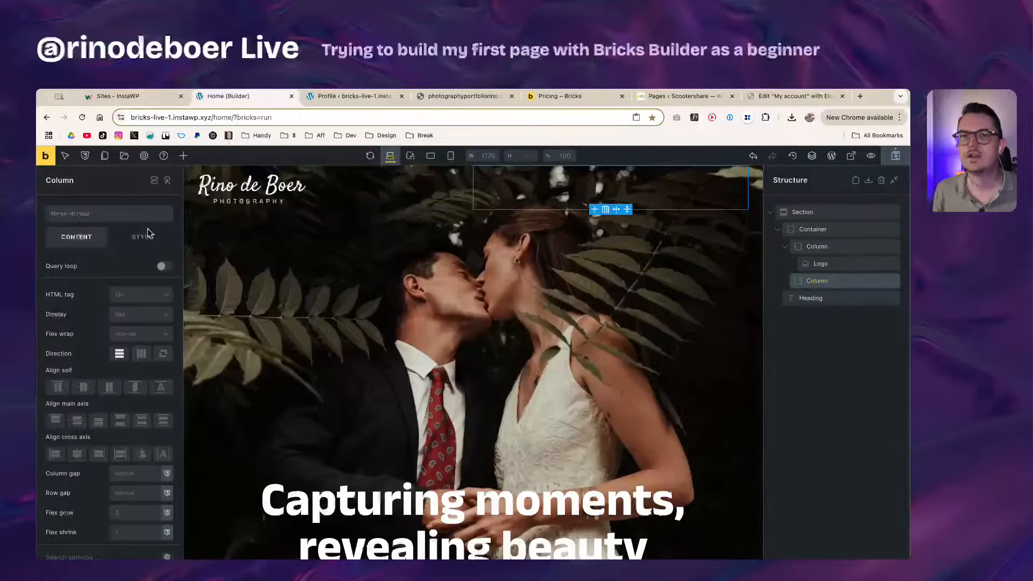
Step: Drag a Button element from the Elements list onto the header's right column
left_click(183, 155)
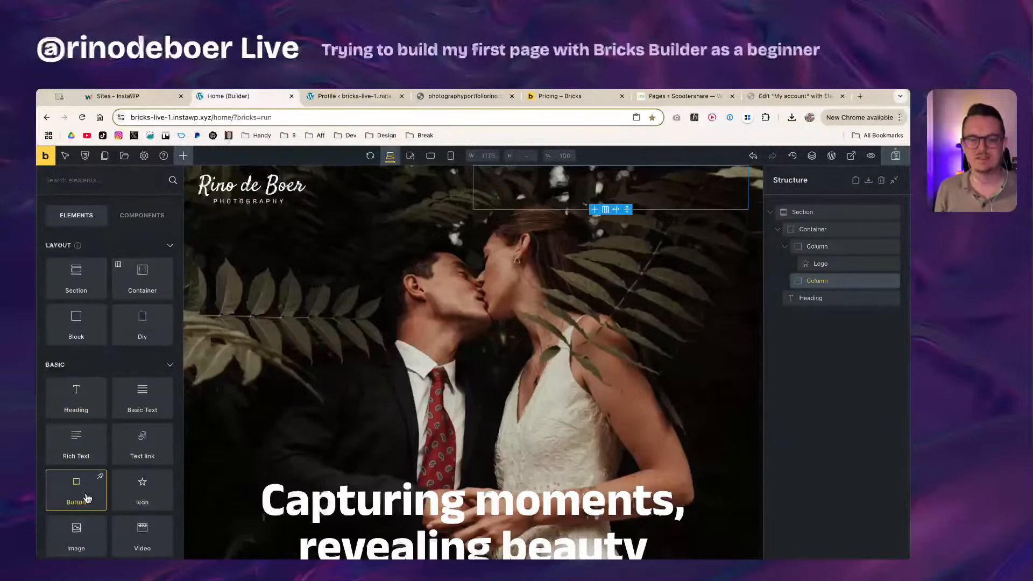
scroll(83, 496, "up", 5)
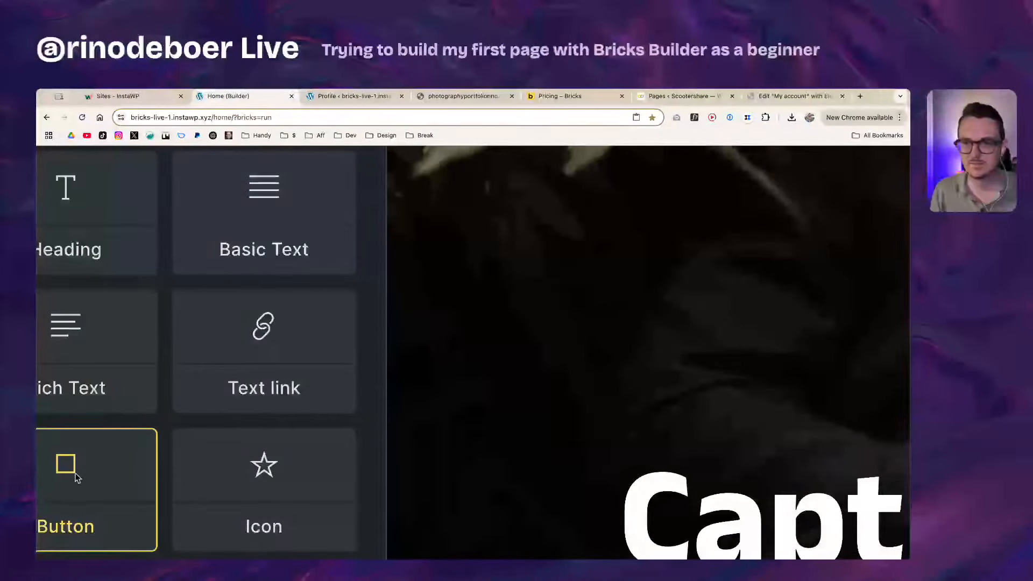
scroll(81, 487, "down", 5)
scroll(45, 486, "up", 5)
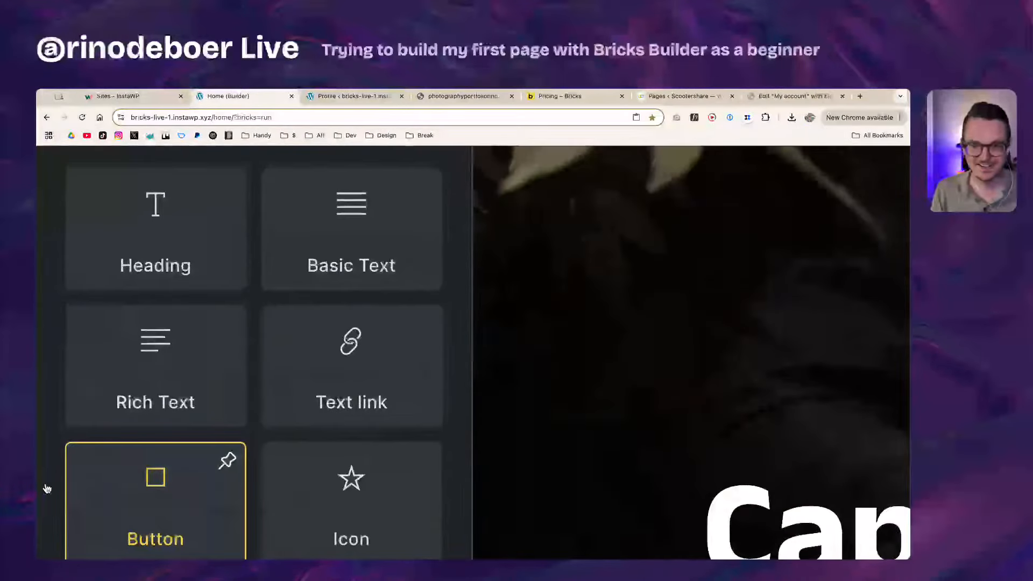
scroll(169, 496, "down", 3)
scroll(171, 500, "down", 3)
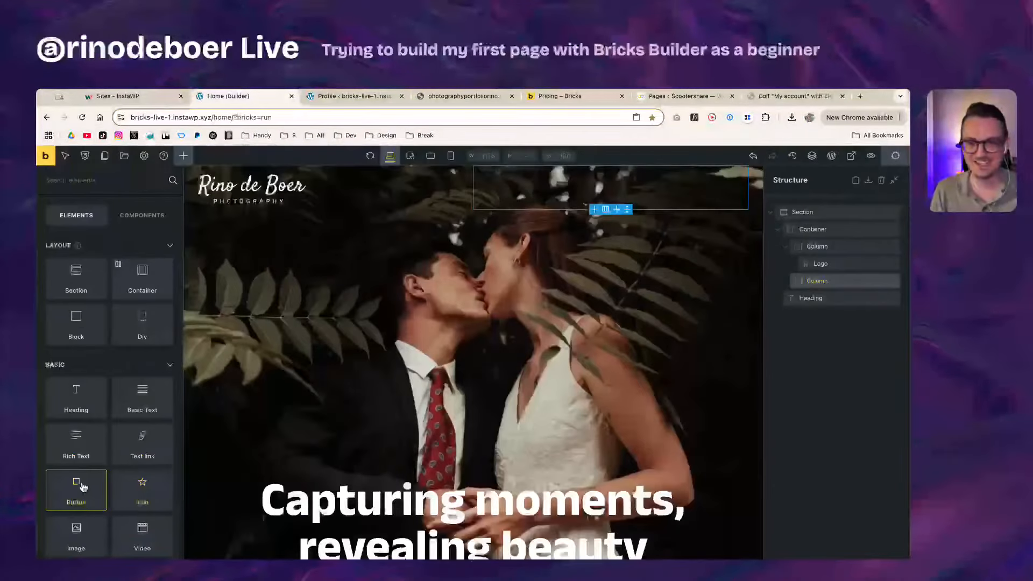
left_click_drag(84, 492, 577, 183)
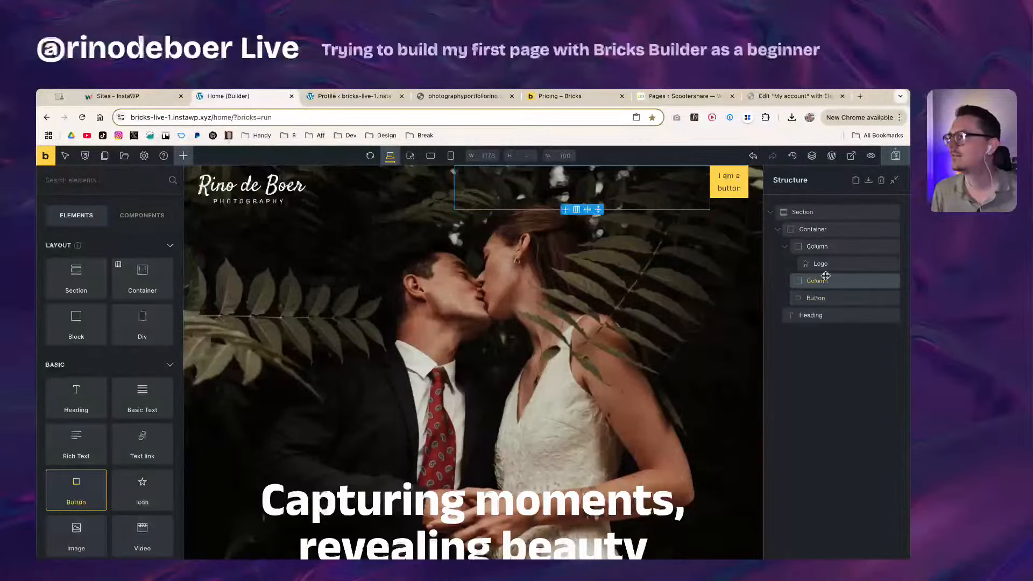
Step: Nest the new 'I am a button' Button inside the right Column in Structure
left_click(823, 297)
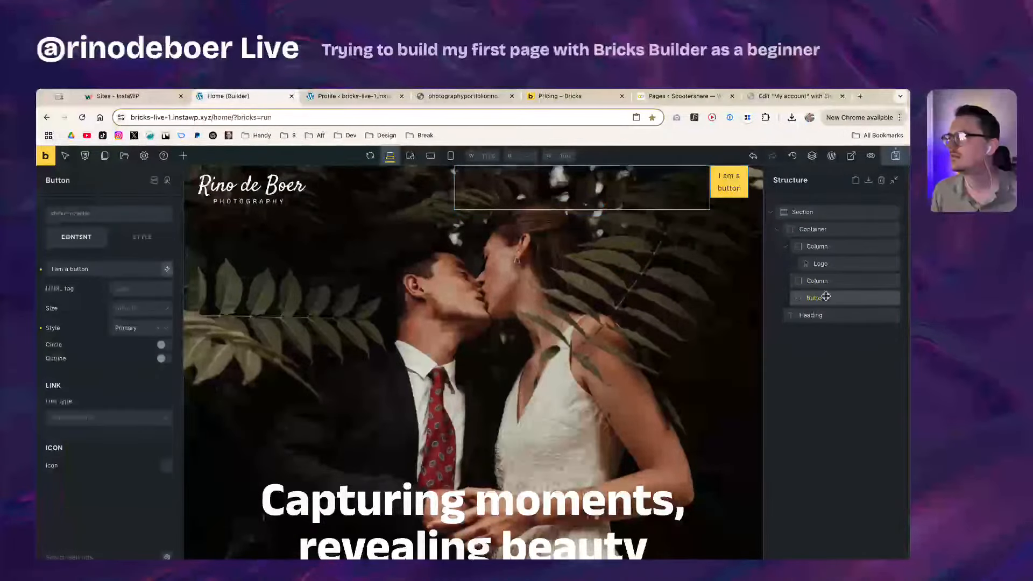
left_click(822, 283)
left_click(821, 297)
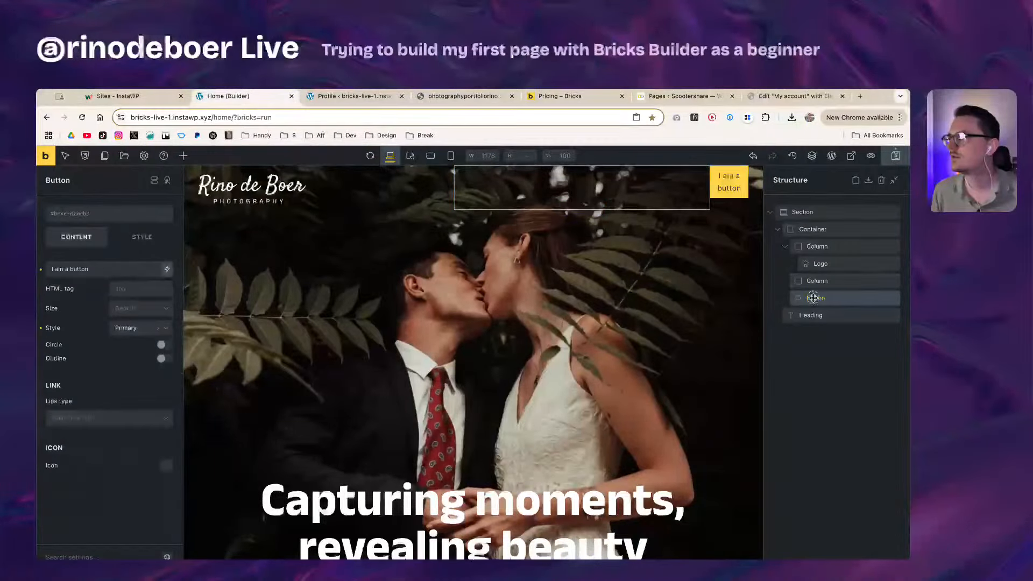
left_click_drag(817, 299, 822, 295)
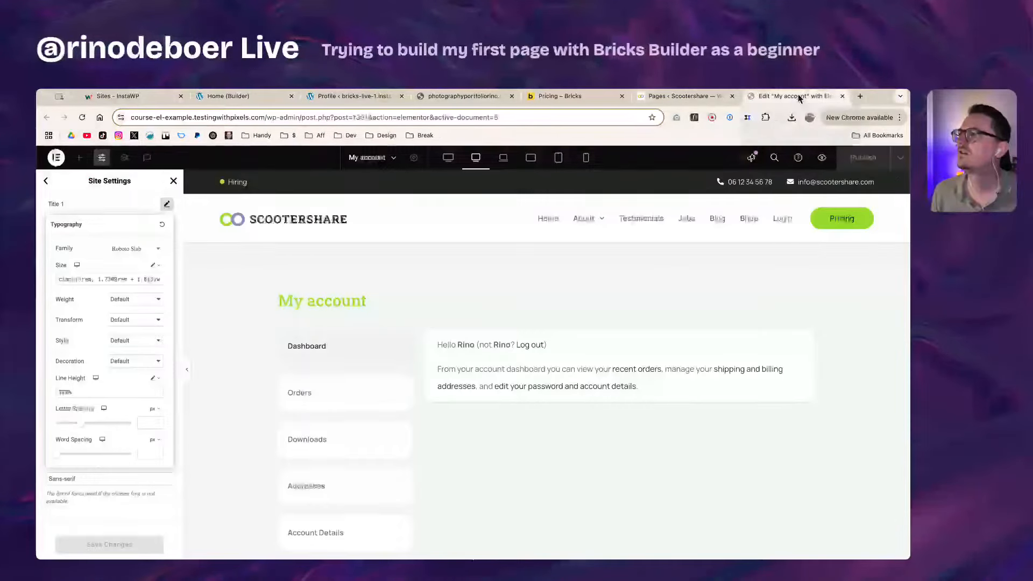
Step: On Elementor's My account page, close Site Settings and select the My account heading
left_click(769, 97)
left_click(173, 181)
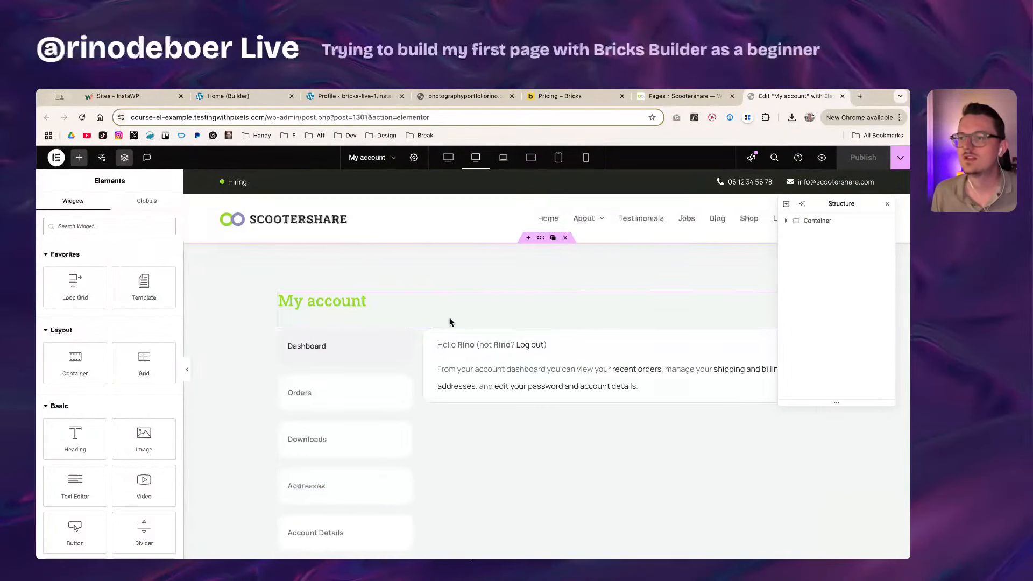
scroll(399, 329, "down", 1)
left_click(366, 285)
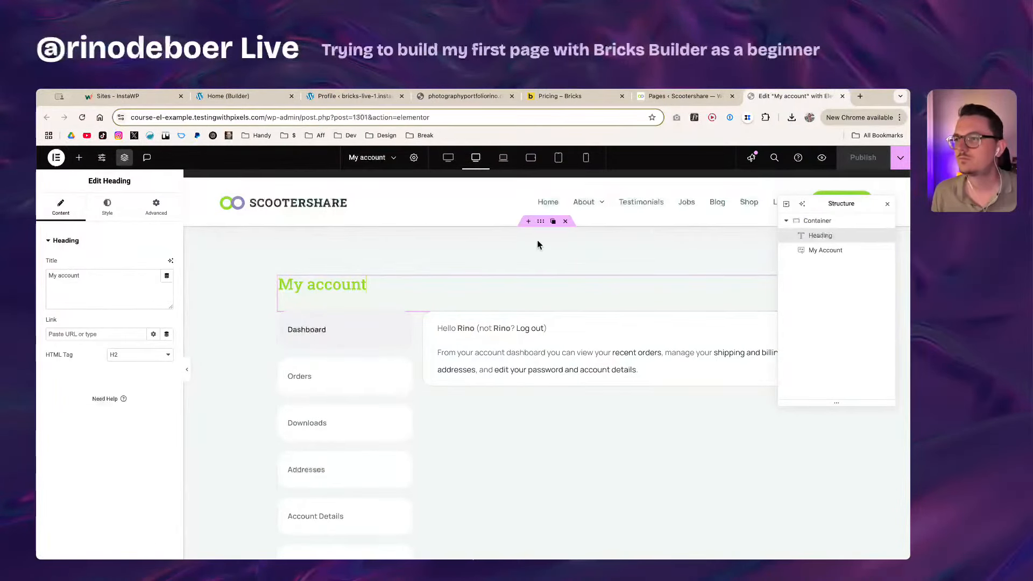
left_click(543, 219)
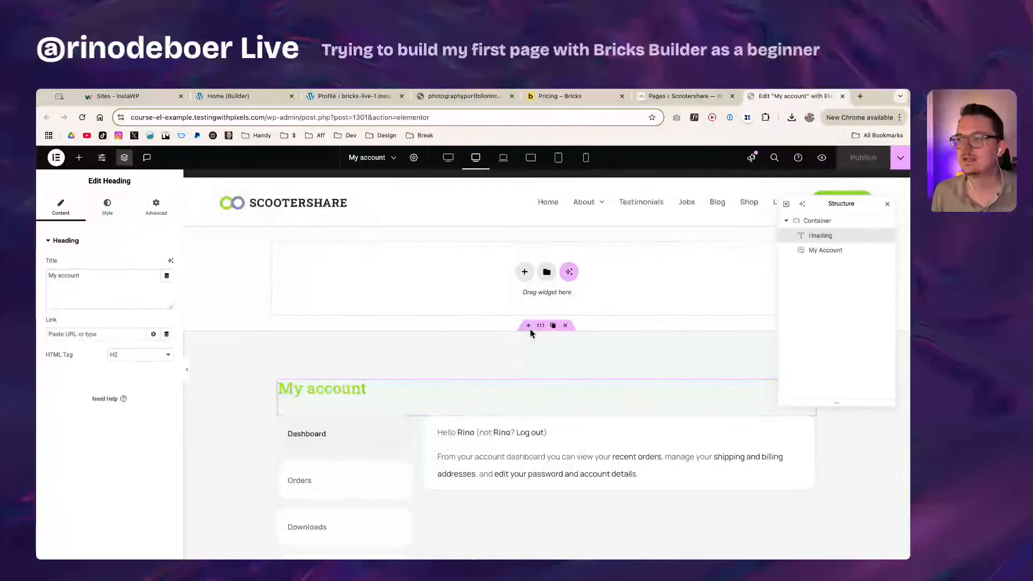
left_click(537, 325)
Step: Add a Container above the heading and move the My account heading into it
left_click(78, 157)
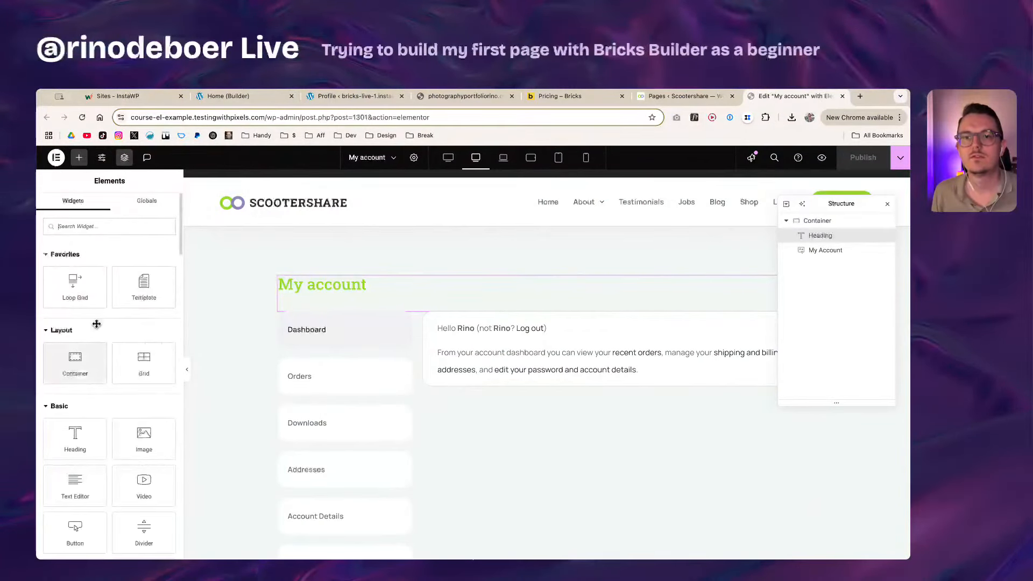
left_click_drag(75, 359, 452, 301)
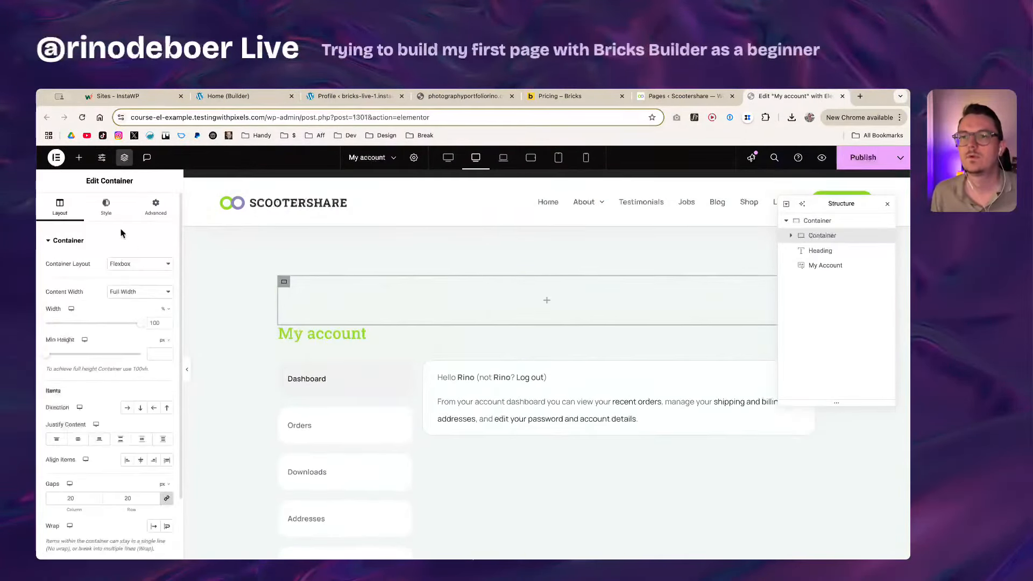
left_click(820, 252)
mouse_move(820, 253)
left_mouse_down()
mouse_move(821, 237)
mouse_move(820, 269)
mouse_move(821, 247)
mouse_move(820, 265)
mouse_move(828, 251)
left_mouse_up()
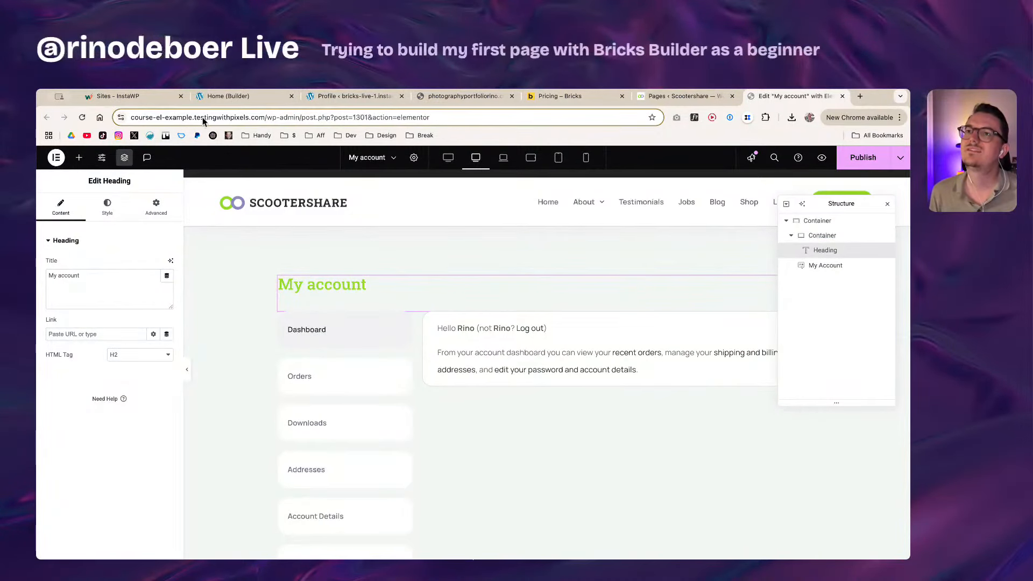
left_click(263, 96)
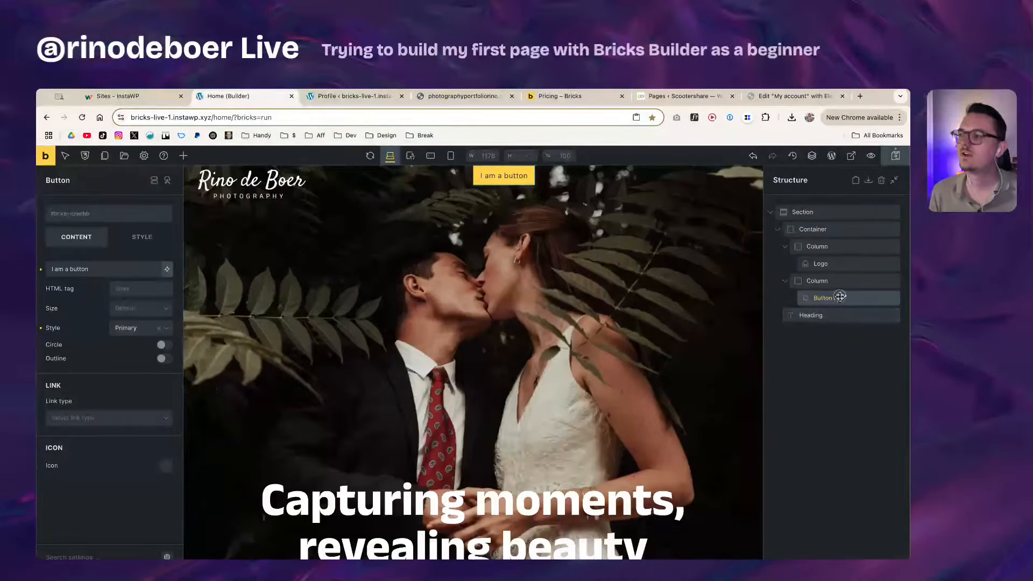
Step: In Structure, move the Button under the Logo, then pull the Logo out into the Container
mouse_move(840, 296)
left_mouse_down()
mouse_move(846, 280)
mouse_move(836, 297)
left_mouse_up()
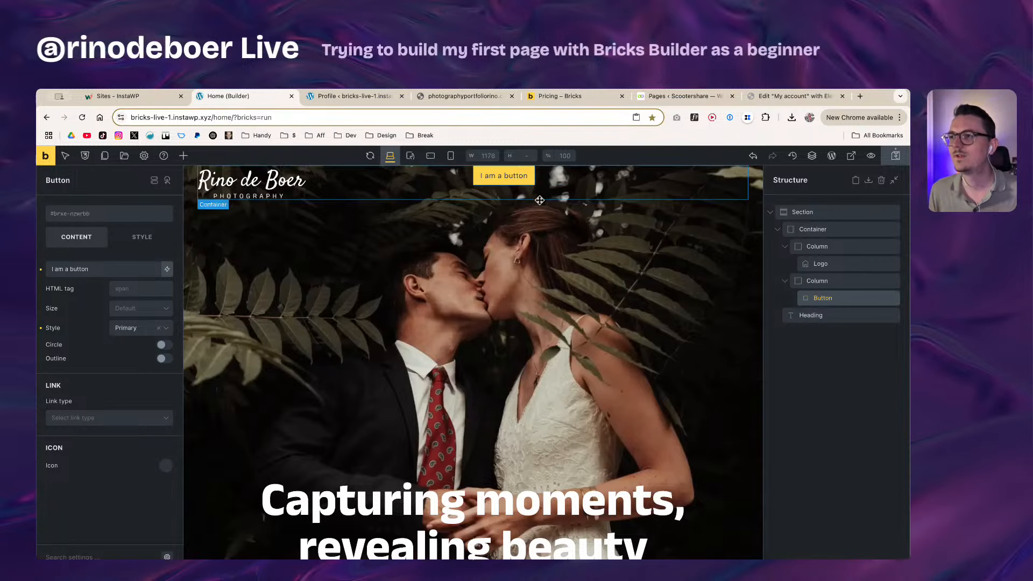
left_click(835, 281)
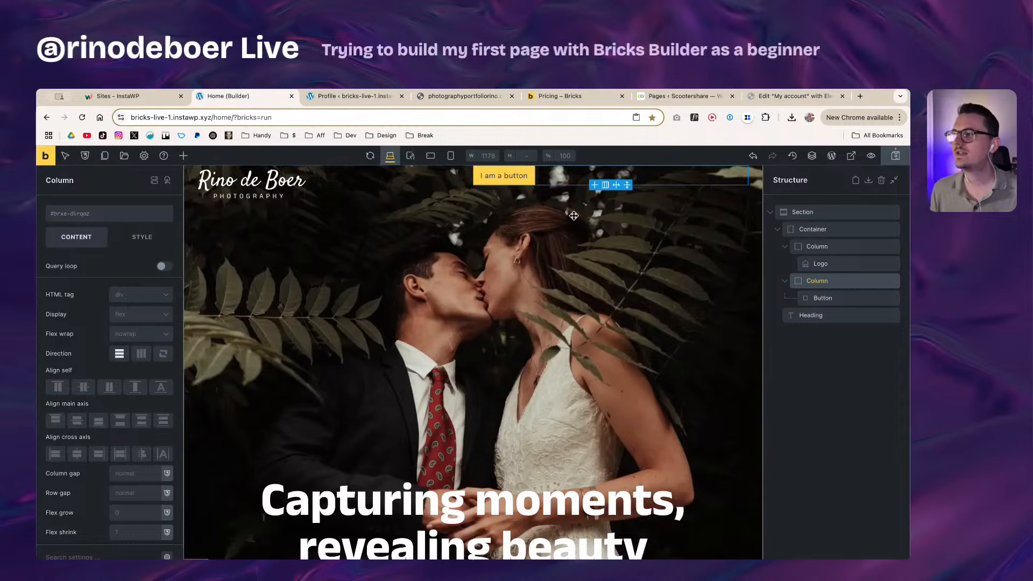
left_click(832, 300)
left_click_drag(833, 297, 819, 268)
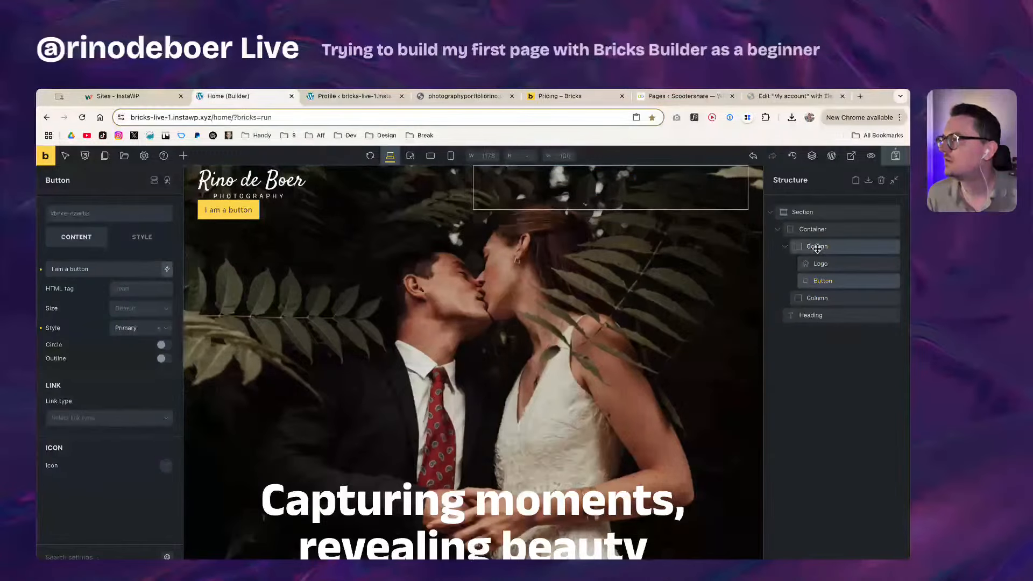
left_click(820, 264)
left_click_drag(827, 280, 825, 261)
Step: Select the header's empty Columns in the Structure panel
left_click(824, 281)
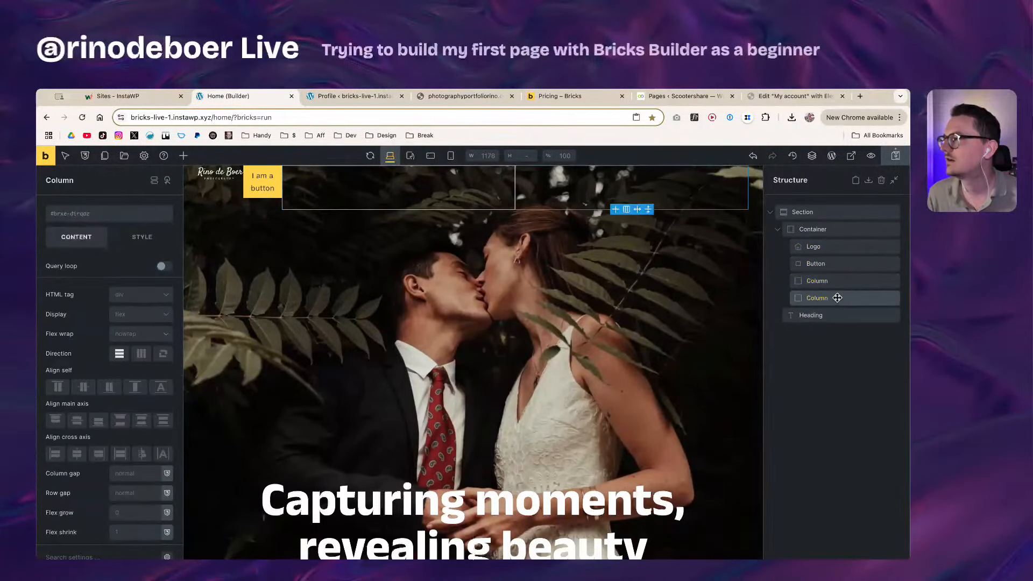
right_click(833, 296)
left_click(842, 286)
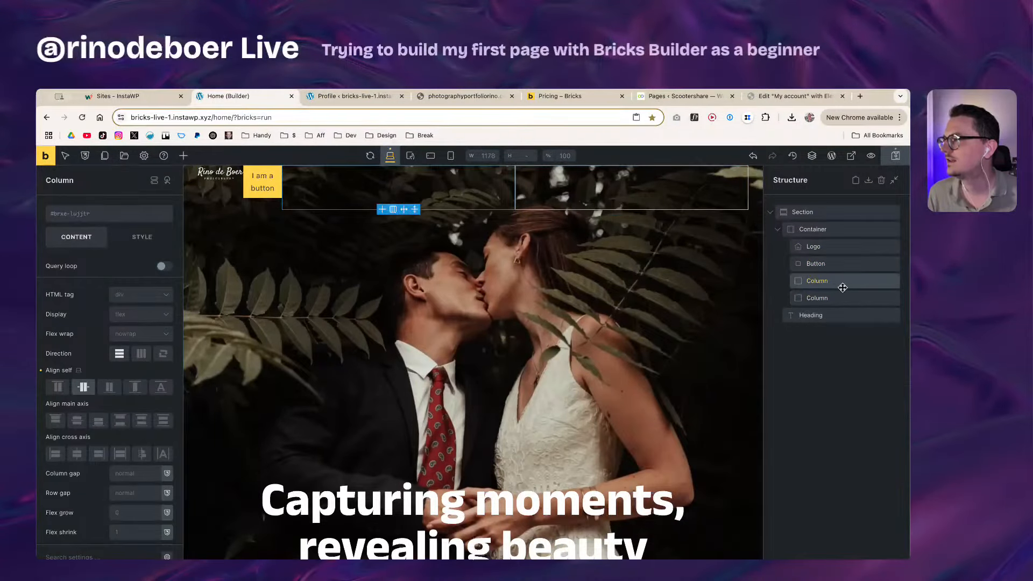
left_click(842, 299)
left_click(839, 286)
left_click(839, 297)
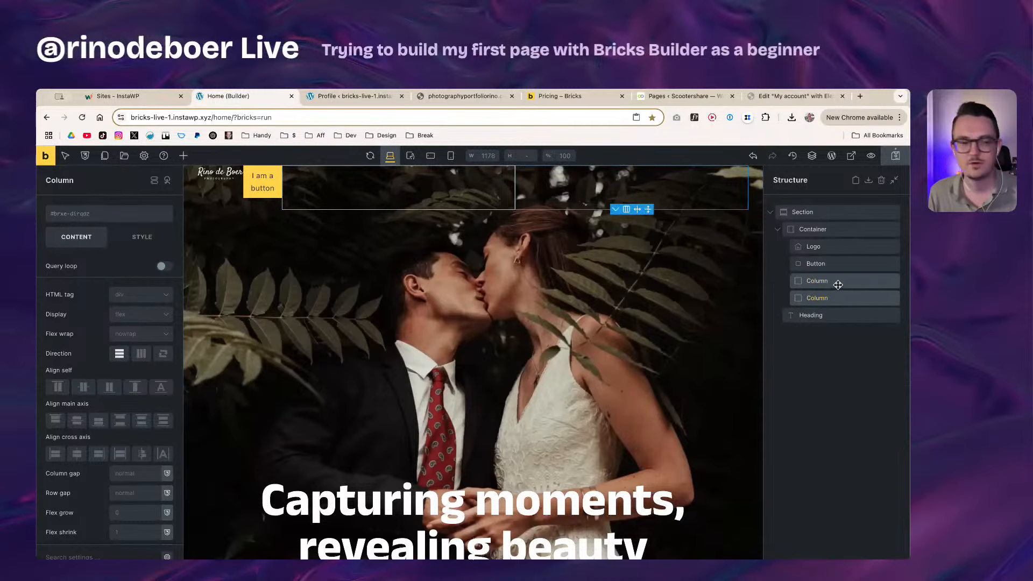
left_click_drag(840, 283, 841, 284)
left_click(842, 284)
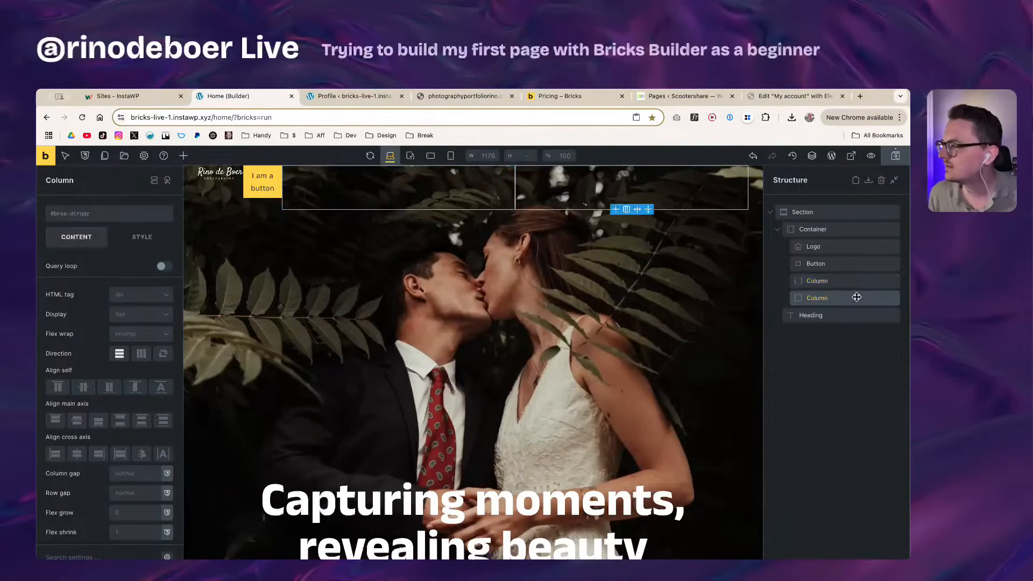
left_click(843, 298)
left_click(840, 284)
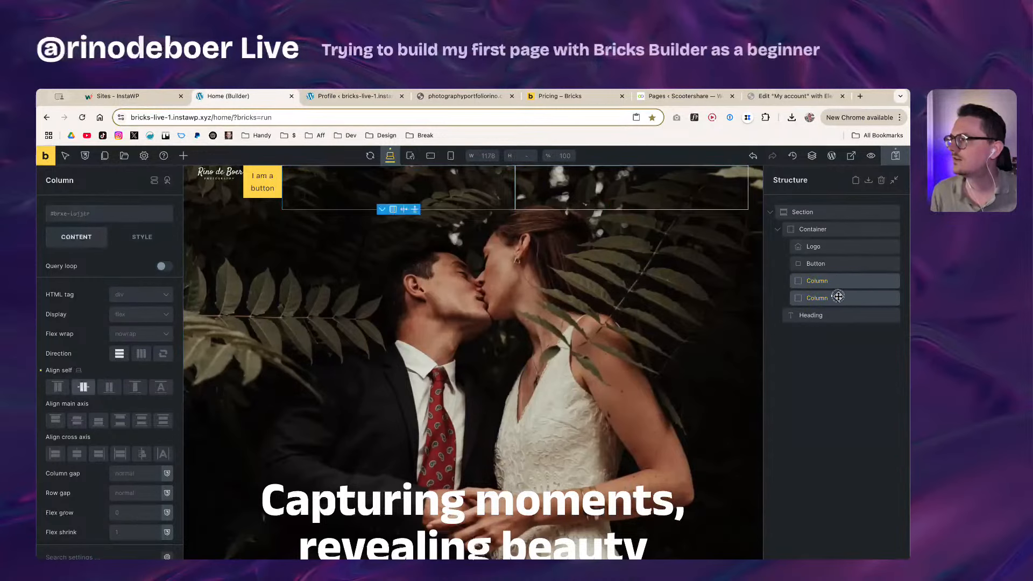
left_click(830, 311)
left_click(834, 301)
left_click(831, 281)
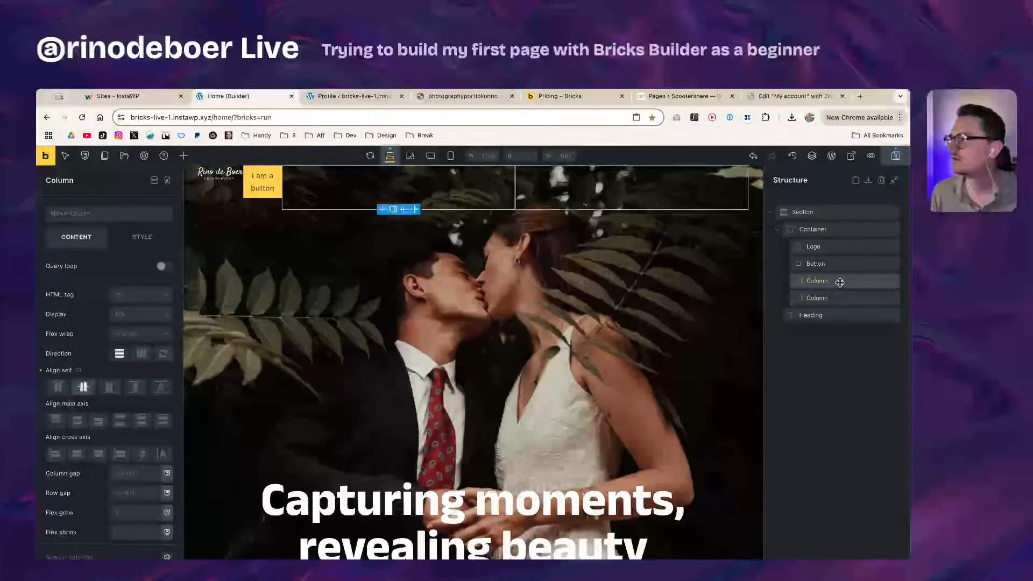
Step: Delete both empty Columns, leaving the Container with only the Logo and Button
right_click(826, 280)
left_click(829, 280)
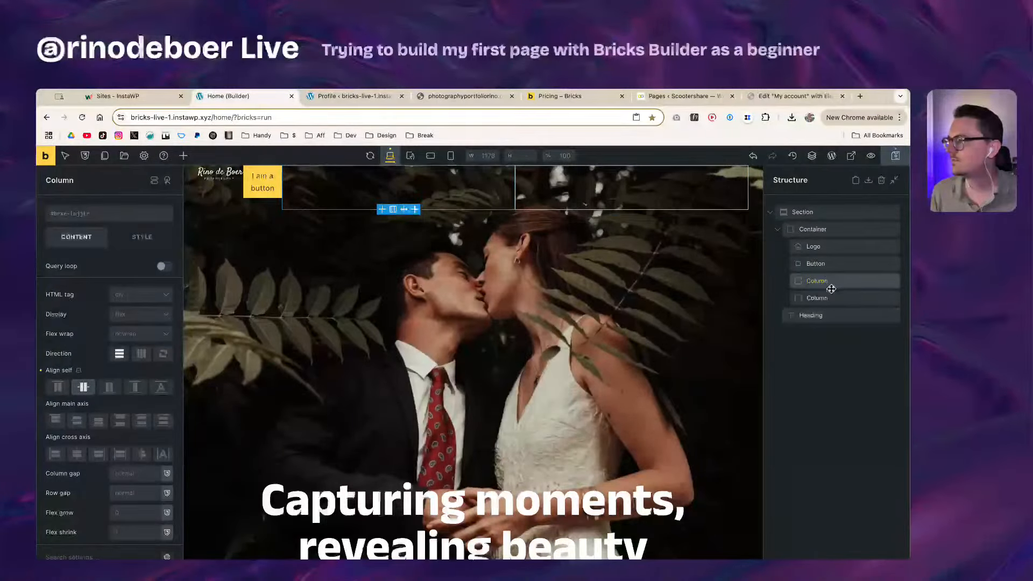
right_click(829, 283)
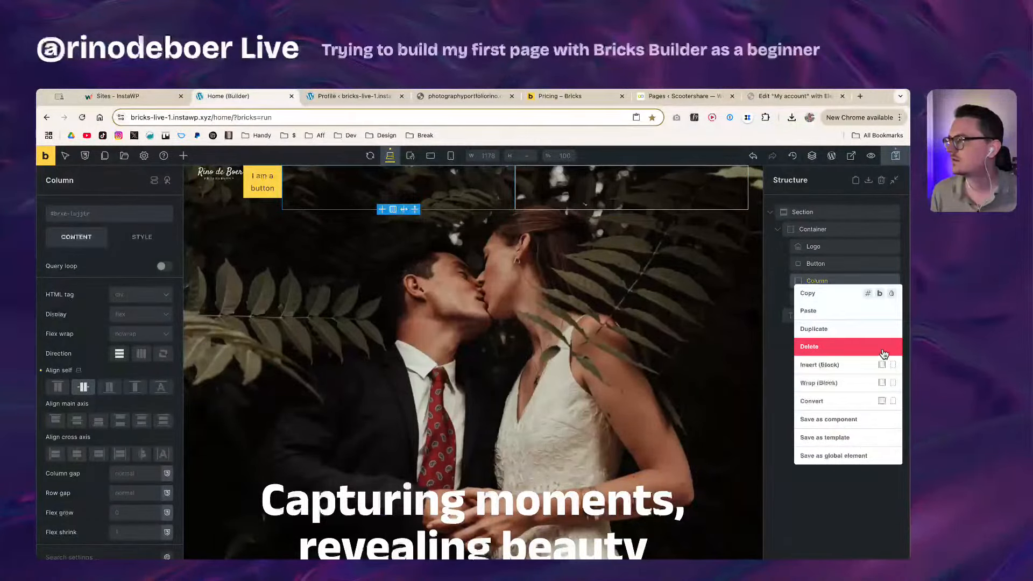
left_click(836, 280)
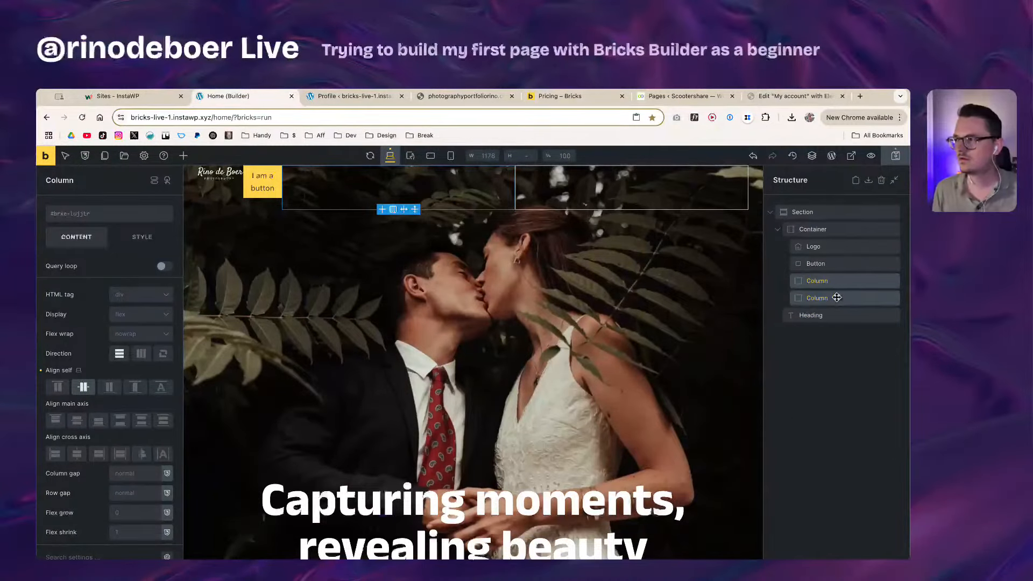
left_click(837, 298)
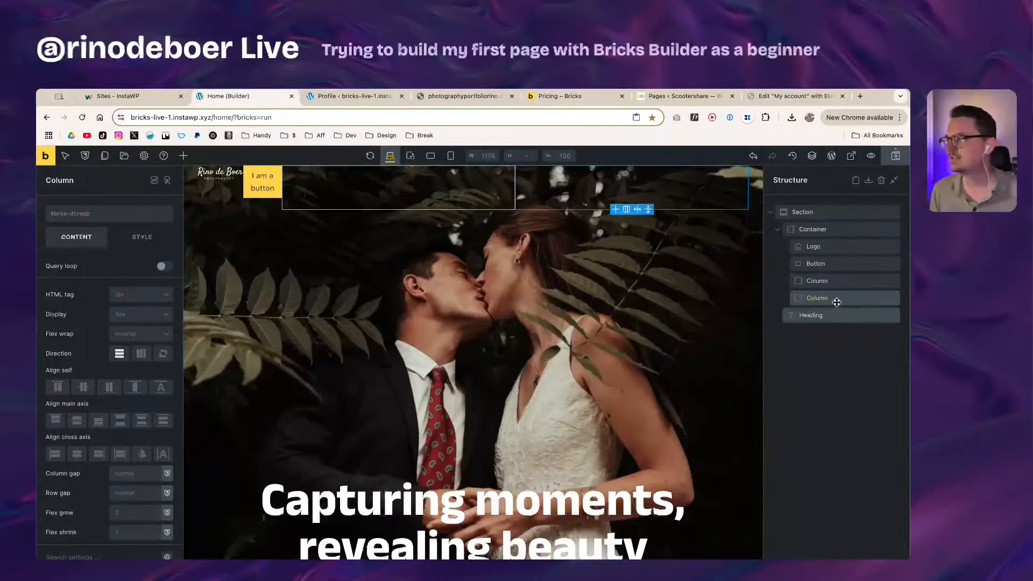
left_click(837, 280)
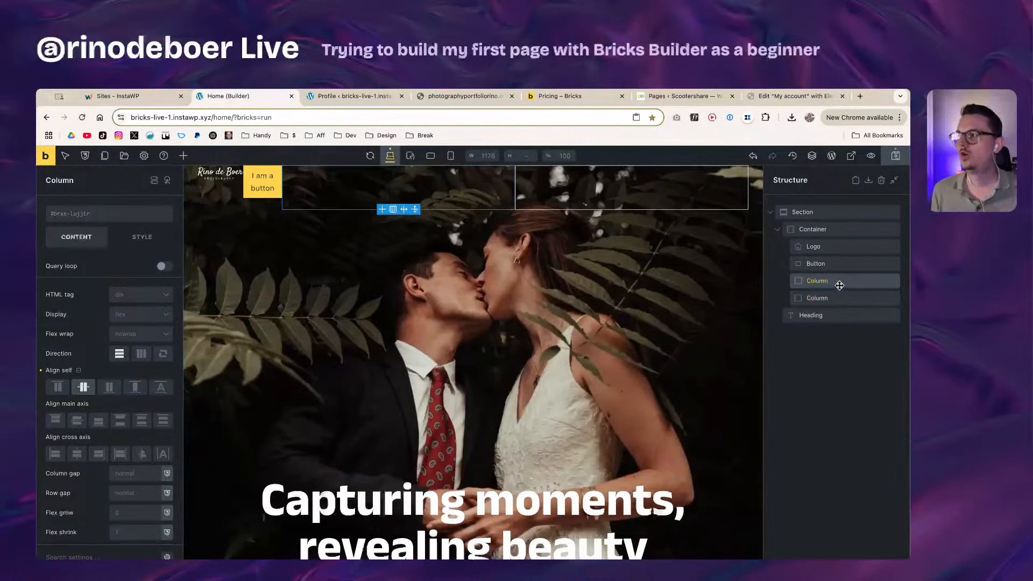
right_click(837, 278)
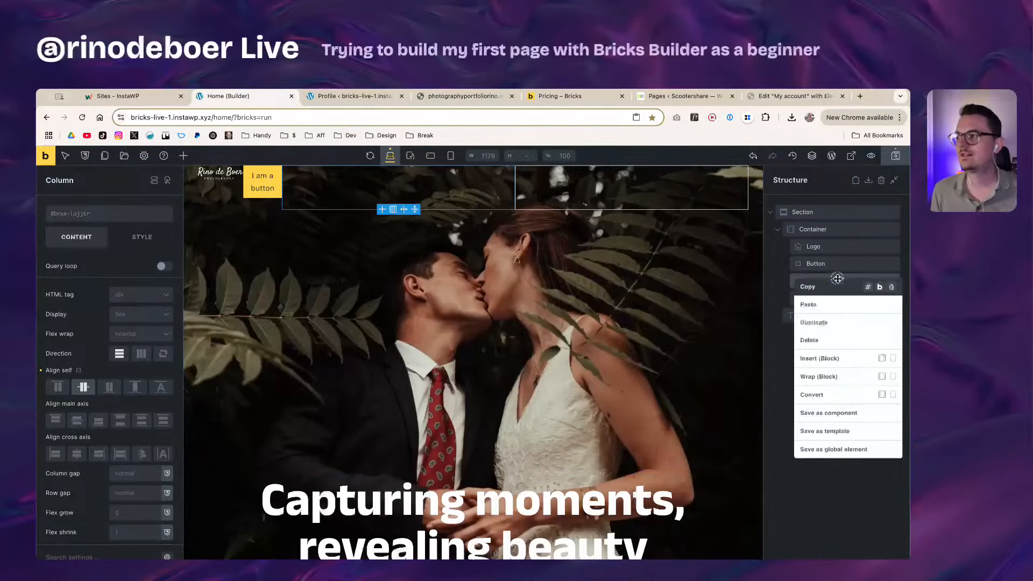
left_click(820, 341)
right_click(841, 281)
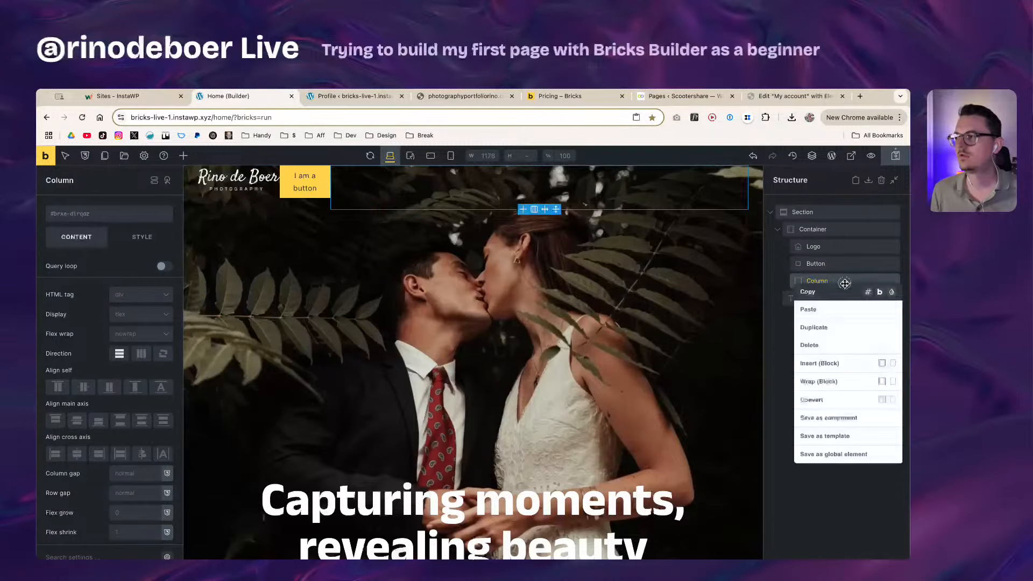
left_click(838, 344)
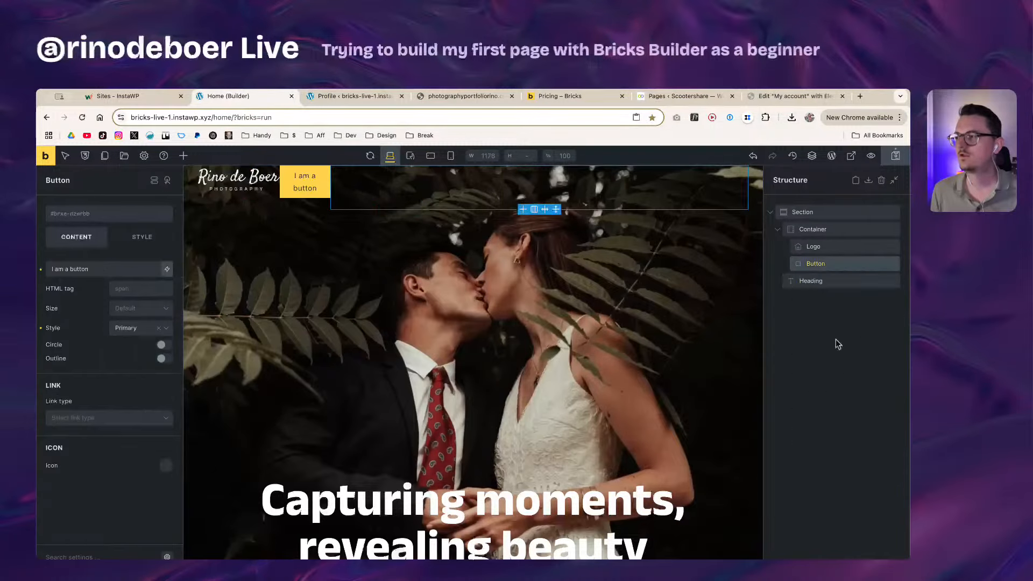
Step: Save the home page with the header Container holding the logo and the 'I am a button' Button
left_click(848, 232)
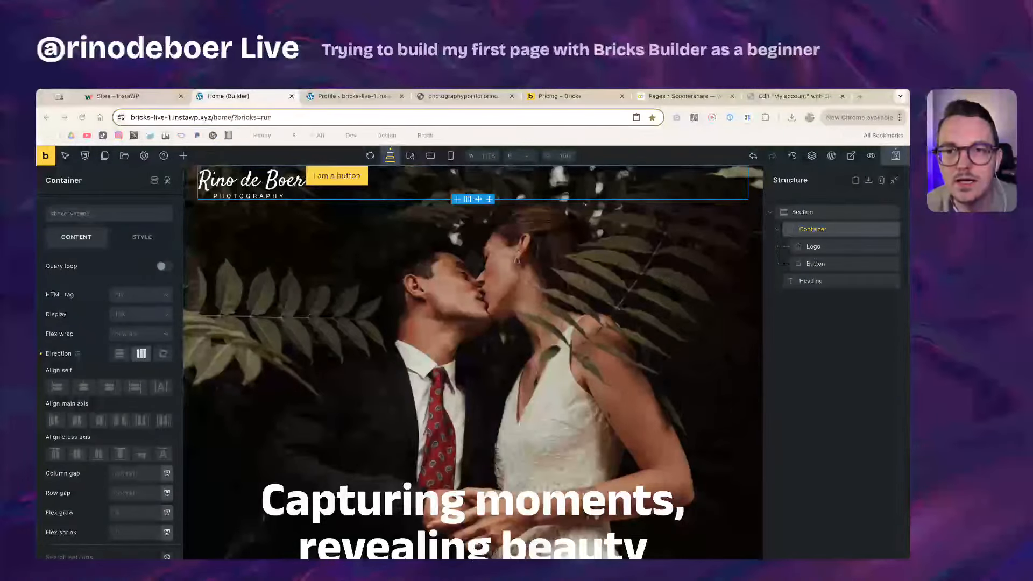
key("super+s")
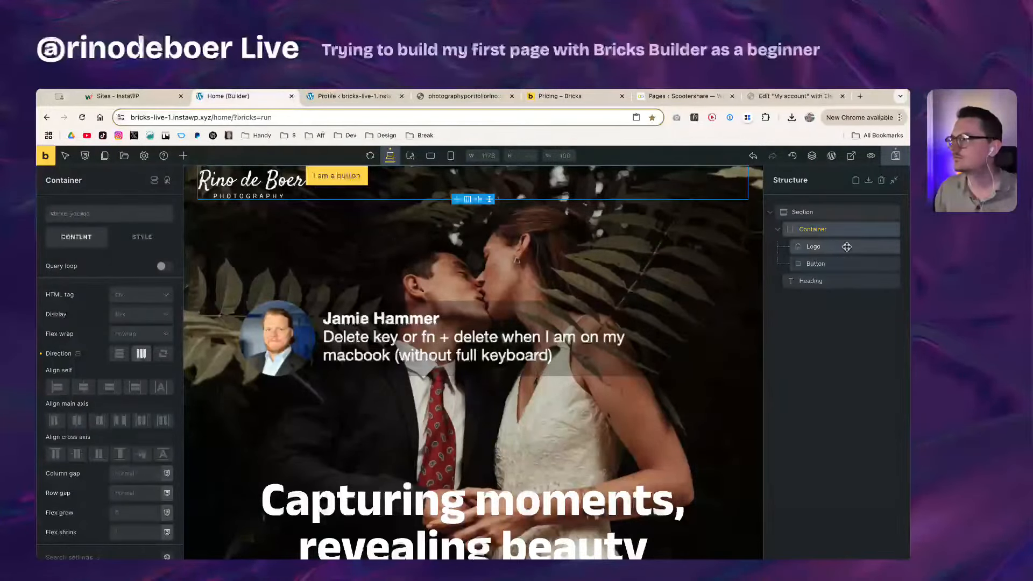
left_click(843, 264)
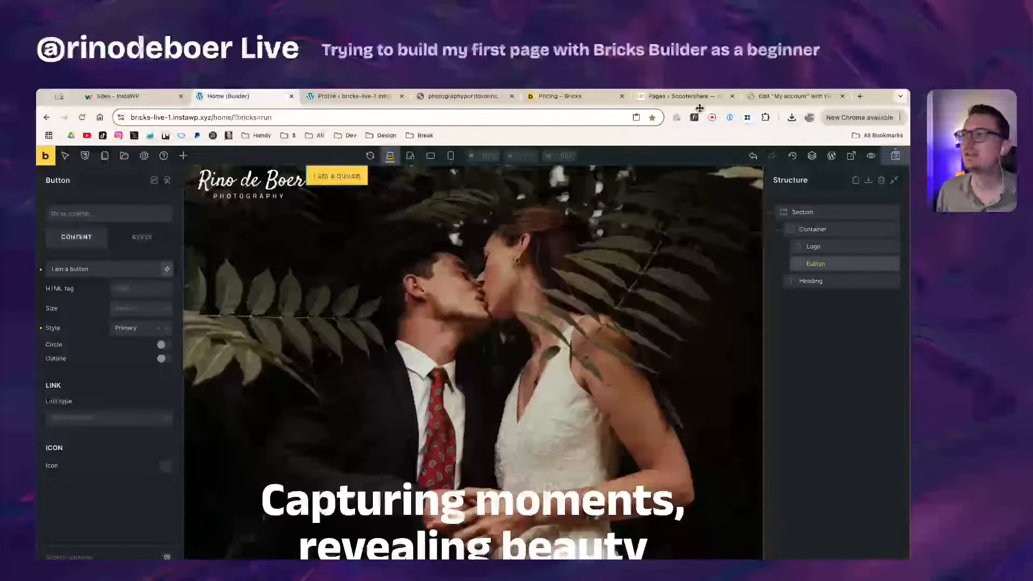
left_click(771, 97)
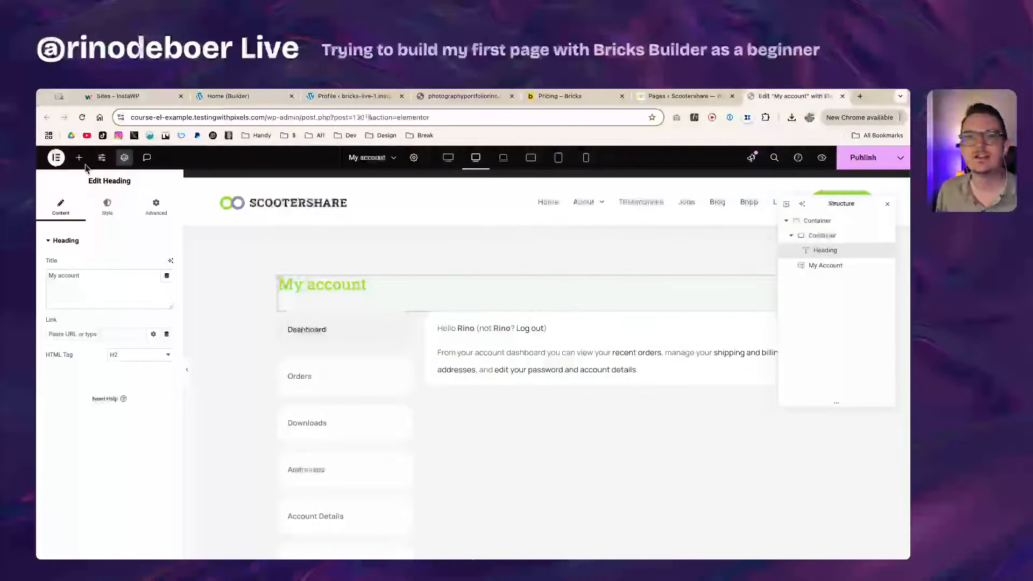
left_click(56, 158)
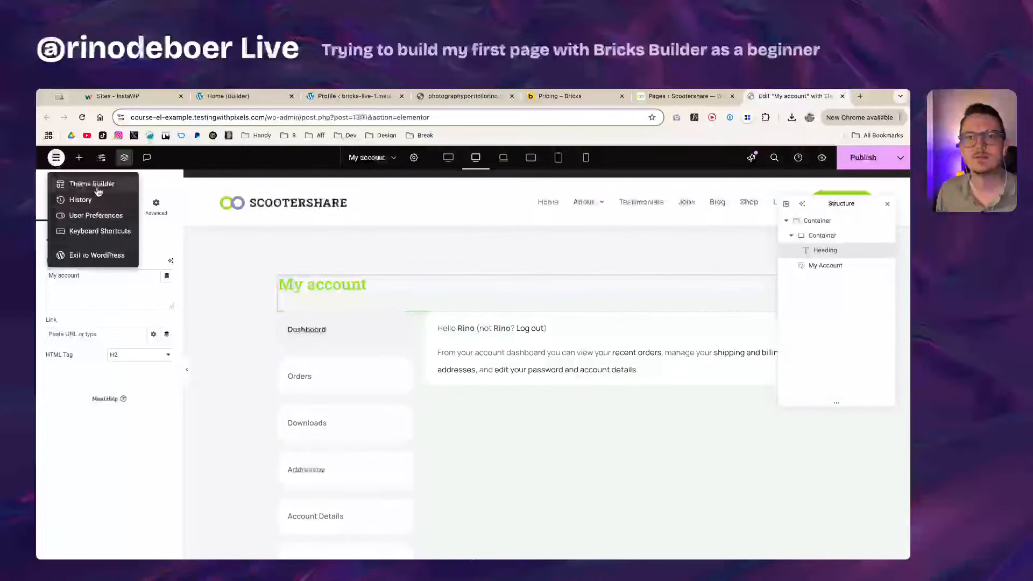
left_click(102, 219)
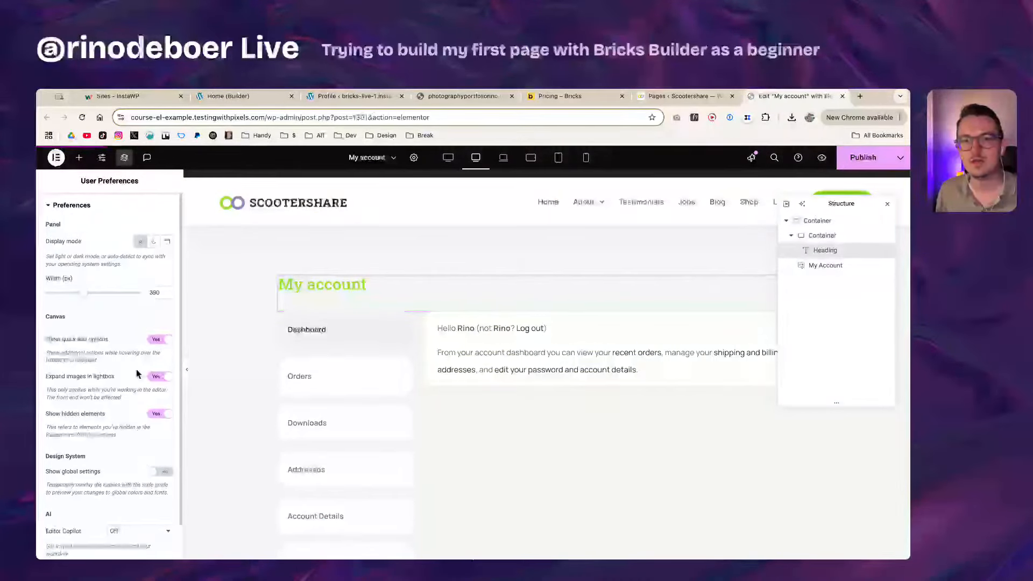
left_click(160, 341)
left_click(160, 341)
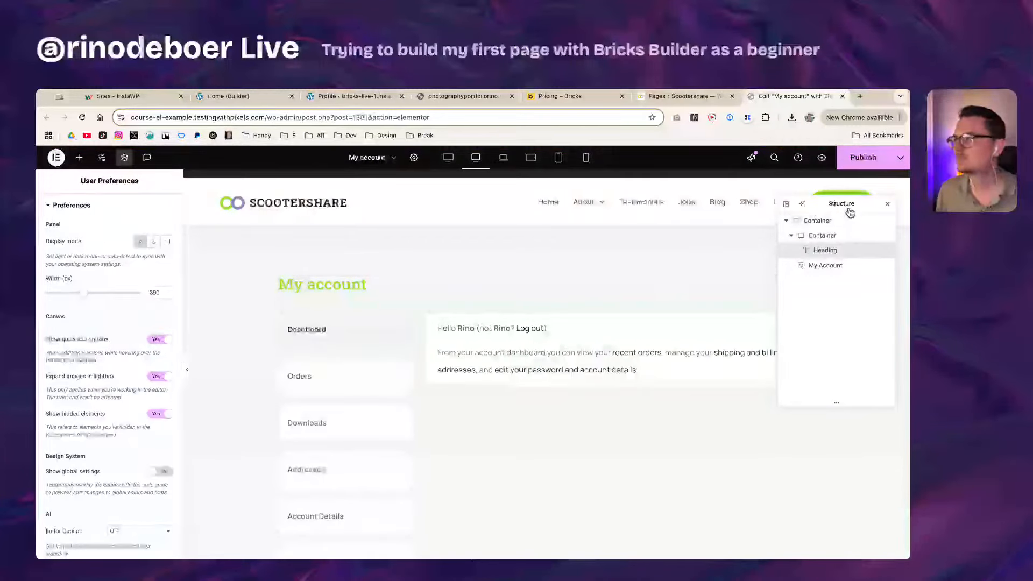
left_click_drag(850, 213, 796, 346)
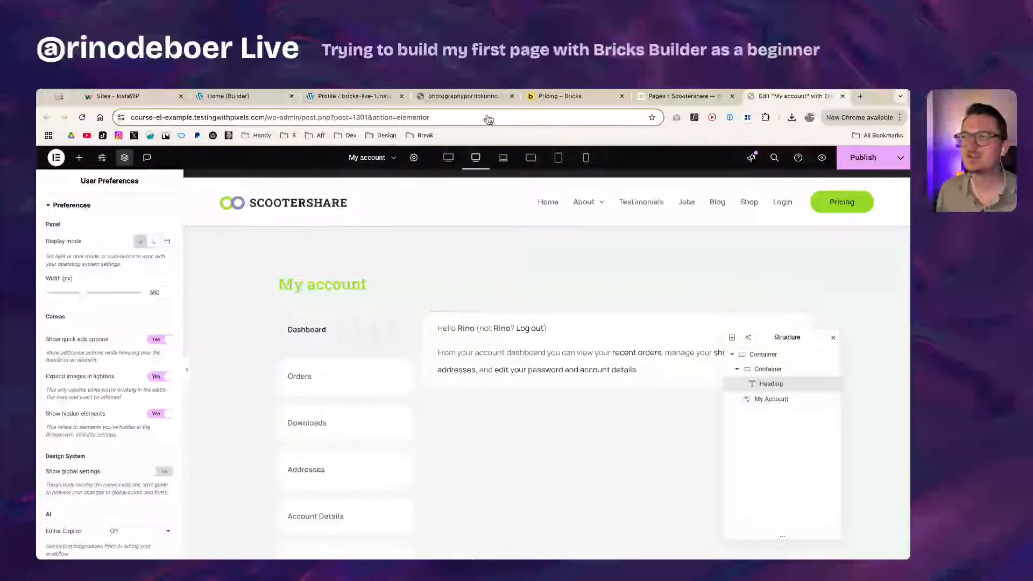
left_click(226, 95)
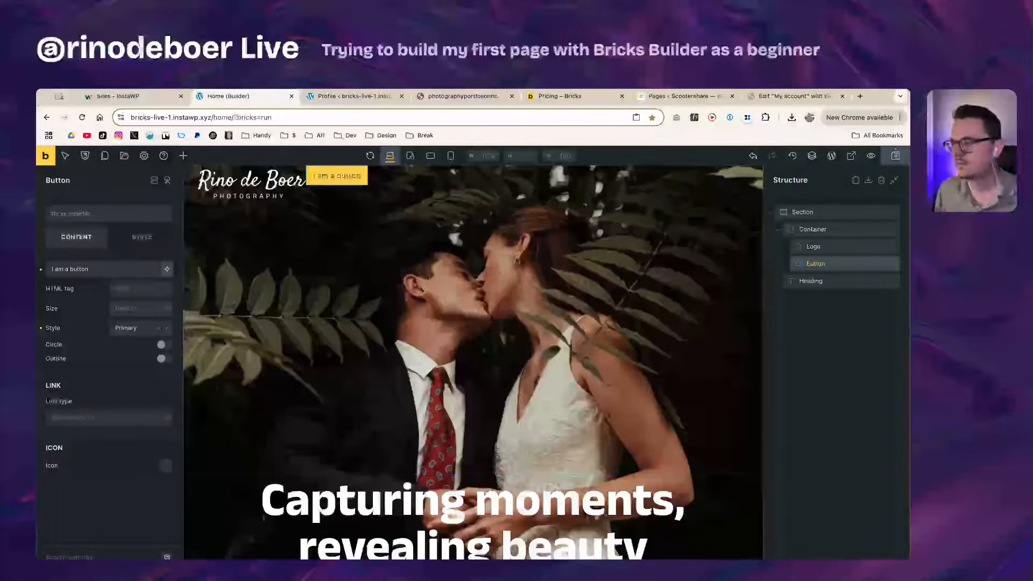
Step: Save the page with Ctrl+S and reselect the header button
left_click(144, 155)
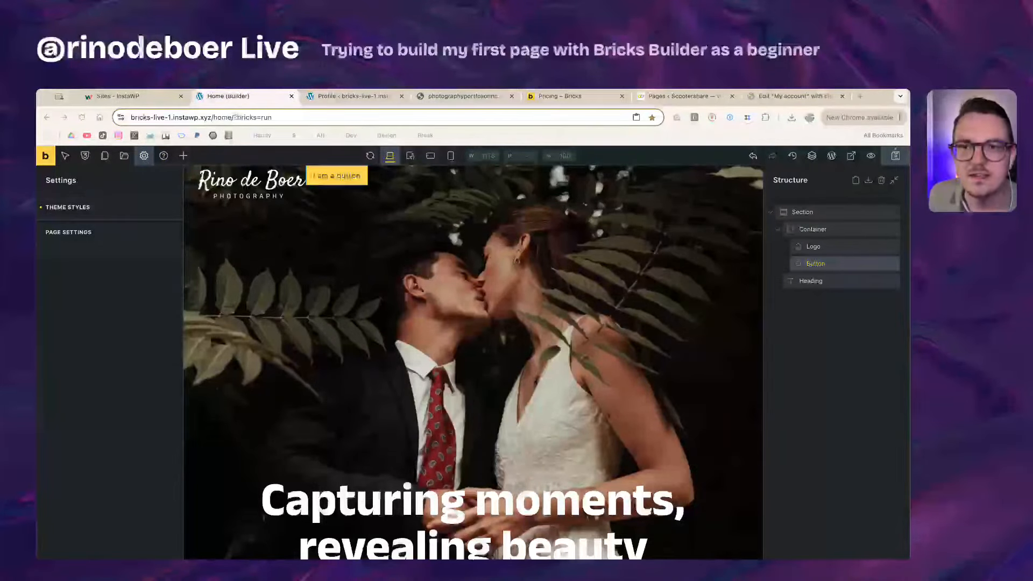
key("ctrl+s")
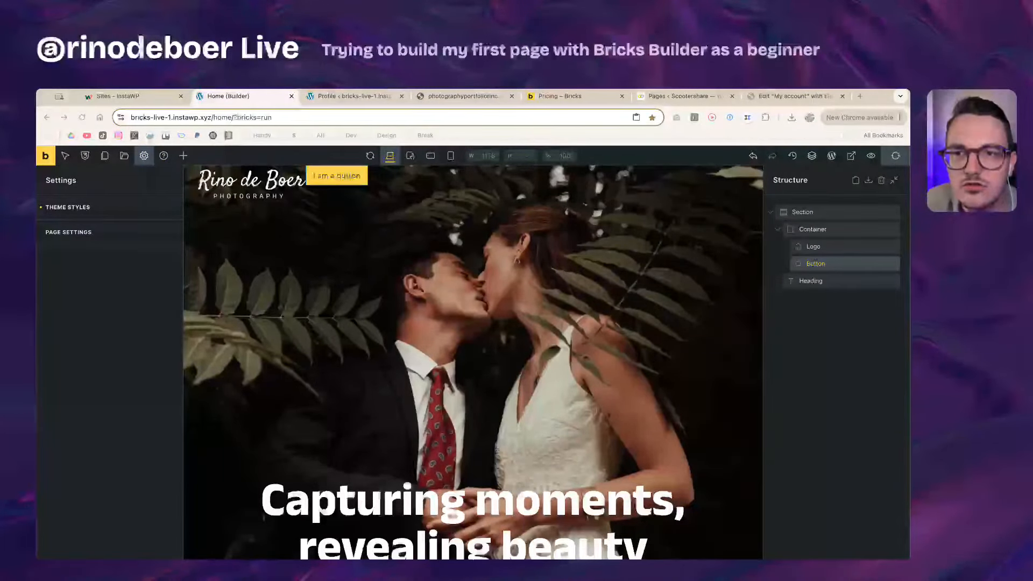
left_click(151, 337)
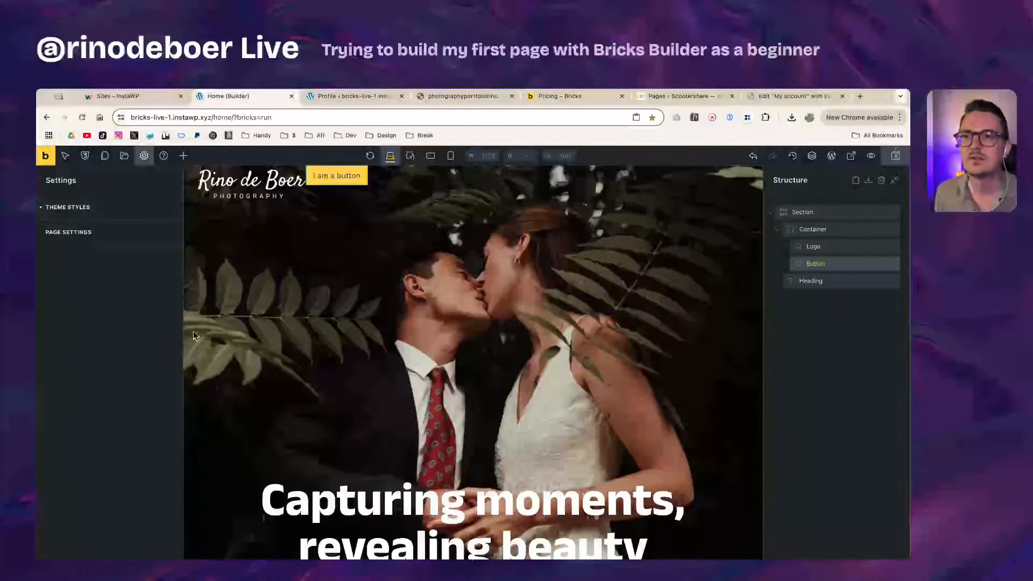
left_click(844, 265)
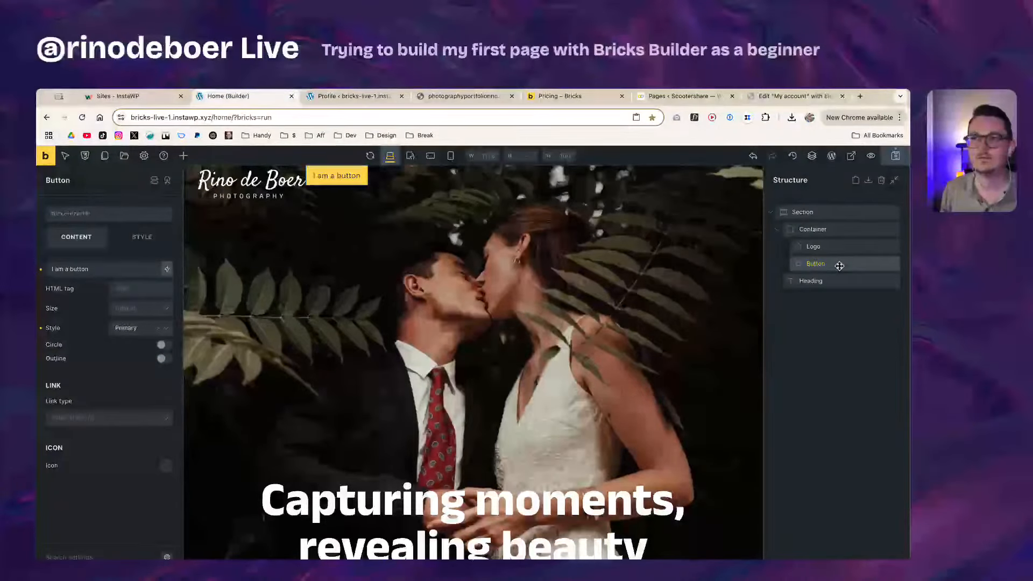
Step: Open the home page's Page Settings with General expanded, staying in the builder when prompted to leave
left_click(143, 155)
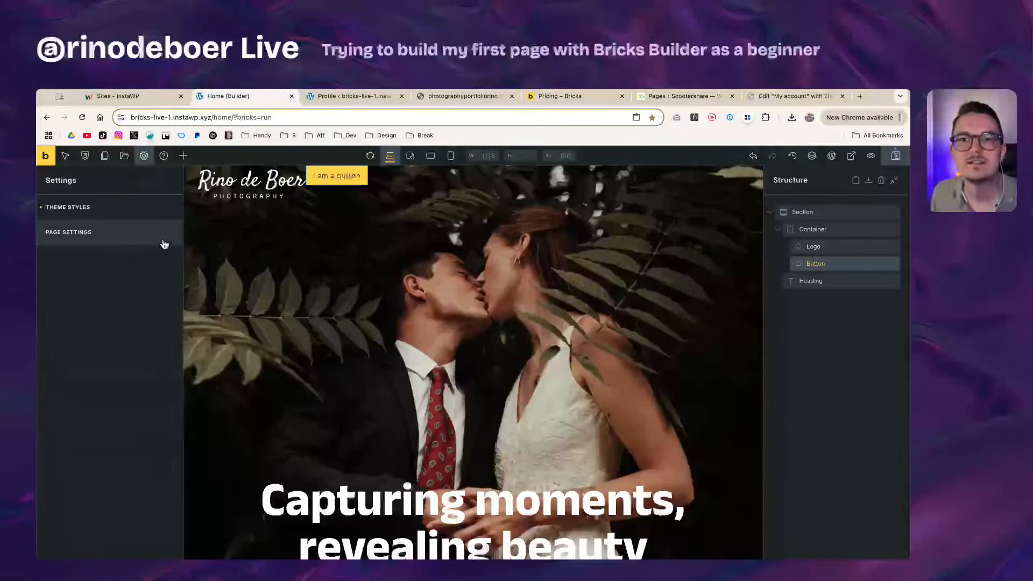
left_click(101, 235)
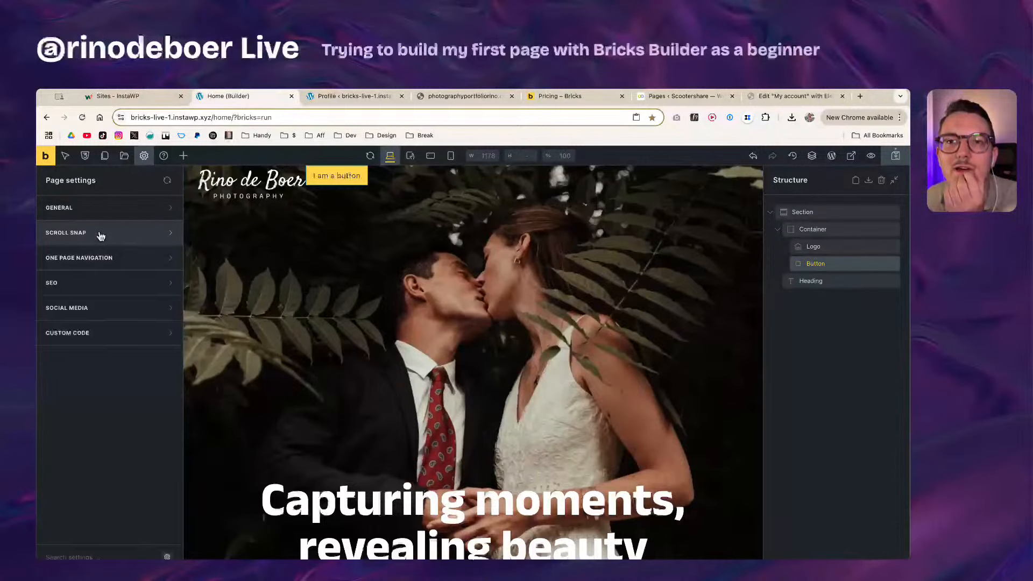
left_click(131, 265)
scroll(108, 479, "down", 3)
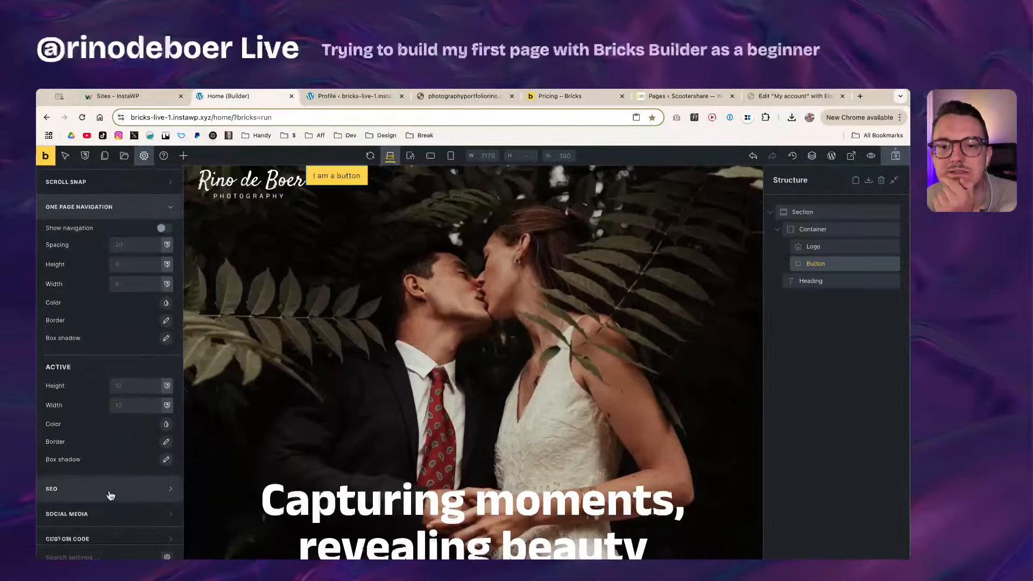
scroll(113, 495, "up", 3)
left_click(96, 233)
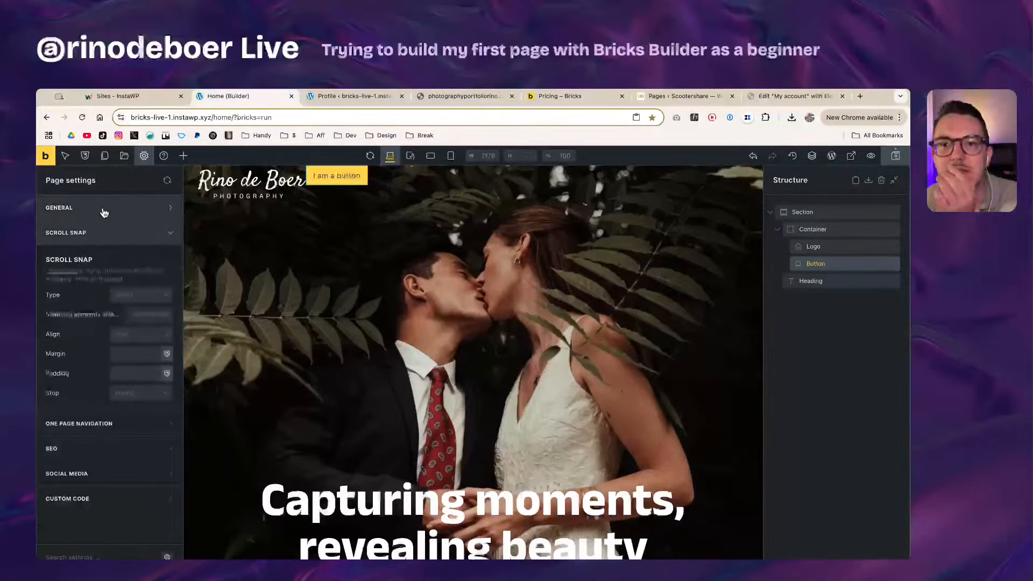
left_click(100, 212)
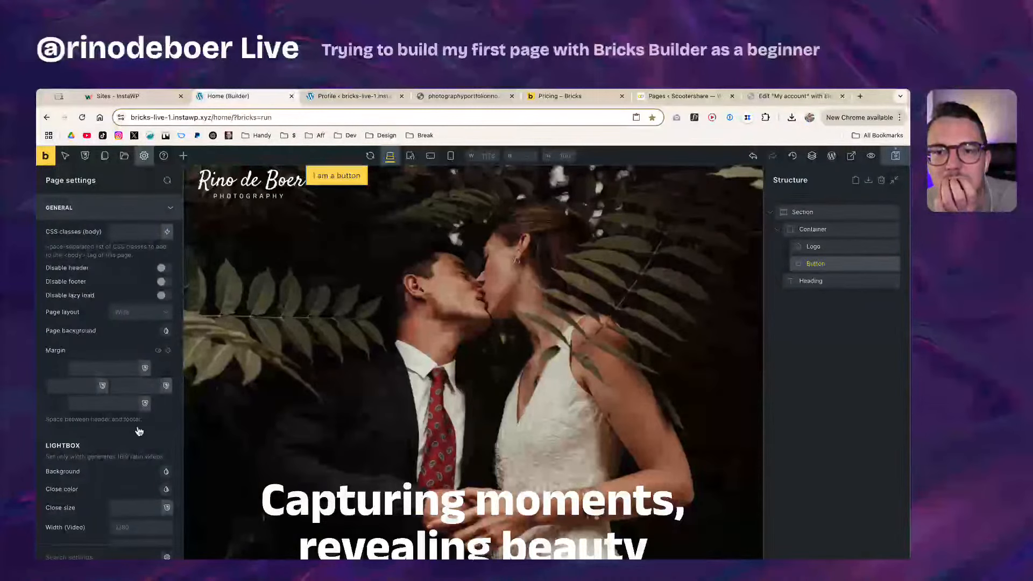
scroll(115, 439, "down", 3)
scroll(97, 269, "up", 3)
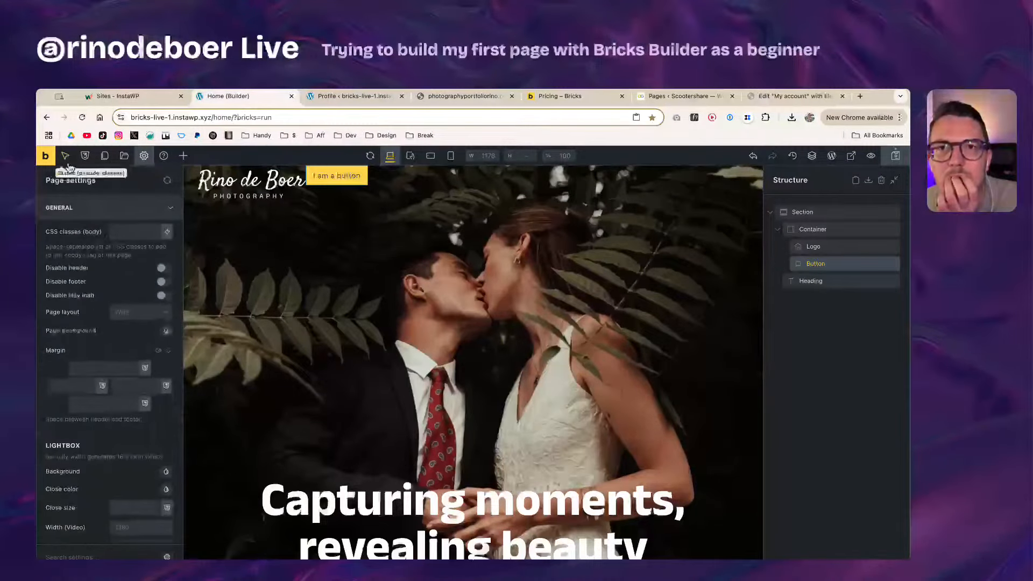
left_click(48, 156)
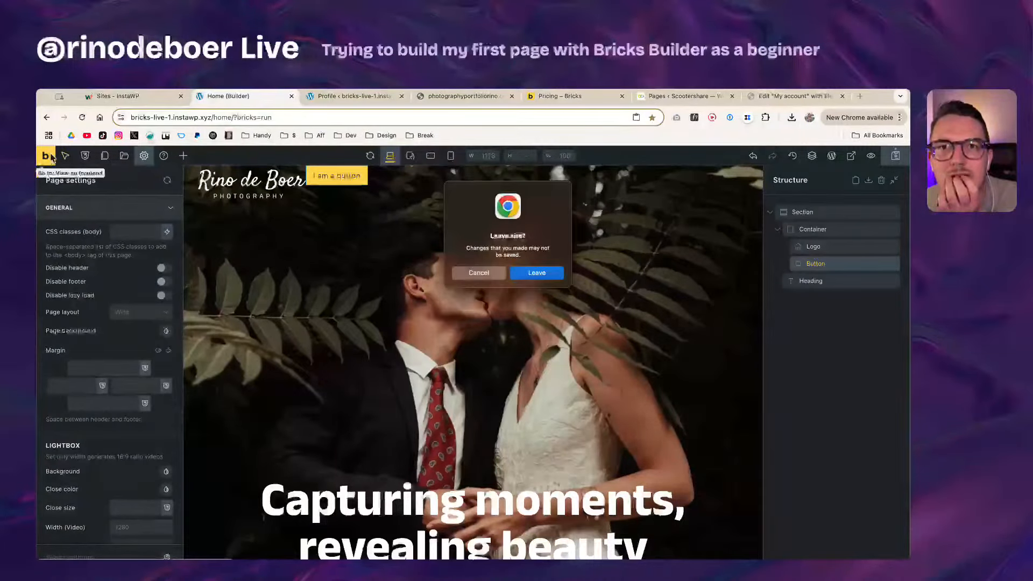
left_click(484, 275)
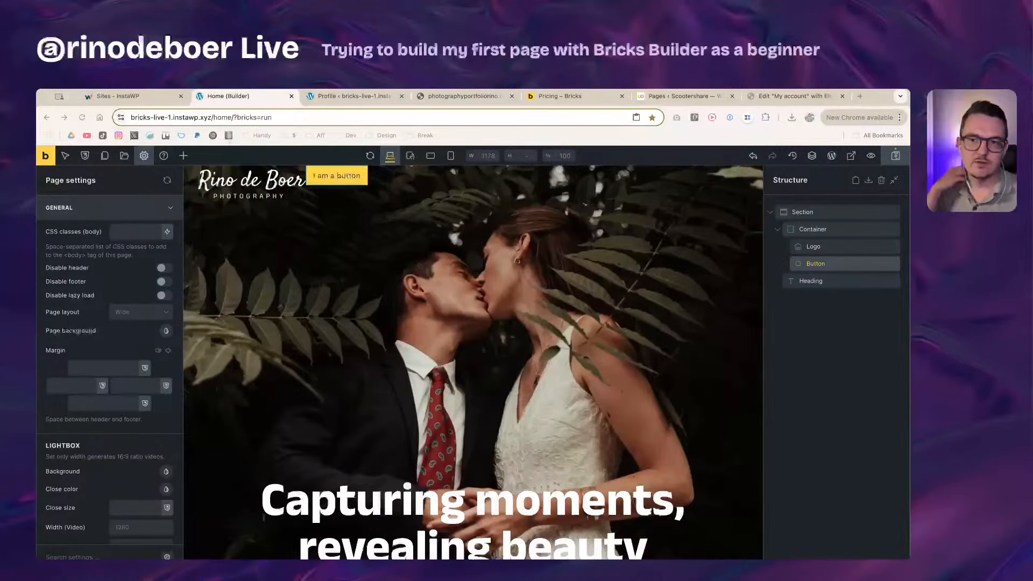
Step: Align the header Container to push the button far right and vertically center logo and button
left_click(837, 263)
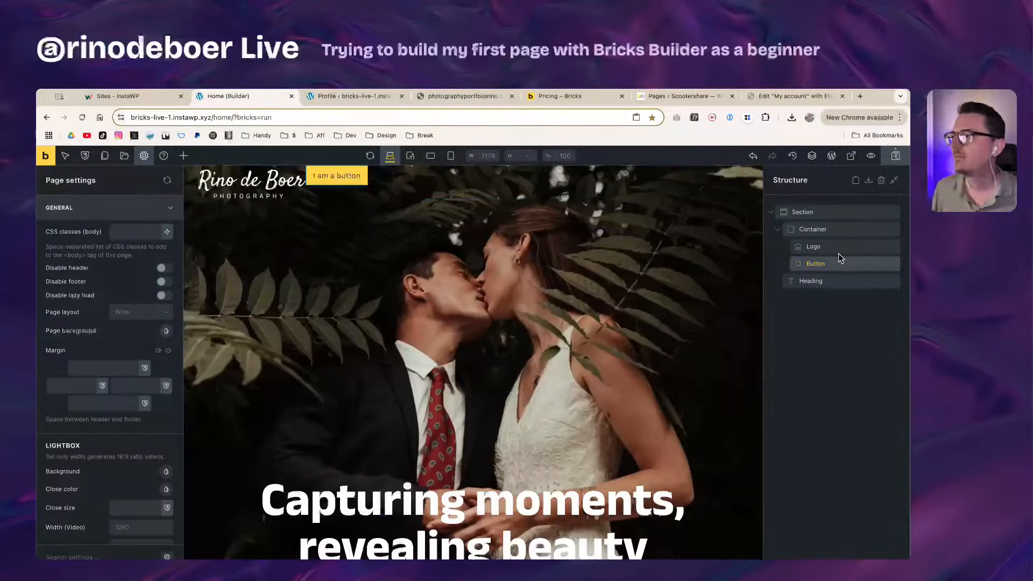
left_click(844, 229)
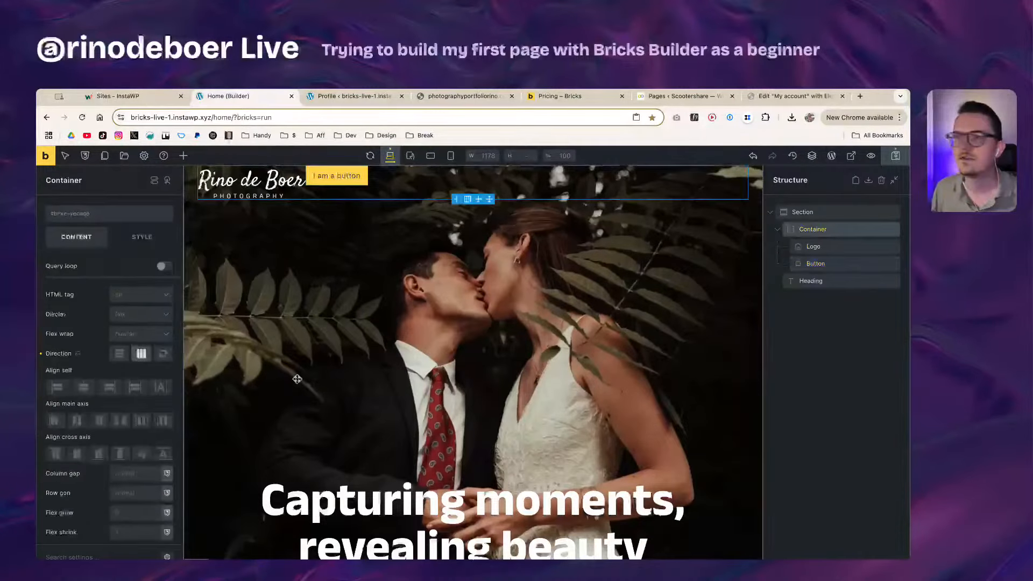
left_click(121, 421)
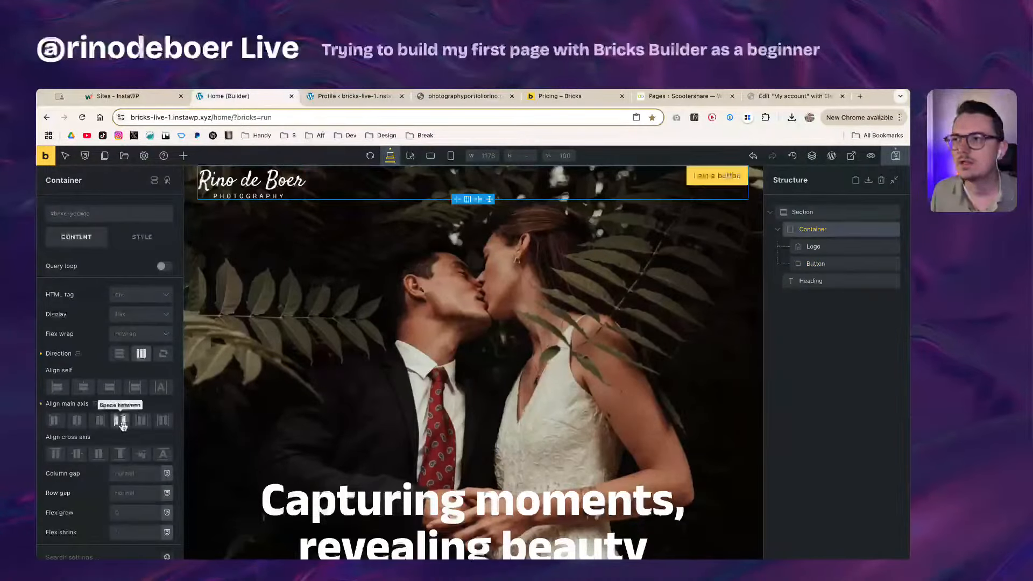
left_click(77, 453)
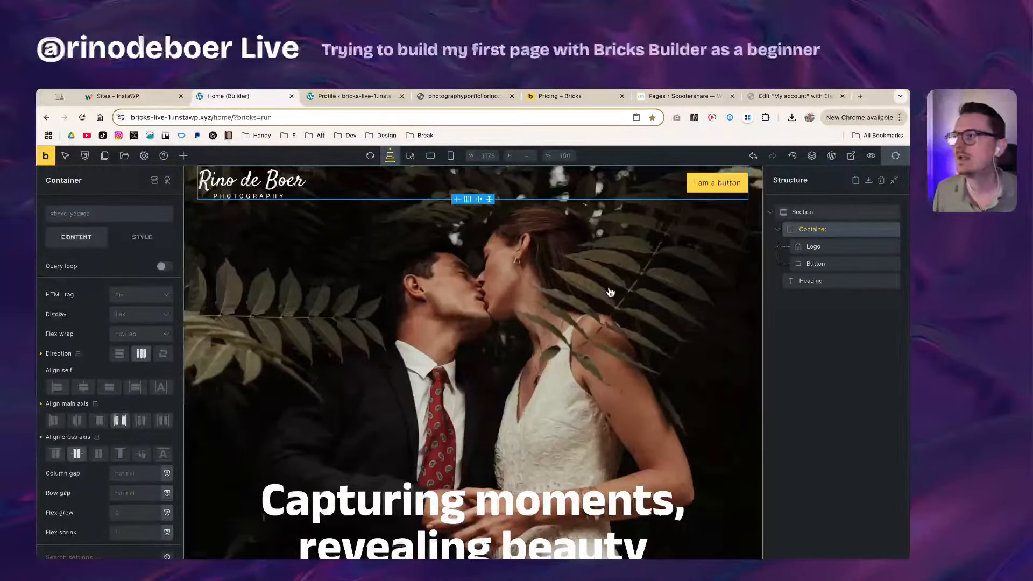
left_click(705, 178)
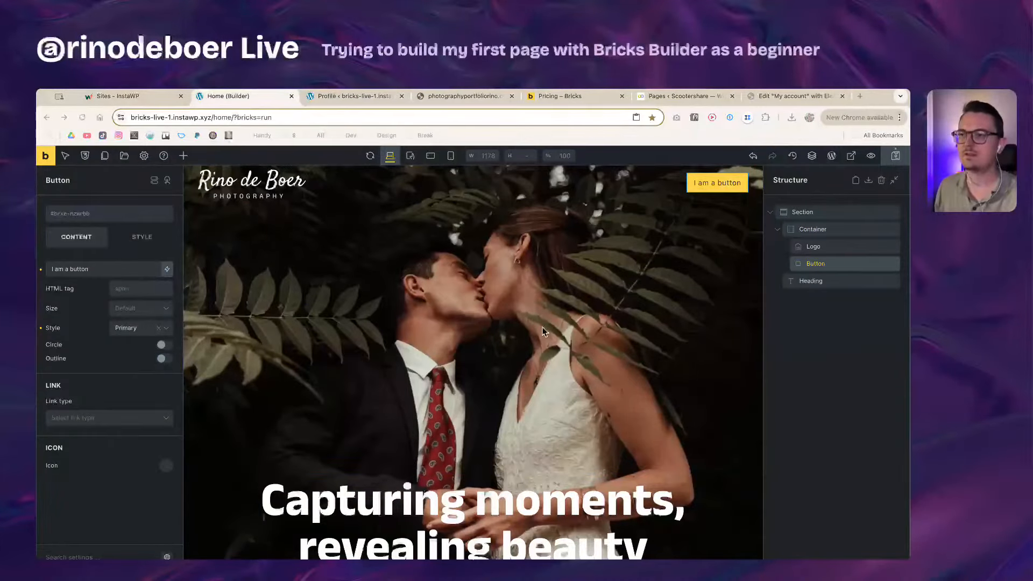
key("super+Tab")
Step: Compare against the Figma design's outlined CONTACT button and hero image, scrolling through the layout
left_click(551, 134)
scroll(551, 134, "down", 3)
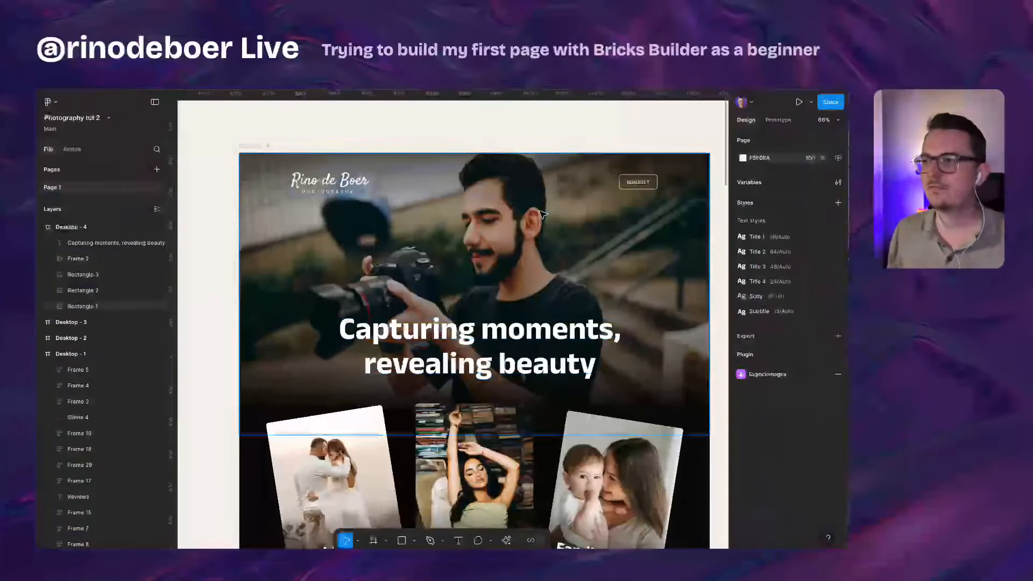
scroll(620, 146, "right", 2)
double_click(598, 186)
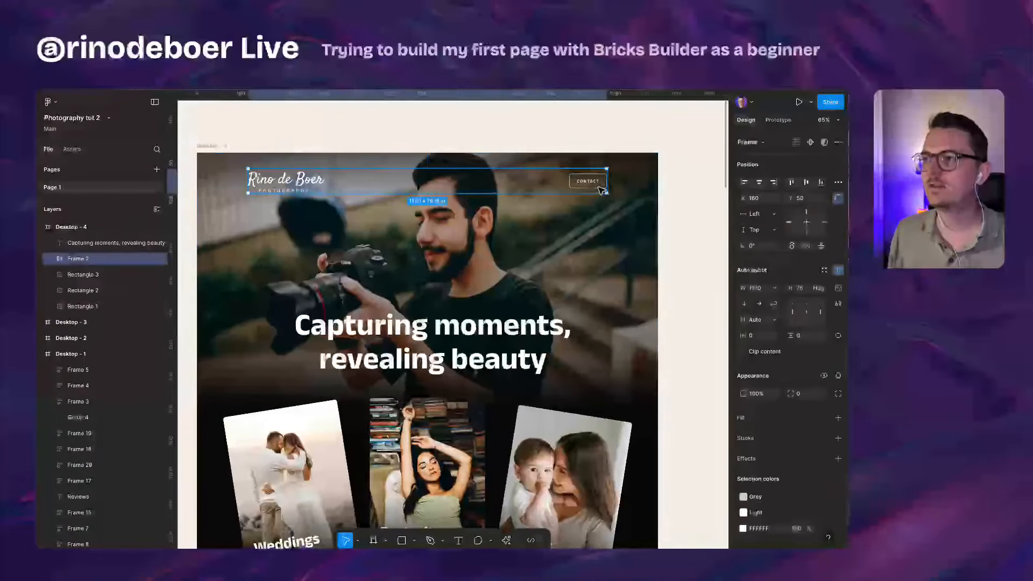
double_click(598, 187)
left_click(655, 213)
scroll(656, 216, "down", 16)
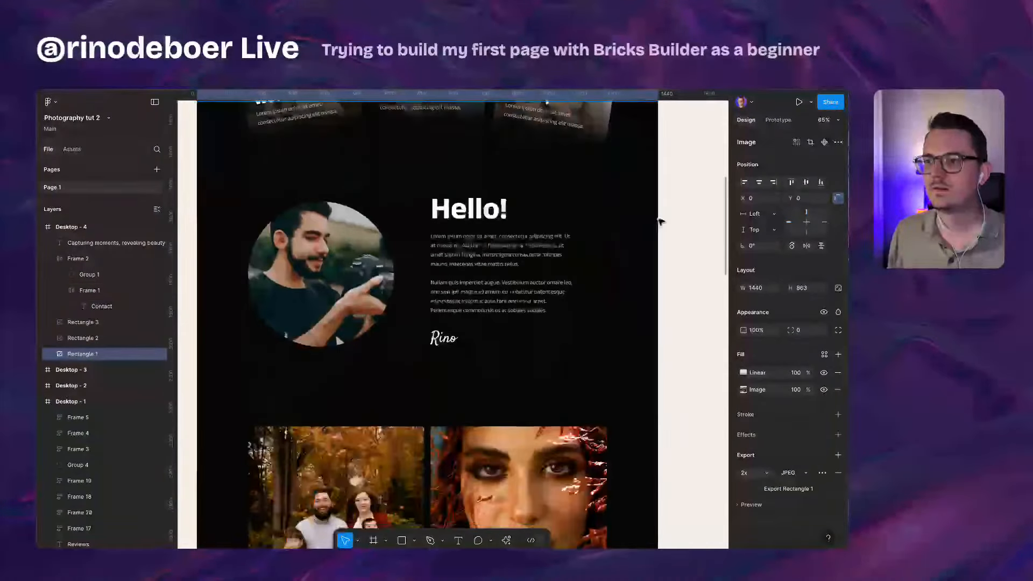
scroll(661, 222, "down", 15)
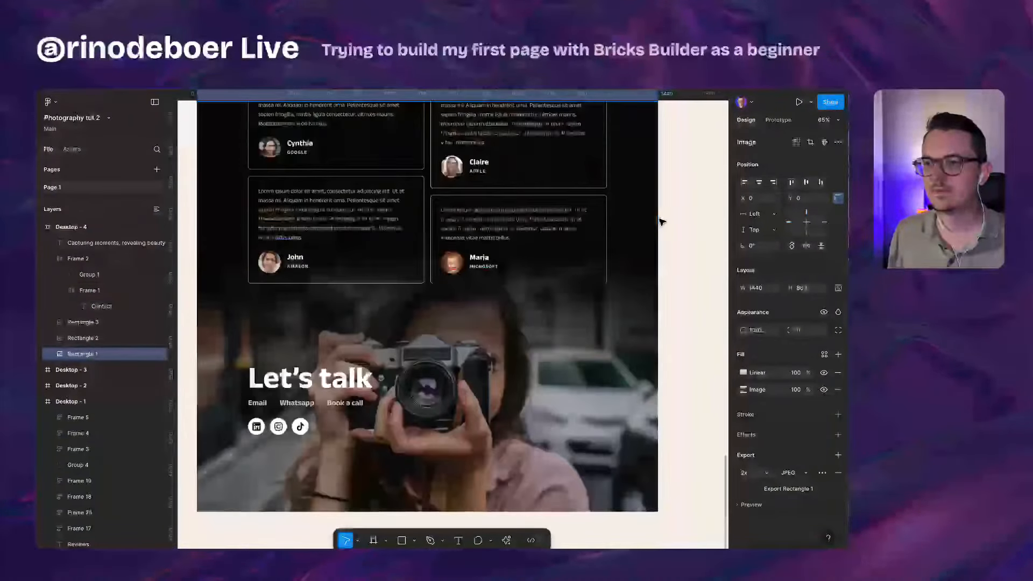
scroll(662, 223, "up", 20)
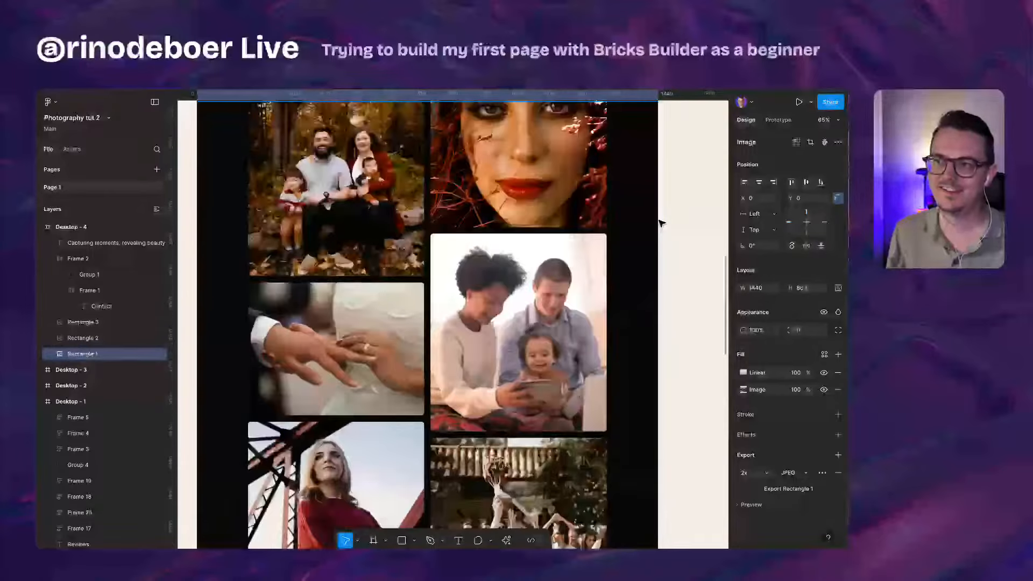
scroll(661, 225, "up", 3)
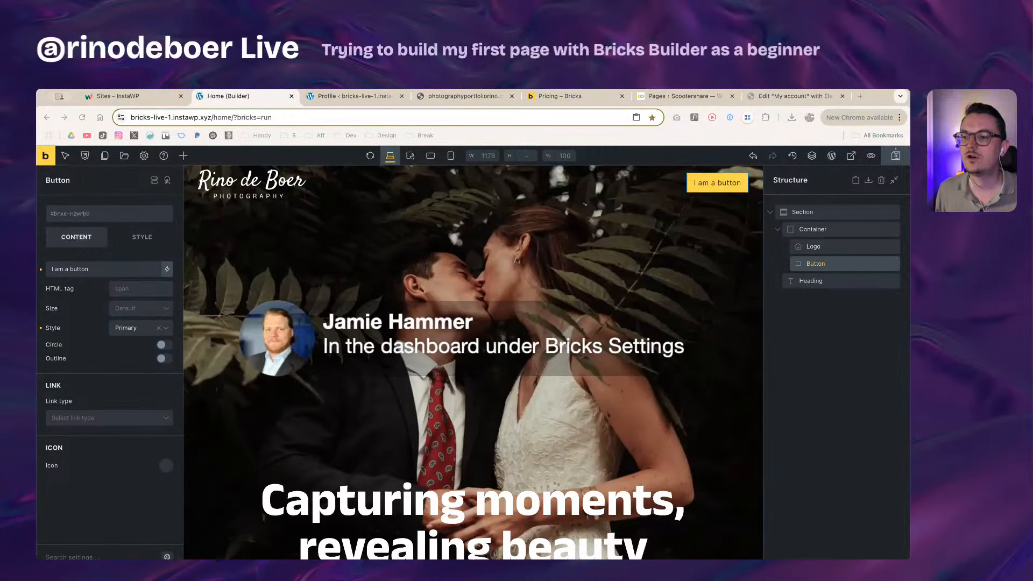
Step: Save the Home page changes in Bricks and reload the builder
left_click(671, 189)
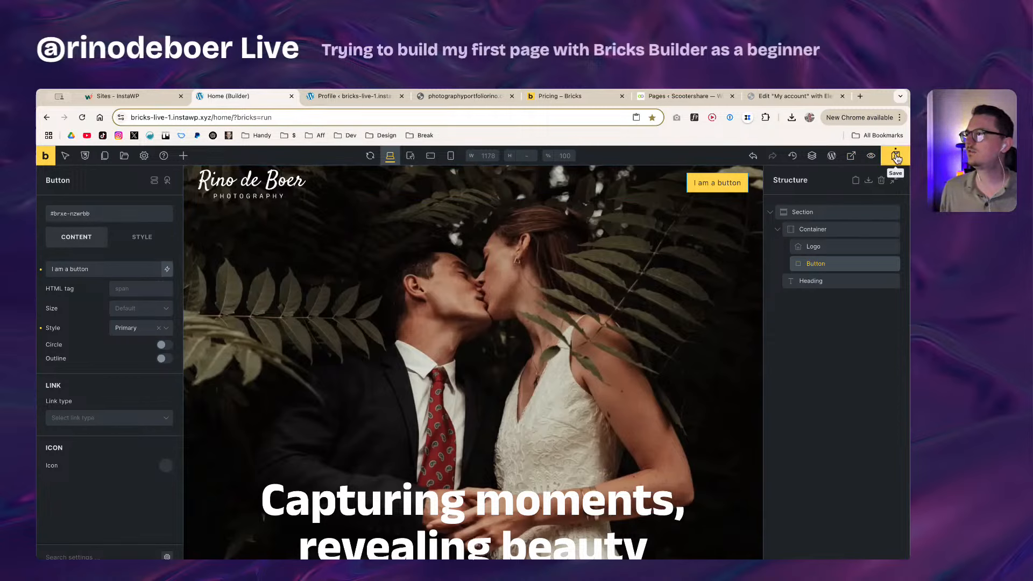
key("super+r")
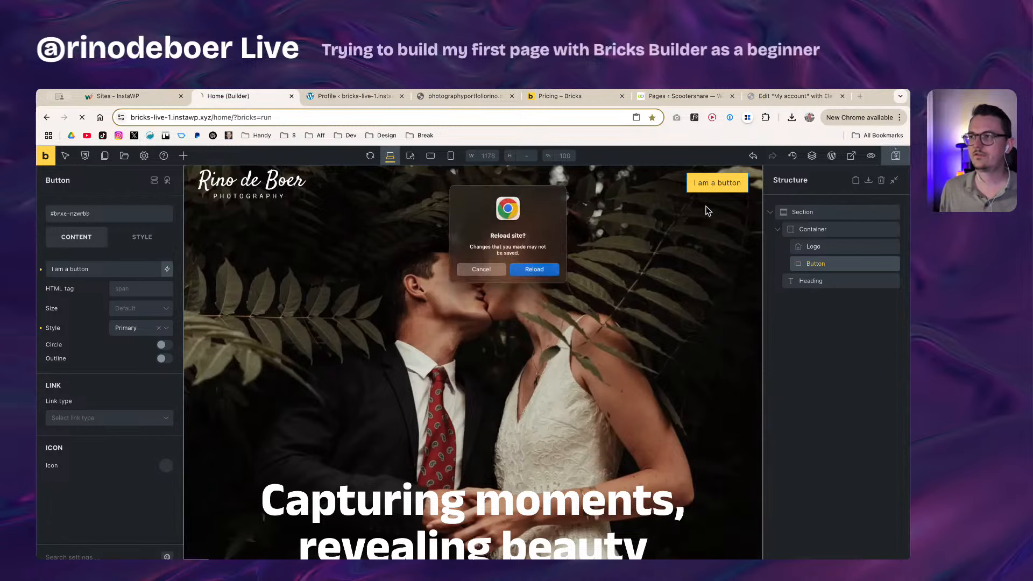
left_click(478, 273)
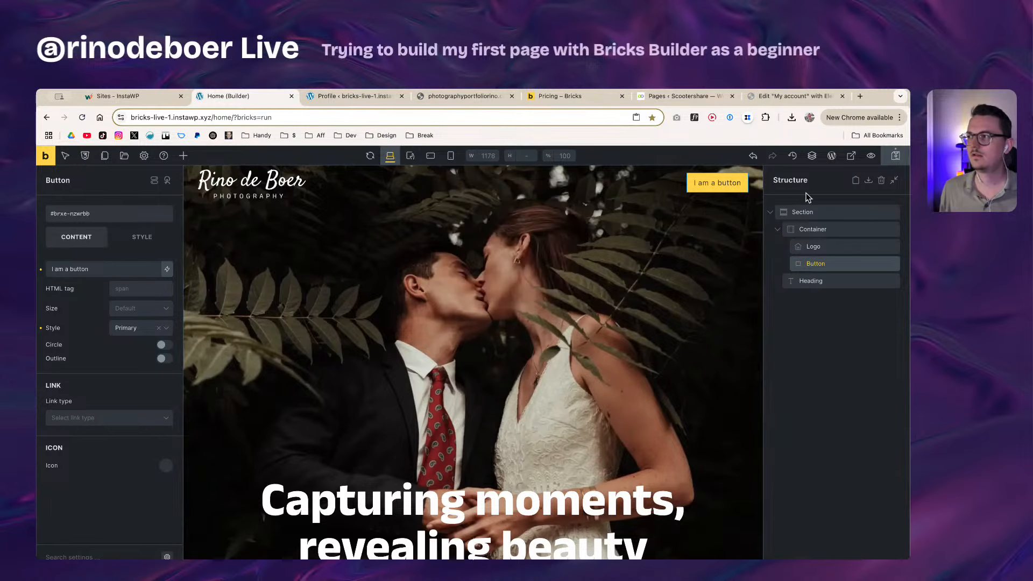
left_click(890, 157)
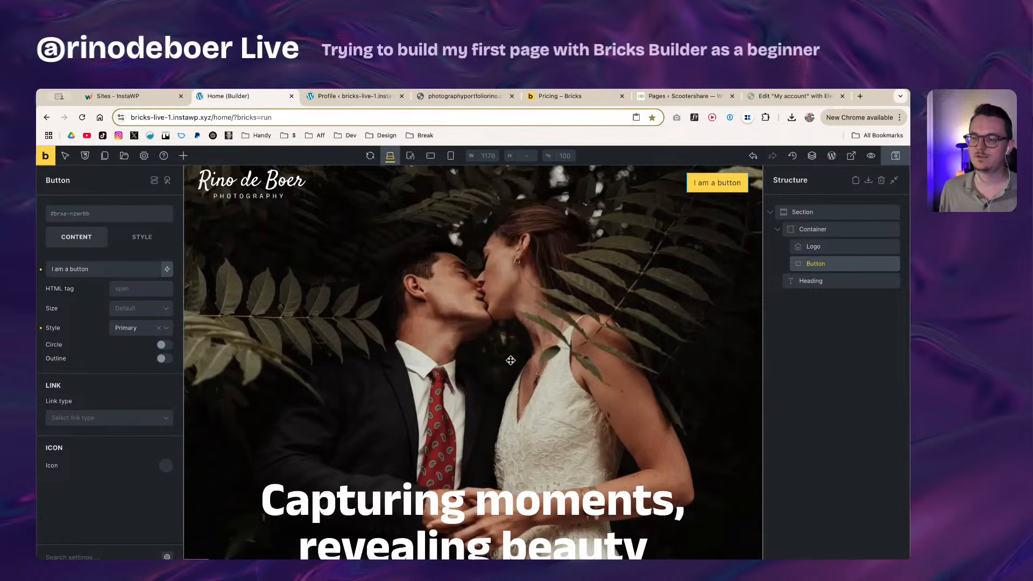
key("super+r")
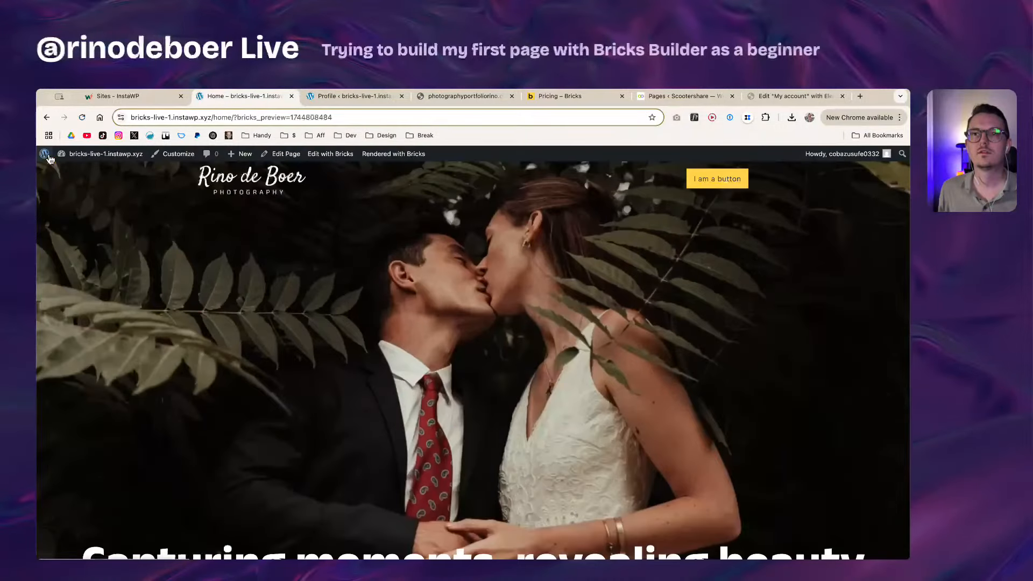
Step: Go to the Builder section of Bricks Settings in WordPress admin
left_click(102, 155)
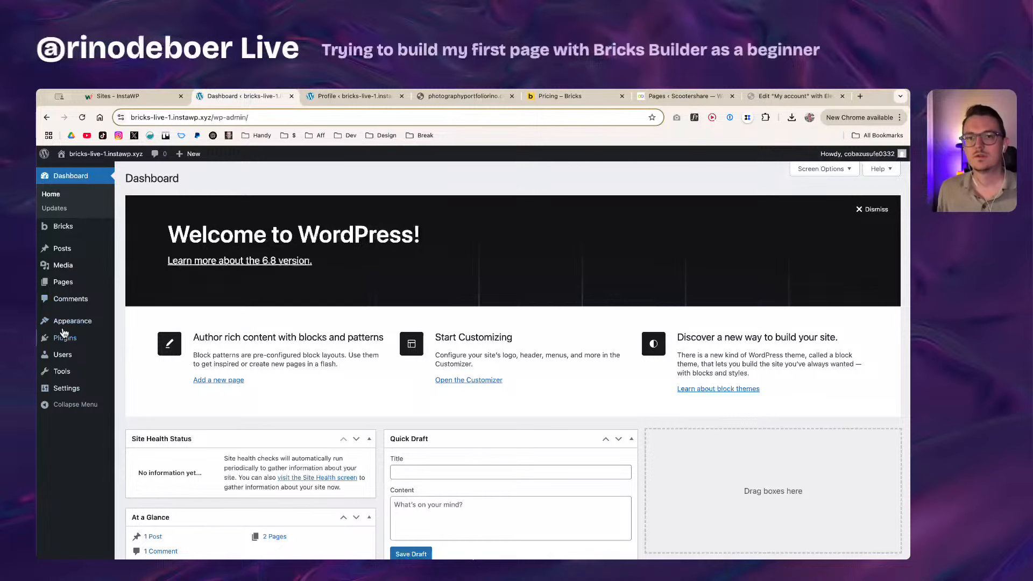
mouse_move(64, 227)
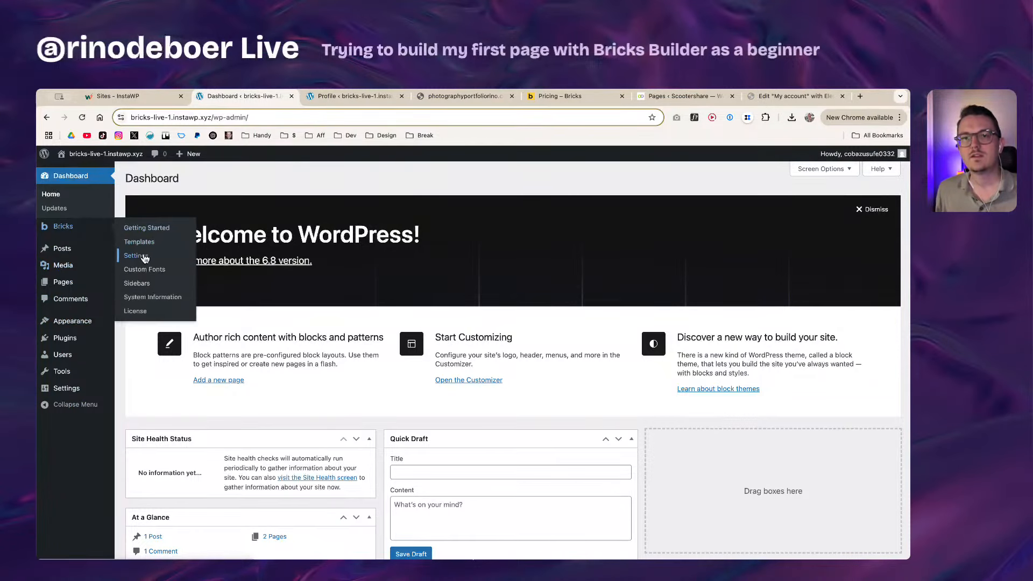
left_click(144, 256)
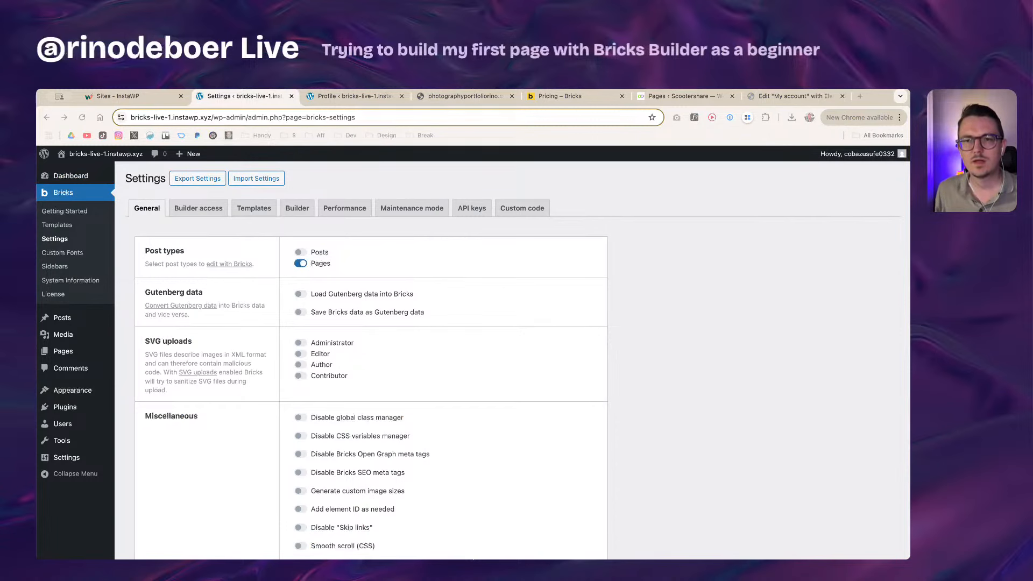
left_click(273, 432)
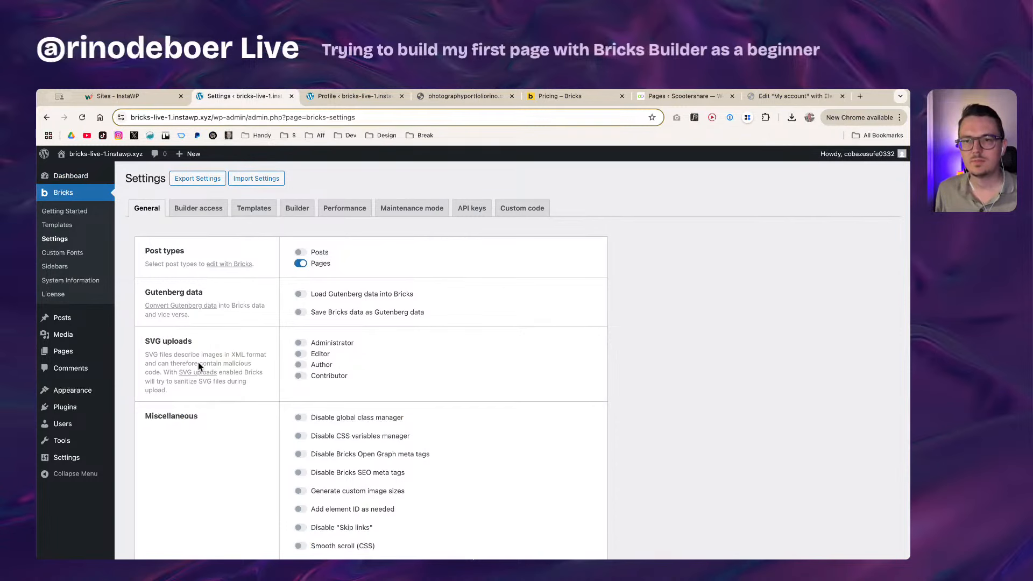
left_click(305, 211)
scroll(273, 273, "down", 1)
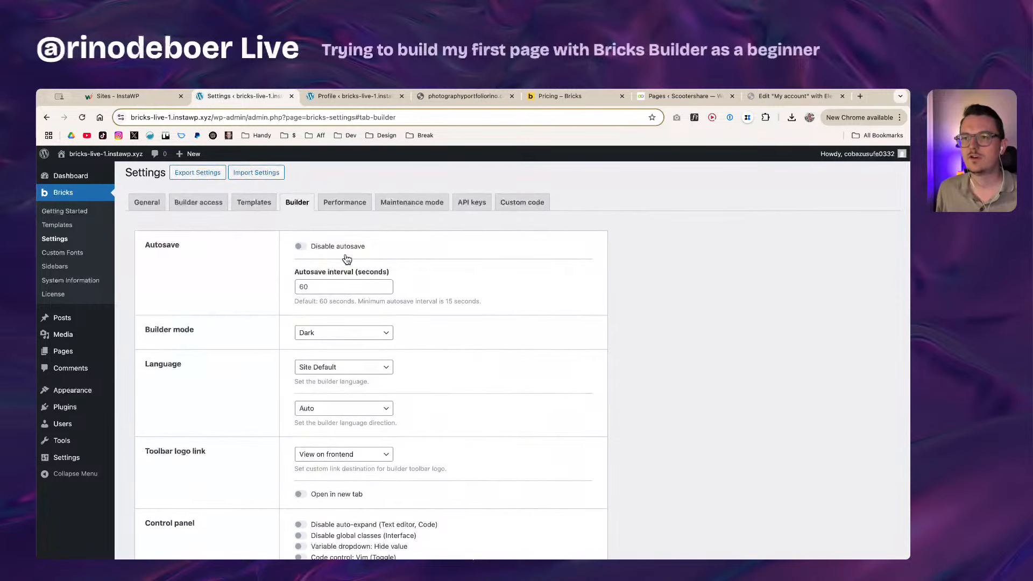
scroll(346, 267, "down", 1)
scroll(269, 280, "down", 4)
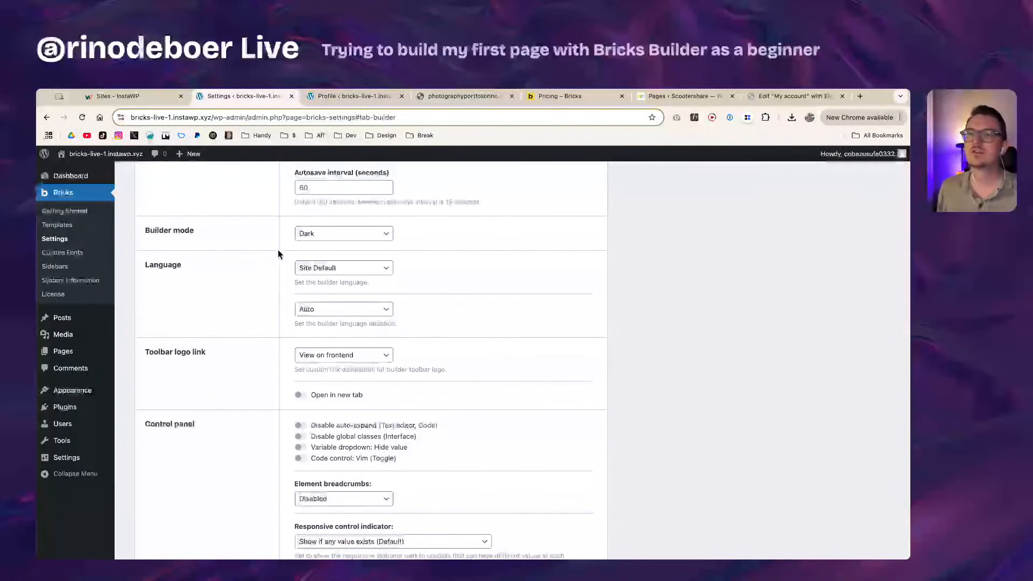
Step: Keep the builder in Dark mode and the toolbar logo link as View on frontend
left_click(330, 236)
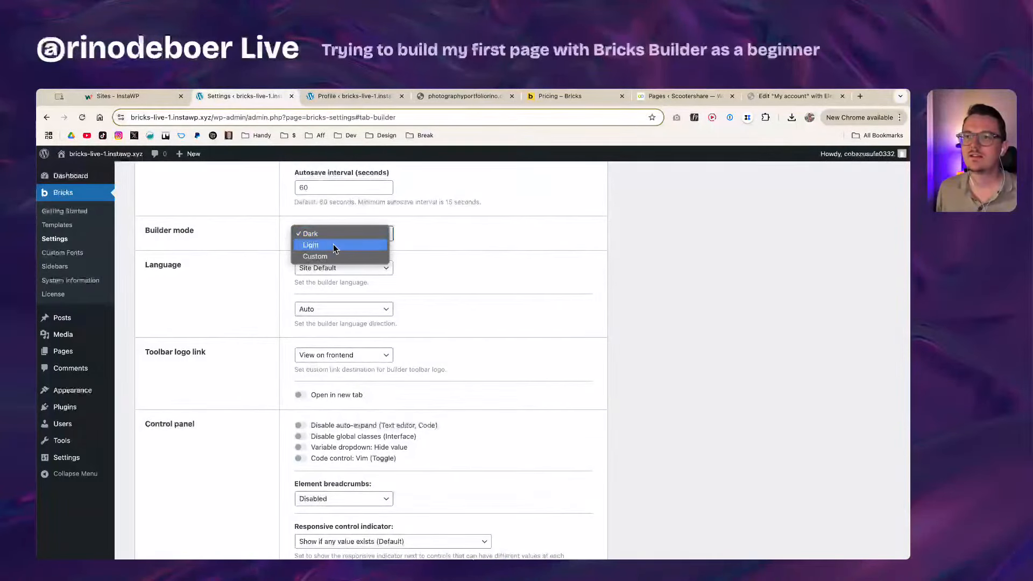
left_click(256, 244)
scroll(274, 270, "down", 1)
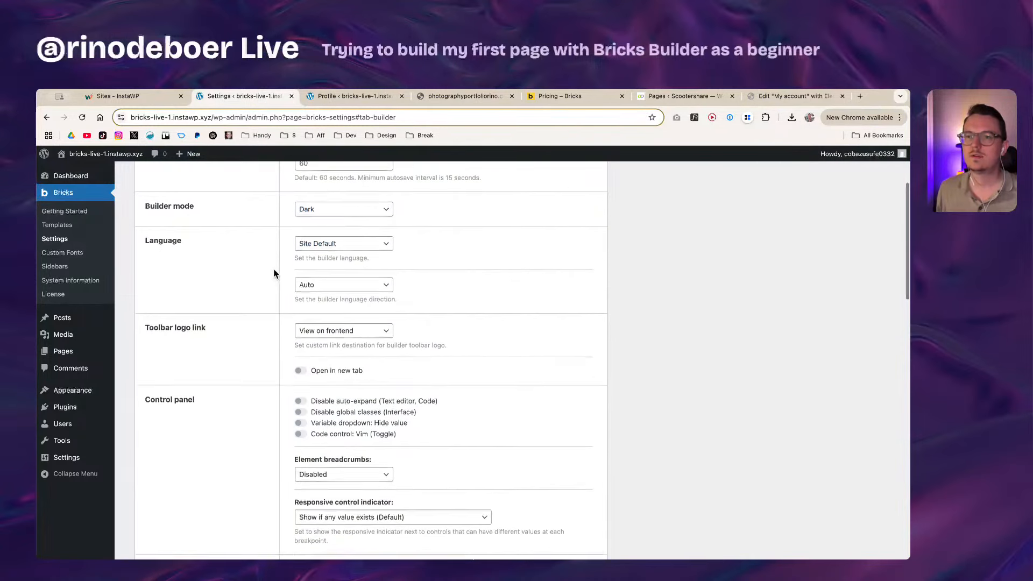
scroll(273, 274, "down", 5)
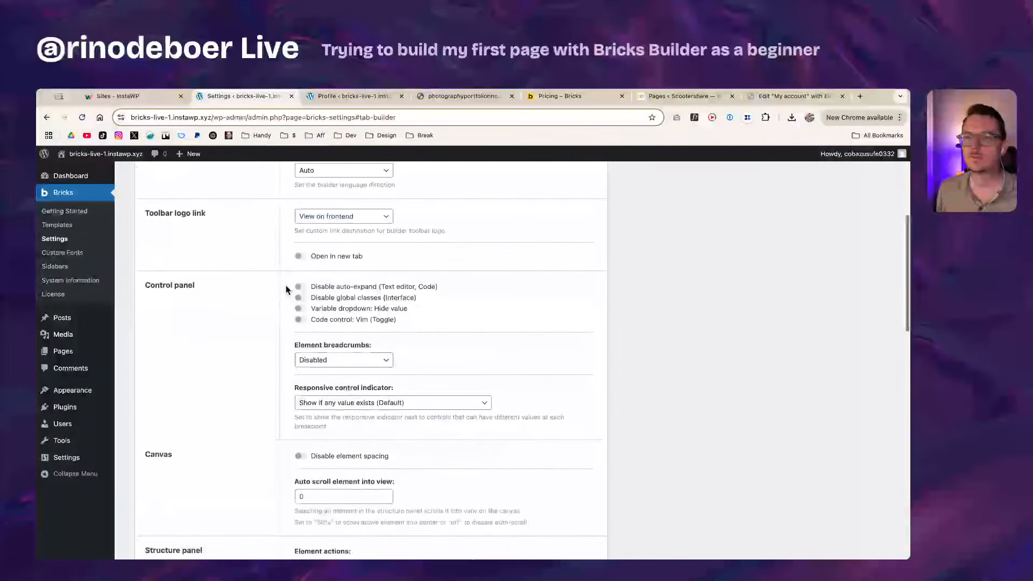
left_click(339, 216)
left_click(263, 227)
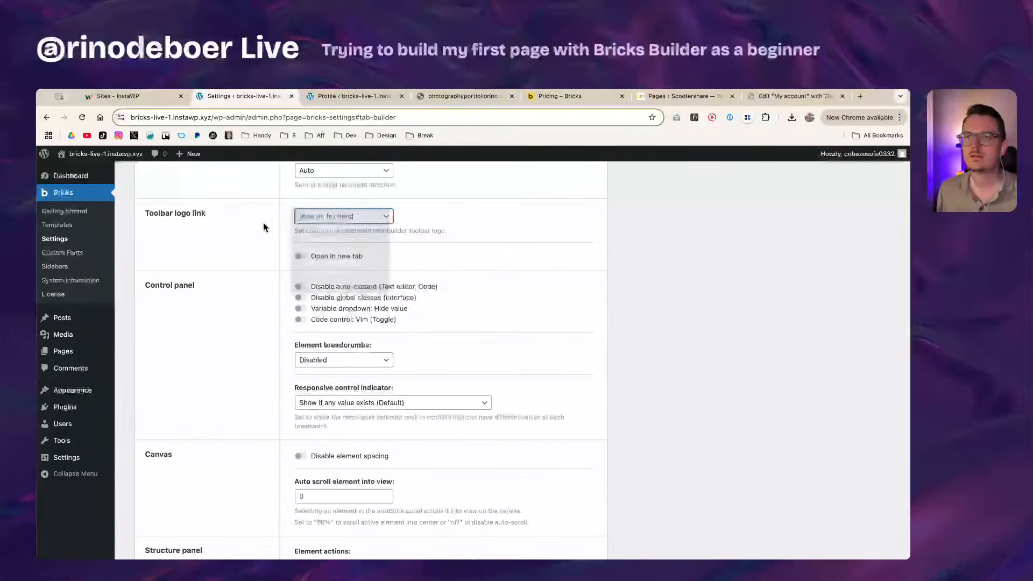
scroll(277, 268, "down", 2)
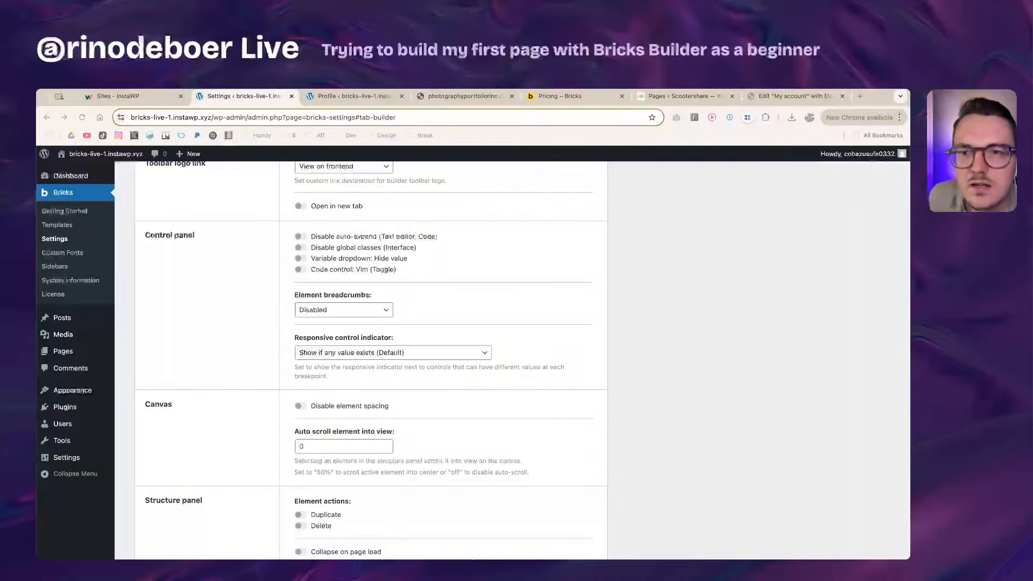
left_click(165, 378)
scroll(244, 392, "down", 1)
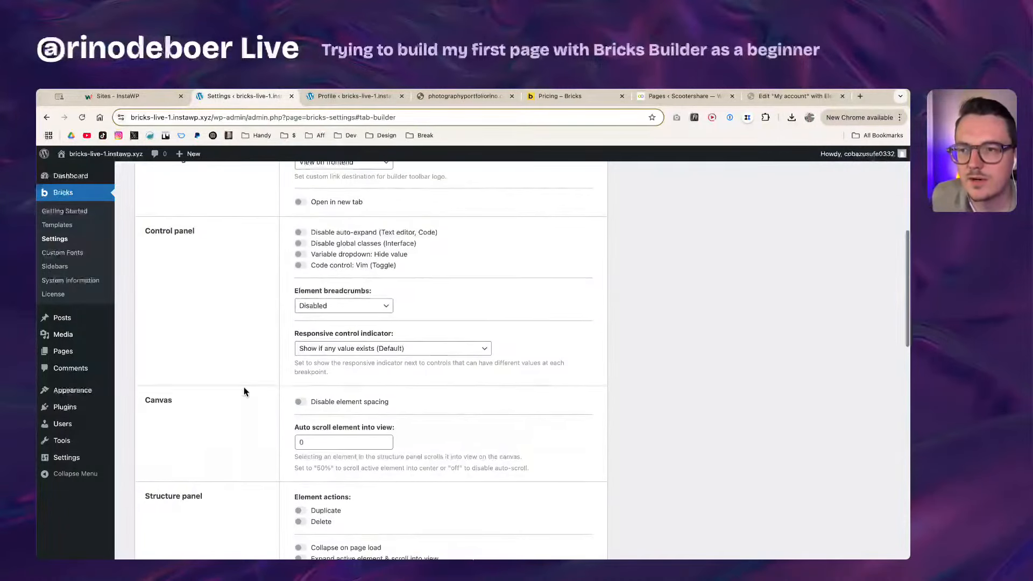
scroll(244, 391, "down", 3)
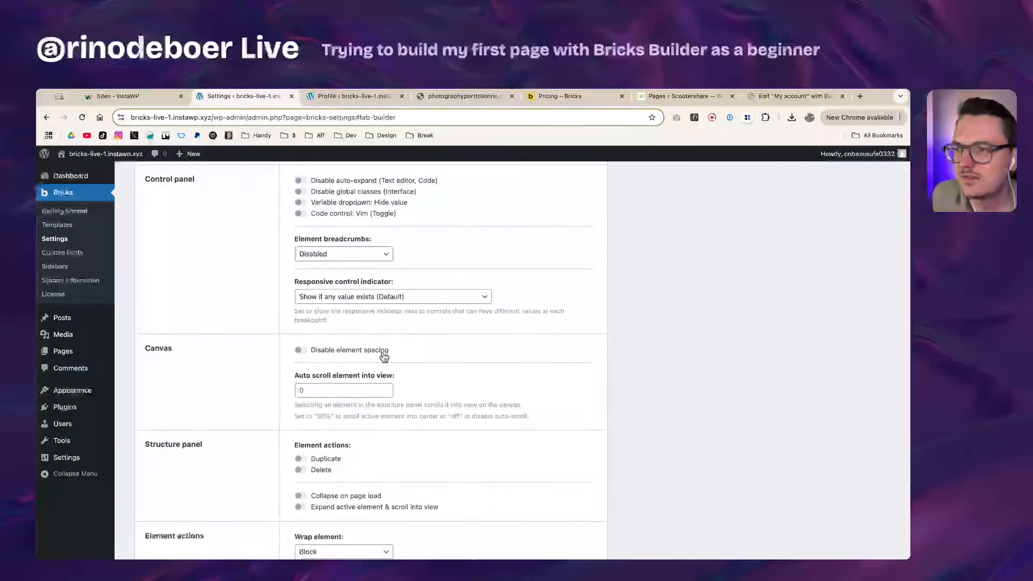
scroll(384, 358, "down", 4)
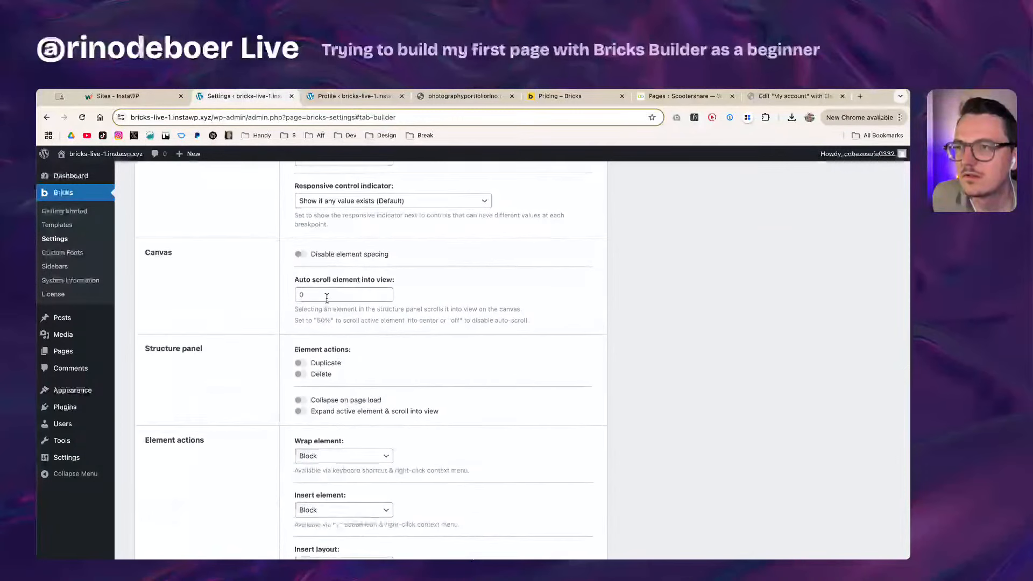
scroll(323, 307, "down", 2)
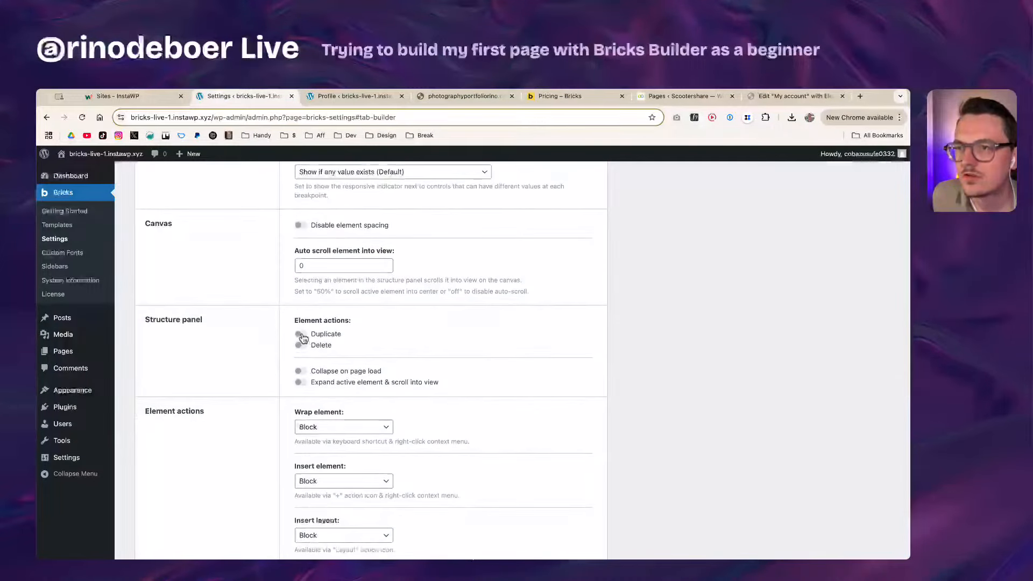
Step: Enable structure-panel duplicate and delete actions, save the settings, and edit the Home page with Bricks
left_click(300, 334)
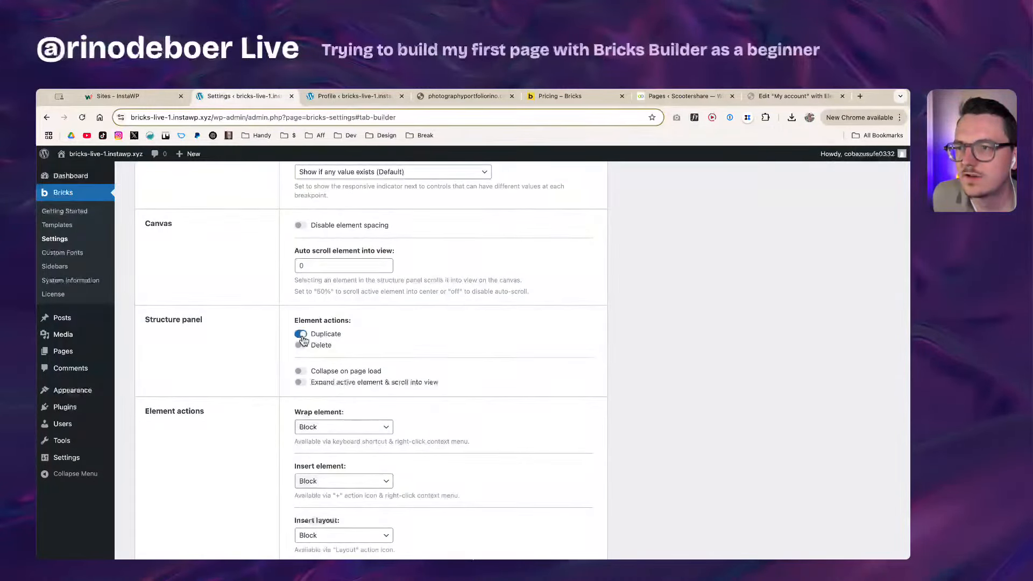
left_click(300, 345)
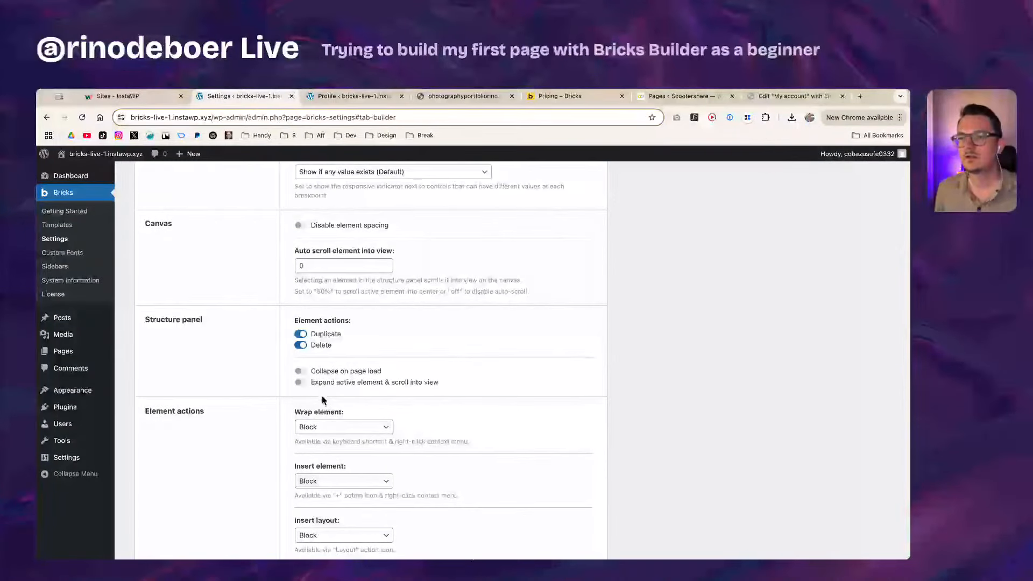
scroll(269, 370, "down", 1)
scroll(269, 370, "down", 7)
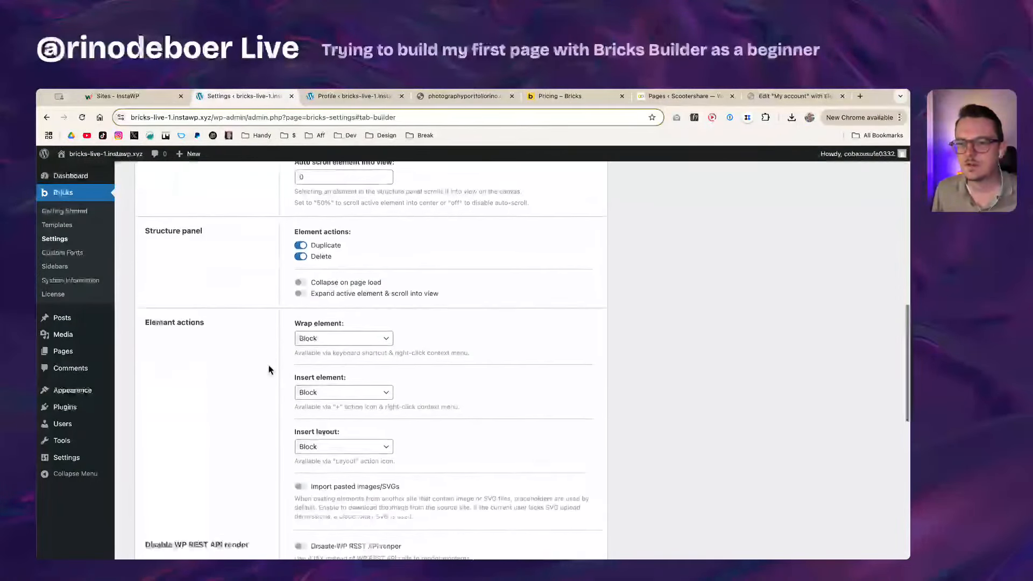
scroll(269, 369, "down", 4)
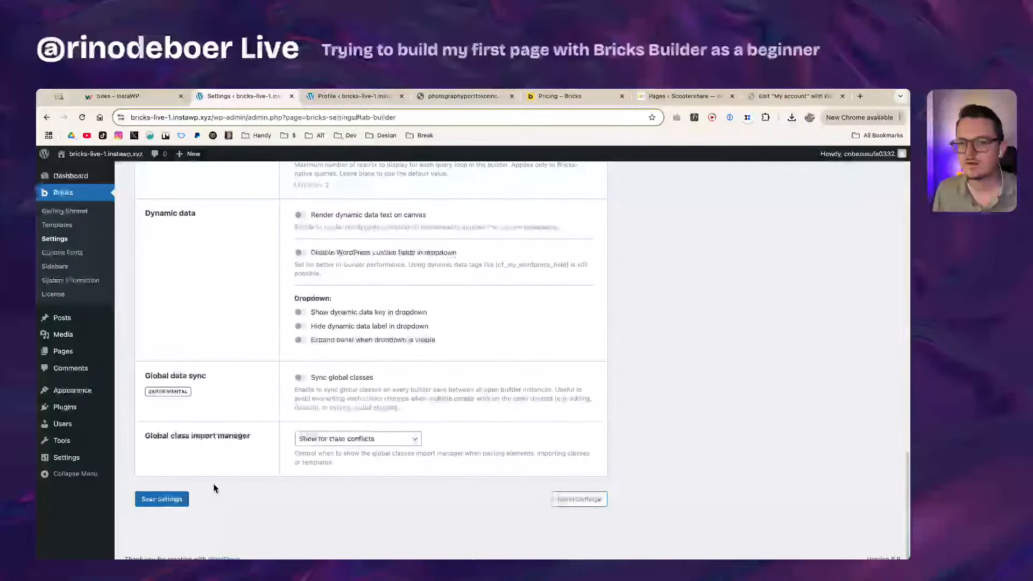
left_click(178, 499)
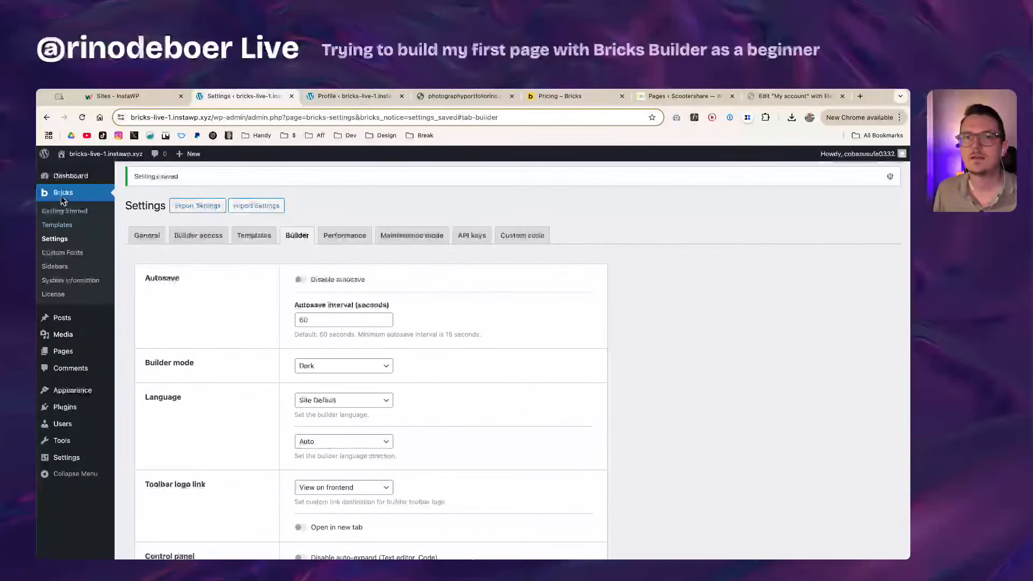
left_click(67, 349)
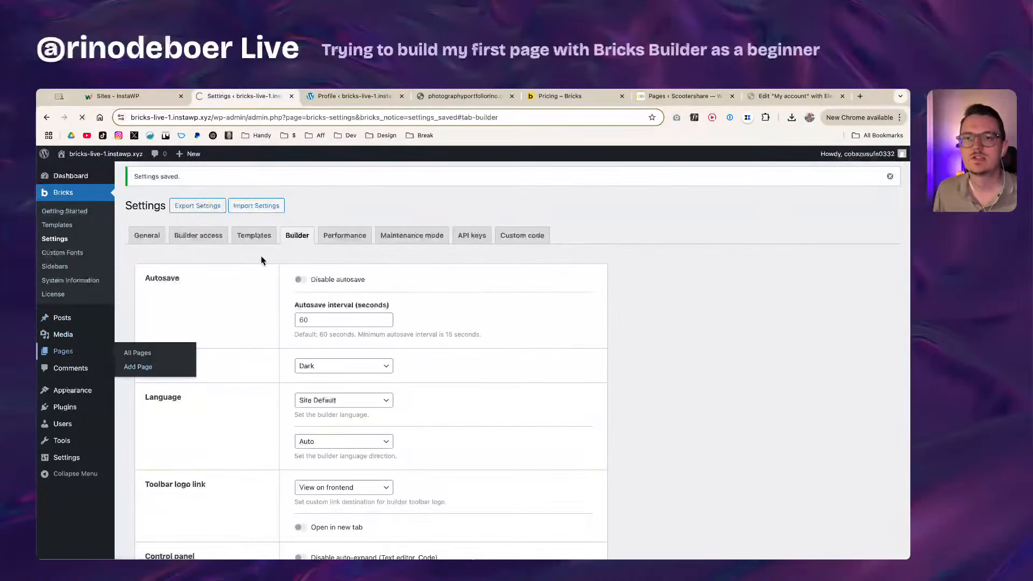
left_click(321, 273)
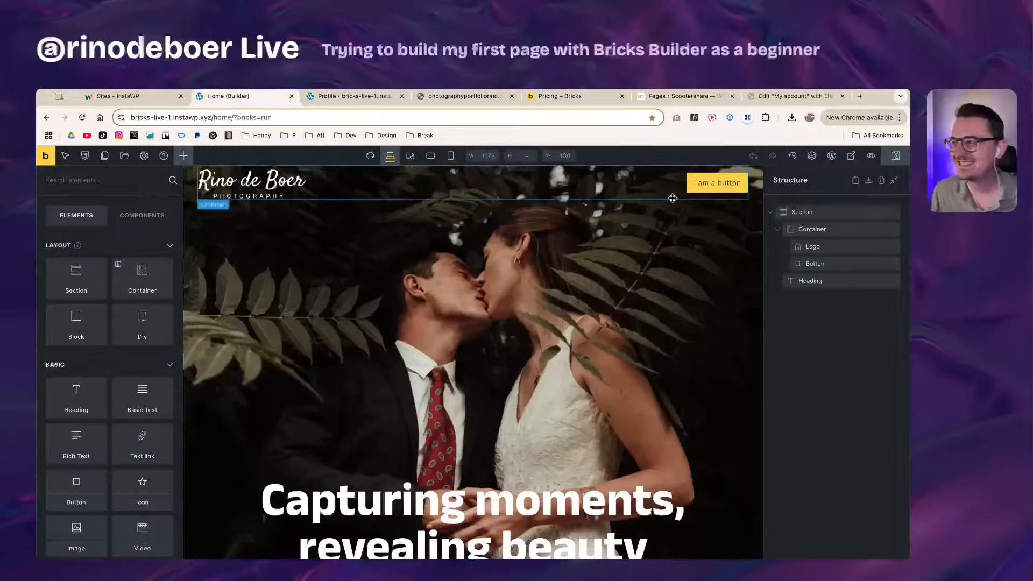
Step: Inspect the header Container, Button and Logo, duplicating then deleting a logo copy, and reselect the Button
left_click(621, 191)
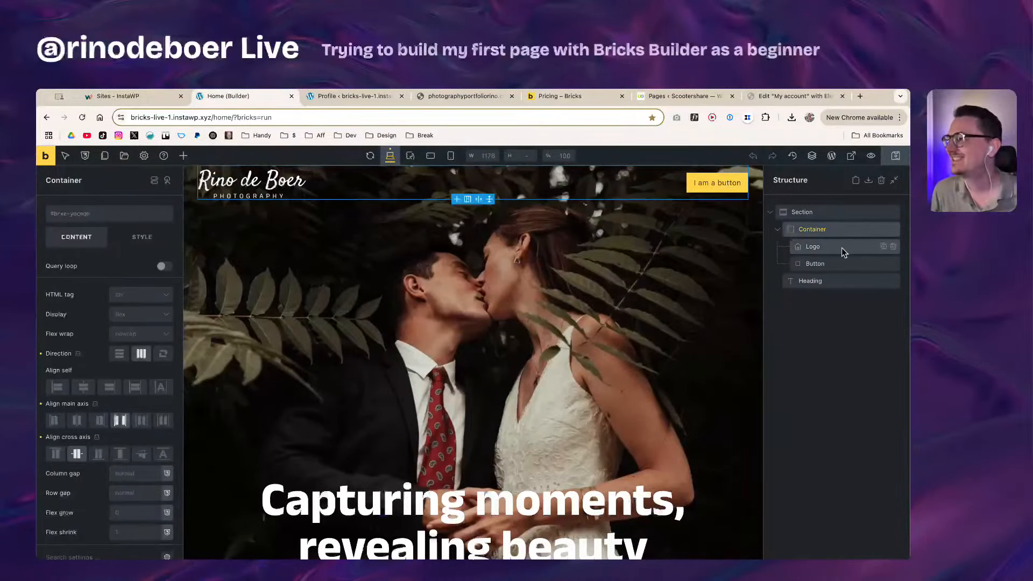
left_click(834, 263)
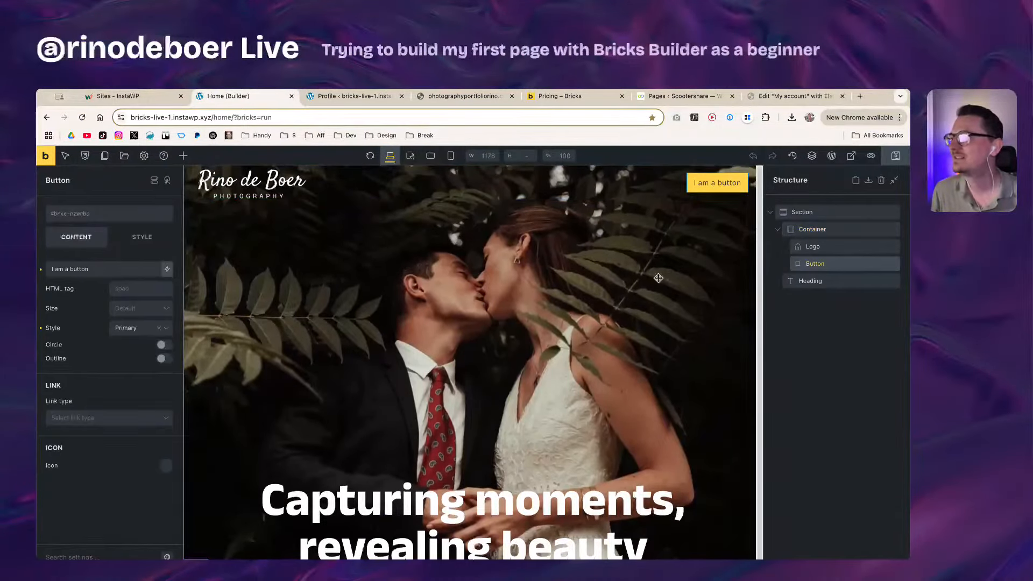
mouse_move(884, 268)
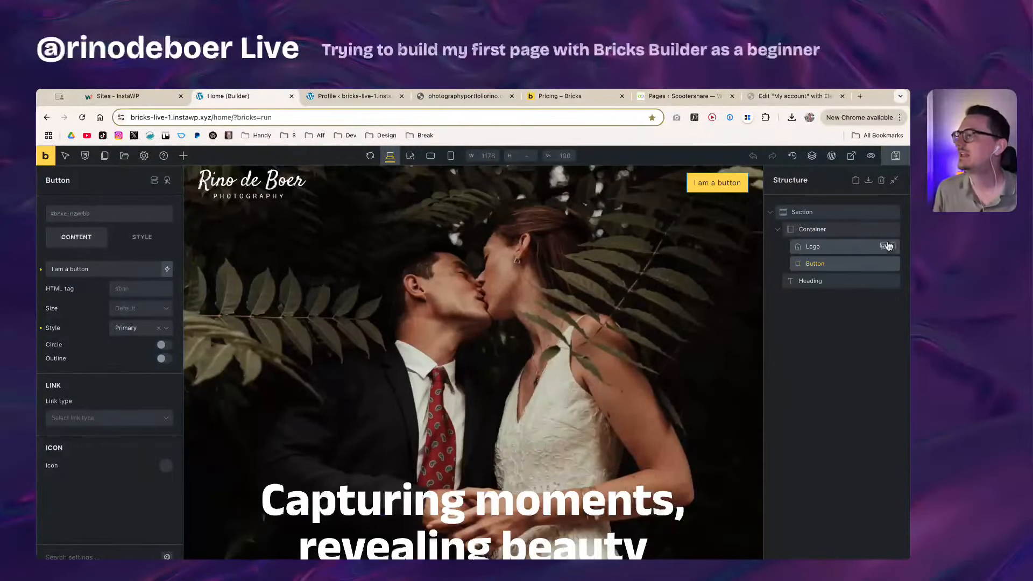
left_click(866, 247)
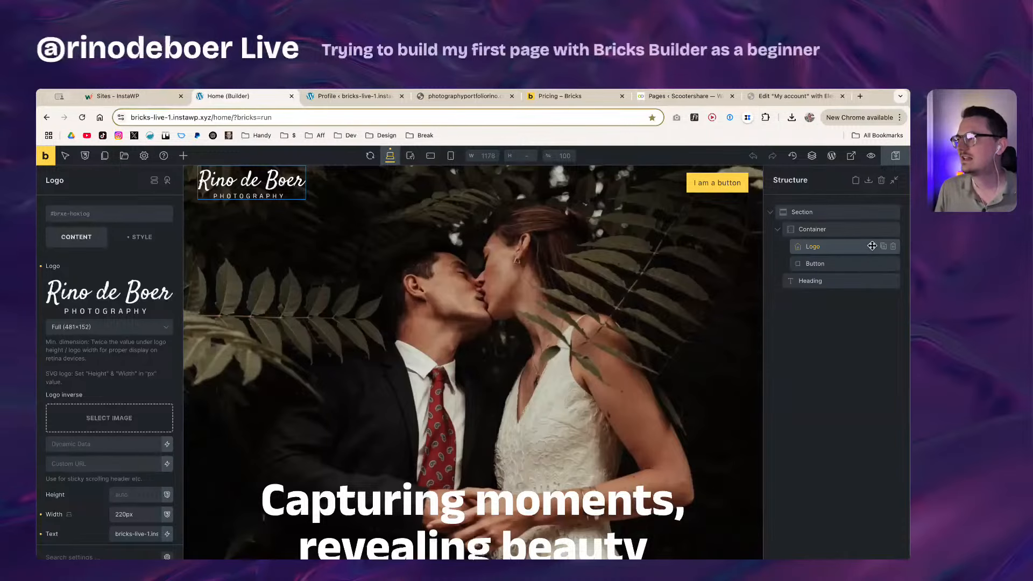
left_click(884, 246)
left_click(894, 248)
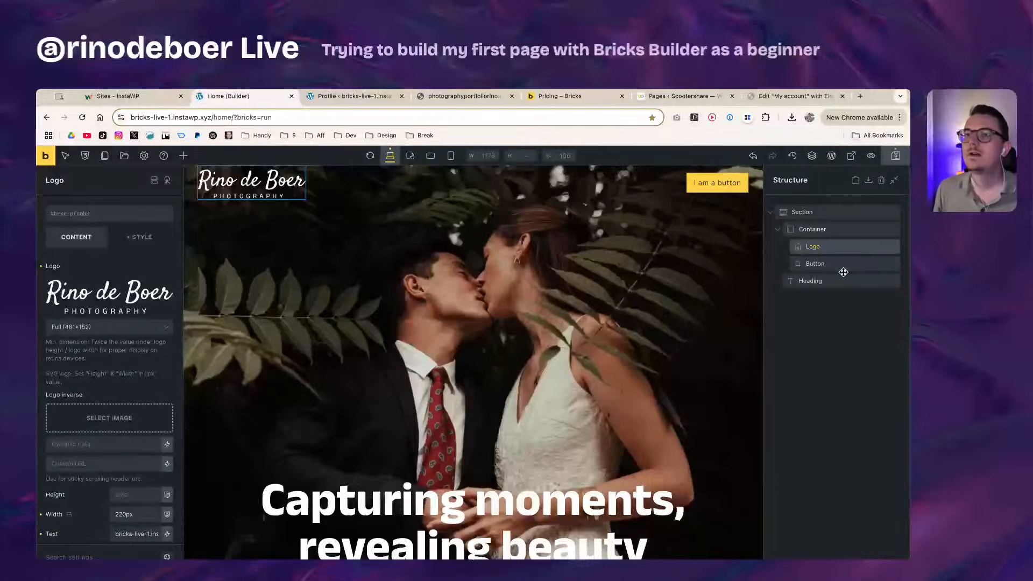
left_click(859, 263)
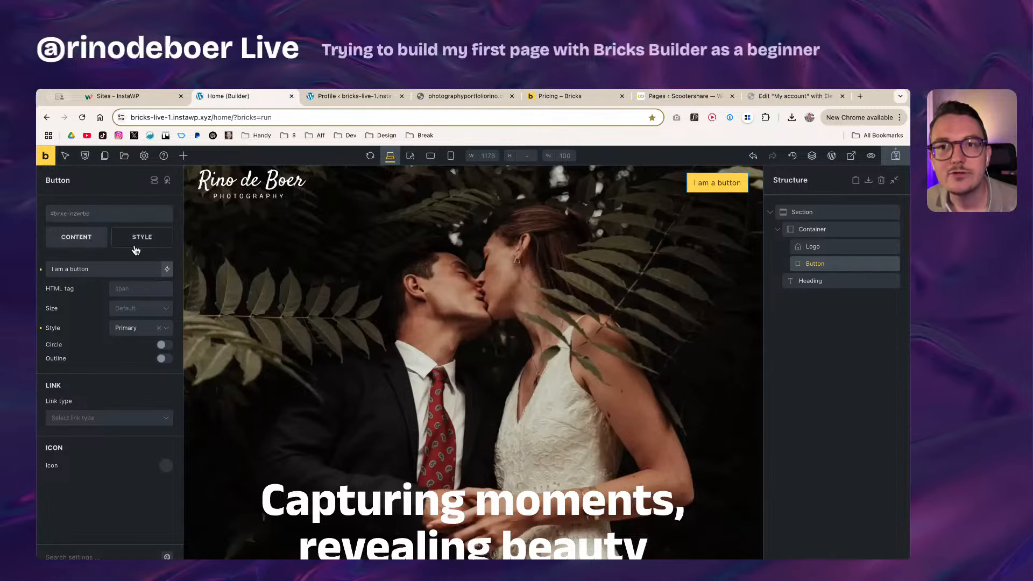
Step: Change the header button label to 'Contact' and switch on its Outline option
triple_click(101, 270)
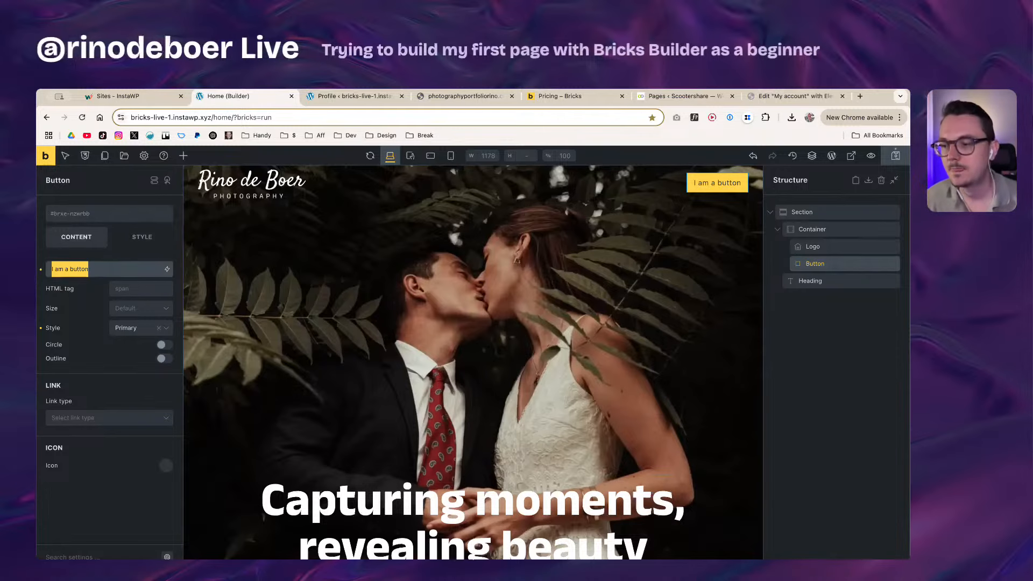
key("super+Tab")
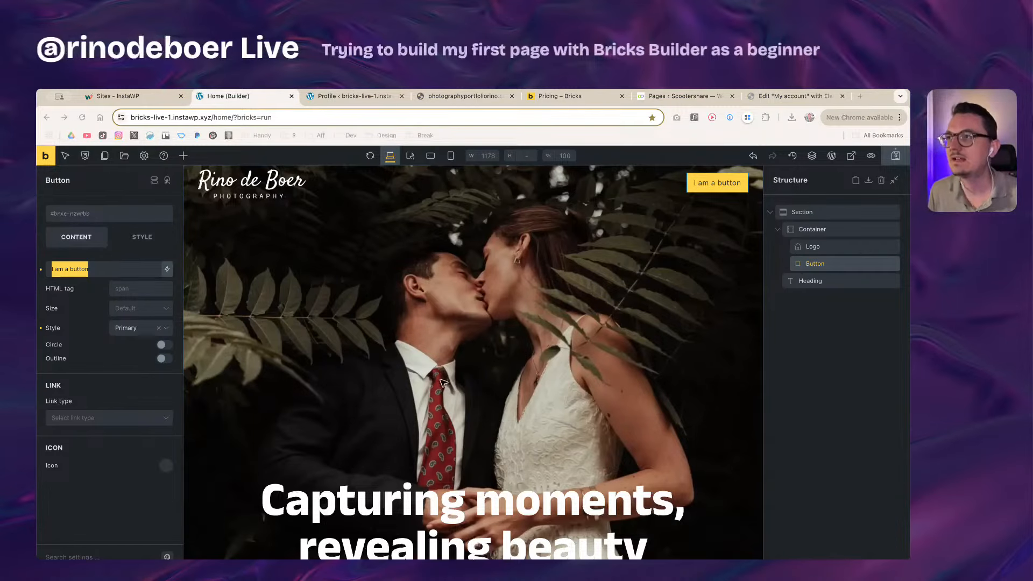
key("super+Tab")
type("Contact")
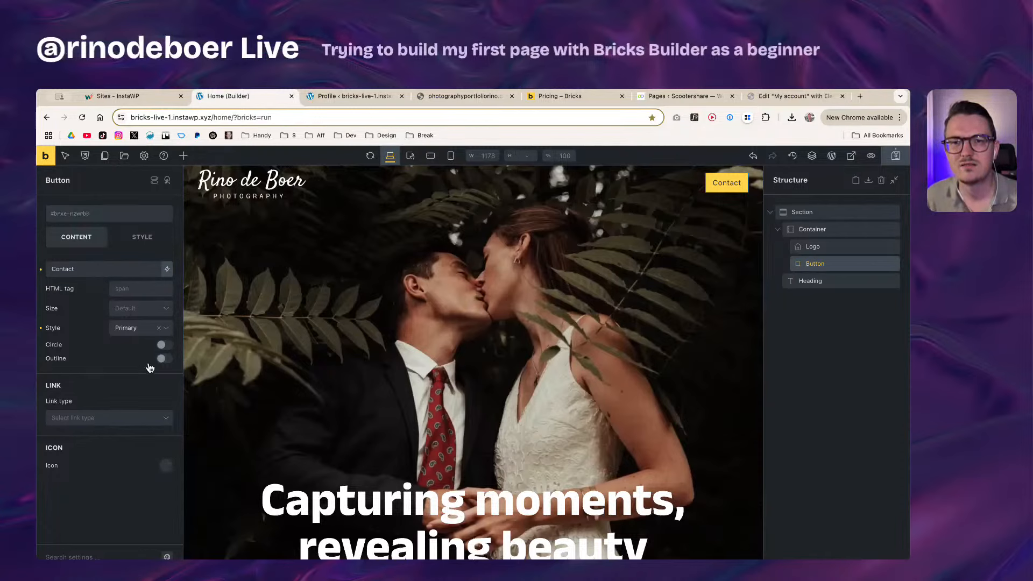
left_click(165, 359)
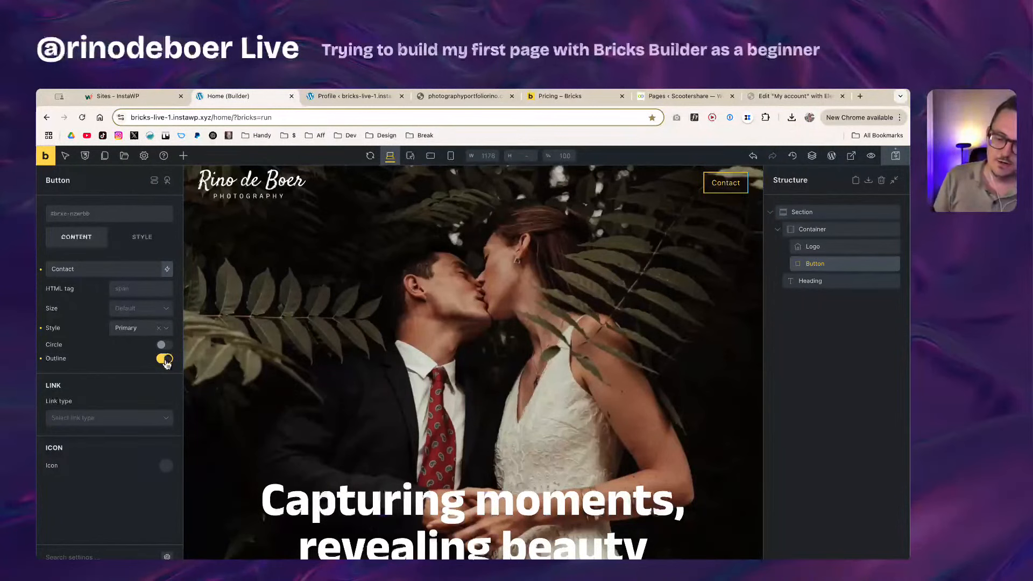
Step: Save the page, then try the Circle shape on the outlined button before reverting to square corners
key("super+s")
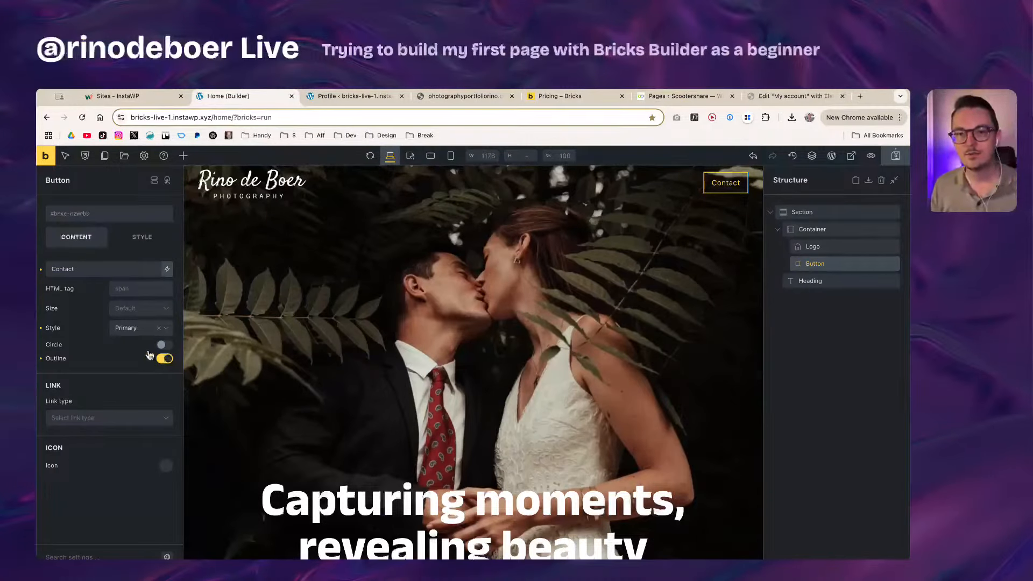
left_click(164, 359)
left_click(163, 346)
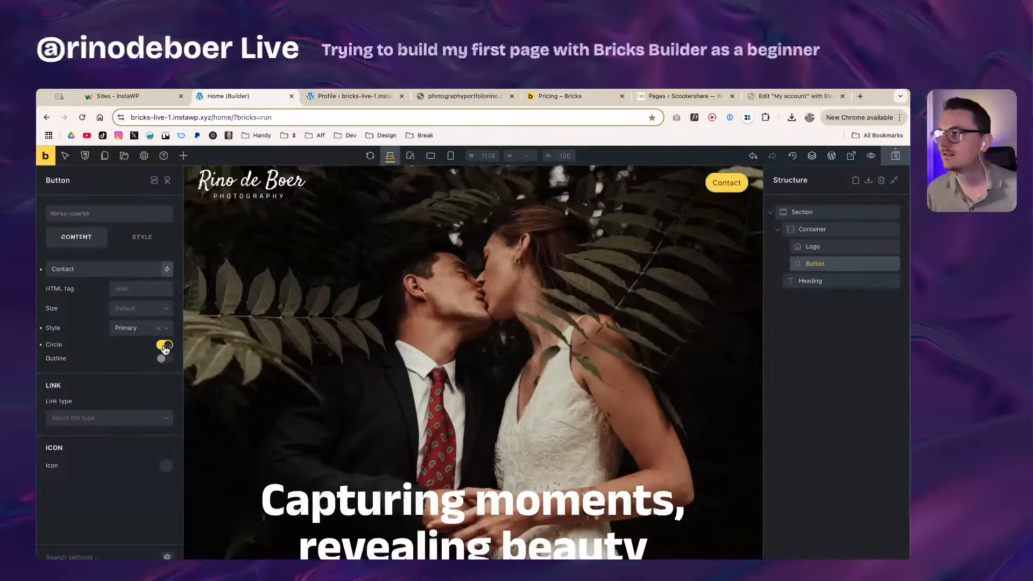
left_click(165, 359)
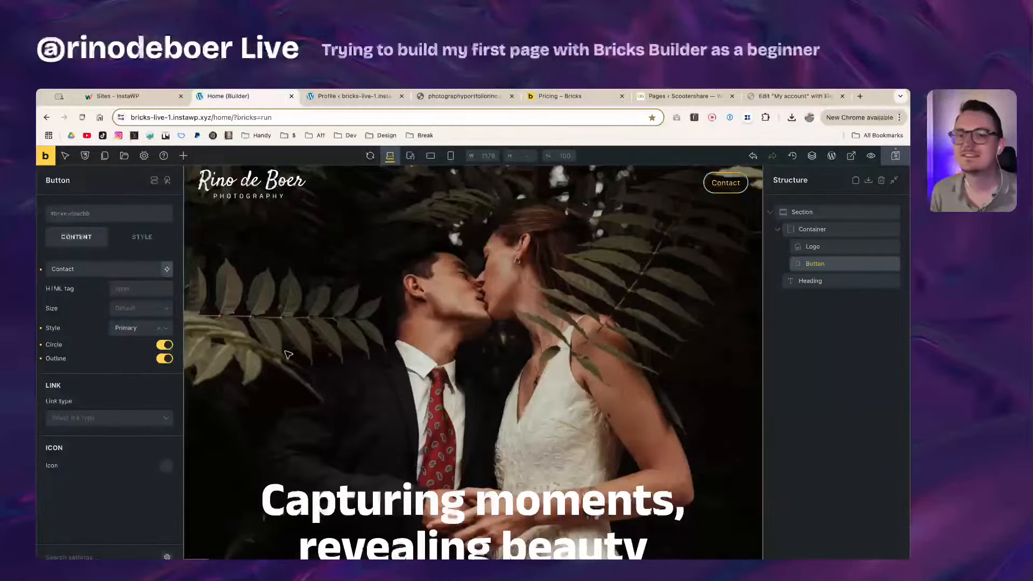
left_click(164, 345)
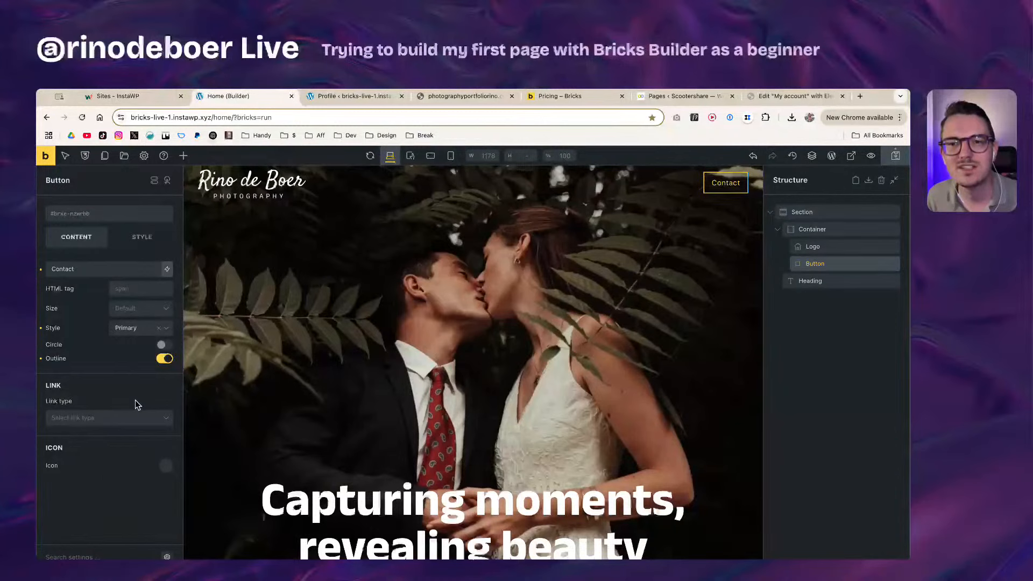
Step: Try the Secondary and Dark colour styles, then return to Primary
left_click(137, 334)
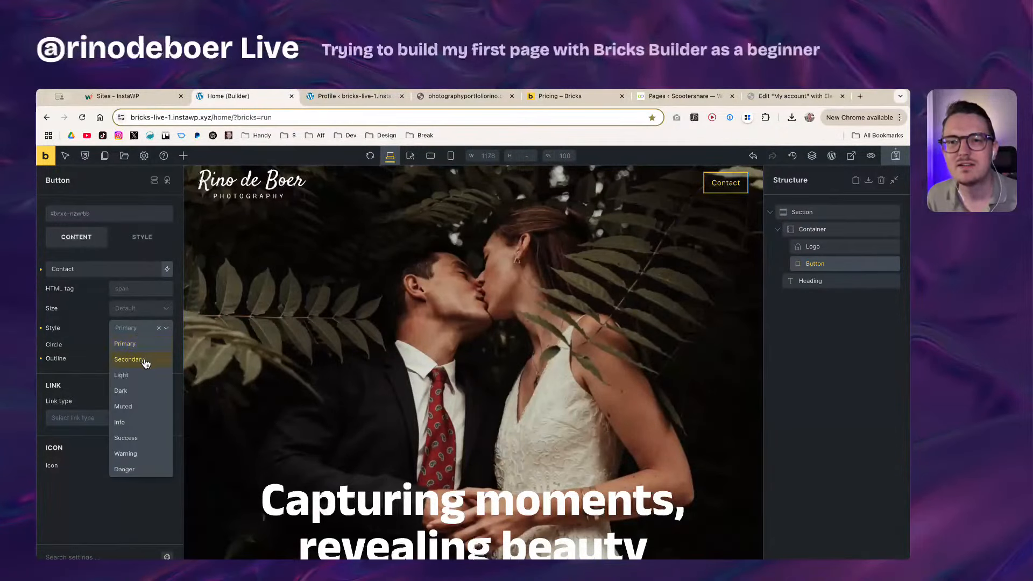
left_click(145, 362)
left_click(140, 332)
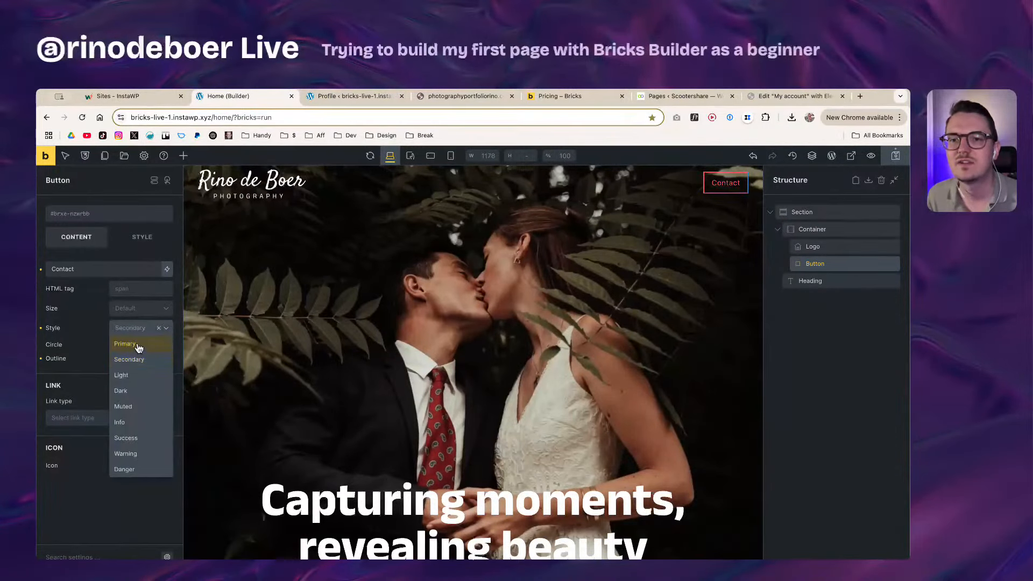
left_click(139, 399)
left_click(138, 329)
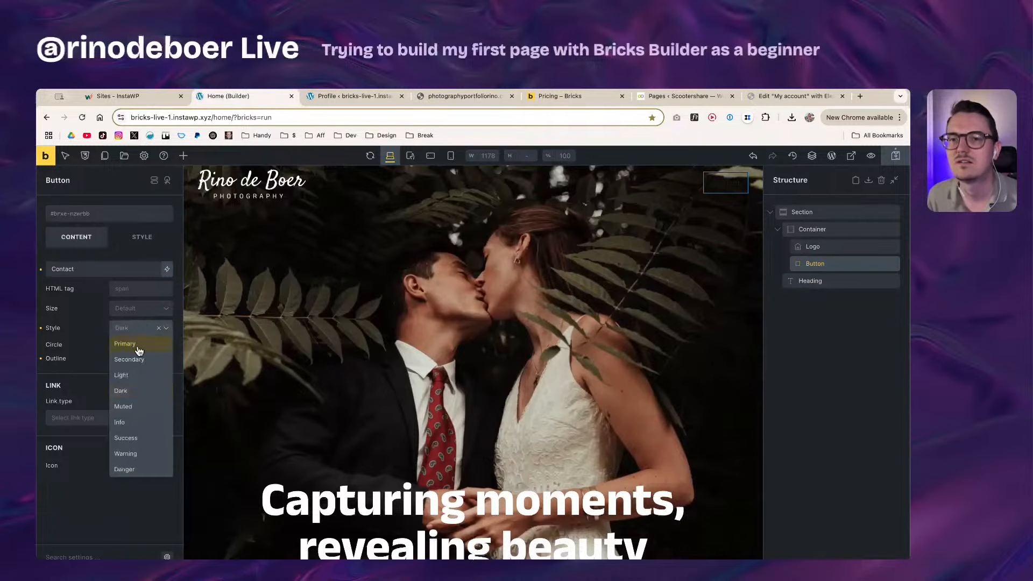
left_click(139, 350)
Step: Try Small and Medium button sizes, then reset the size to Default
left_click(143, 311)
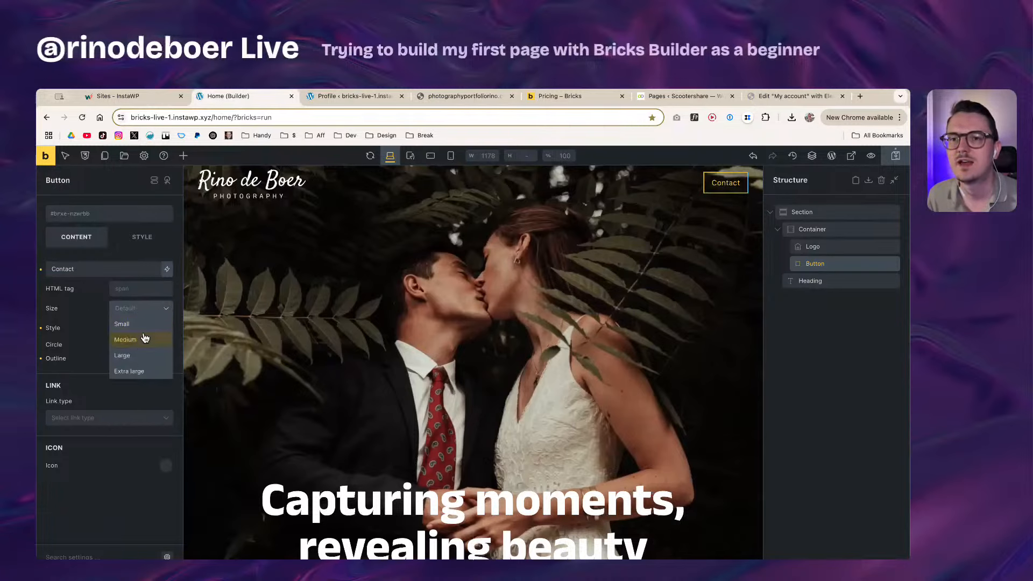
left_click(142, 324)
left_click(145, 315)
left_click(143, 339)
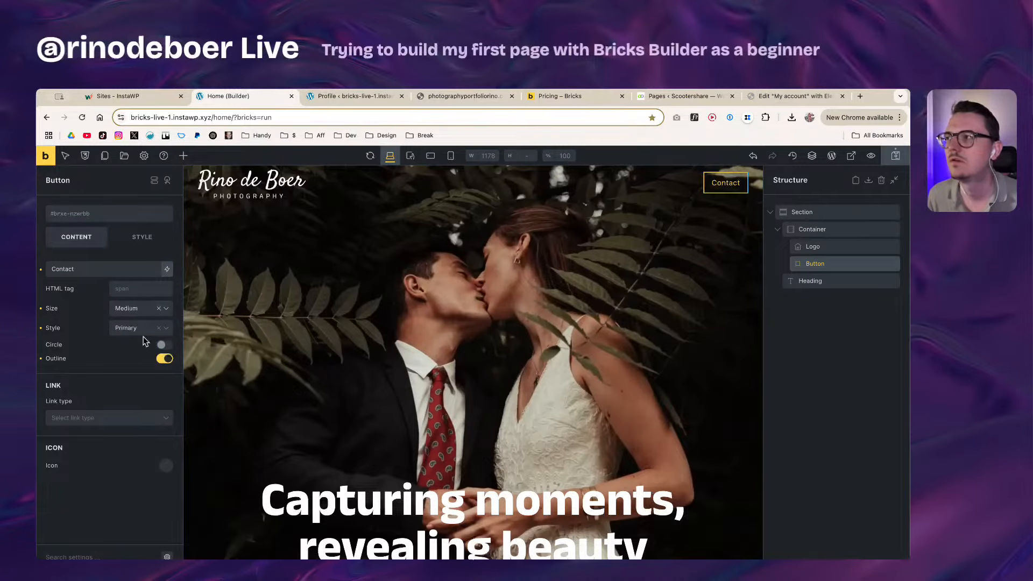
left_click(158, 308)
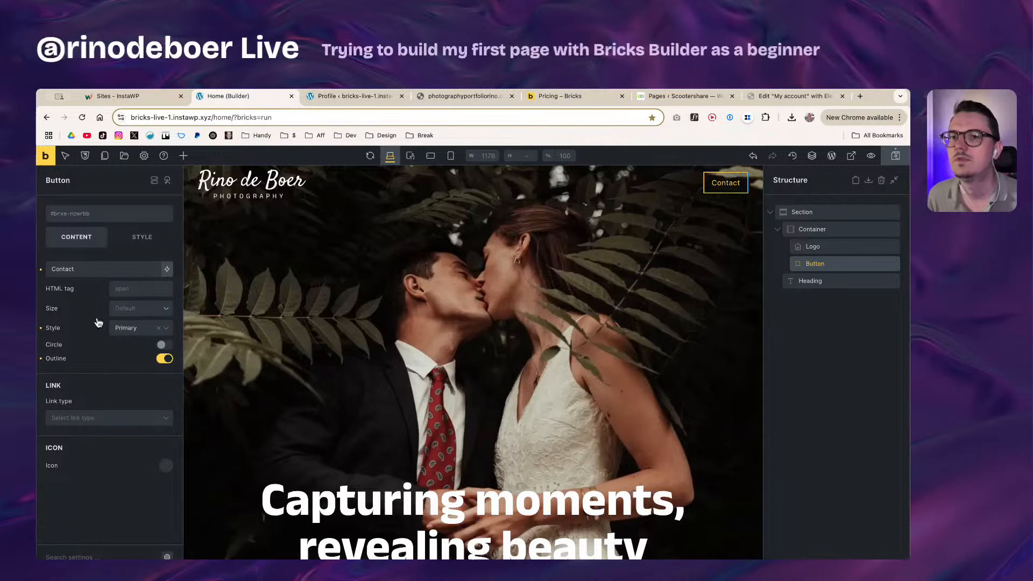
left_click(142, 236)
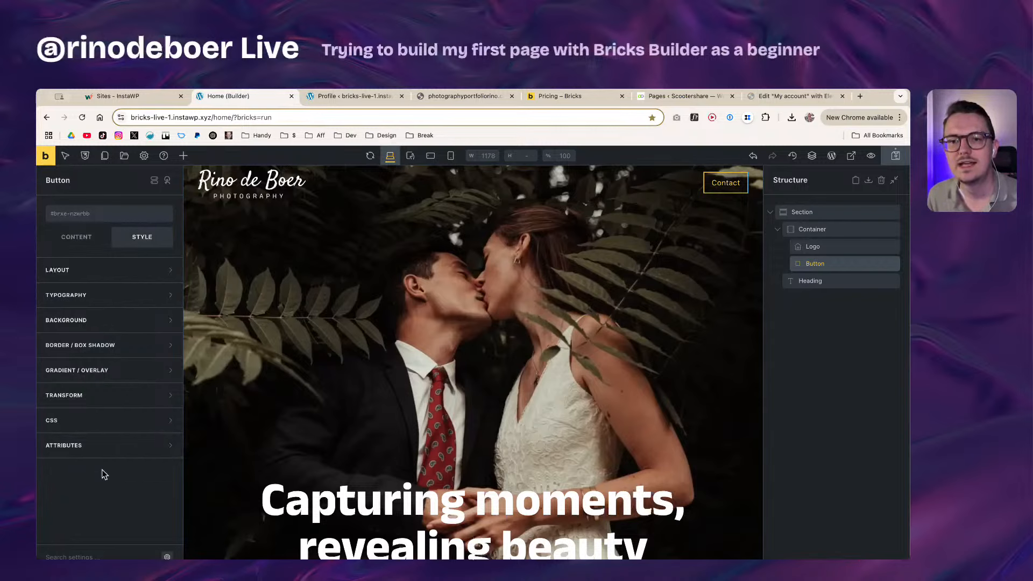
Step: Open the Contact button's border settings and leave Border Width empty
left_click(96, 349)
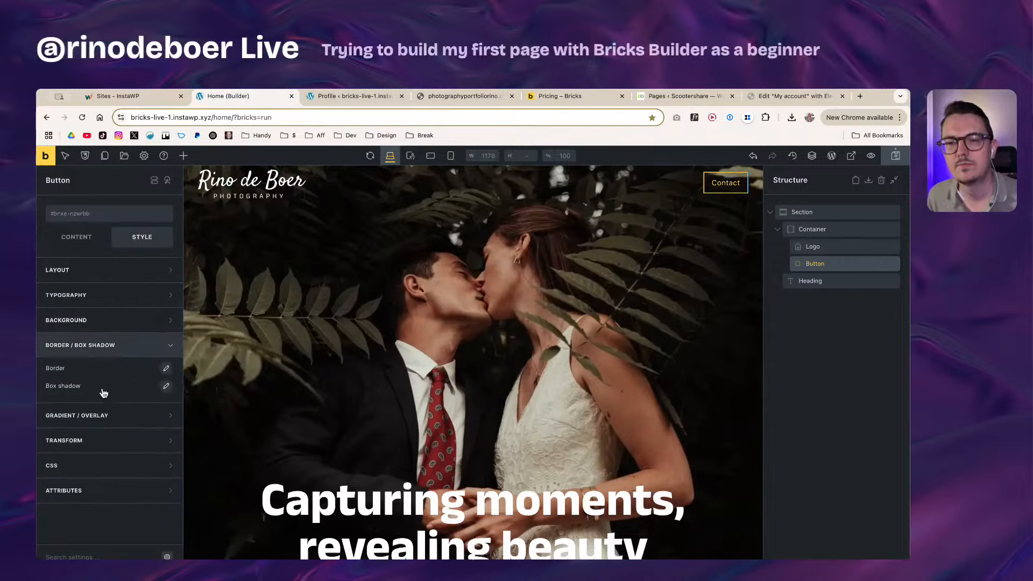
left_click(166, 369)
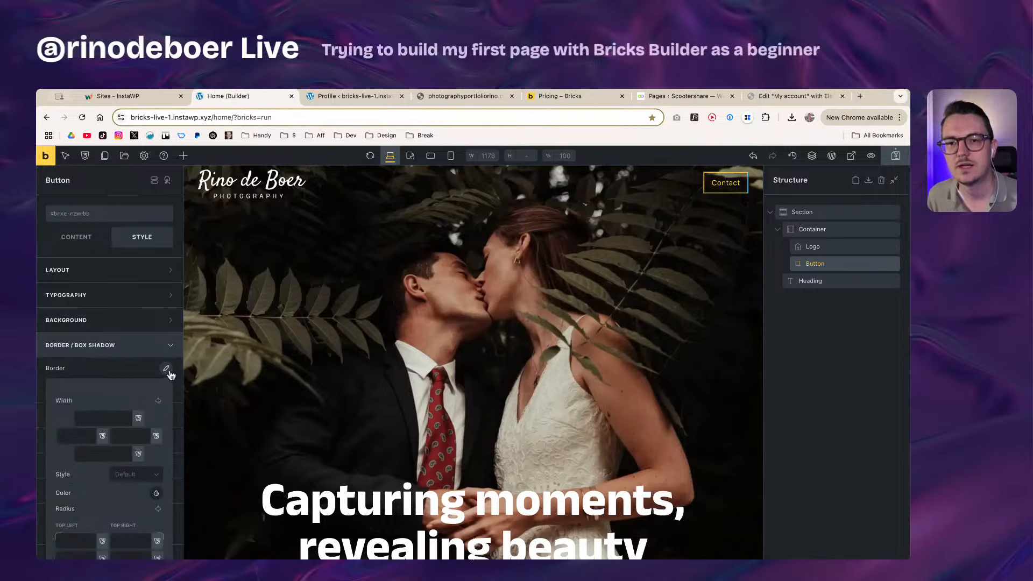
scroll(82, 484, "down", 1)
left_click(80, 519)
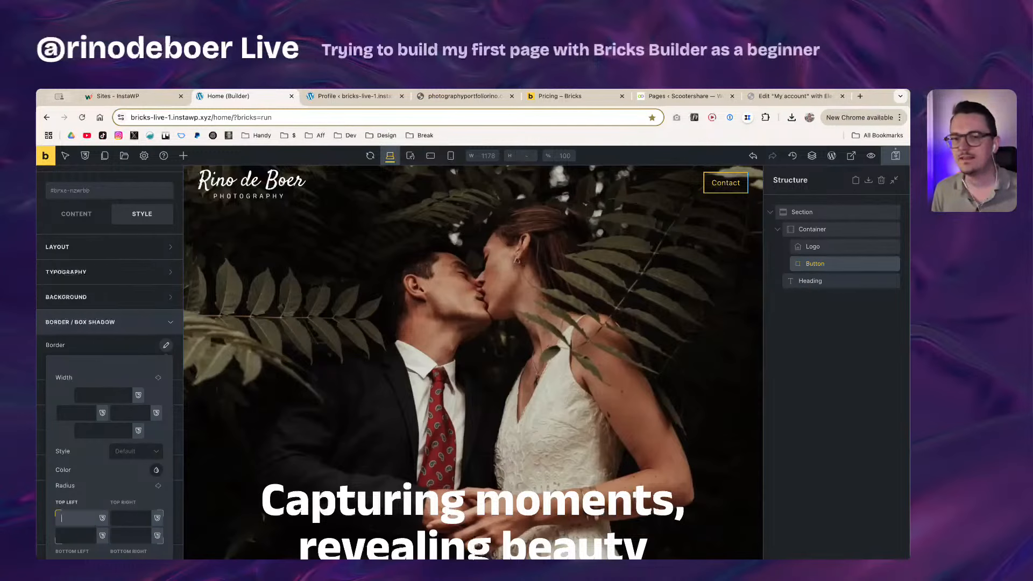
left_click(119, 399)
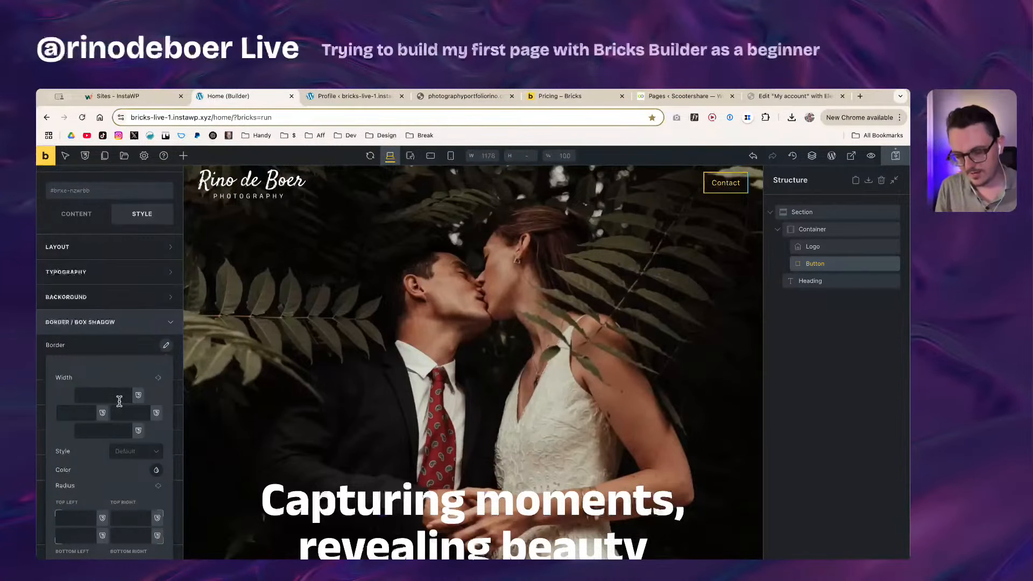
type("8")
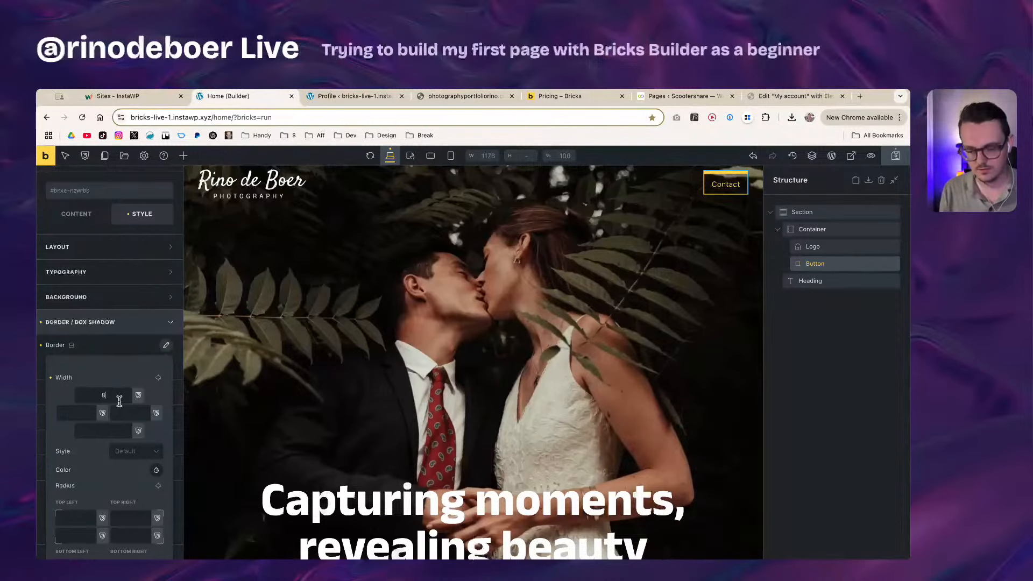
type("px")
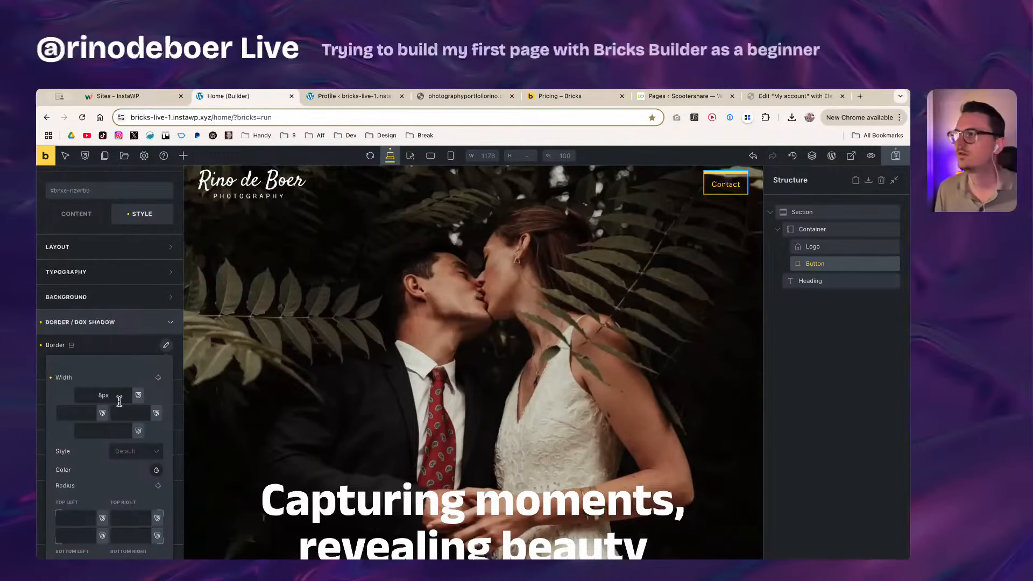
left_click_drag(116, 399, 89, 396)
key("BackSpace")
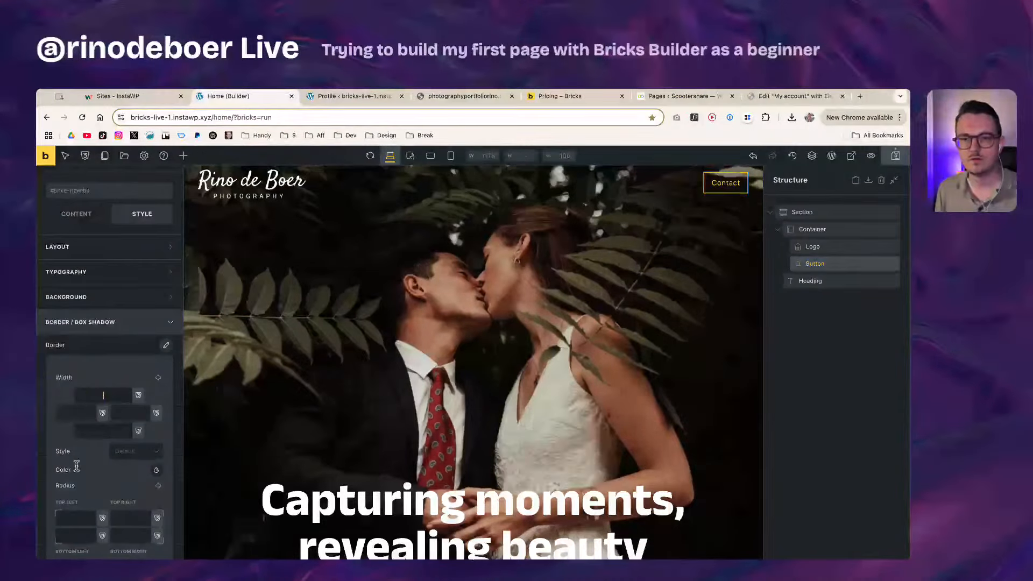
Step: Set an 8px radius linked across all four corners
left_click(76, 518)
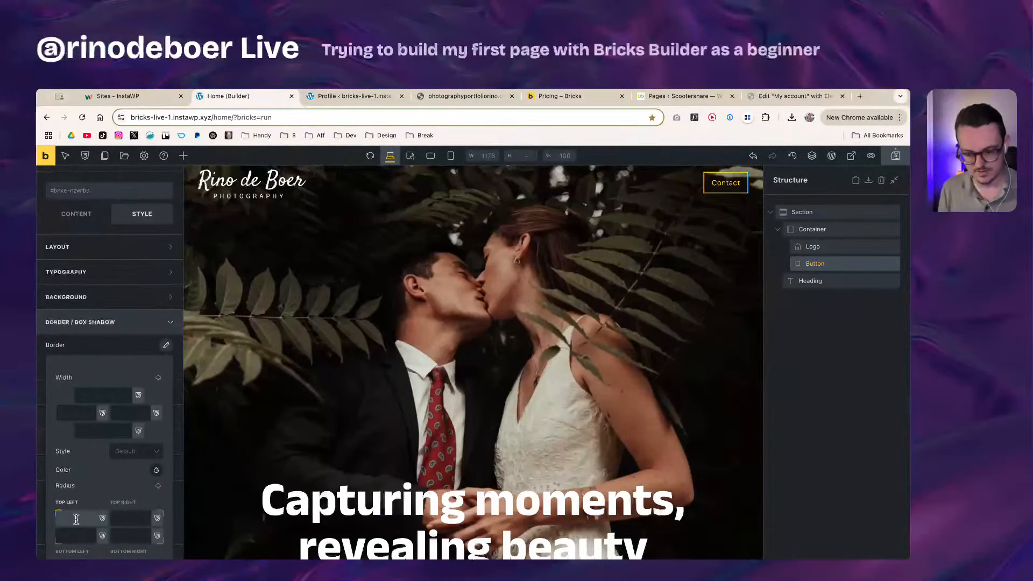
type("8px")
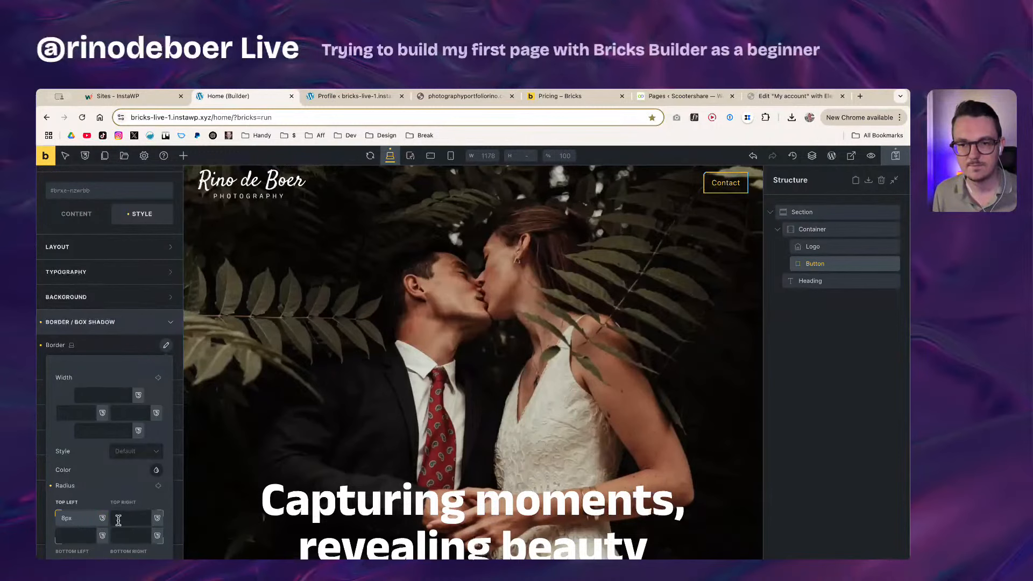
left_click(159, 487)
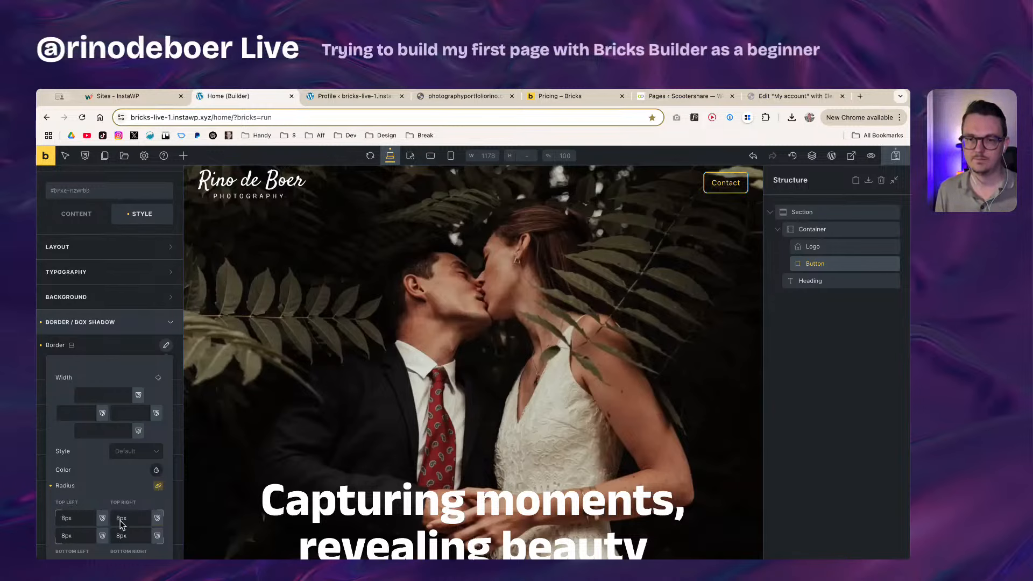
left_click(79, 518)
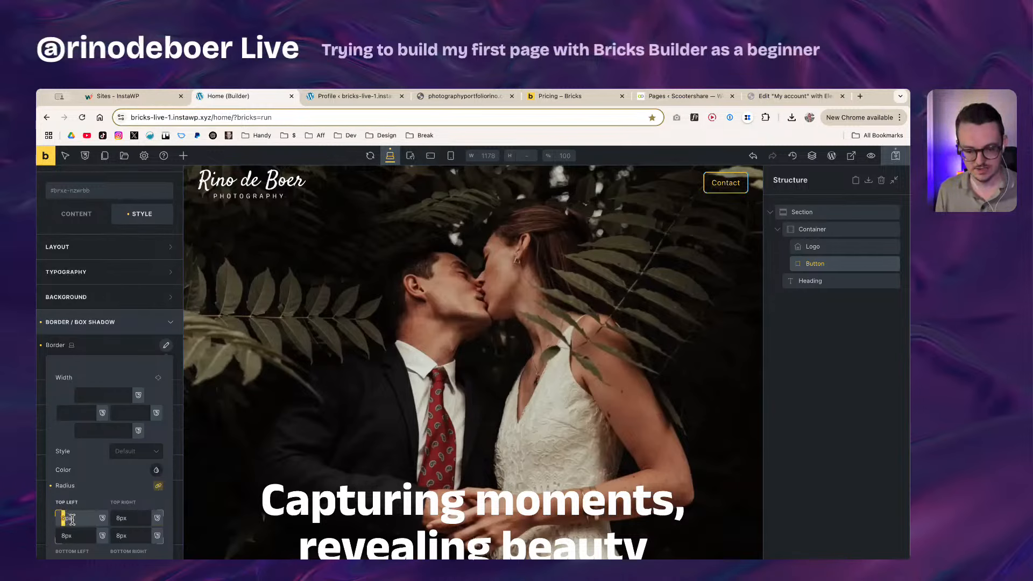
type("5")
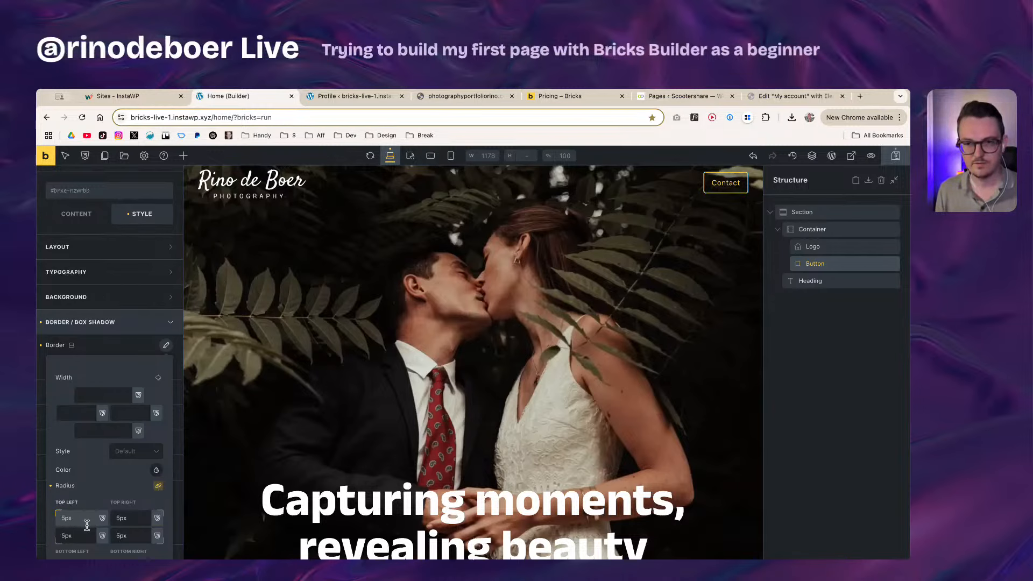
left_click_drag(65, 519, 58, 519)
type("8")
left_click(105, 486)
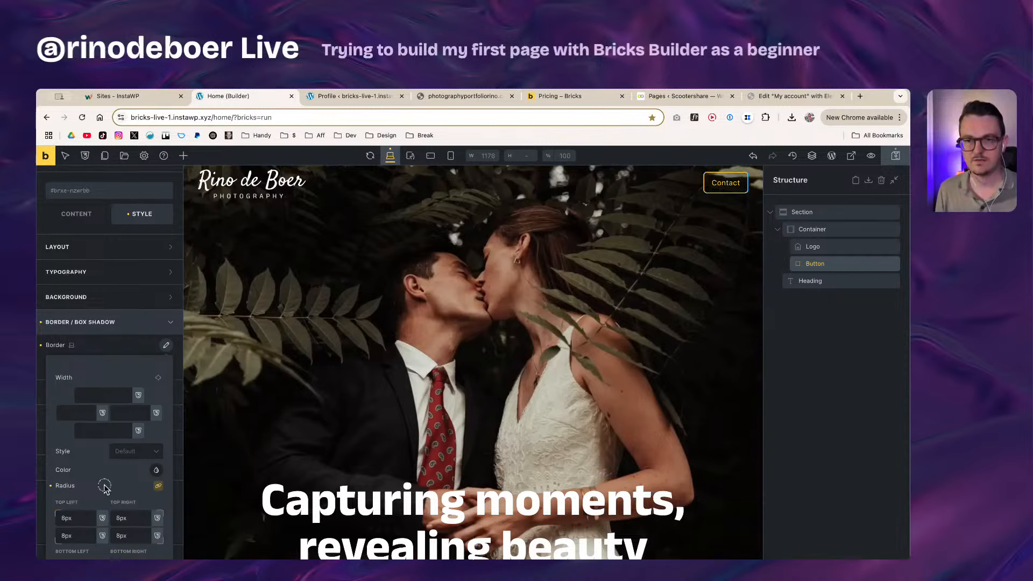
Step: Close the border popup and expand the Typography settings
left_click(134, 343)
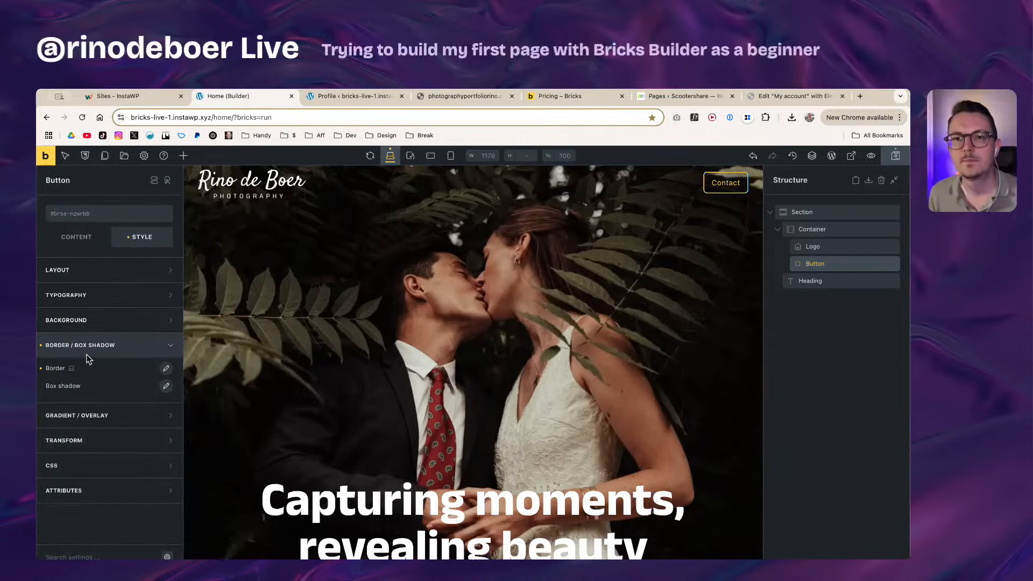
left_click(99, 301)
left_click(98, 302)
left_click(98, 301)
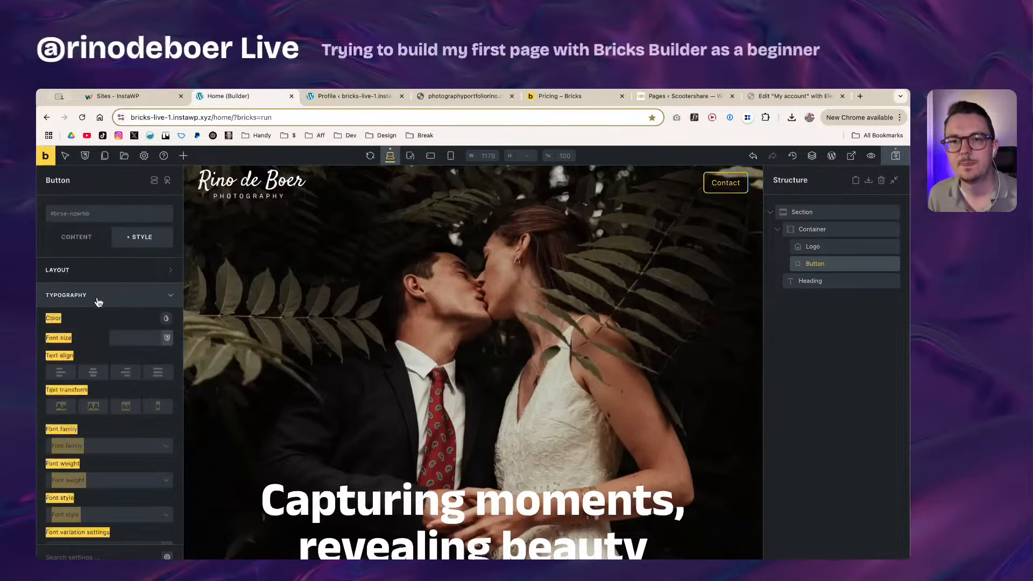
left_click(119, 338)
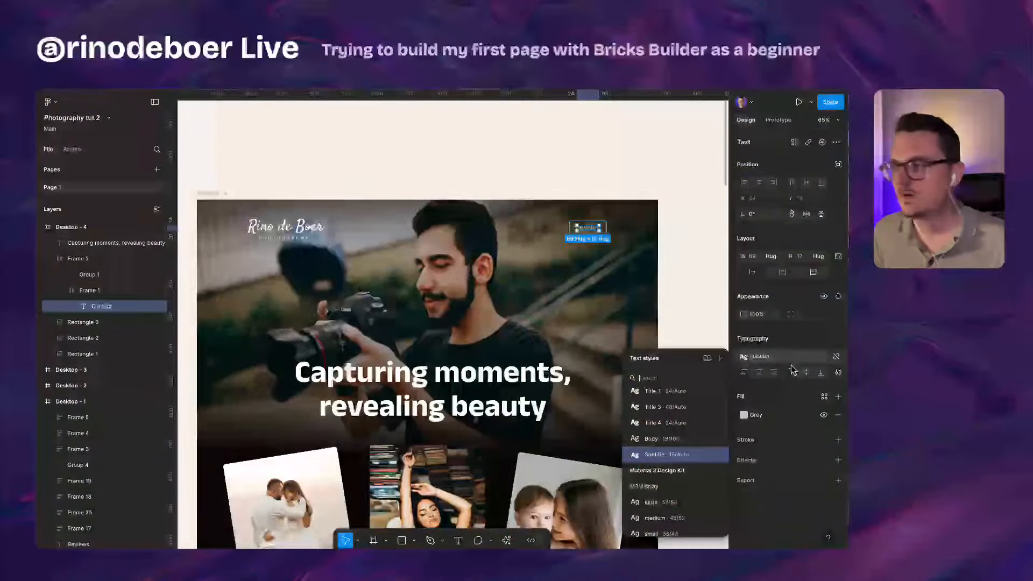
Step: Open Figma's Subtitle text style for editing and compare it against the Bricks CONTACT button
left_click(720, 454)
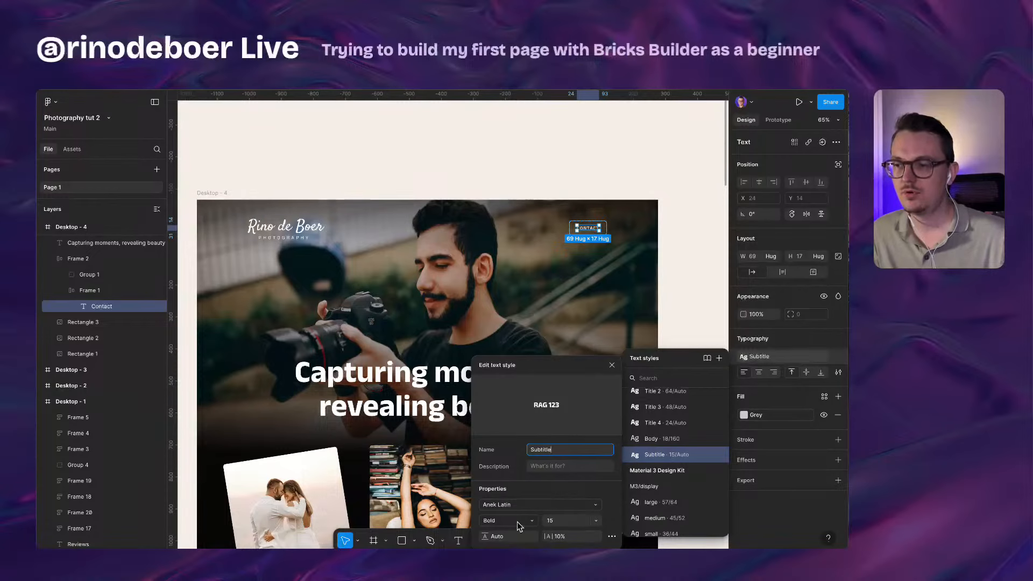
key("super+Tab")
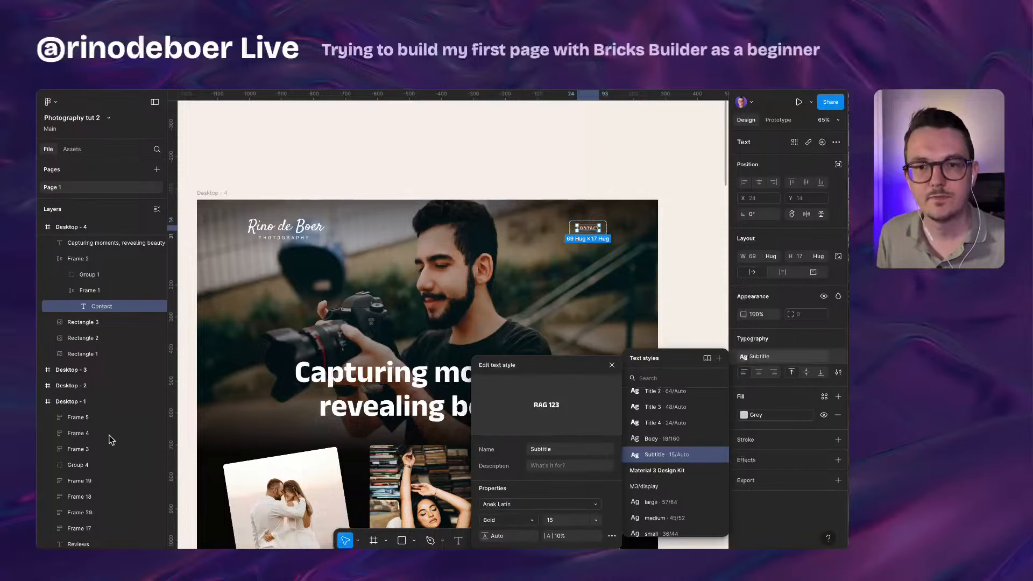
key("super+Tab")
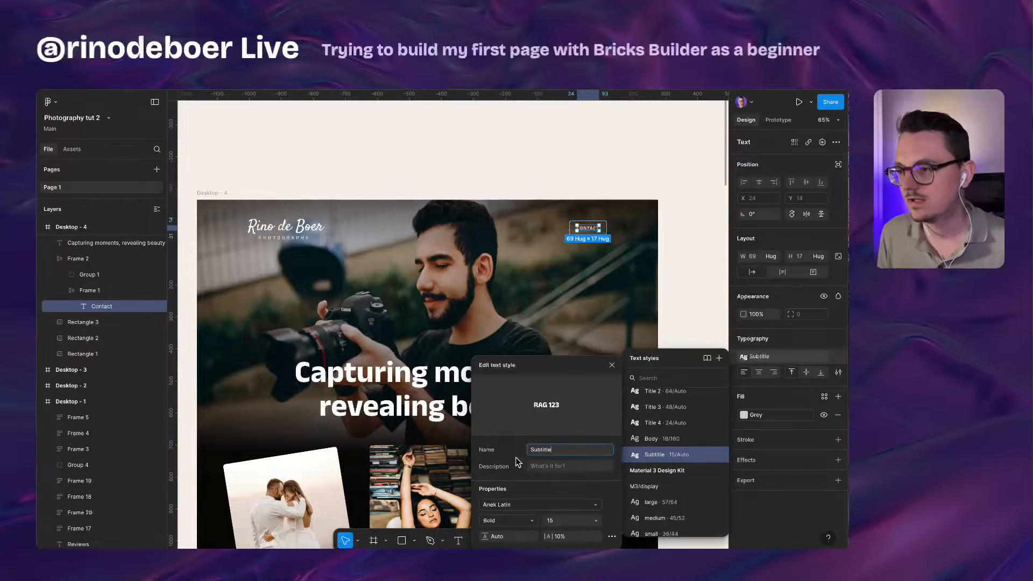
key("super+Tab")
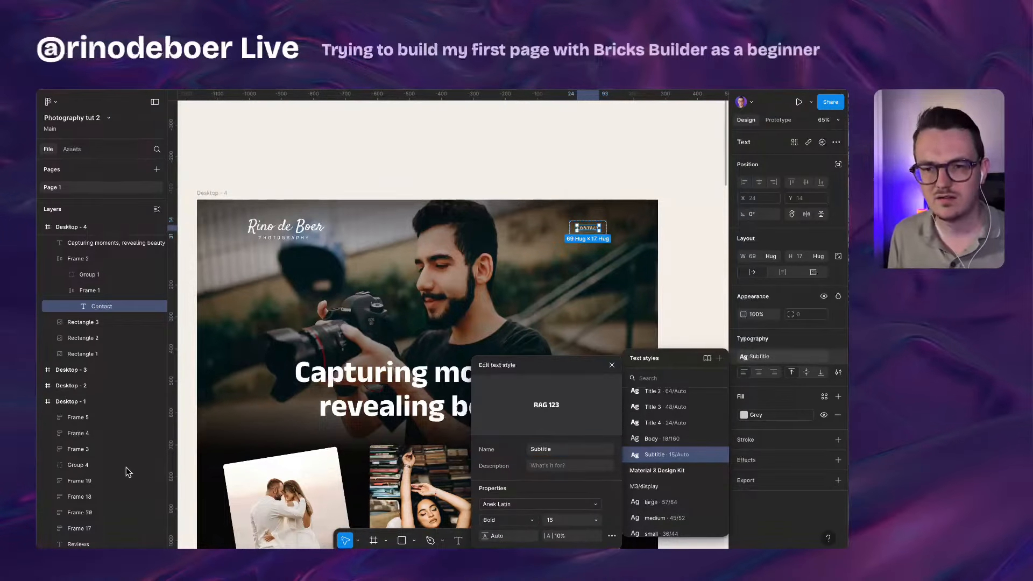
left_click(106, 447)
key("super+Tab")
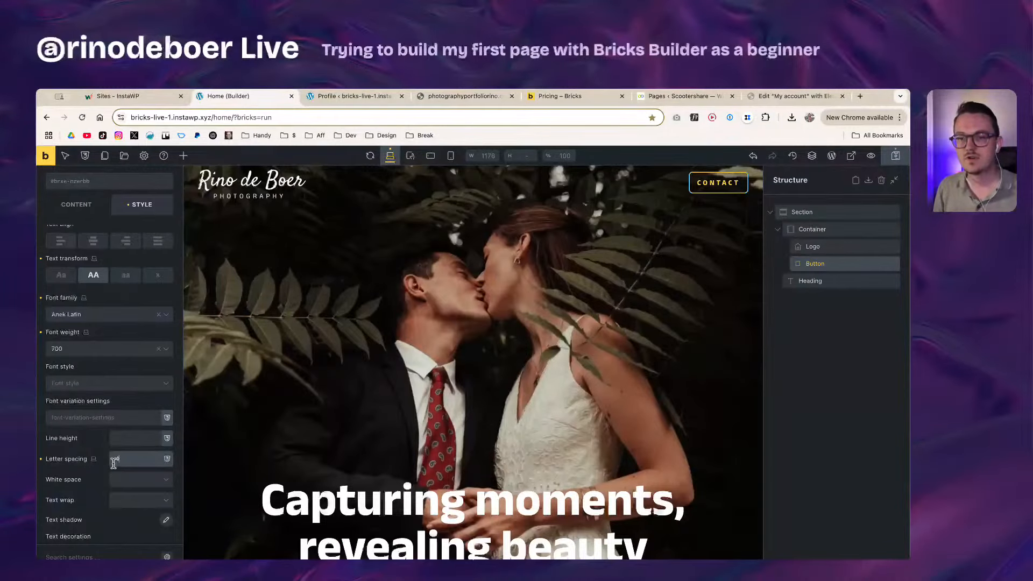
Step: Adjust the CONTACT button's letter spacing, trying values 5, 10%, 9 and finally 6
double_click(118, 459)
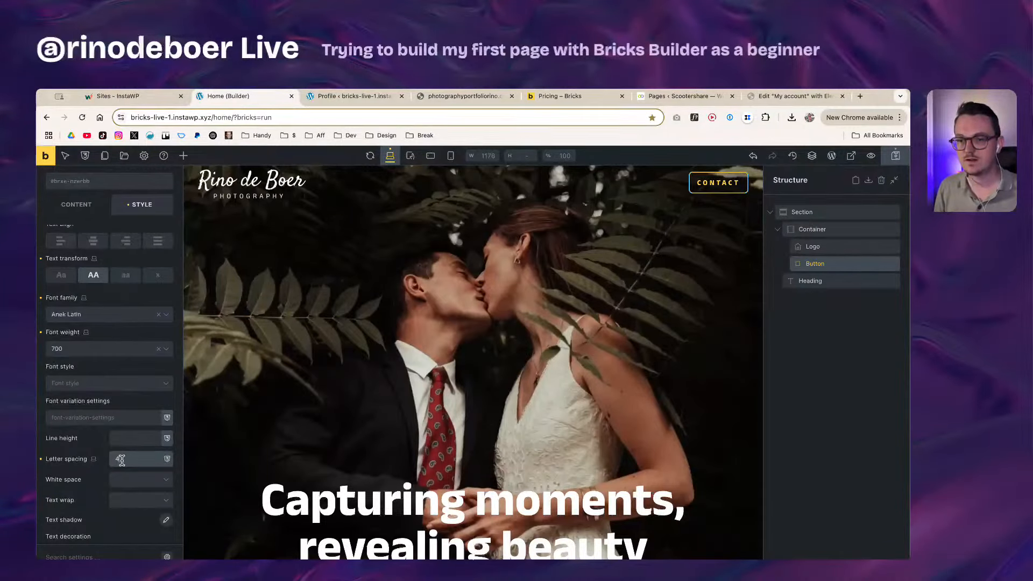
type("5")
key("super+s")
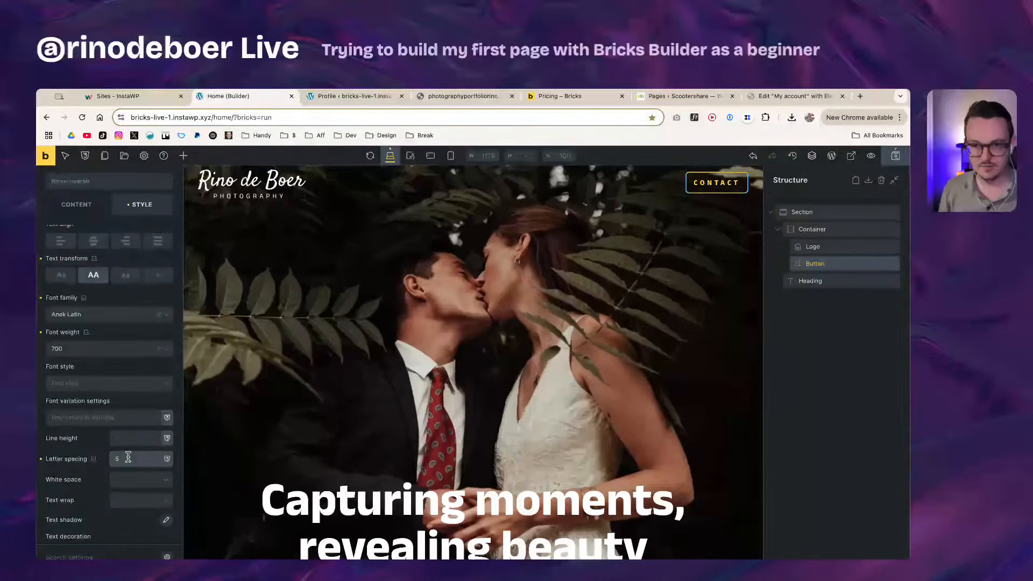
type("10%")
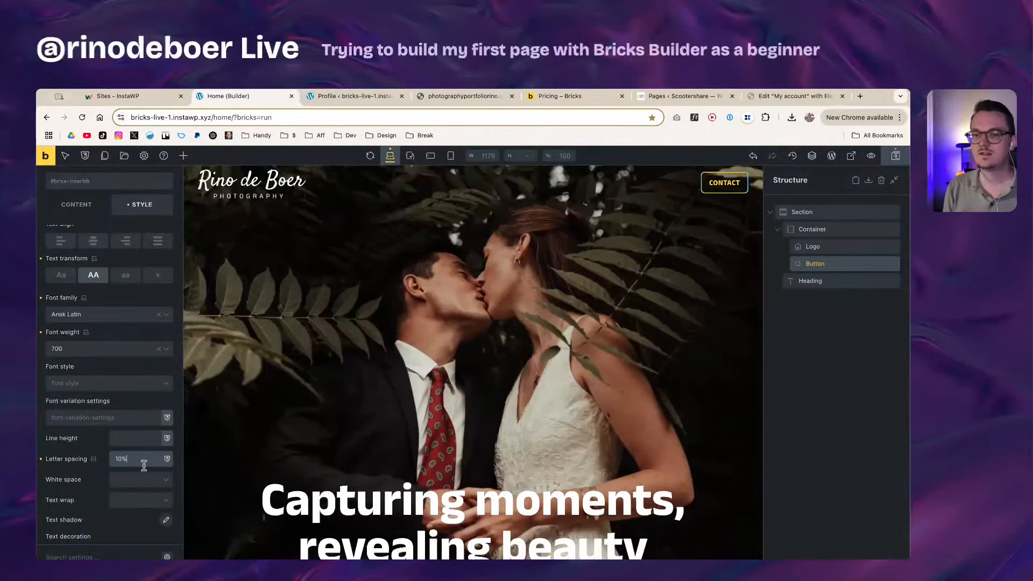
key("super+a")
key("BackSpace")
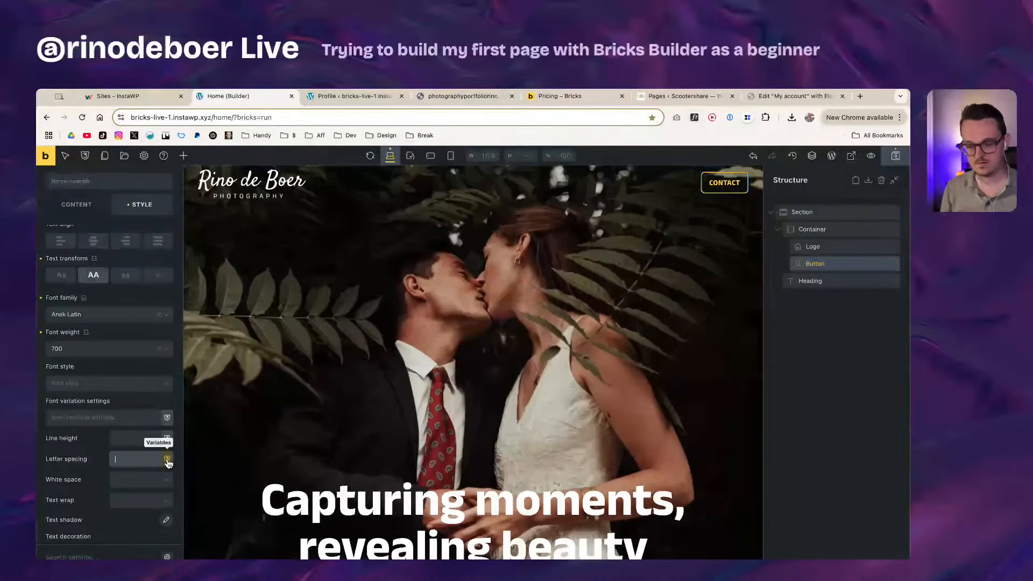
type("9")
key("BackSpace")
type("6")
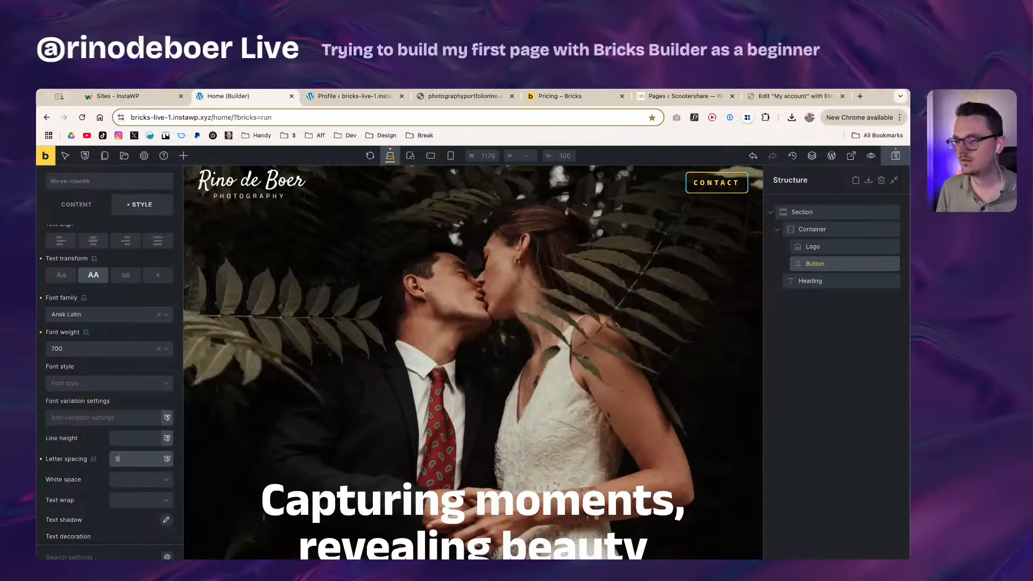
key("super+Tab")
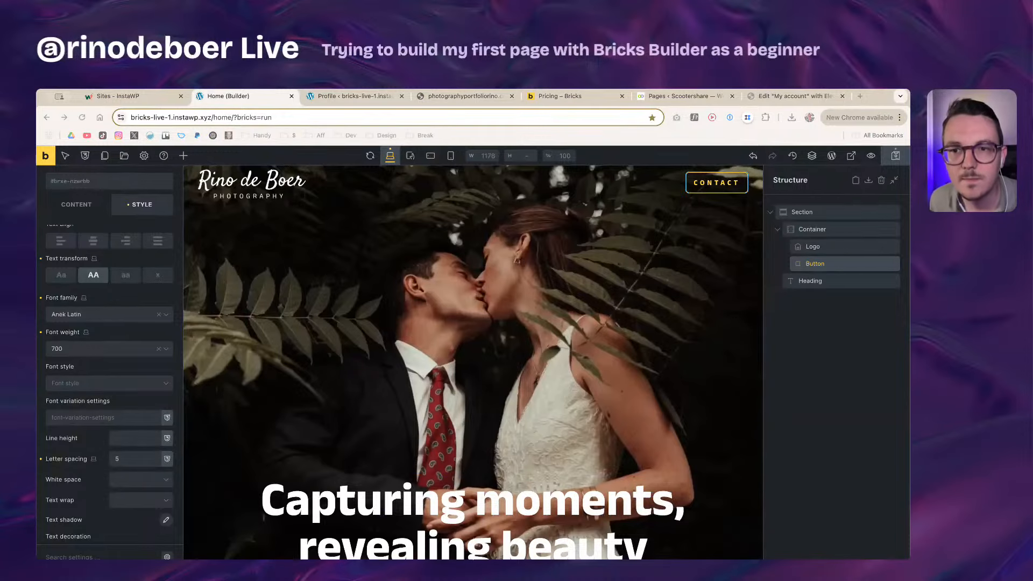
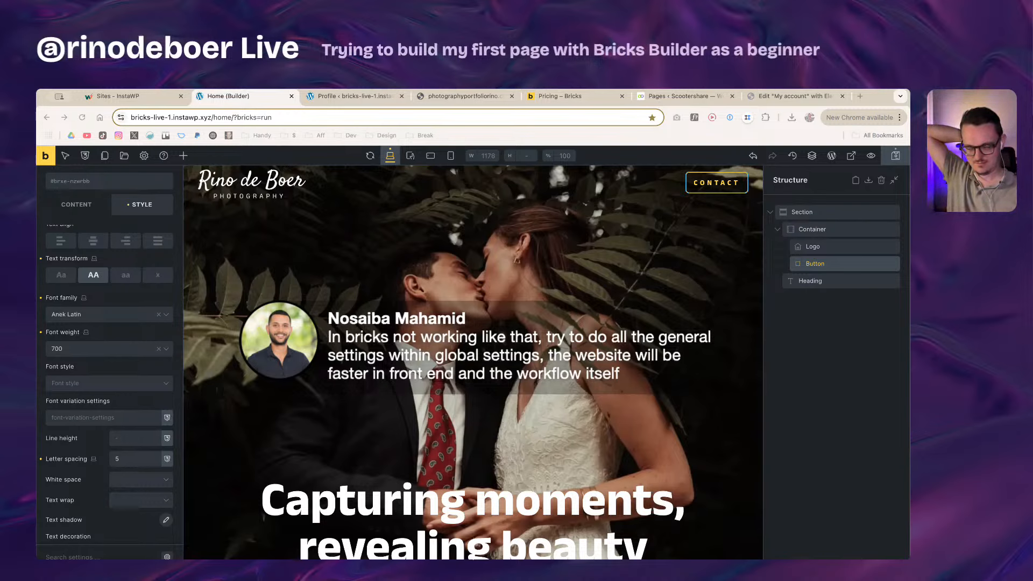
Step: Save the page with the CONTACT button's uppercase Anek Latin 700, 1.5rem styling
key("ctrl+s")
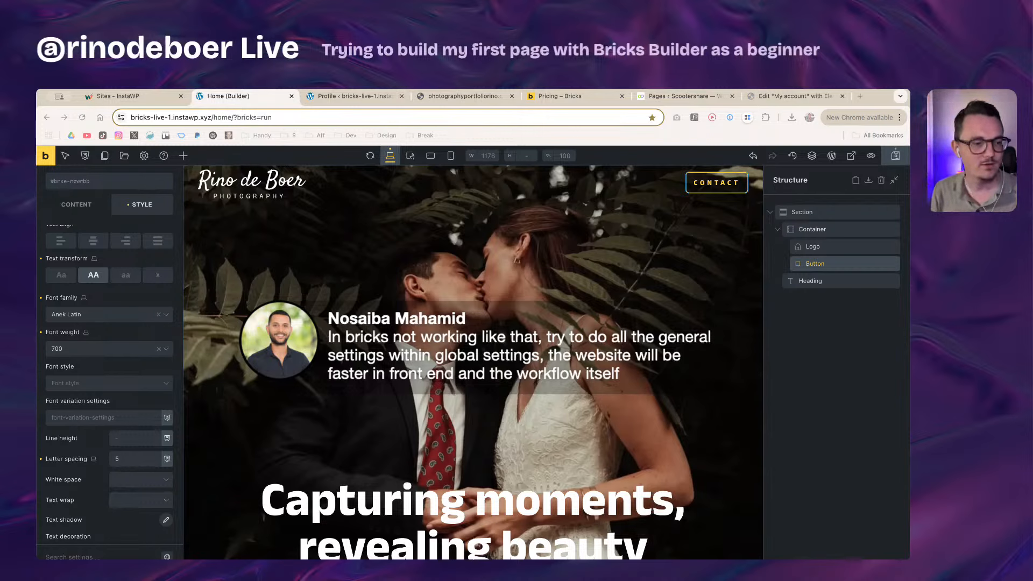
key("super+Tab")
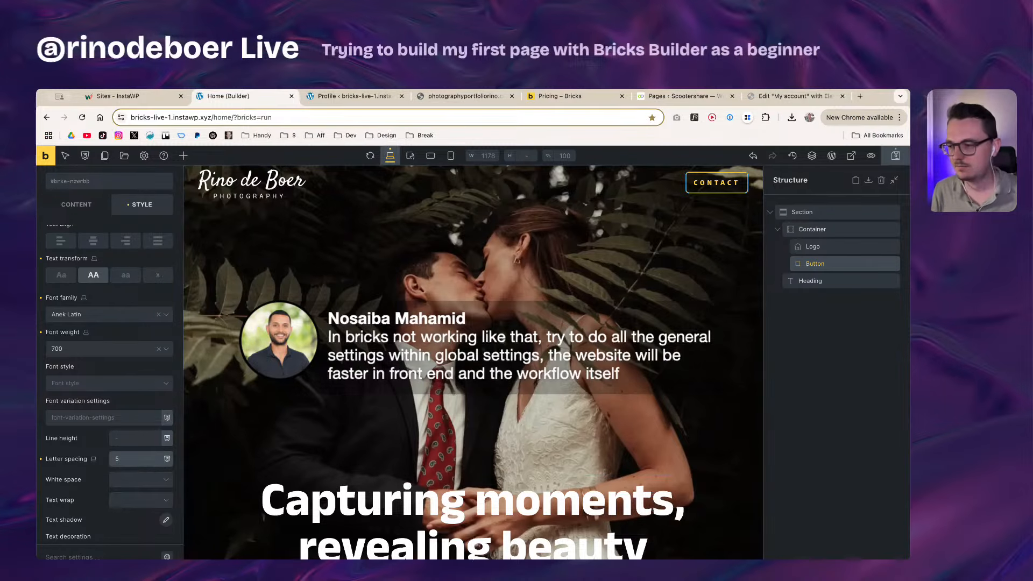
key("super+Tab")
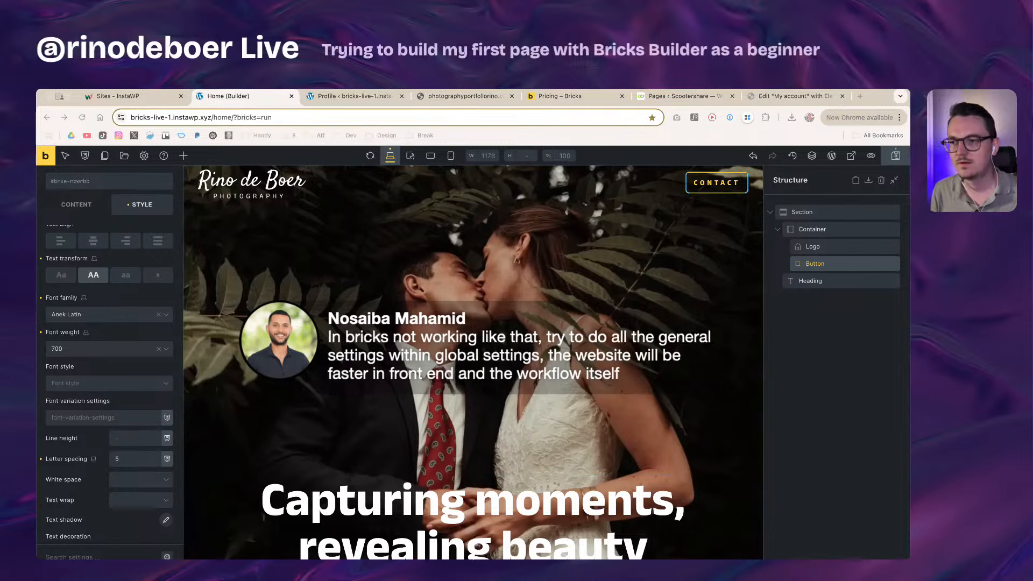
key("super+Tab")
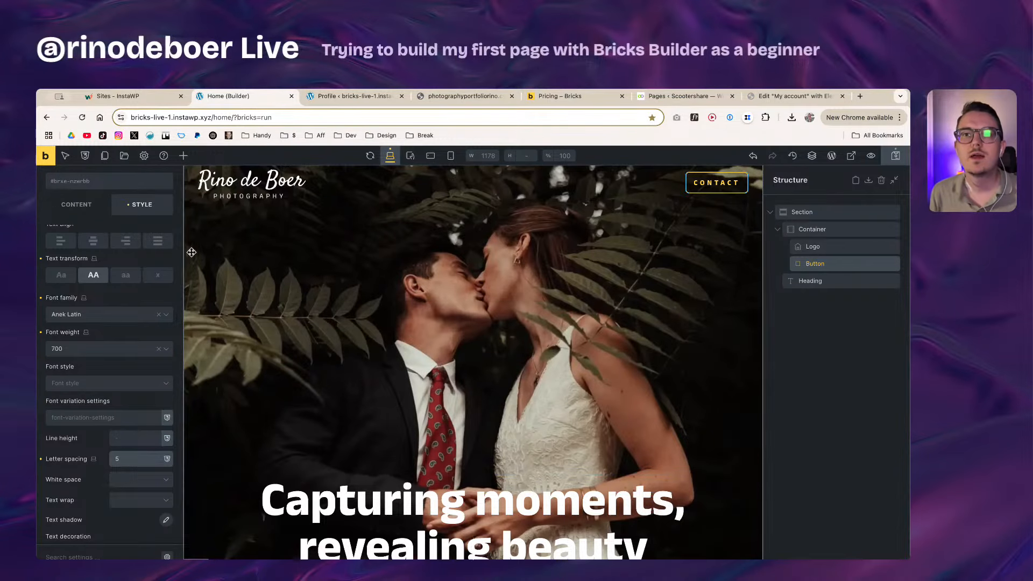
scroll(162, 253, "up", 5)
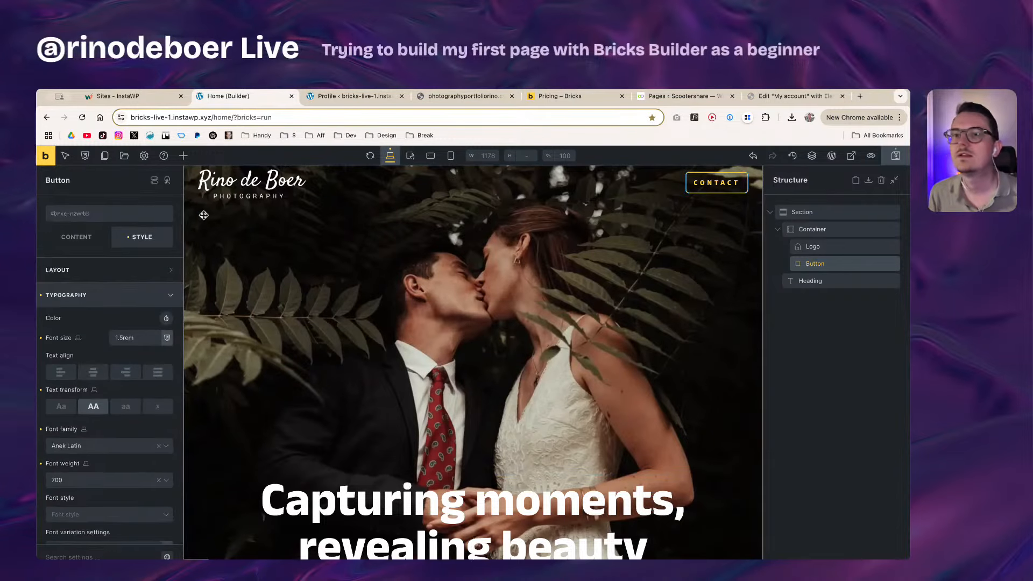
Step: Create the button-1 class from the name 'button' and apply it to the CONTACT button
left_click(95, 220)
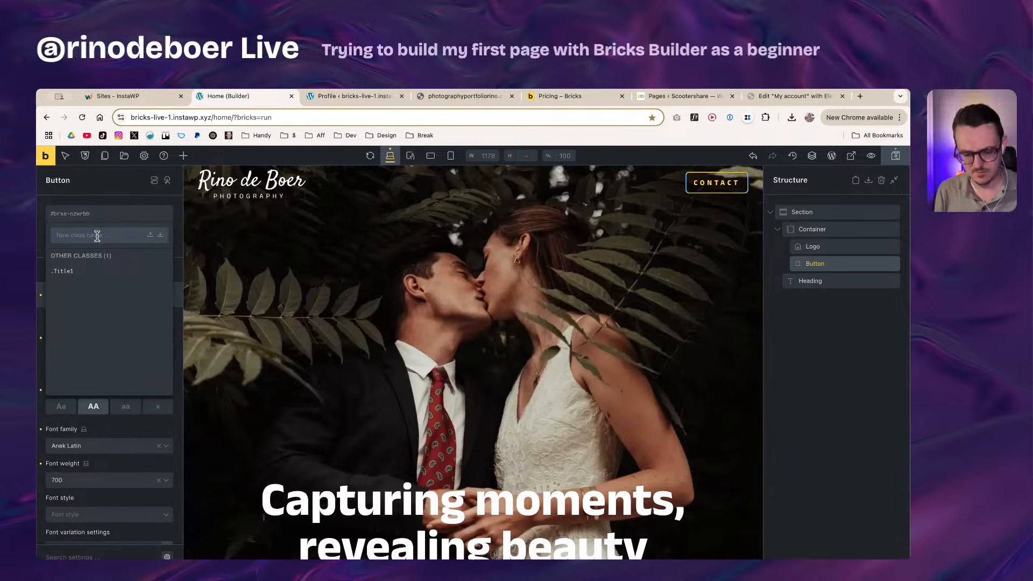
type("button-1")
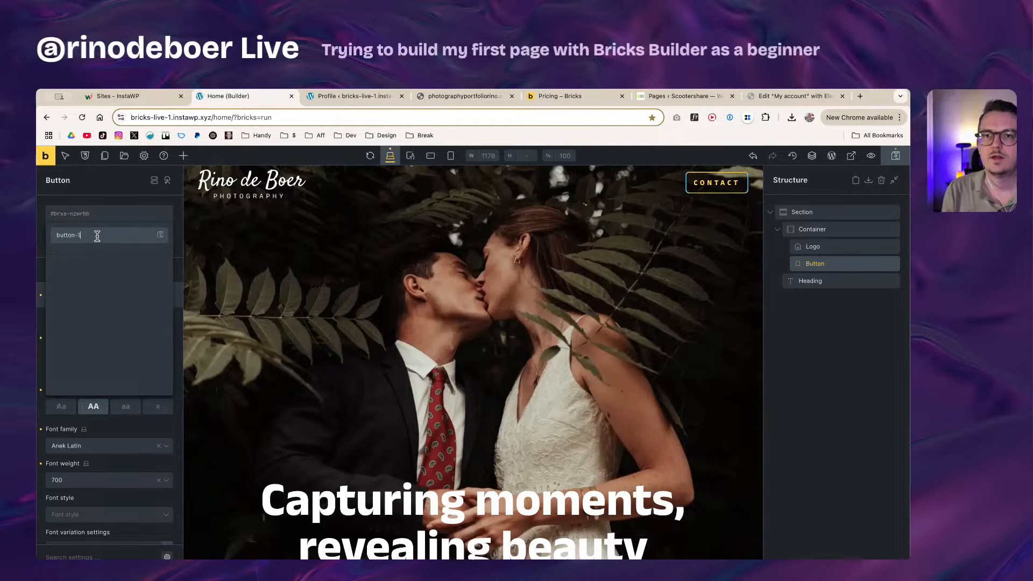
key("Return")
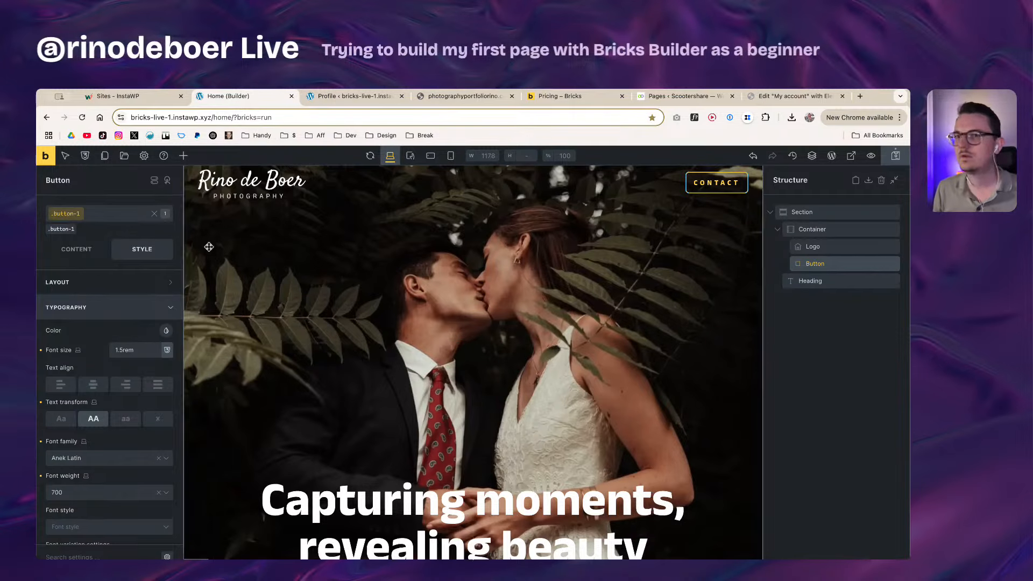
Step: Add an 'I am a button' button beside CONTACT and give it the button-1 class
left_click(183, 158)
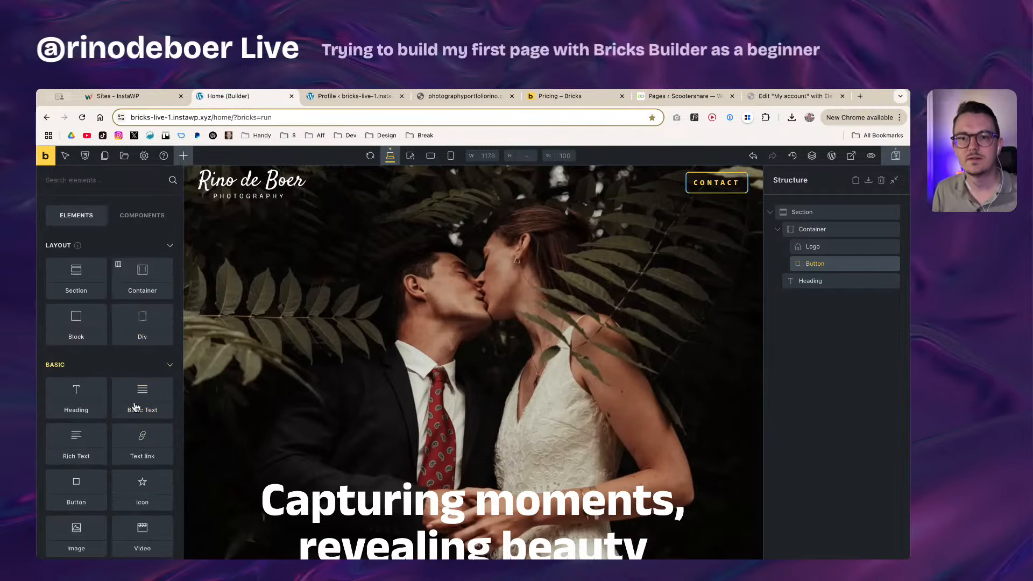
left_click_drag(76, 487, 823, 278)
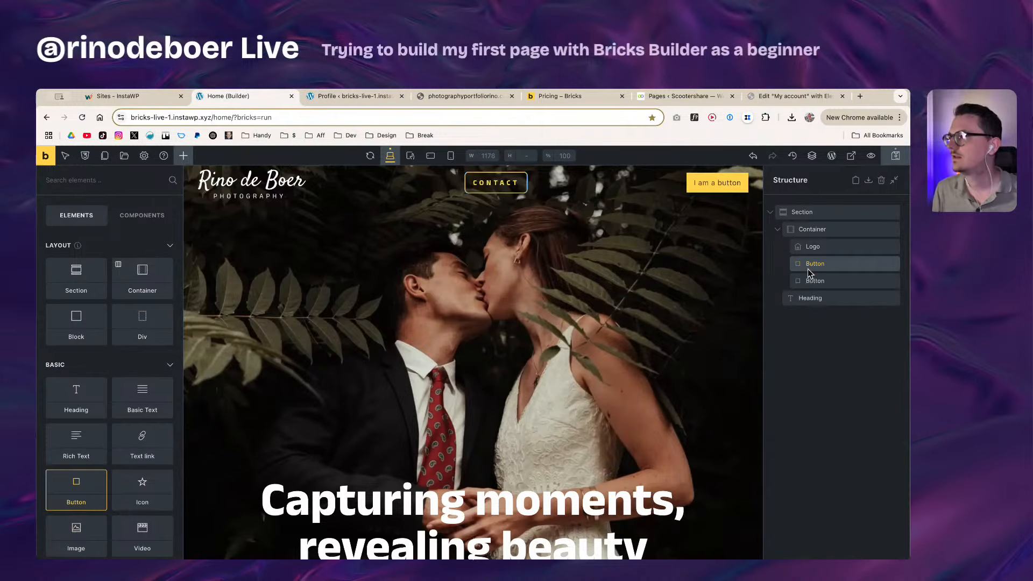
left_click(838, 282)
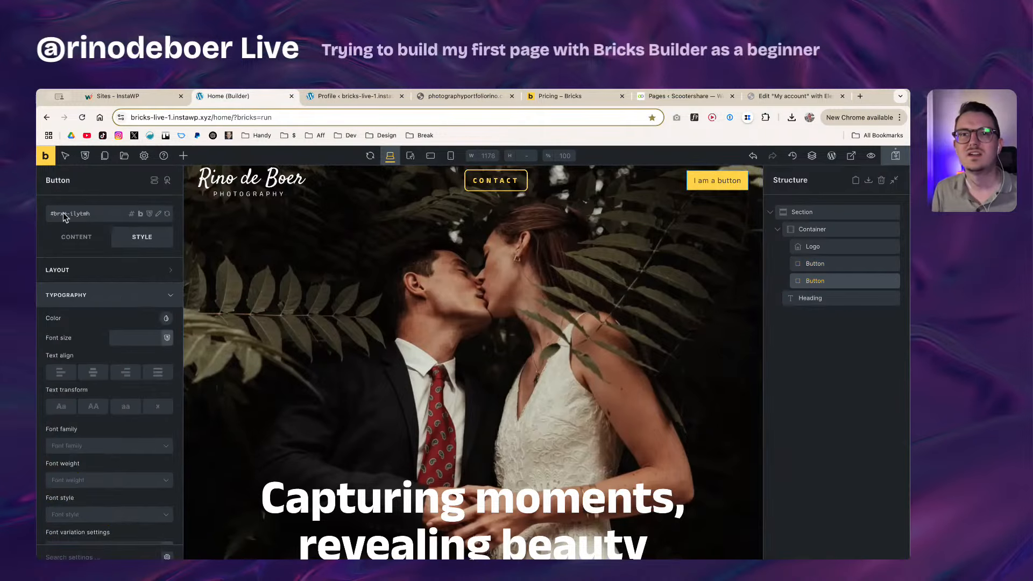
left_click(75, 213)
left_click(70, 285)
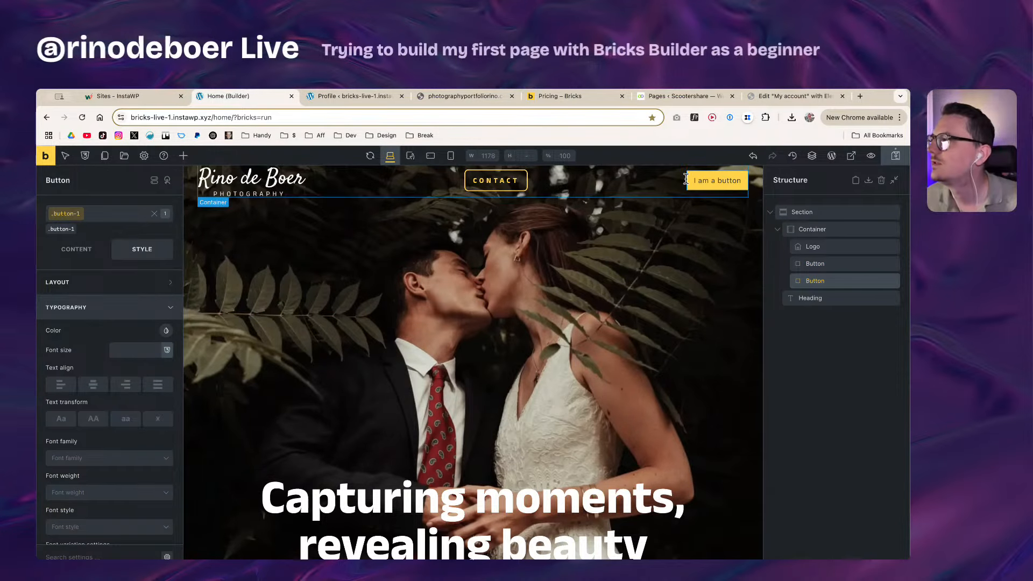
Step: Toggle CONTACT and 'I am a button' between button-1 class styling and element styling
left_click(840, 266)
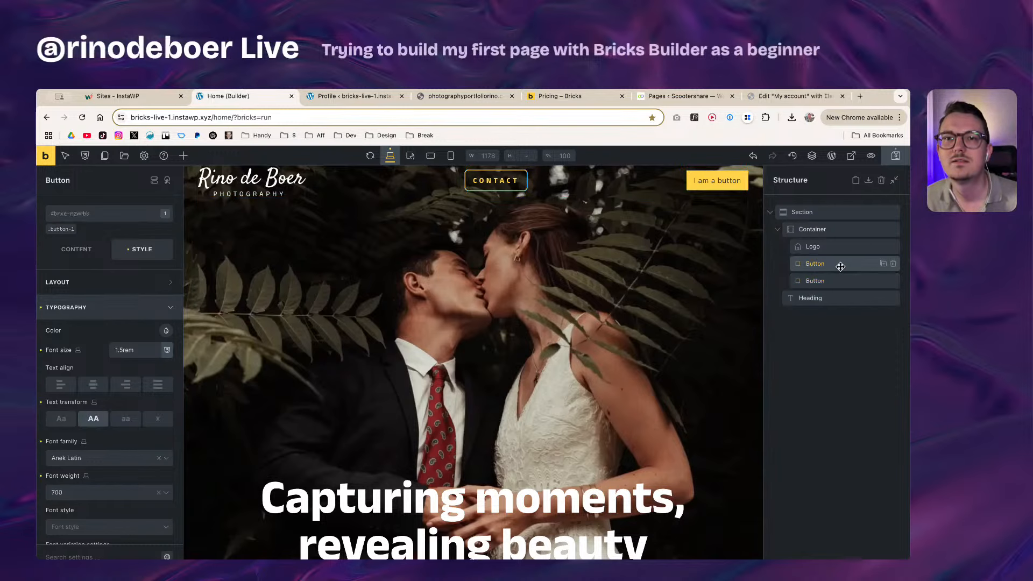
left_click(61, 228)
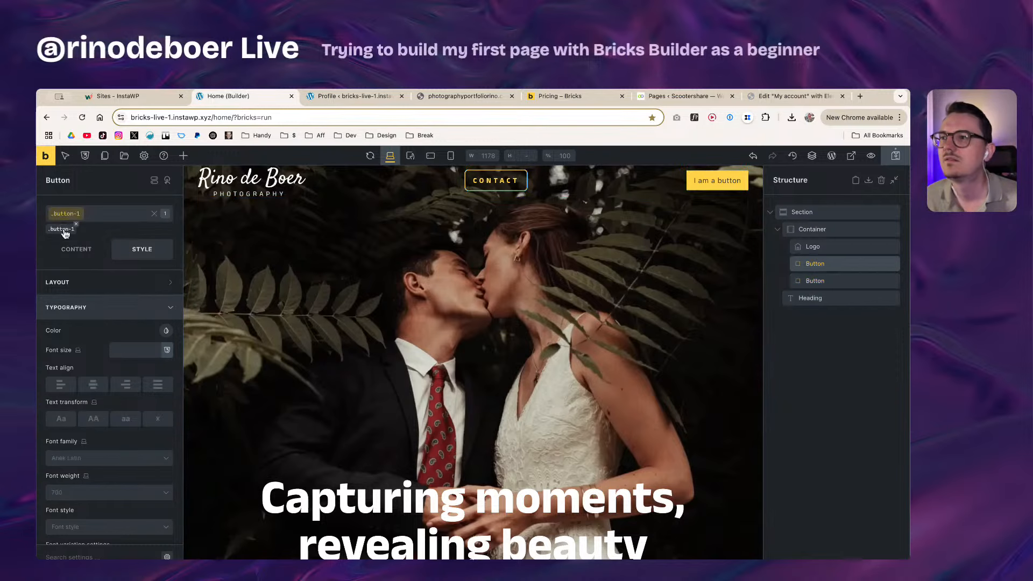
left_click(62, 229)
left_click(62, 230)
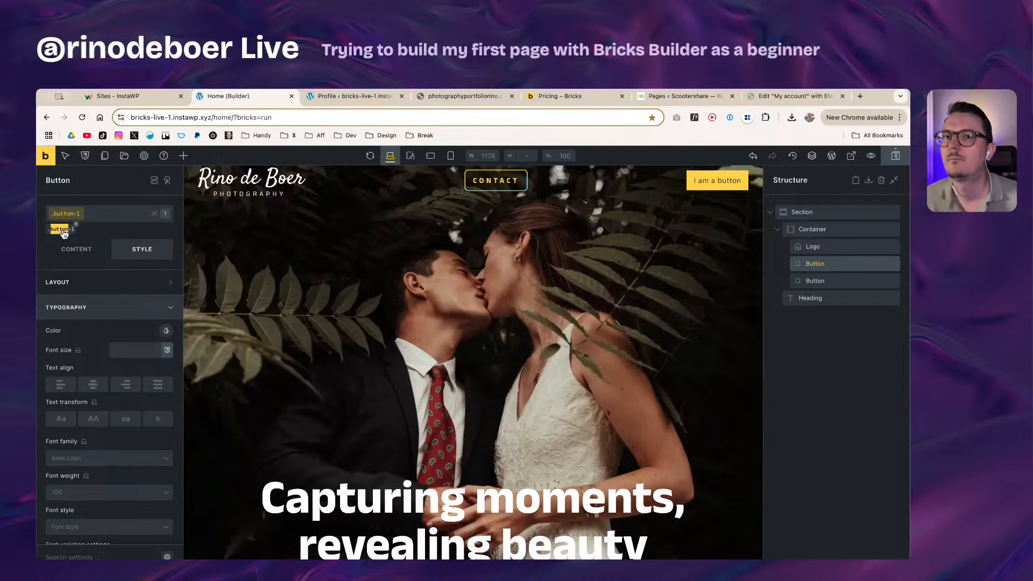
left_click(62, 229)
left_click(63, 229)
left_click(62, 229)
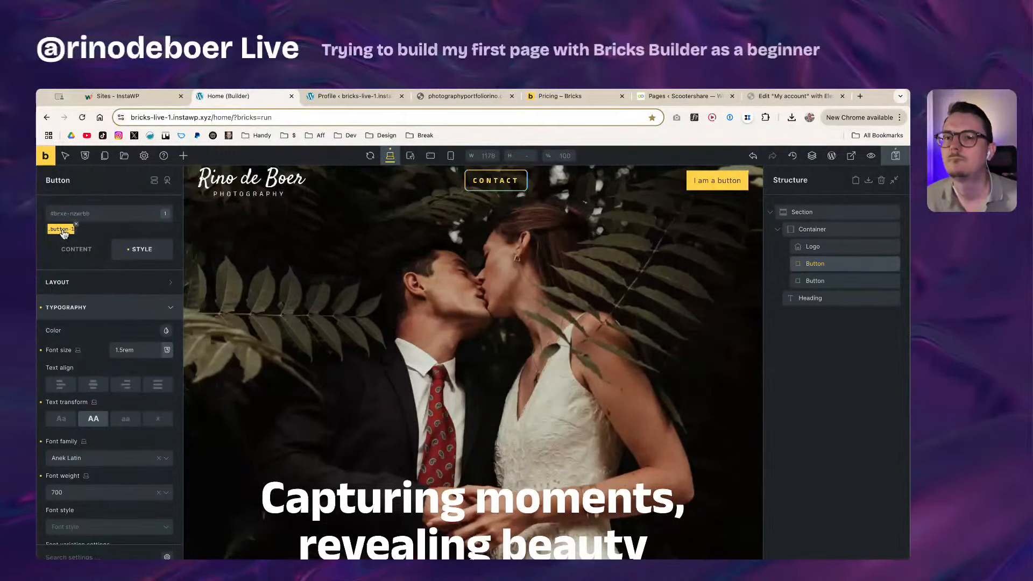
left_click(62, 229)
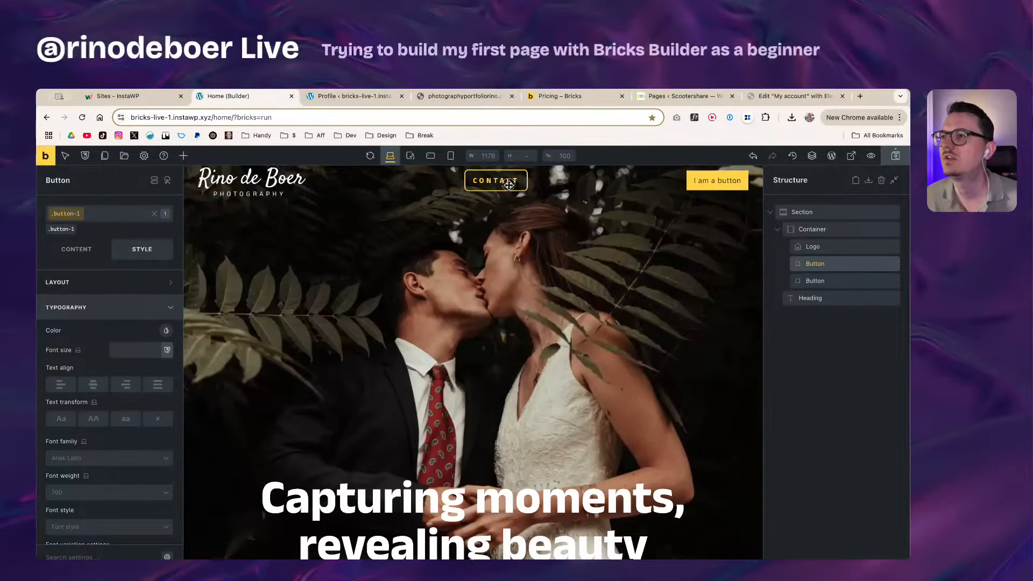
left_click(694, 188)
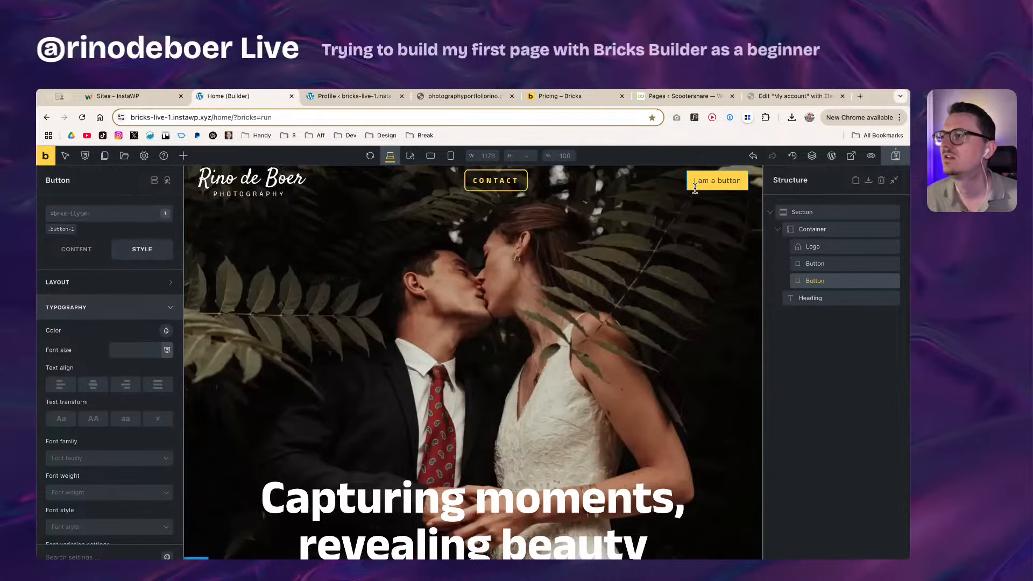
left_click(57, 230)
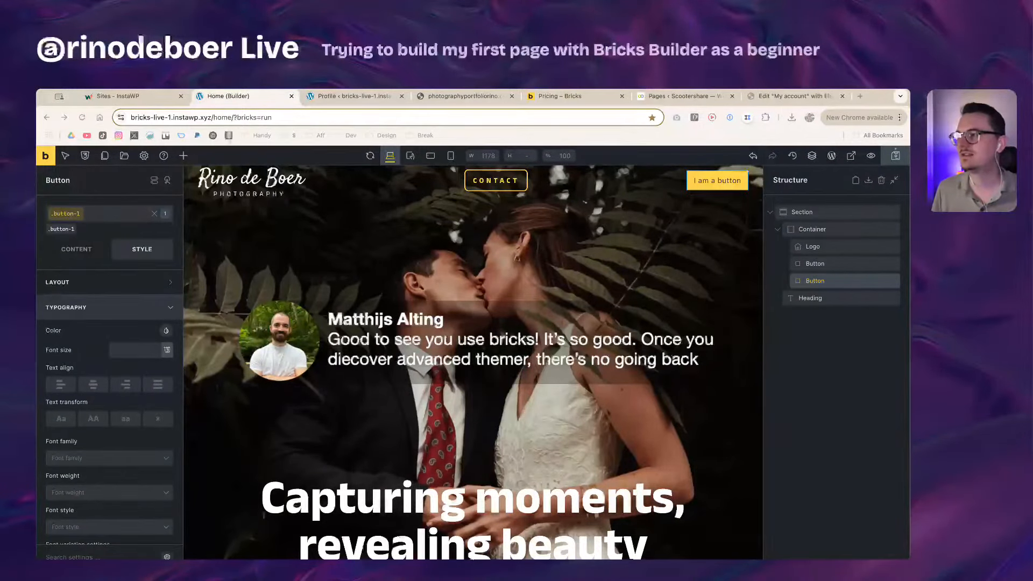
left_click(835, 268)
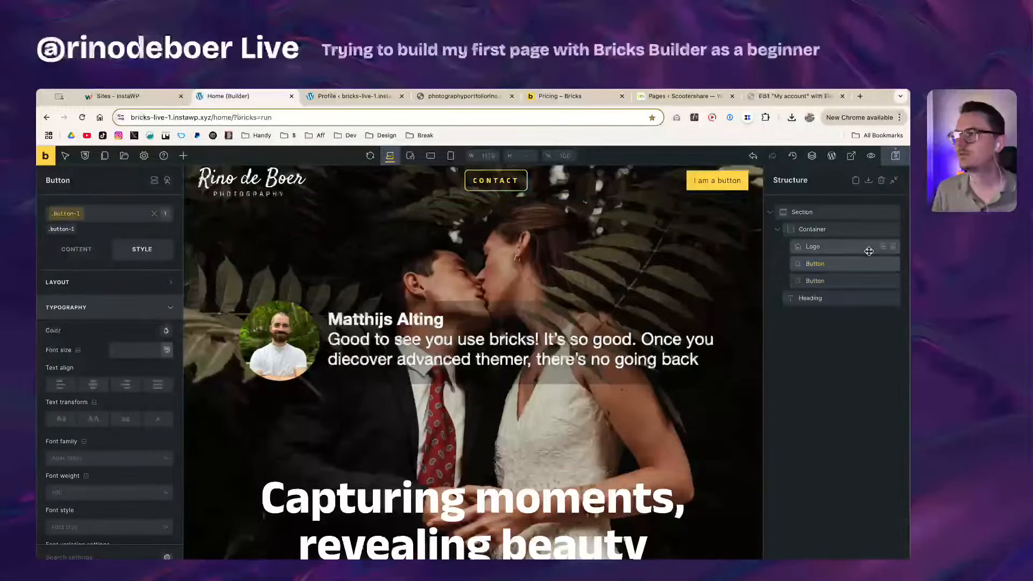
Step: Add a Title1-class heading below the hero heading, then delete it again
left_click(843, 299)
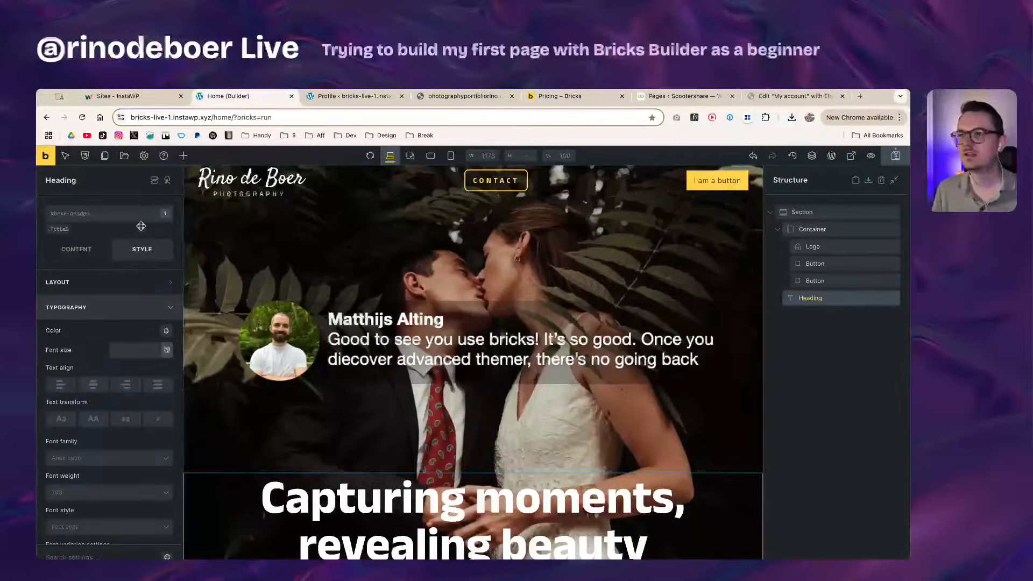
left_click(184, 157)
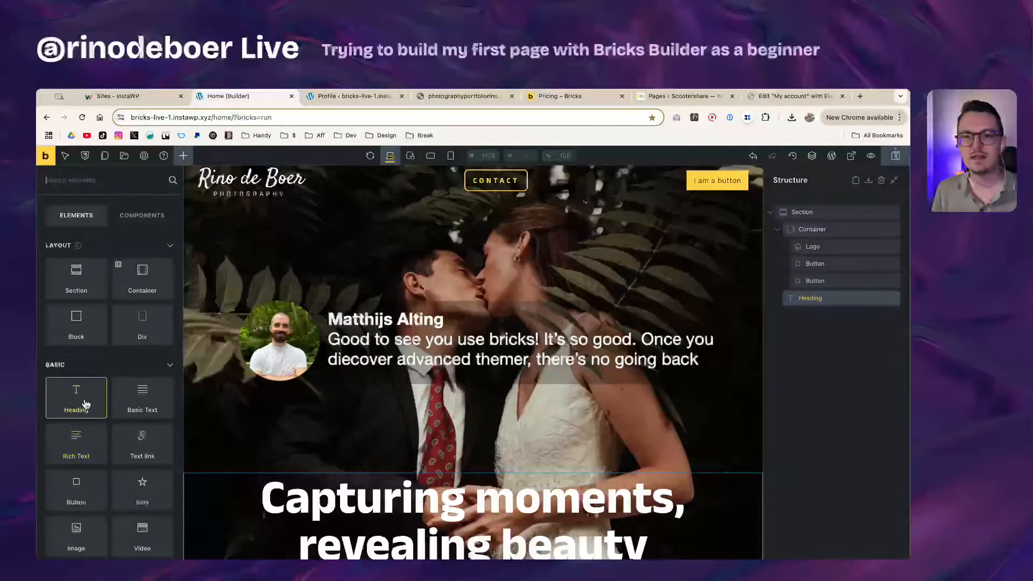
left_click_drag(85, 403, 380, 480)
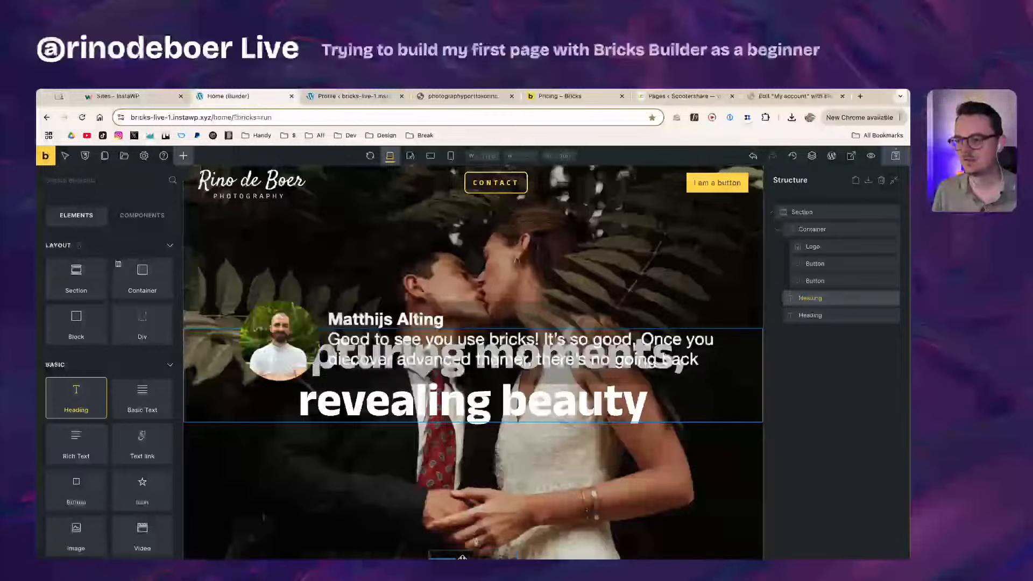
left_click(463, 556)
left_click(79, 214)
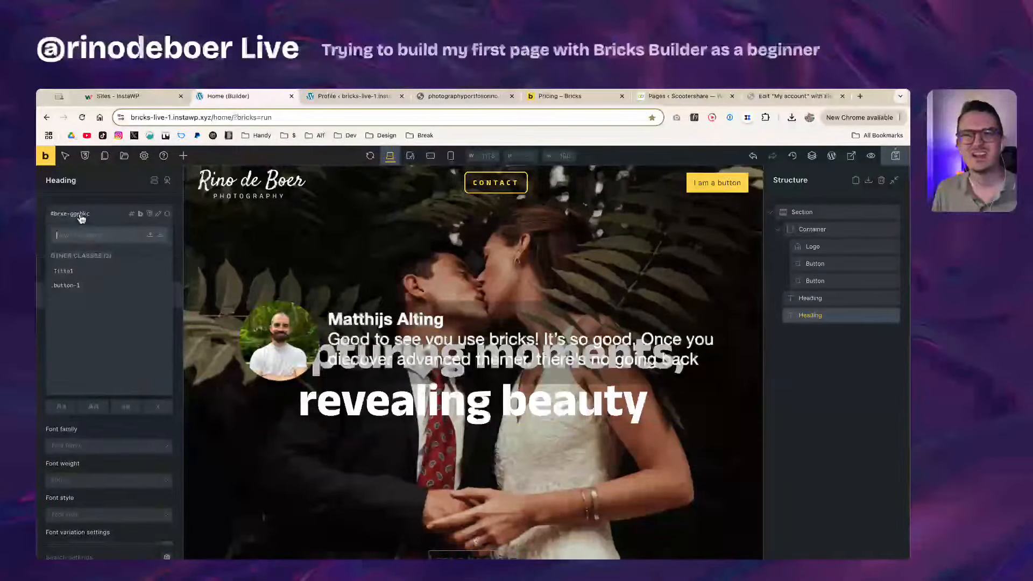
left_click(80, 273)
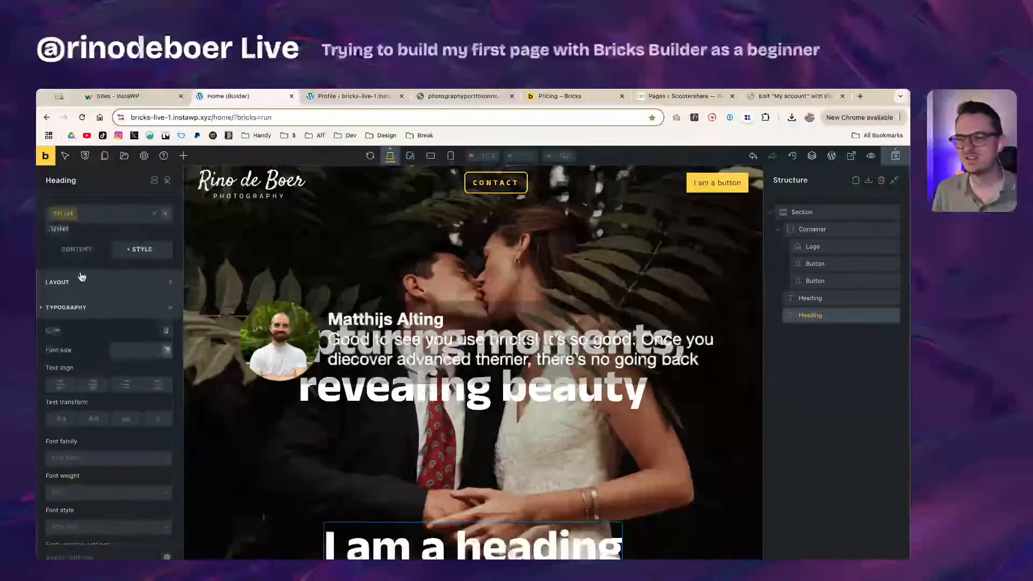
right_click(851, 315)
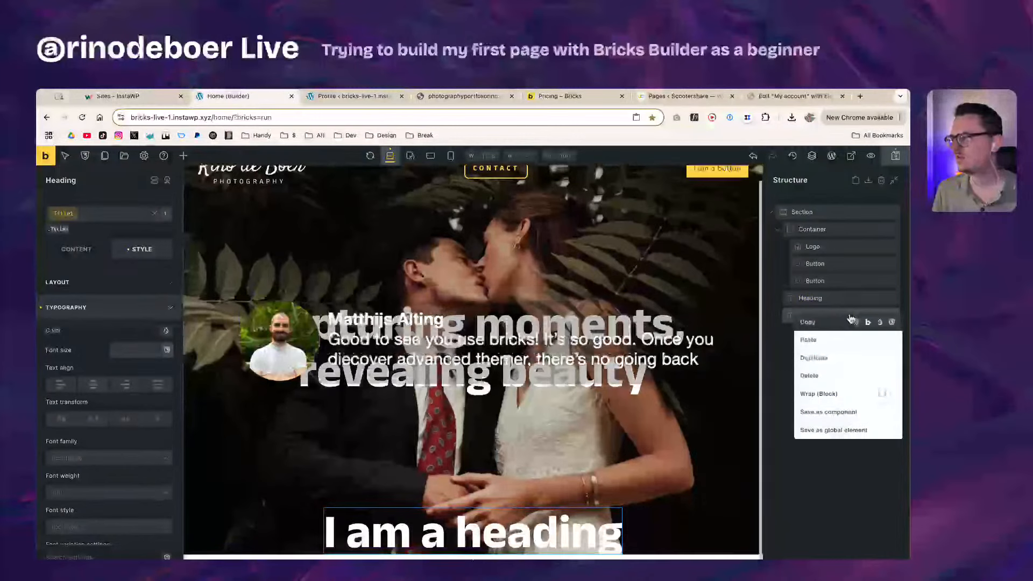
left_click(809, 376)
Step: Select the CONTACT and 'I am a button' buttons and check the button's class list
left_click(837, 268)
left_click(835, 281)
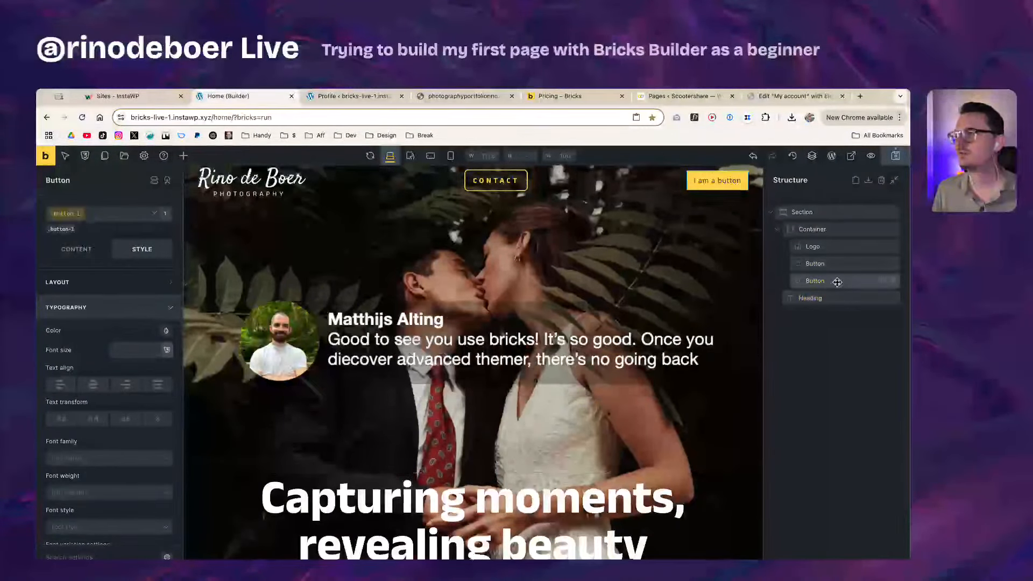
left_click(67, 217)
left_click(65, 214)
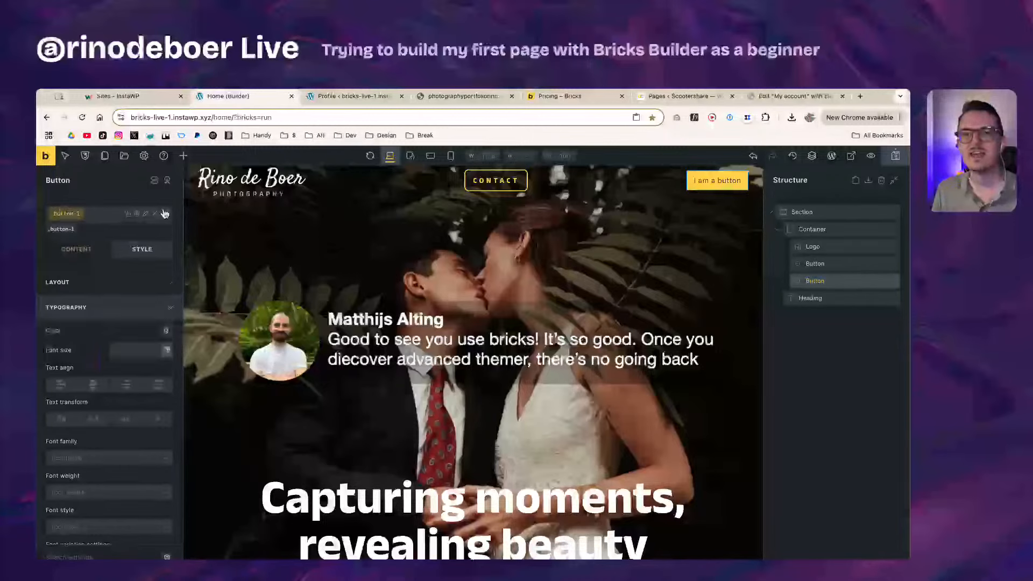
Step: Apply the button-1 class to the CONTACT button and review its Content and Style settings
left_click(494, 183)
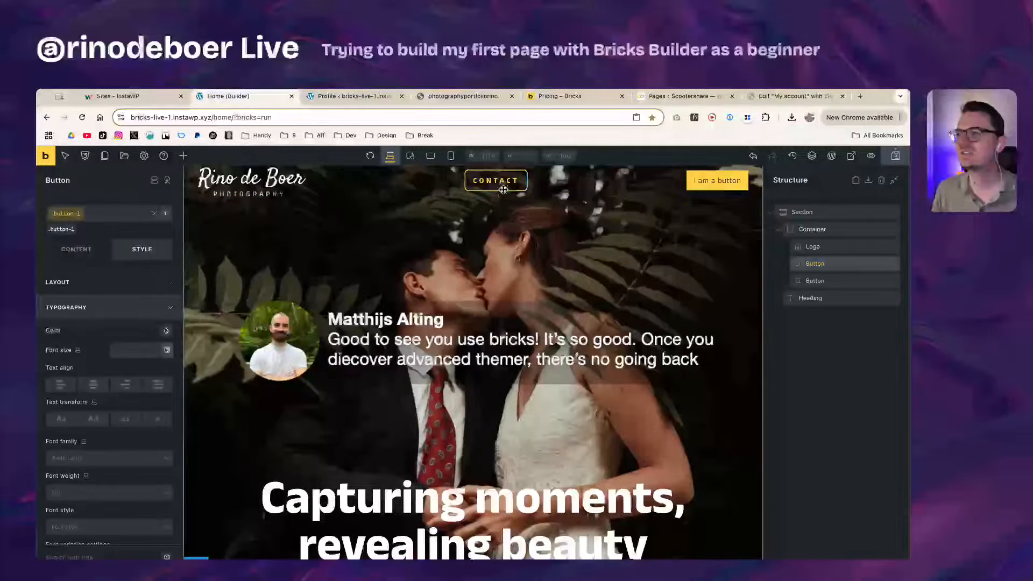
left_click(67, 215)
left_click(68, 217)
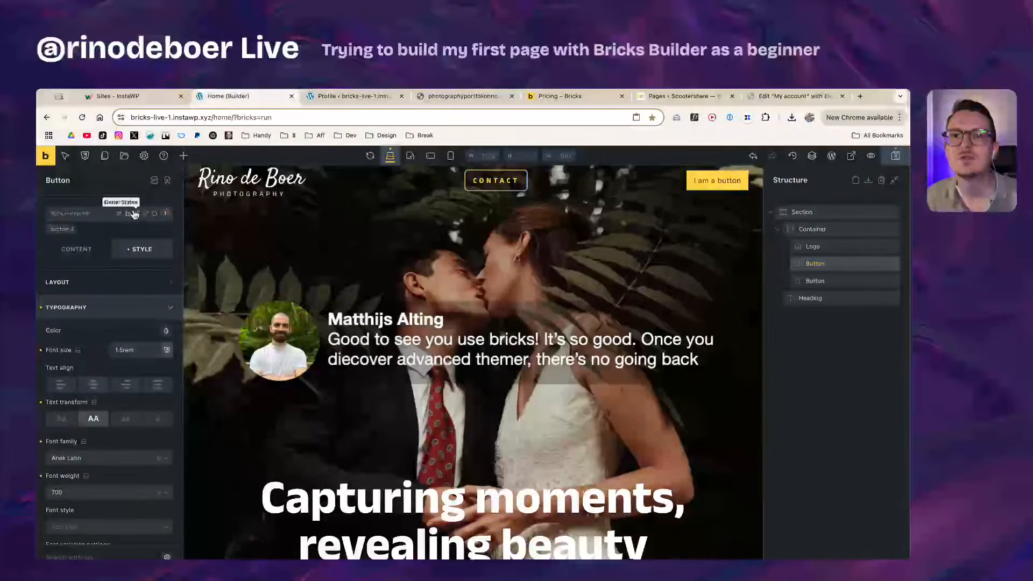
right_click(95, 213)
left_click(89, 224)
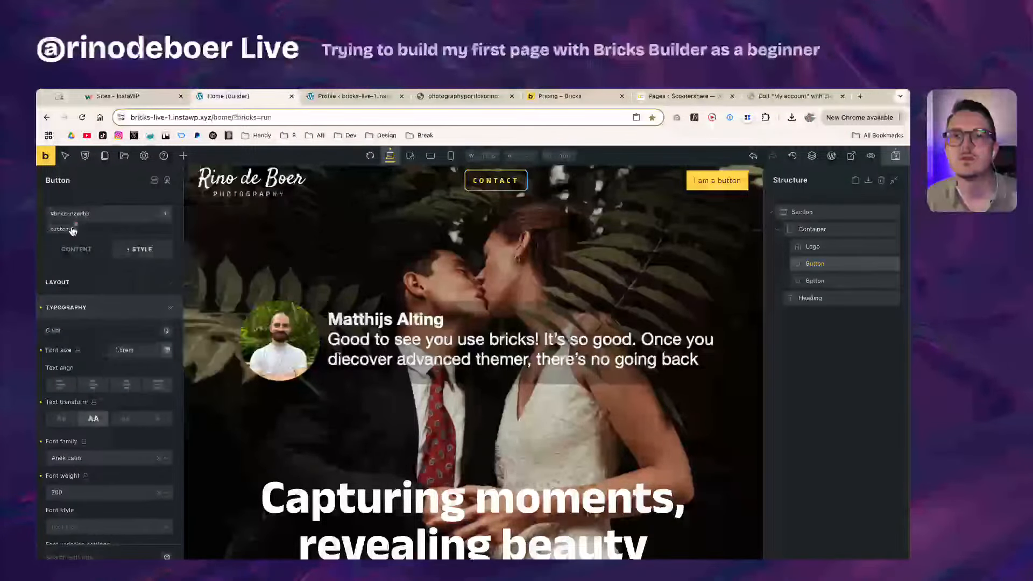
right_click(70, 224)
left_click(49, 255)
left_click(107, 252)
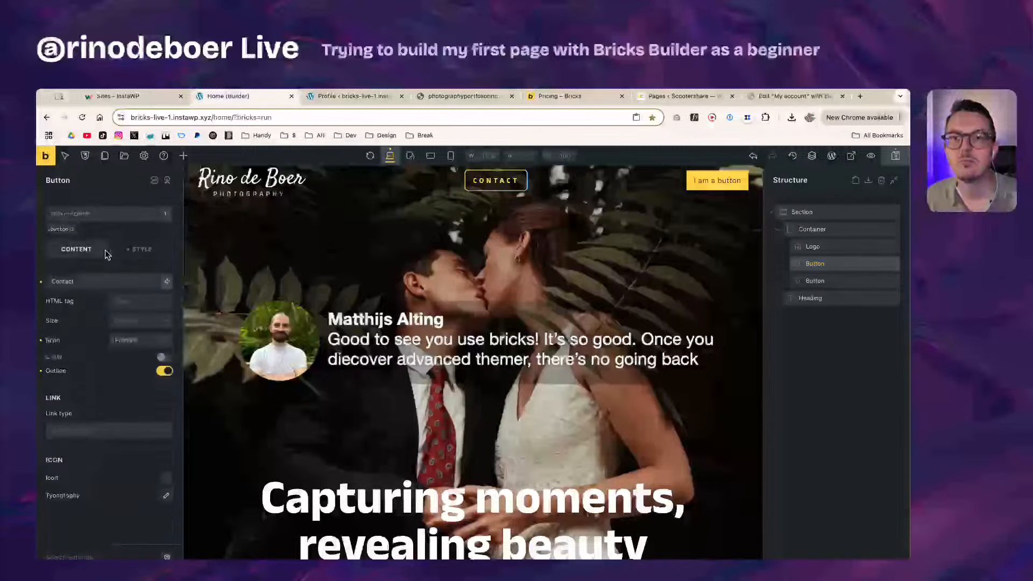
left_click(119, 252)
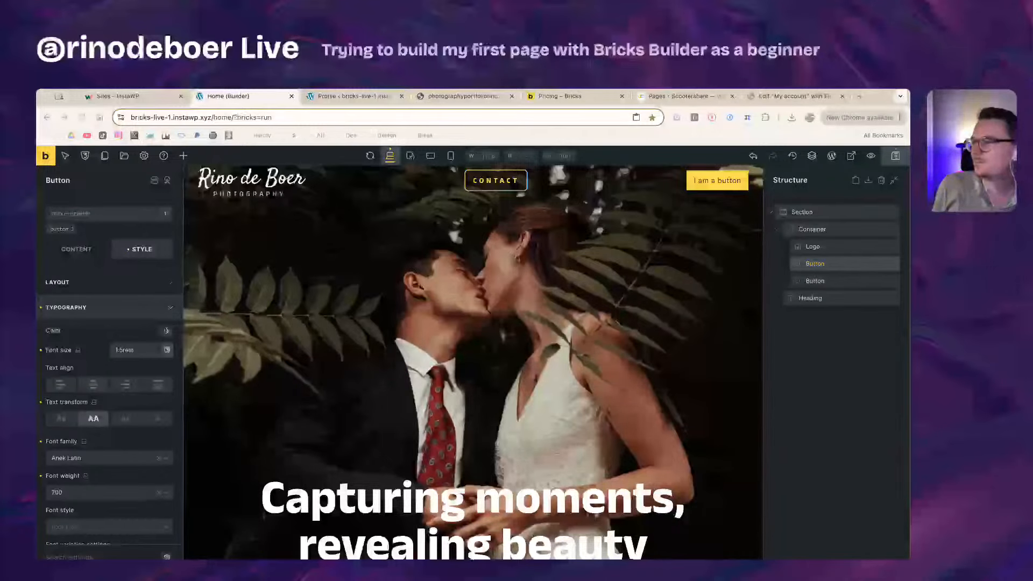
Step: Save the page, then add a new Section with a Container below the hero section
key("ctrl+s")
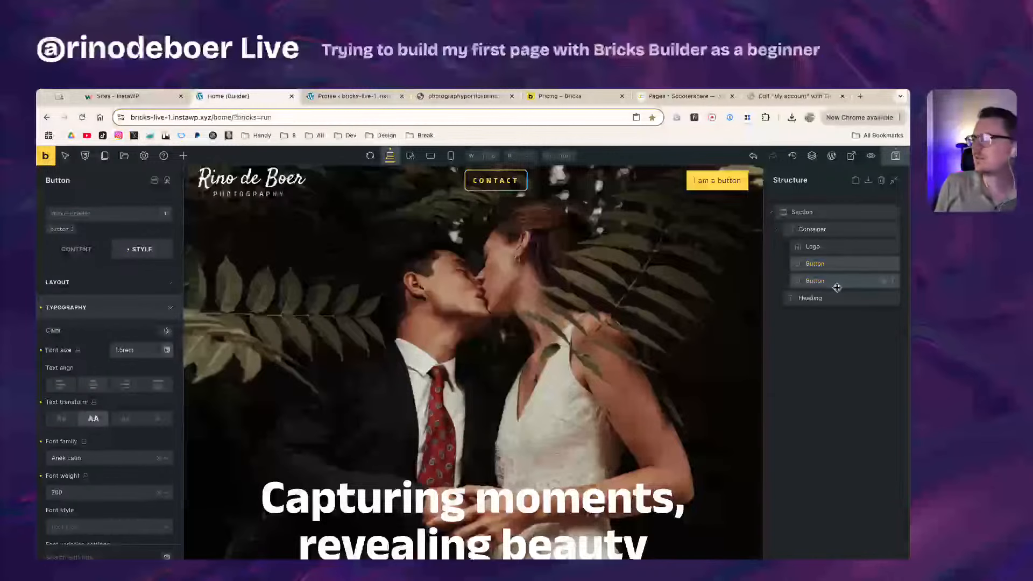
left_click(835, 279)
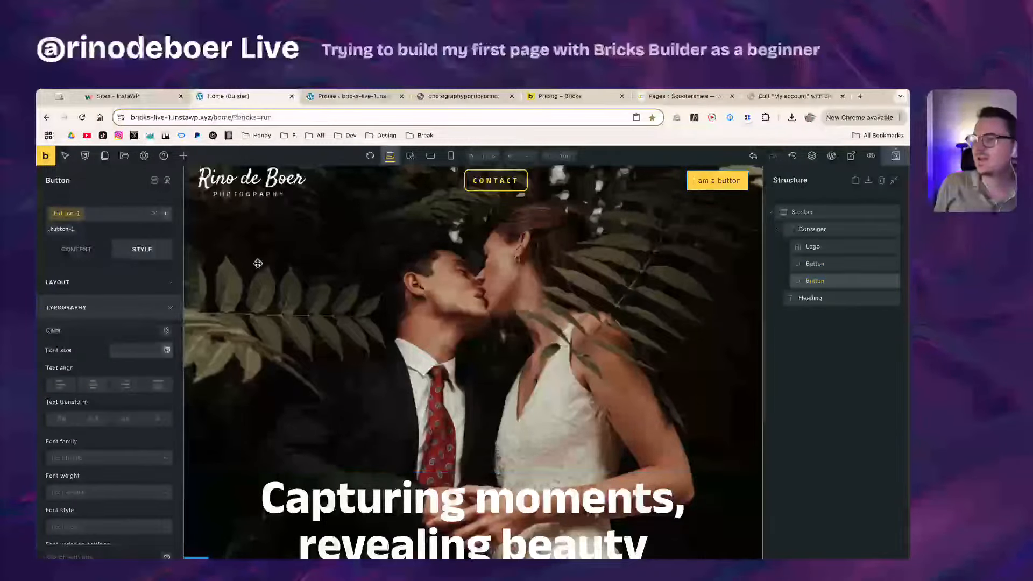
left_click(183, 155)
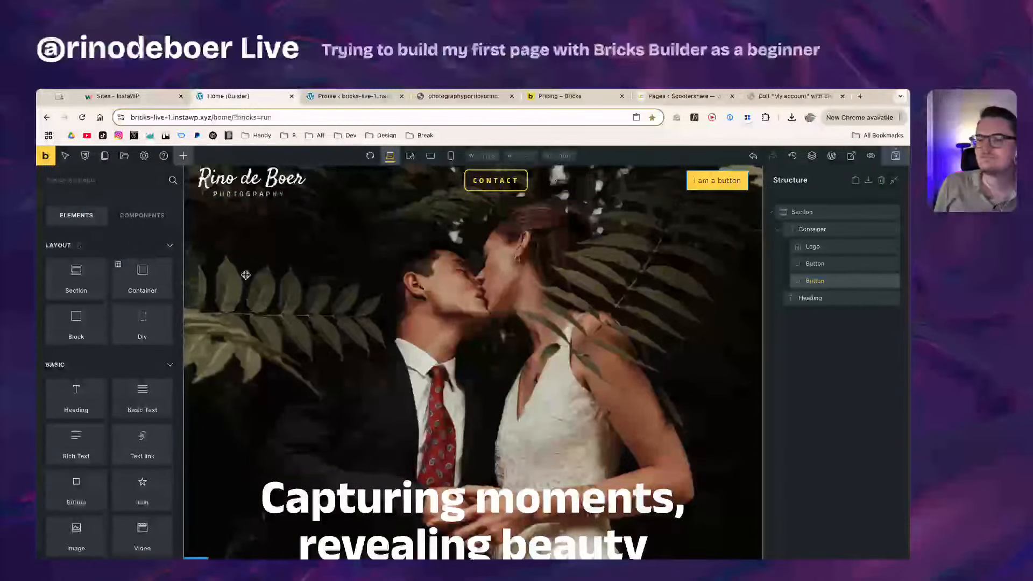
left_click(80, 280)
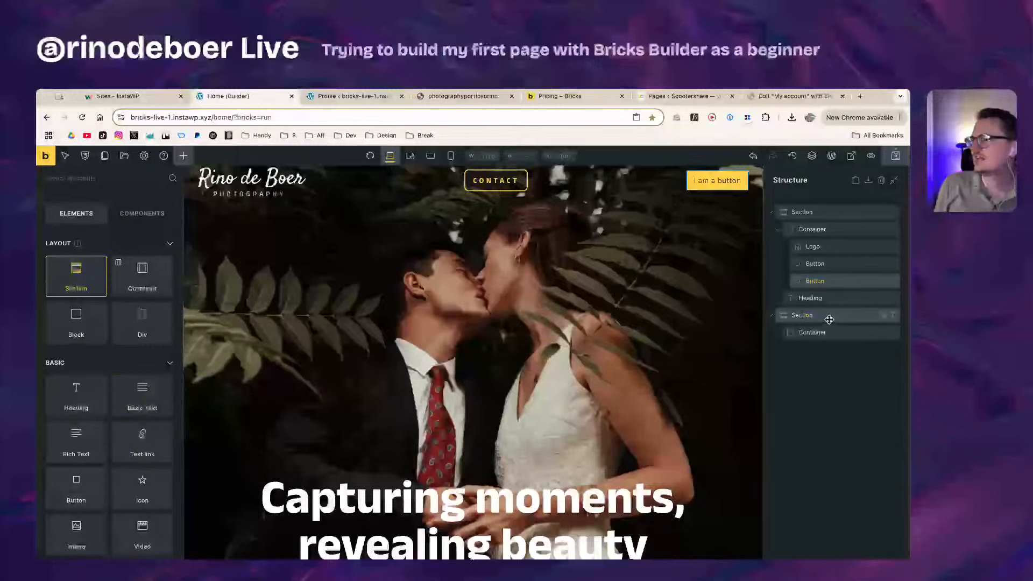
left_click(829, 319)
Step: Select the hero section and compare its structure with the Elementor version
left_click(775, 213)
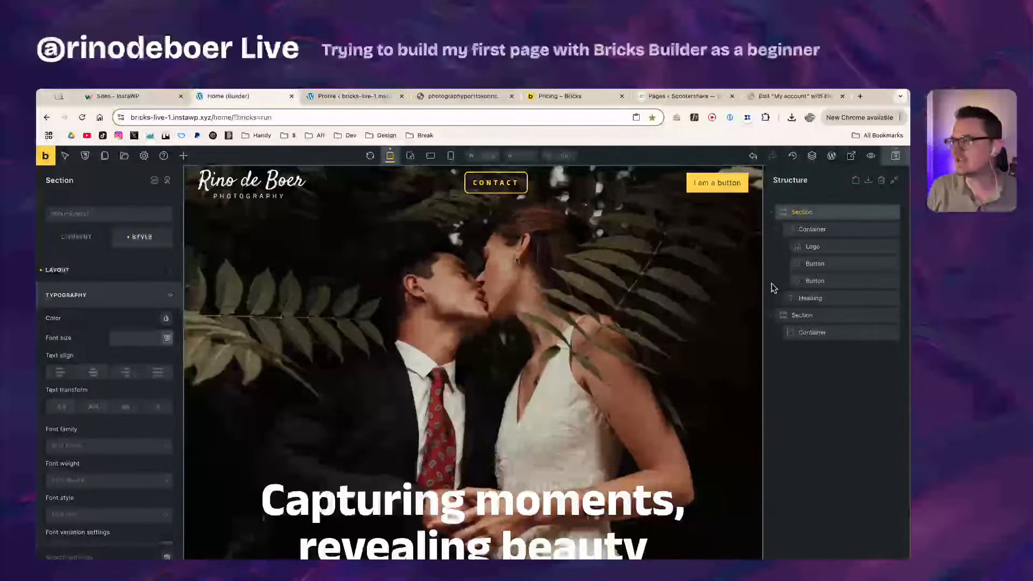
scroll(873, 206, "up", 5)
scroll(780, 293, "down", 1)
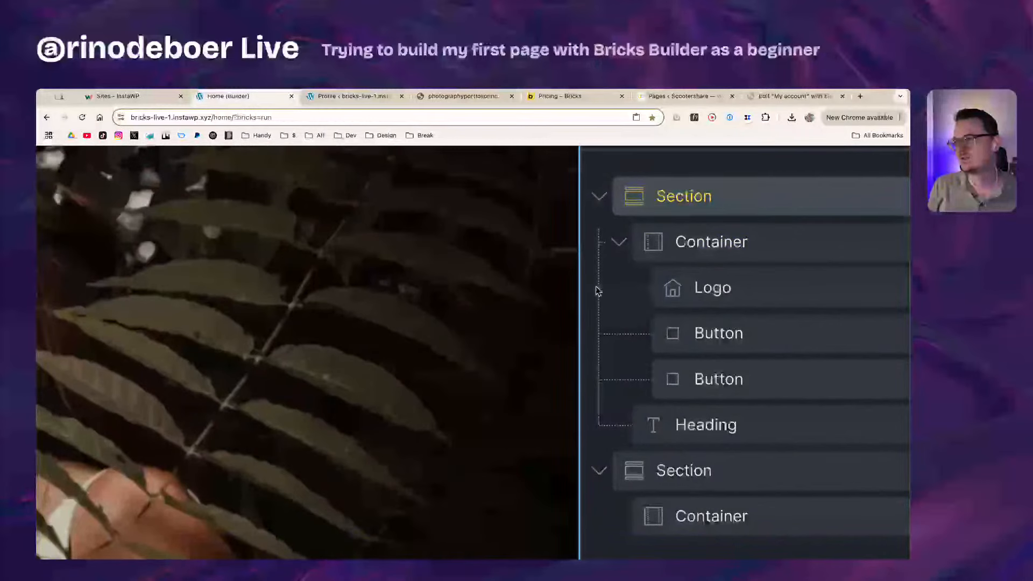
left_click(788, 94)
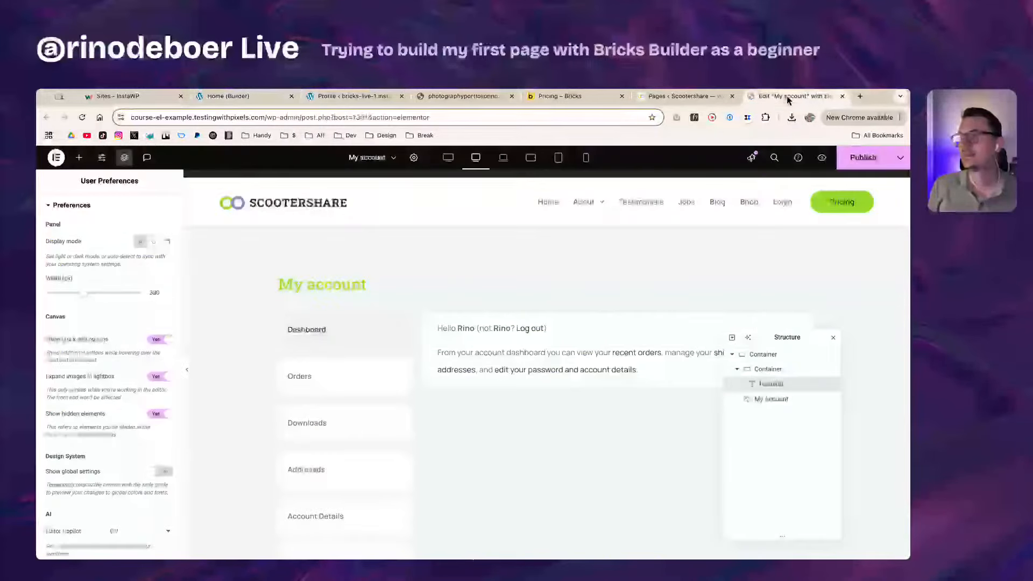
left_click(738, 370)
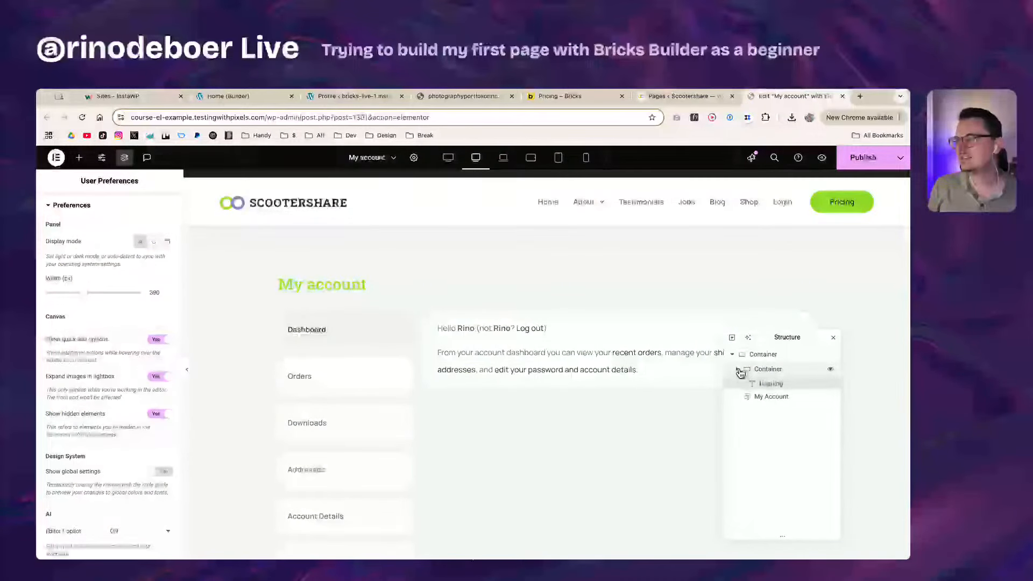
left_click(231, 96)
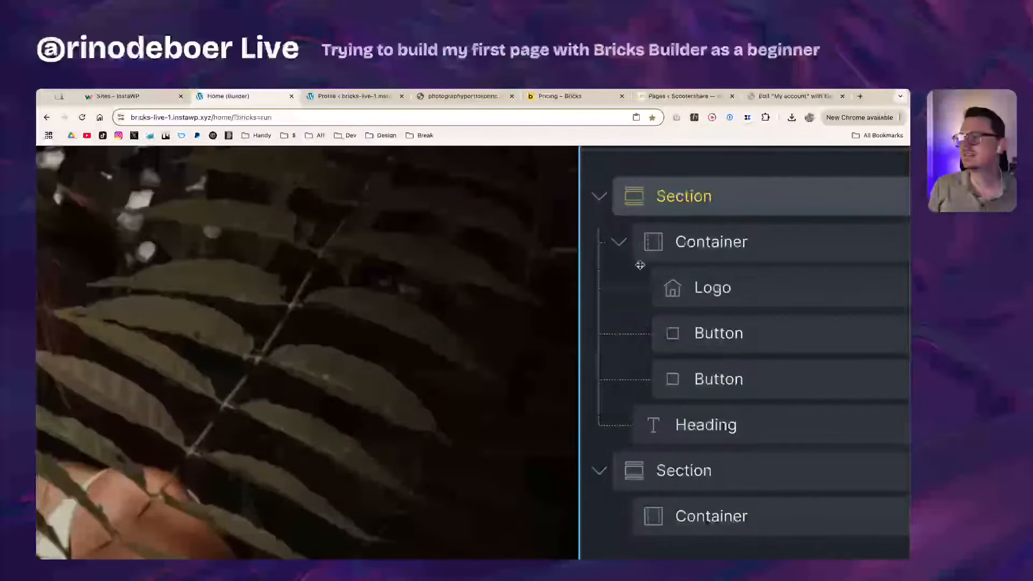
scroll(609, 378, "down", 10)
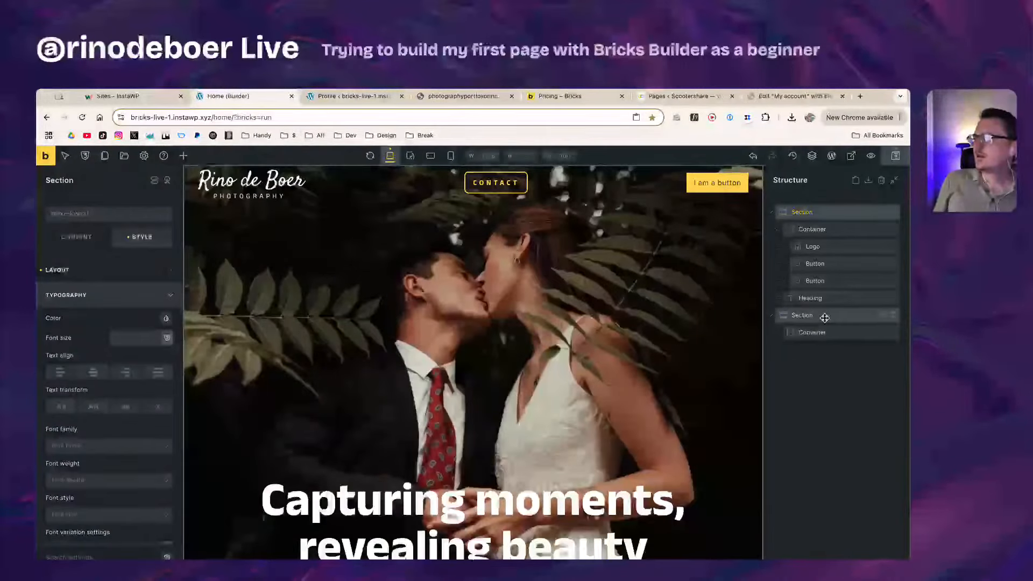
scroll(605, 333, "down", 1)
scroll(605, 334, "down", 1)
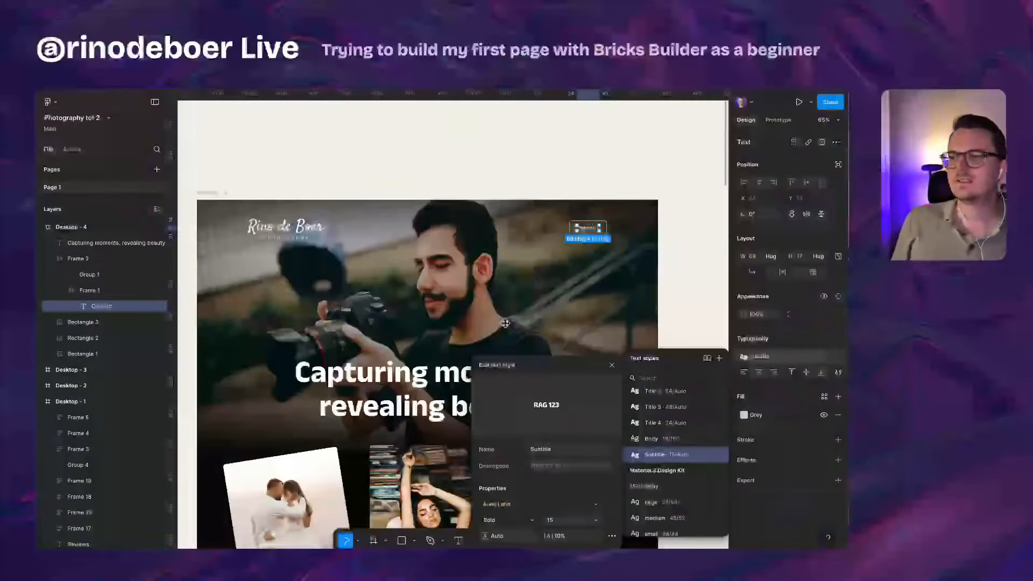
Step: Select the Weddings, Portraits and Family cards together in the Figma mockup
scroll(441, 366, "down", 2)
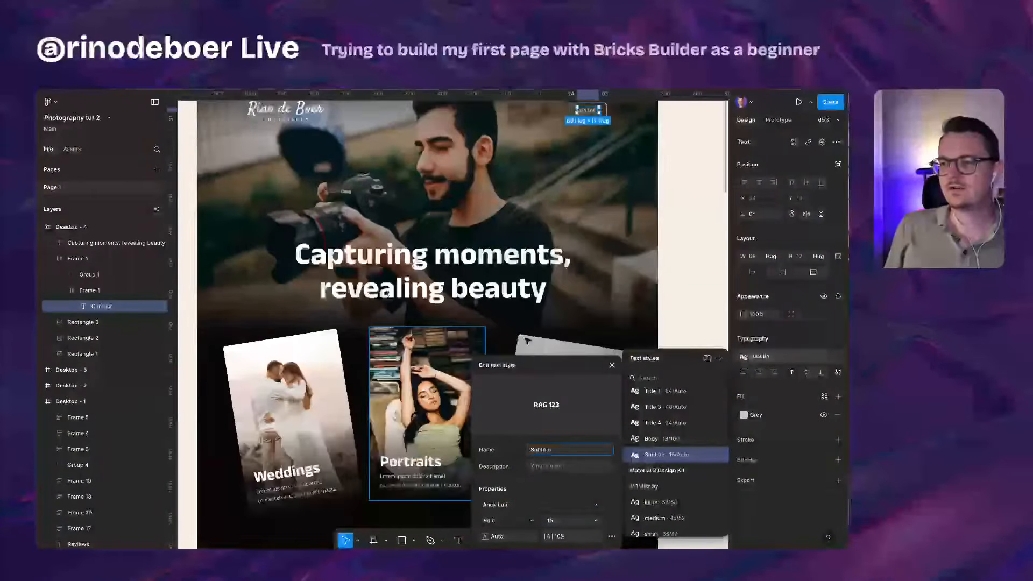
left_click(698, 325)
scroll(659, 347, "down", 2)
scroll(659, 348, "down", 2)
scroll(659, 349, "right", 1)
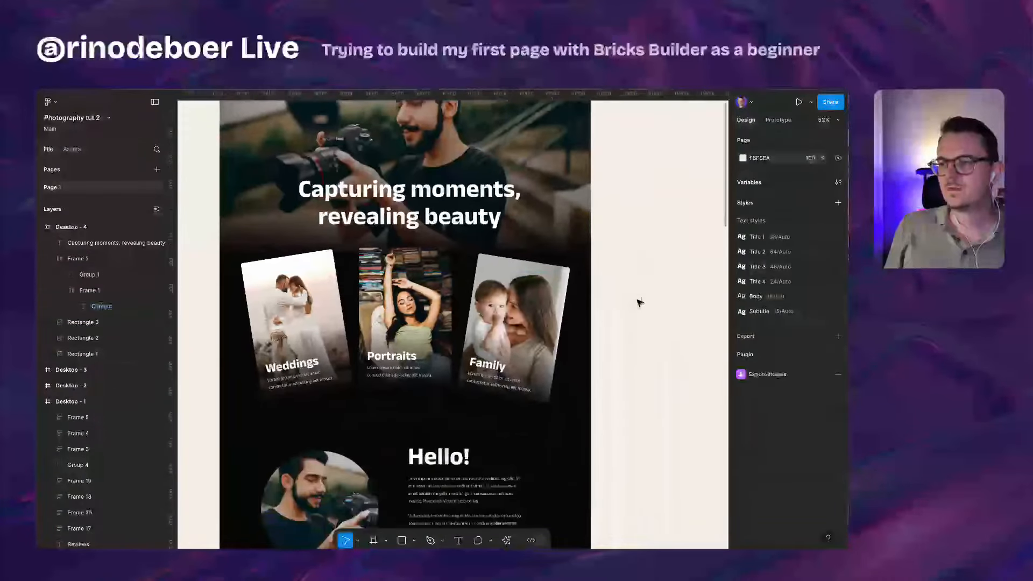
left_click(451, 344)
left_click(525, 350)
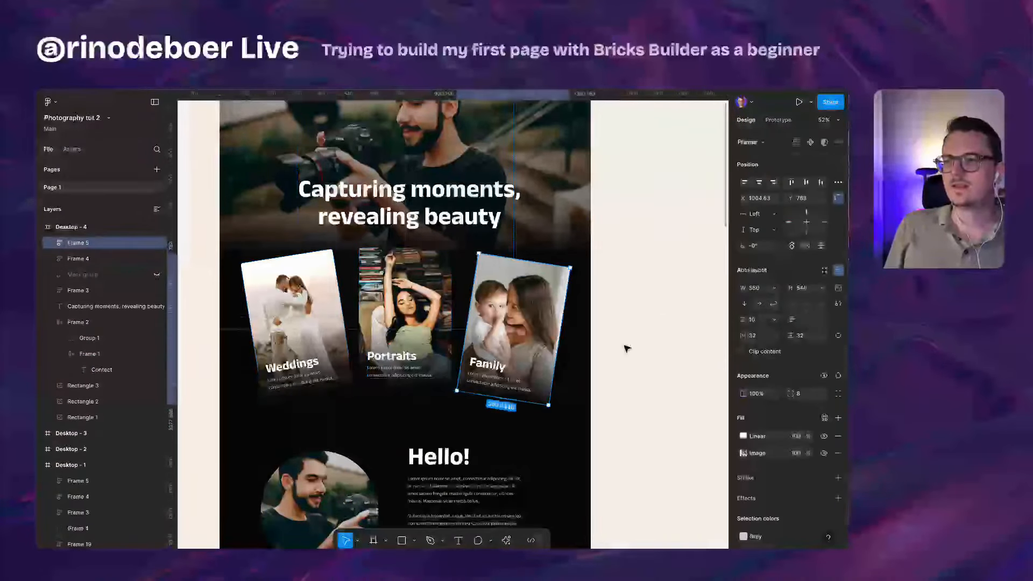
scroll(625, 348, "left", 1)
scroll(625, 348, "up", 1)
left_click(437, 353)
left_click(330, 346, "shift")
left_click(542, 362, "shift")
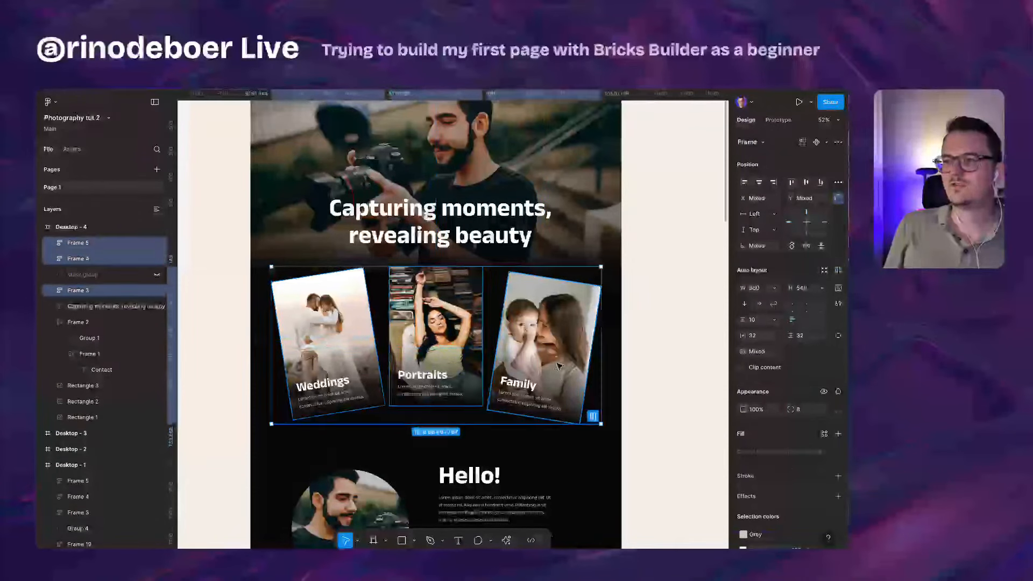
Step: Pan across the other desktop designs and back until the three cards are in view
scroll(392, 363, "up", 1)
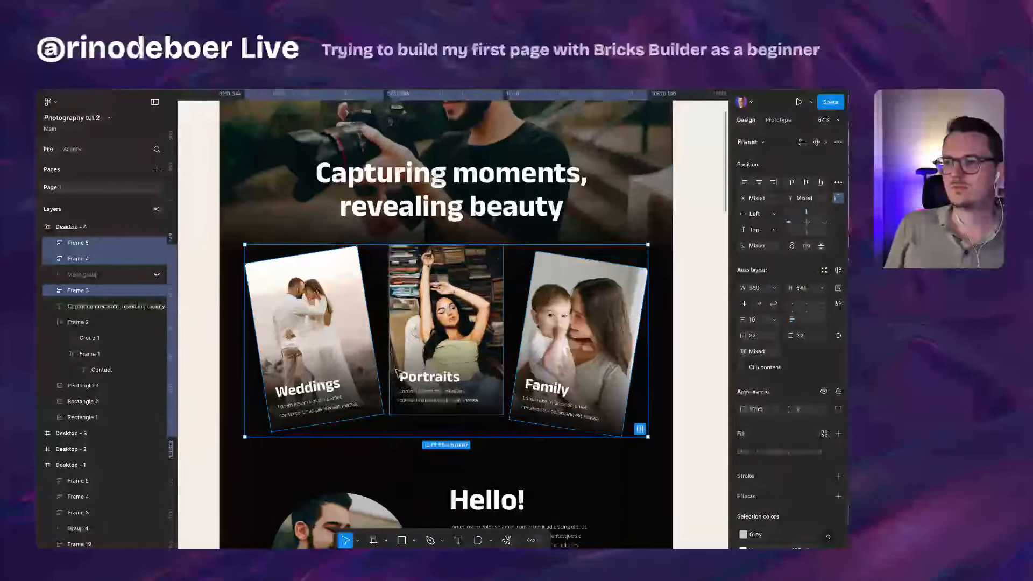
scroll(392, 371, "down", 6)
mouse_move(528, 381)
left_mouse_down()
mouse_move(406, 344)
mouse_move(592, 353)
mouse_move(689, 345)
left_mouse_up()
left_click_drag(572, 339, 713, 344)
left_click_drag(464, 345, 602, 346)
scroll(427, 335, "up", 6)
scroll(427, 336, "down", 5)
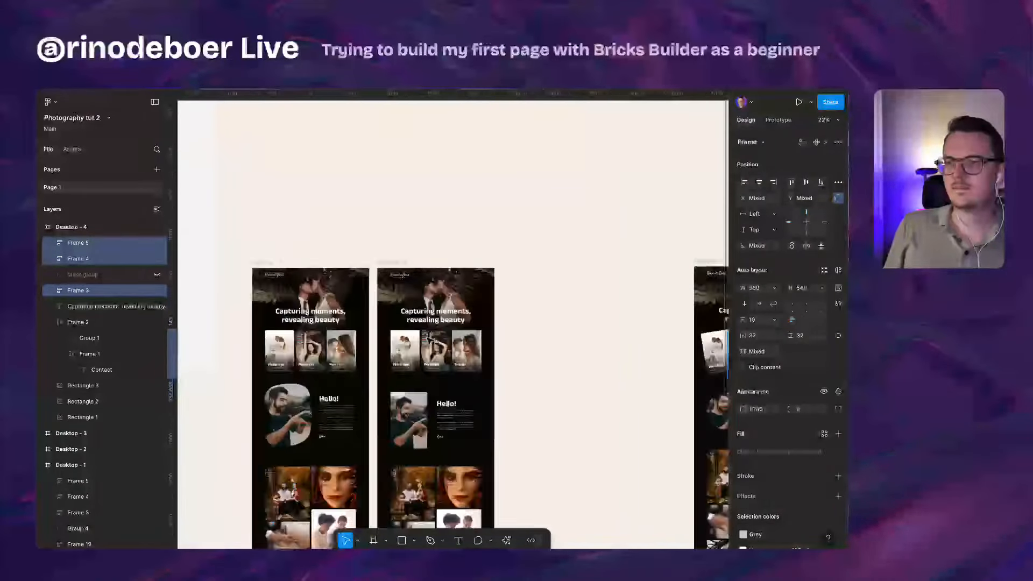
left_click_drag(427, 336, 316, 335)
left_click_drag(715, 325, 414, 319)
scroll(482, 324, "up", 3)
scroll(552, 335, "up", 5)
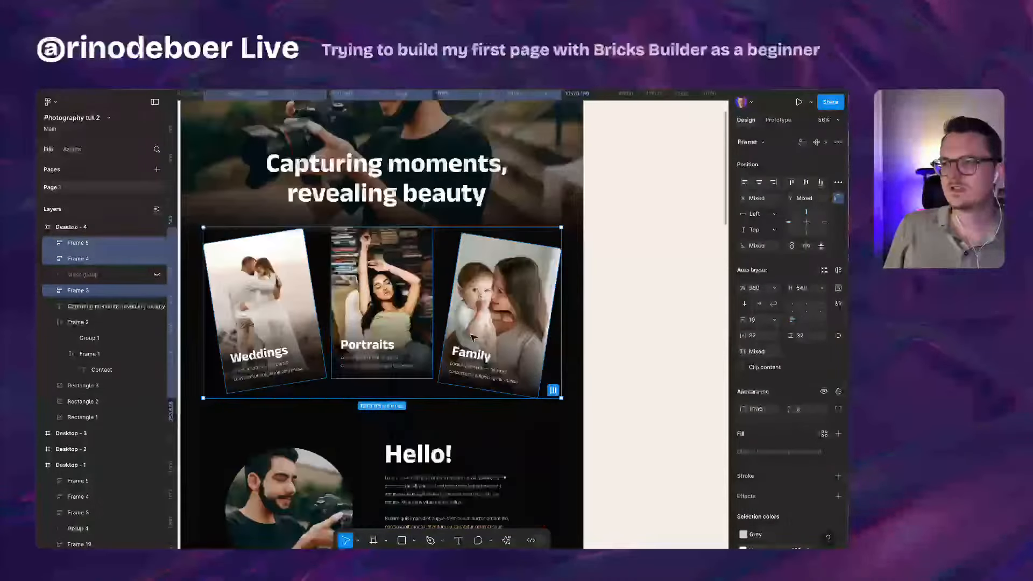
mouse_move(394, 282)
left_mouse_down()
mouse_move(433, 308)
mouse_move(402, 305)
left_mouse_up()
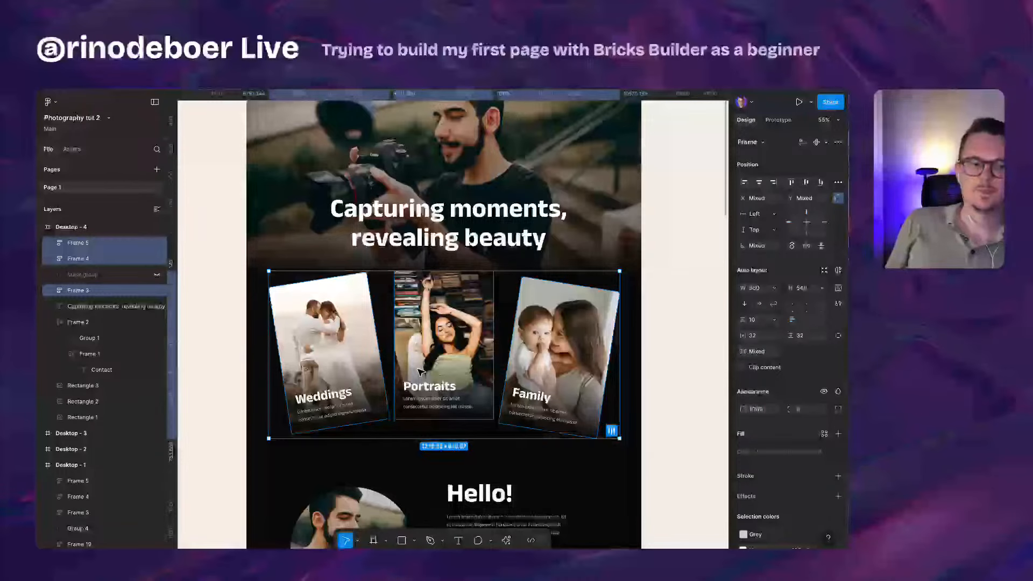
scroll(420, 371, "up", 3)
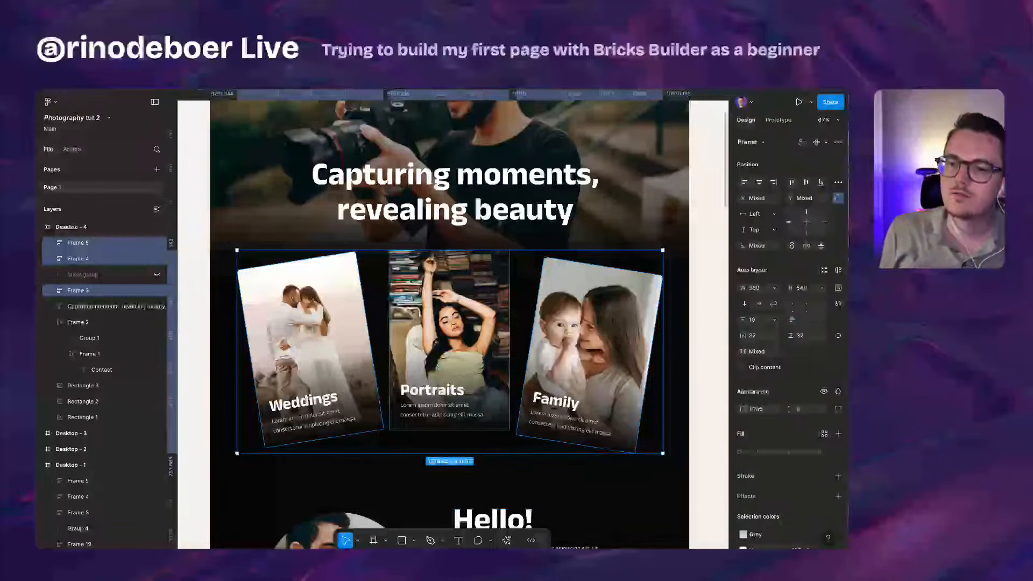
double_click(306, 407)
scroll(306, 409, "up", 5)
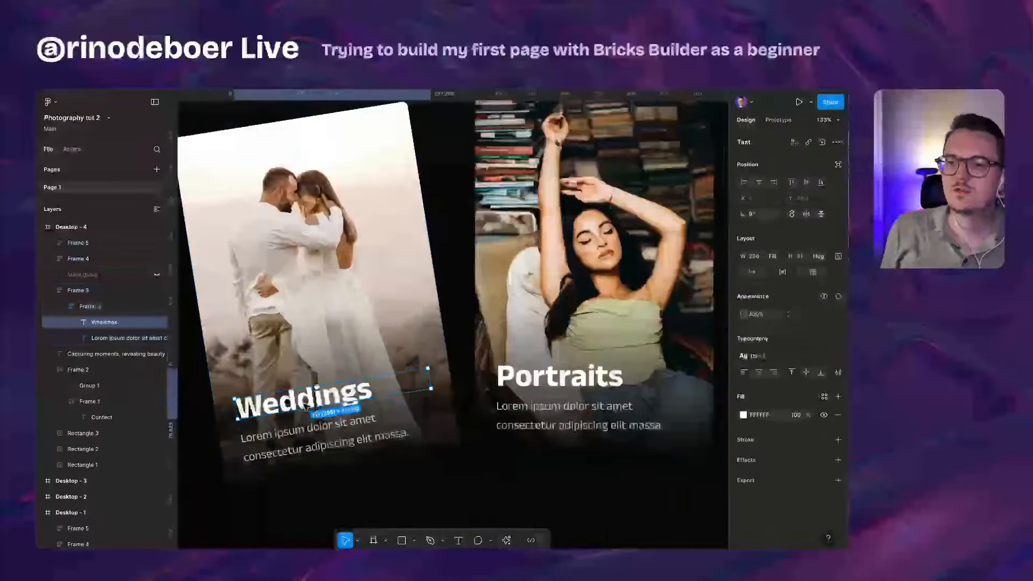
left_click(307, 425)
scroll(306, 426, "down", 4)
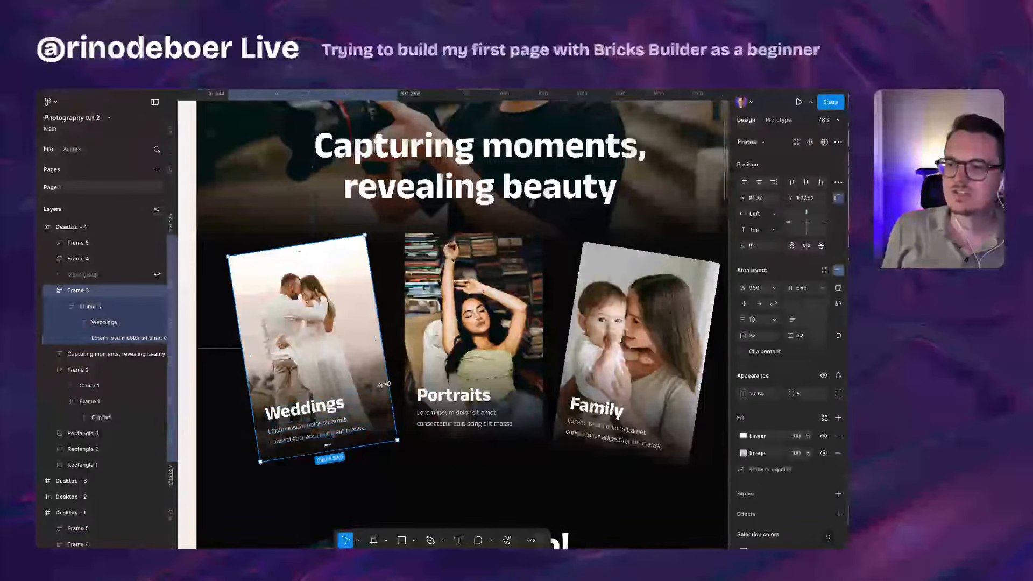
scroll(385, 386, "down", 2)
left_click(218, 375)
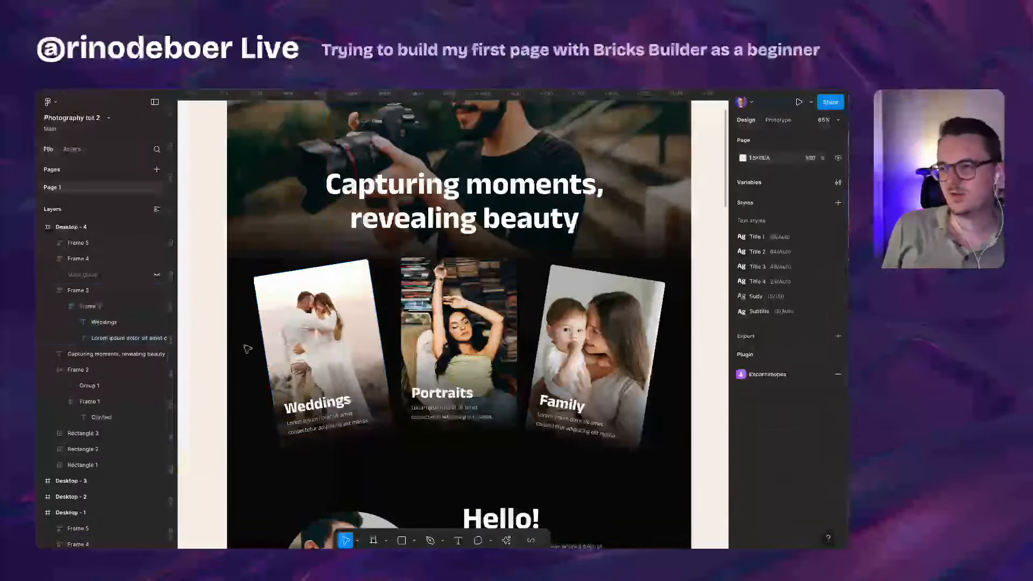
left_click(323, 350)
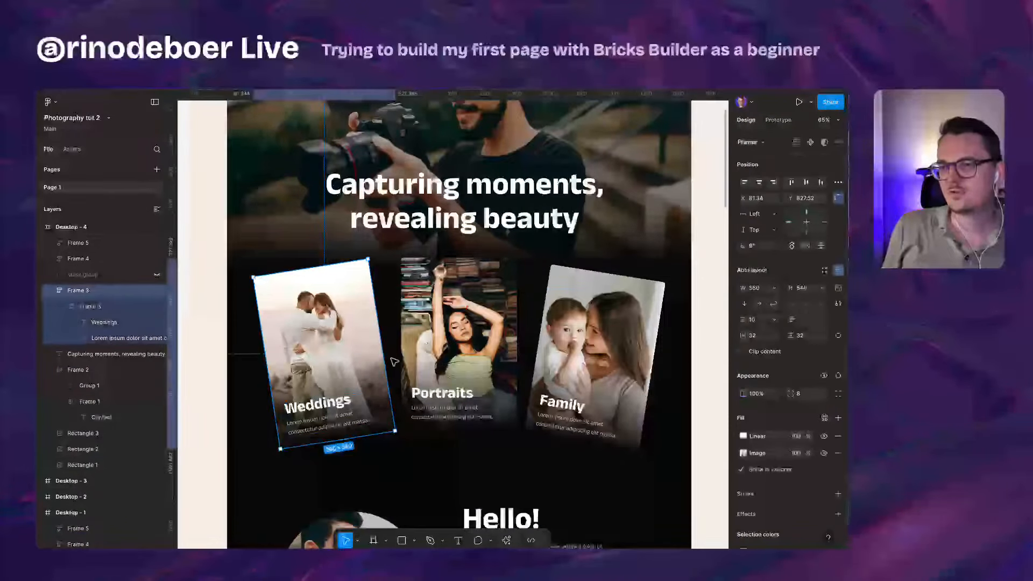
scroll(299, 388, "up", 6)
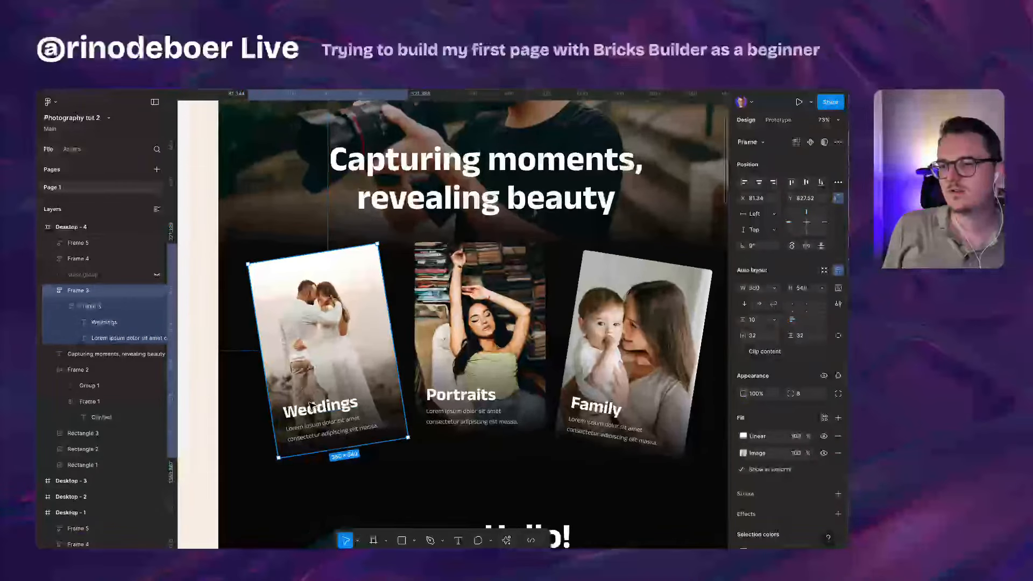
double_click(320, 417)
left_click(324, 447)
left_click(330, 339)
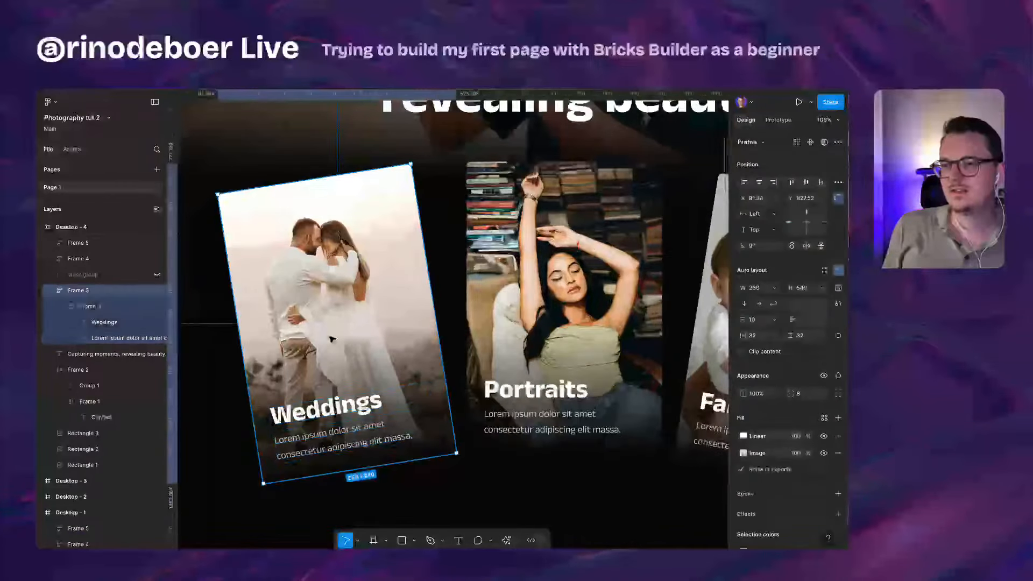
scroll(332, 338, "down", 2)
scroll(408, 400, "down", 3)
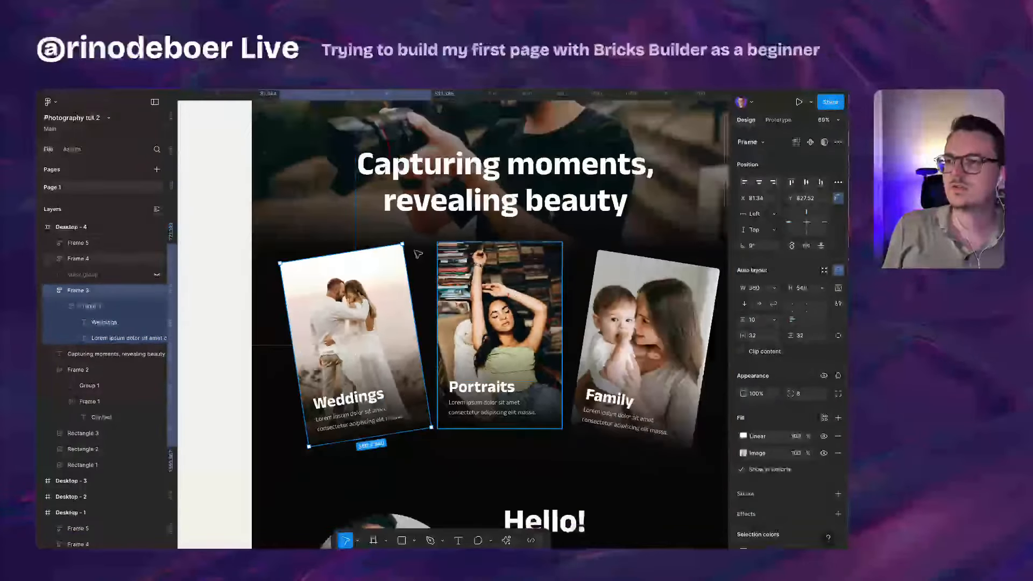
scroll(404, 249, "up", 5)
scroll(405, 249, "down", 4)
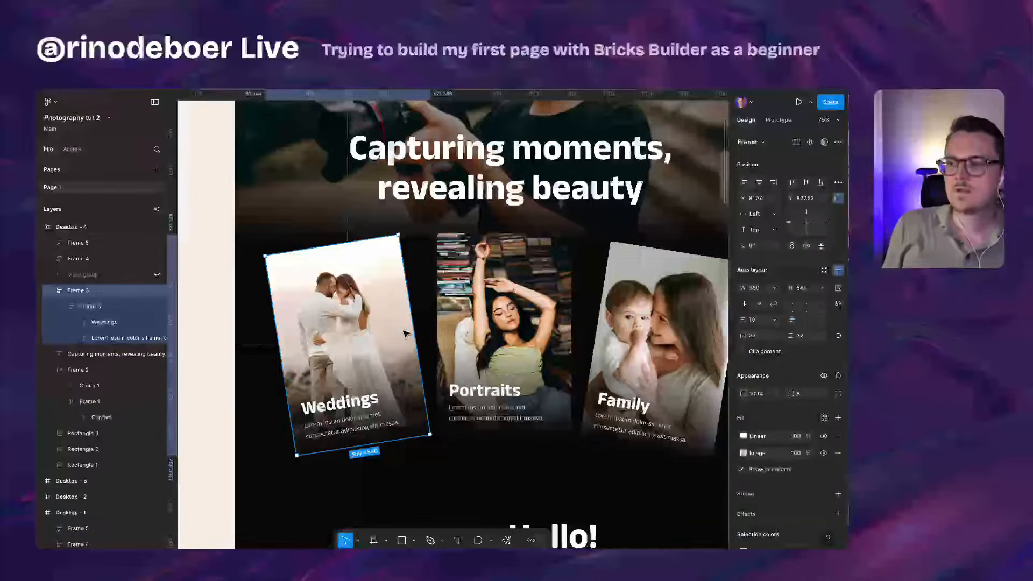
scroll(360, 305, "down", 2)
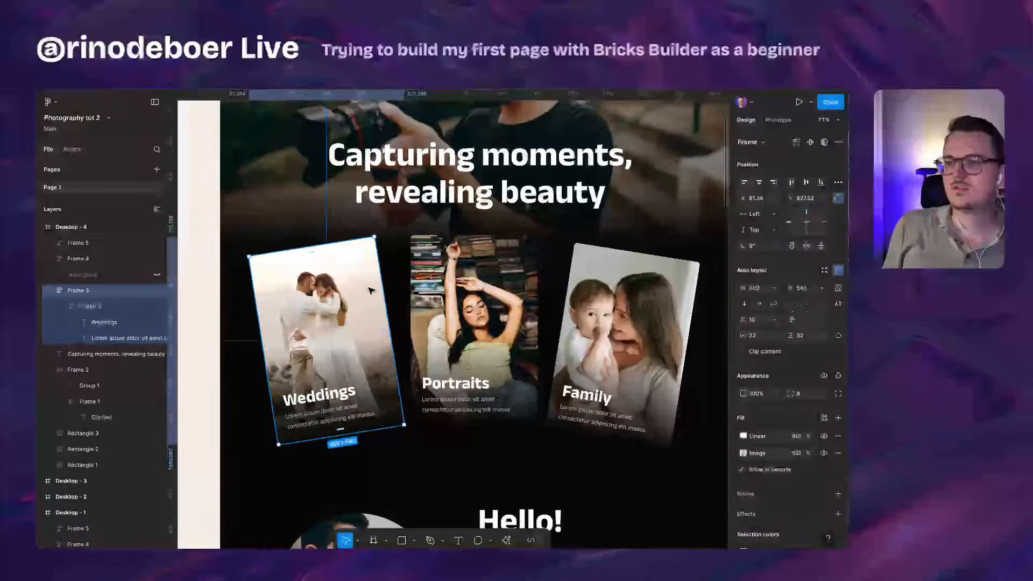
scroll(353, 278, "up", 1)
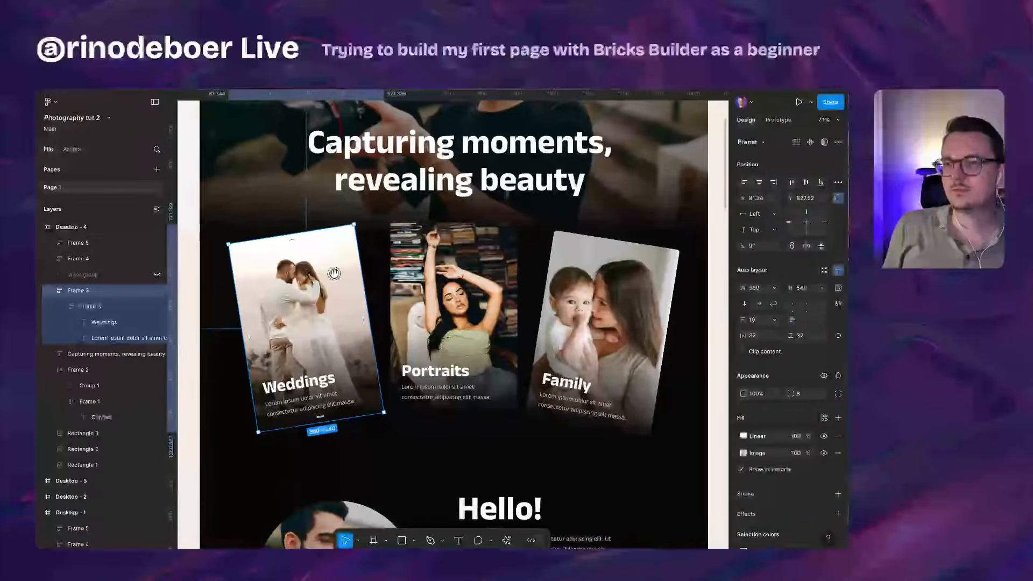
scroll(334, 271, "up", 1)
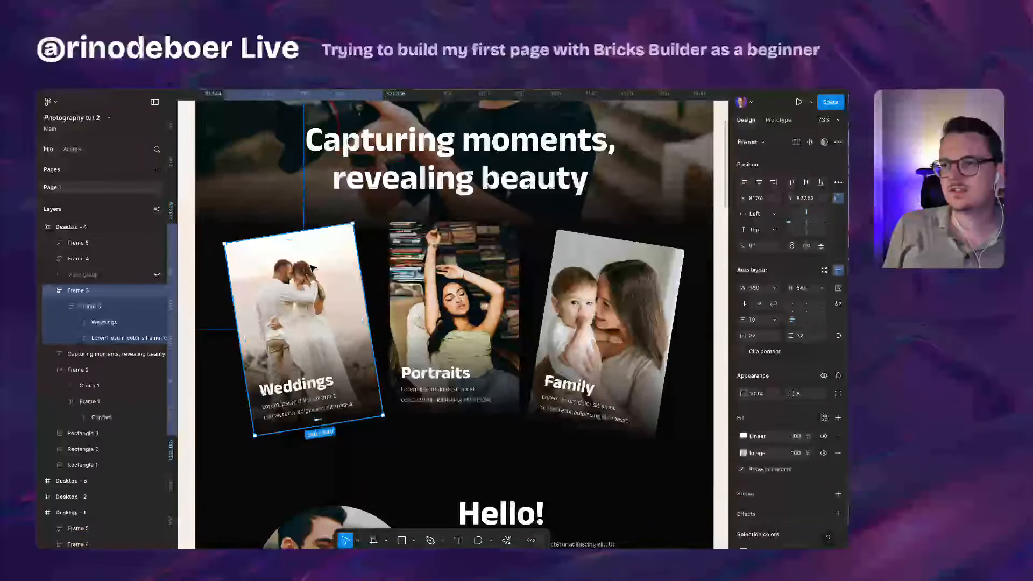
left_click(614, 297)
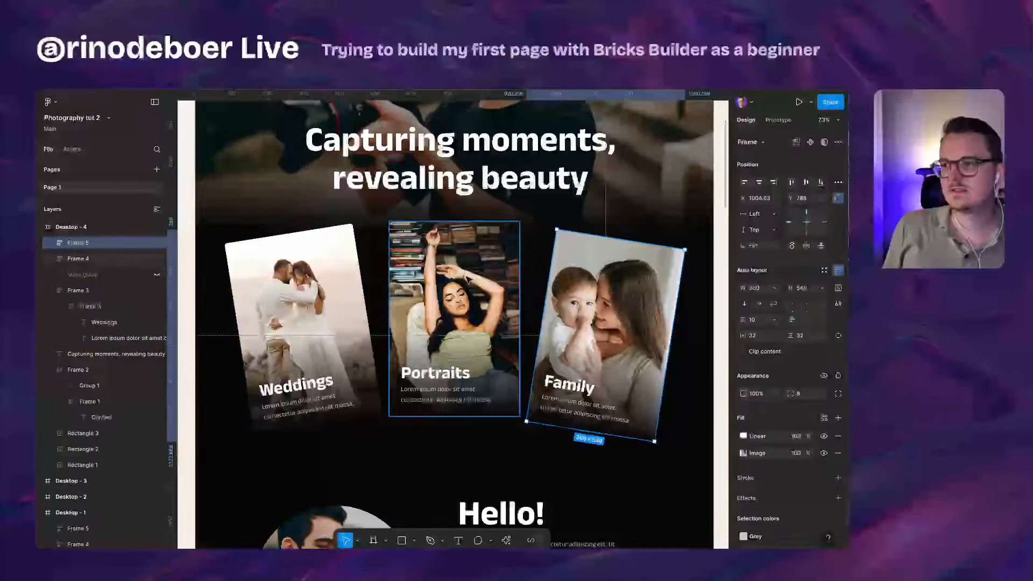
left_click(455, 277)
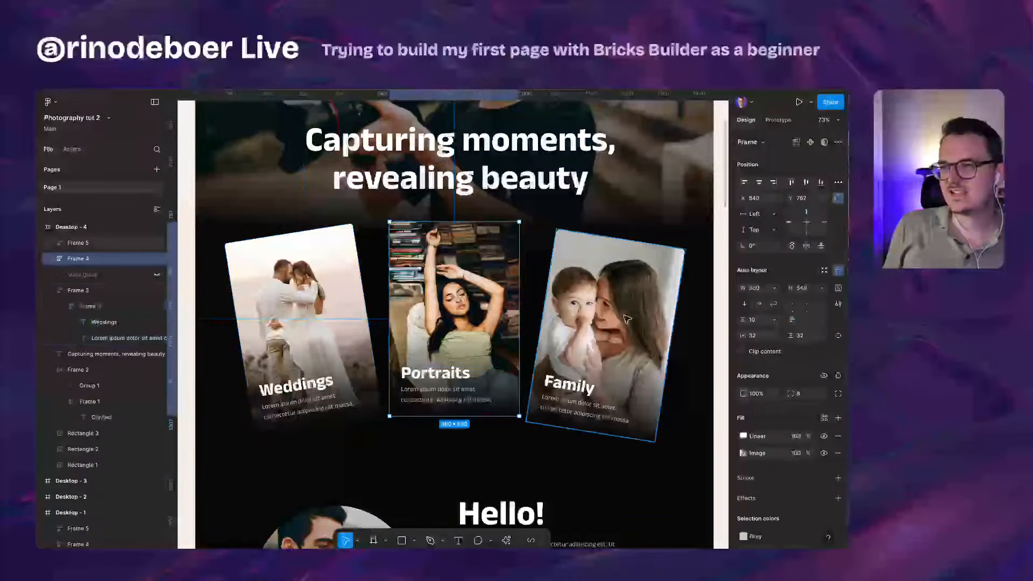
left_click(543, 453)
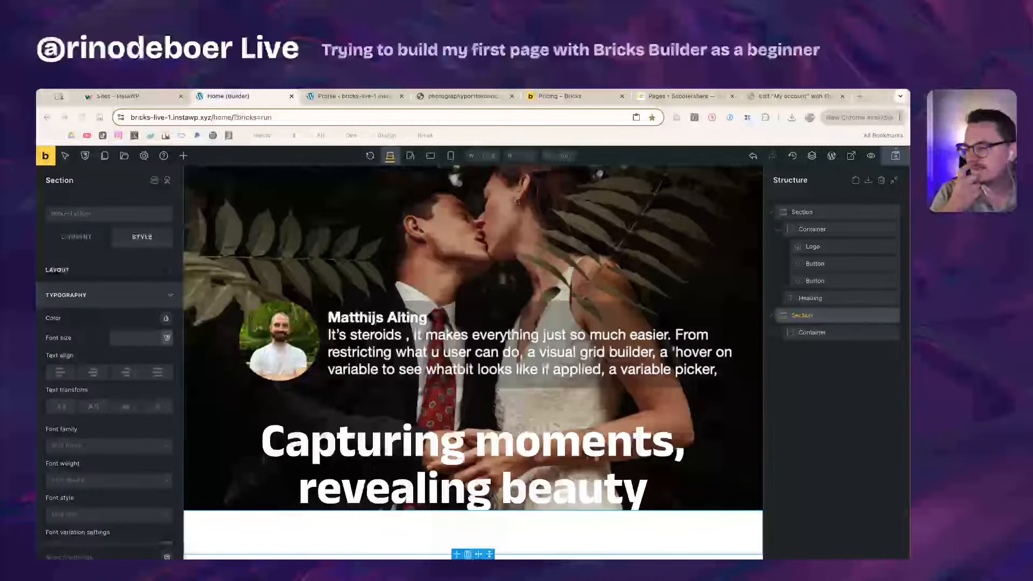
Step: Save the Home page with the hero and the empty second-section container
key("ctrl+s")
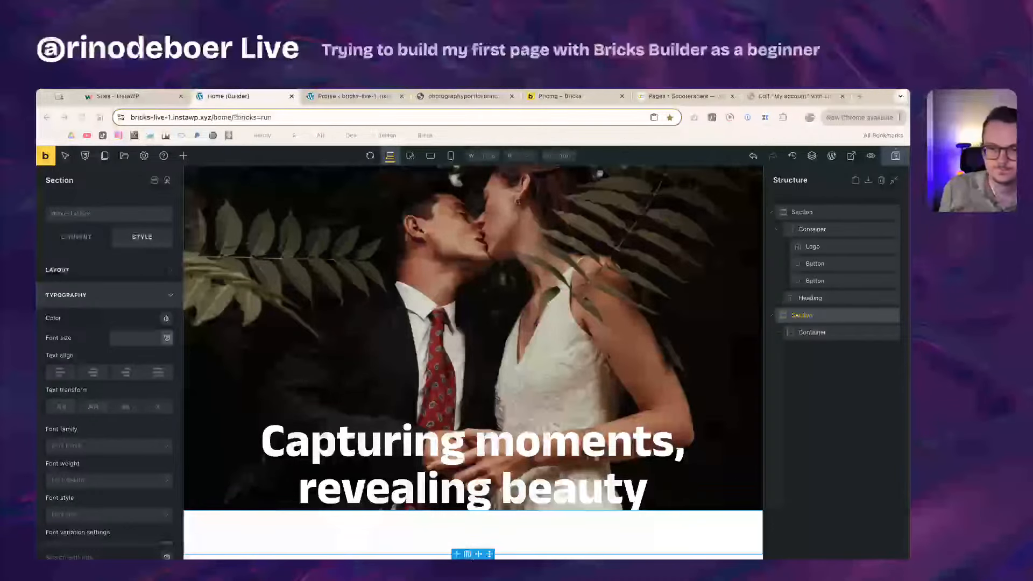
Step: Select the CONTACT button and bring up its element actions in the Structure panel
scroll(330, 342, "up", 2)
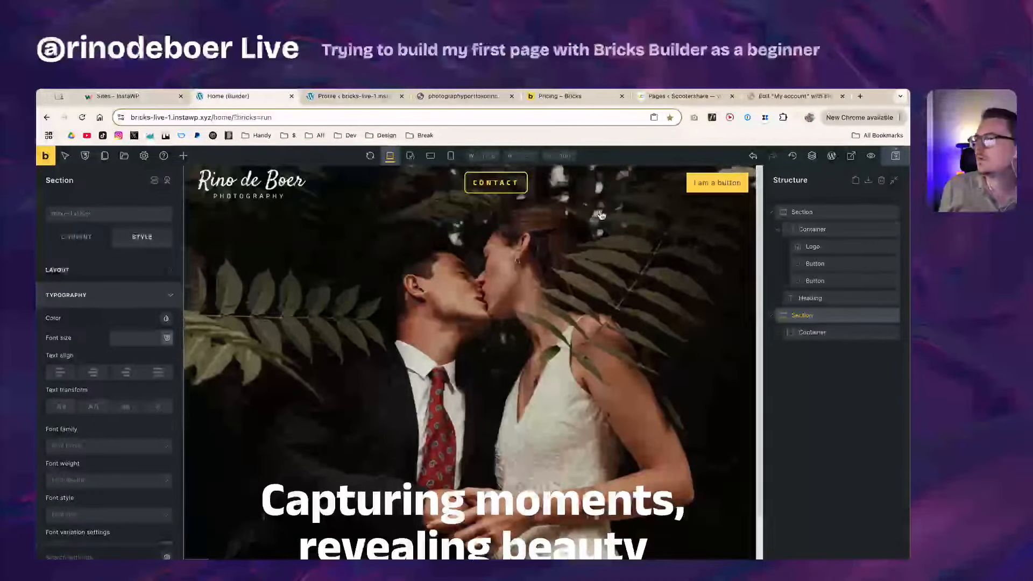
left_click(716, 186)
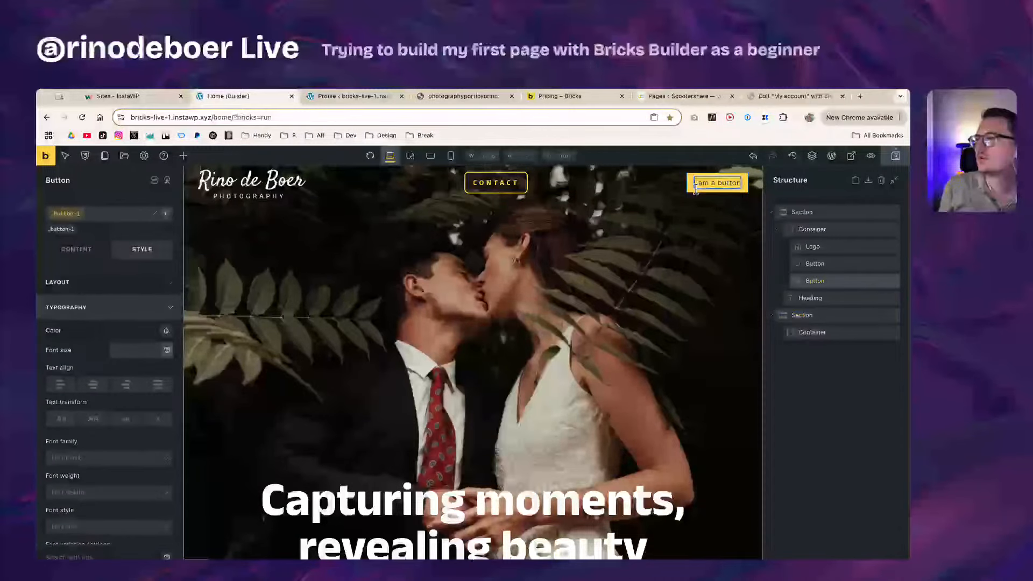
left_click(498, 186)
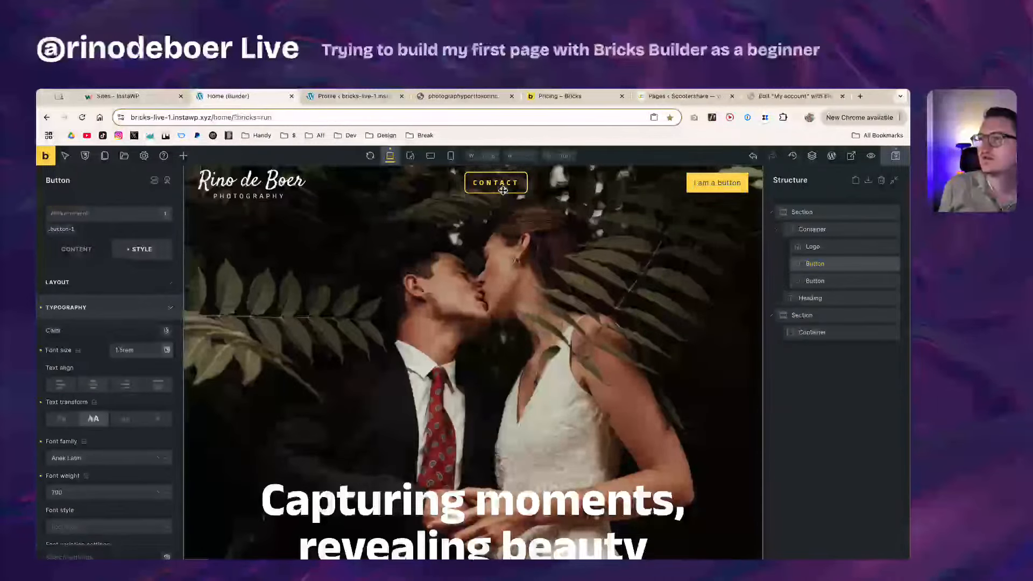
right_click(848, 264)
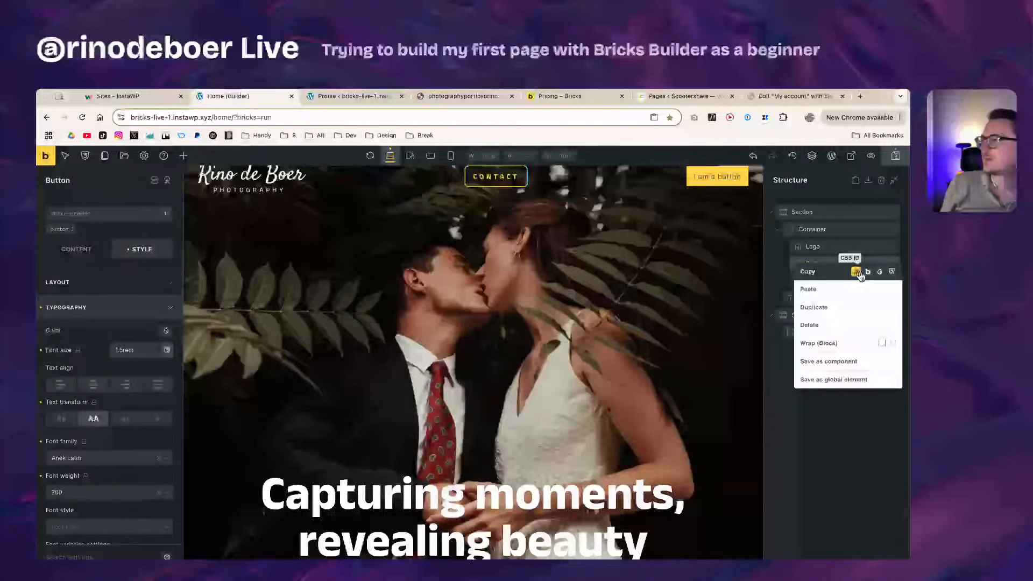
Step: Copy the CONTACT button's classes and toggle the button-1 class on and off
left_click(891, 272)
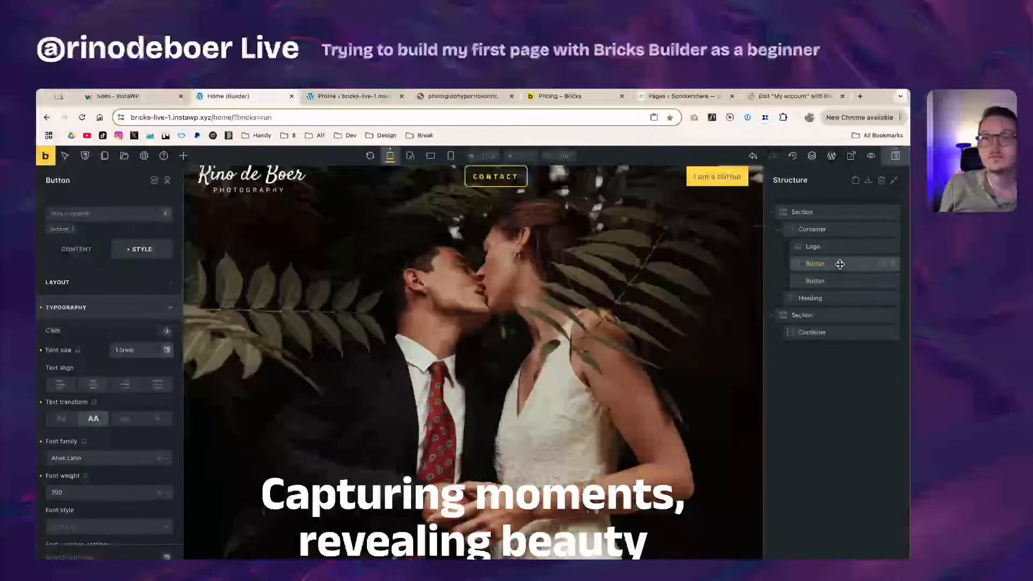
left_click(62, 230)
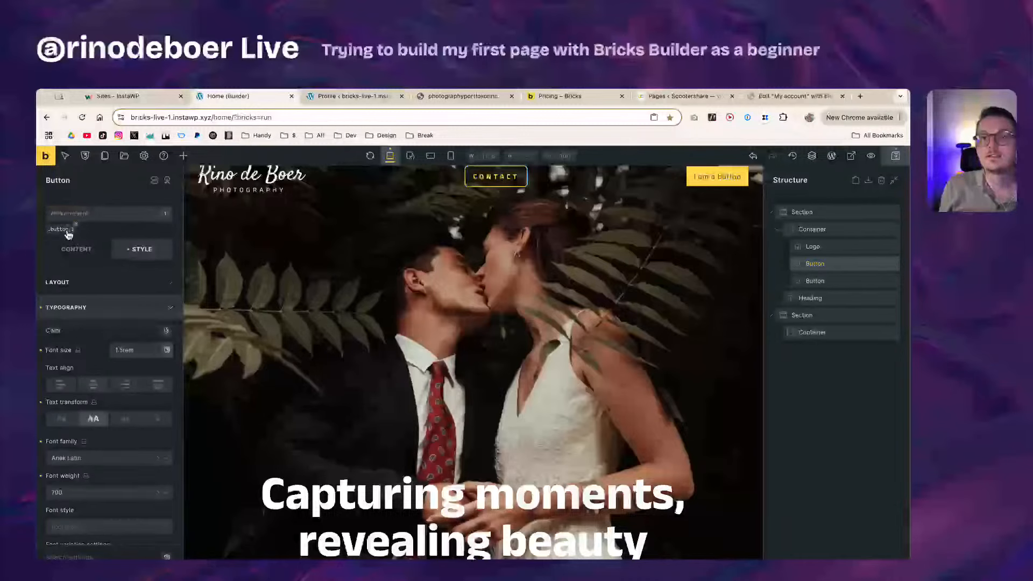
left_click(68, 231)
left_click(67, 232)
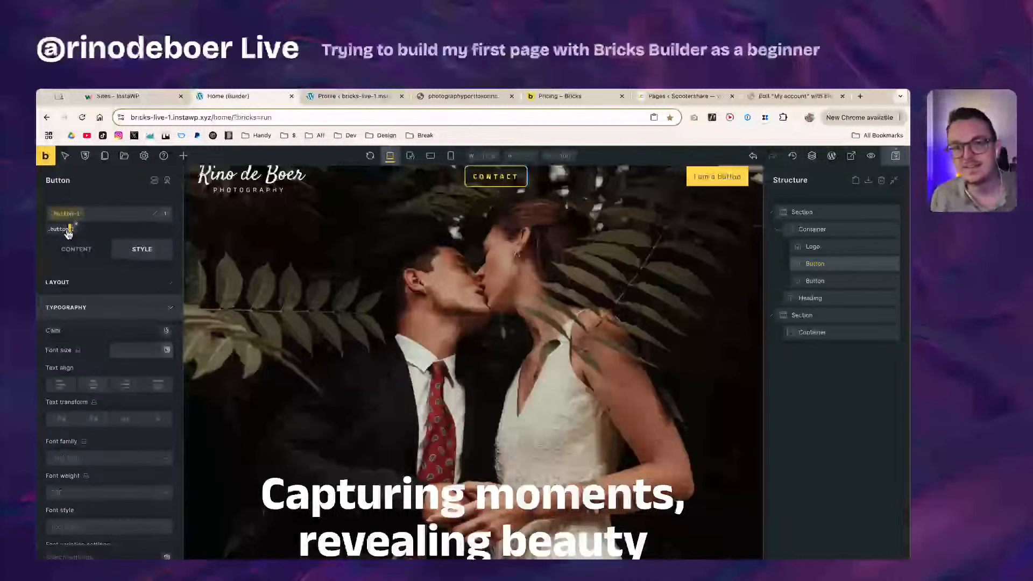
left_click(65, 232)
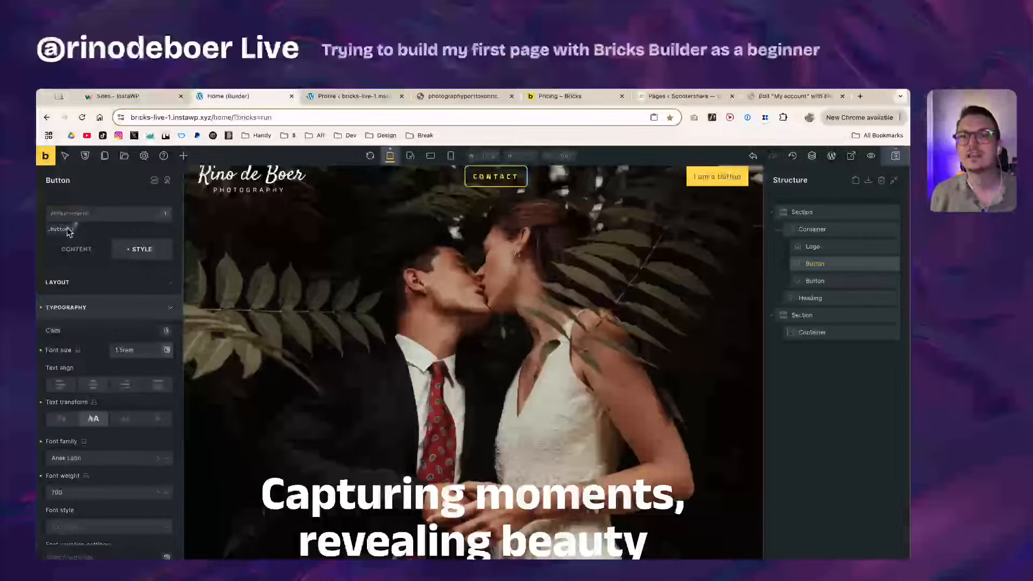
left_click(70, 231)
left_click(69, 231)
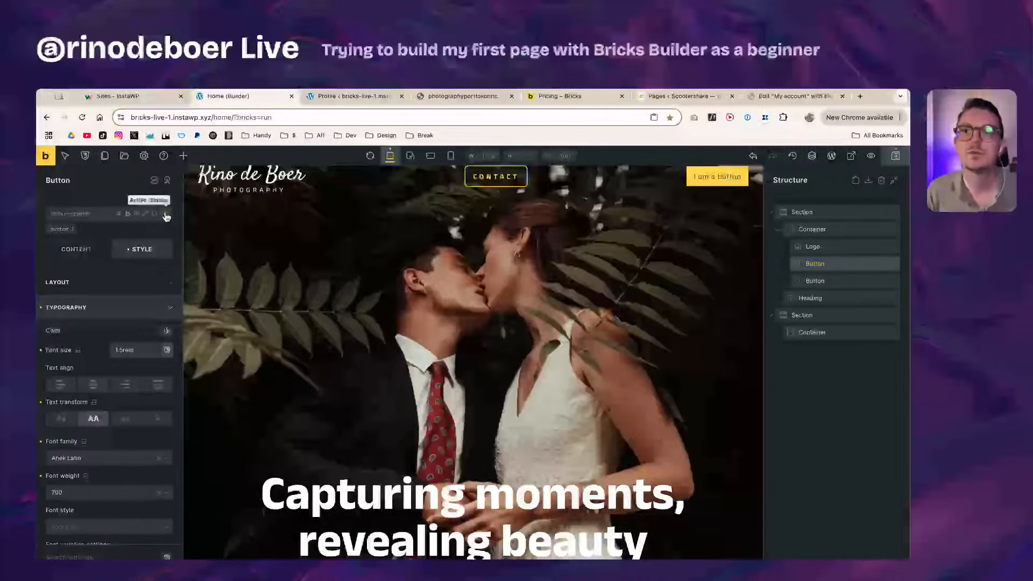
Step: Return styling to the CONTACT button's own ID, keeping its Anek Latin 700 typography
left_click(63, 228)
left_click(80, 230)
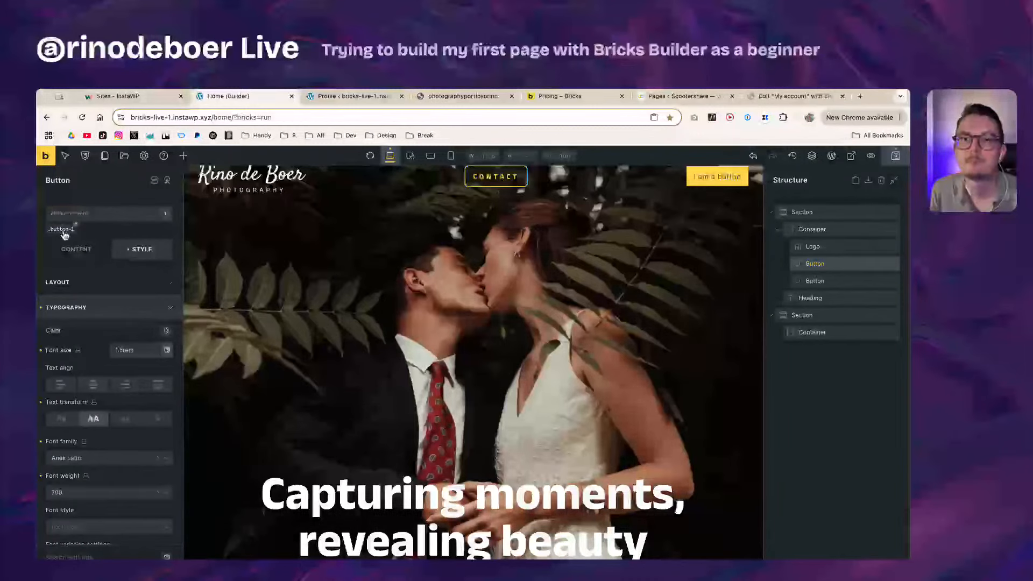
right_click(118, 213)
left_click(106, 225)
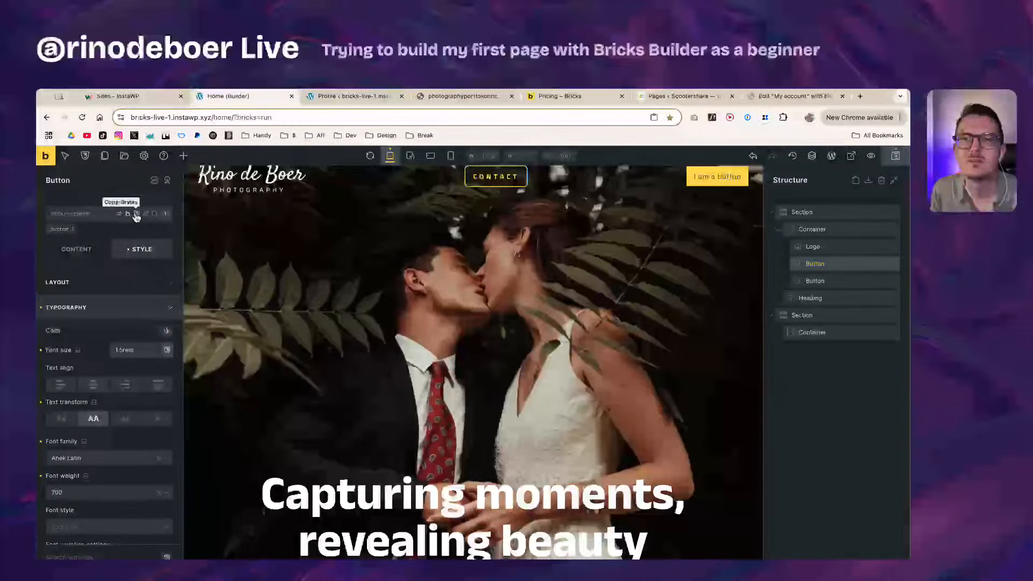
Step: Copy the CONTACT button's styles and paste them onto the button-1 class
left_click(137, 215)
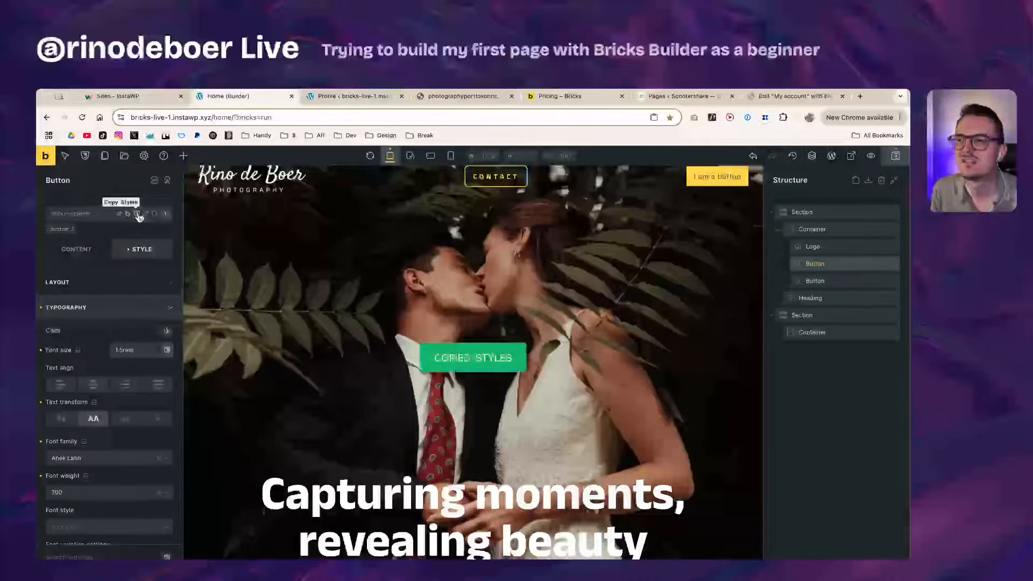
left_click(62, 229)
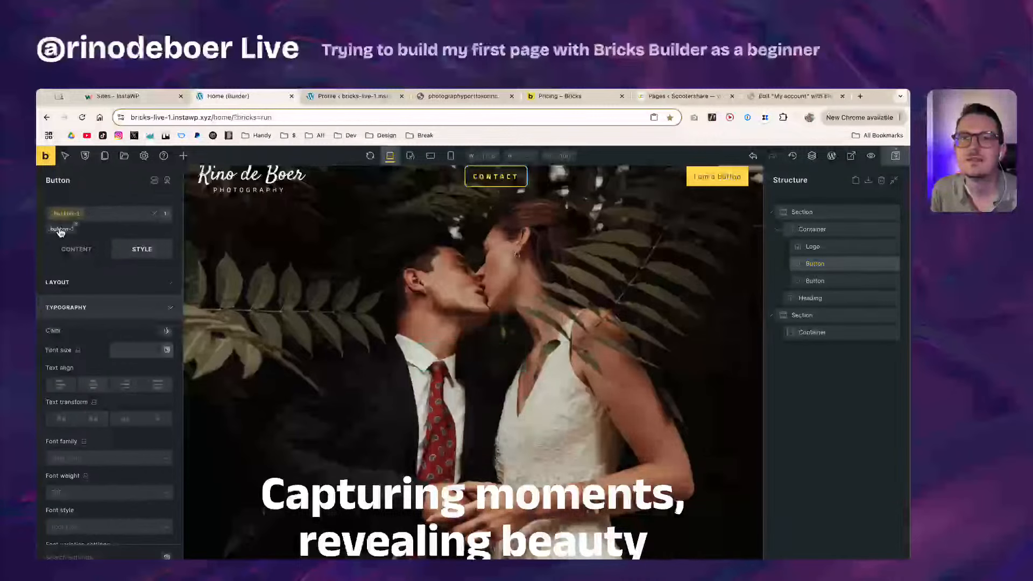
right_click(63, 229)
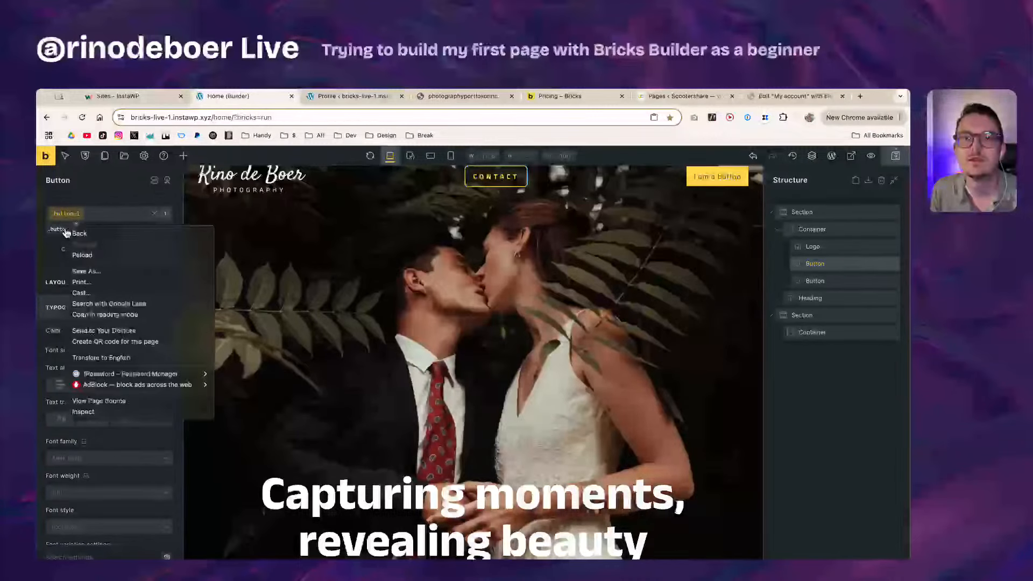
left_click(67, 221)
key("ctrl+v")
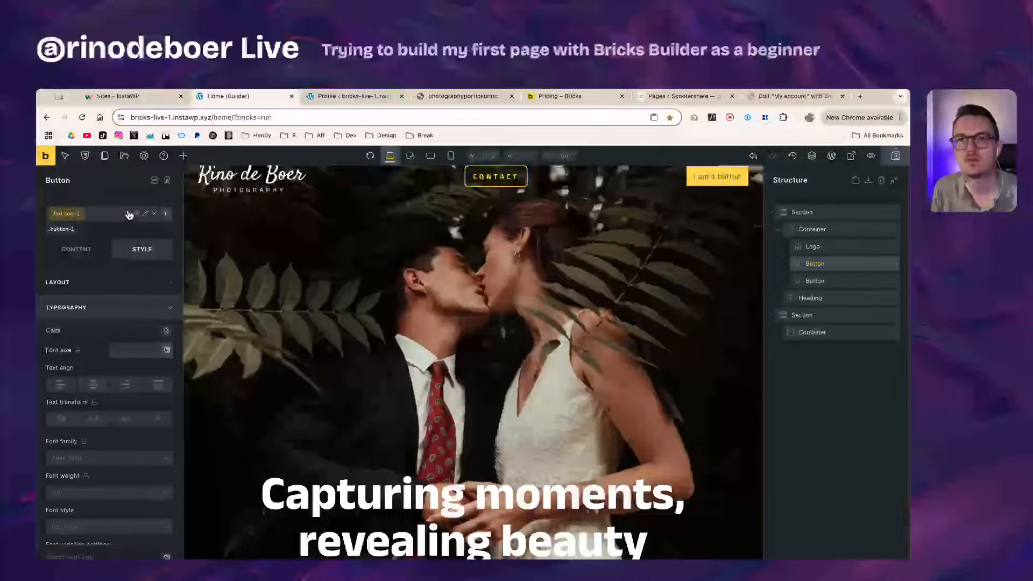
Step: Retry pasting the copied styles onto button-1, which only shows PASTED UNDEFINED
right_click(61, 211)
right_click(58, 225)
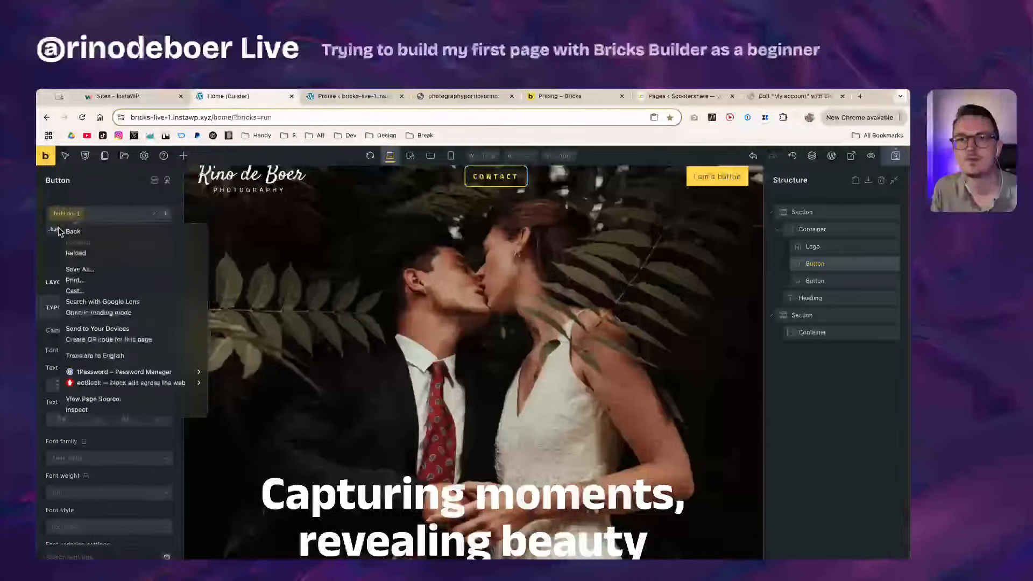
right_click(55, 229)
left_click(63, 222)
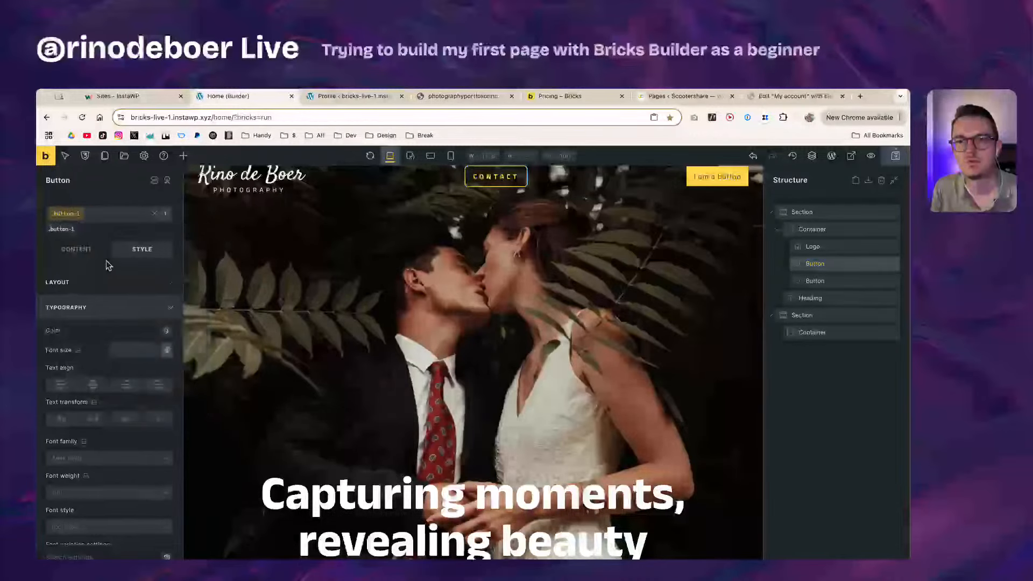
key("super+o")
key("super+w")
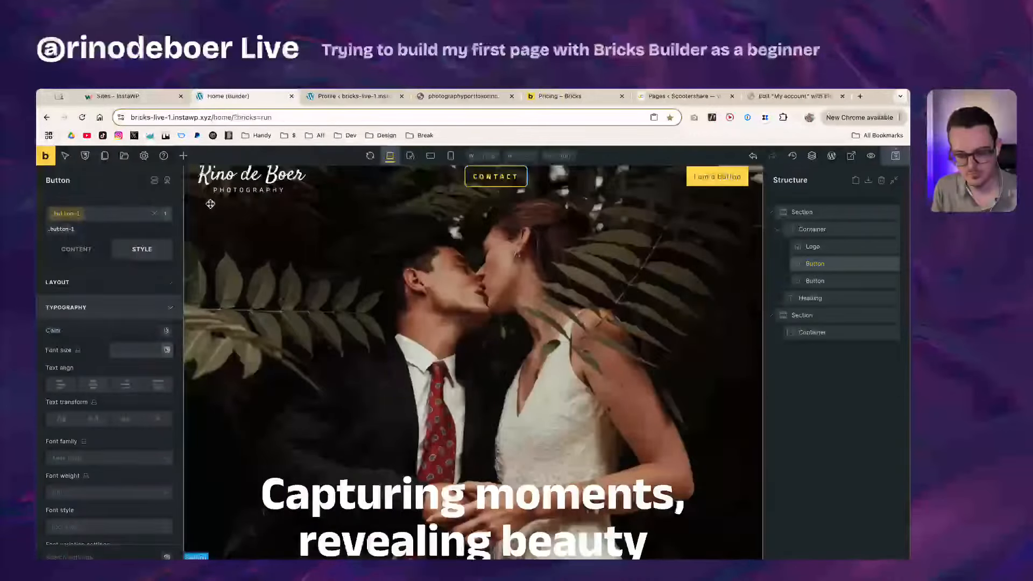
key("super+v")
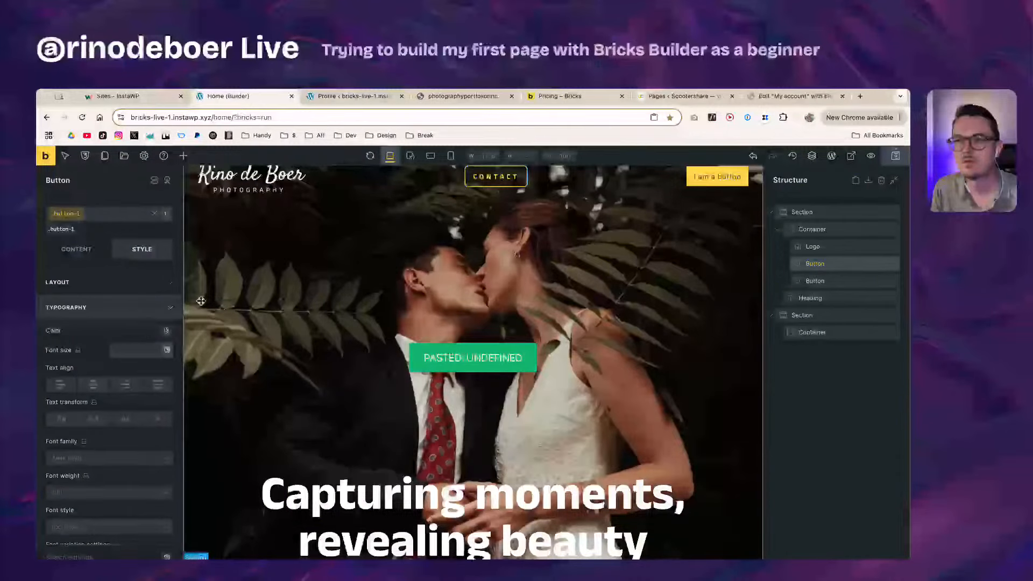
left_click(67, 216)
left_click(68, 219)
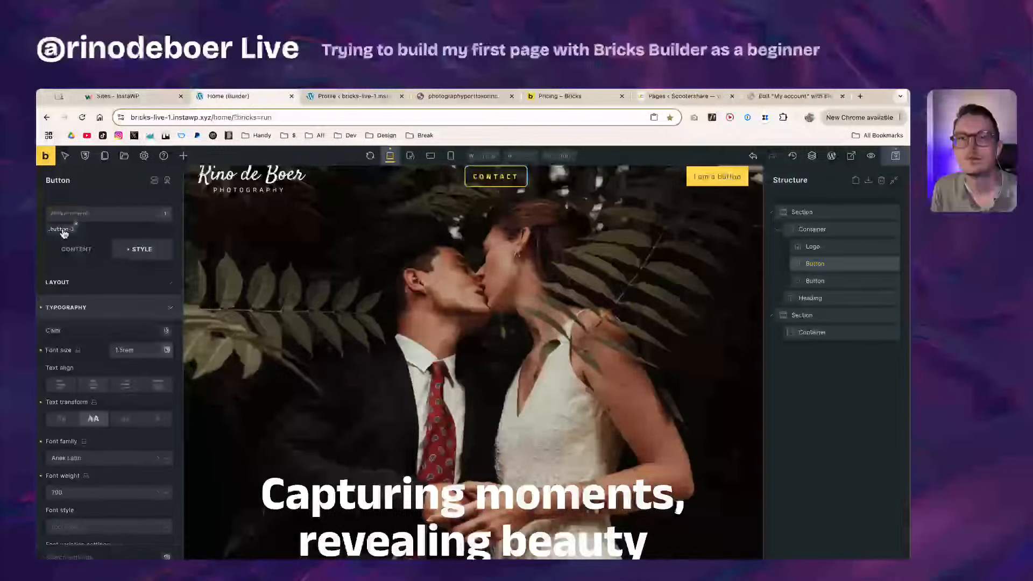
right_click(66, 218)
key("Escape")
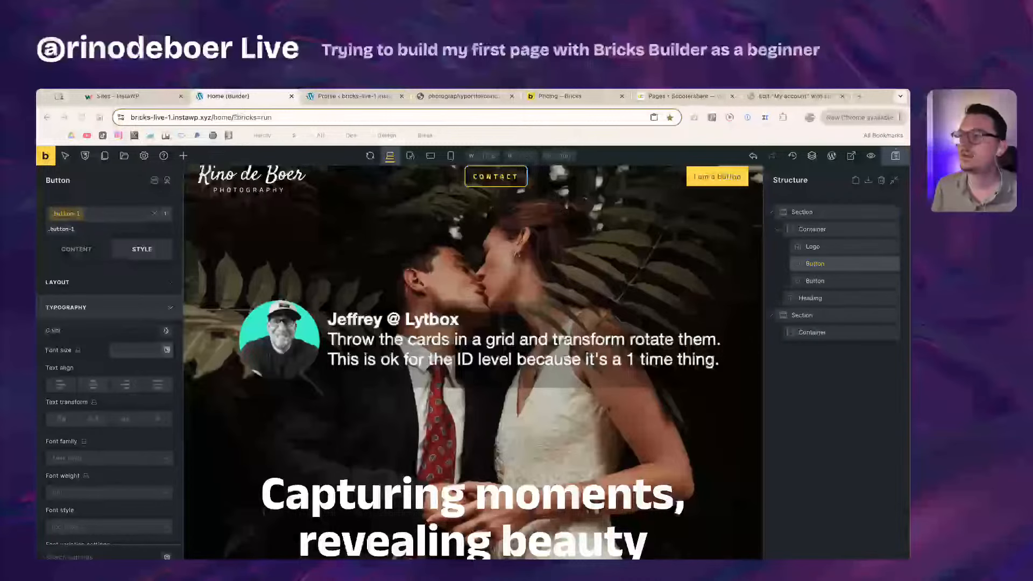
scroll(529, 319, "down", 1)
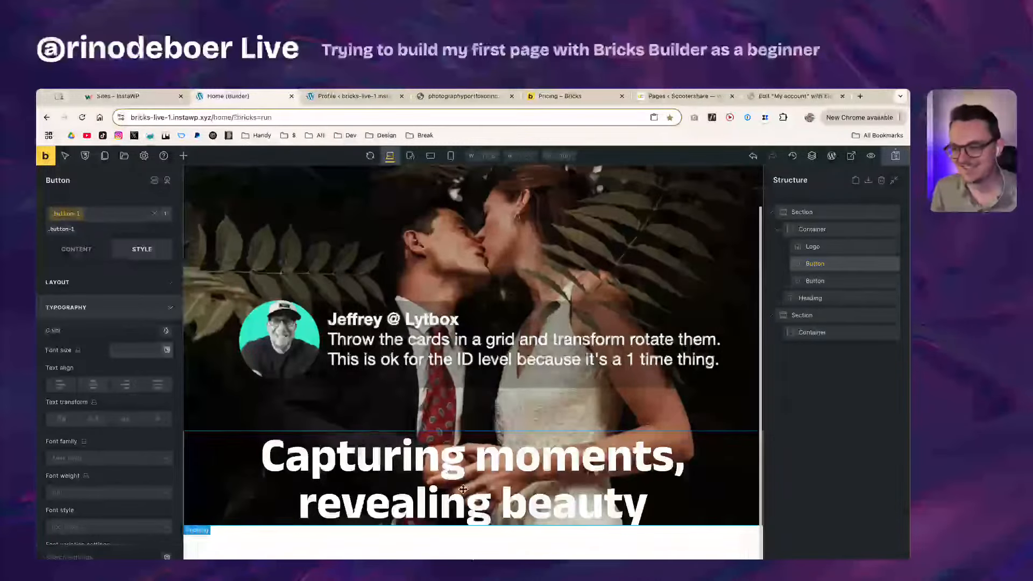
Step: Open the Theme Styles and expand the General theme settings
left_click(474, 548)
scroll(473, 548, "down", 1)
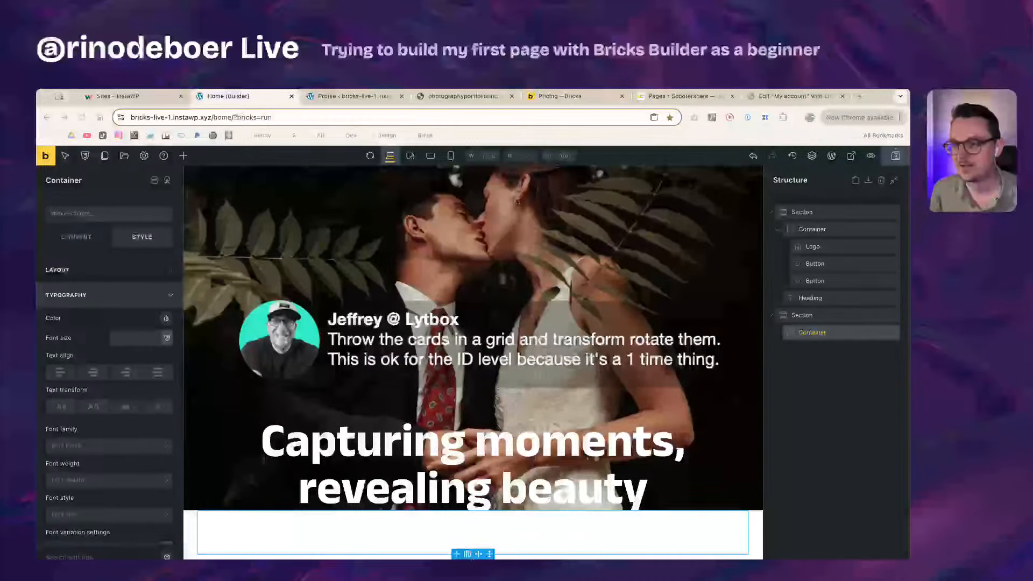
left_click(390, 542)
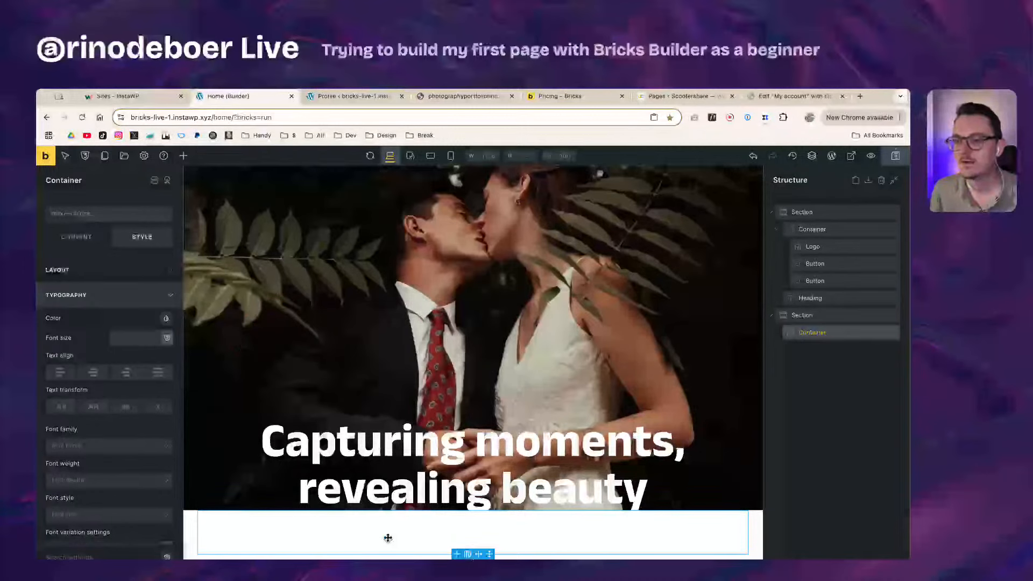
left_click(144, 157)
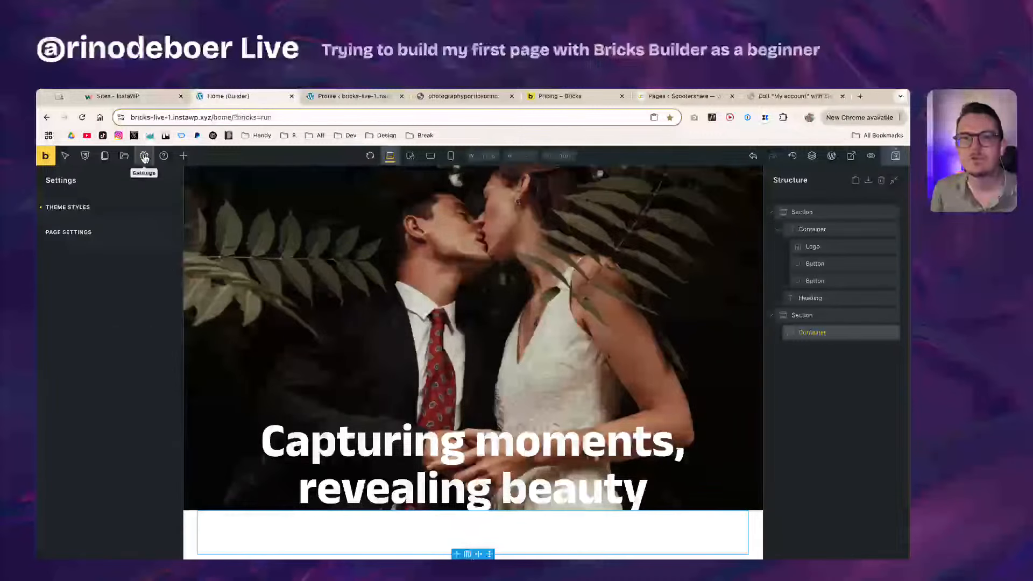
left_click(86, 210)
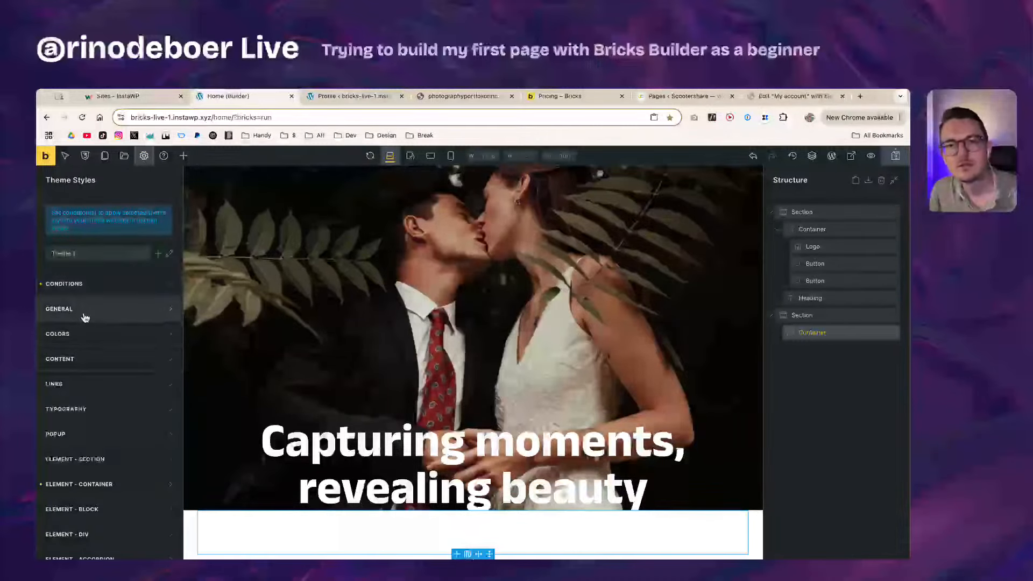
scroll(164, 451, "down", 2)
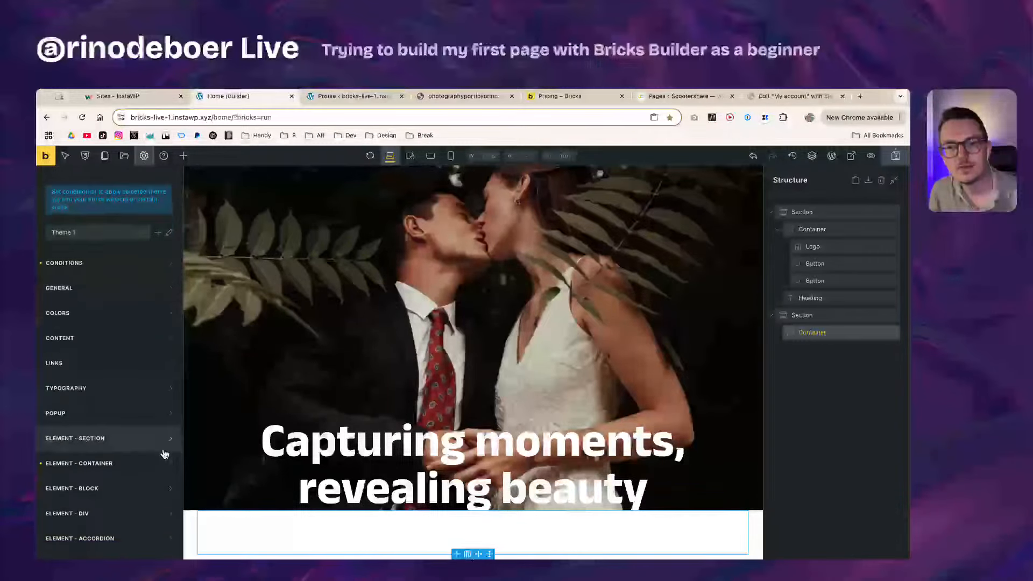
left_click(114, 426)
scroll(92, 433, "down", 8)
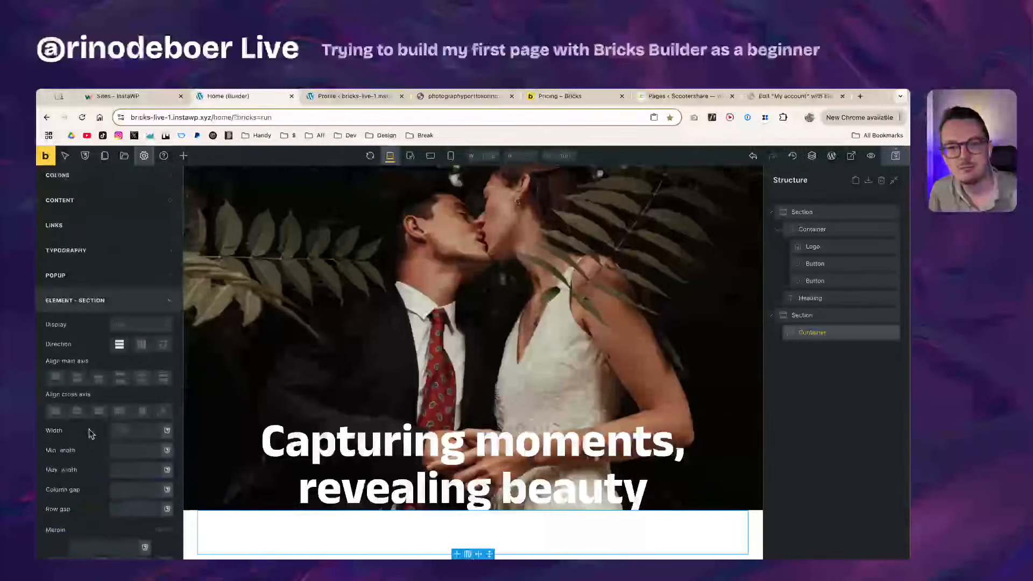
scroll(90, 433, "down", 8)
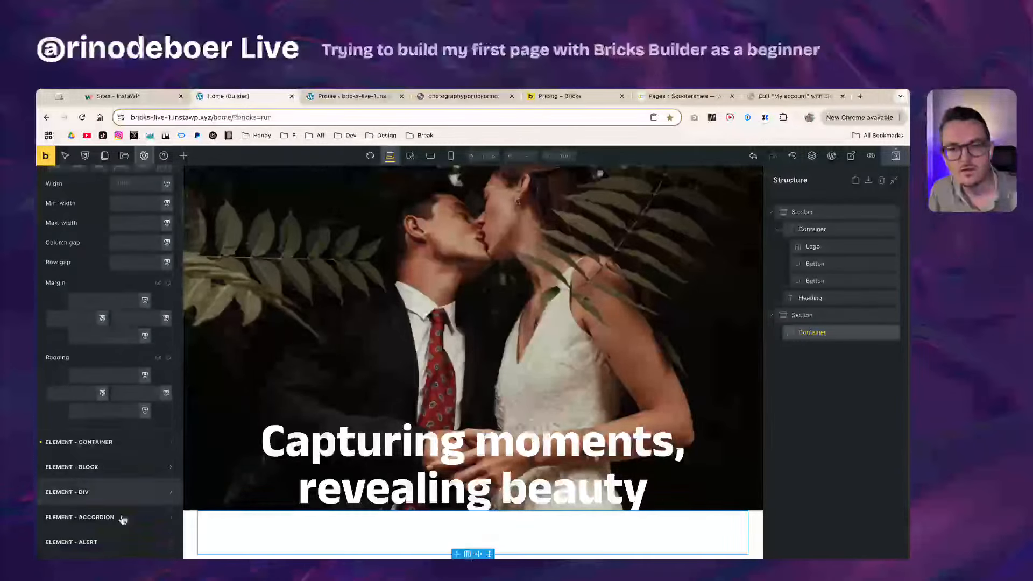
scroll(122, 518, "up", 12)
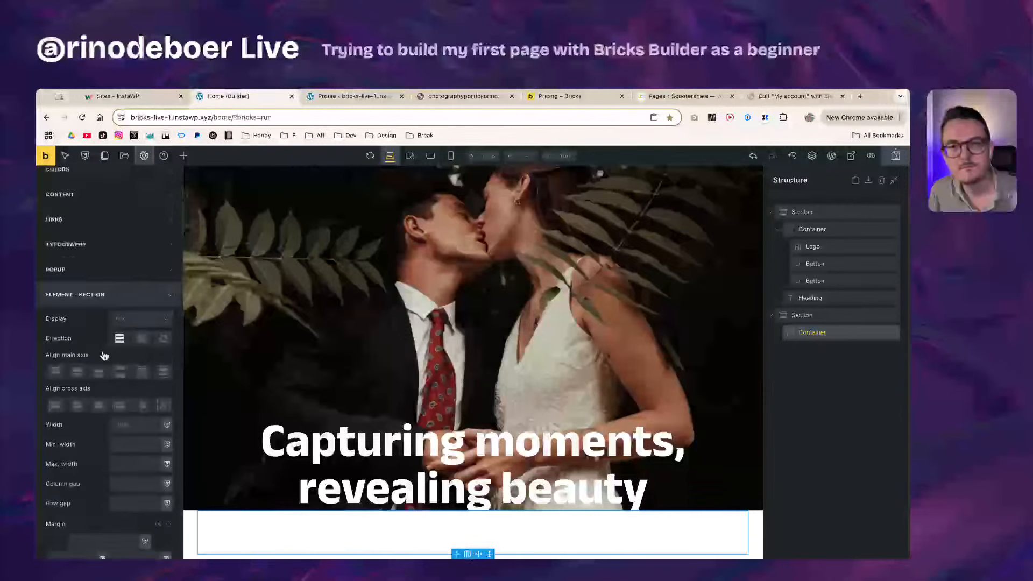
left_click(101, 313)
scroll(100, 301, "up", 4)
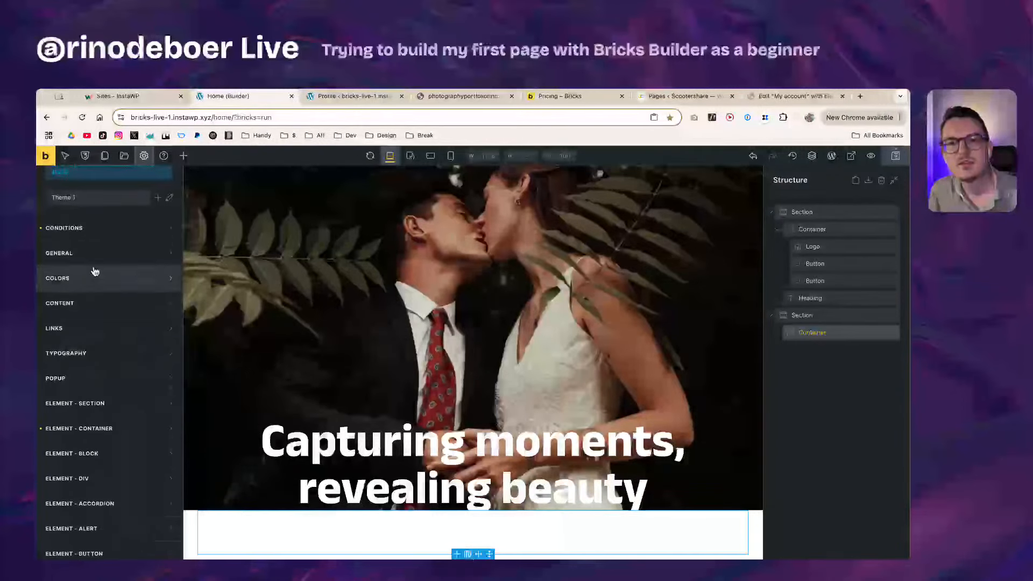
left_click(98, 251)
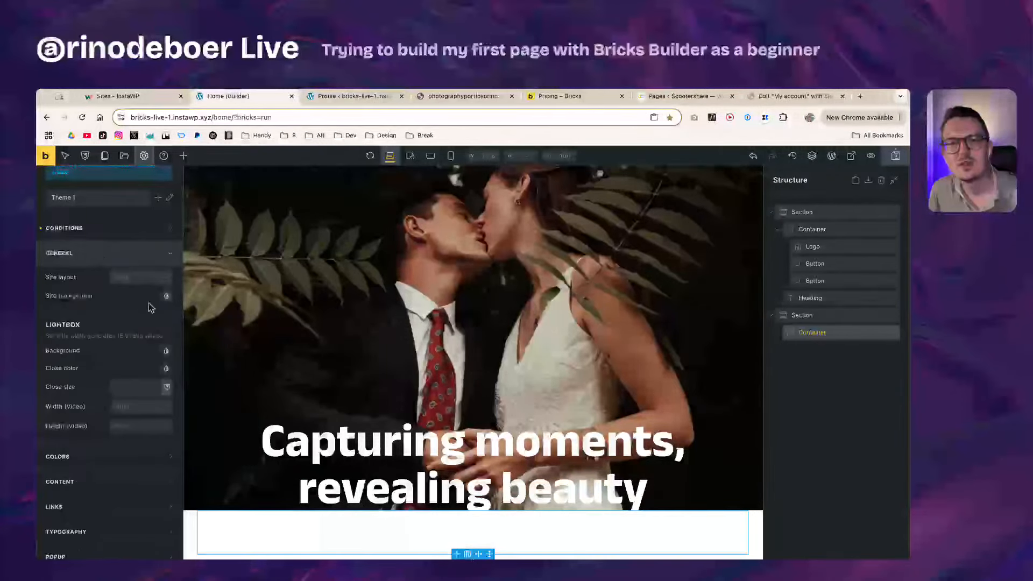
Step: Give the site background a dark grey #212121 colour, then darken it further
left_click(166, 299)
left_click(156, 323)
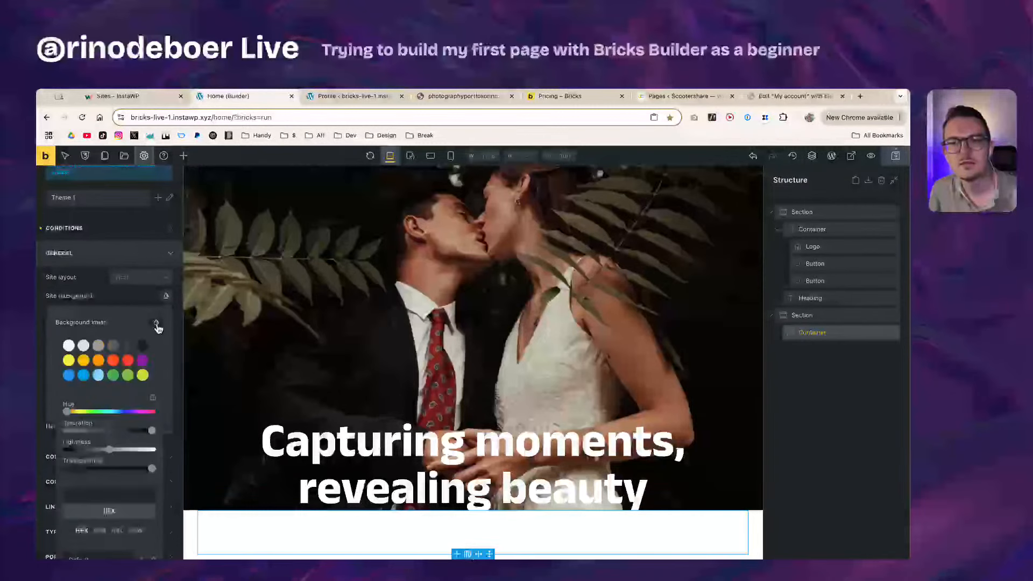
left_click(144, 346)
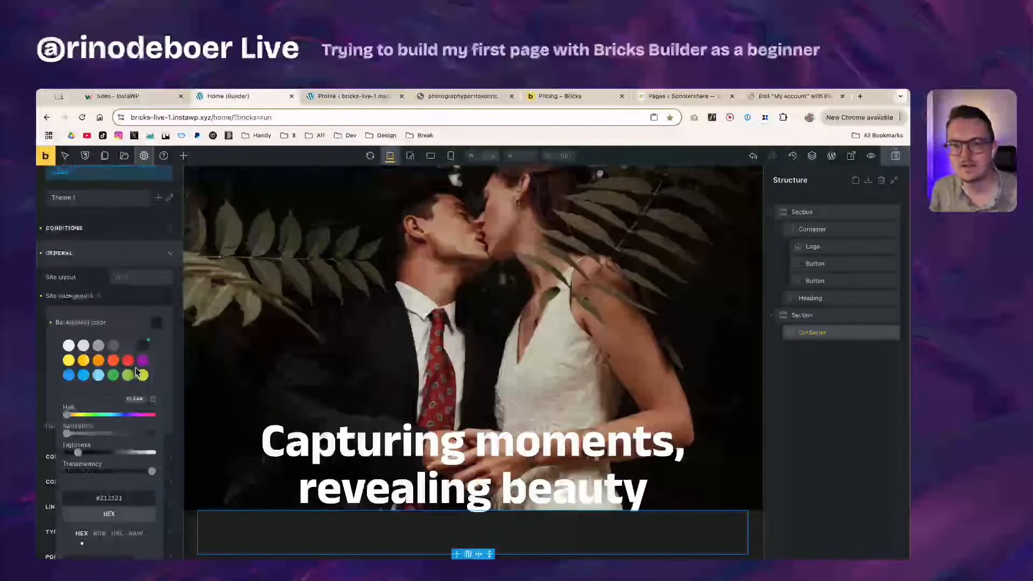
scroll(108, 409, "down", 2)
scroll(80, 441, "up", 2)
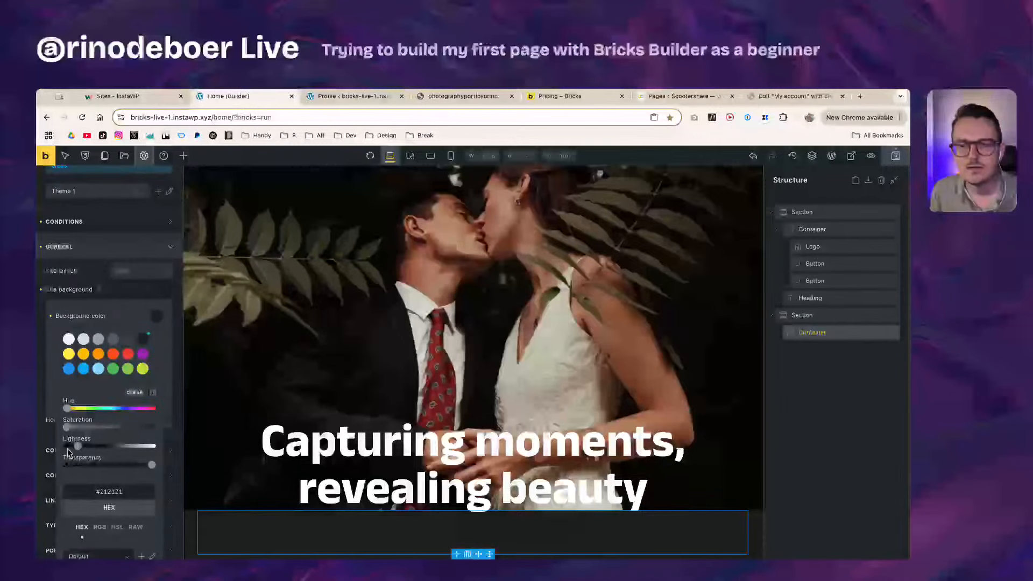
left_click_drag(76, 446, 64, 449)
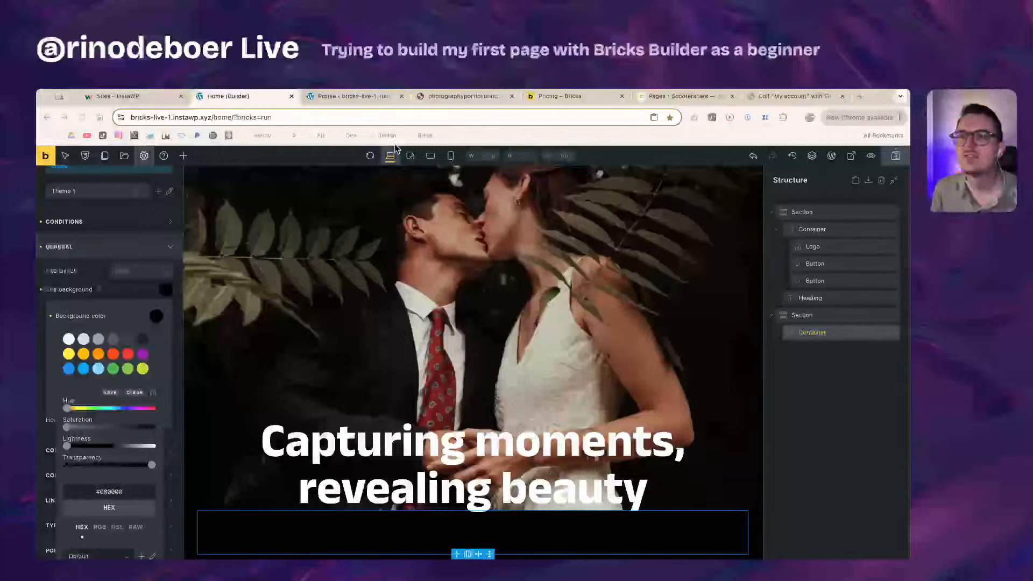
Step: Set the site background colour to near-black #080808 and close the background settings
double_click(105, 493)
type("080808")
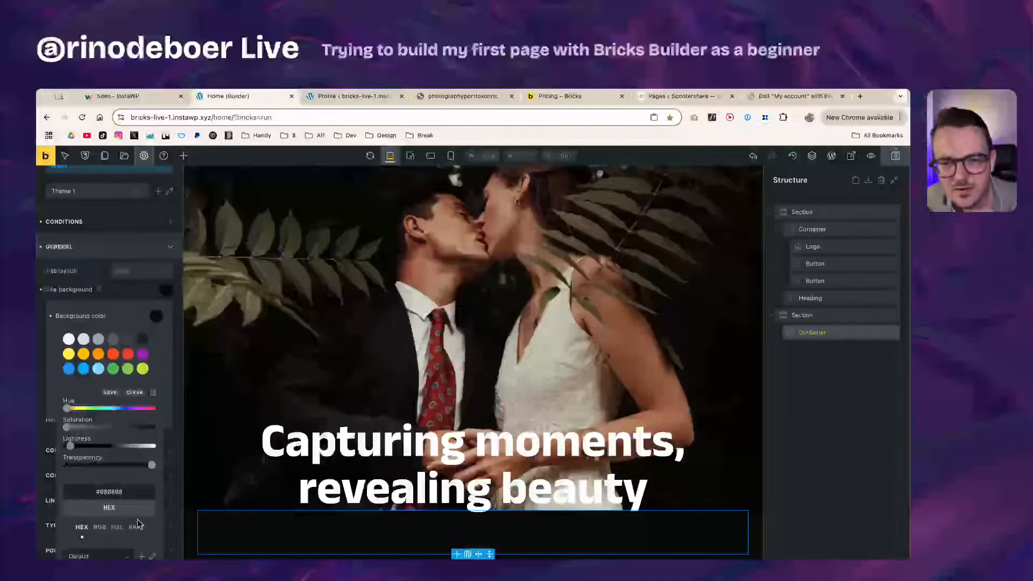
scroll(138, 538, "down", 2)
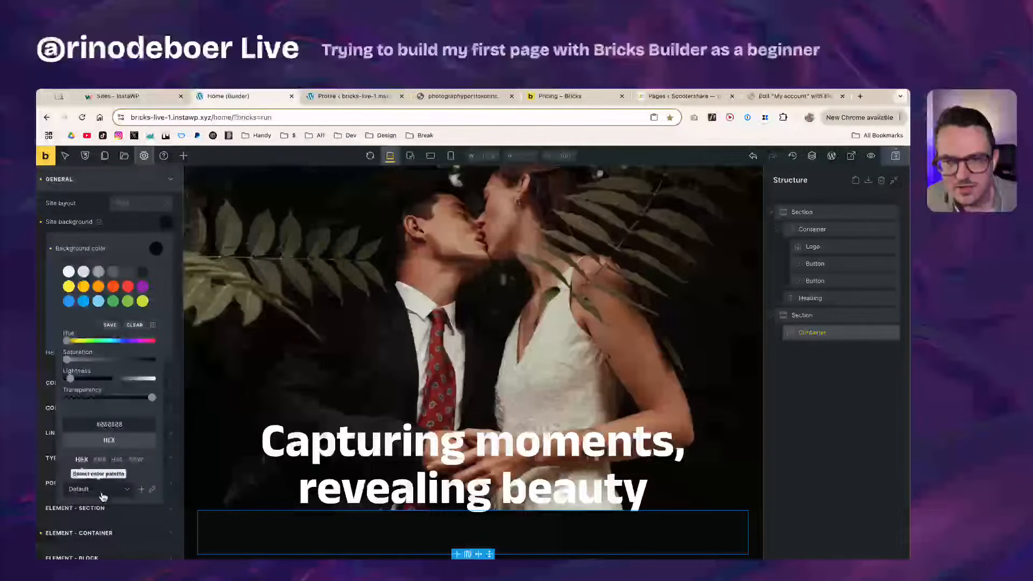
scroll(150, 402, "up", 3)
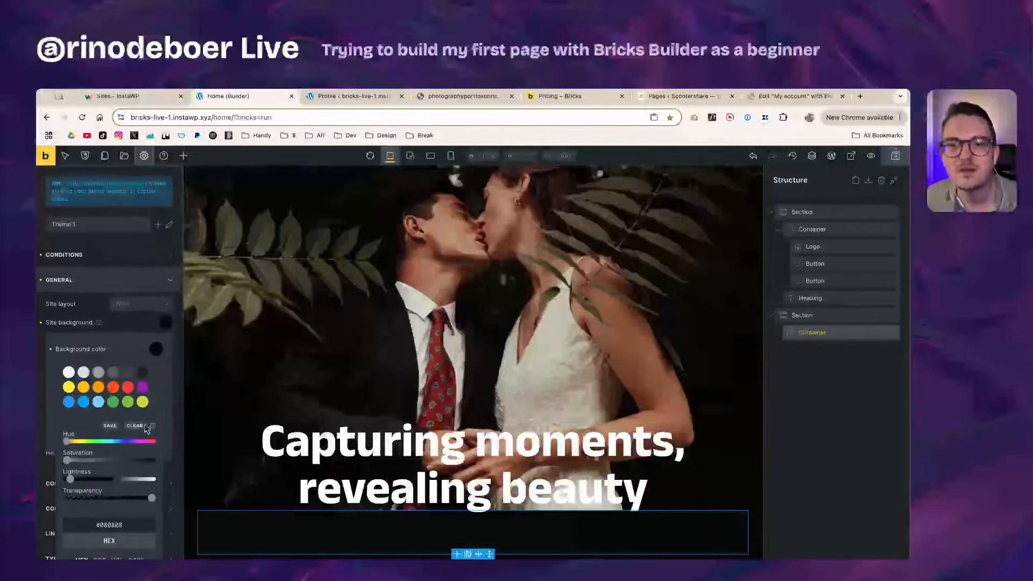
scroll(145, 428, "down", 2)
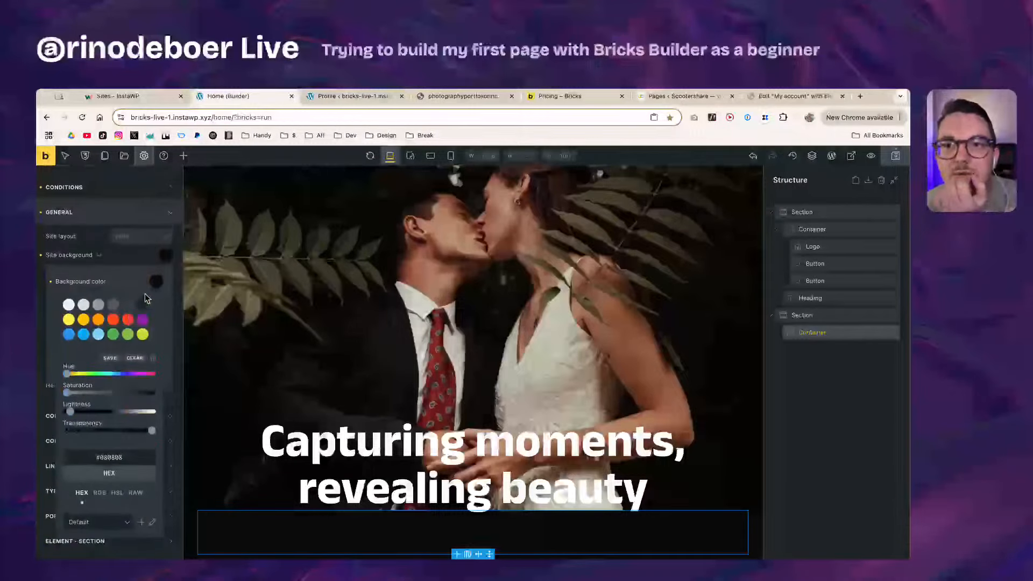
scroll(142, 333, "up", 1)
left_click(139, 303)
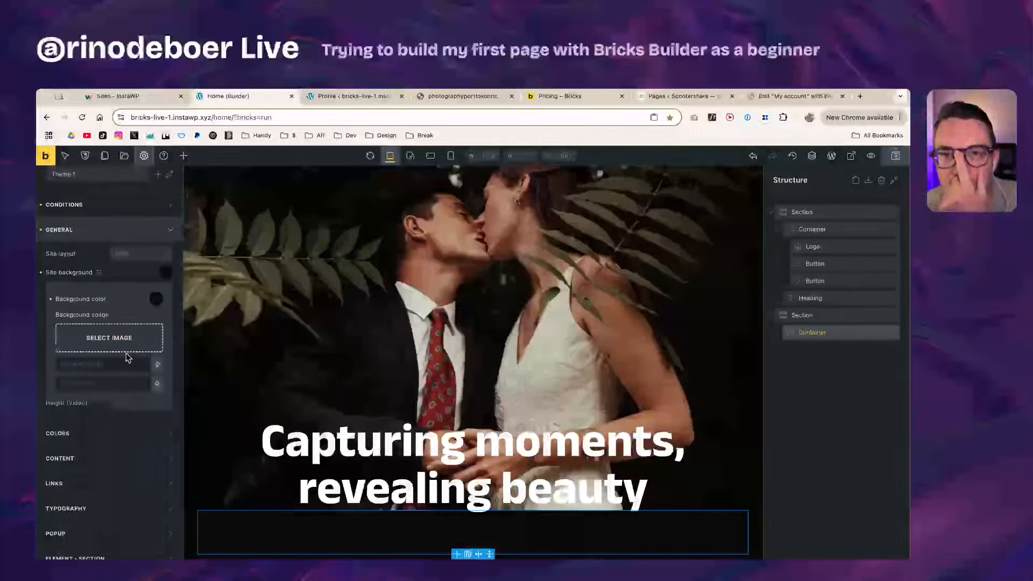
left_click(141, 272)
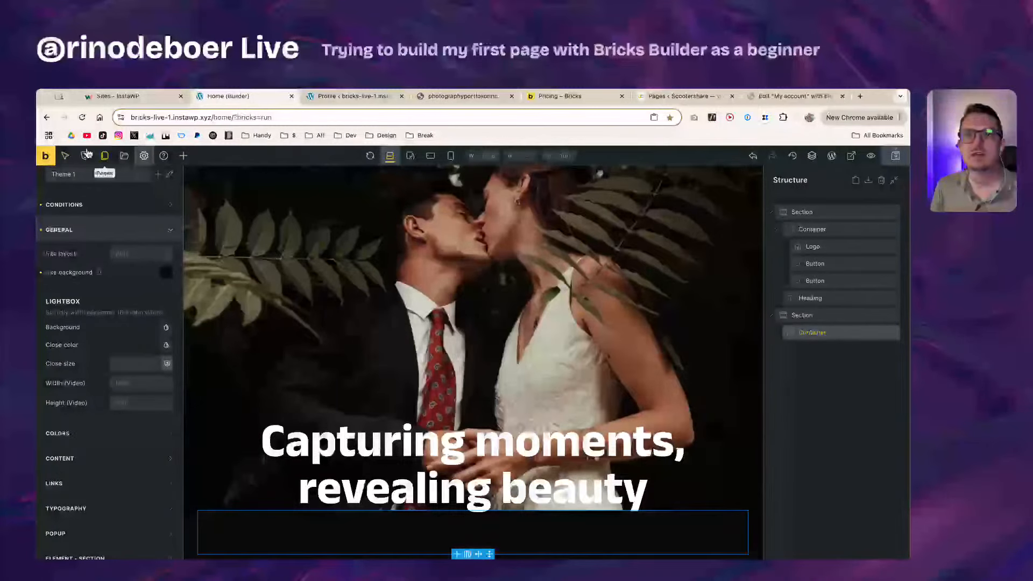
Step: Add a Block element inside the second section's container
left_click(184, 156)
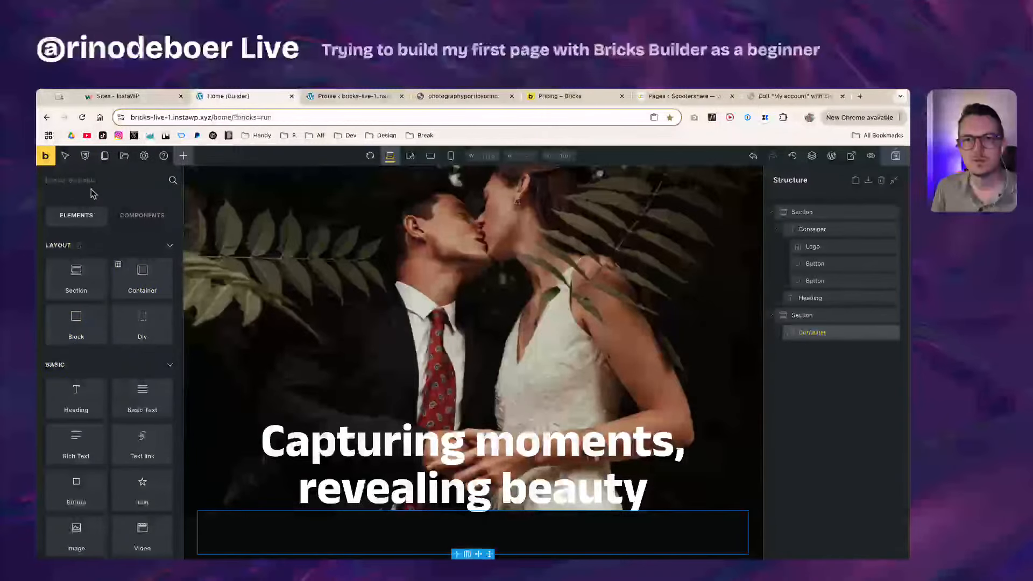
type("grid")
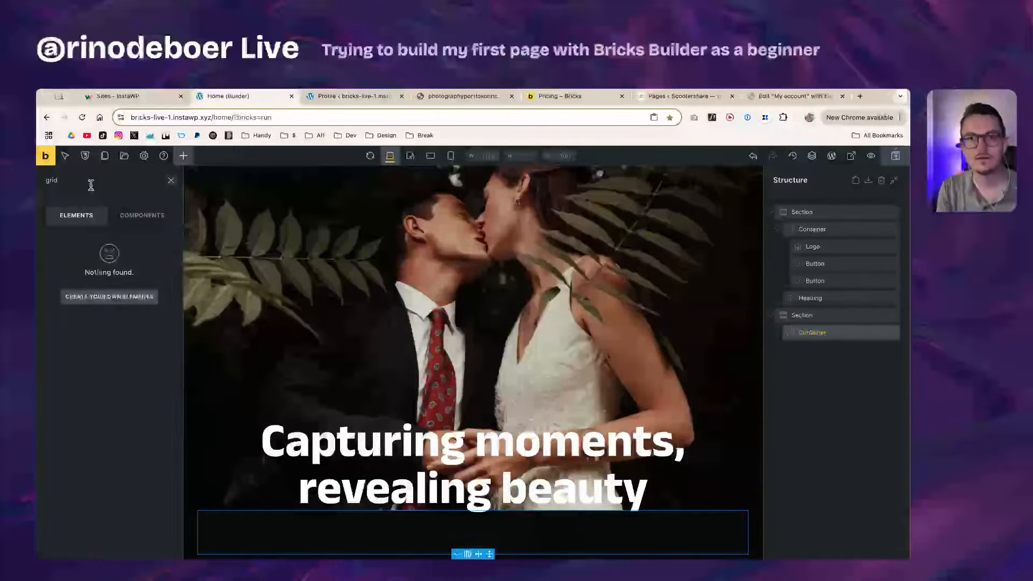
key("super+a")
key("BackSpace")
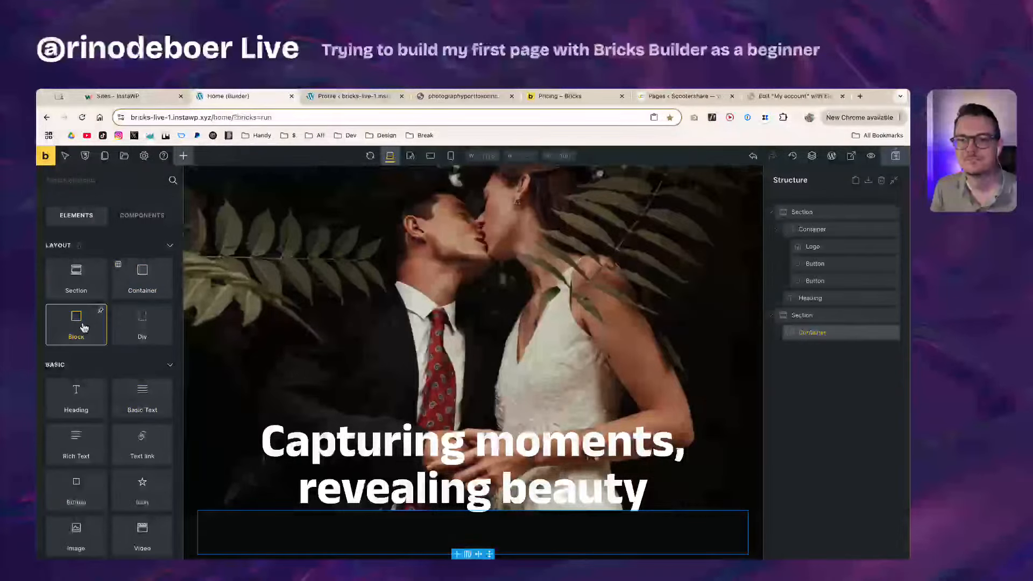
left_click_drag(83, 331, 822, 348)
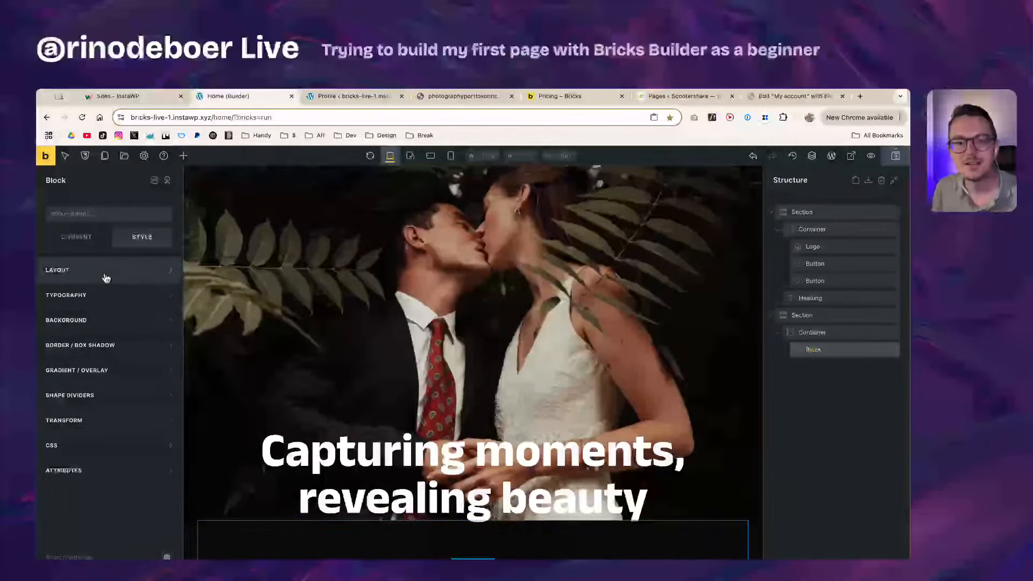
Step: Set the Block's display mode to grid
left_click(103, 273)
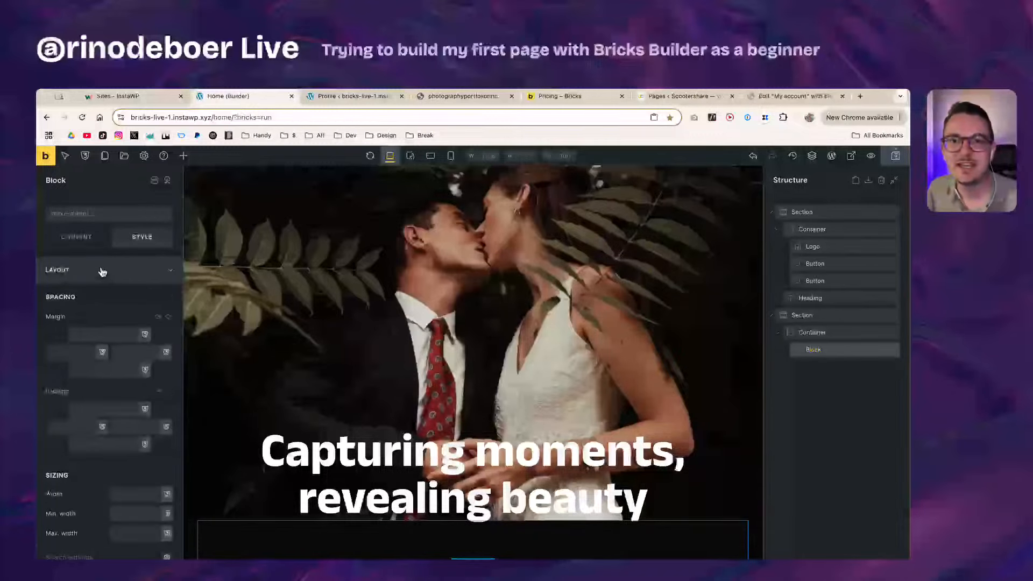
left_click(106, 274)
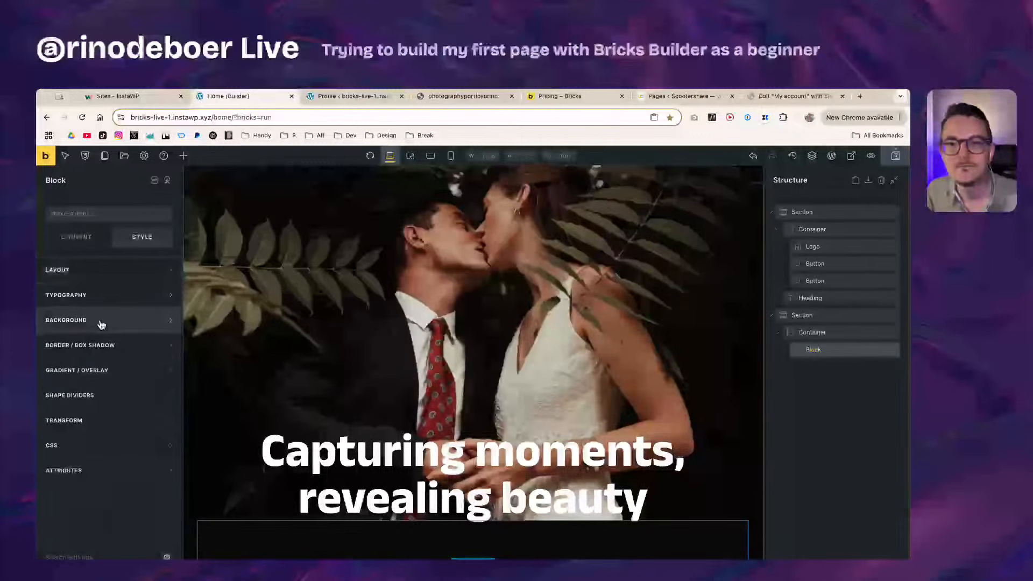
left_click(66, 238)
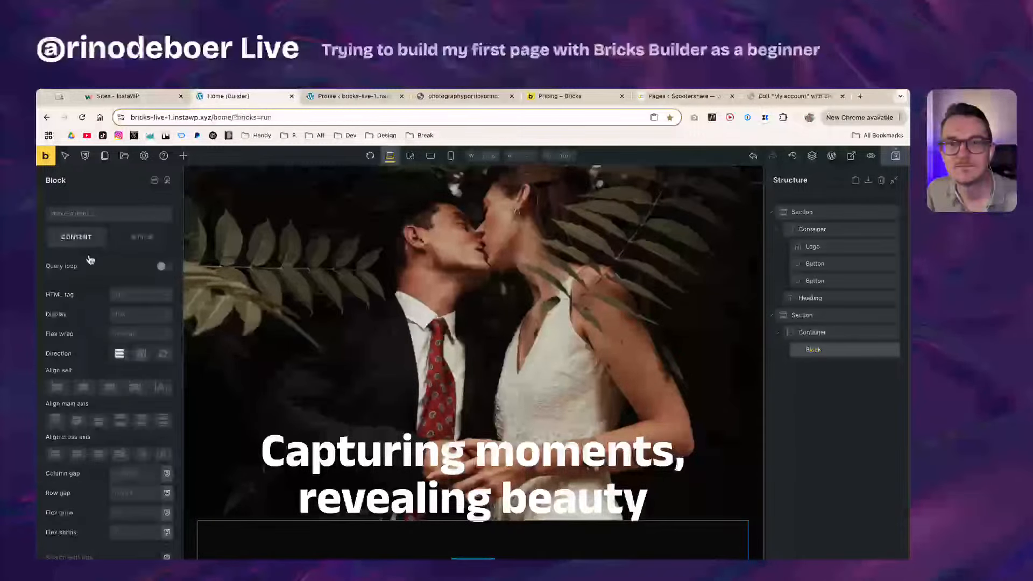
left_click(142, 336)
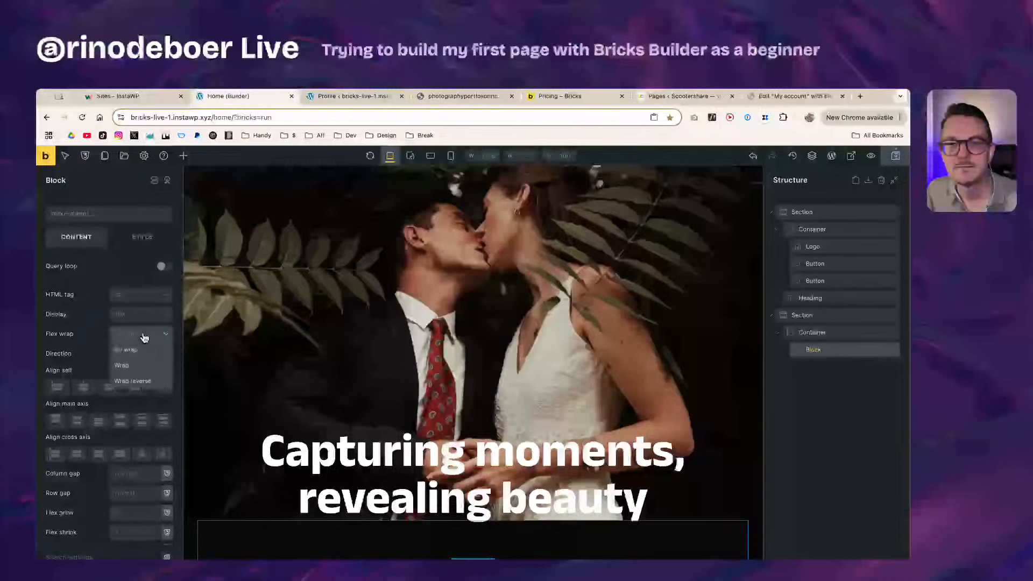
left_click(143, 334)
left_click(143, 320)
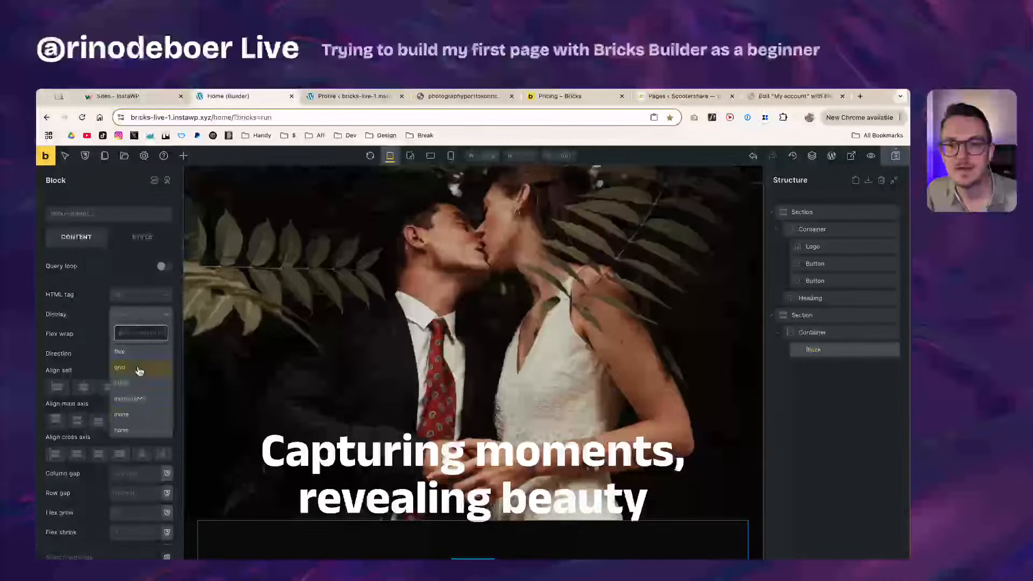
left_click(139, 370)
Step: Give the Block a 20px gap and 3 grid template columns
left_click(140, 333)
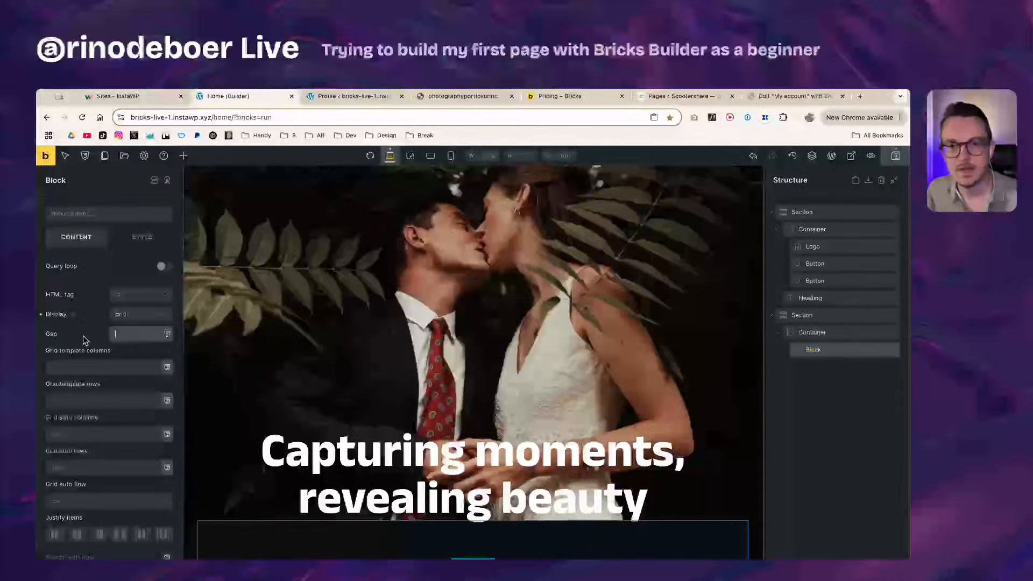
type("20")
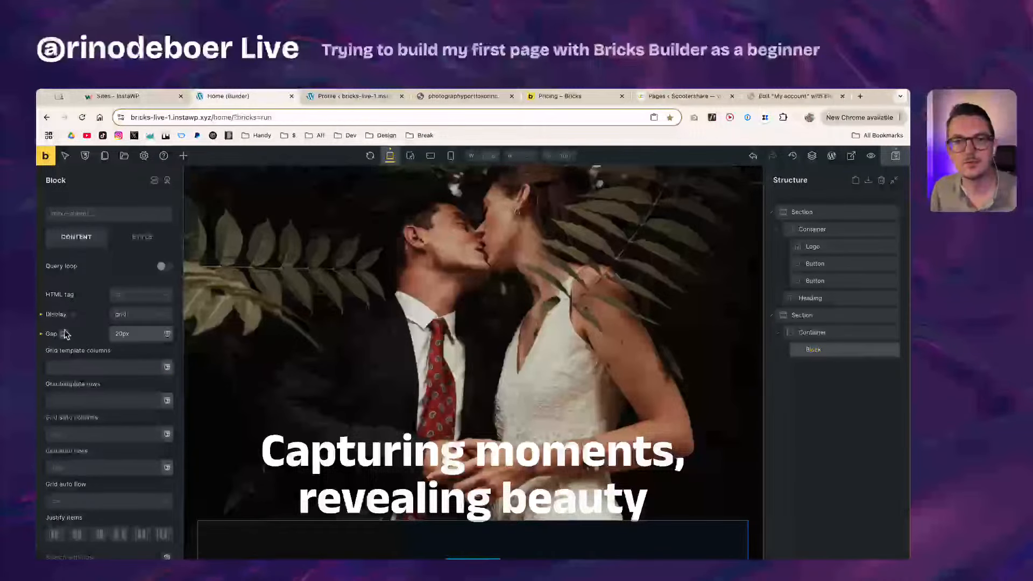
left_click(99, 334)
left_click(100, 367)
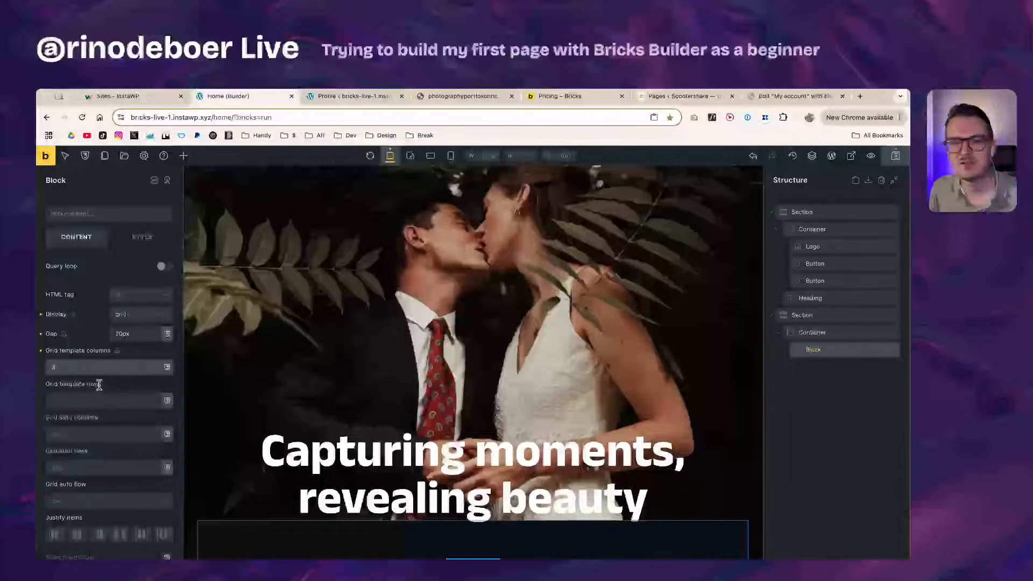
scroll(107, 389, "down", 3)
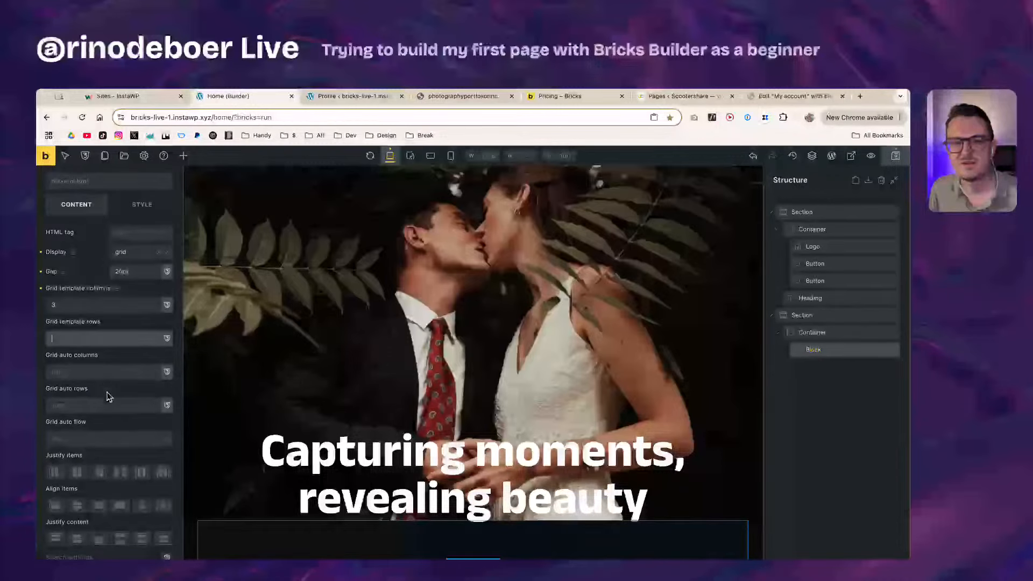
scroll(317, 530, "down", 1)
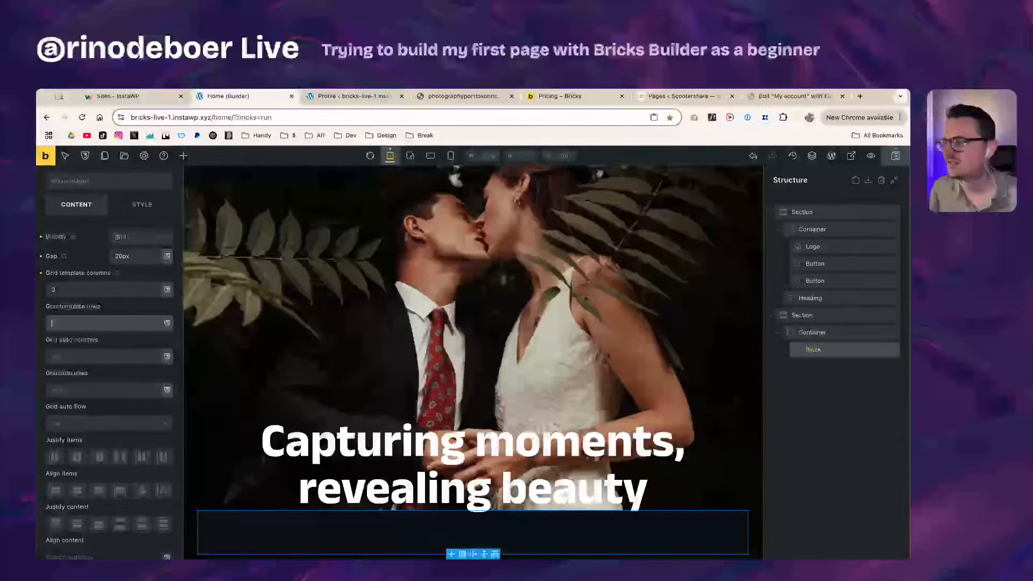
left_click(810, 351)
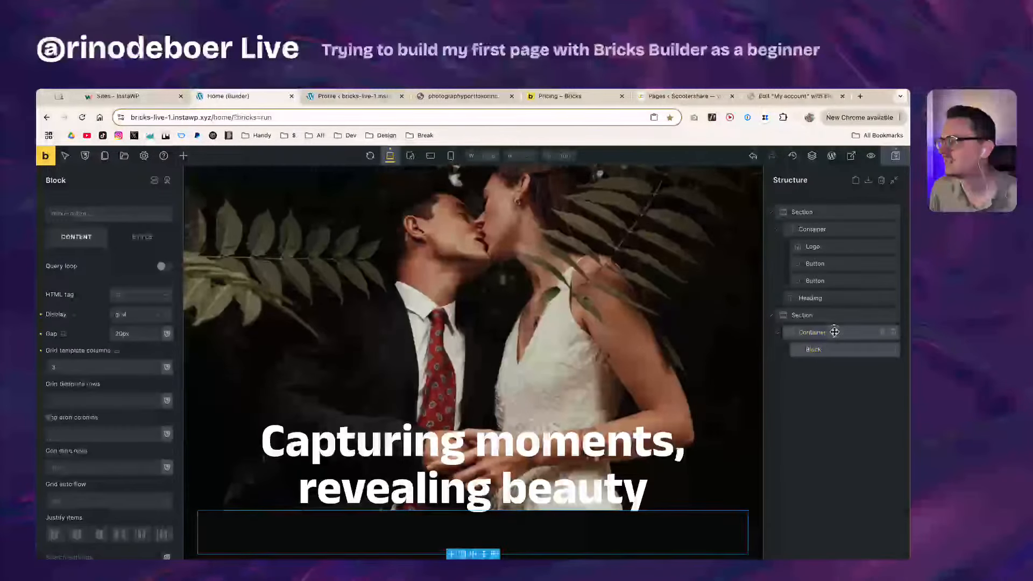
Step: Make the Container a grid with 3 template columns and delete the inner Block
left_click(835, 332)
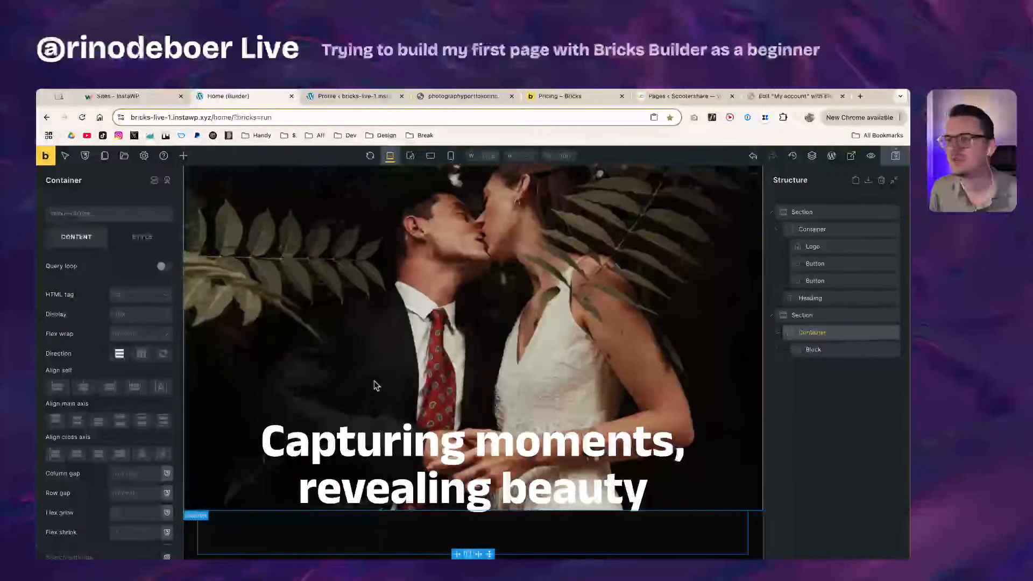
left_click(142, 316)
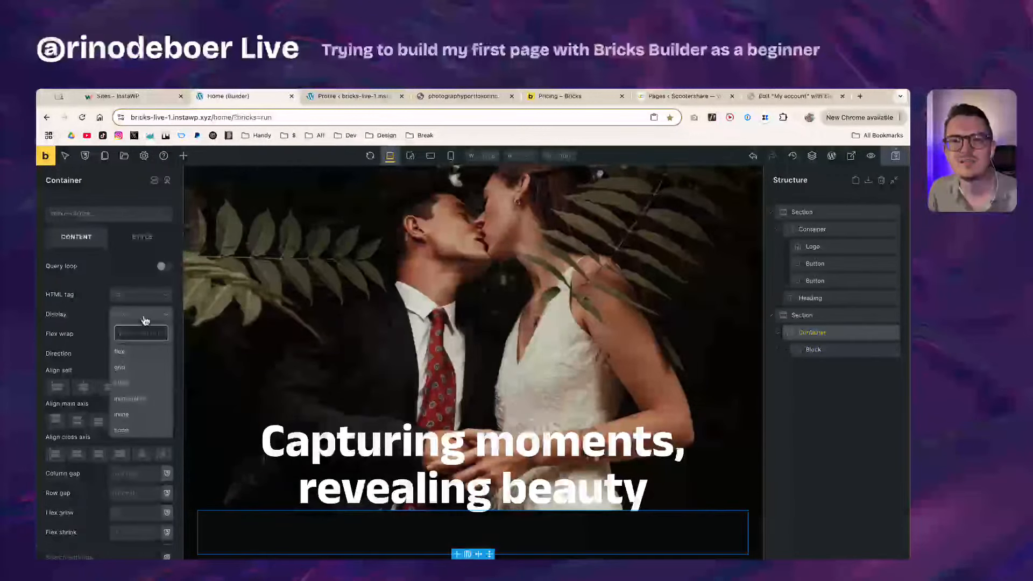
left_click(140, 371)
left_click(112, 367)
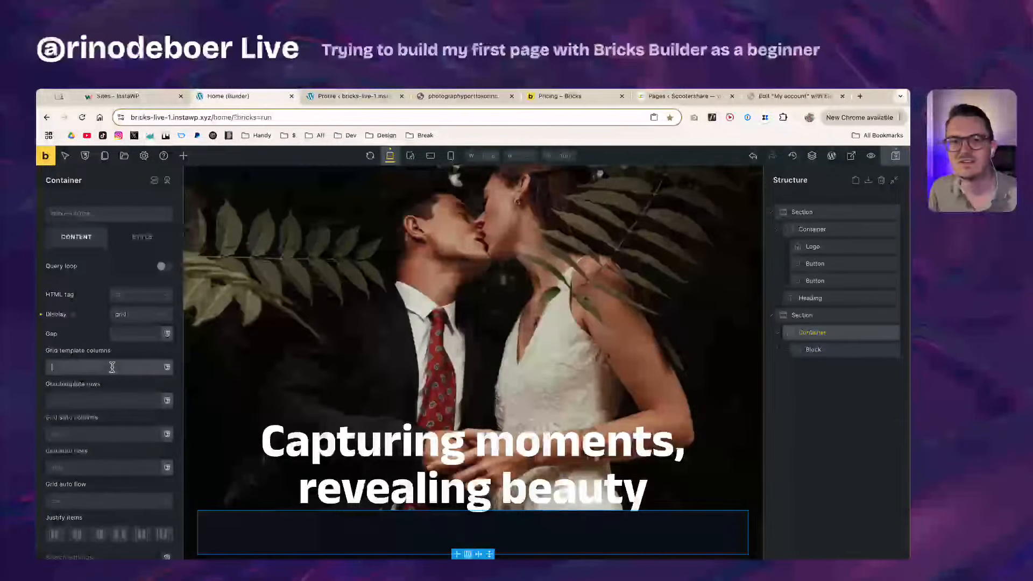
type("3")
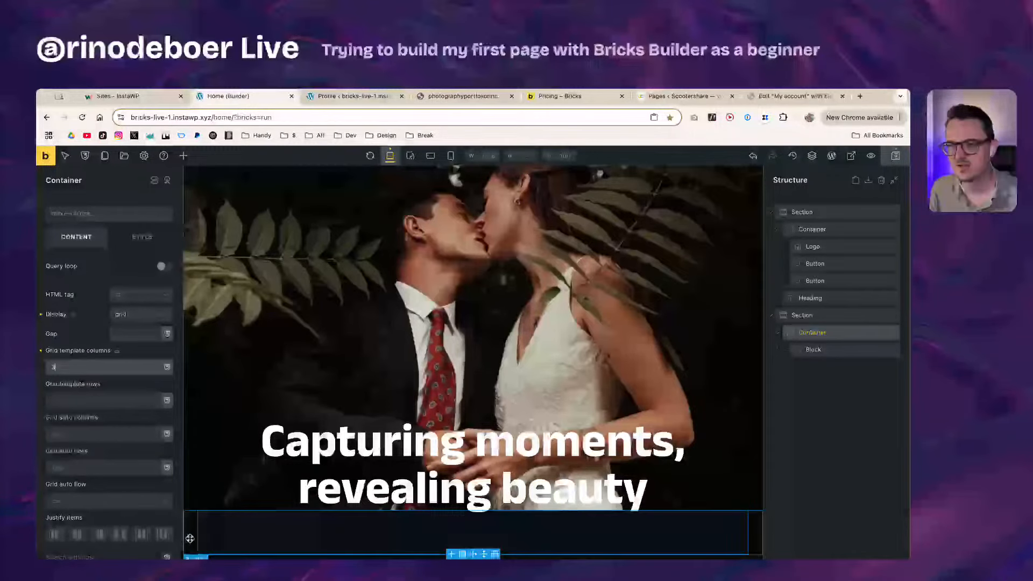
left_click(845, 351)
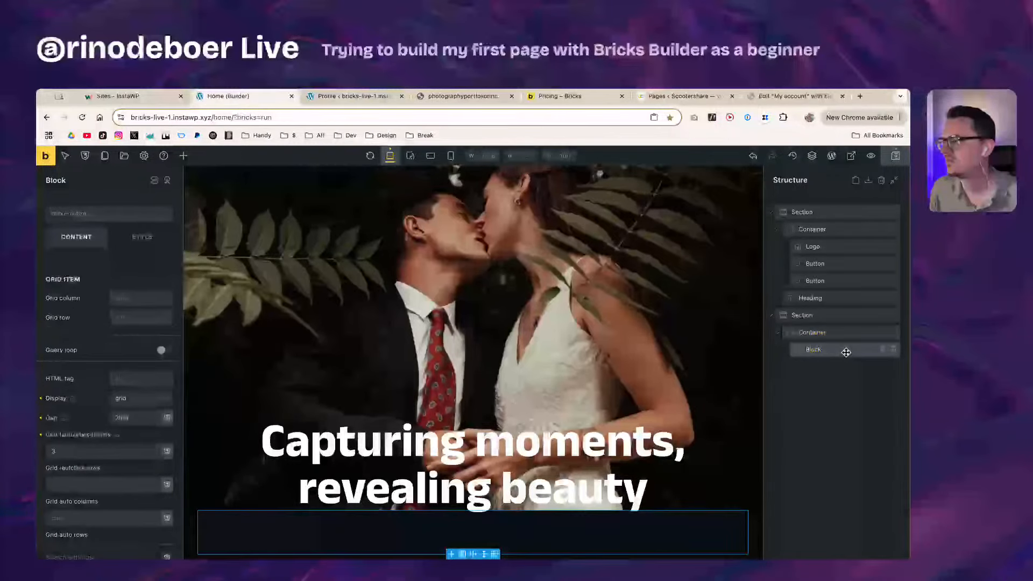
left_click(893, 349)
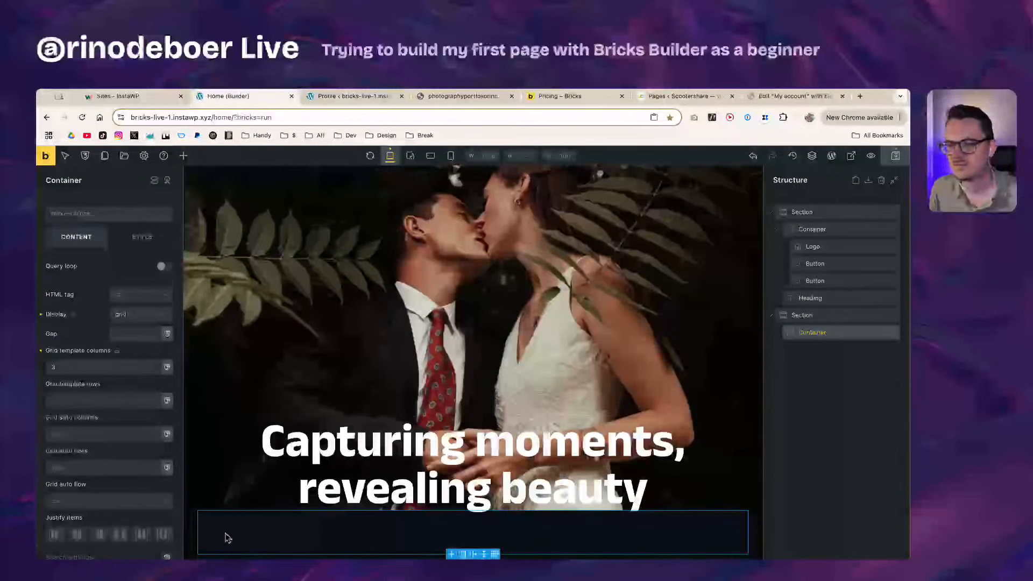
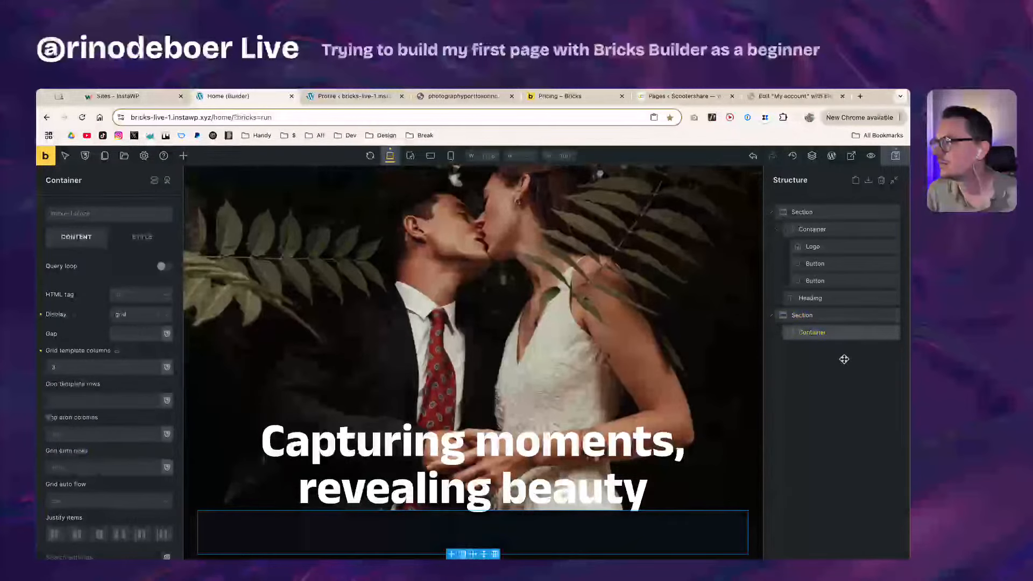
Step: Duplicate the grid Container, then delete the duplicate again
left_click(883, 333)
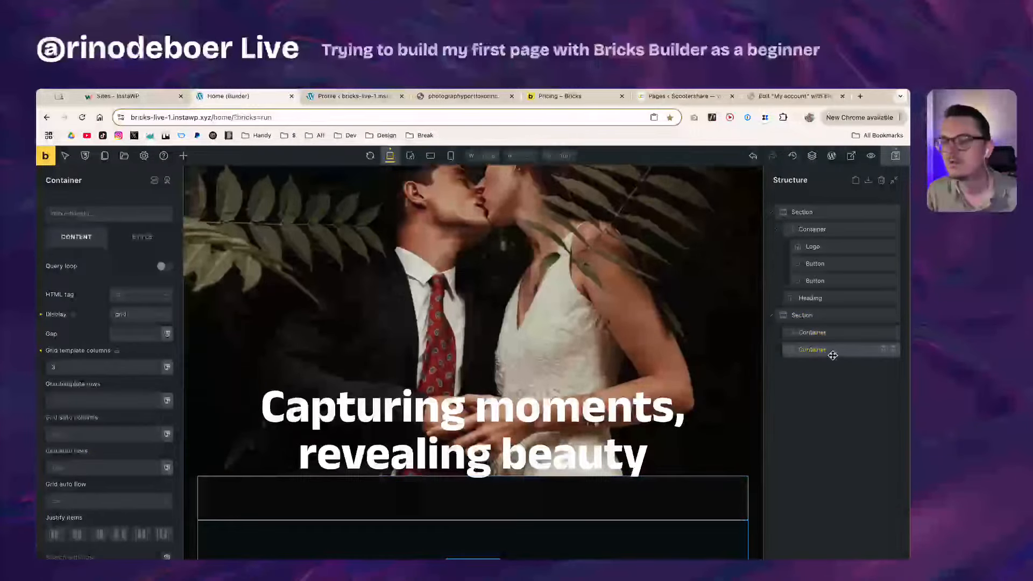
left_click(892, 350)
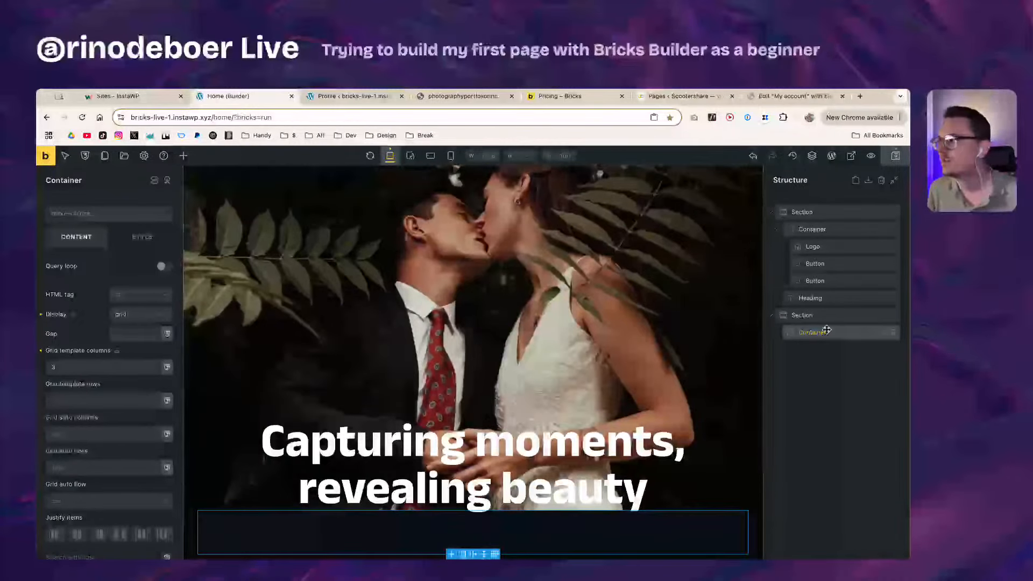
Step: Drag a Block into the grid Container and duplicate it twice for three blocks
left_click(183, 156)
left_click_drag(89, 328, 833, 348)
key("super+d")
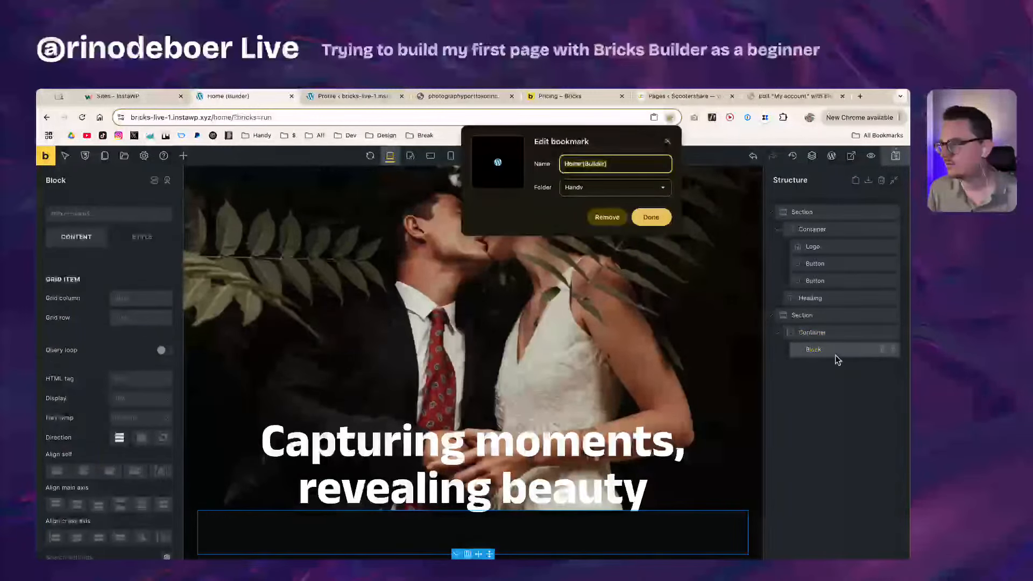
key("Escape")
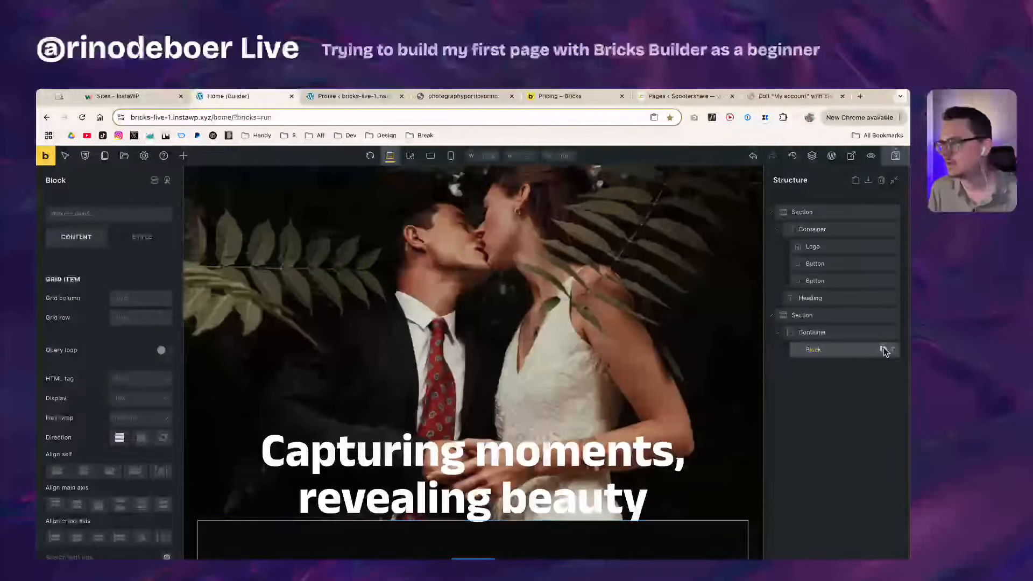
left_click(885, 349)
left_click(886, 349)
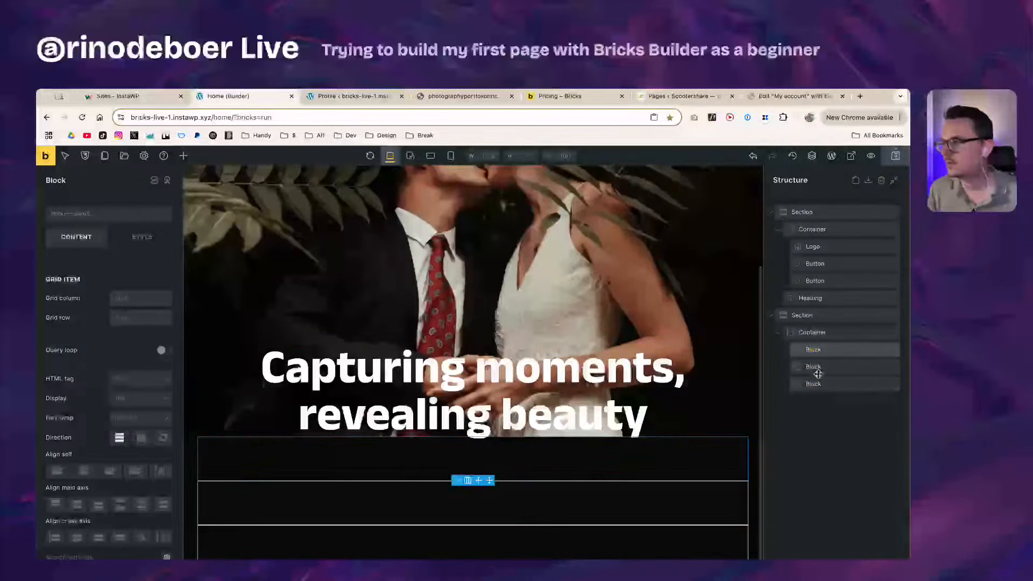
left_click(833, 334)
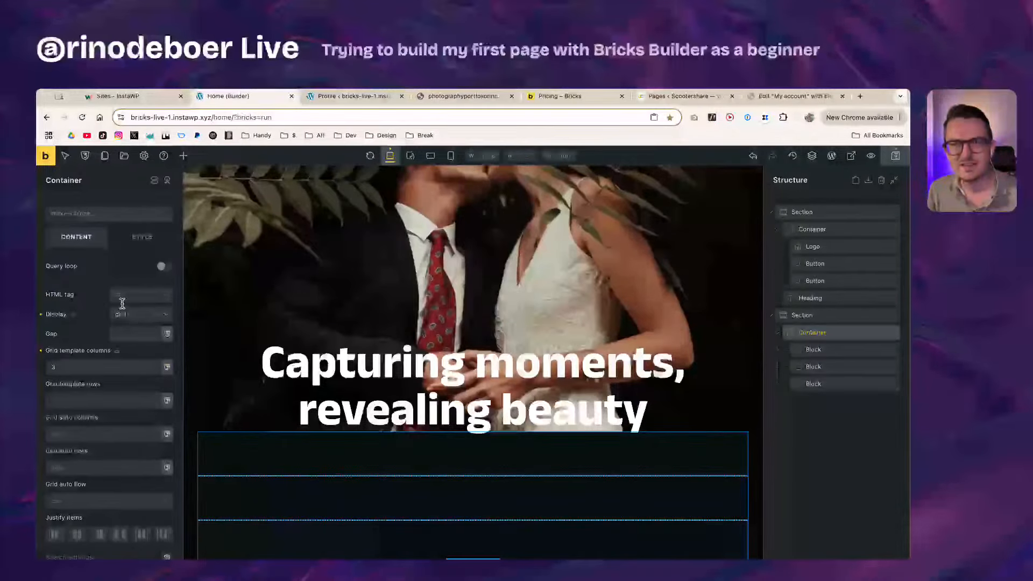
scroll(87, 424, "down", 2)
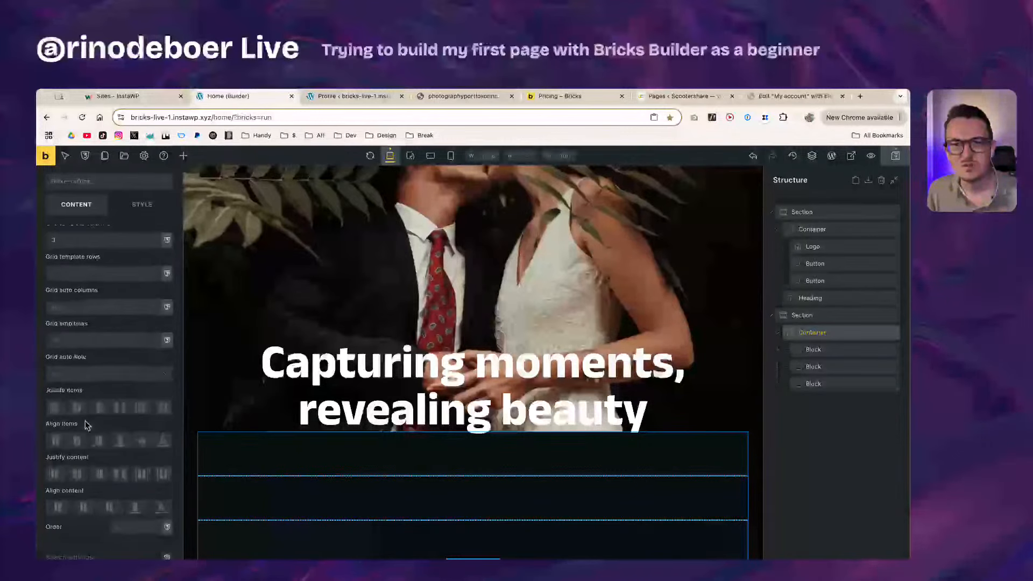
scroll(119, 443, "up", 2)
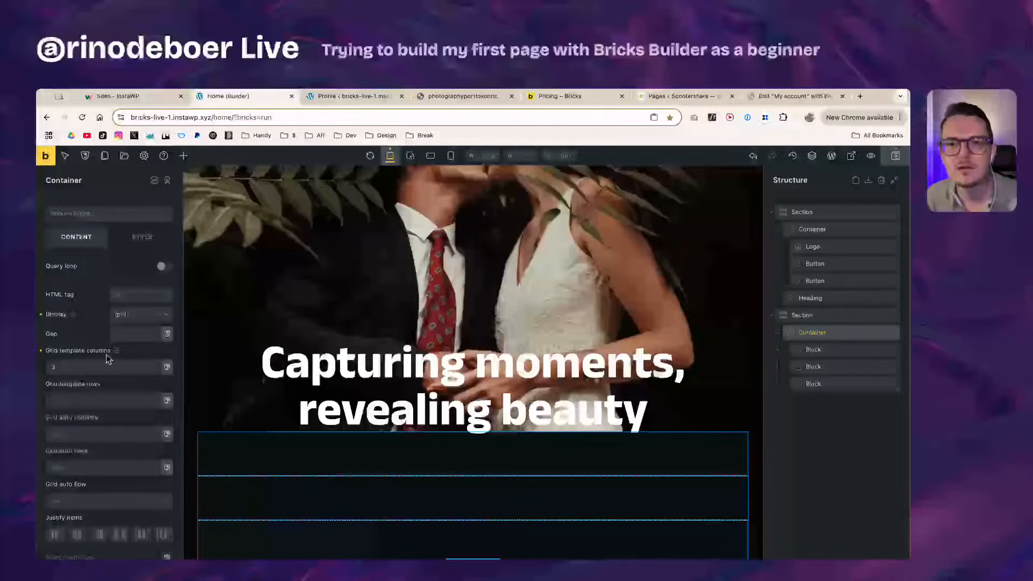
Step: Switch the Container to flex display with a horizontal row direction
left_click(139, 314)
left_click(130, 352)
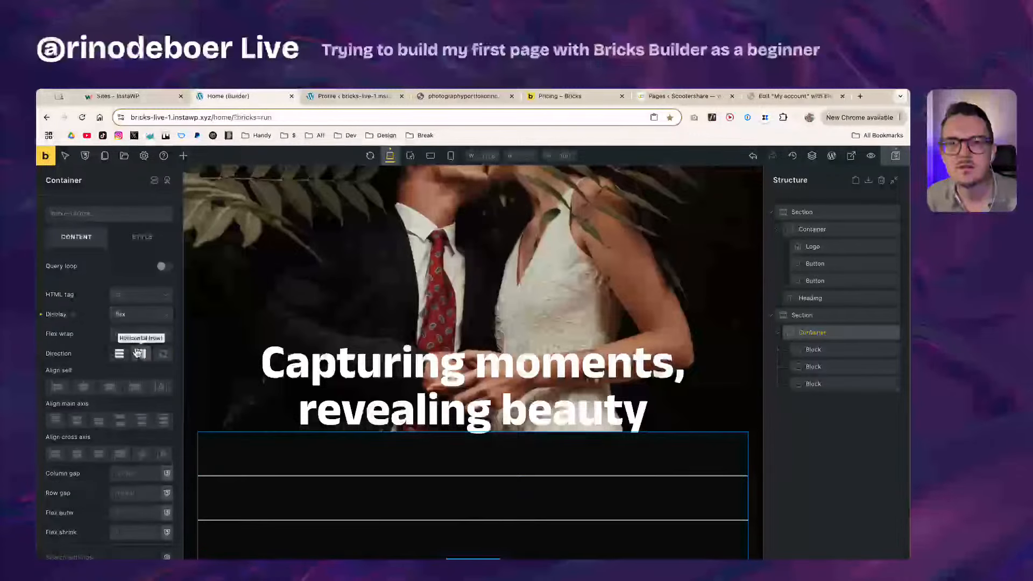
left_click(141, 353)
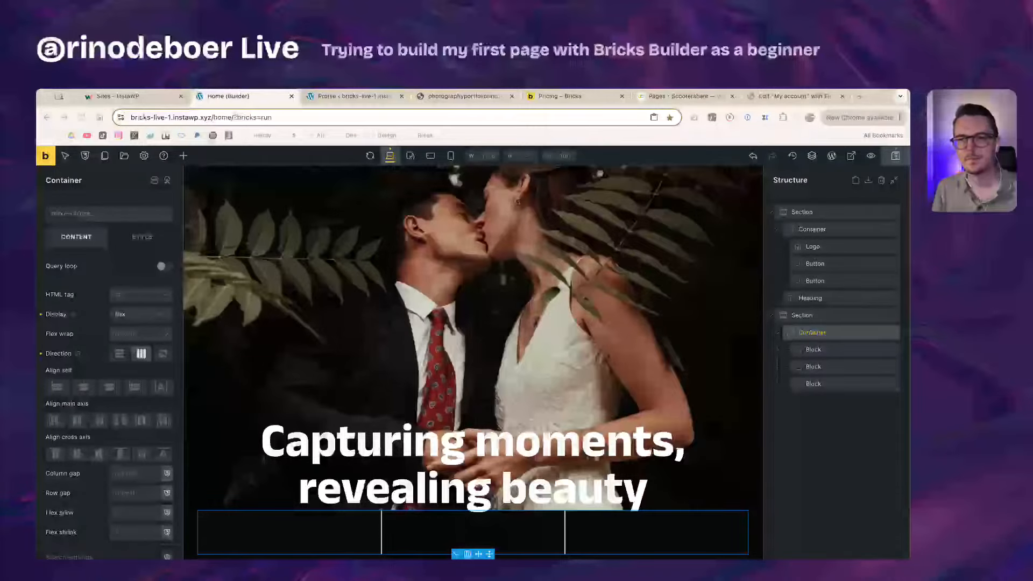
left_click(317, 529)
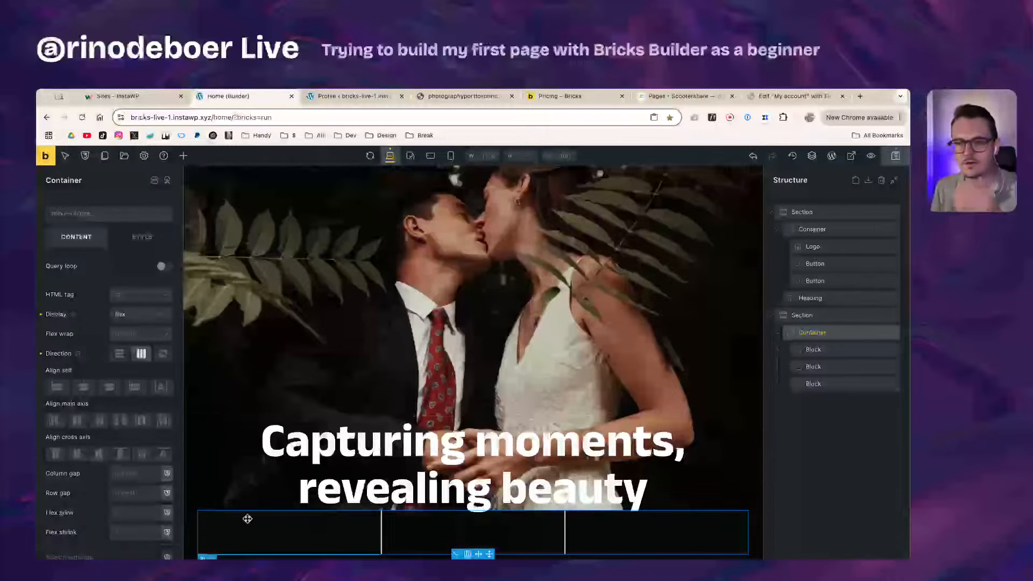
left_click(833, 355)
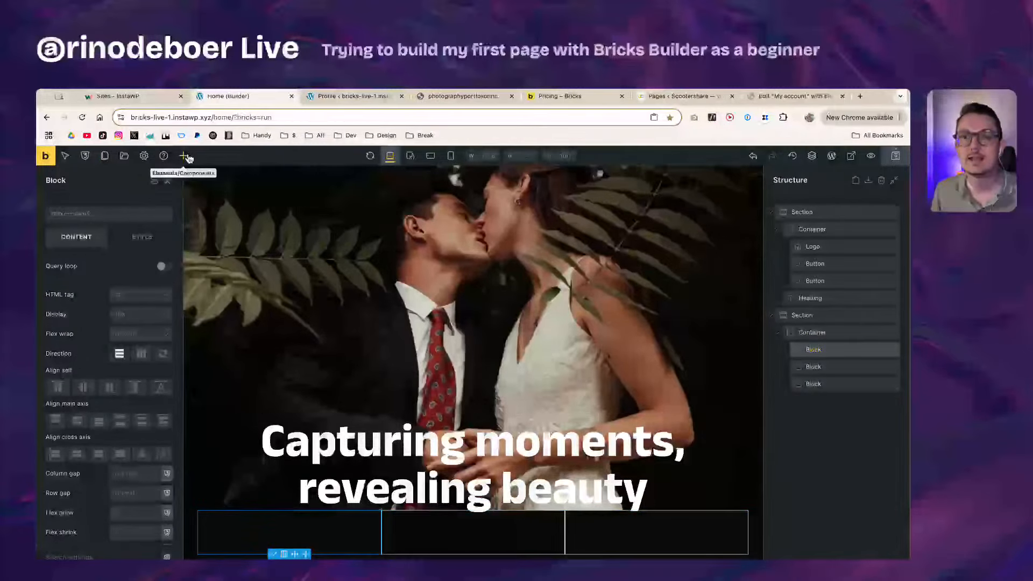
Step: Add a Heading element inside the first Block
left_click(183, 156)
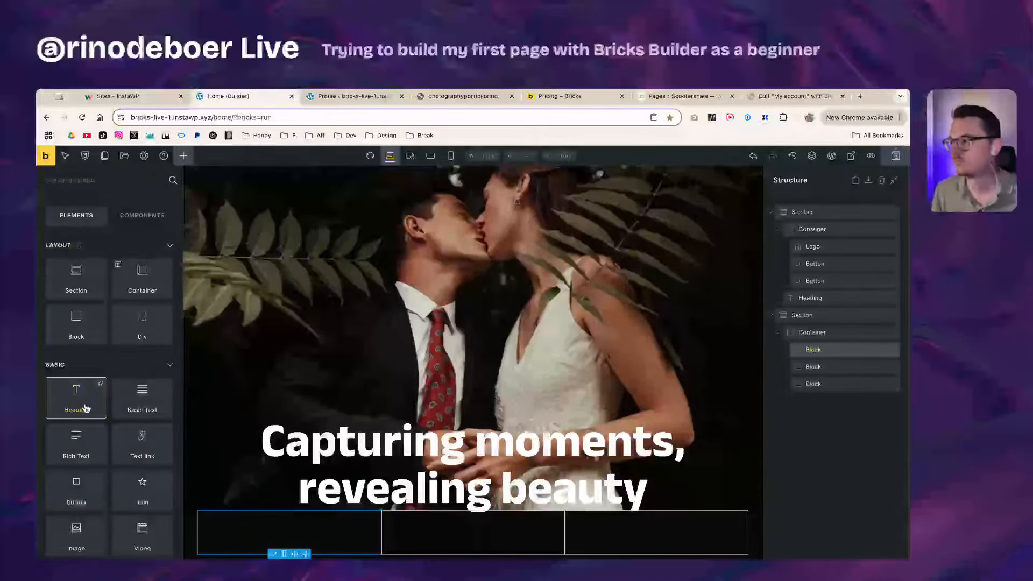
left_click_drag(85, 405, 835, 357)
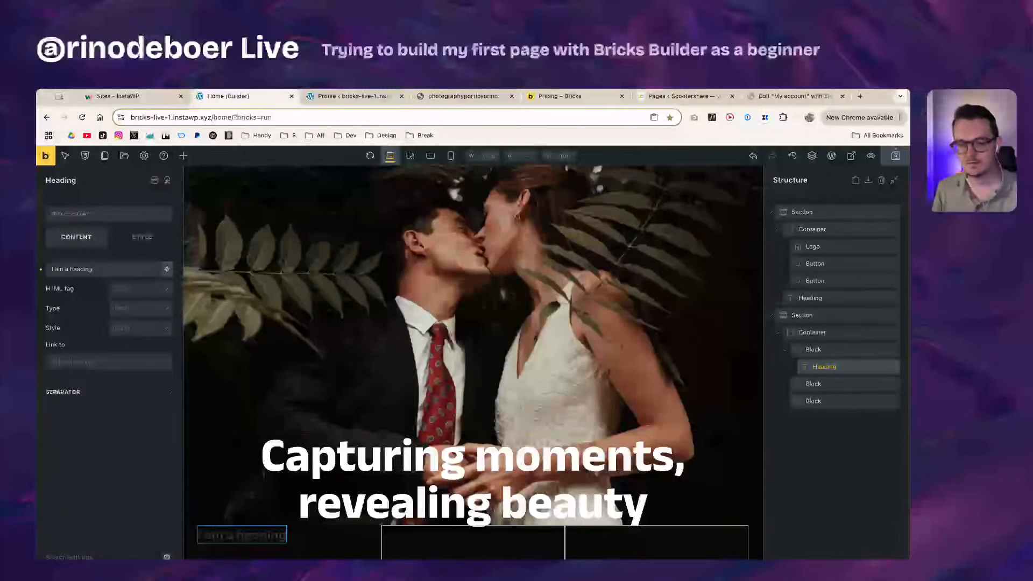
key("super+Tab")
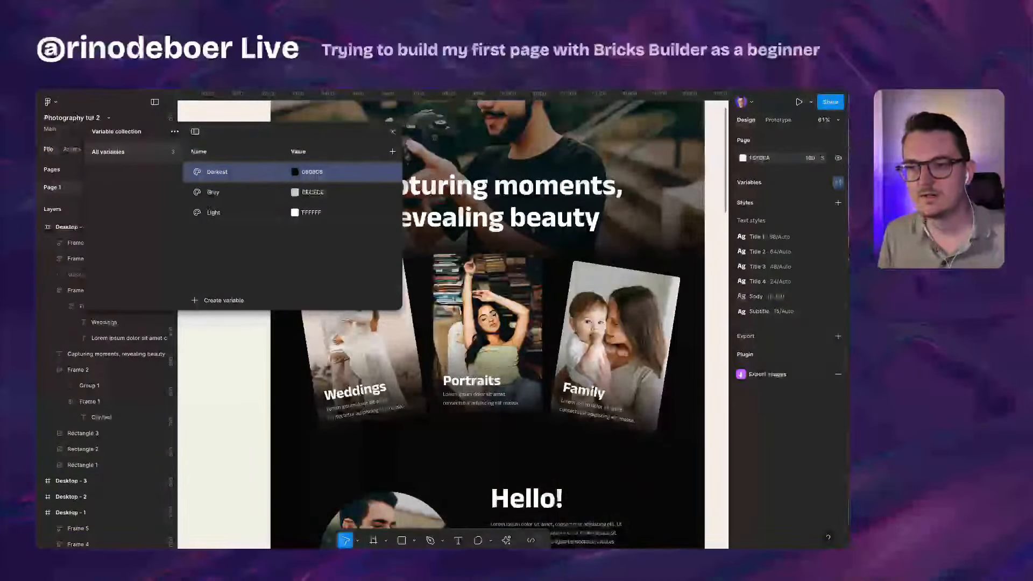
left_click(375, 416)
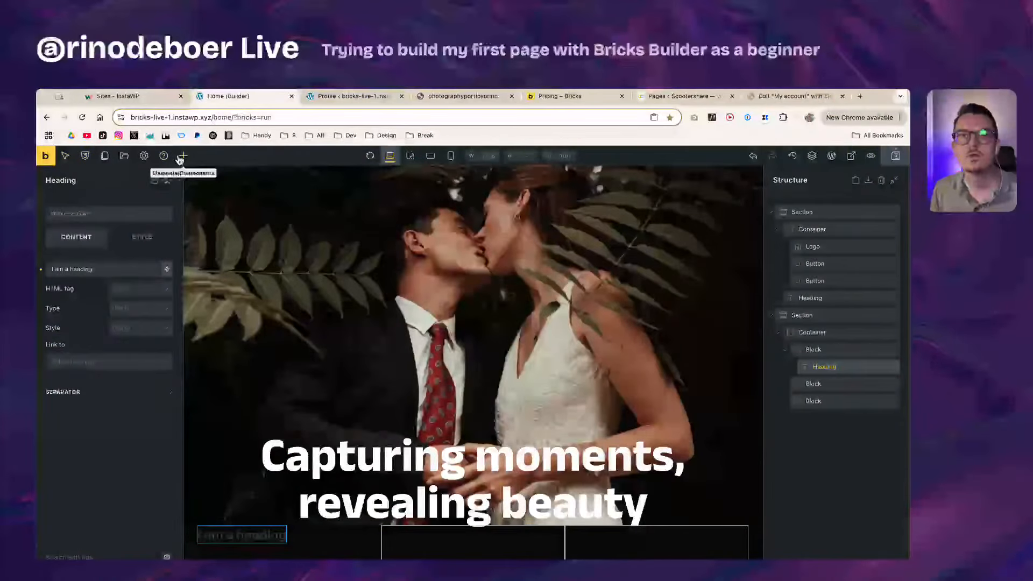
Step: Add a Basic Text element and move it into the first Block below the Heading
left_click(183, 156)
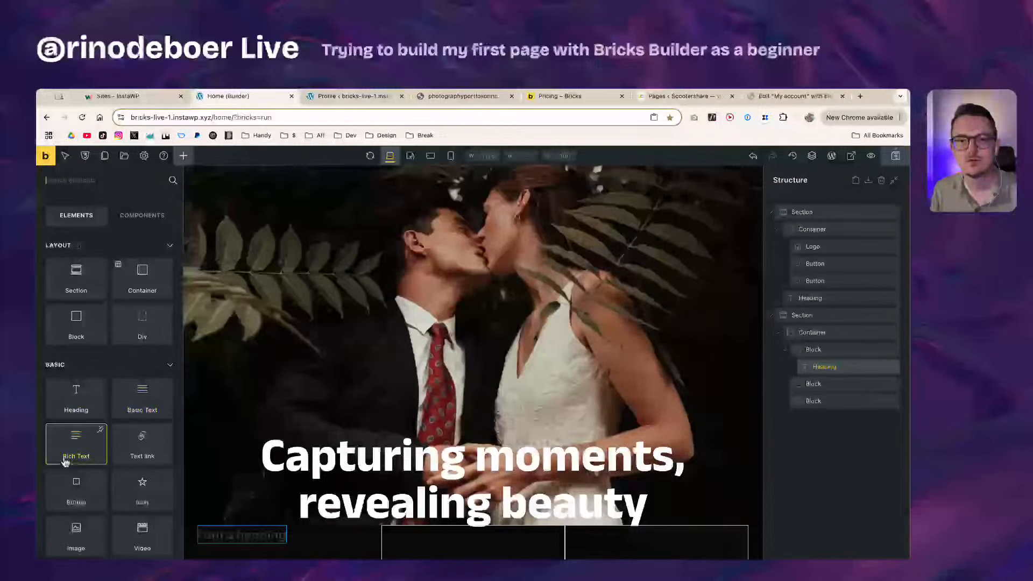
left_click(144, 407)
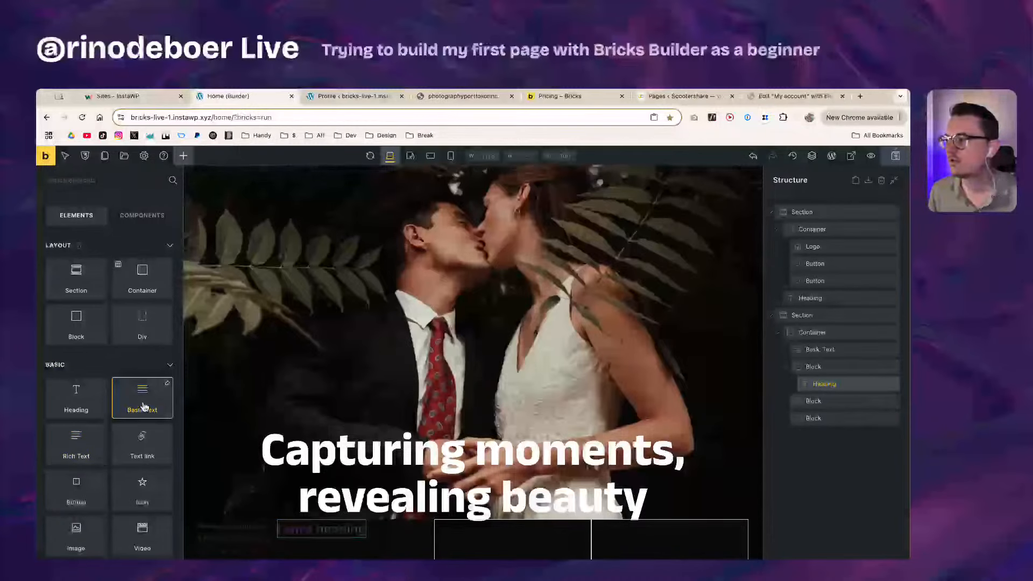
left_click(825, 350)
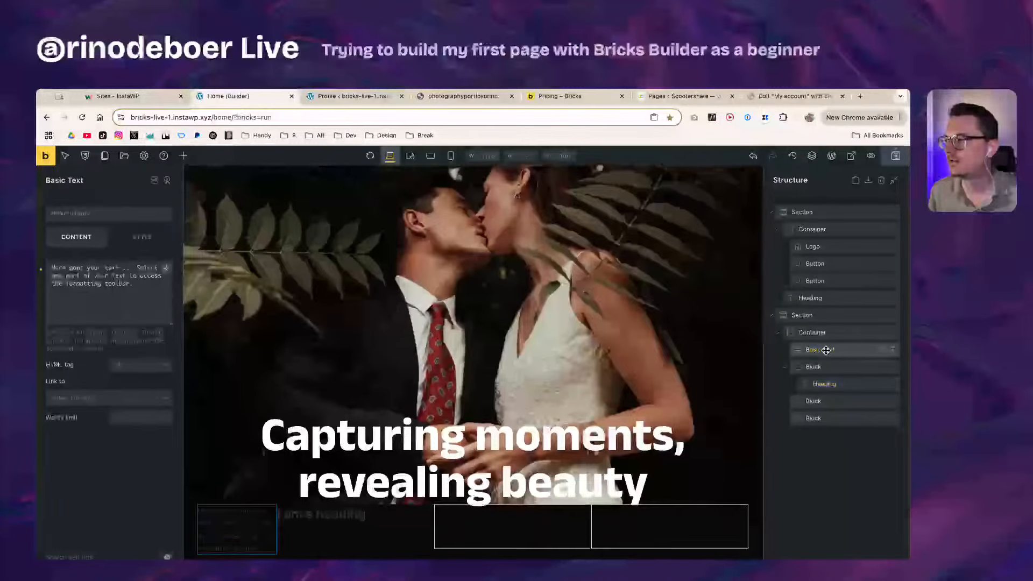
left_click_drag(826, 350, 837, 392)
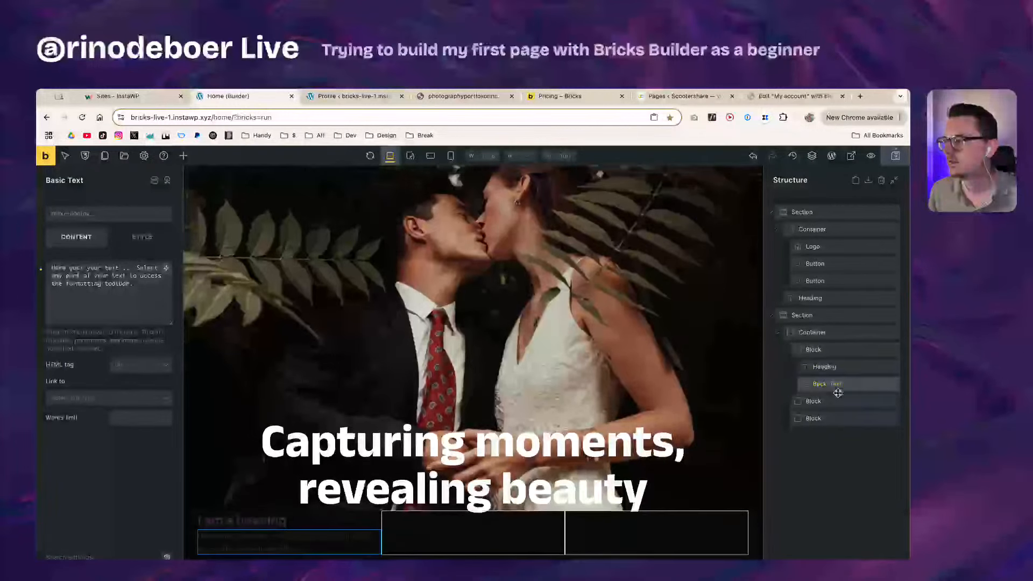
left_click(837, 371)
left_click(837, 384)
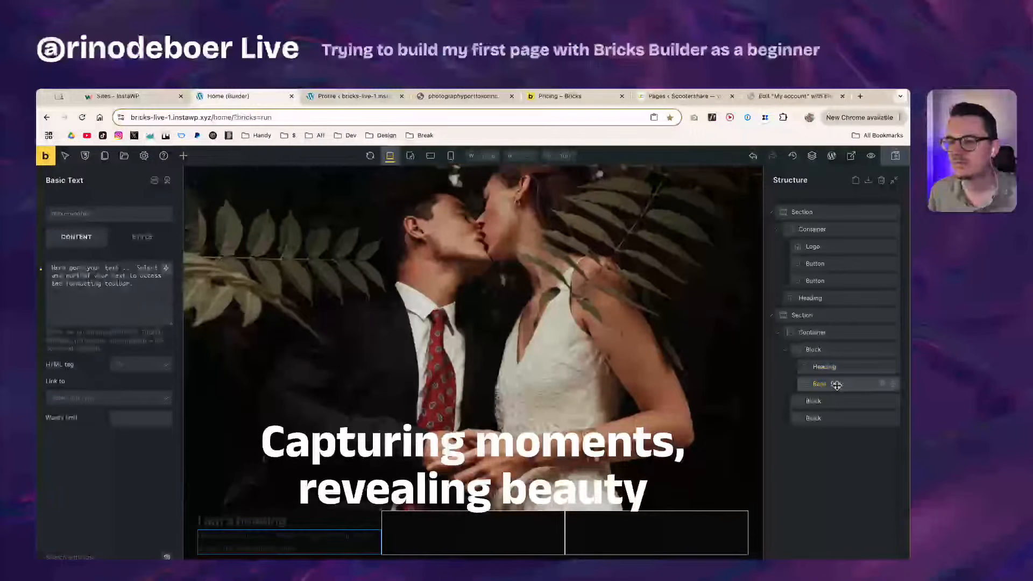
left_click(846, 366)
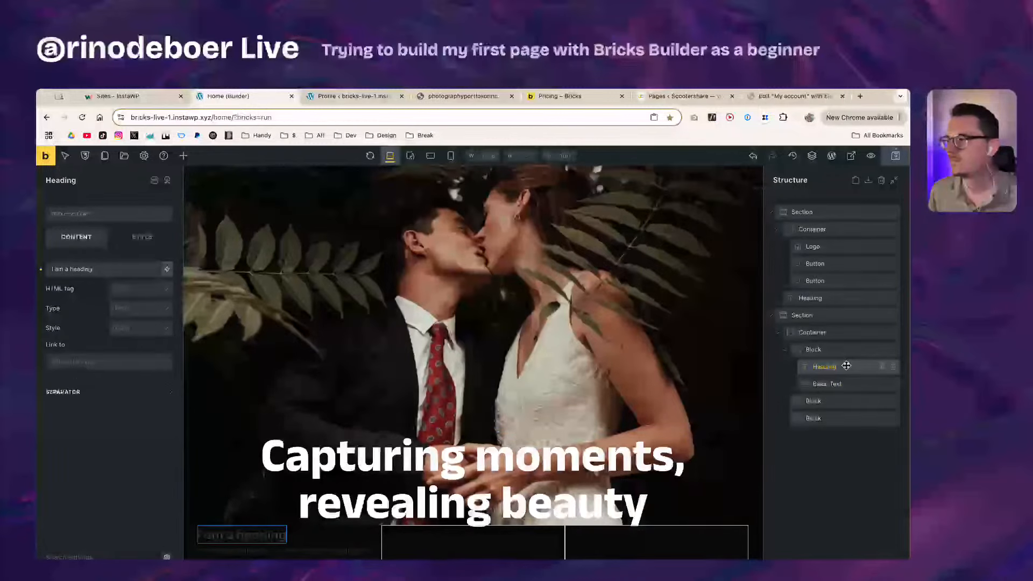
left_click(77, 214)
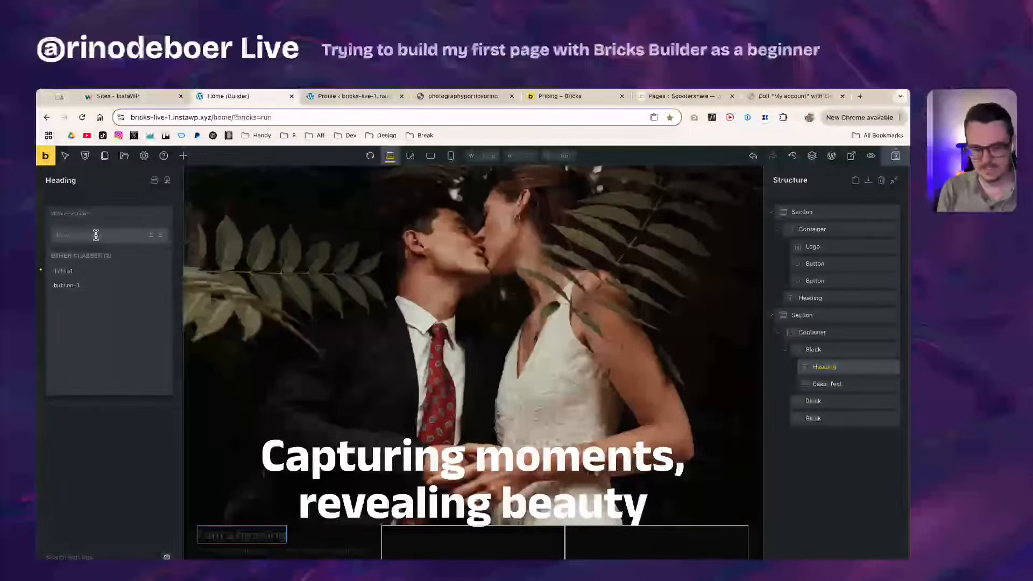
Step: Create a new Title class on the card heading
type("f")
key("BackSpace")
type("Title3")
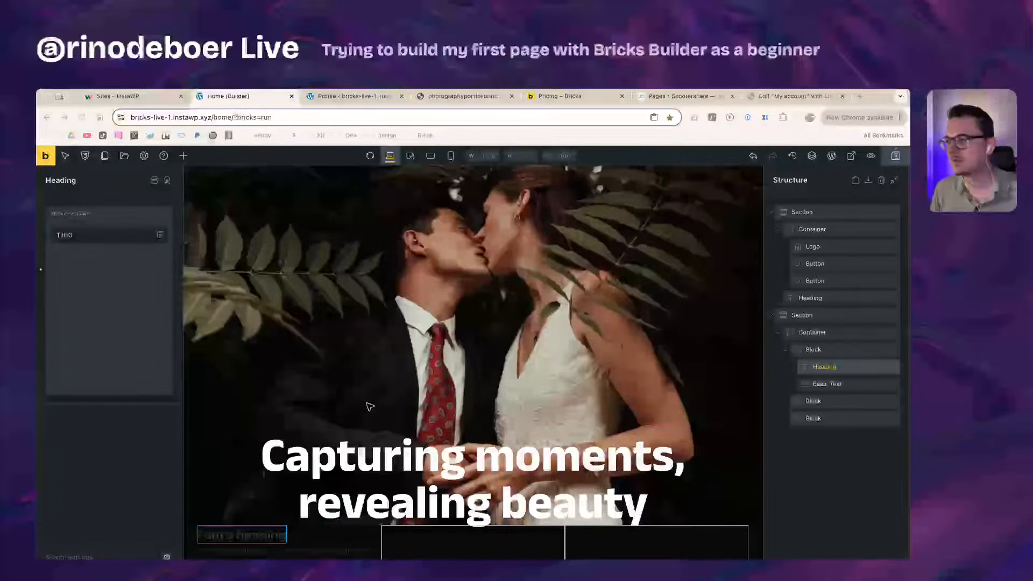
left_click(137, 330)
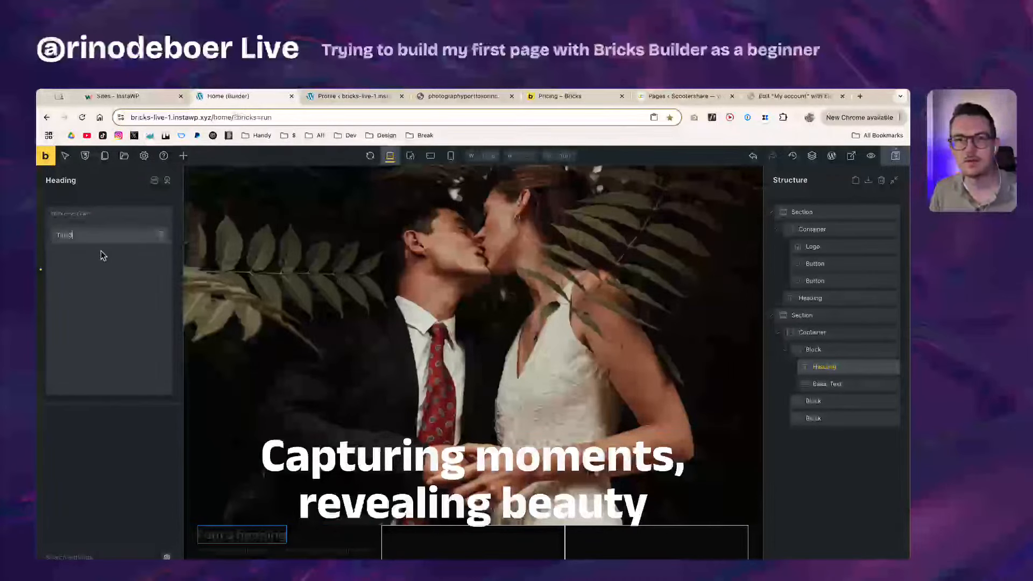
key("Return")
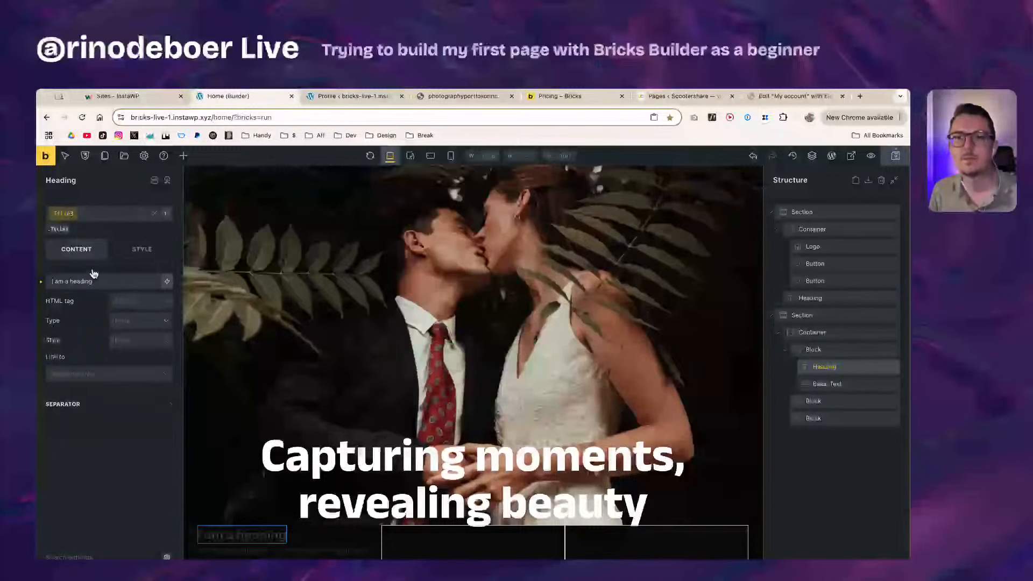
Step: Set the heading's typography colour to pure white
left_click(141, 249)
left_click(118, 295)
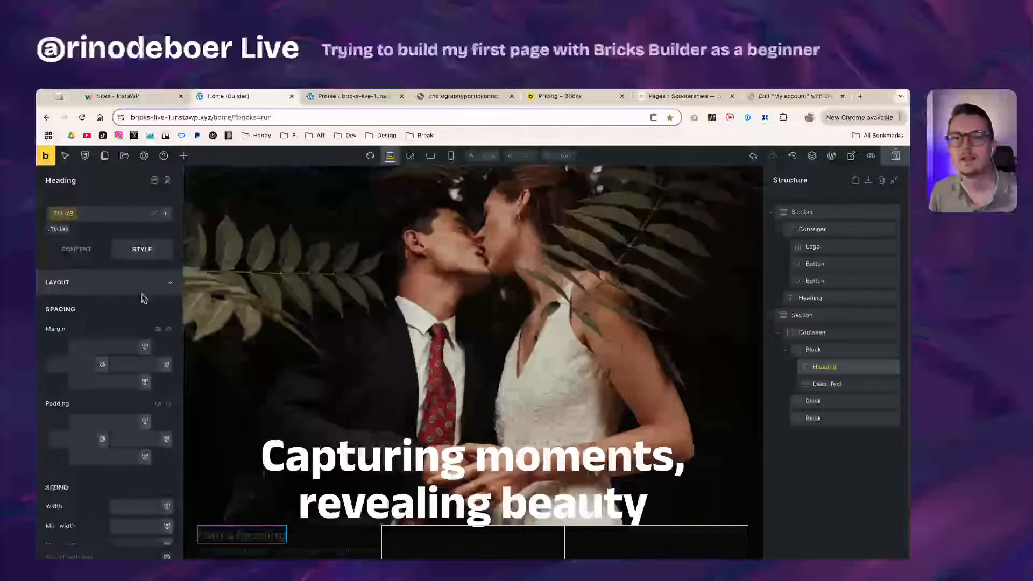
left_click(141, 284)
left_click(110, 307)
left_click(166, 330)
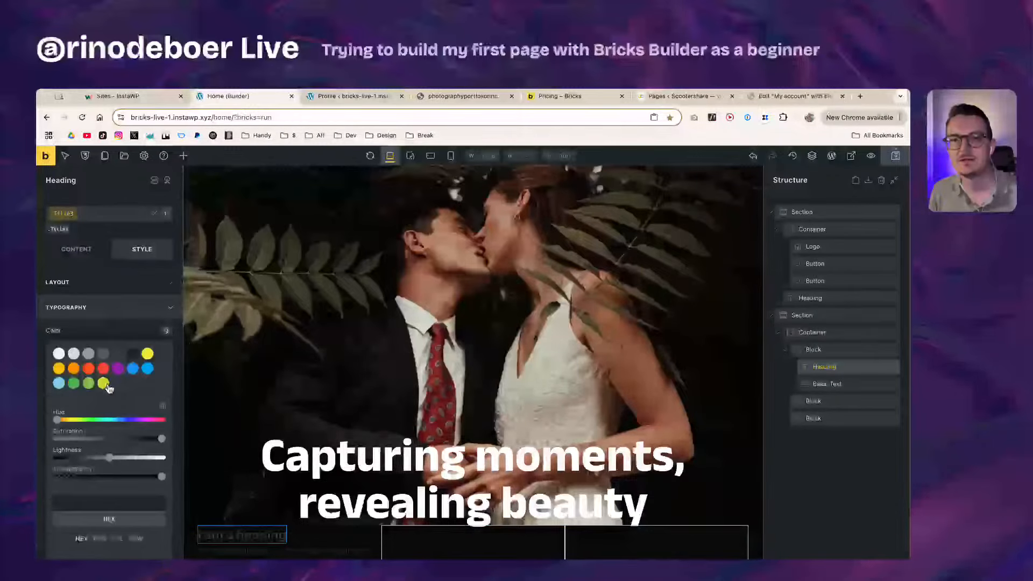
left_click(59, 353)
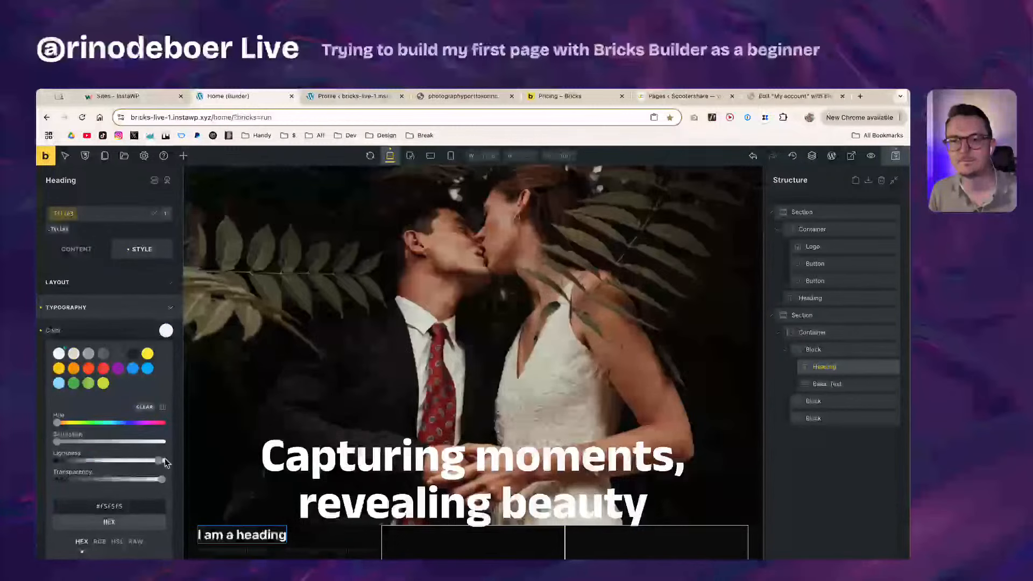
left_click(165, 461)
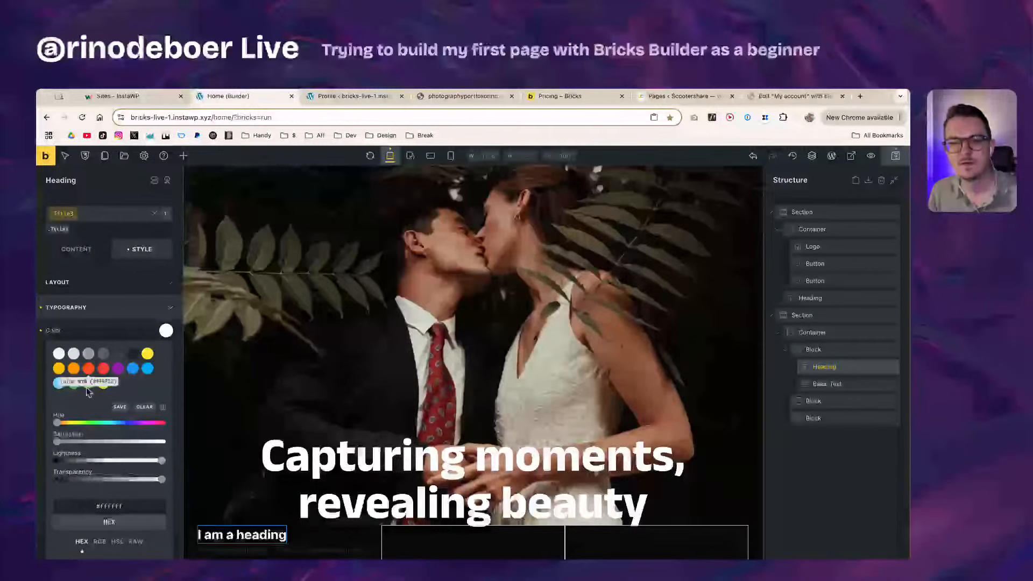
scroll(142, 505, "down", 3)
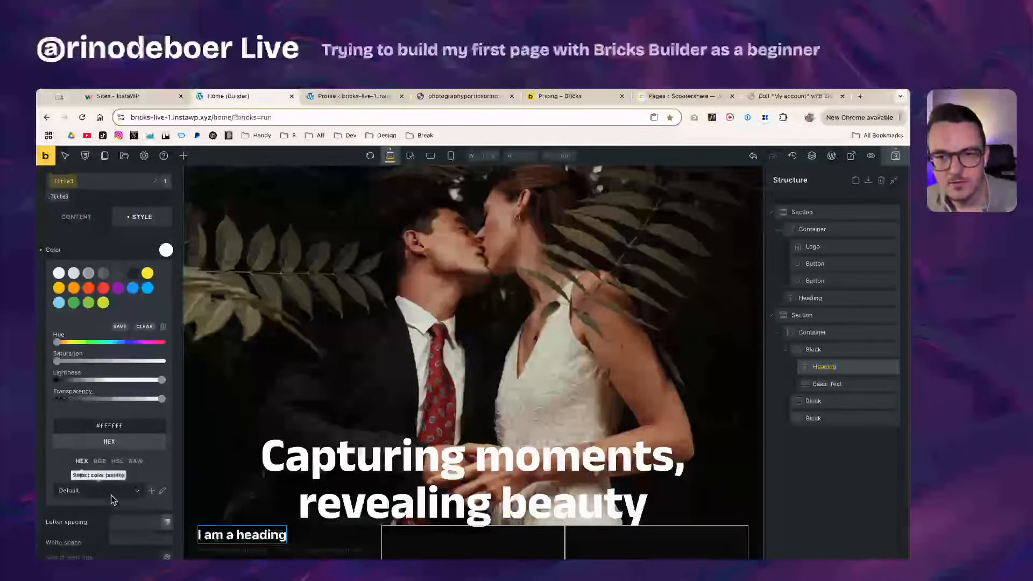
scroll(111, 495, "up", 3)
left_click(120, 329)
scroll(125, 362, "down", 1)
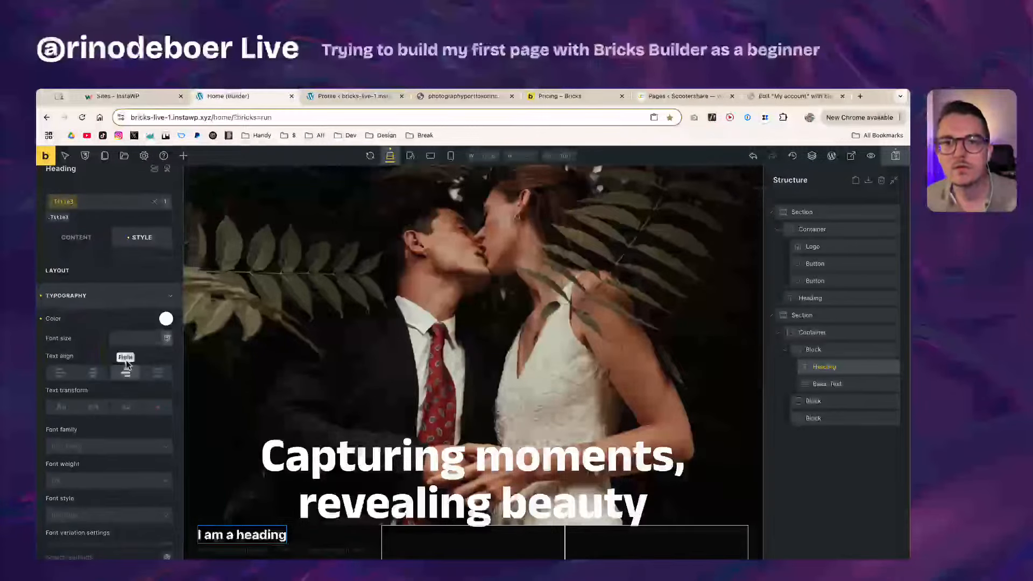
Step: Set the heading font size to 4.8rem and its font family to Anek Latin
key("super+Tab")
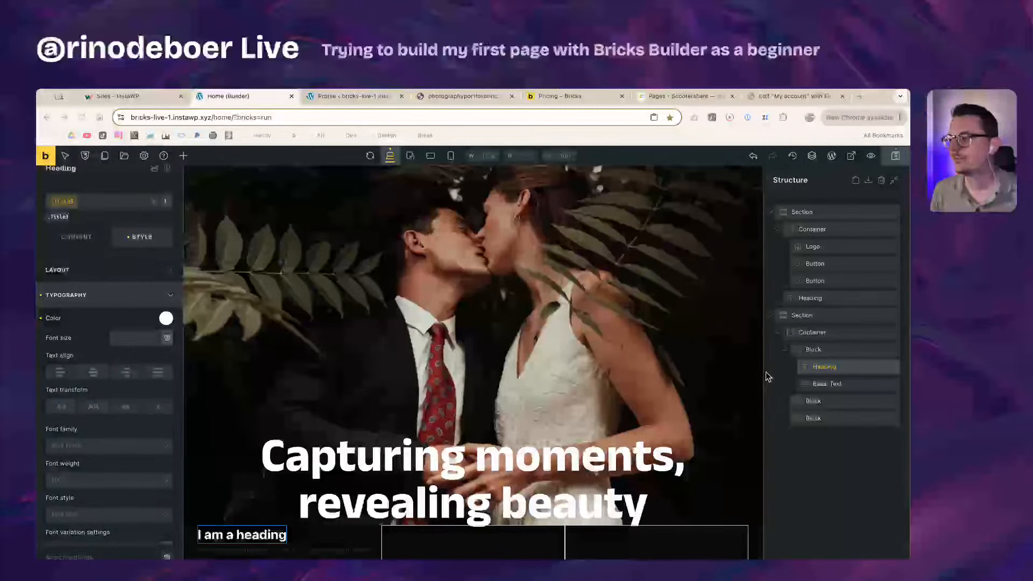
key("super+Tab")
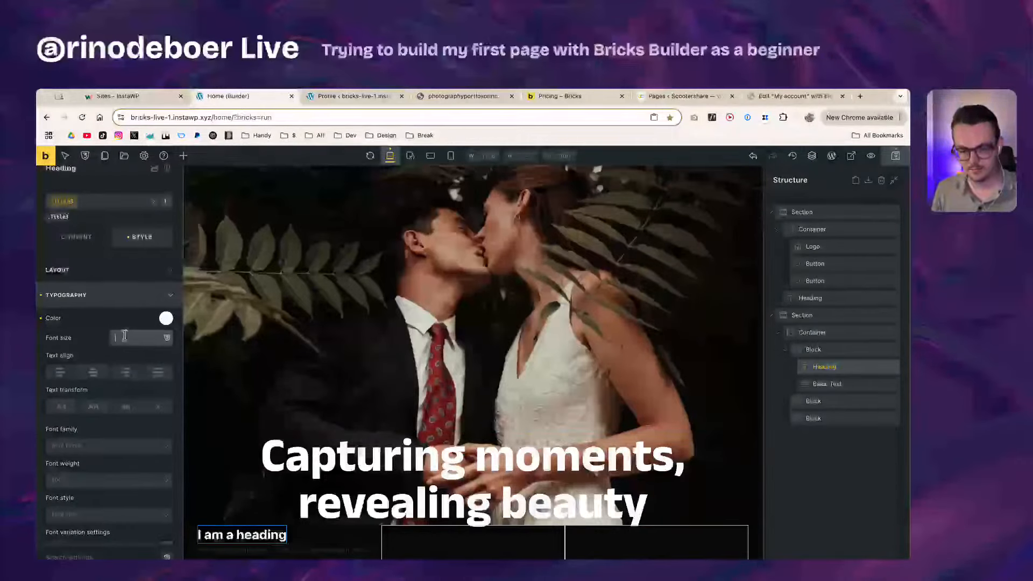
type("4.8rem")
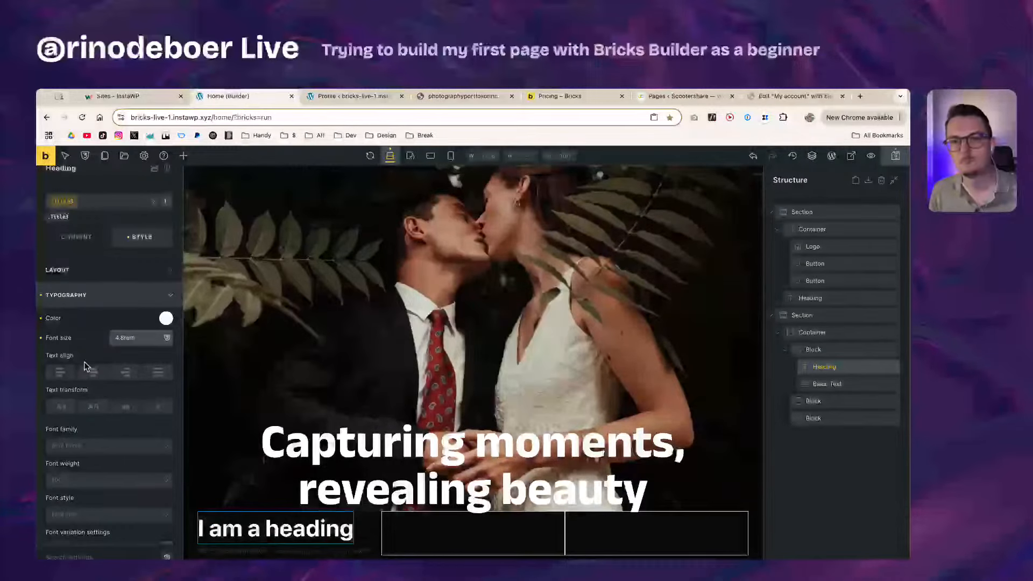
left_click(92, 344)
scroll(92, 347, "down", 1)
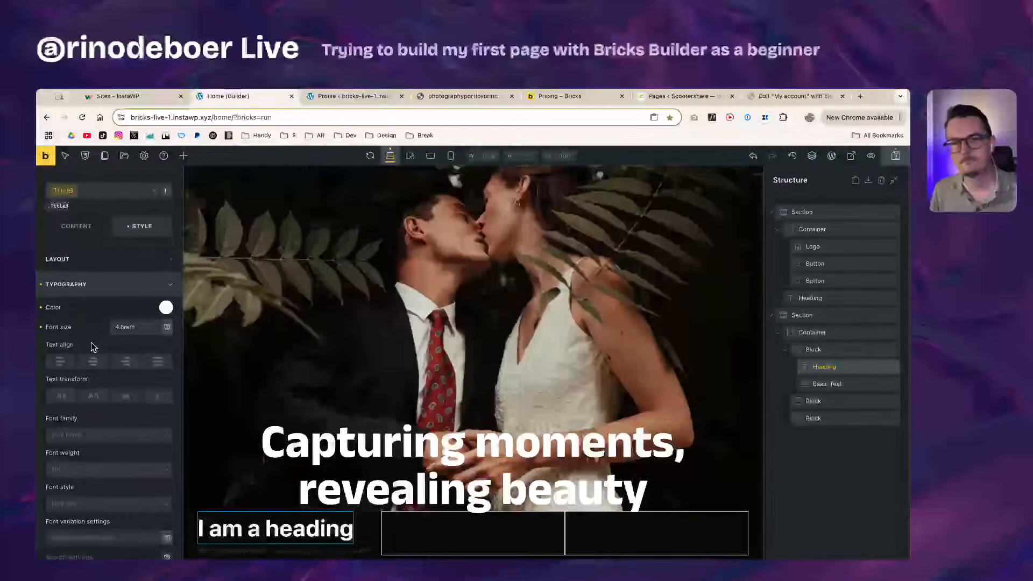
scroll(107, 418, "down", 3)
left_click(94, 342)
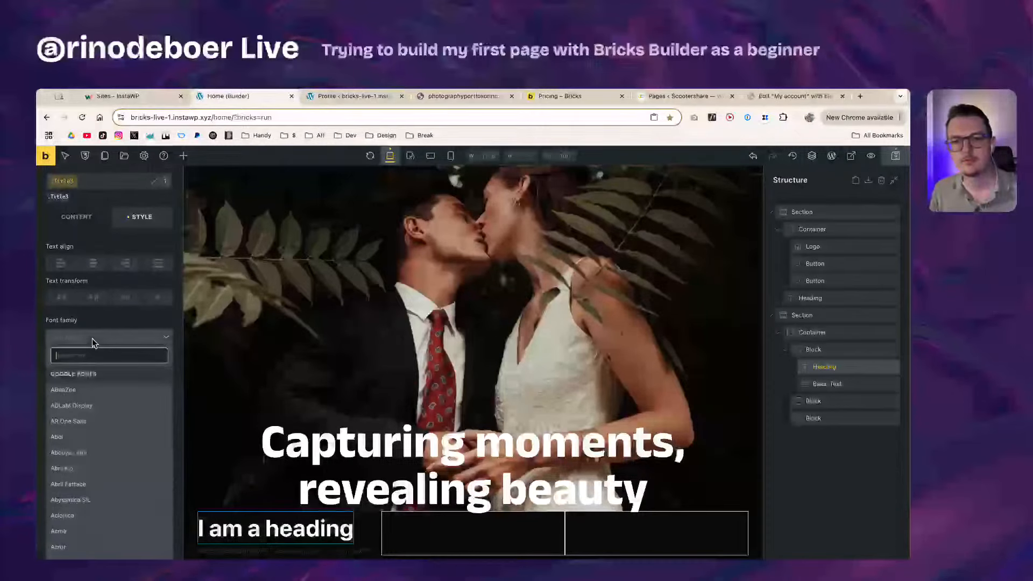
type("anek l")
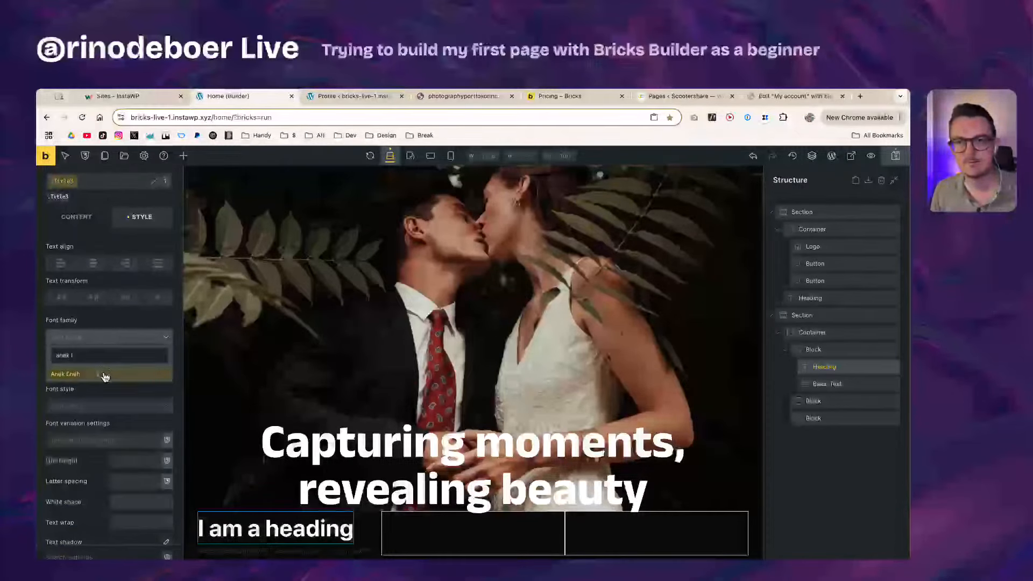
left_click(105, 375)
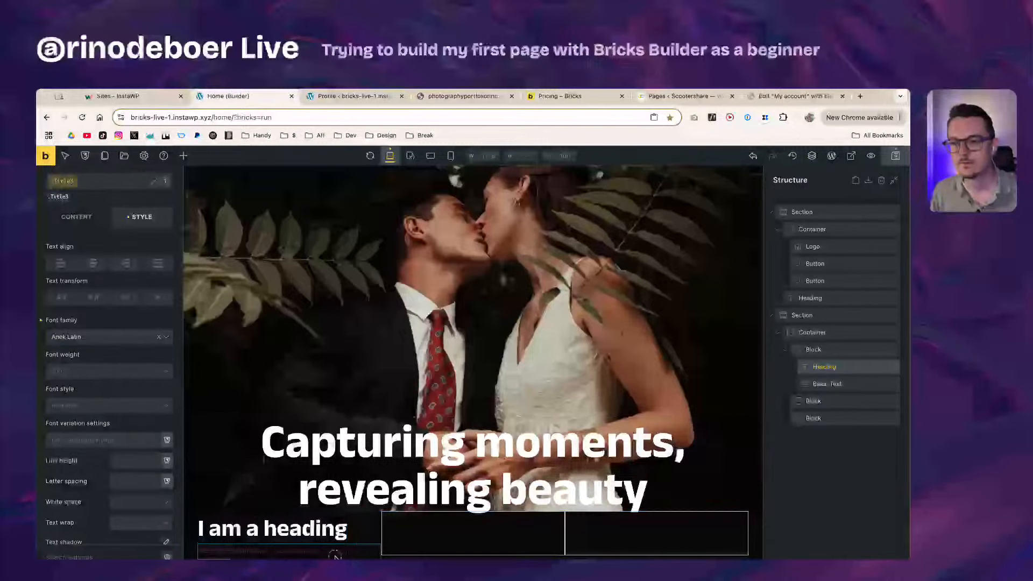
left_click(215, 552)
Step: Create and apply a body-text class to the Basic Text element
left_click(282, 521)
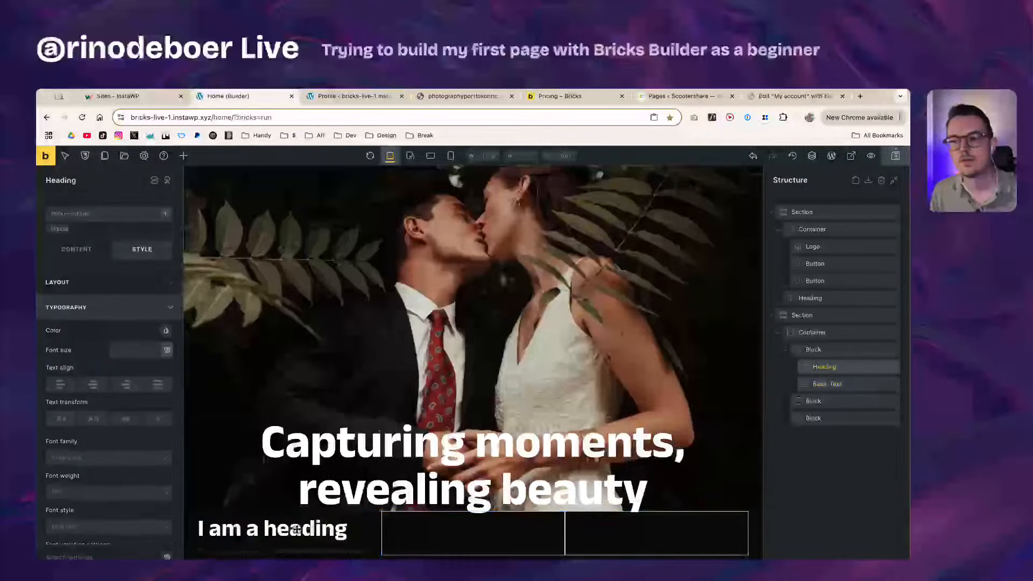
left_click(301, 553)
left_click(85, 216)
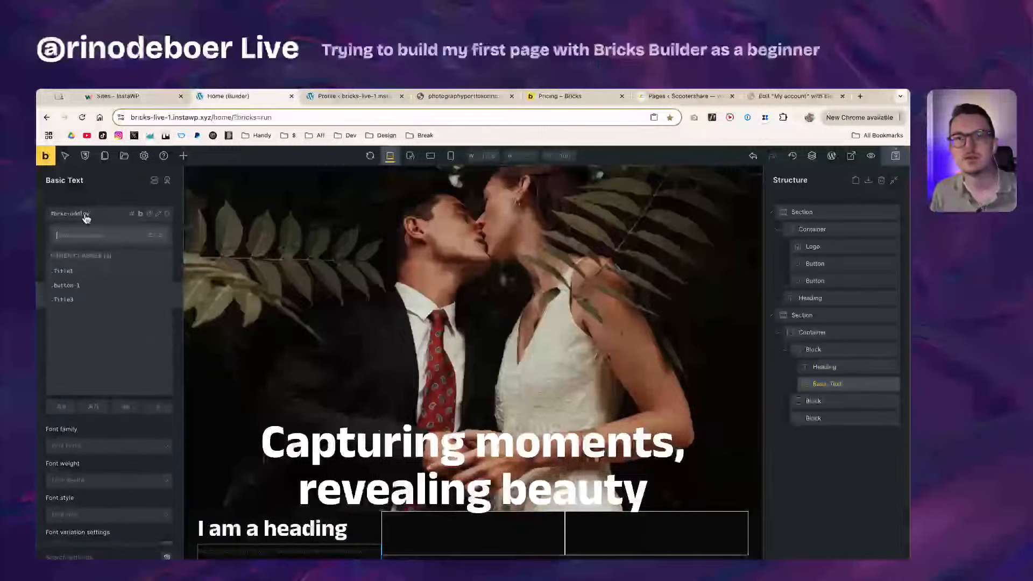
type("body-")
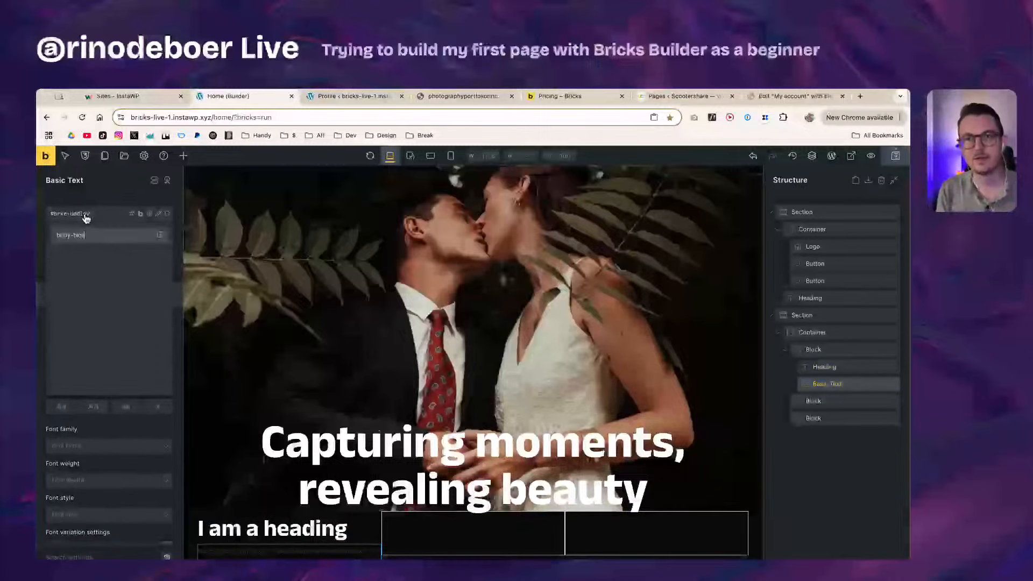
type("text")
key("Return")
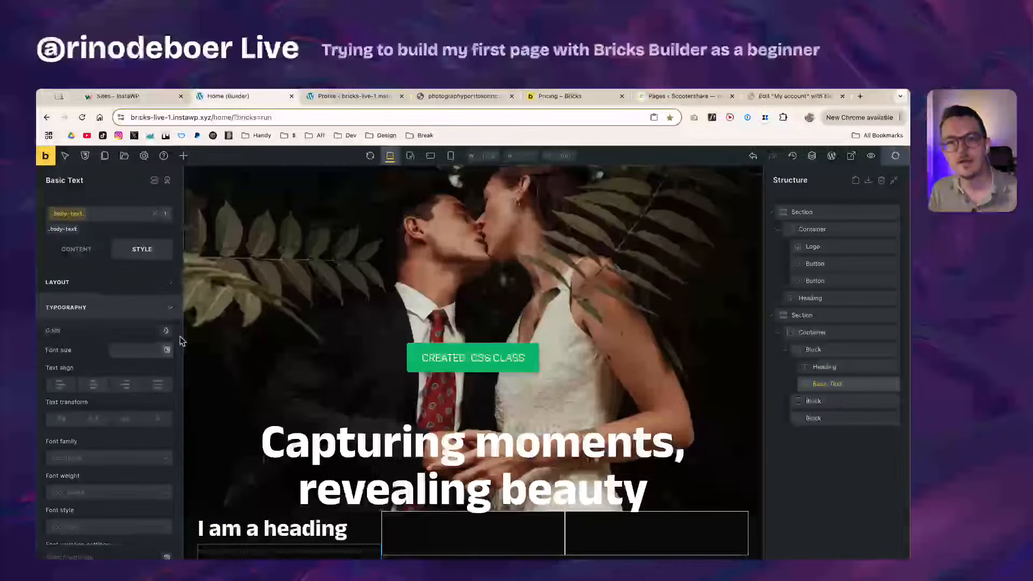
Step: Colour the body text light grey and set its font size to 1.8em
left_click(166, 330)
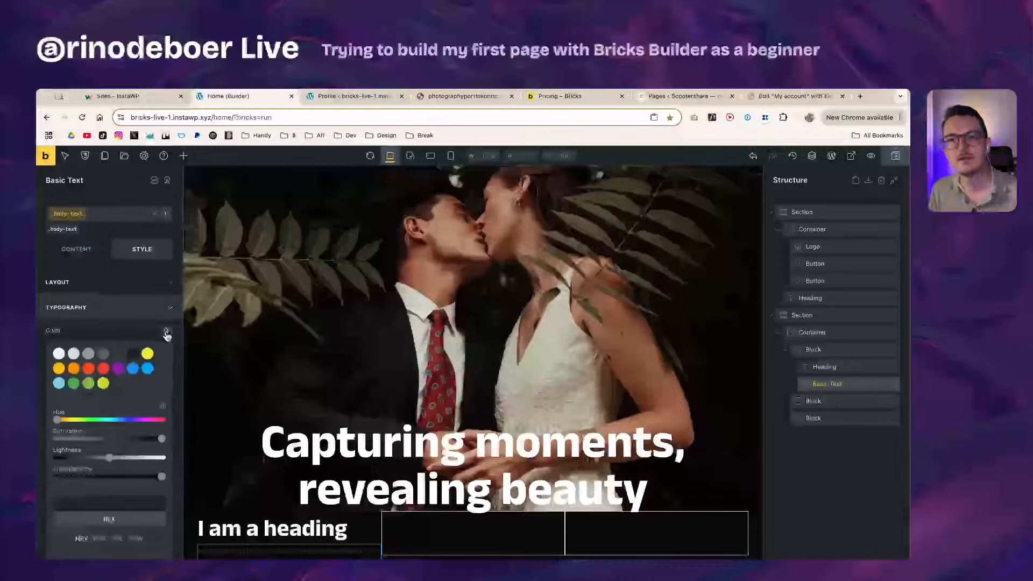
left_click(88, 355)
left_click(74, 354)
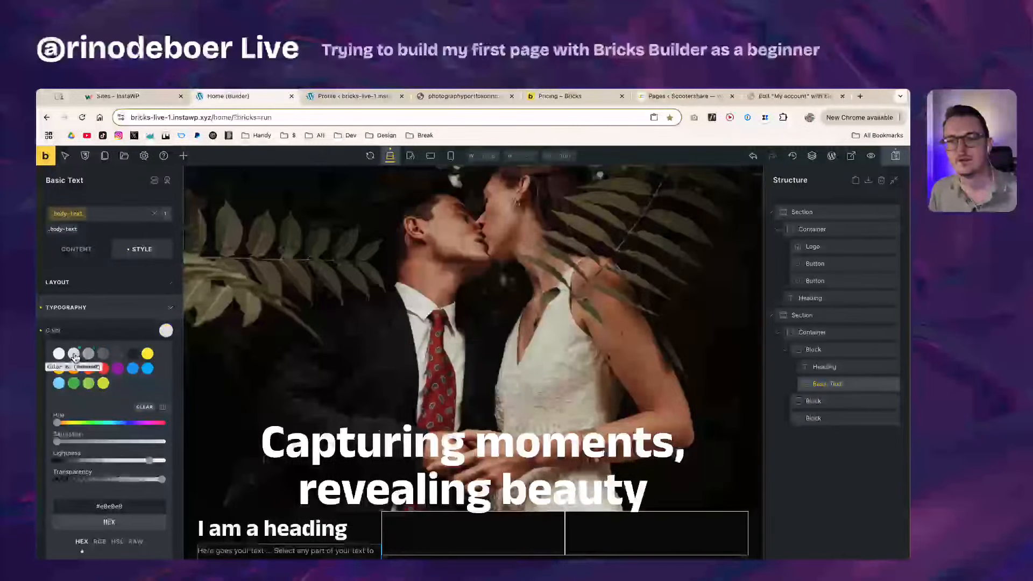
left_click(105, 331)
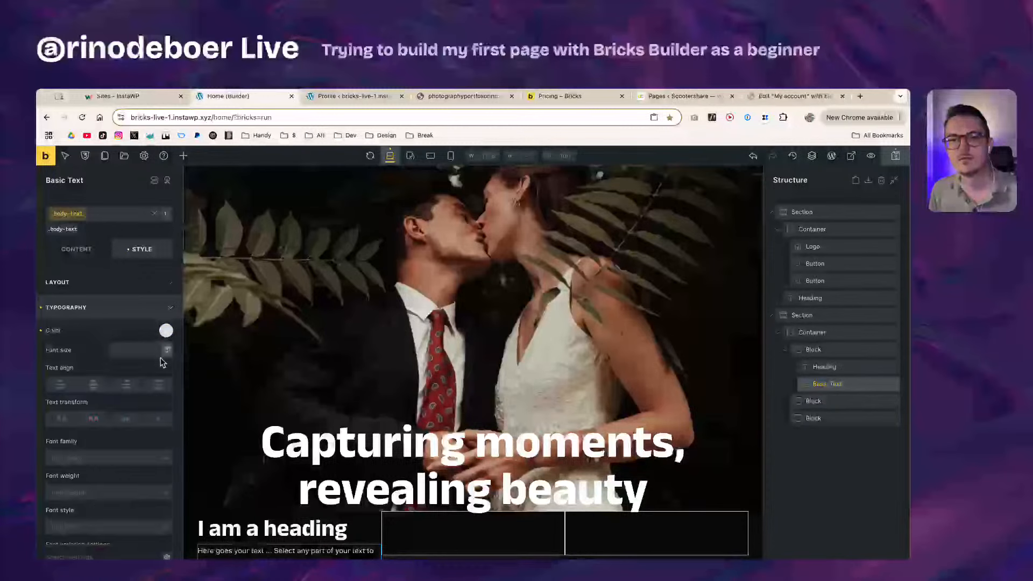
left_click(129, 346)
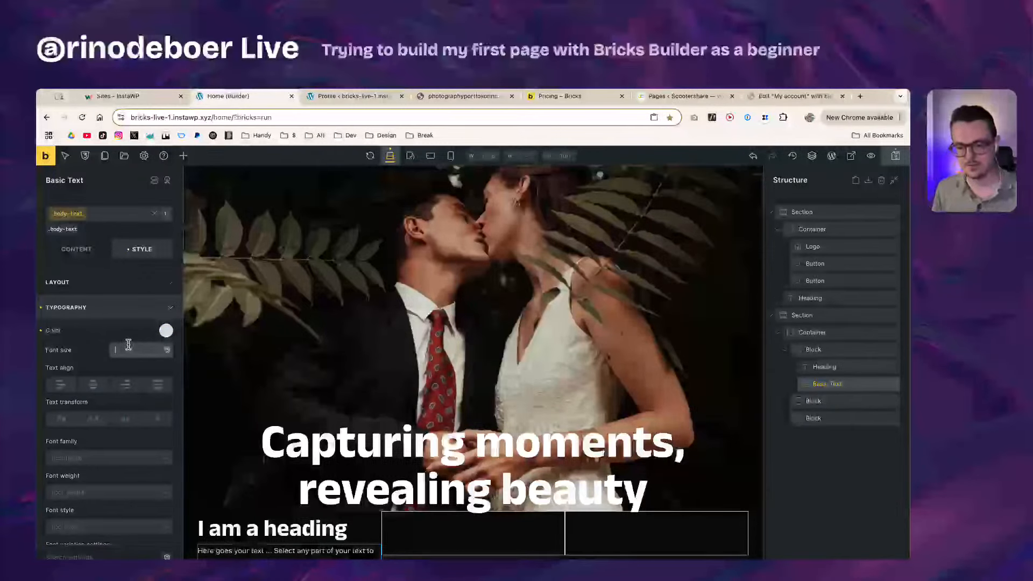
key("super+Tab")
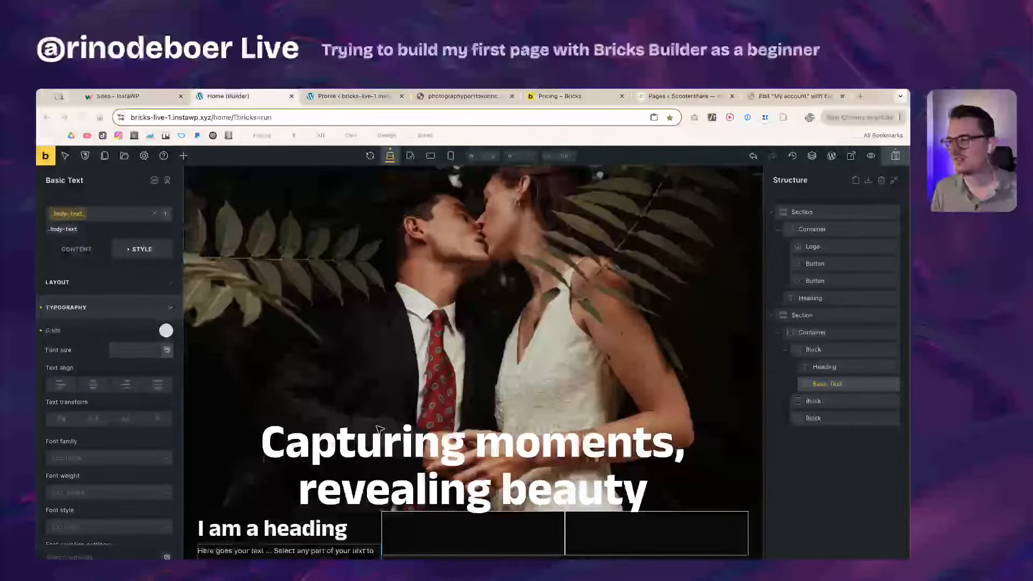
key("super+Tab")
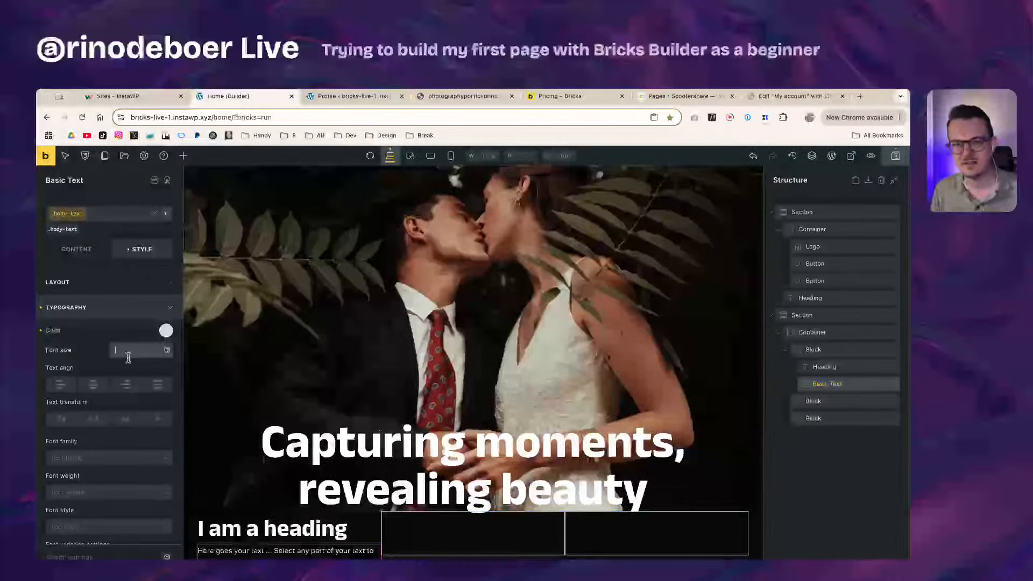
type("1.8em")
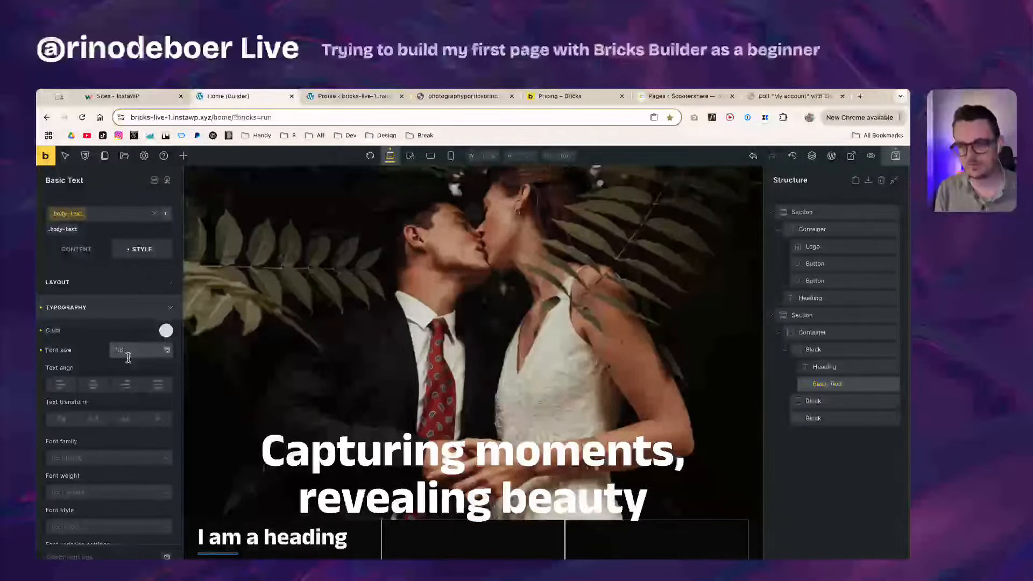
scroll(302, 530, "down", 2)
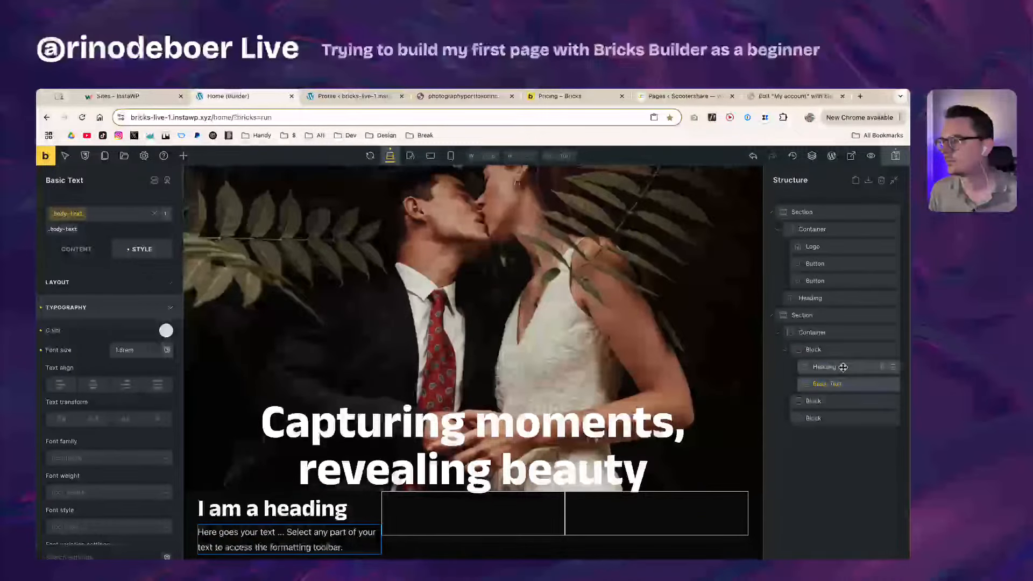
Step: Select the first card's Block and expand its Layout section showing margin and padding
left_click(834, 350)
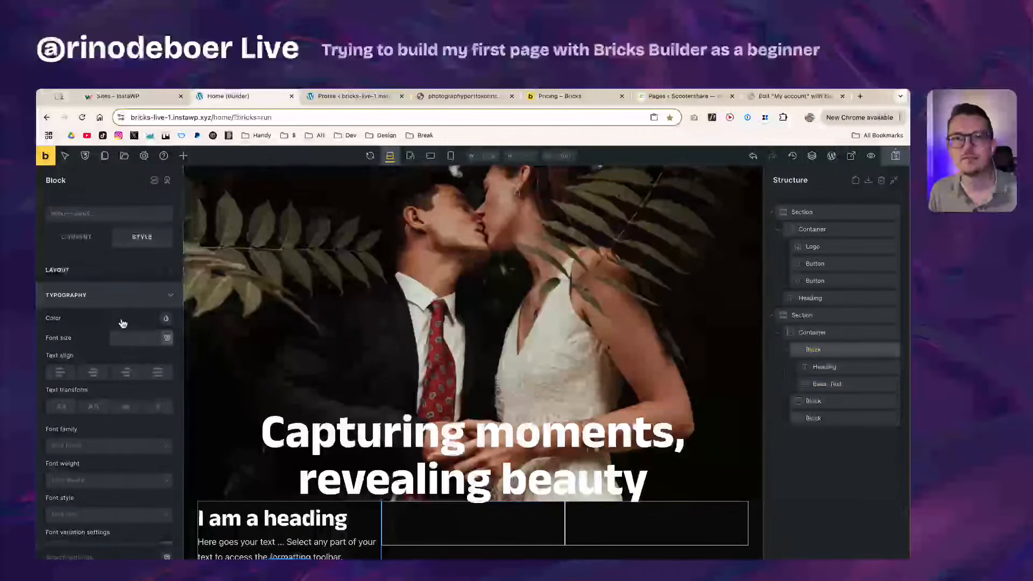
scroll(101, 547, "down", 5)
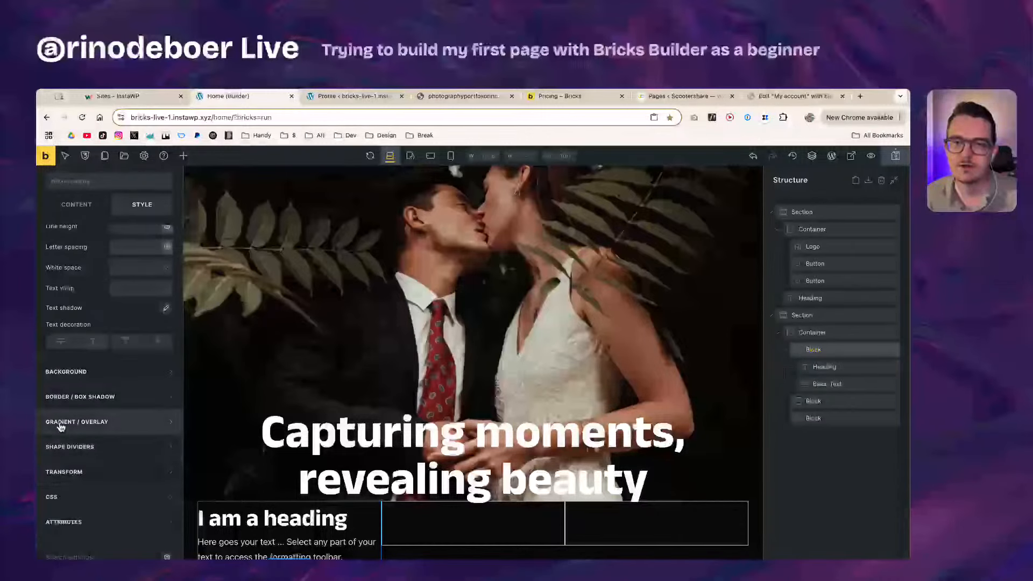
scroll(86, 431, "up", 4)
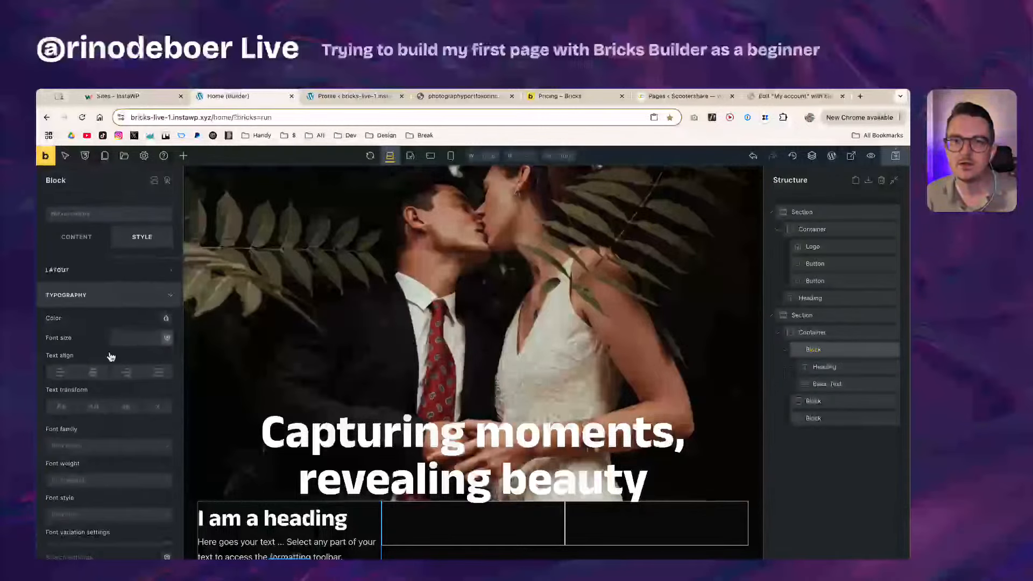
left_click(85, 297)
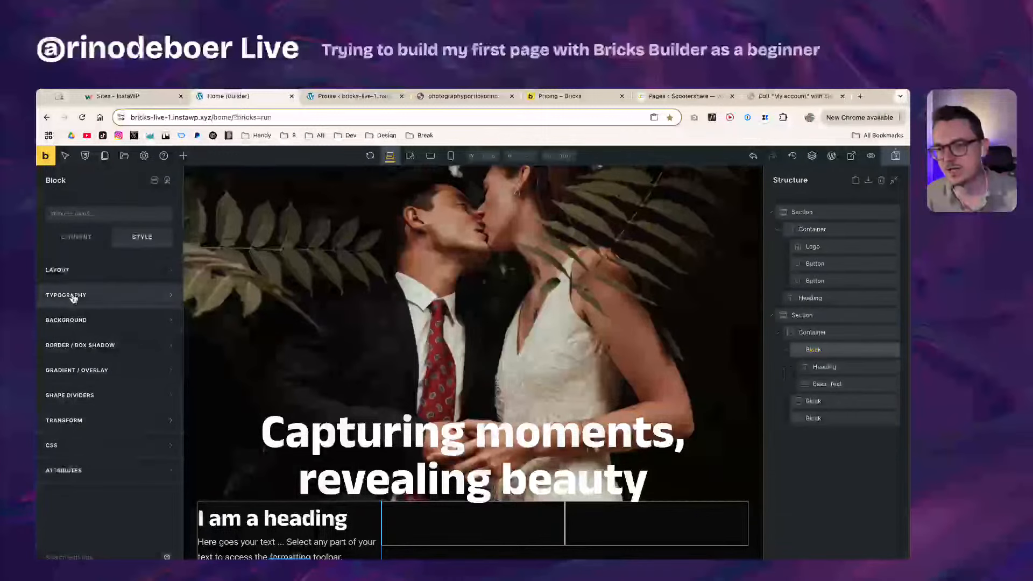
left_click(62, 422)
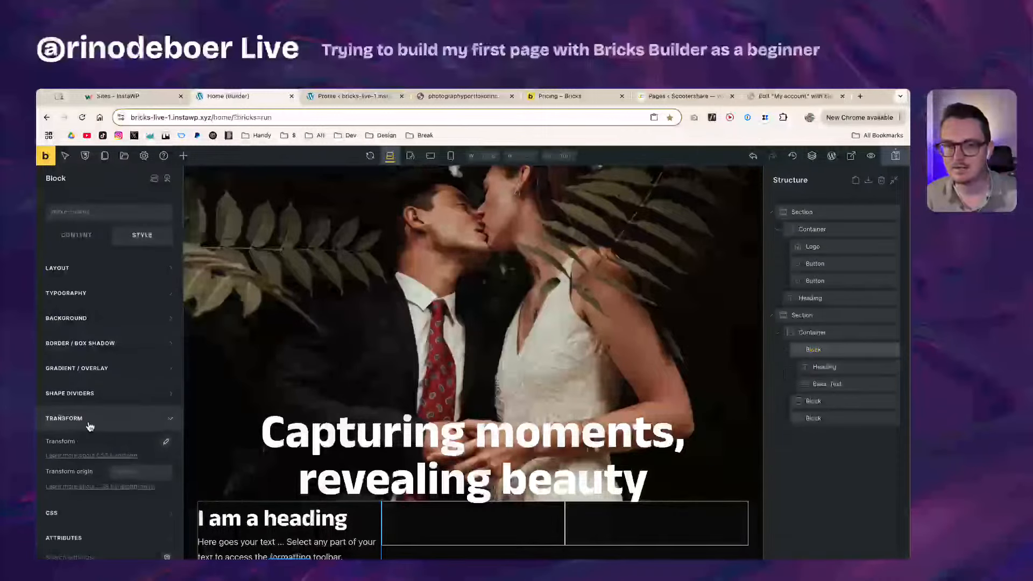
scroll(93, 409, "down", 1)
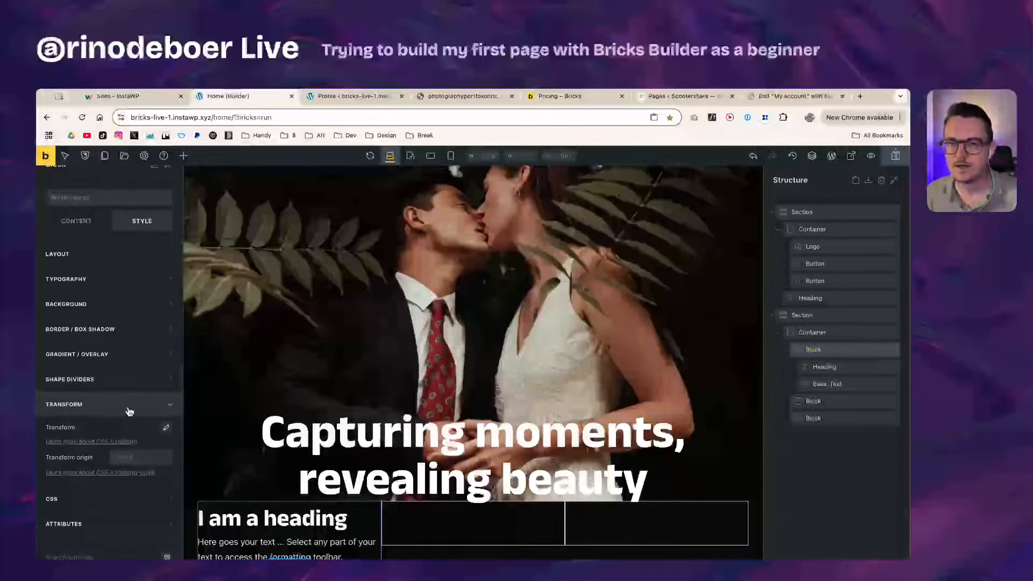
scroll(126, 412, "up", 1)
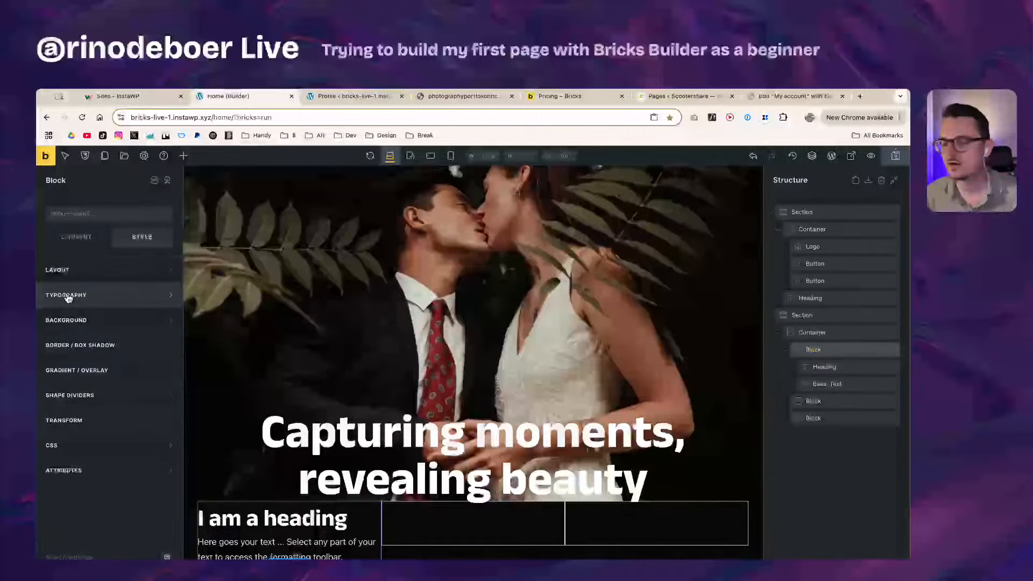
left_click(73, 273)
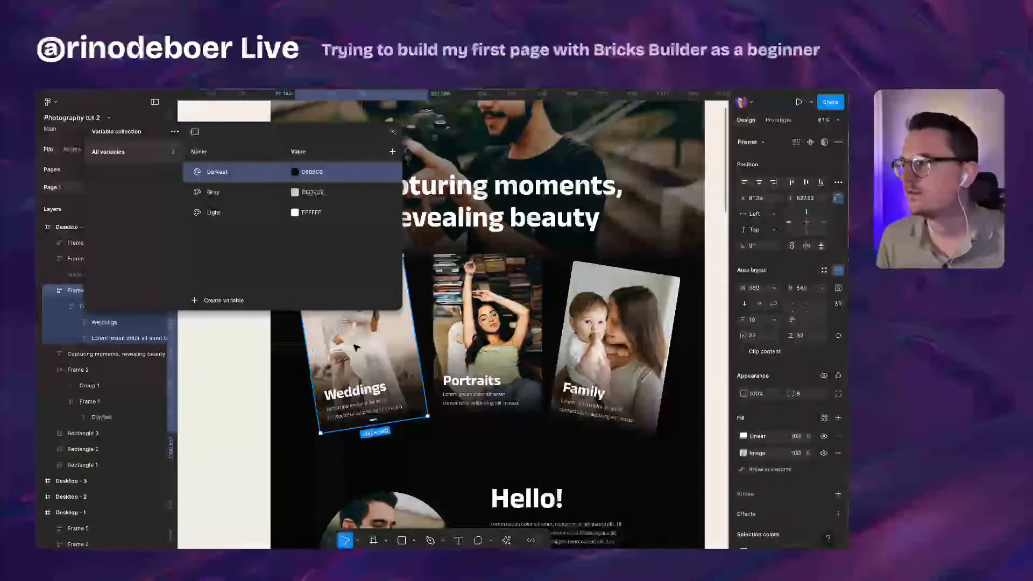
Step: In Figma, close the Variables collection and check the Weddings and Portraits cards' auto-layout padding
left_click(393, 132)
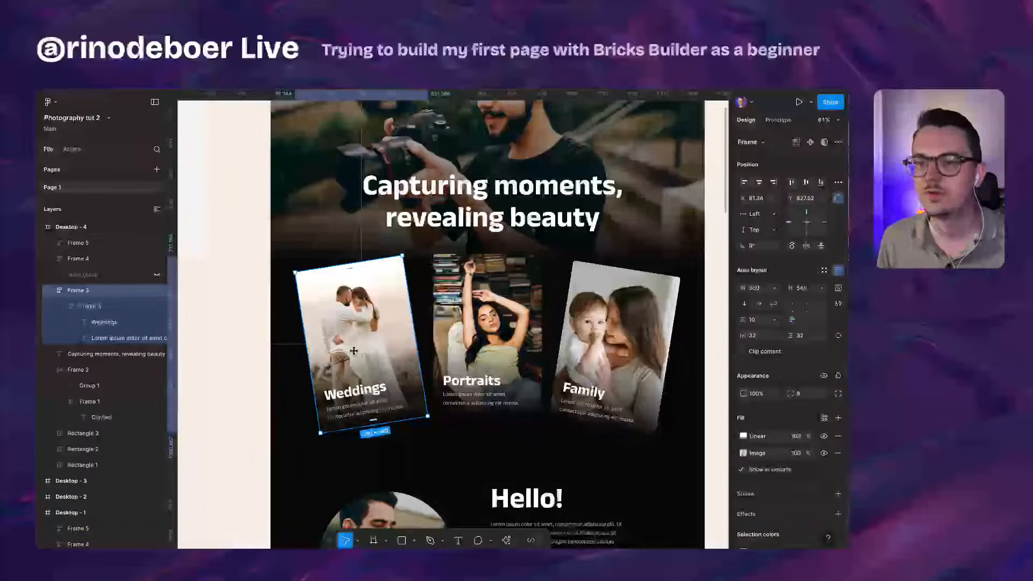
double_click(364, 399)
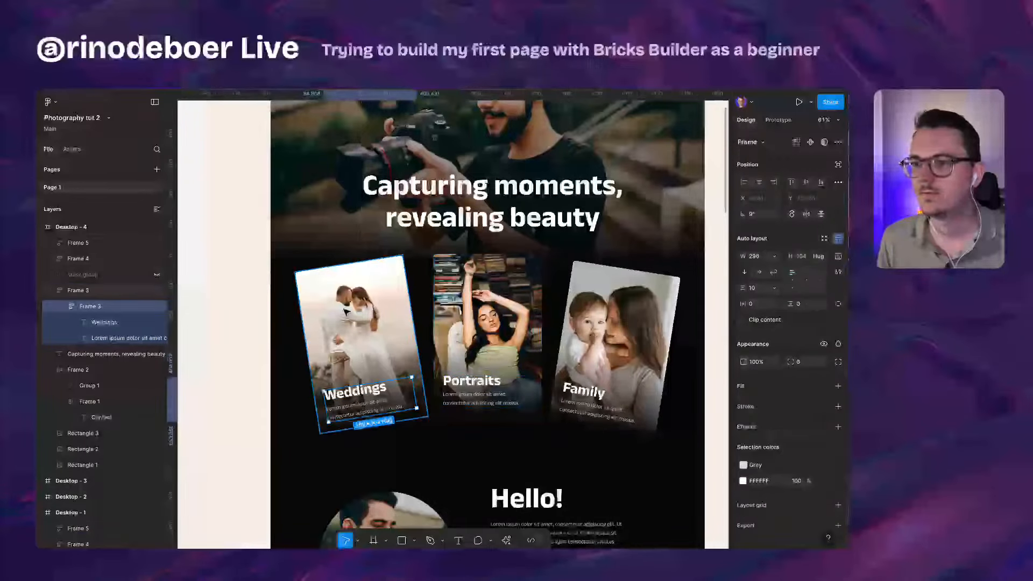
left_click(499, 367)
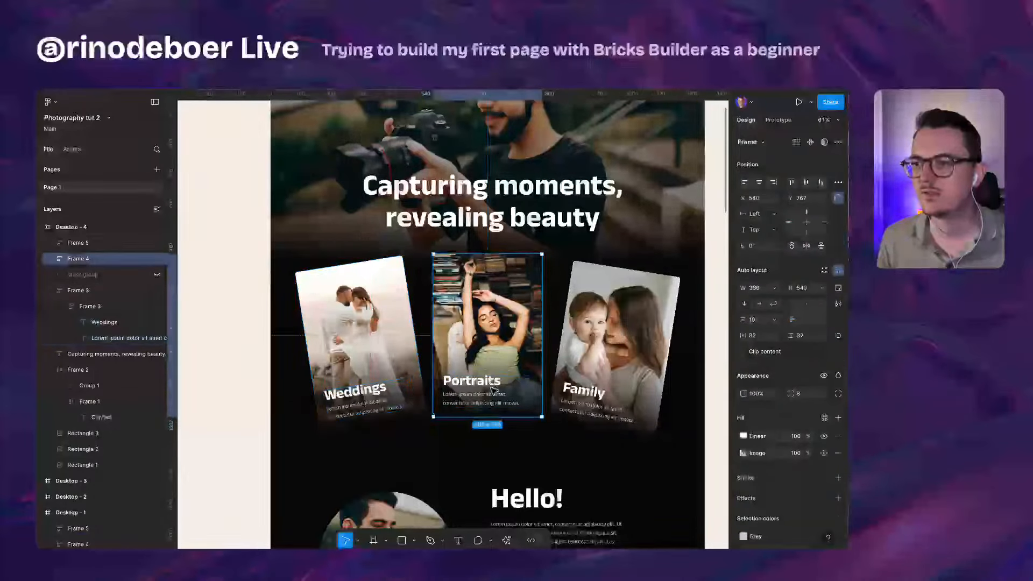
double_click(492, 390)
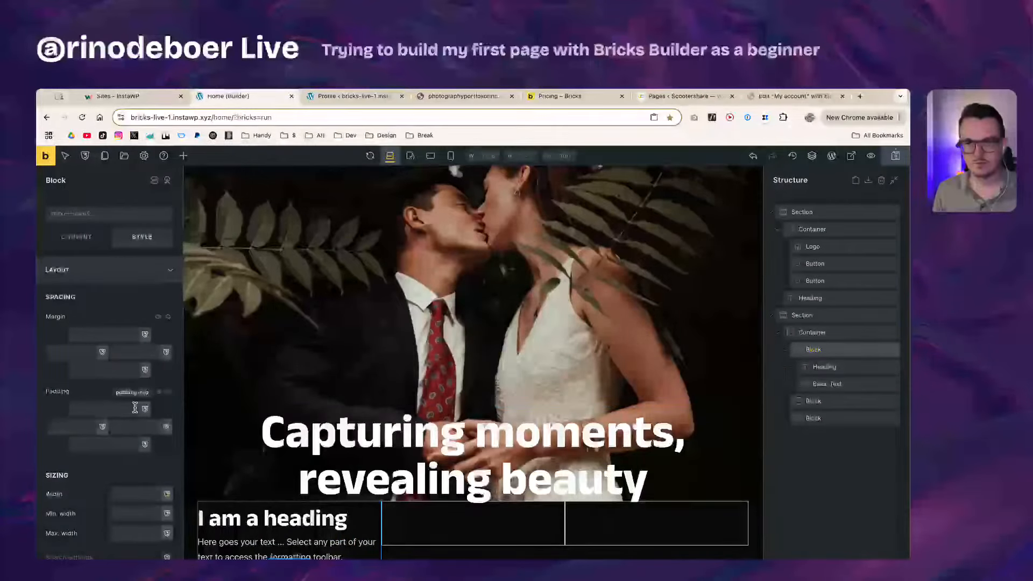
Step: Pad the first card Block 40rem on top and 4rem on left, right and bottom
left_click(135, 408)
type("40rem")
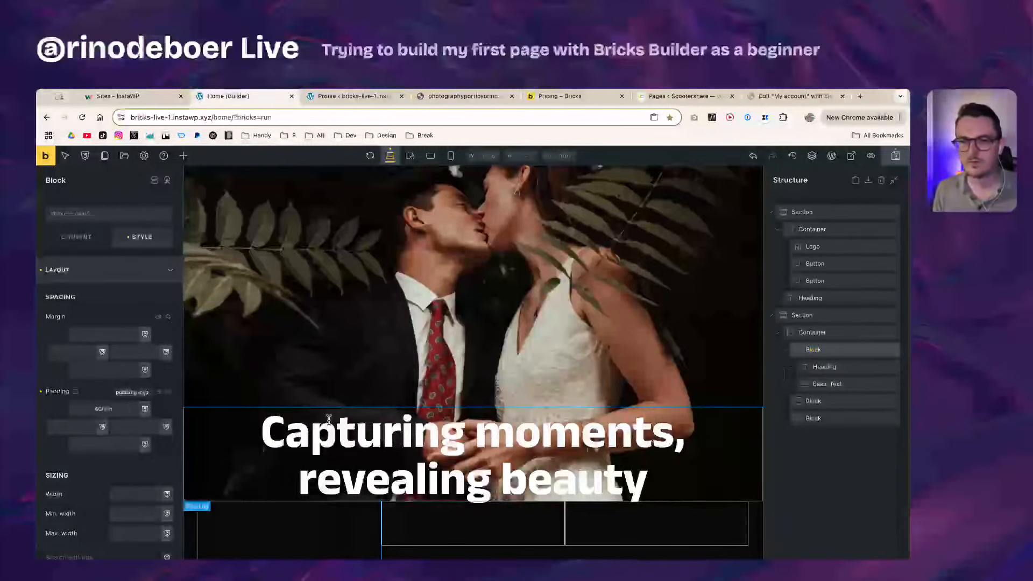
scroll(329, 419, "down", 4)
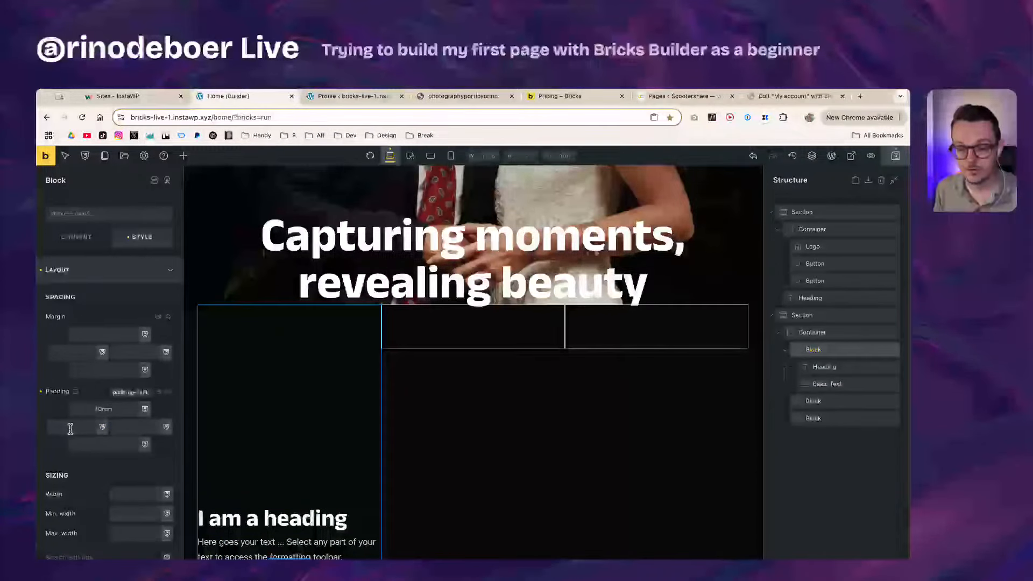
type("4")
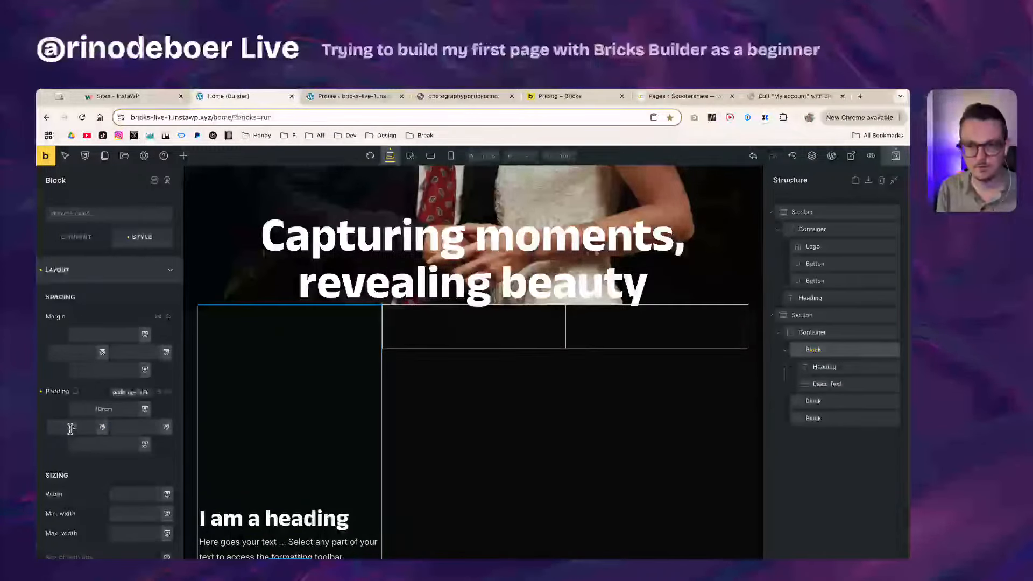
type("rem")
left_click_drag(87, 431, 53, 431)
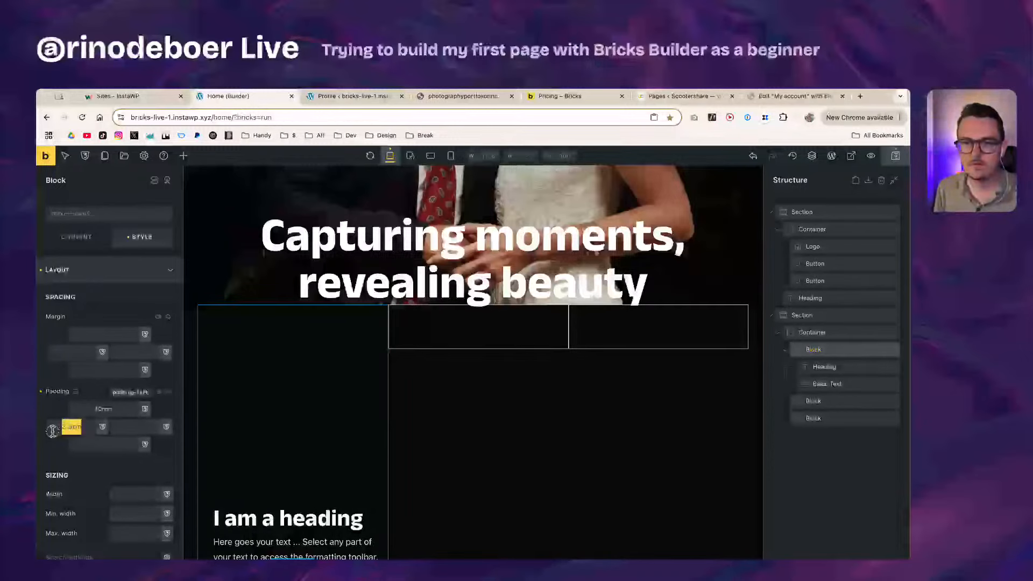
key("super+c")
left_click(131, 429)
key("super+v")
left_click(115, 445)
key("super+v")
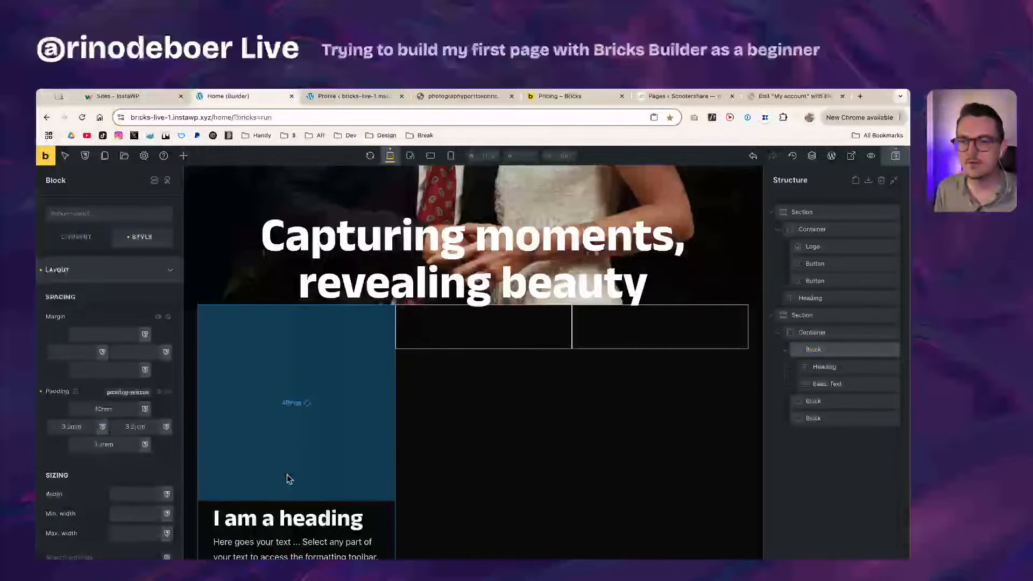
scroll(289, 478, "down", 1)
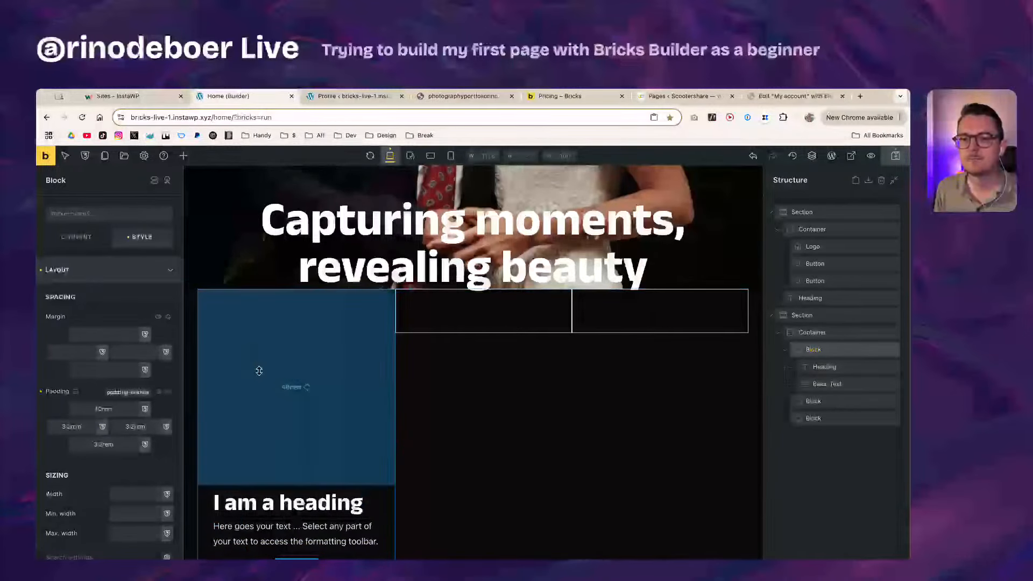
left_click(63, 277)
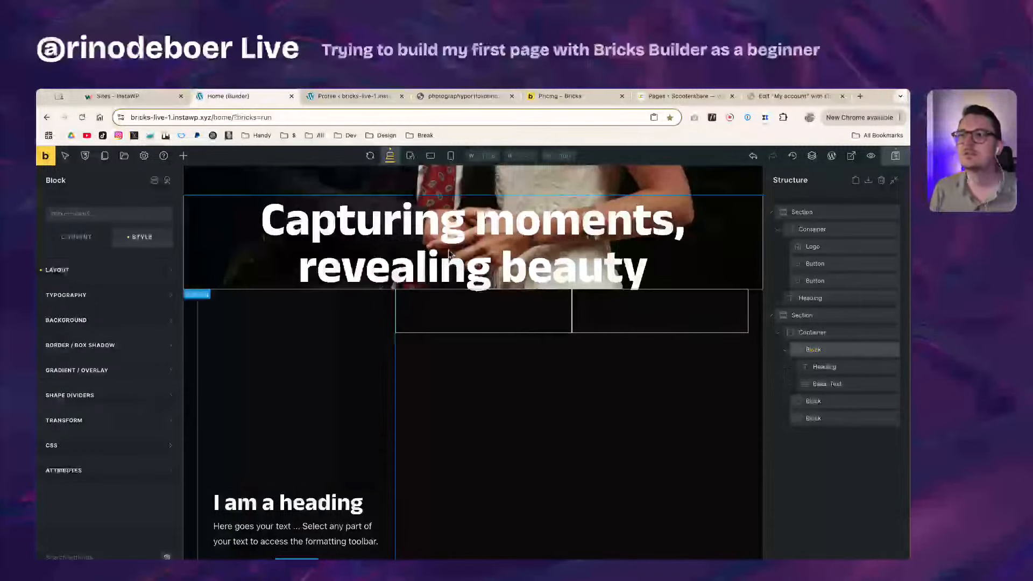
Step: Open Theme Styles from Settings and scroll through its Typography defaults
left_click(144, 155)
left_click(89, 206)
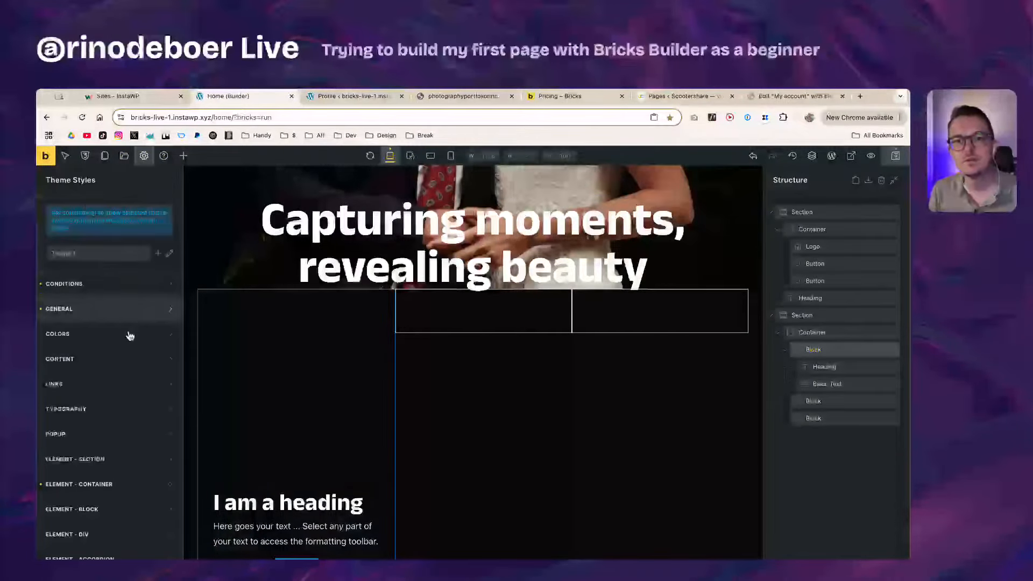
left_click(143, 411)
scroll(111, 452, "down", 3)
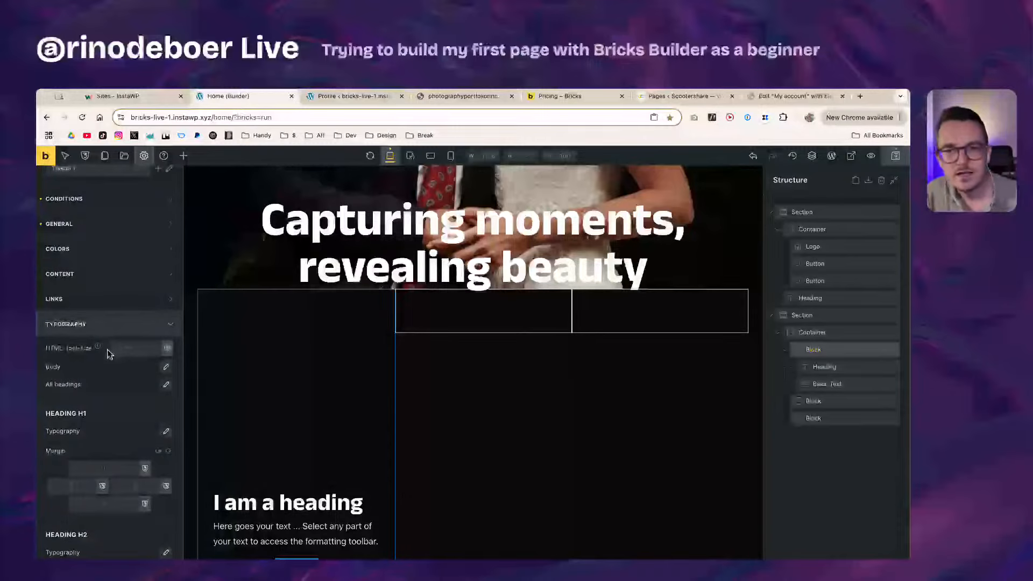
scroll(108, 350, "up", 5)
scroll(158, 365, "down", 5)
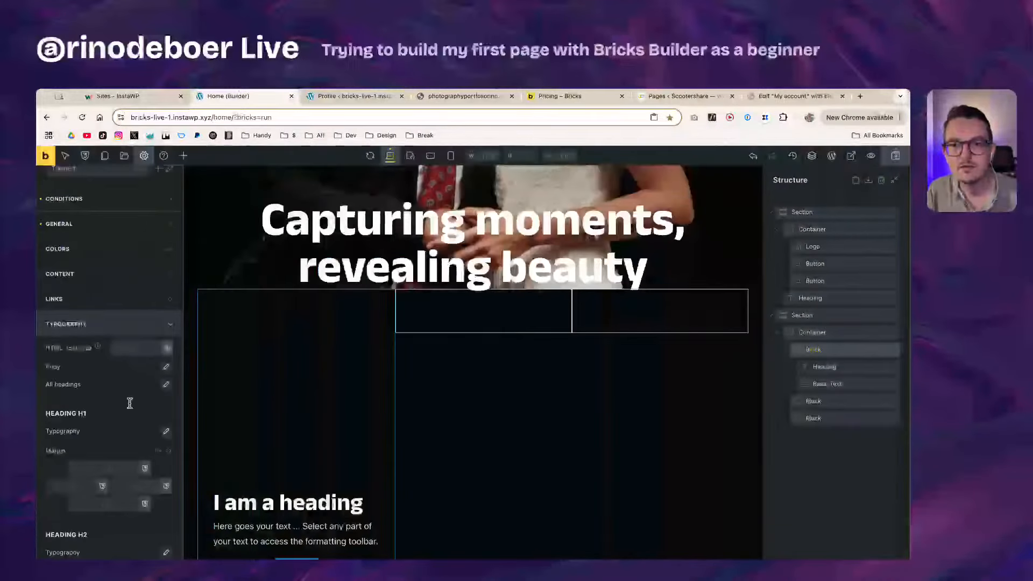
scroll(128, 405, "down", 5)
scroll(125, 441, "down", 3)
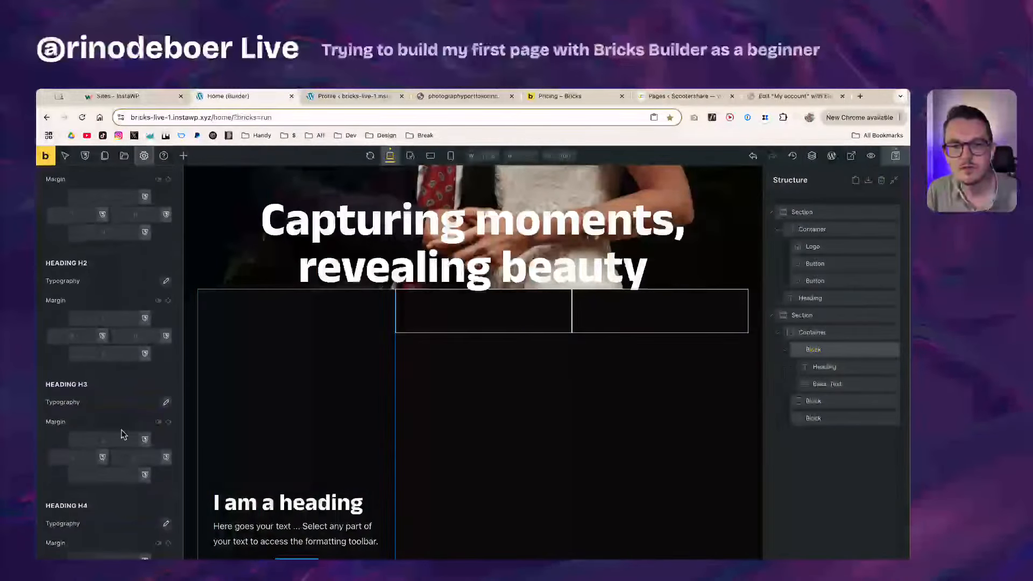
scroll(80, 426, "down", 12)
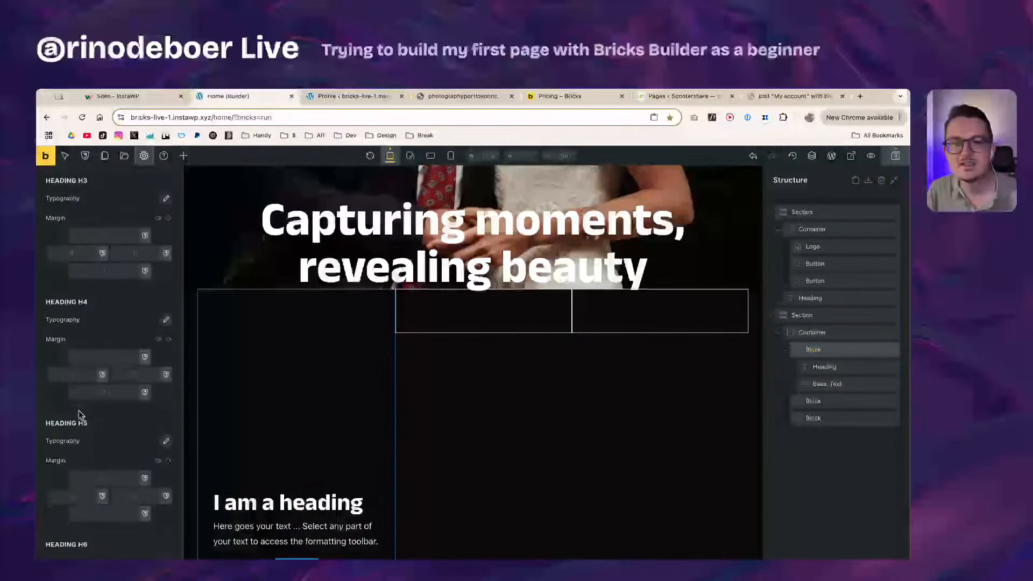
scroll(78, 442, "down", 12)
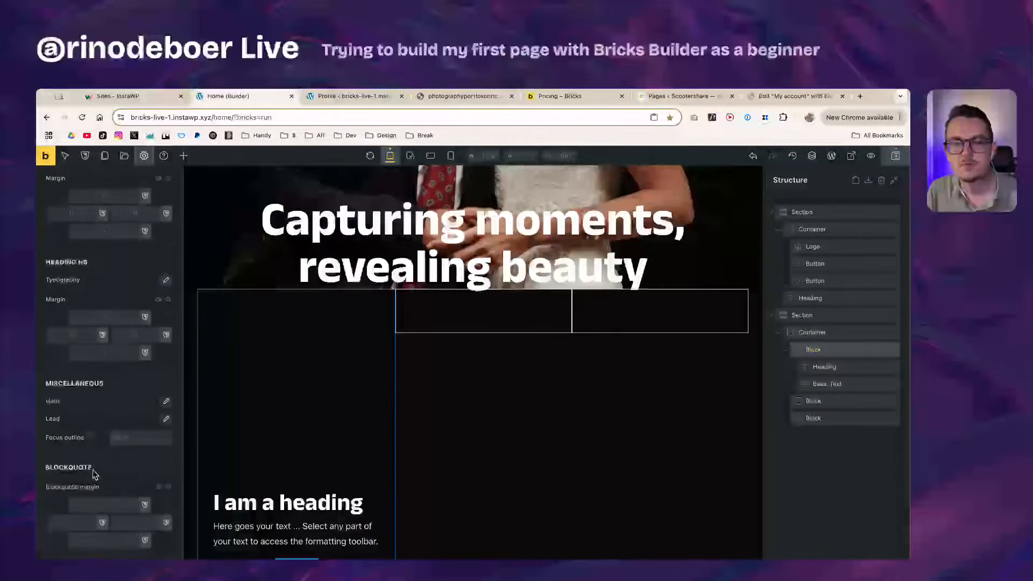
scroll(92, 474, "down", 5)
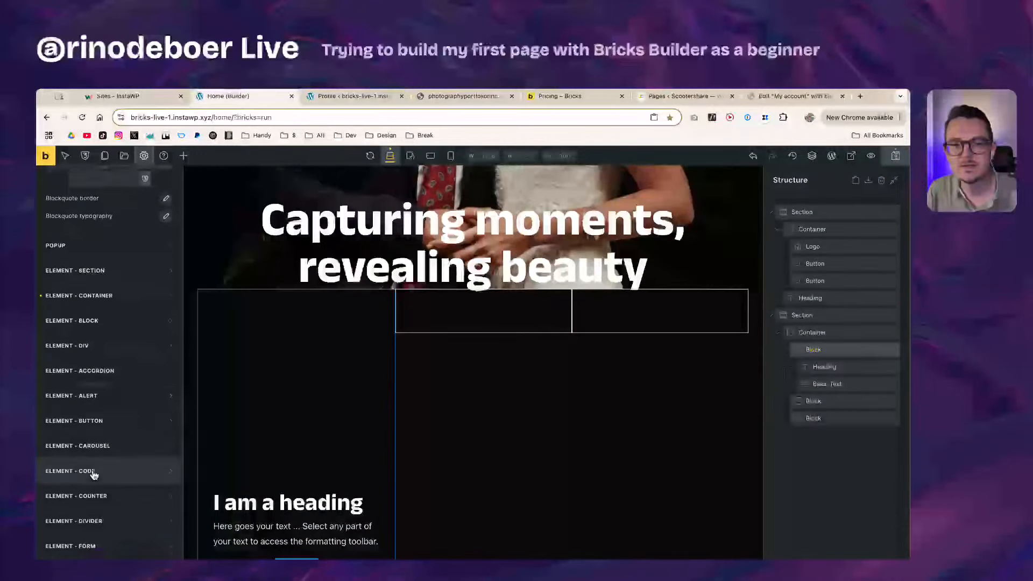
scroll(92, 470, "up", 20)
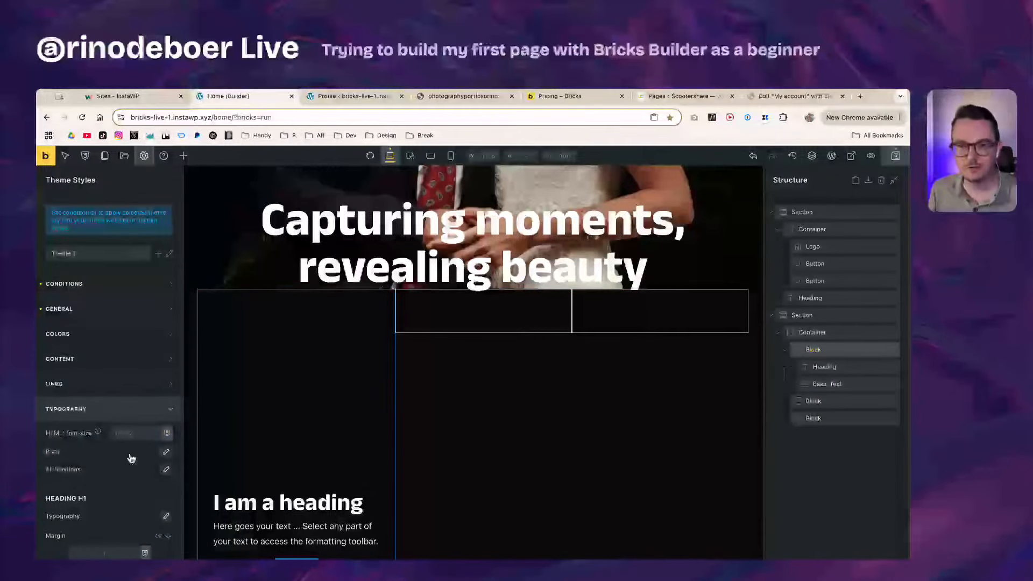
left_click(102, 411)
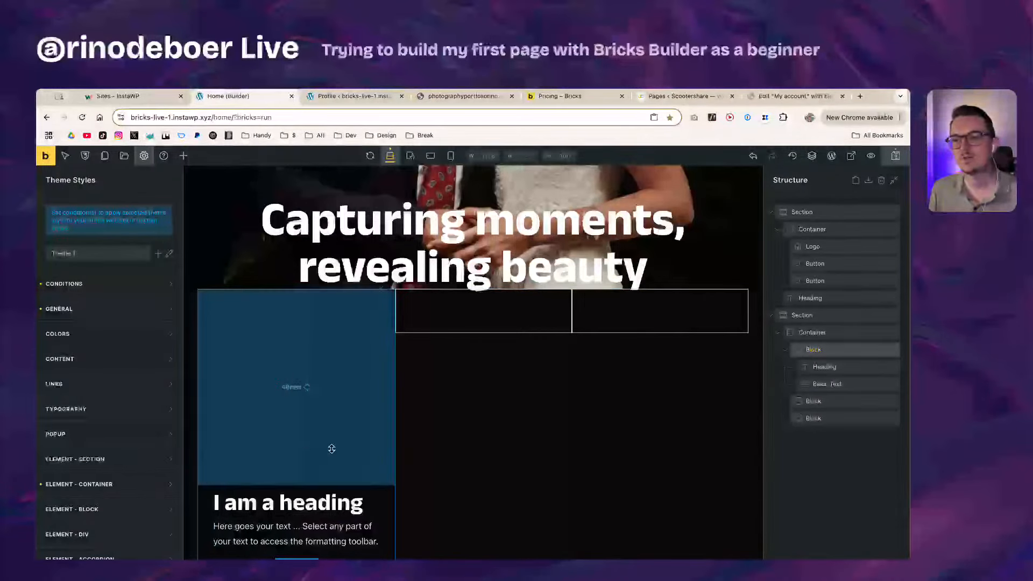
Step: Upload Service 1.jpg and set it as the first card block's background image
left_click(835, 351)
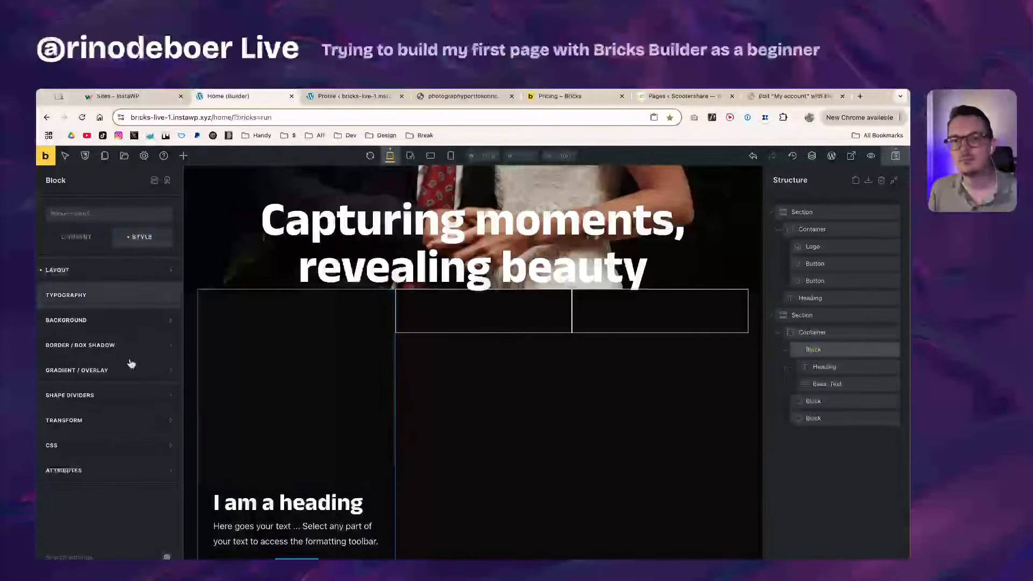
left_click(110, 322)
left_click(108, 378)
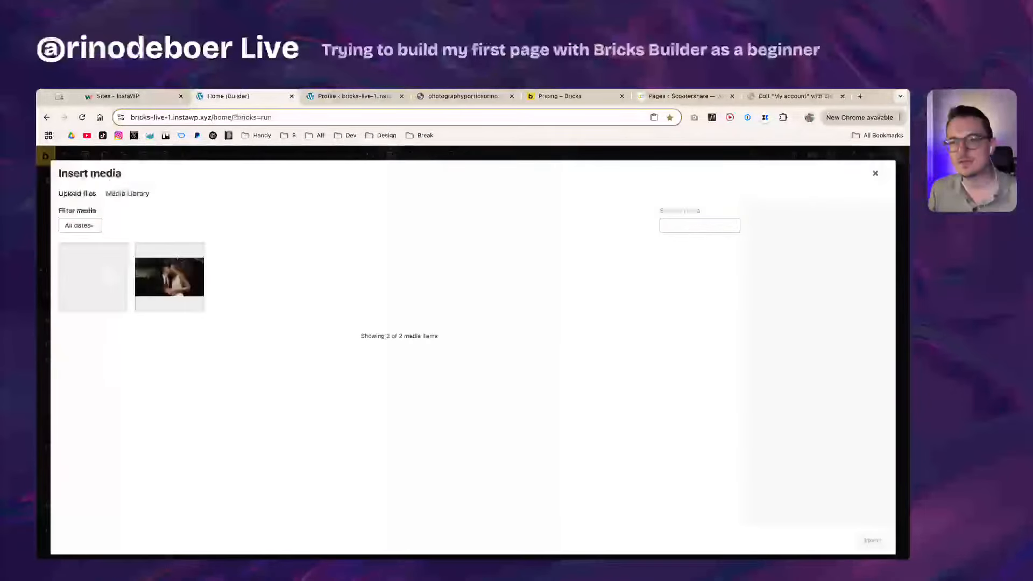
key("super+Tab")
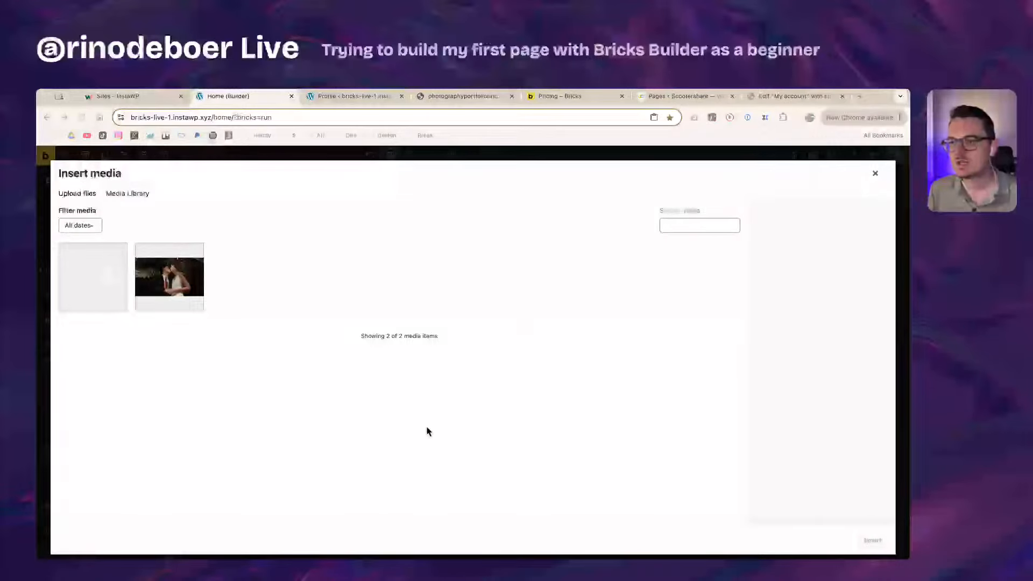
mouse_move(421, 429)
left_mouse_down()
mouse_move(203, 422)
mouse_move(410, 432)
left_mouse_up()
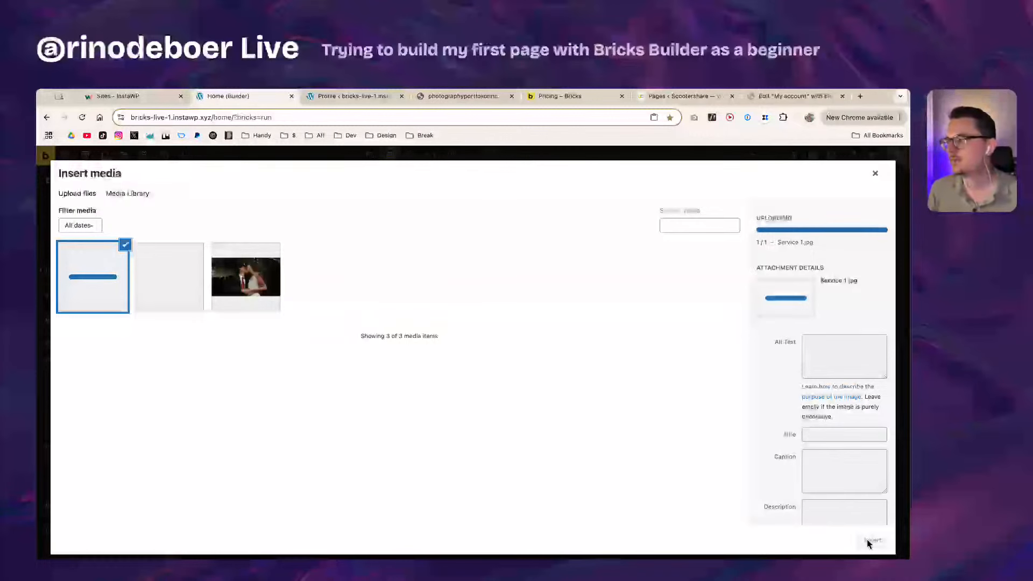
left_click(868, 540)
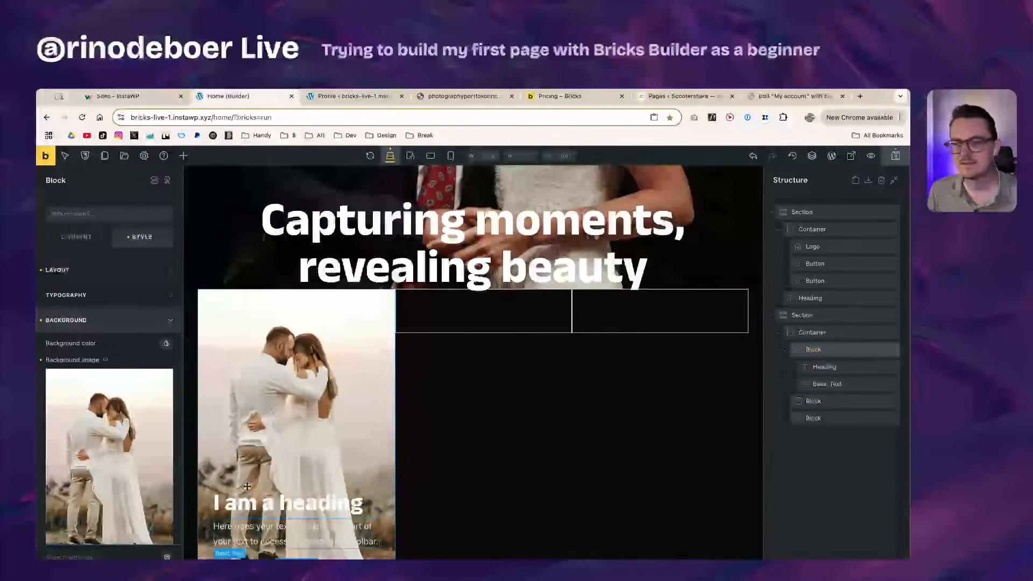
Step: Set the background image size to Medium Large and the attachment to Scroll
scroll(120, 457, "down", 3)
scroll(120, 457, "down", 3)
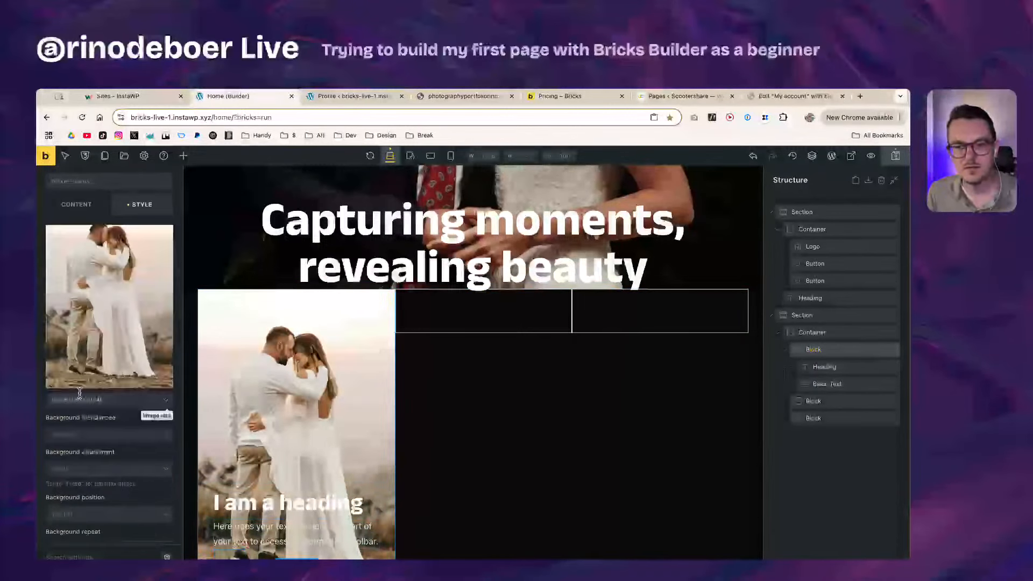
left_click(117, 400)
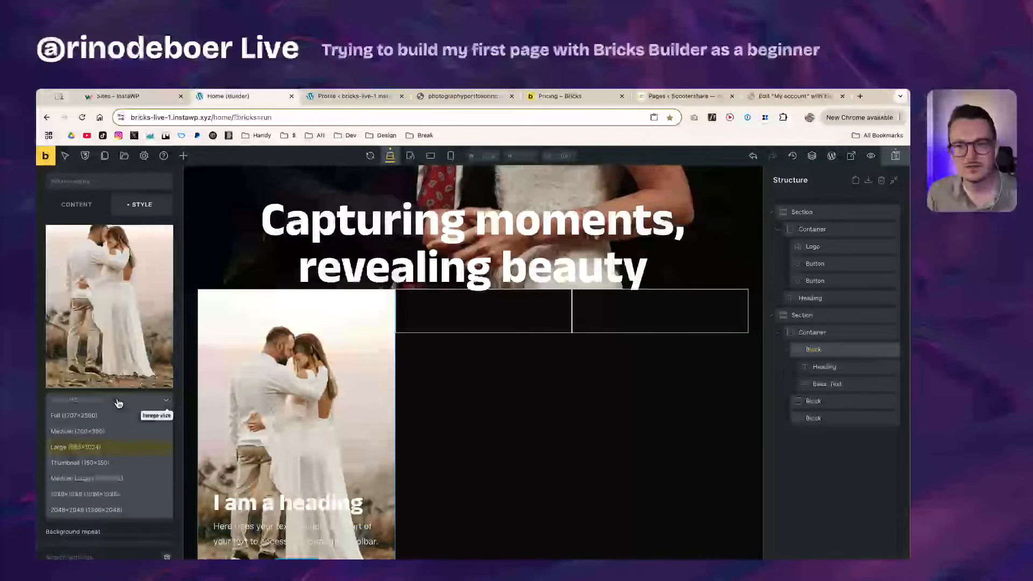
left_click(121, 479)
left_click(108, 471)
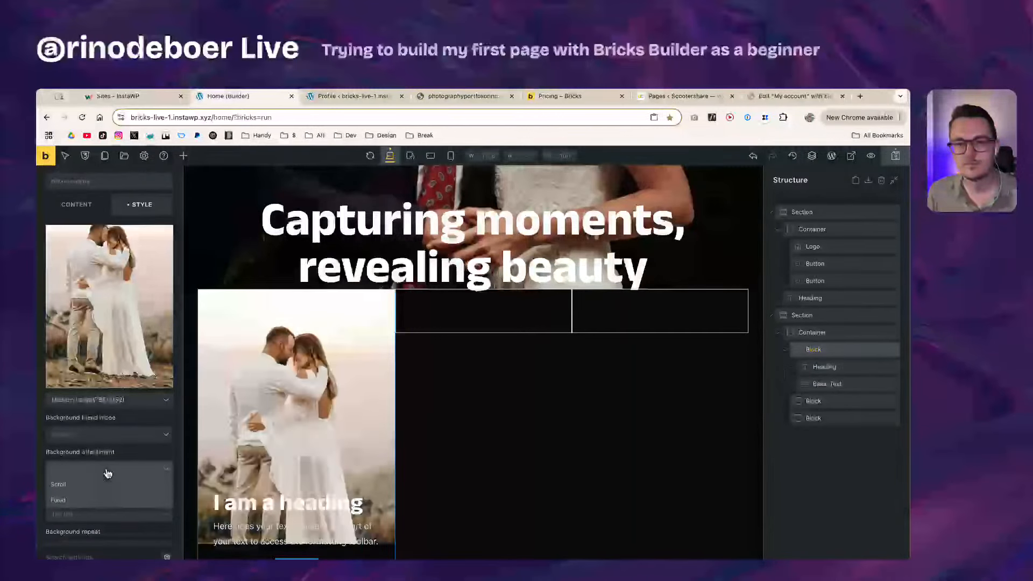
left_click(110, 484)
Step: Position the background photo at center center and size it to Cover
scroll(108, 490, "down", 1)
left_click(89, 461)
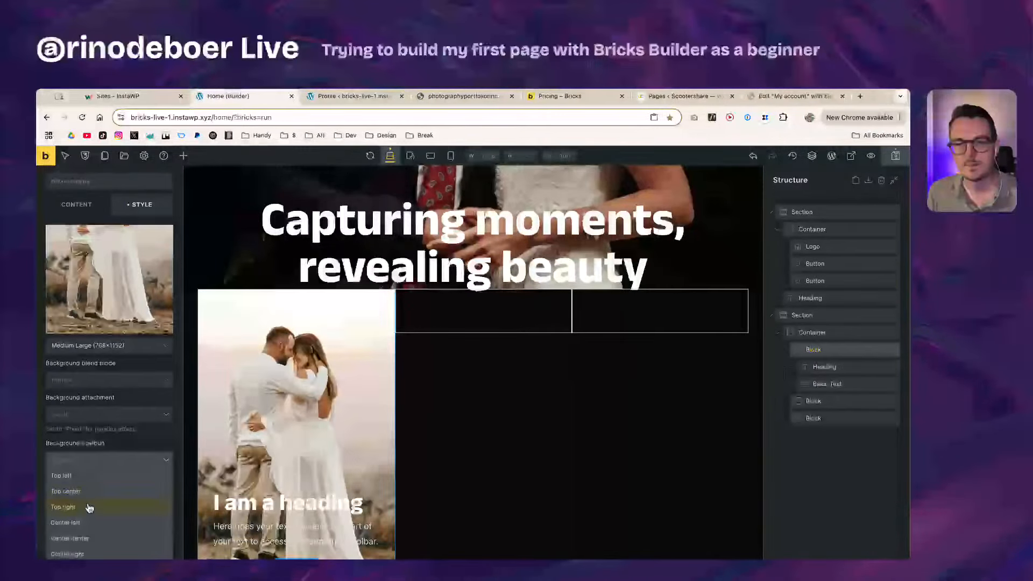
left_click(86, 526)
left_click(86, 461)
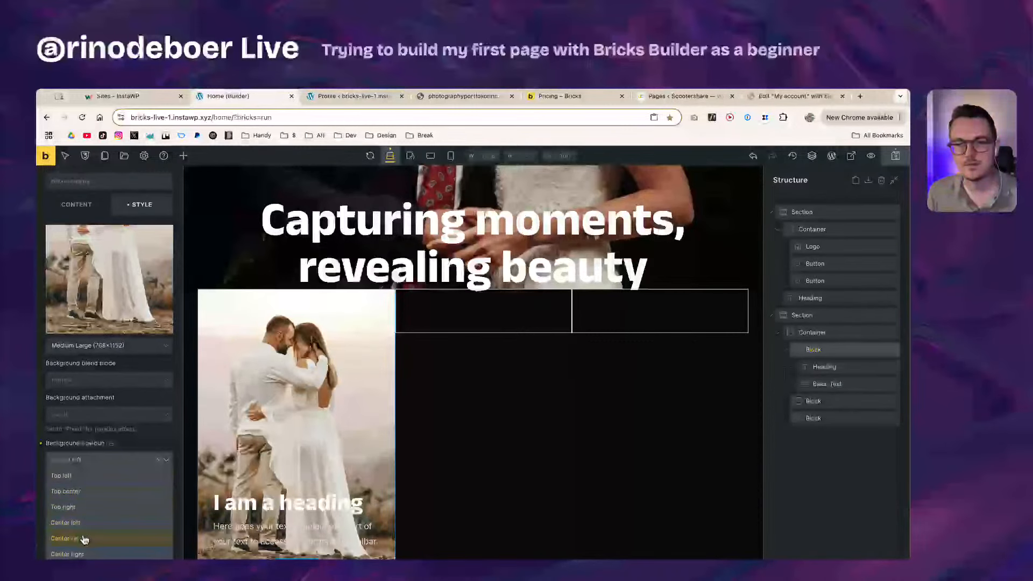
left_click(85, 539)
scroll(91, 495, "down", 1)
left_click(97, 497)
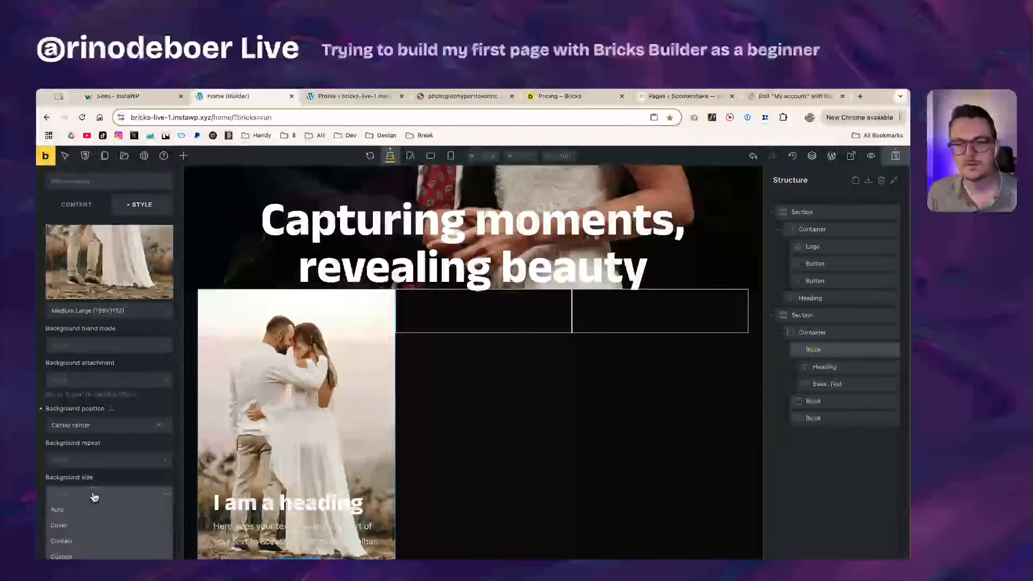
left_click(59, 525)
scroll(108, 484, "down", 4)
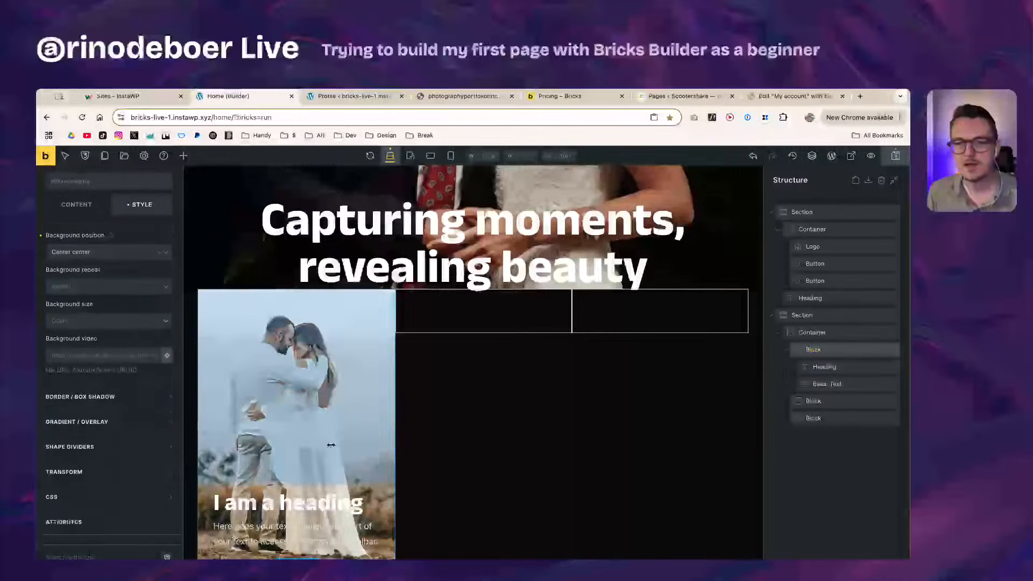
Step: Make the first card's gradient a linear gradient
left_click(101, 424)
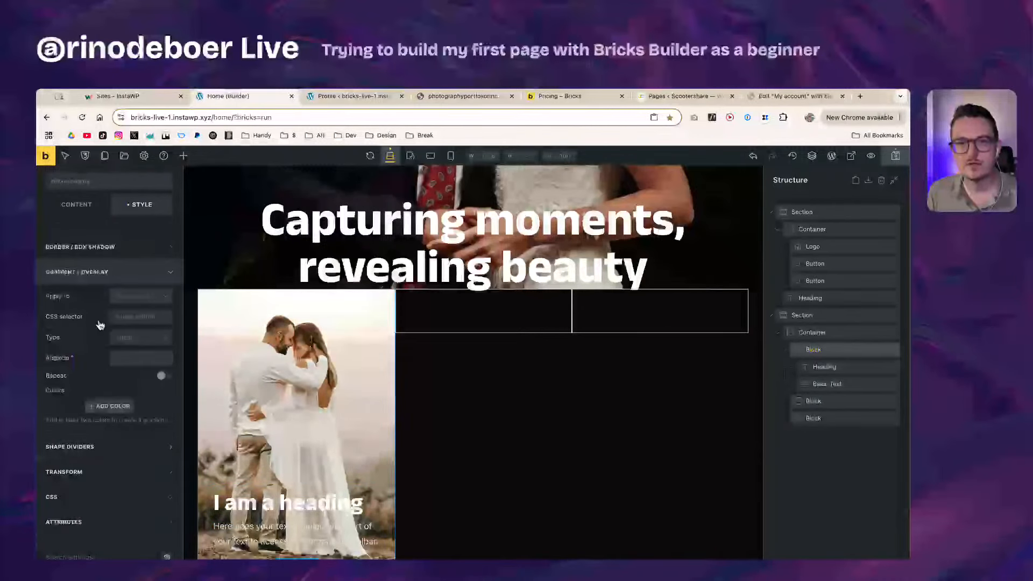
left_click(135, 296)
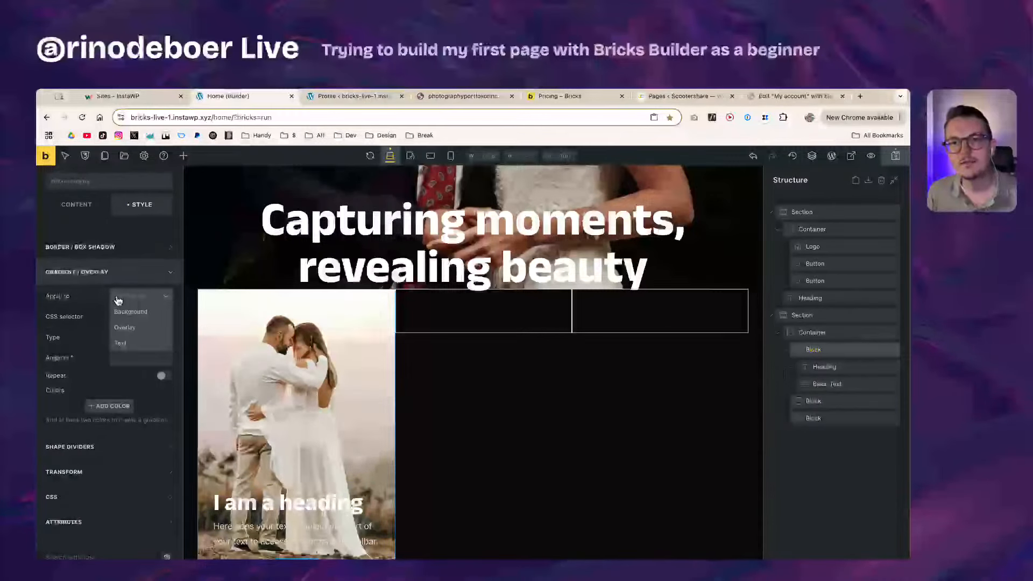
left_click(102, 297)
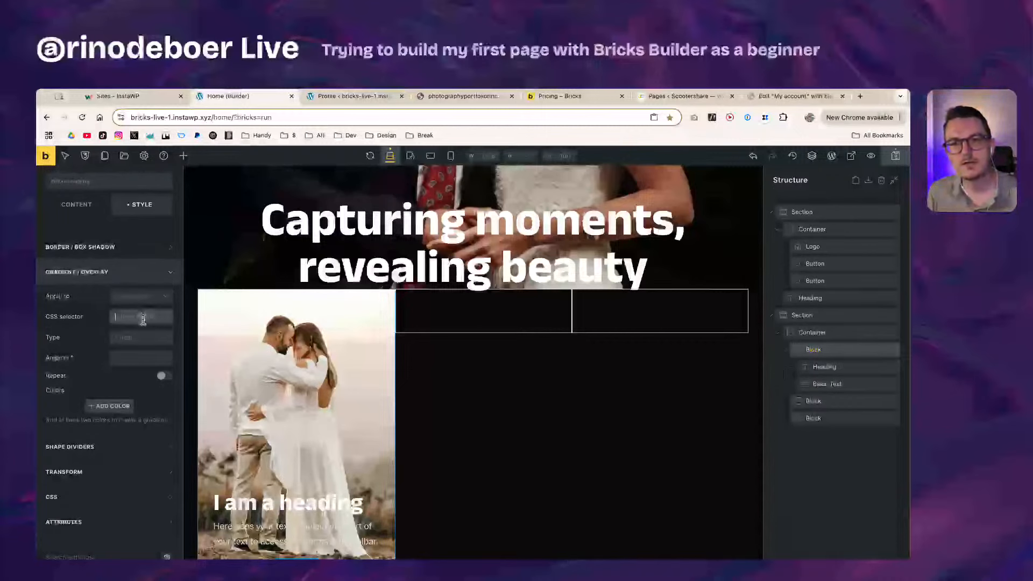
left_click(133, 337)
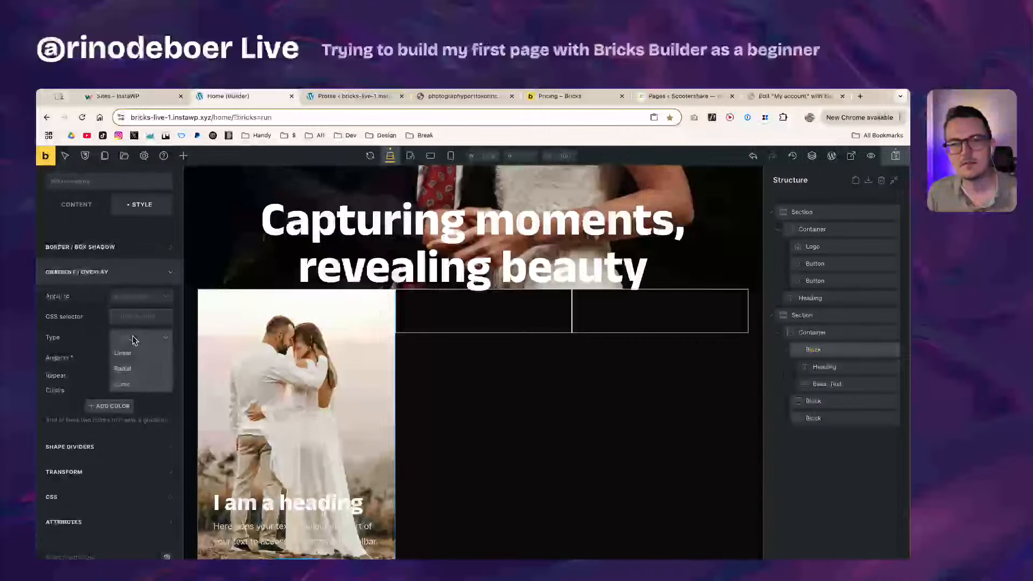
left_click(144, 355)
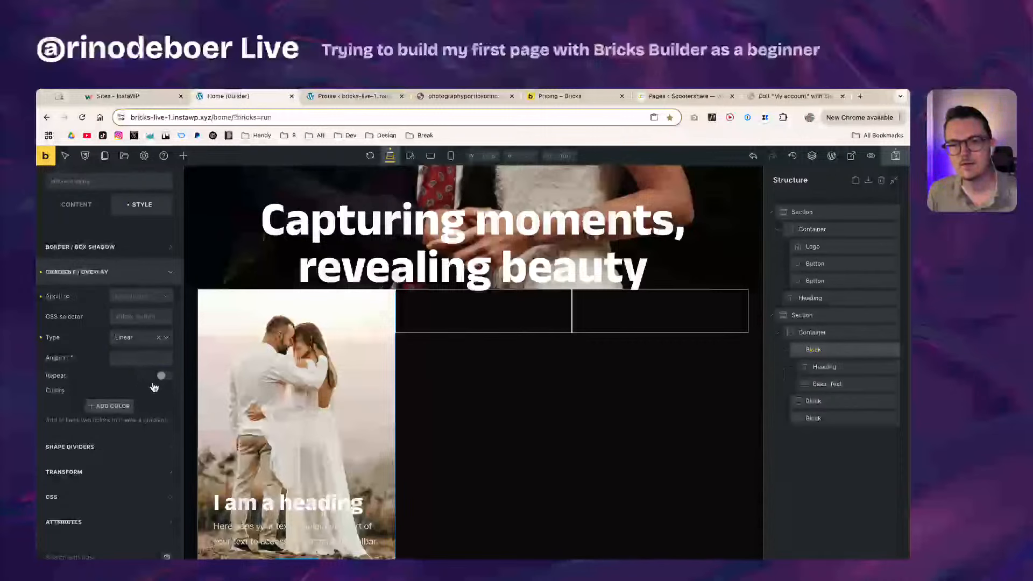
Step: Add a first gradient colour of dark #212121, made semi-transparent
left_click(113, 407)
scroll(115, 412, "down", 2)
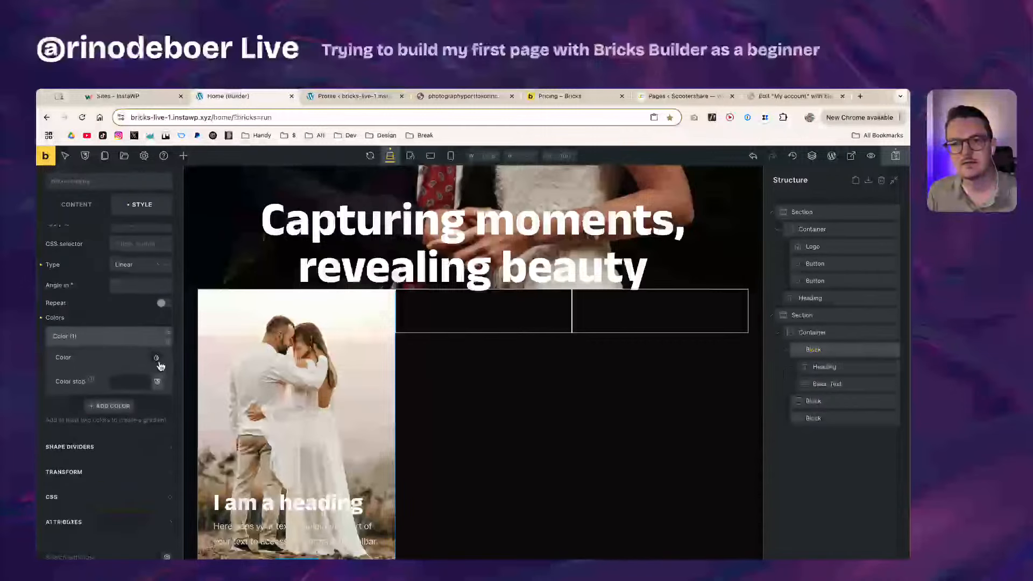
left_click(156, 358)
left_click(143, 382)
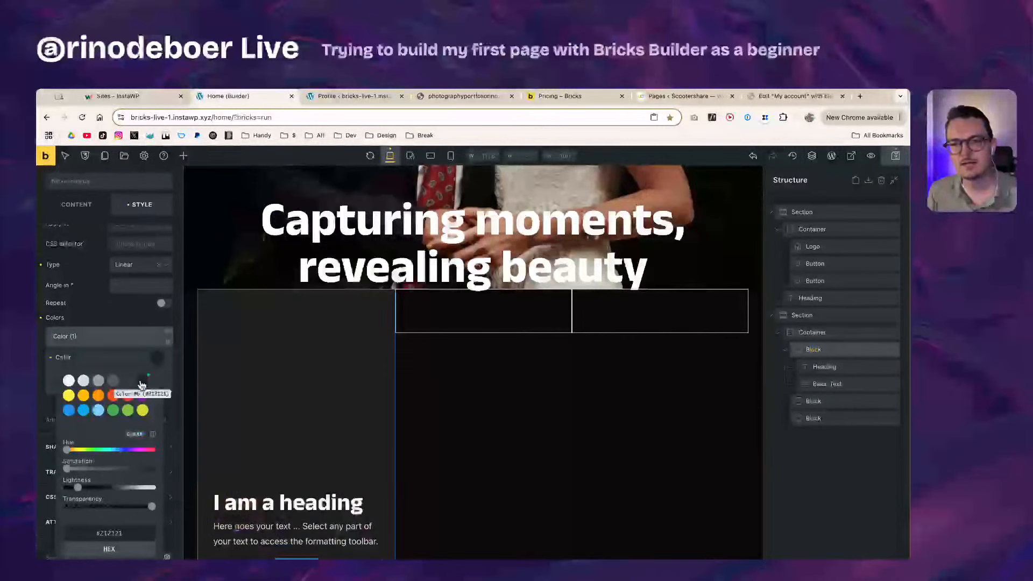
left_click_drag(152, 506, 106, 508)
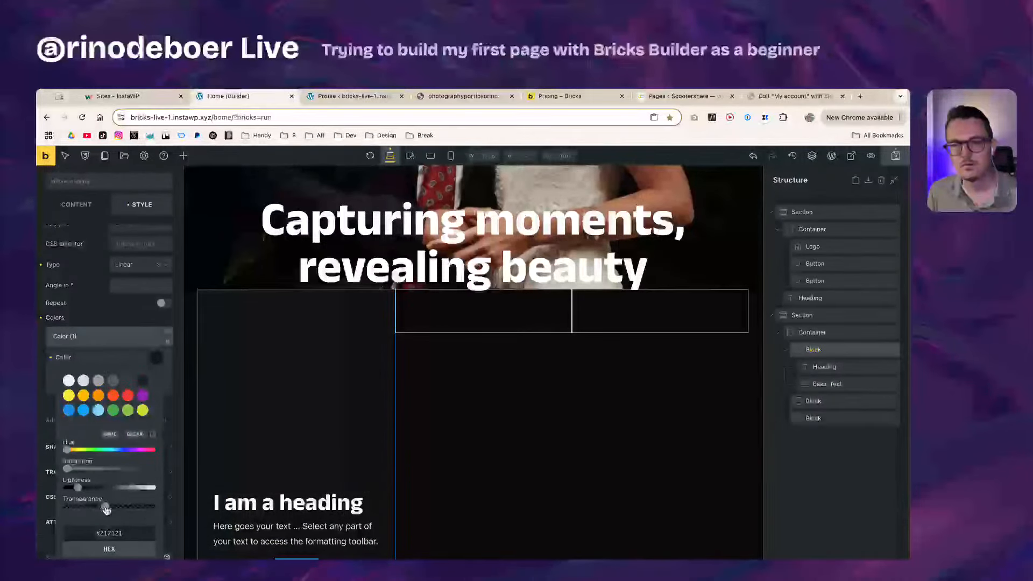
left_click(129, 360)
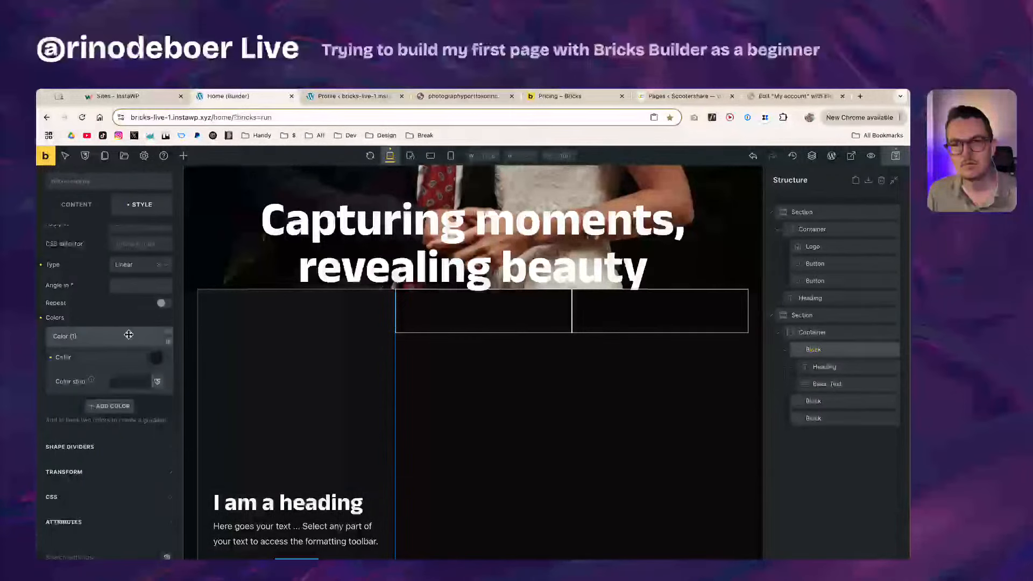
Step: Add a second gradient colour of orange-red #ff3722
left_click(168, 335)
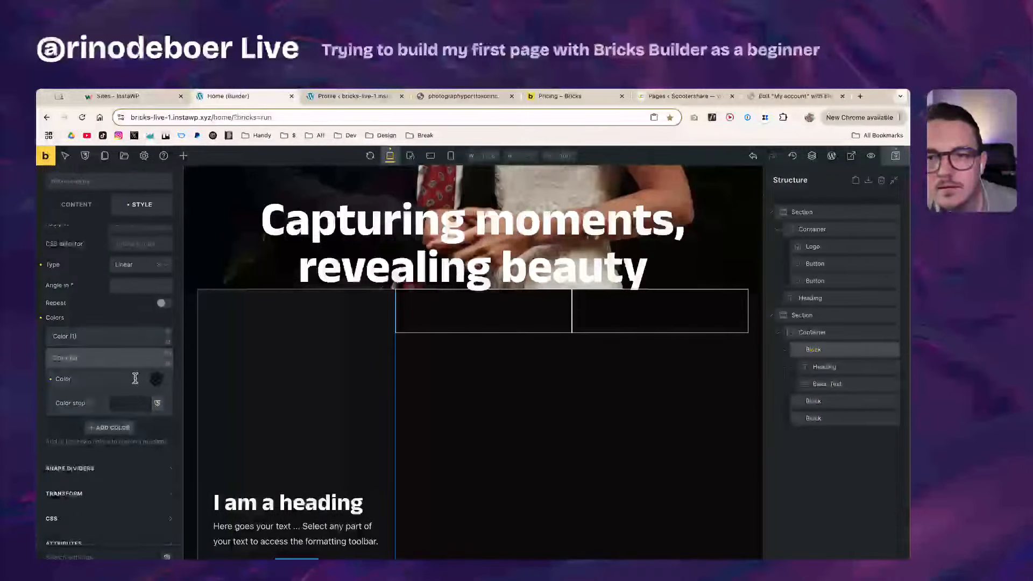
left_click(155, 383)
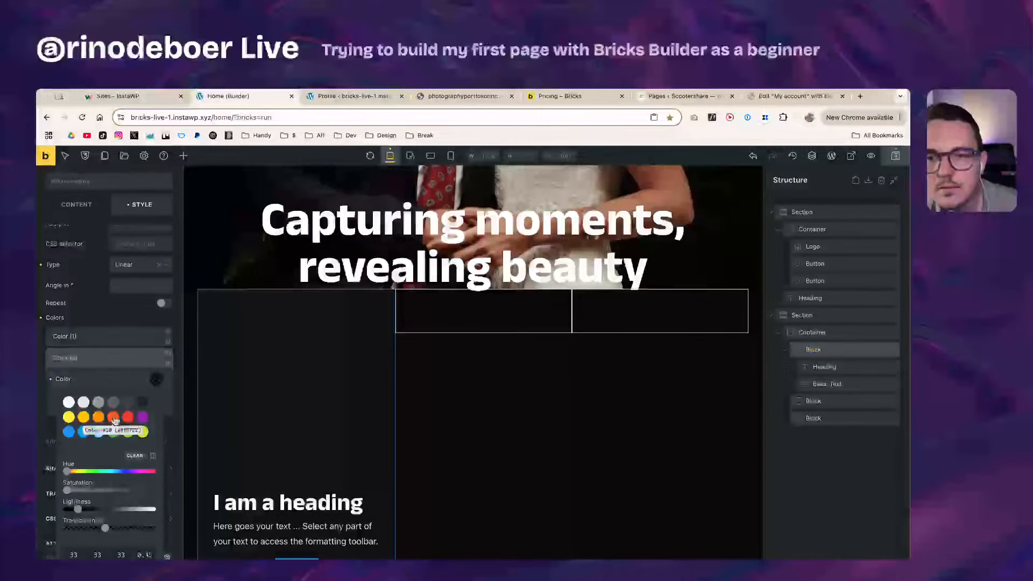
left_click(114, 417)
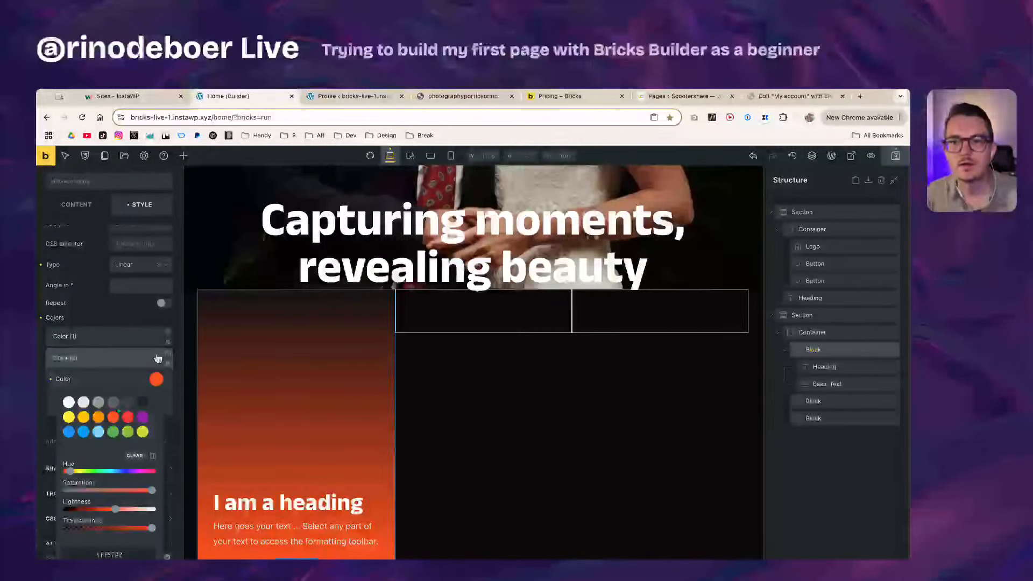
left_click(127, 358)
Step: Lower the first #212121 colour's opacity to zero
left_click(134, 366)
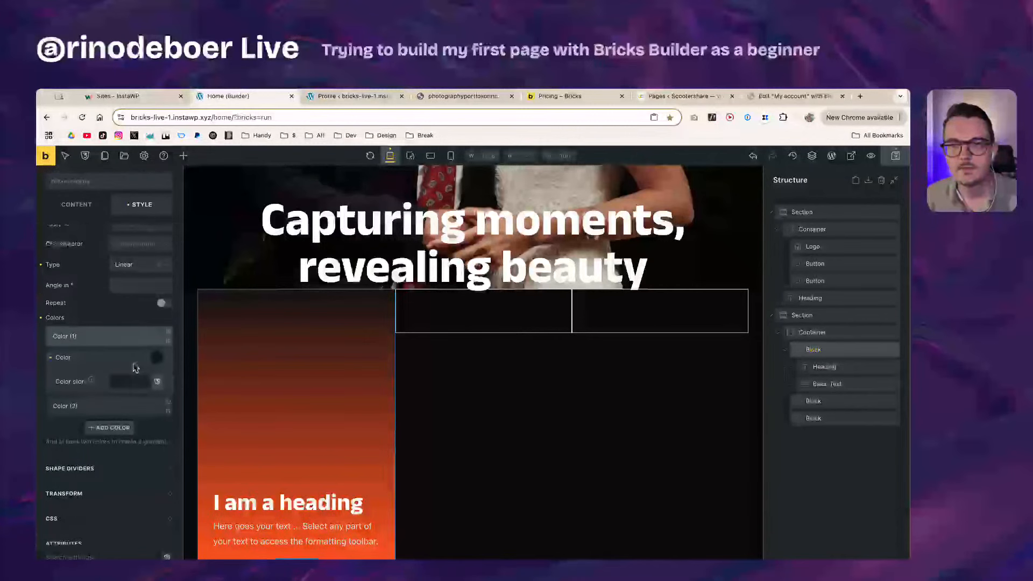
left_click(154, 358)
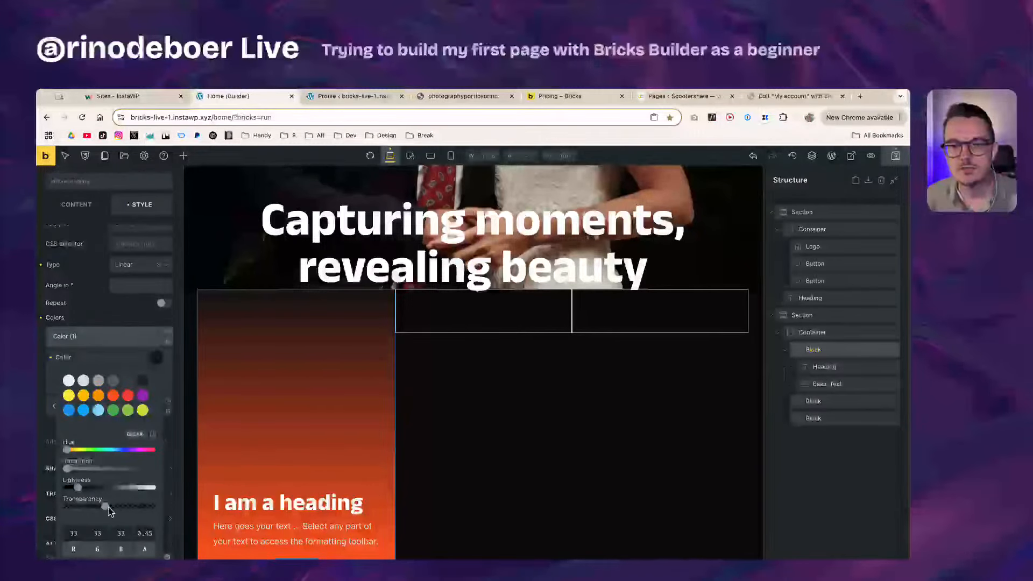
left_click_drag(108, 508, 54, 509)
scroll(108, 510, "down", 1)
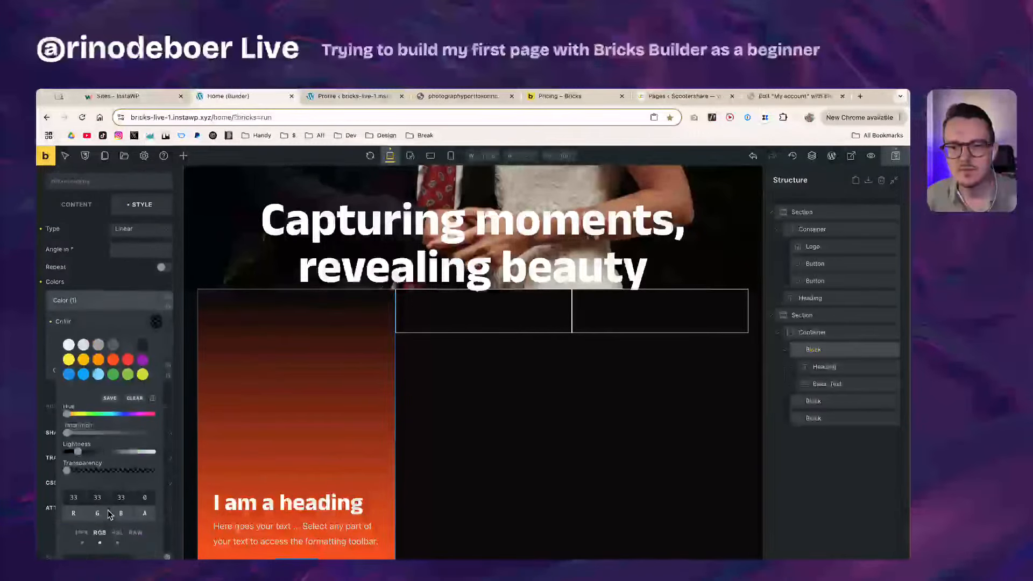
scroll(107, 510, "down", 1)
left_click_drag(78, 444, 48, 467)
left_click(133, 320)
Step: Set the gradient's Apply to option to Overlay
left_click(127, 320)
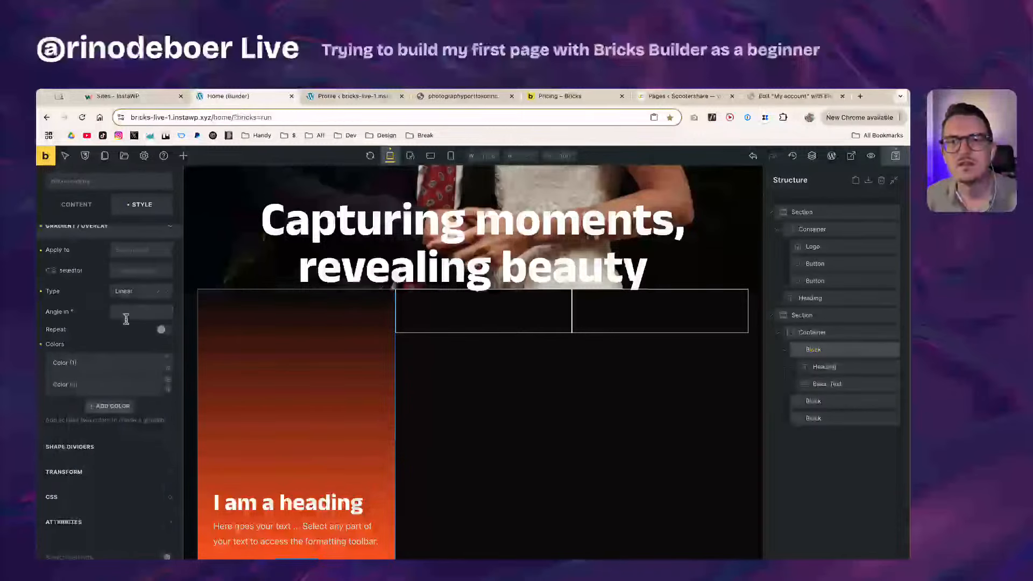
left_click(139, 255)
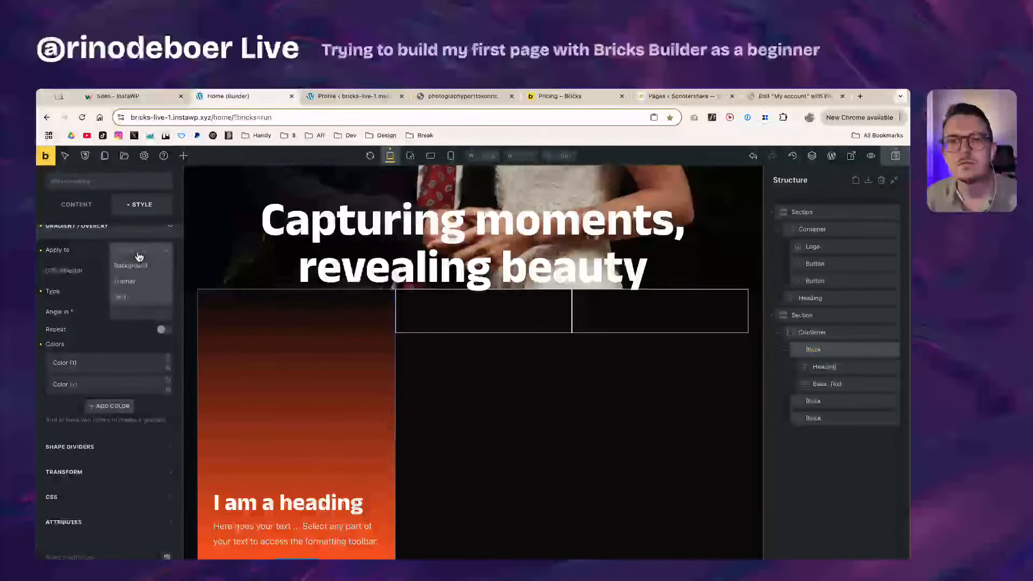
left_click(140, 288)
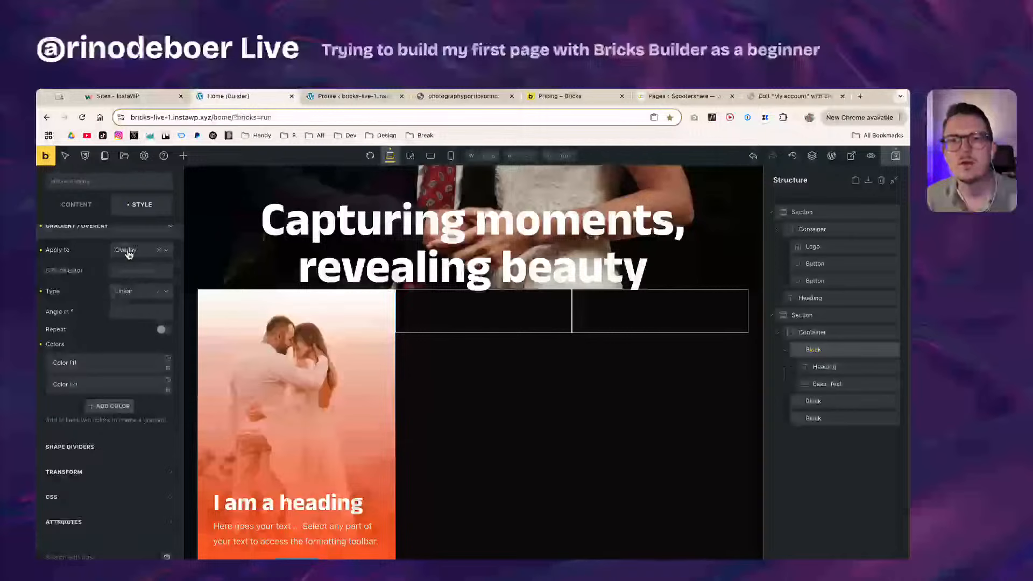
left_click(129, 255)
left_click(130, 266)
left_click(129, 256)
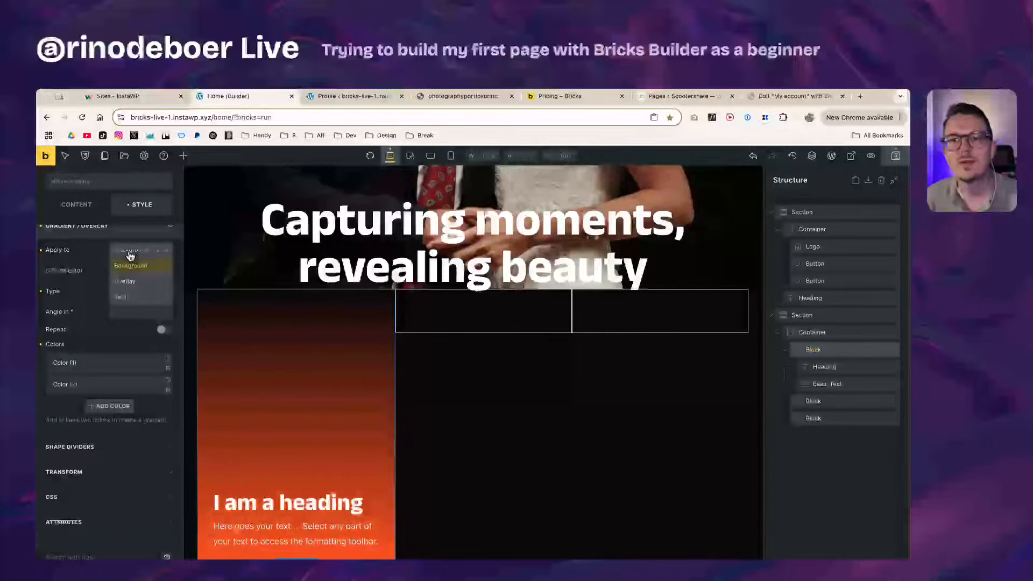
left_click(125, 281)
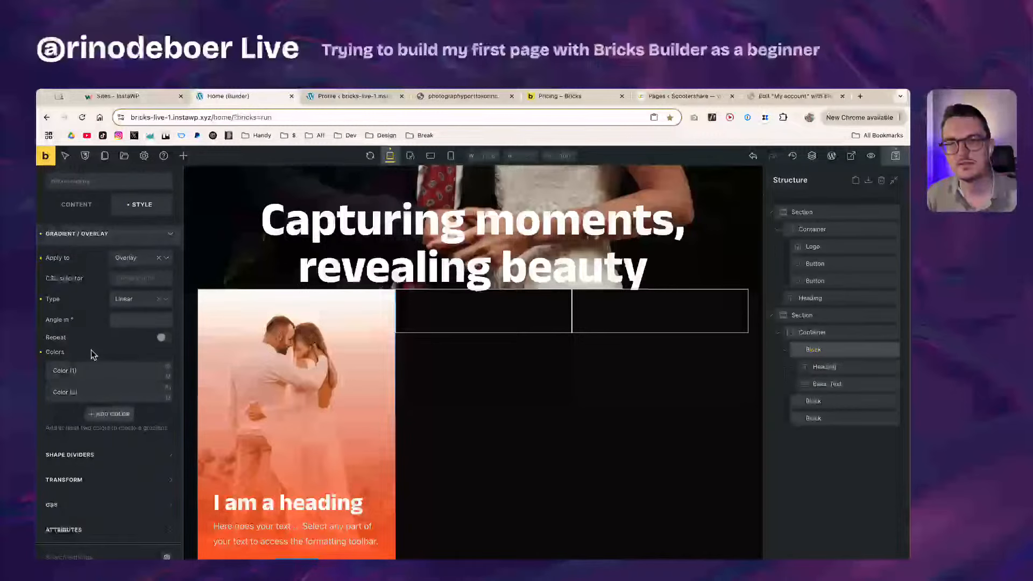
Step: Change the second gradient colour from #ff3722 to near-black #030303
left_click(115, 393)
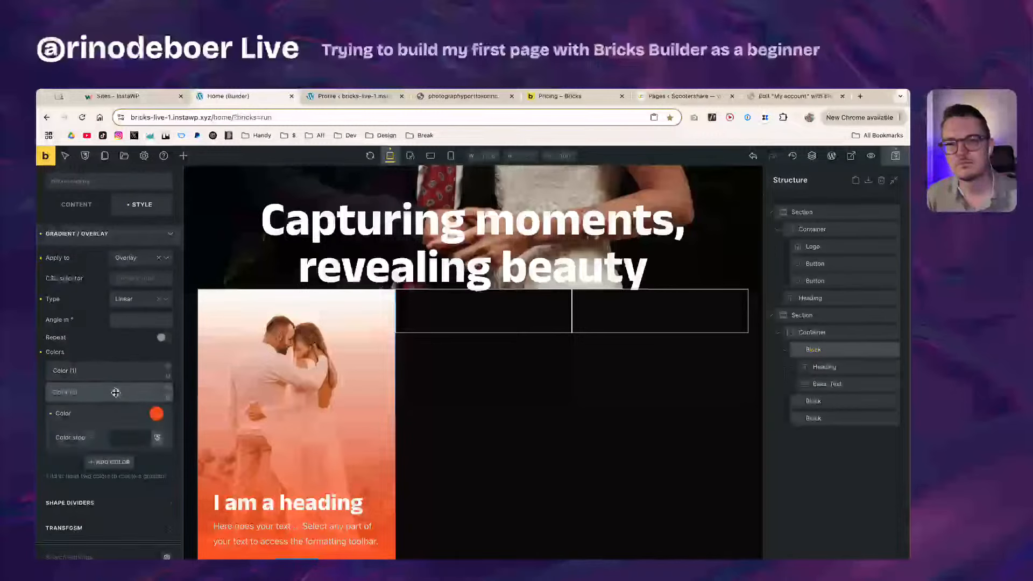
left_click(156, 414)
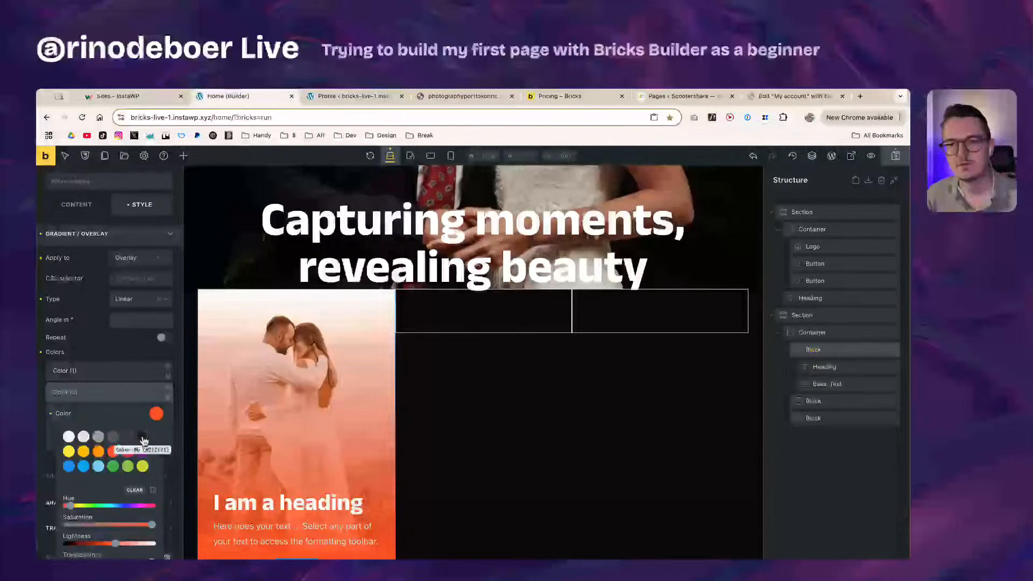
left_click(143, 436)
scroll(129, 441, "down", 2)
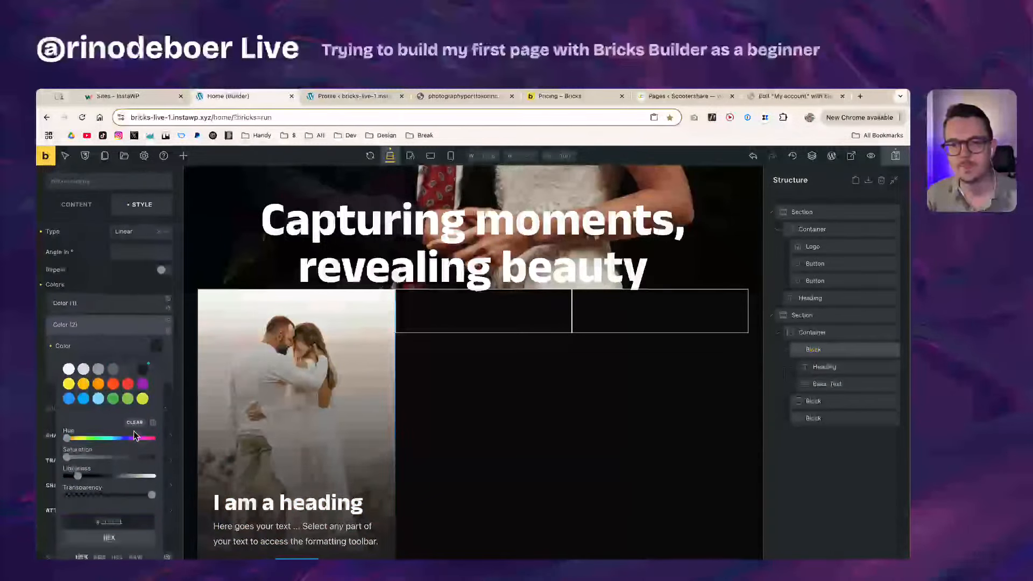
left_click_drag(79, 470, 69, 467)
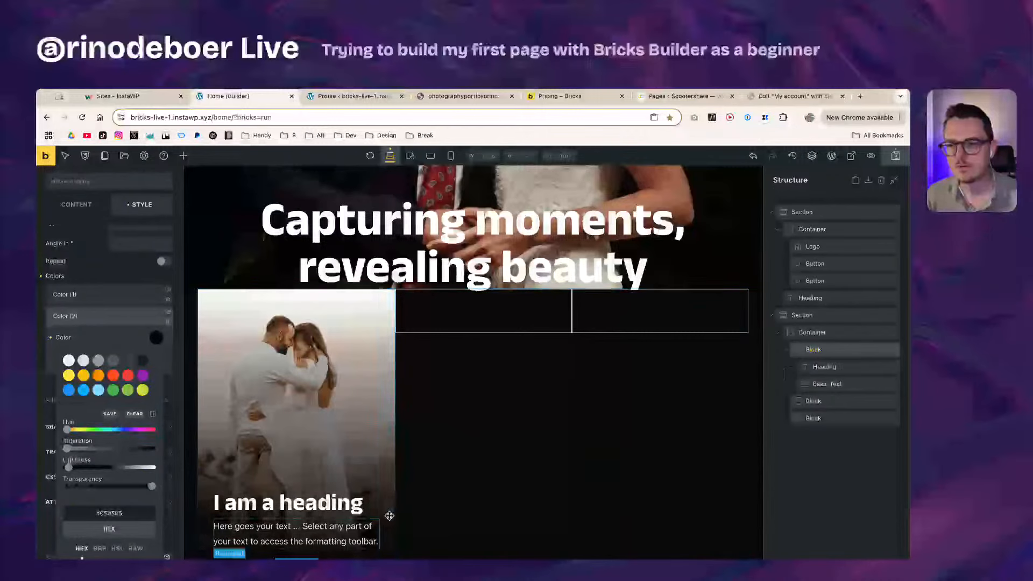
left_click(110, 320)
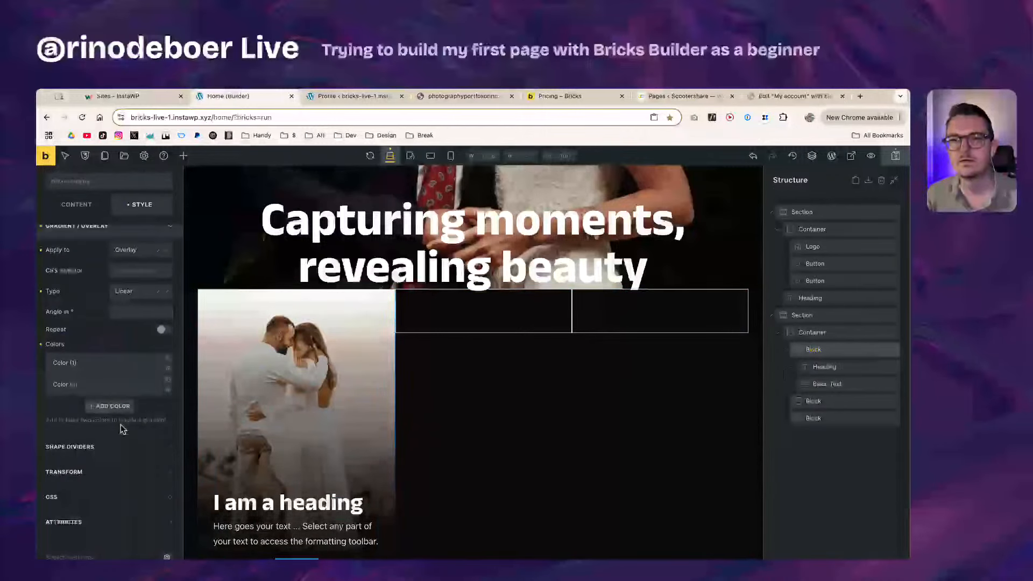
scroll(137, 370, "up", 5)
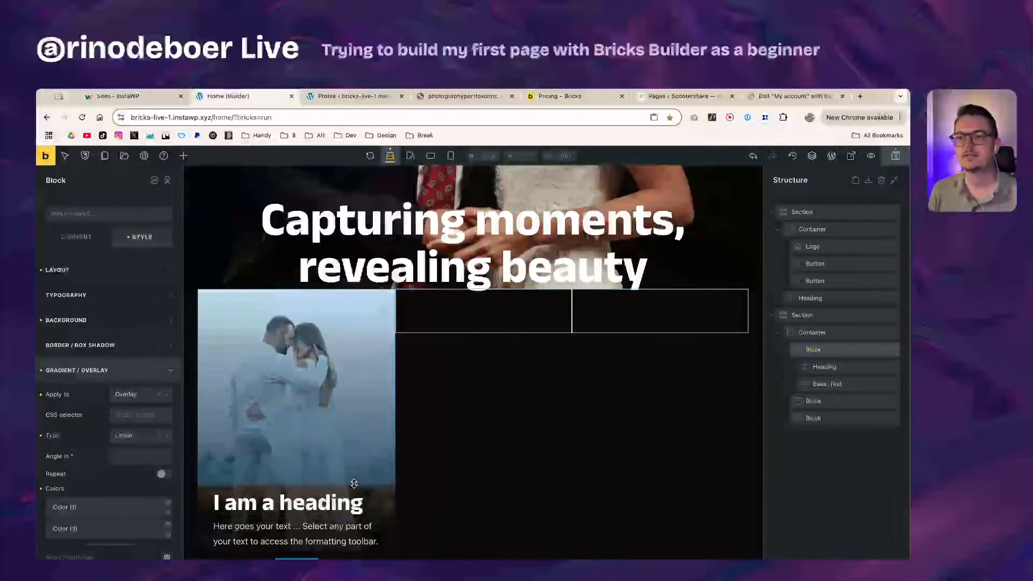
Step: Save the page and reselect the first card block
key("super+s")
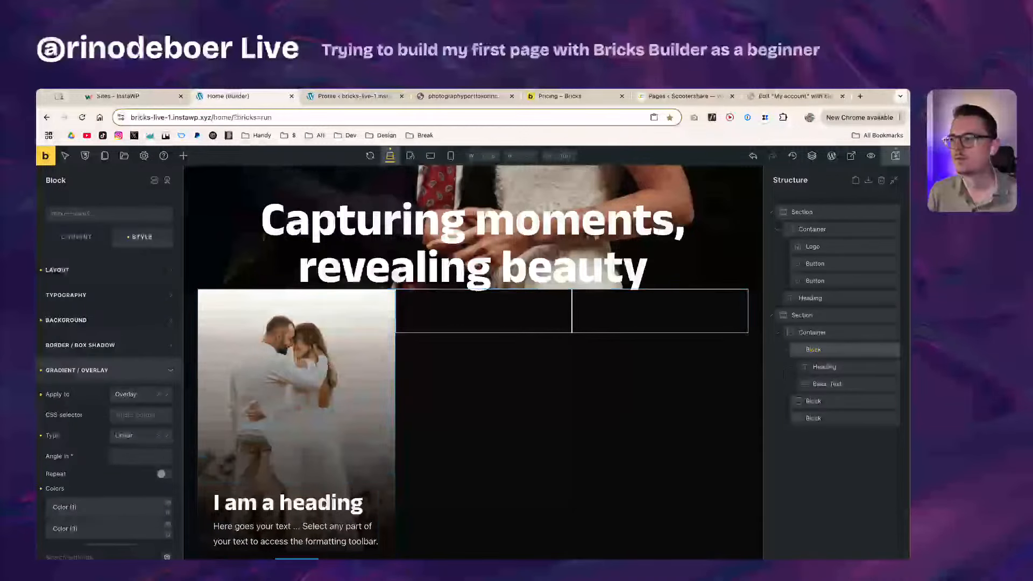
left_click(839, 368)
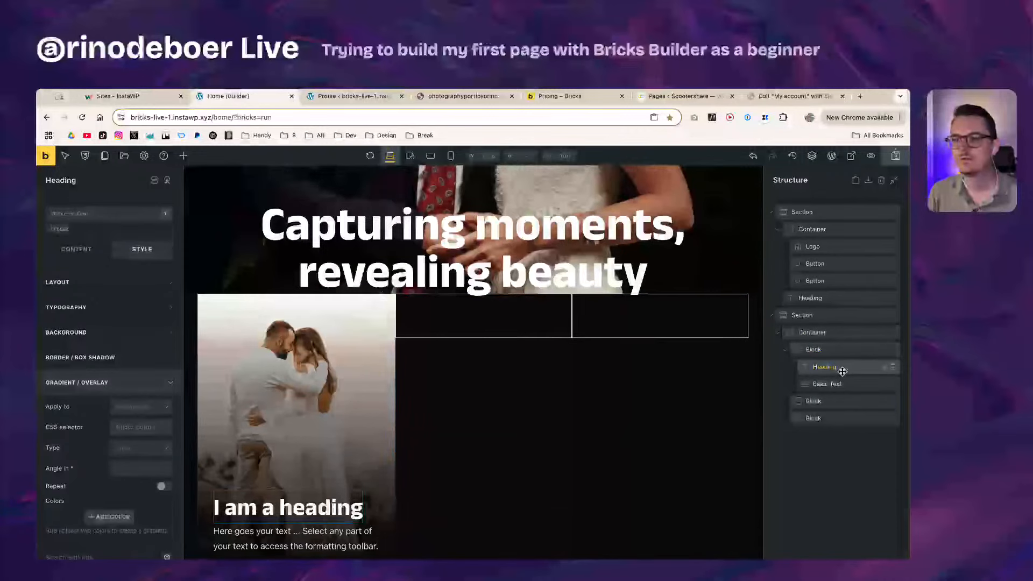
left_click(842, 356)
left_click(842, 366)
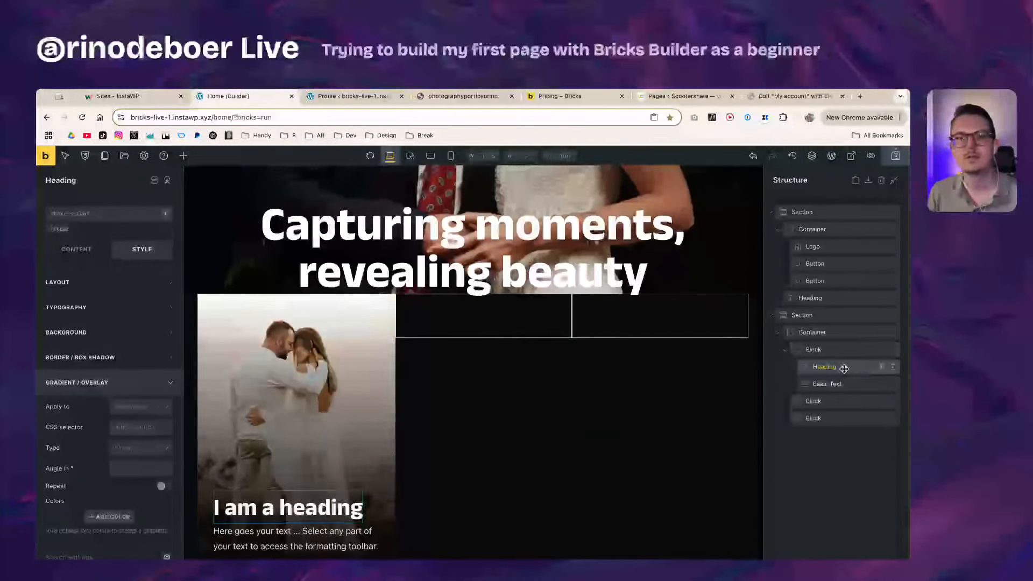
left_click(843, 351)
left_click(845, 368)
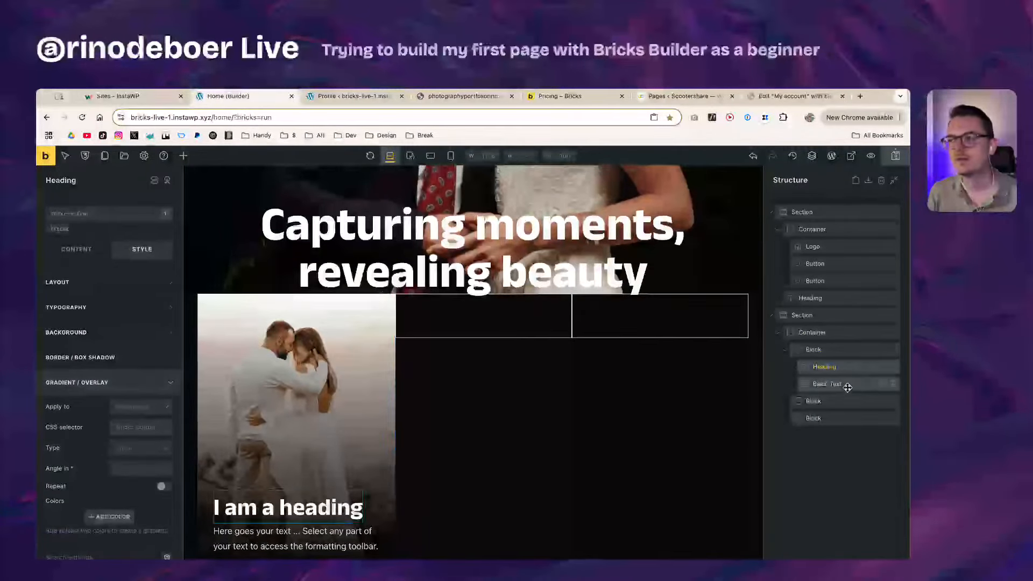
left_click(847, 385)
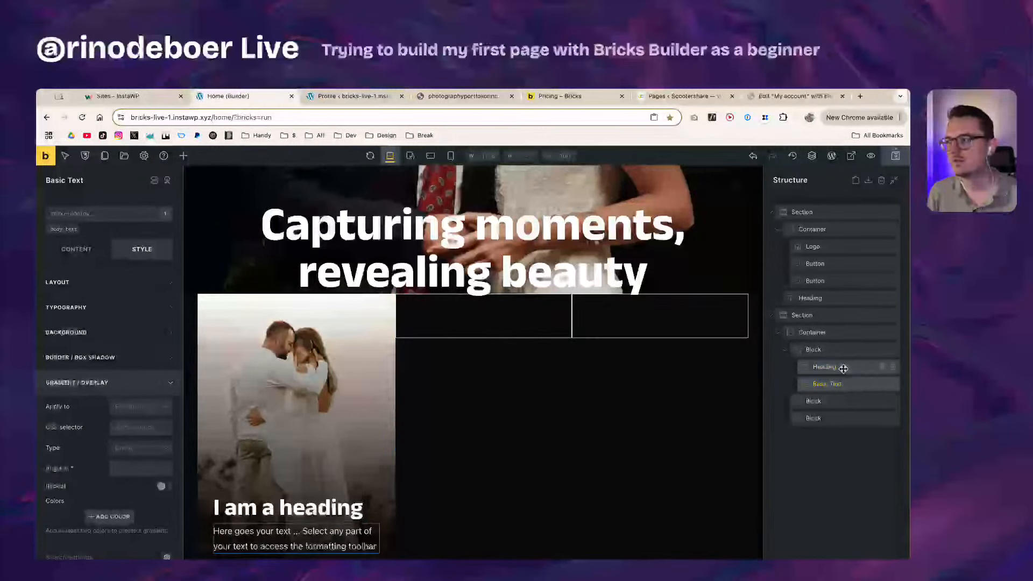
left_click(842, 366)
left_click(843, 352)
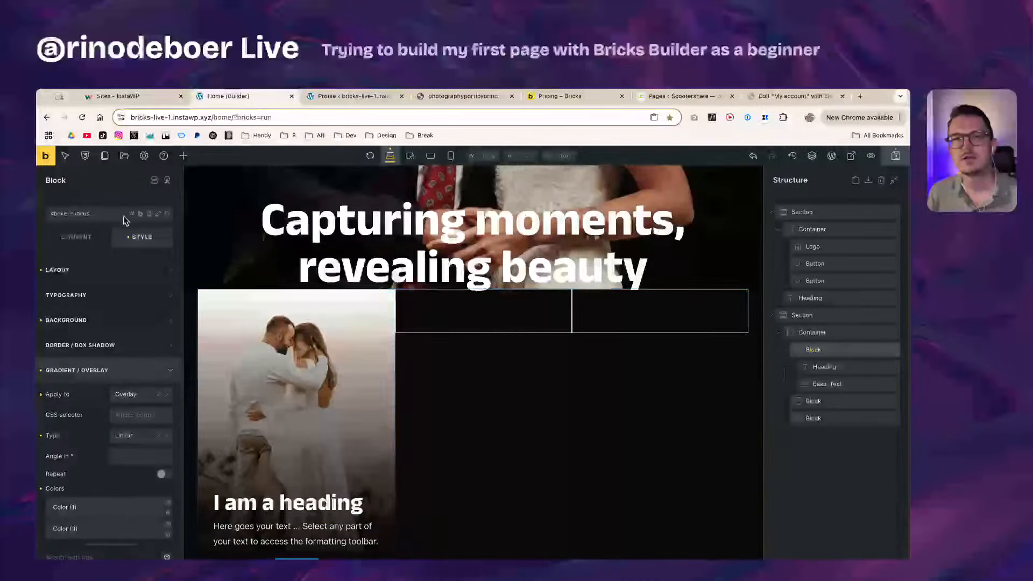
Step: Add the card1 class to the first card and switch to styling that class
left_click(108, 216)
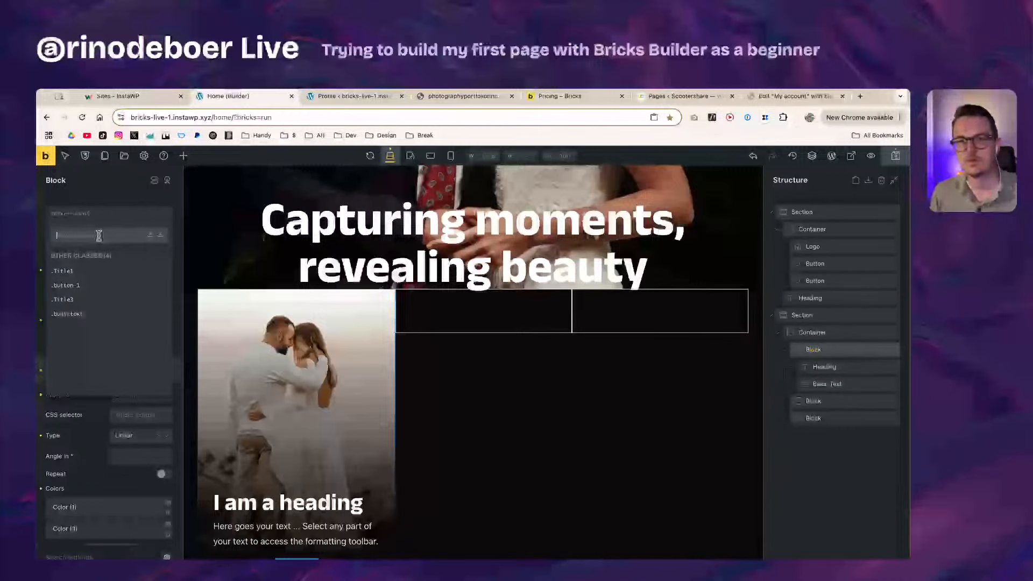
type("dd")
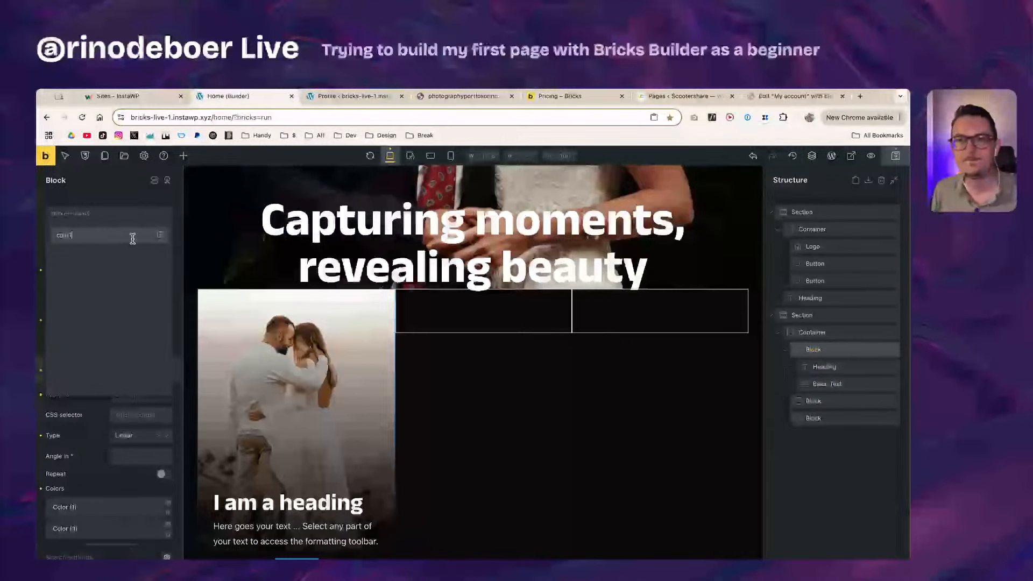
left_click(165, 234)
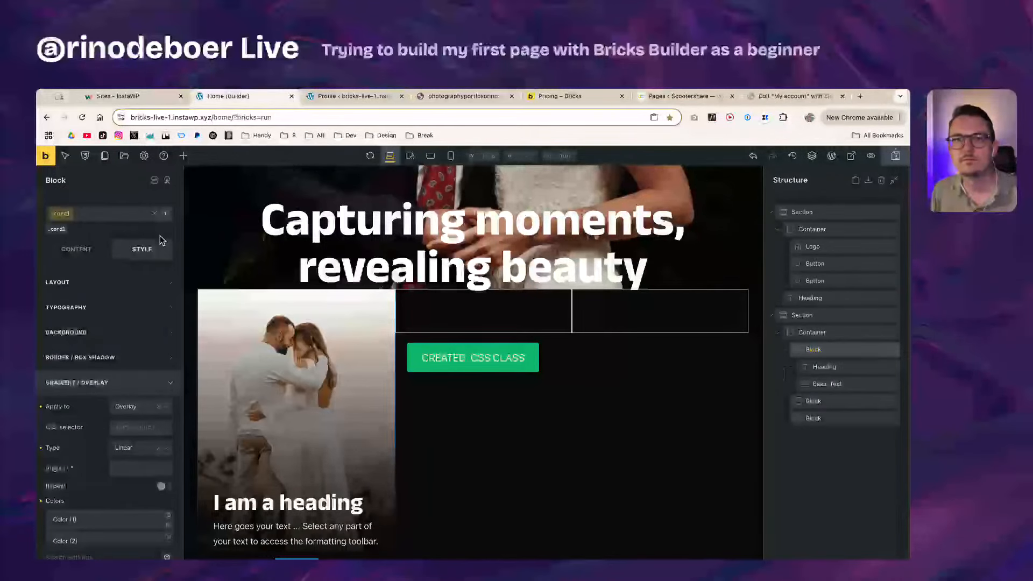
left_click(77, 393)
left_click(80, 389)
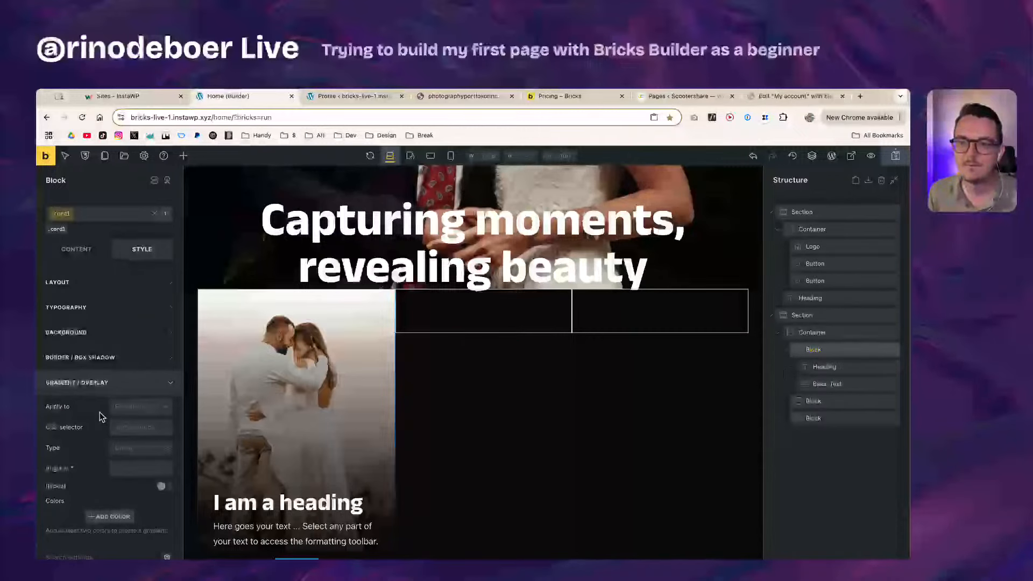
left_click(118, 383)
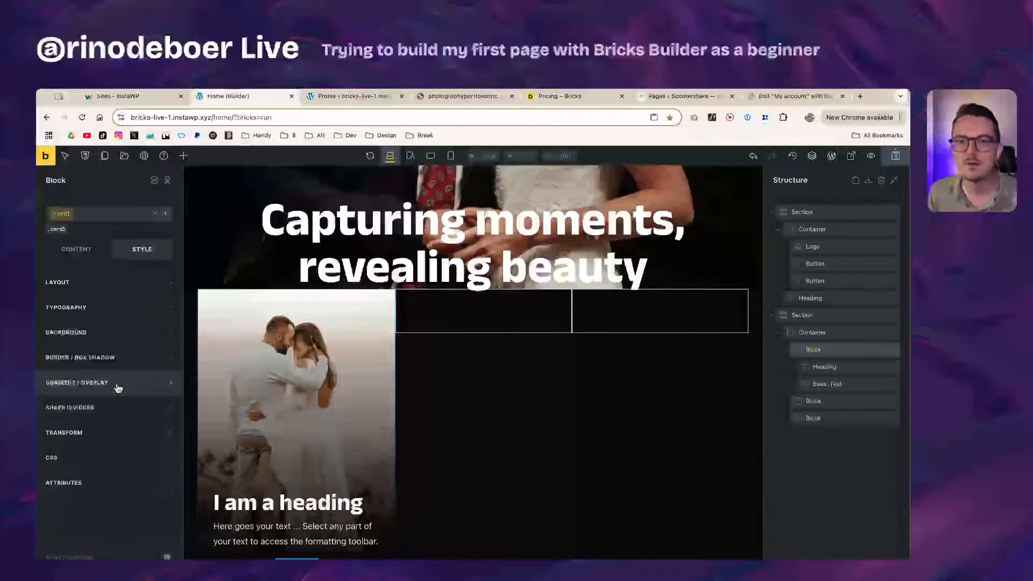
left_click(63, 214)
Step: Activate the card1 class chip and save the Home page with Cmd+S
left_click(59, 231)
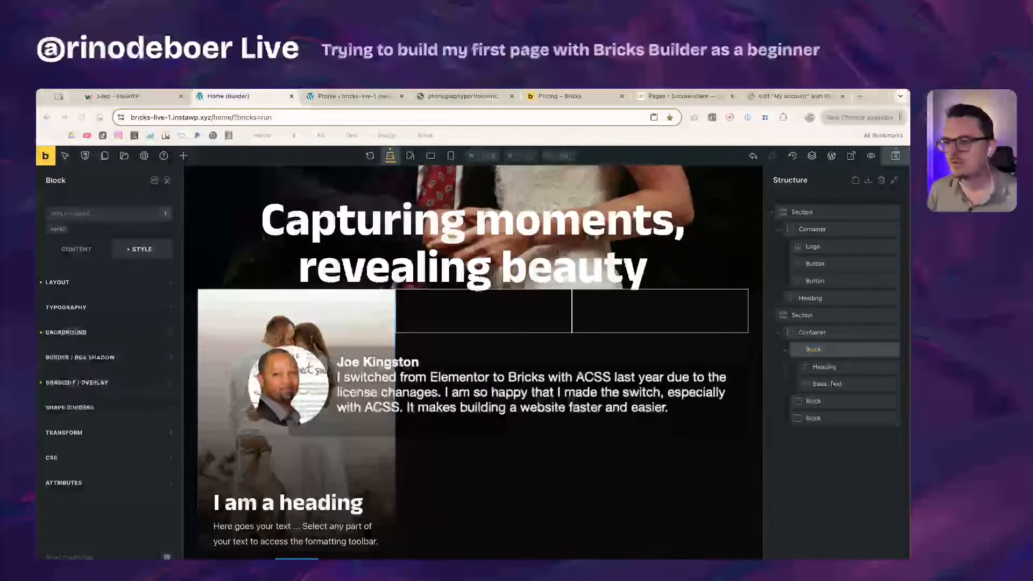
key("super+s")
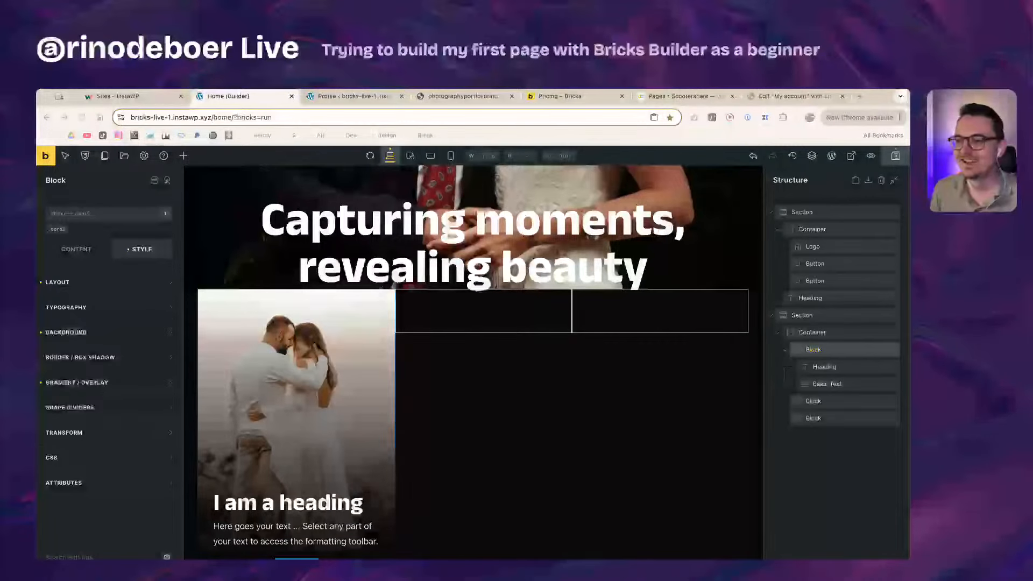
Step: Save the page and activate card1, checking its layout and typography settings
left_click(489, 535)
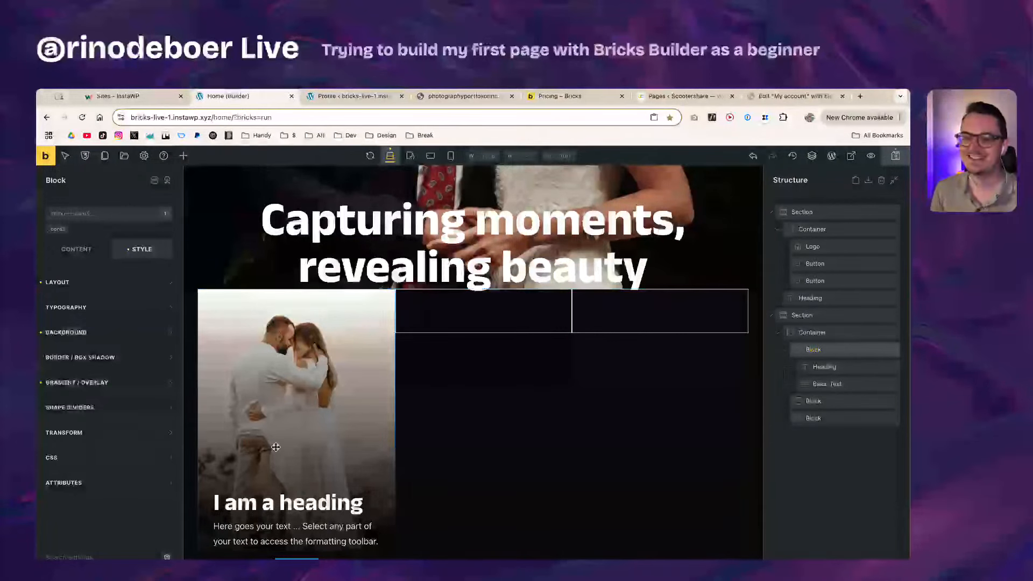
key("super+s")
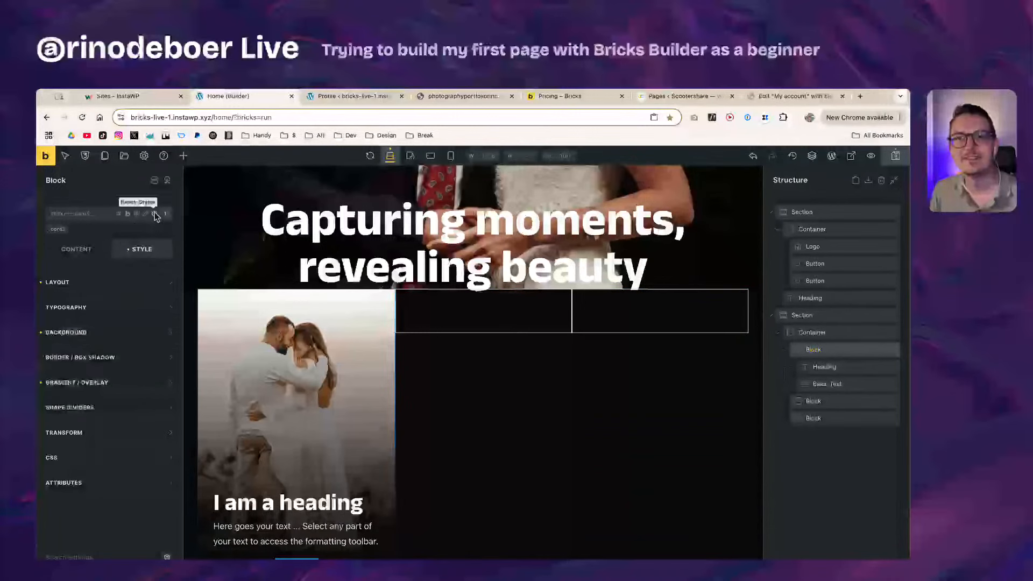
left_click(58, 230)
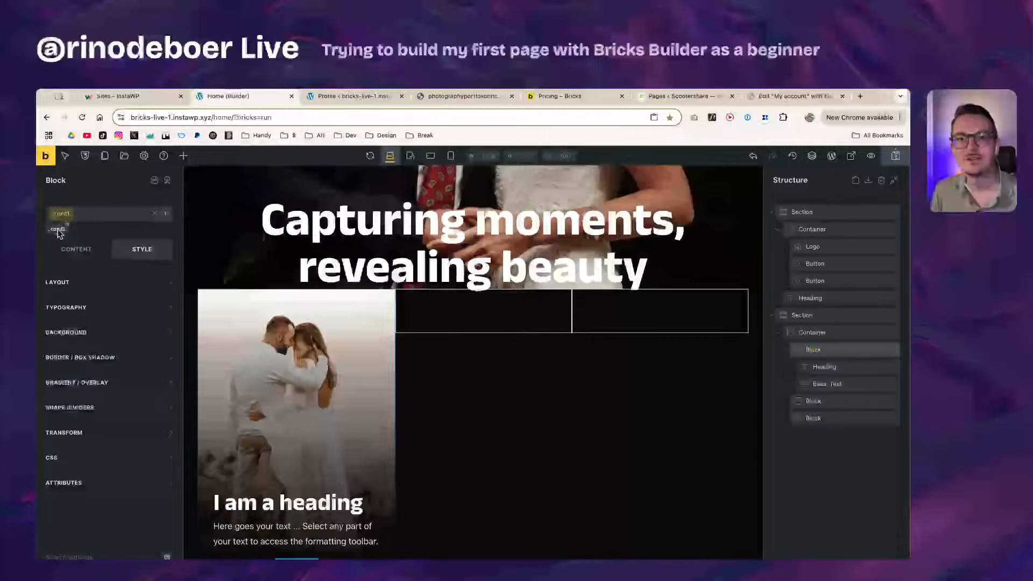
right_click(58, 232)
left_click(153, 217)
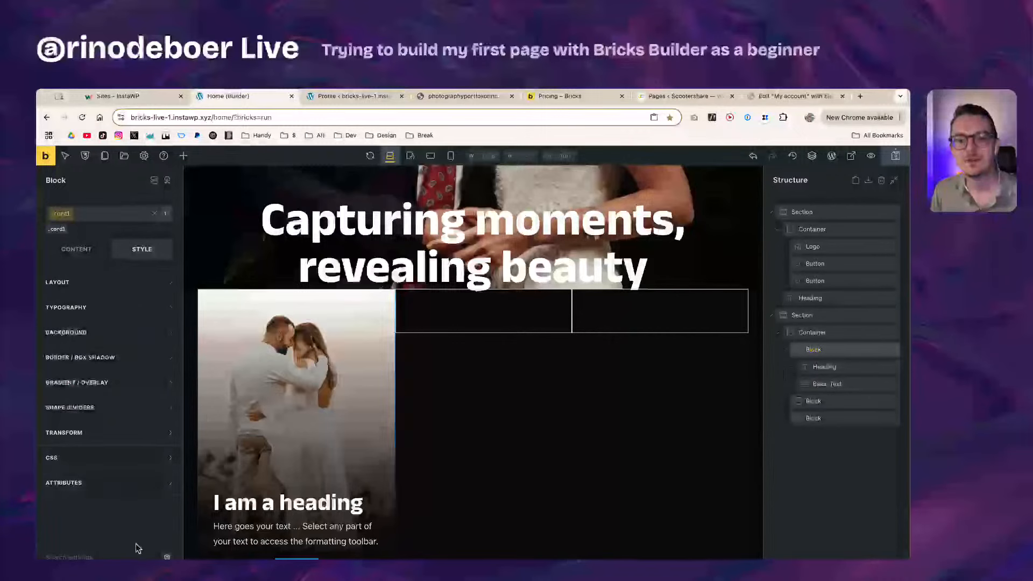
left_click(102, 284)
left_click(103, 283)
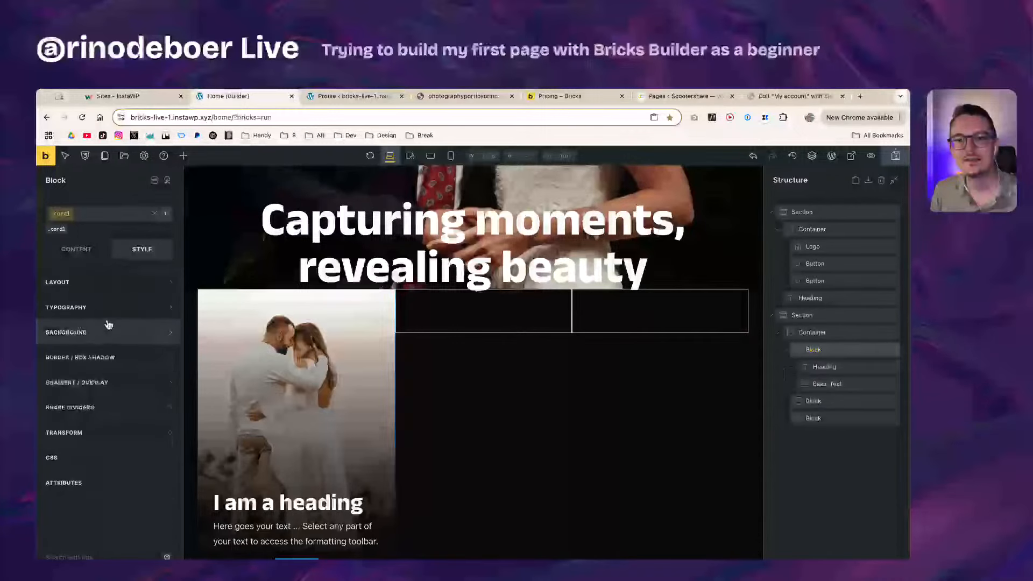
left_click(108, 307)
left_click(108, 309)
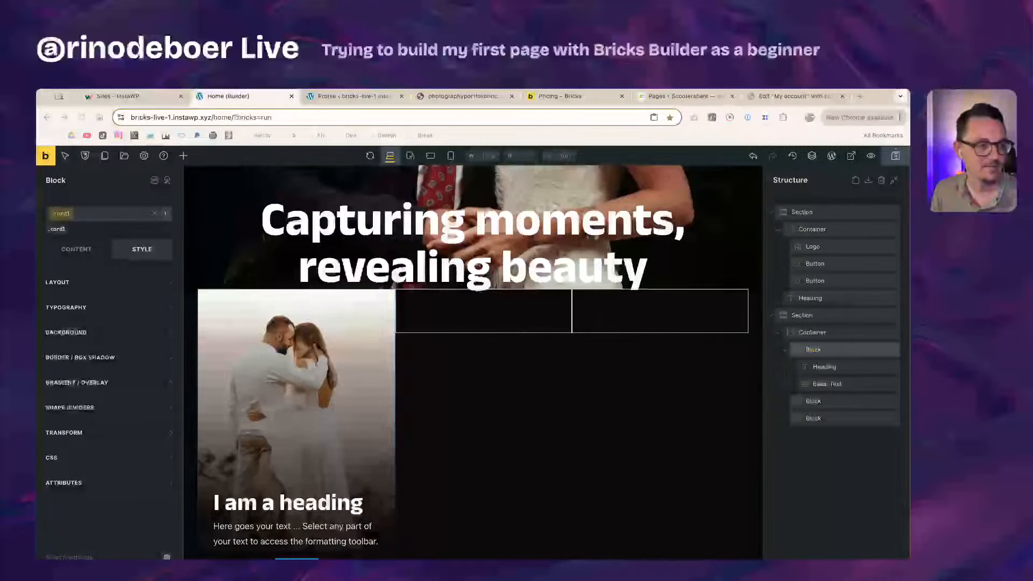
Step: Collapse the first card's heading and text in Structure and save the page
left_click(252, 263)
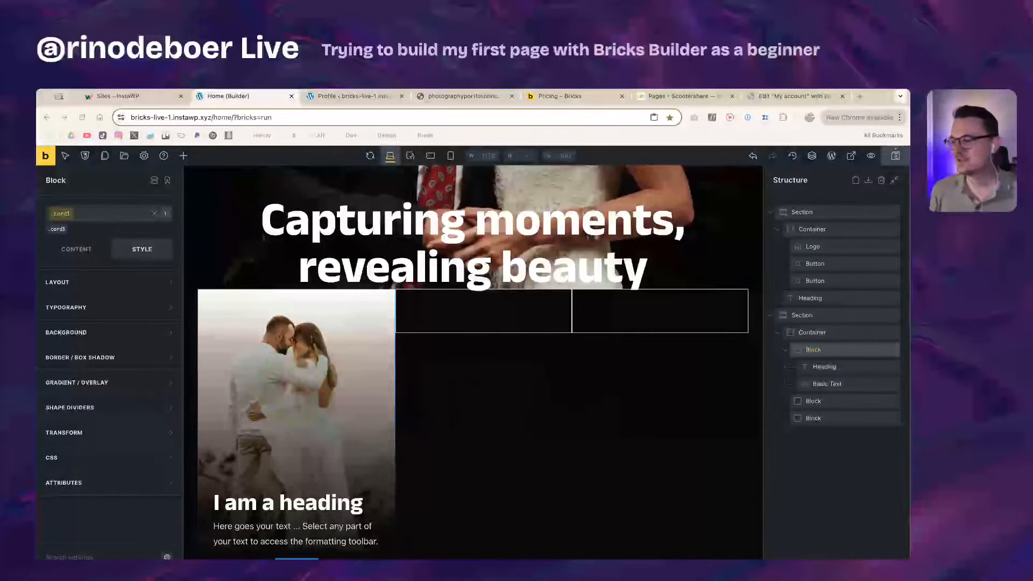
left_click(785, 352)
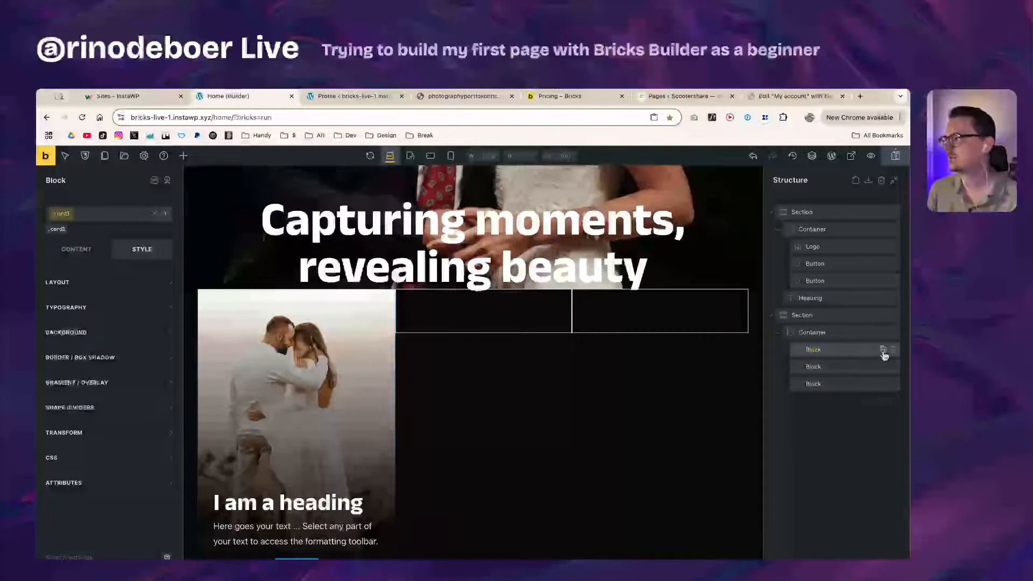
left_click(94, 261)
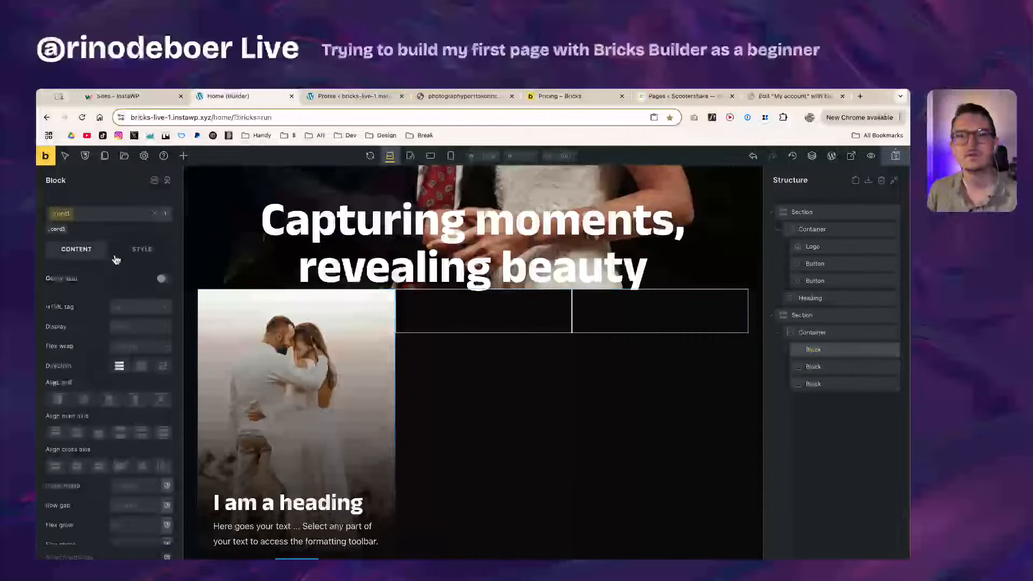
left_click(120, 253)
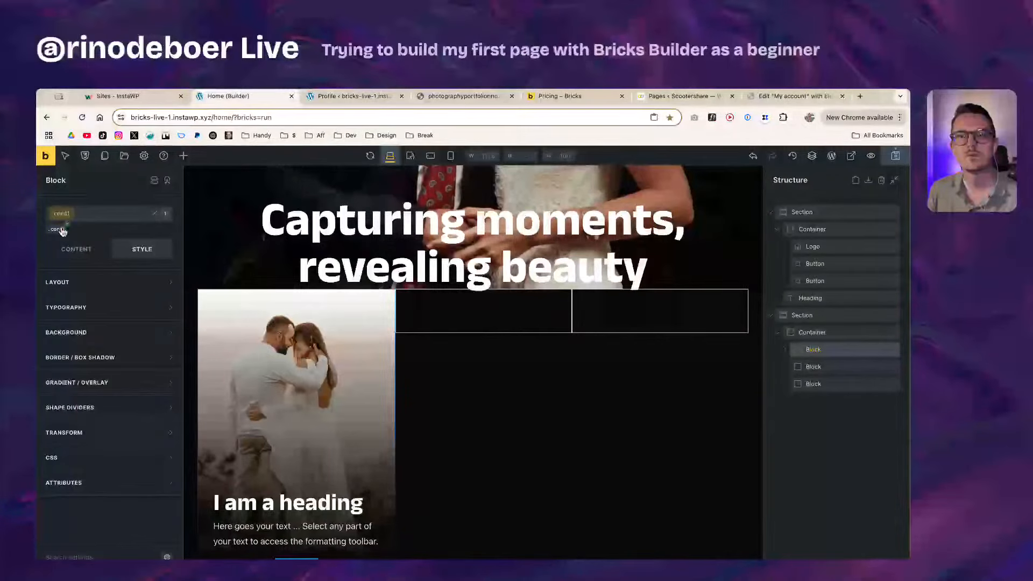
key("super+s")
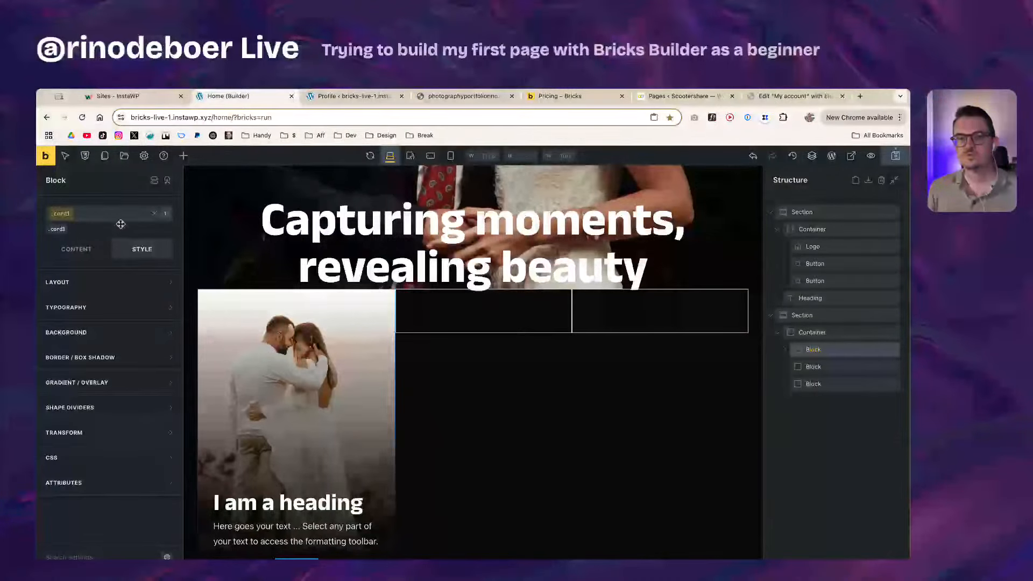
Step: Deactivate card1 to style the block itself and check its gradient overlay settings
left_click(62, 217)
left_click(62, 217)
left_click(56, 229)
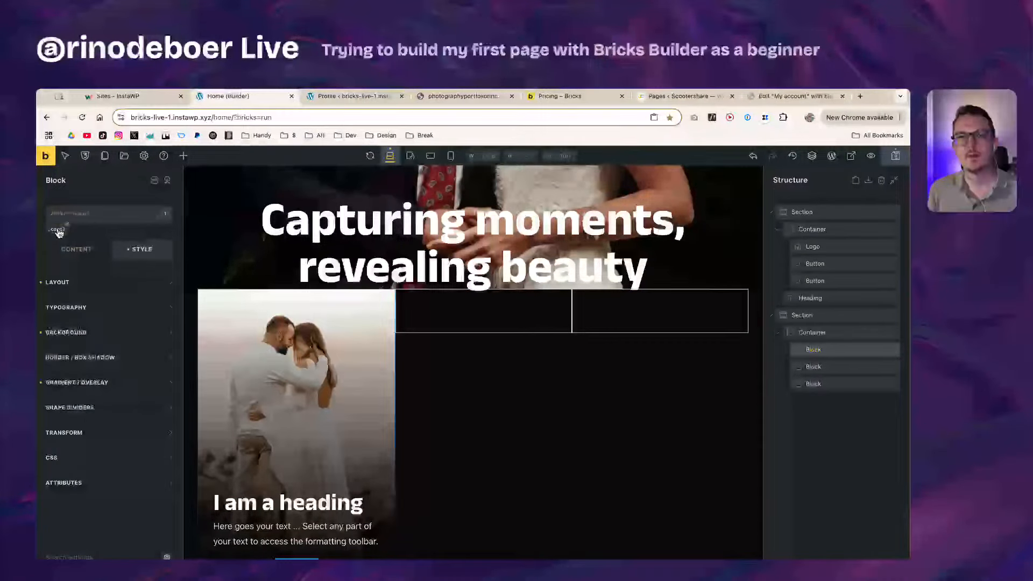
left_click(94, 389)
left_click(100, 387)
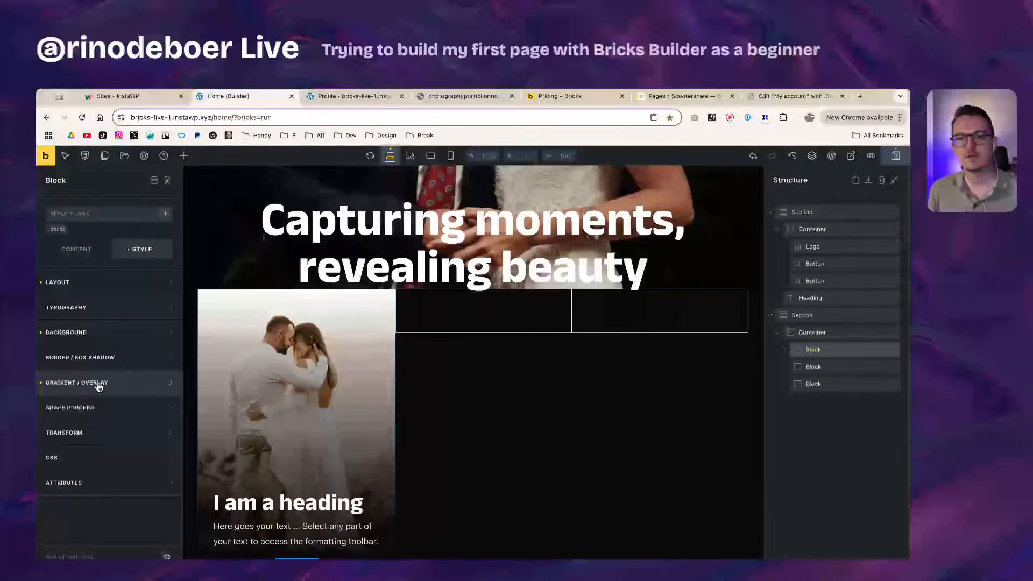
Step: Copy the first card block's styles
right_click(845, 351)
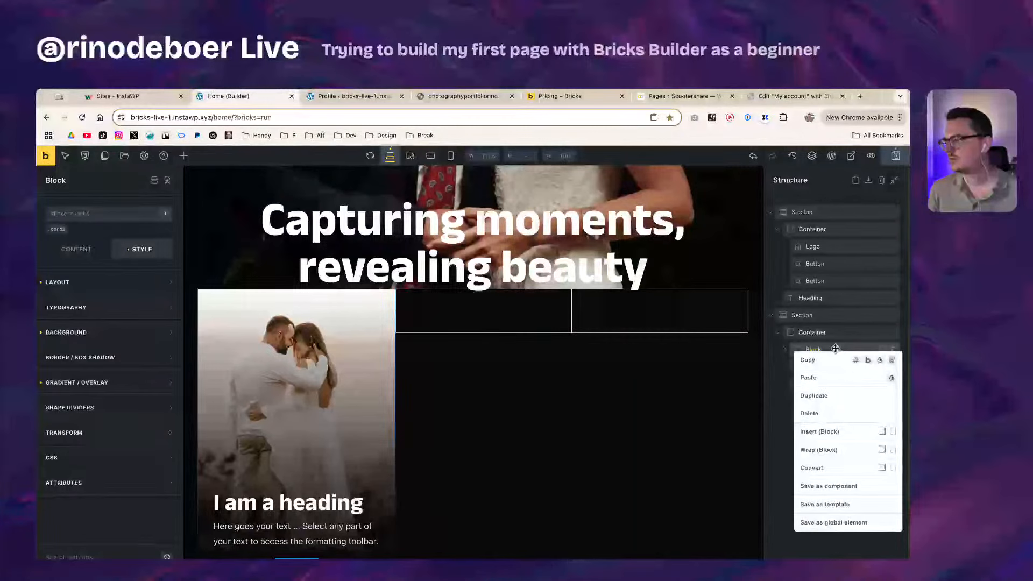
left_click(836, 349)
right_click(836, 349)
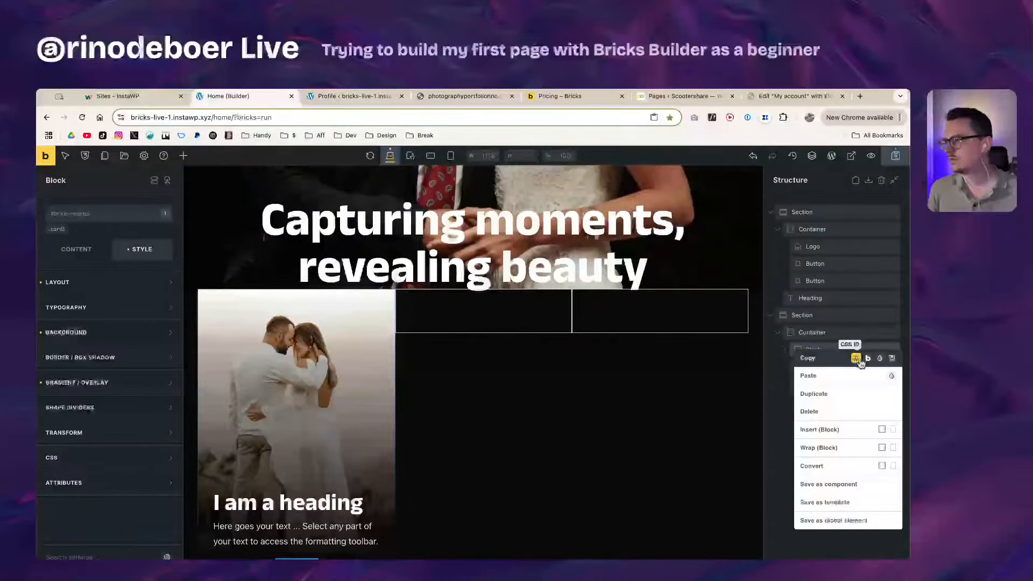
left_click(880, 359)
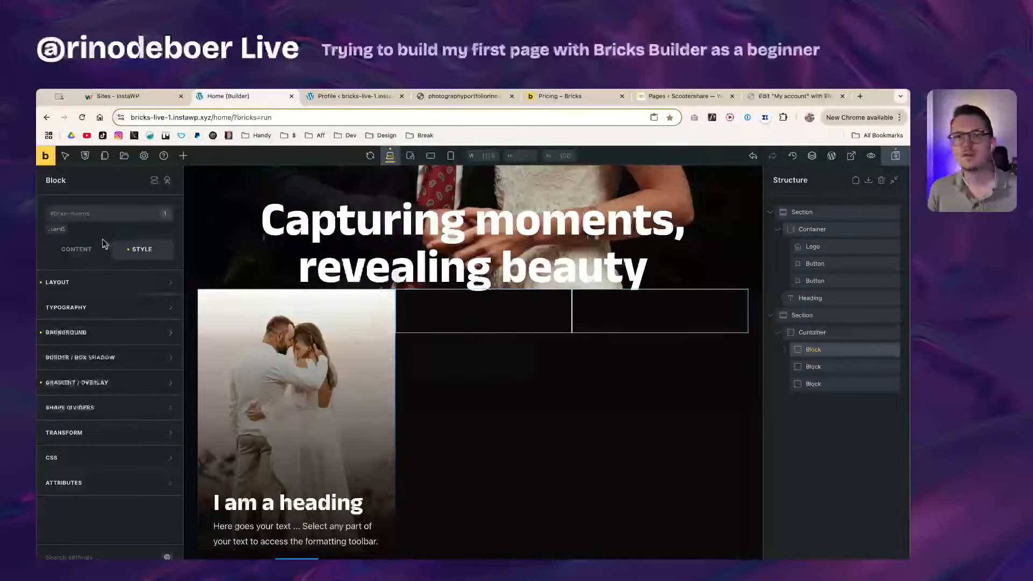
Step: Activate the card1 class and paste the copied styles onto it
left_click(58, 229)
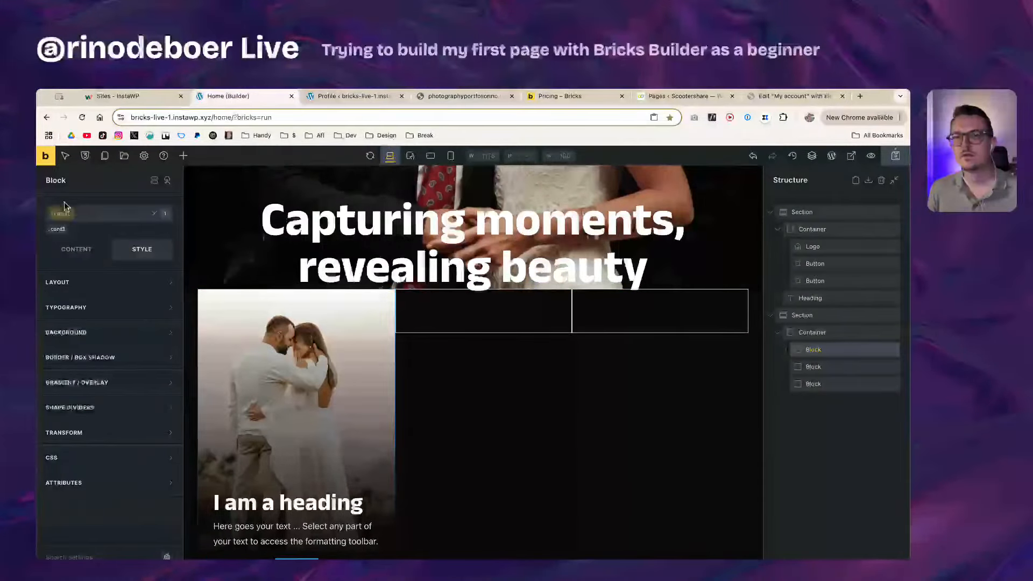
key("super+v")
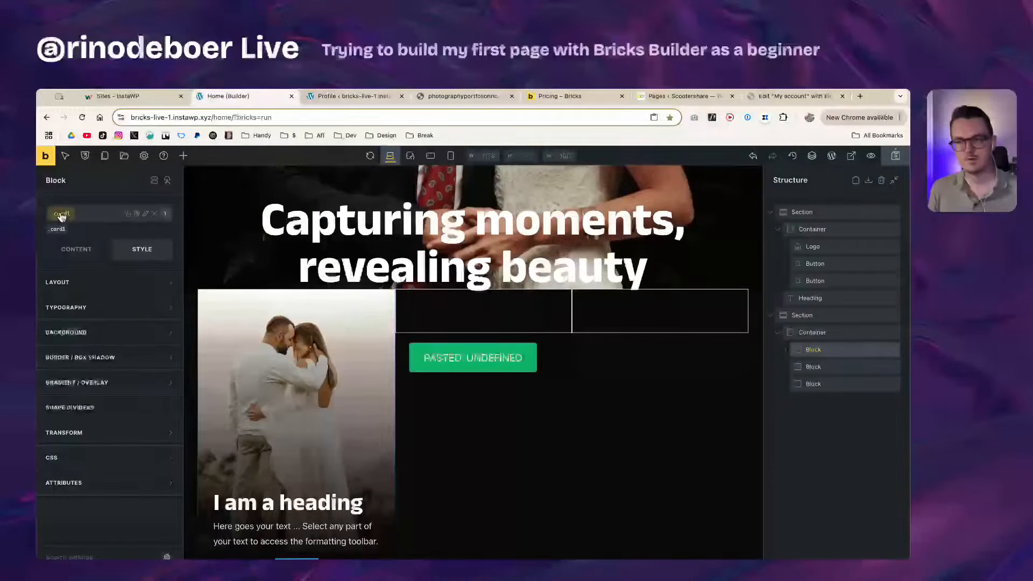
right_click(832, 355)
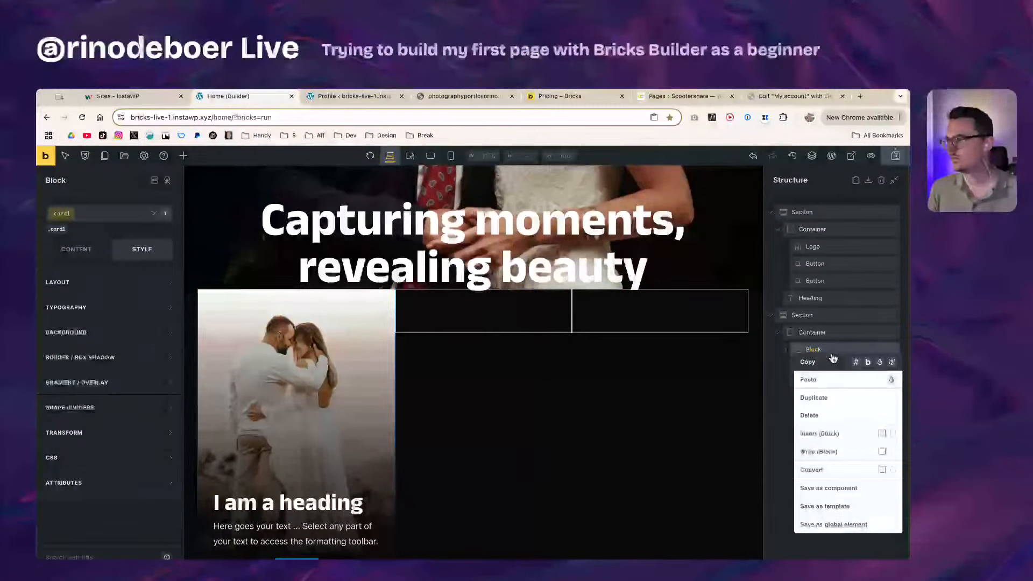
left_click(834, 379)
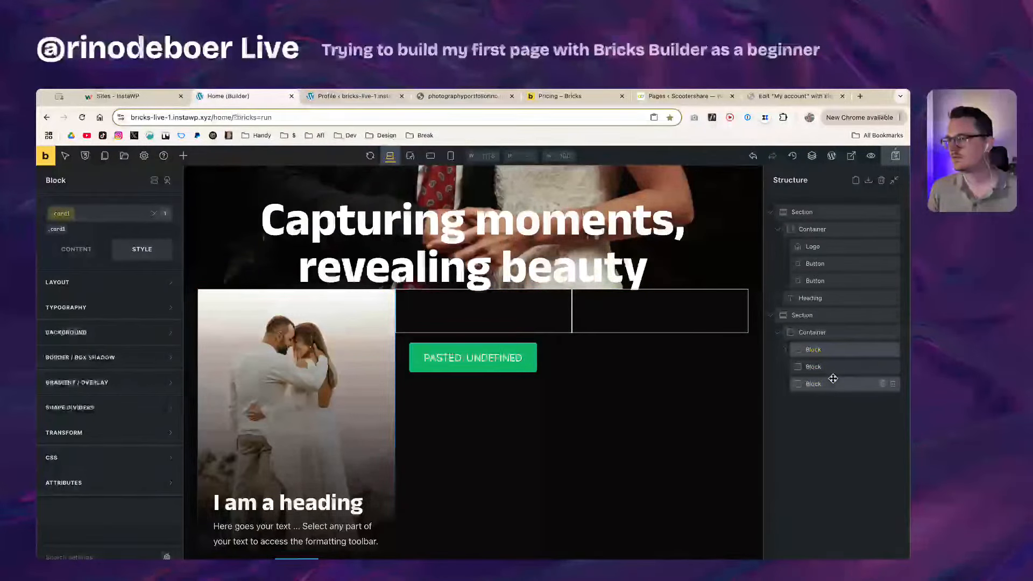
right_click(841, 352)
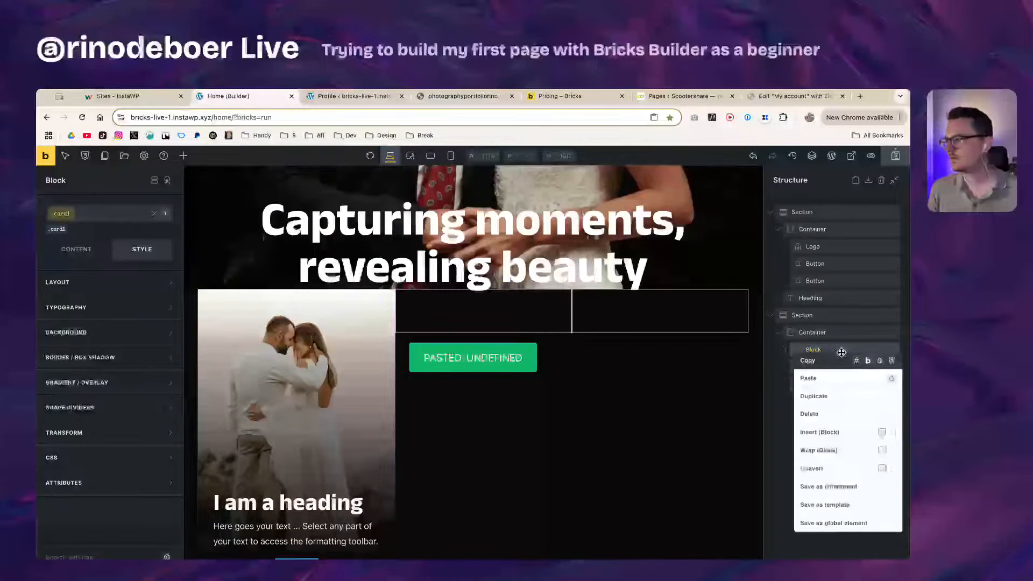
left_click(892, 380)
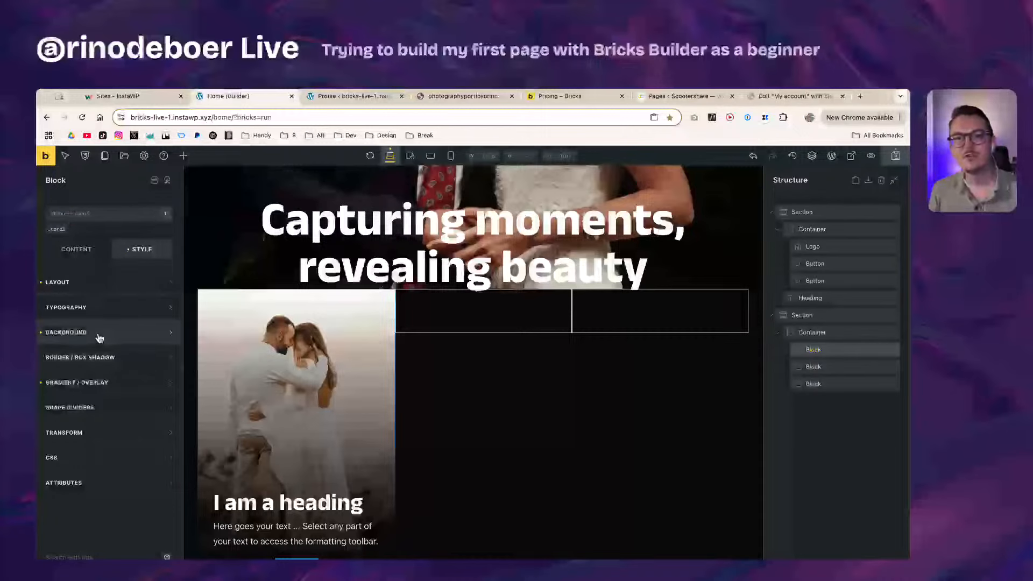
Step: Toggle the card1 class off and on to compare, then reselect the first card
left_click(58, 231)
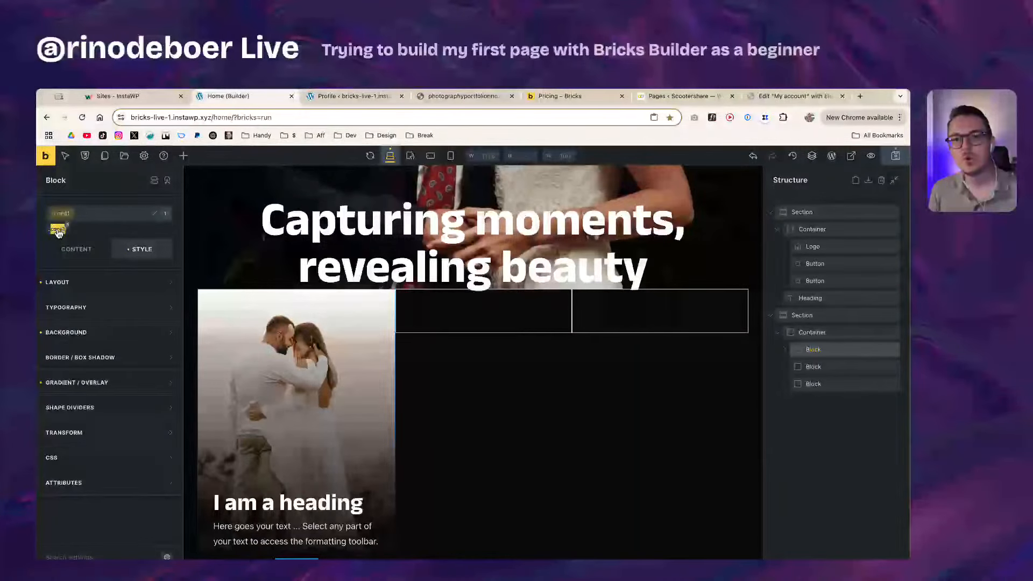
left_click(58, 232)
left_click(58, 231)
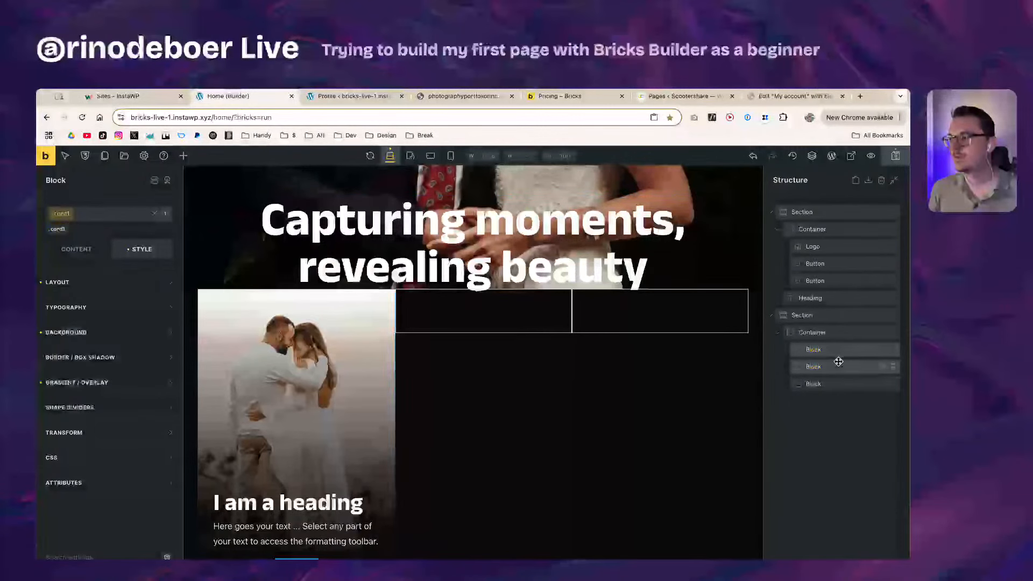
left_click(839, 363)
left_click(831, 350)
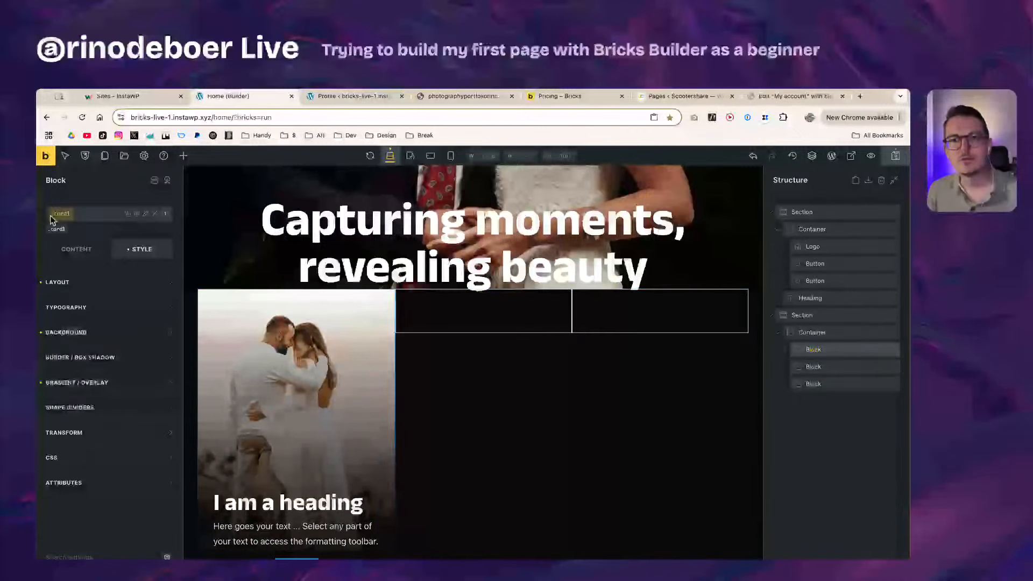
Step: Set the second gradient colour back to orange-red
left_click(110, 390)
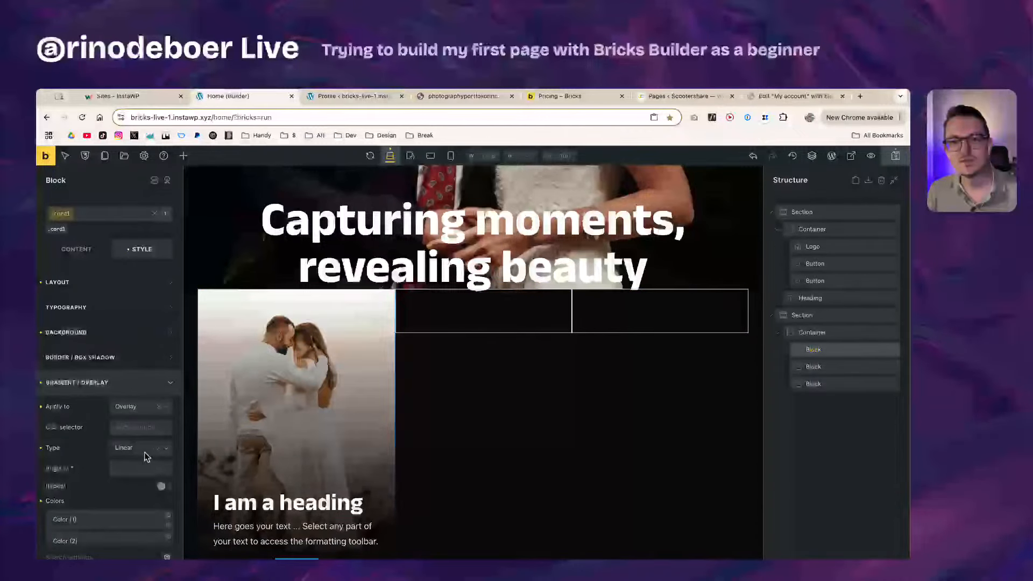
scroll(107, 457, "down", 2)
left_click(94, 490)
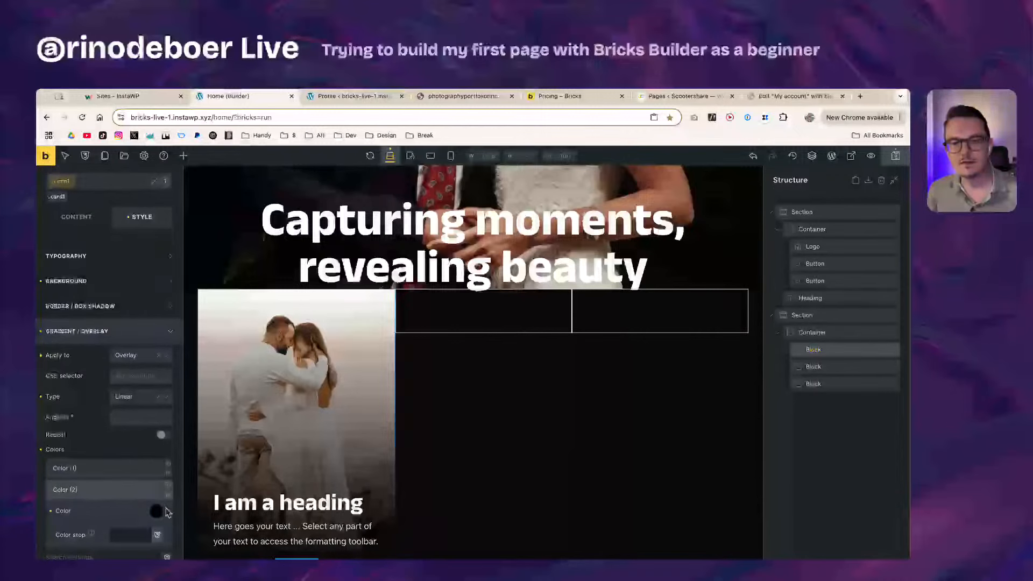
left_click(156, 511)
left_click(113, 549)
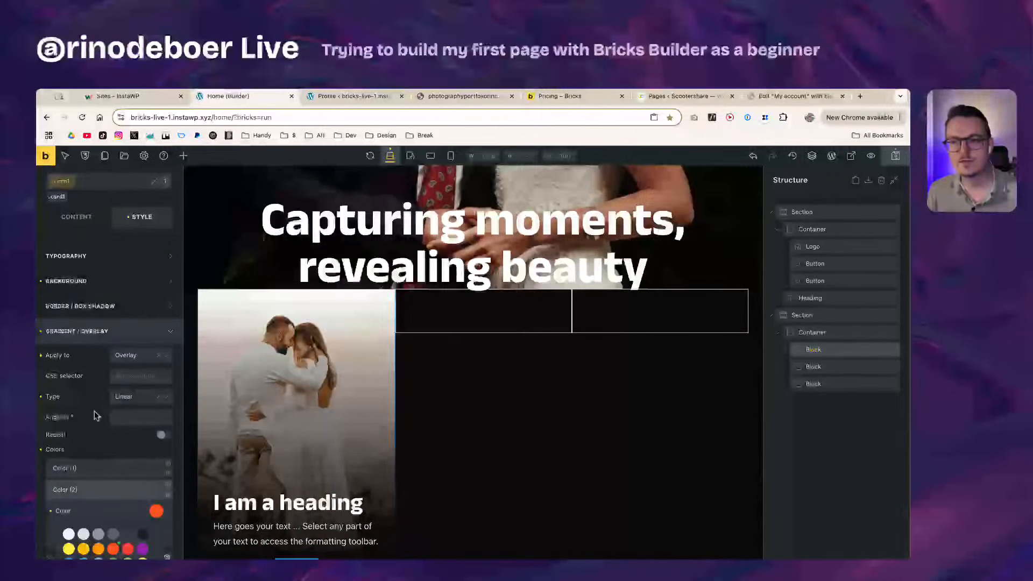
scroll(131, 508, "down", 3)
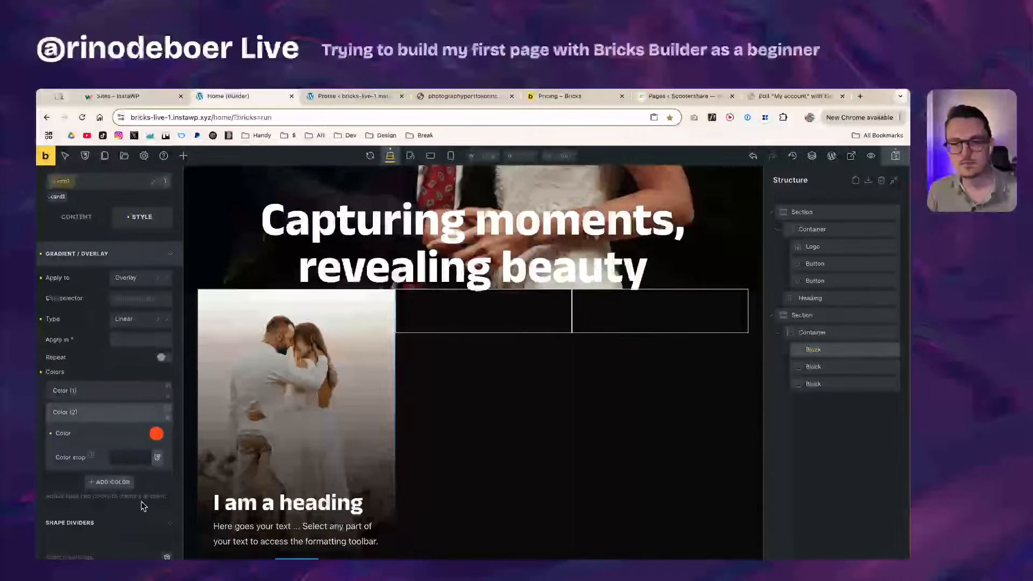
left_click(106, 417)
left_click(106, 418)
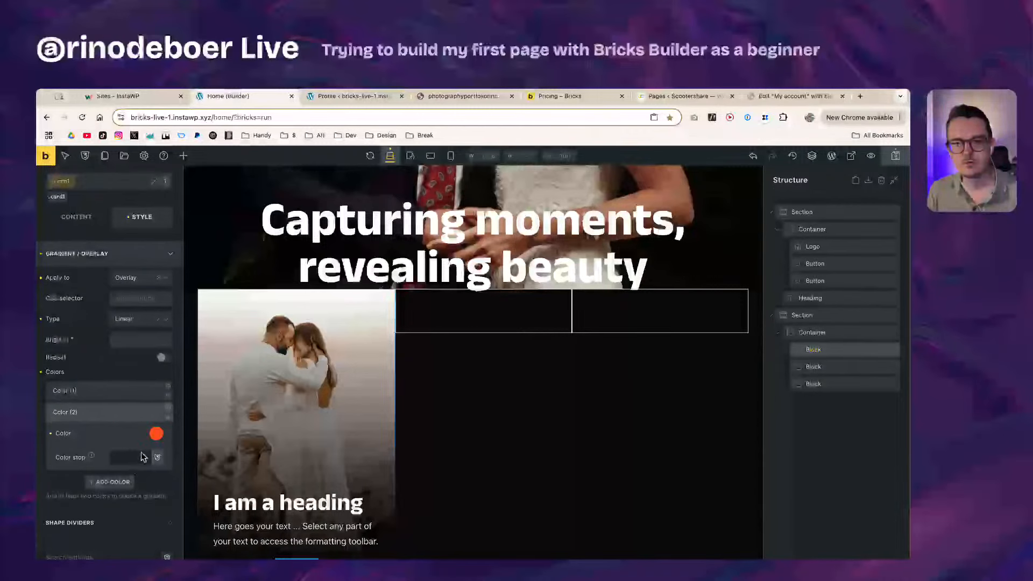
left_click(156, 433)
left_click_drag(151, 545, 153, 546)
left_click(118, 413)
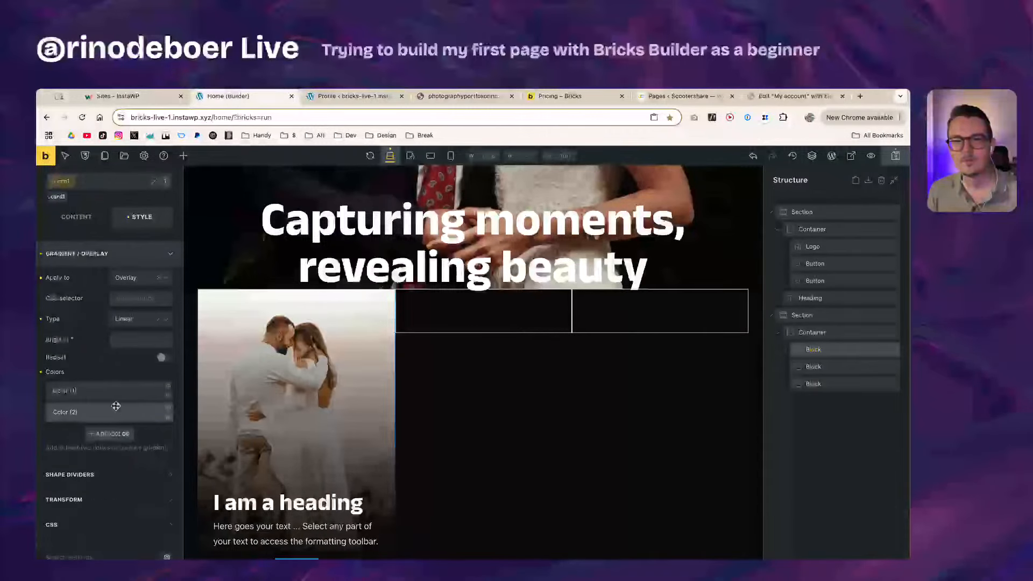
scroll(97, 323, "up", 4)
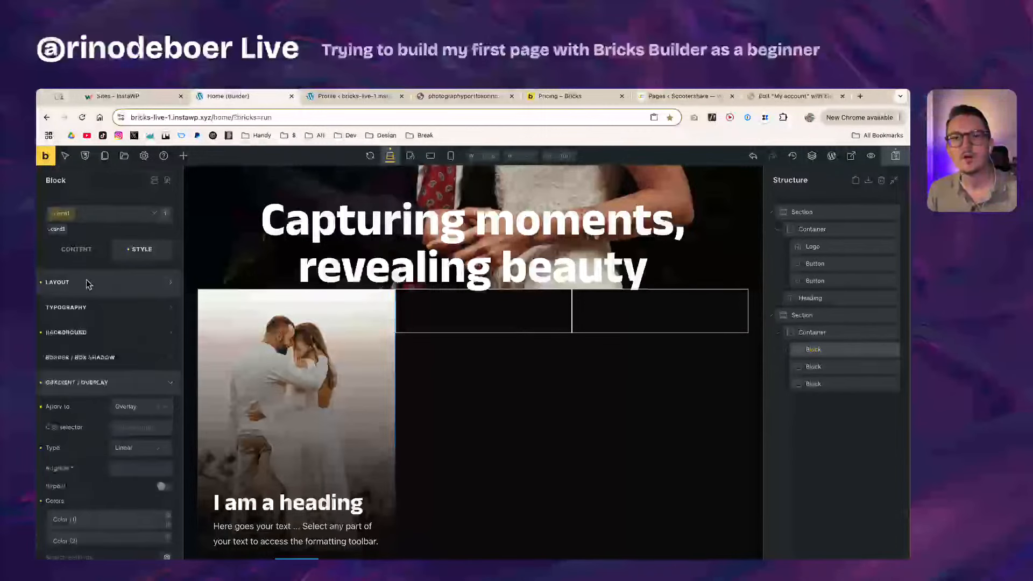
Step: Deactivate card1 and reset the first block's own styles
left_click(63, 220)
left_click(63, 219)
left_click(54, 231)
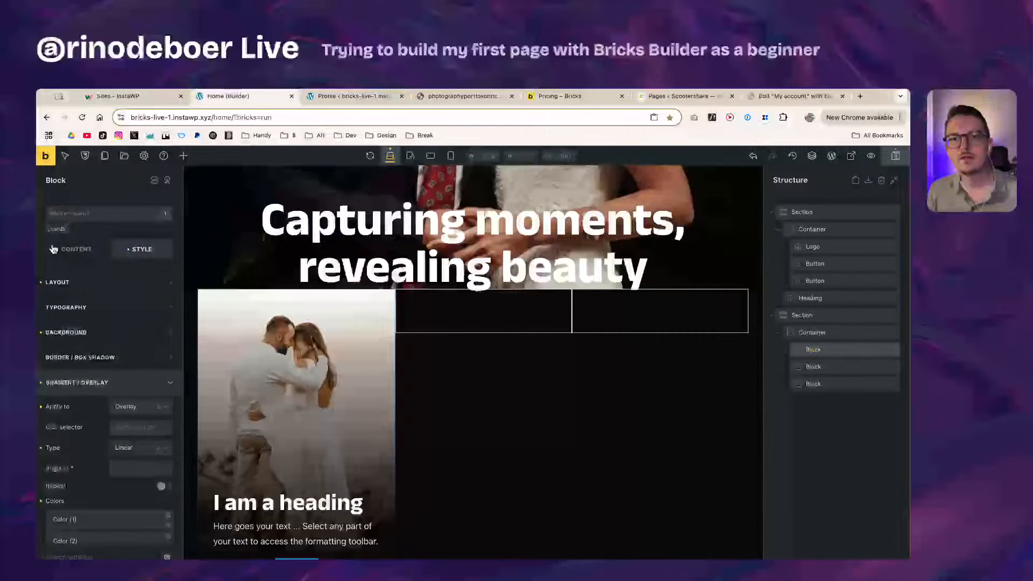
right_click(839, 349)
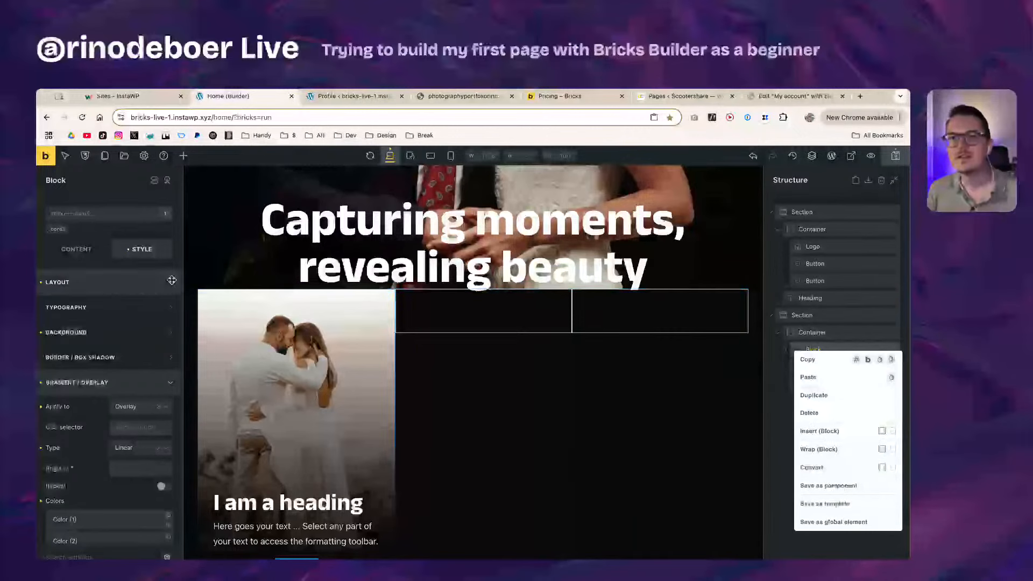
left_click(88, 237)
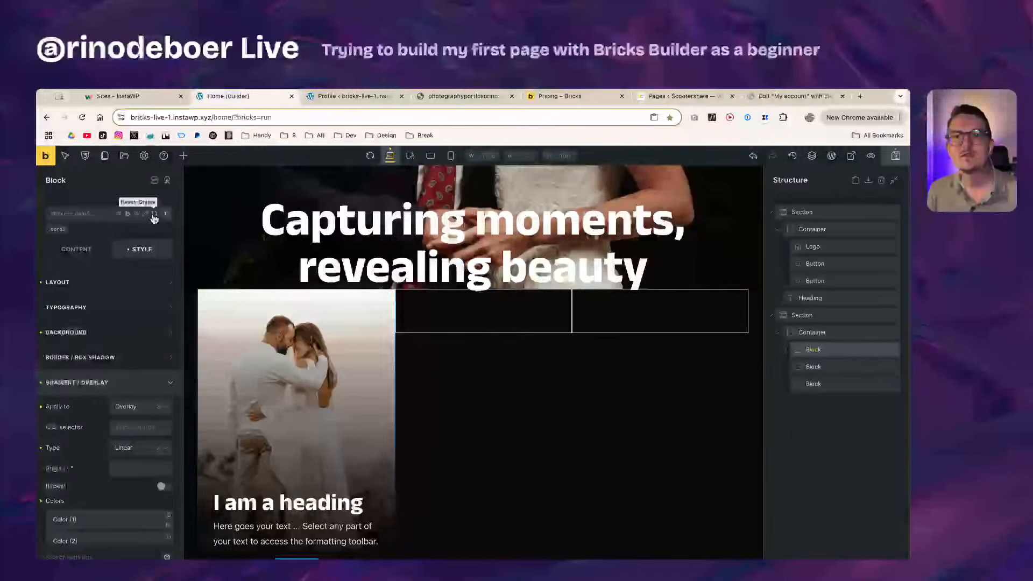
left_click(155, 216)
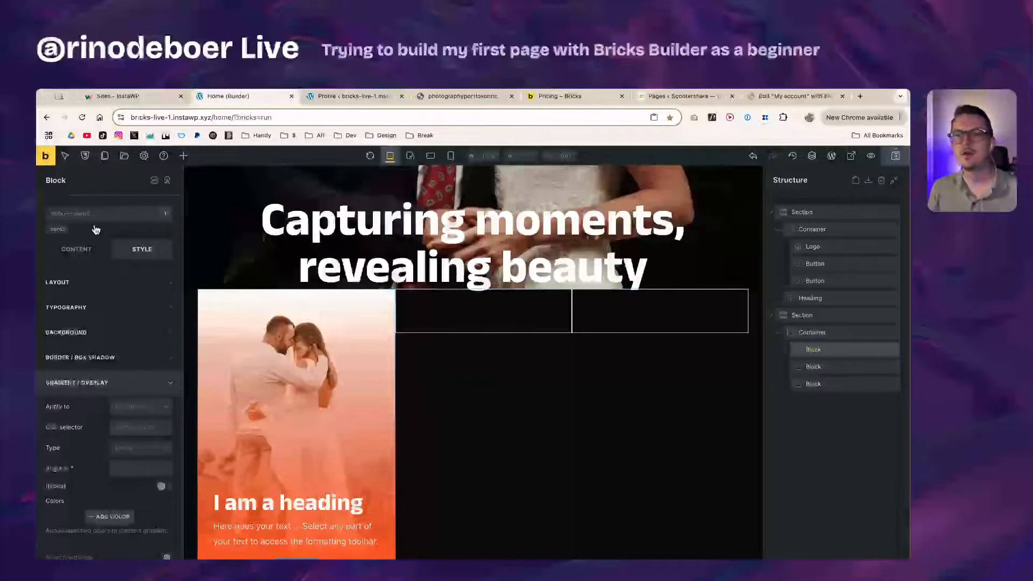
Step: Reactivate card1 and verify the second gradient colour in Gradient / Overlay
left_click(58, 231)
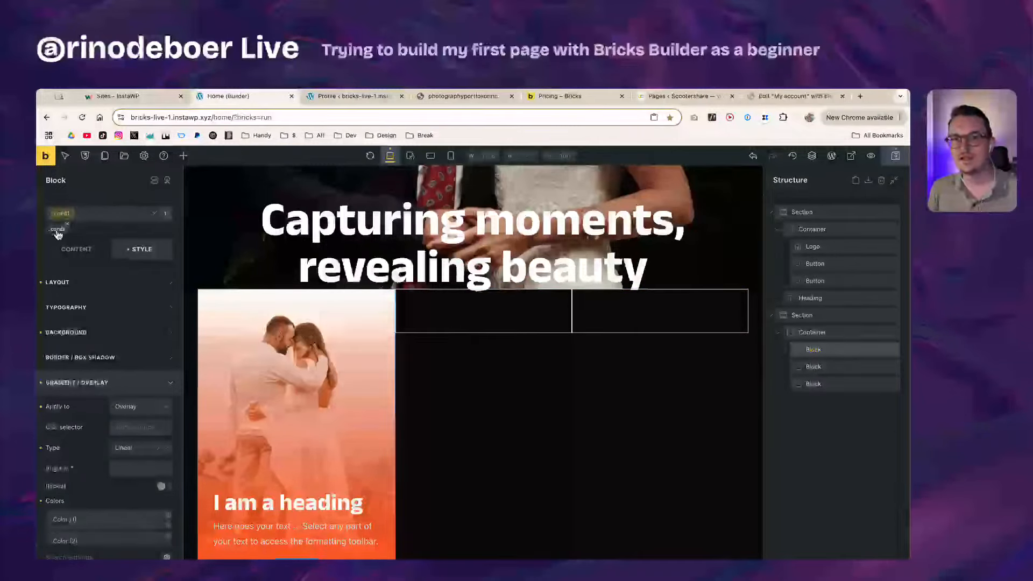
scroll(97, 493, "down", 1)
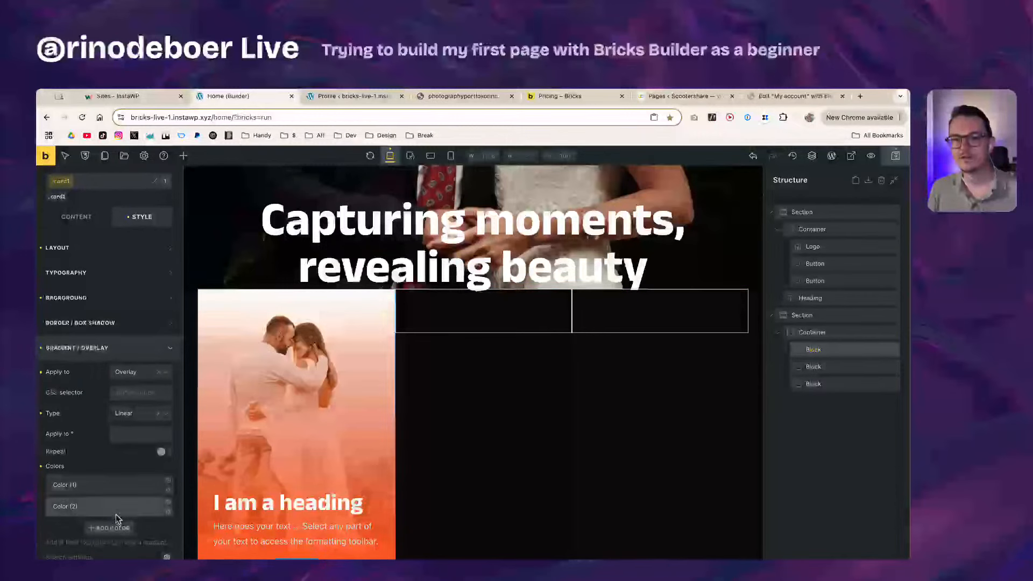
left_click(115, 512)
scroll(90, 460, "down", 3)
scroll(93, 451, "up", 2)
left_click(92, 428)
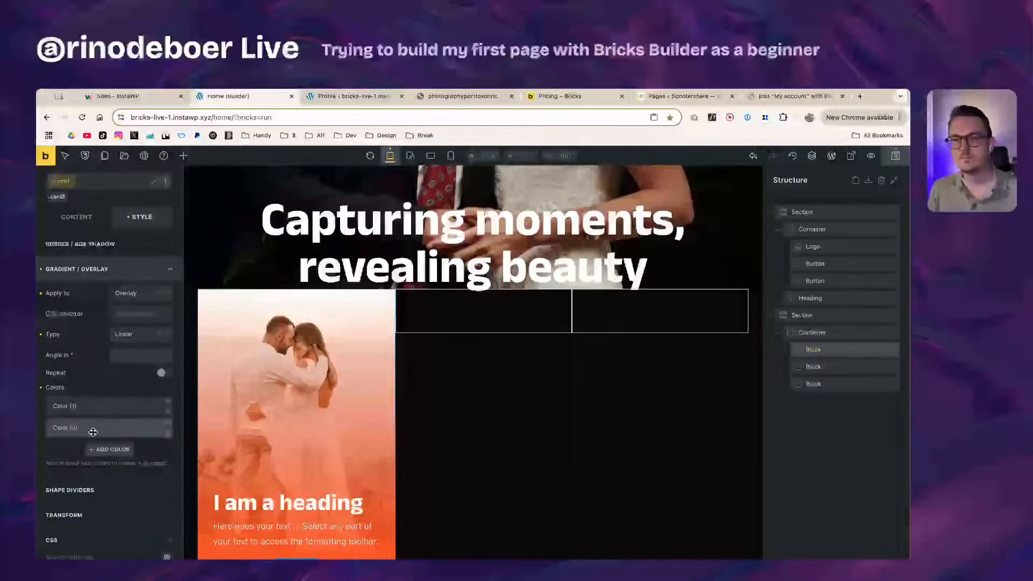
Step: Apply the card1 class to the second card block so it gets the photo and orange gradient
left_click(841, 366)
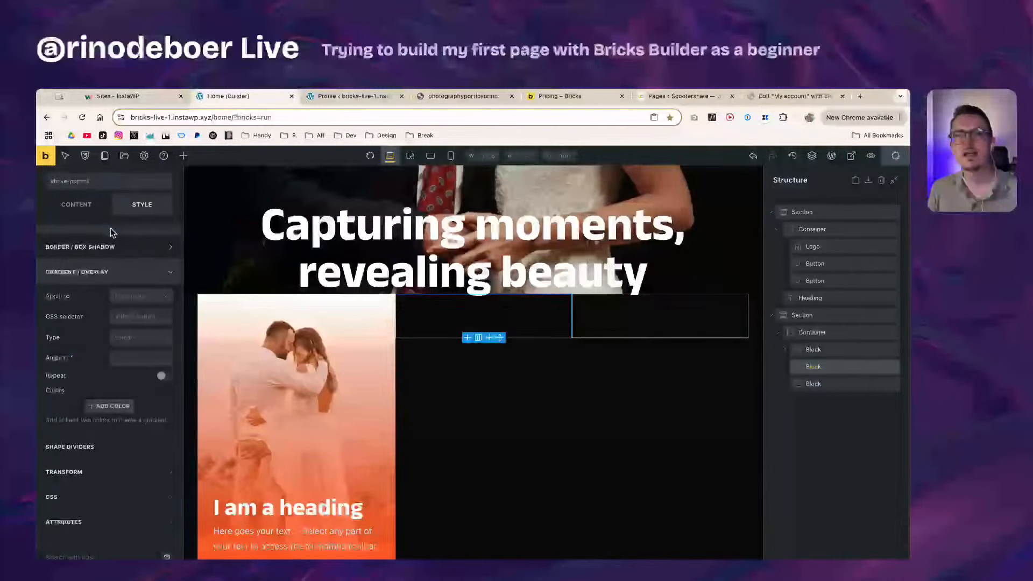
scroll(111, 228, "up", 2)
left_click(100, 188)
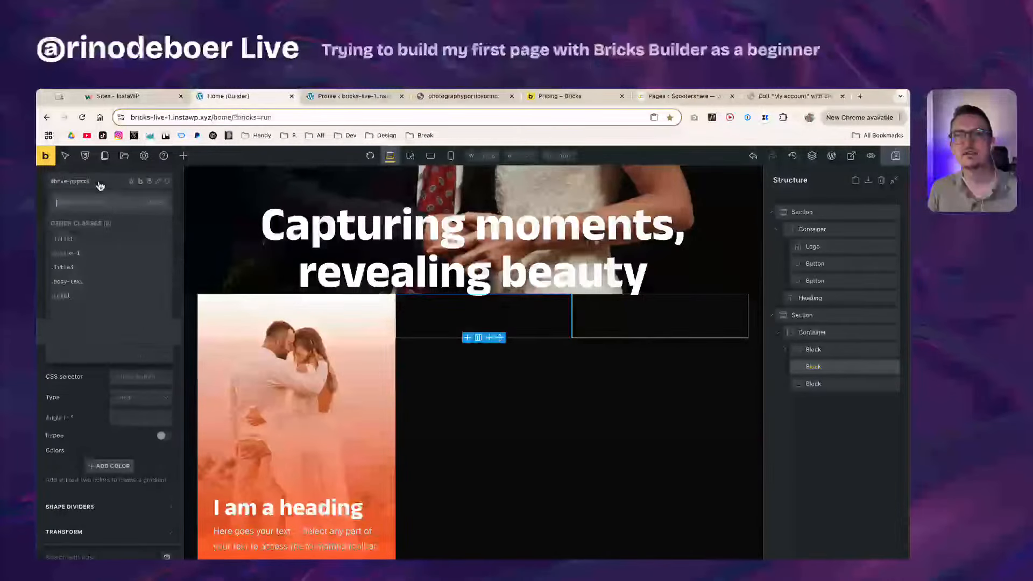
left_click(78, 296)
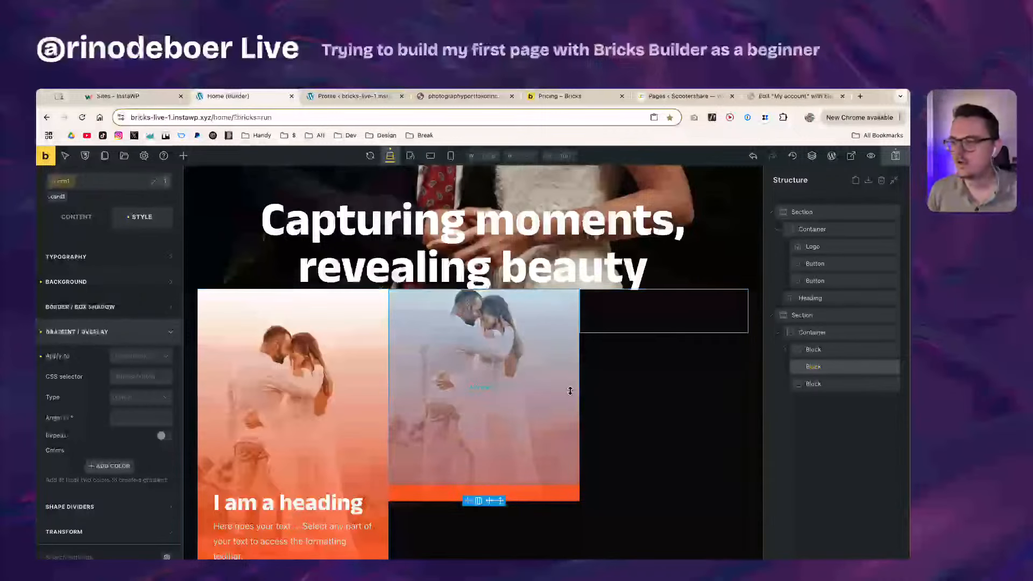
scroll(546, 386, "down", 1)
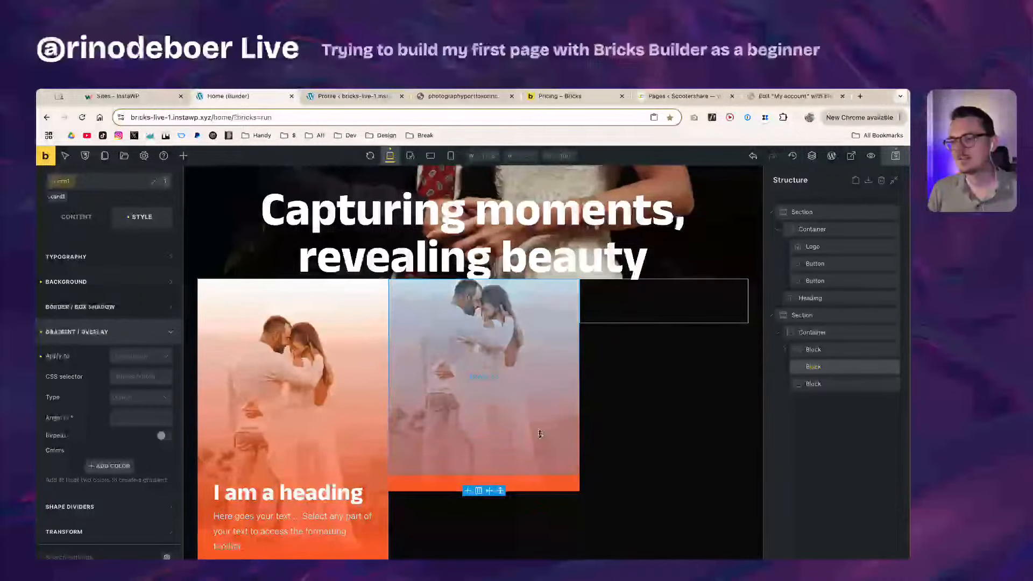
Step: On the first card, link all four border corner radii at 8
left_click(842, 352)
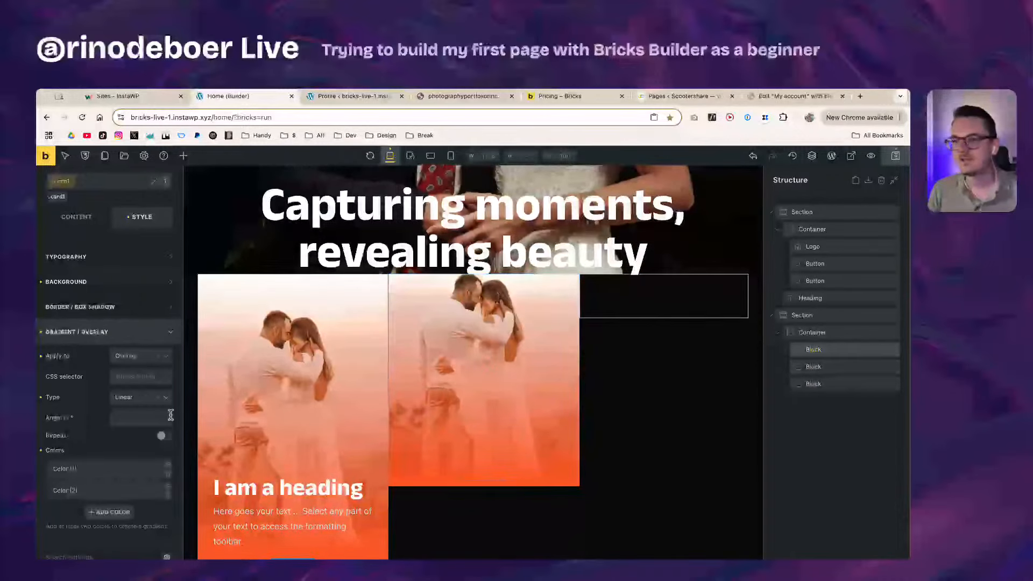
scroll(105, 409, "down", 2)
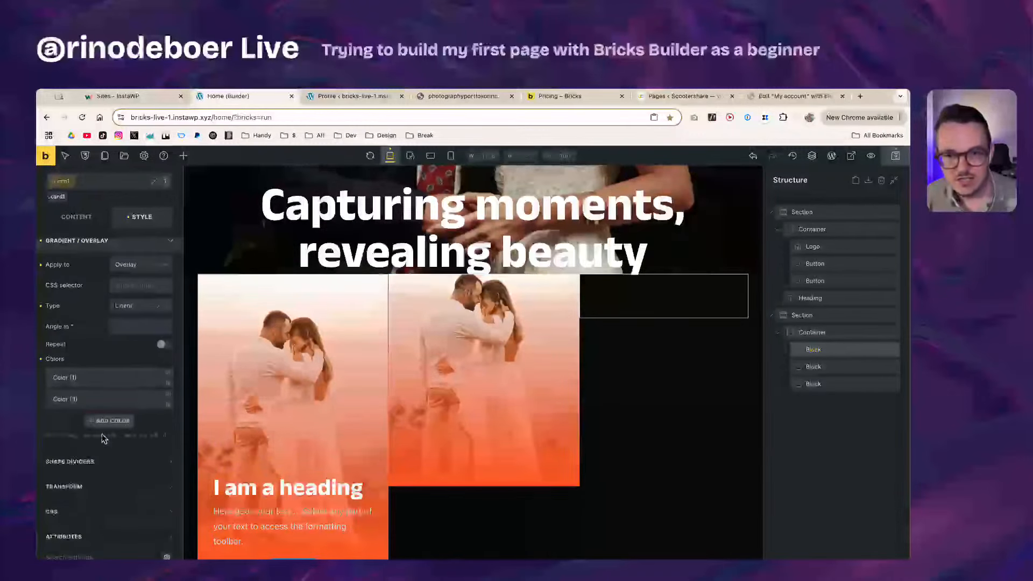
scroll(115, 430, "up", 4)
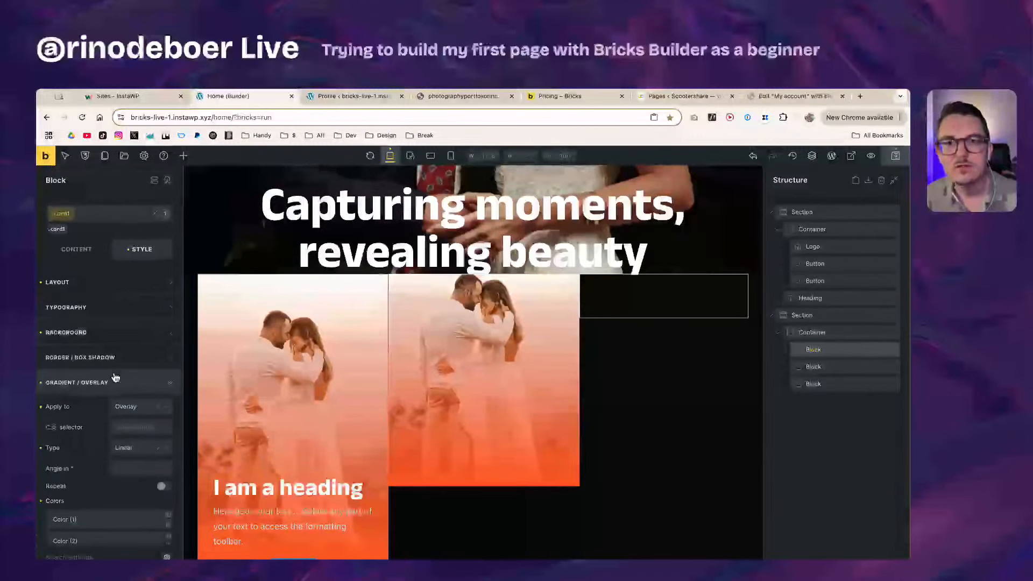
left_click(102, 358)
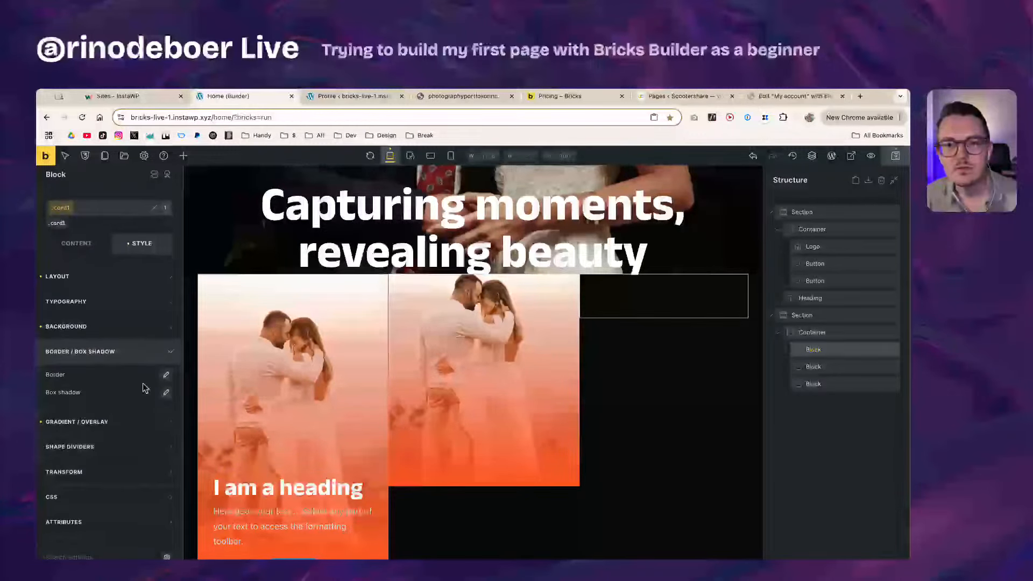
left_click(165, 377)
scroll(81, 517, "down", 1)
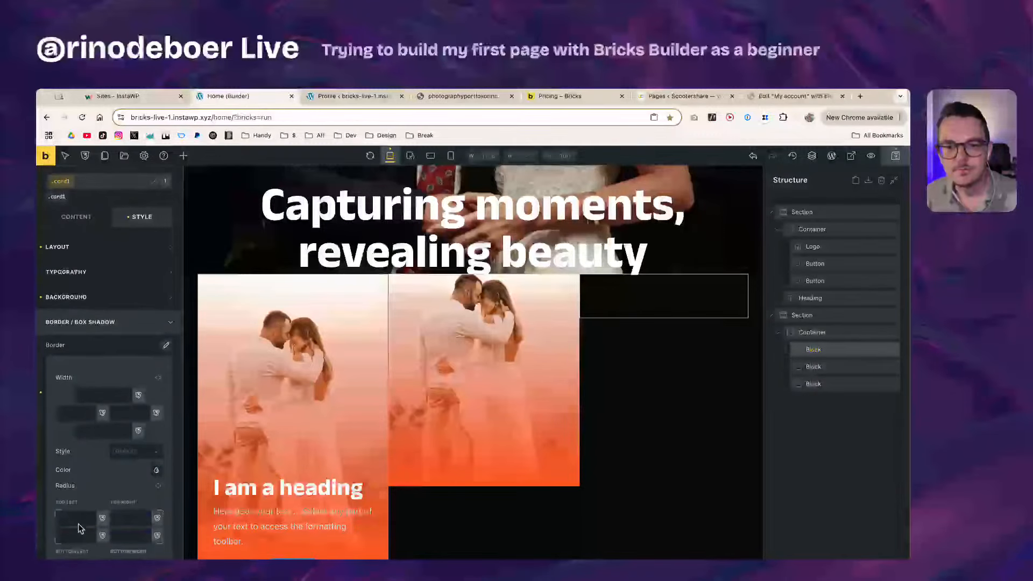
left_click(79, 520)
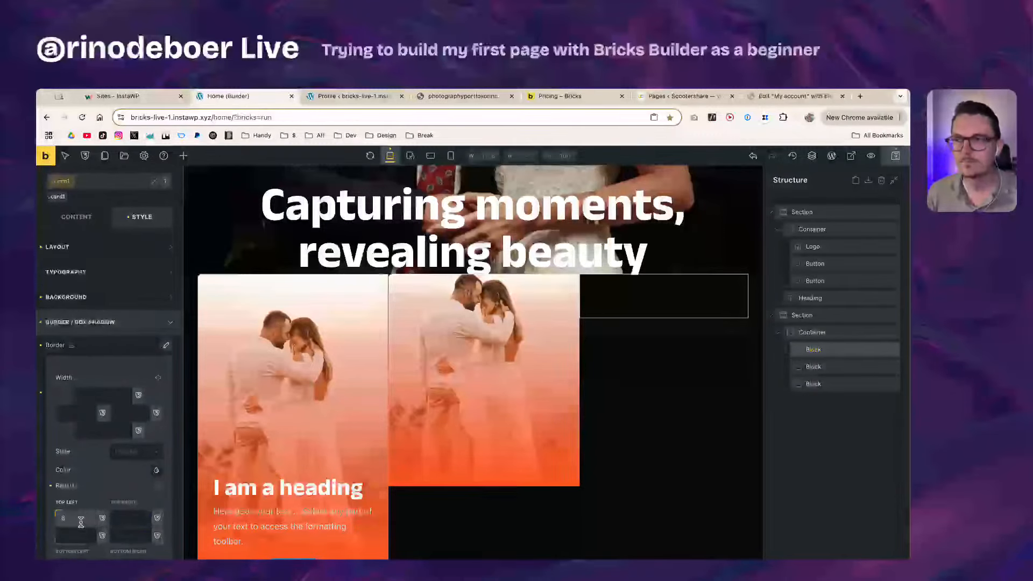
left_click(158, 488)
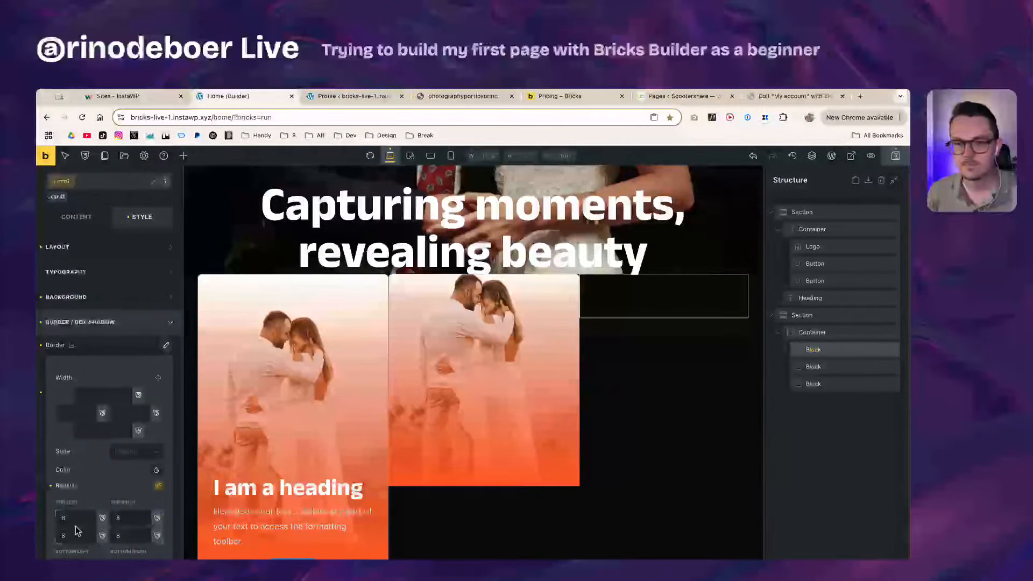
left_click(46, 523)
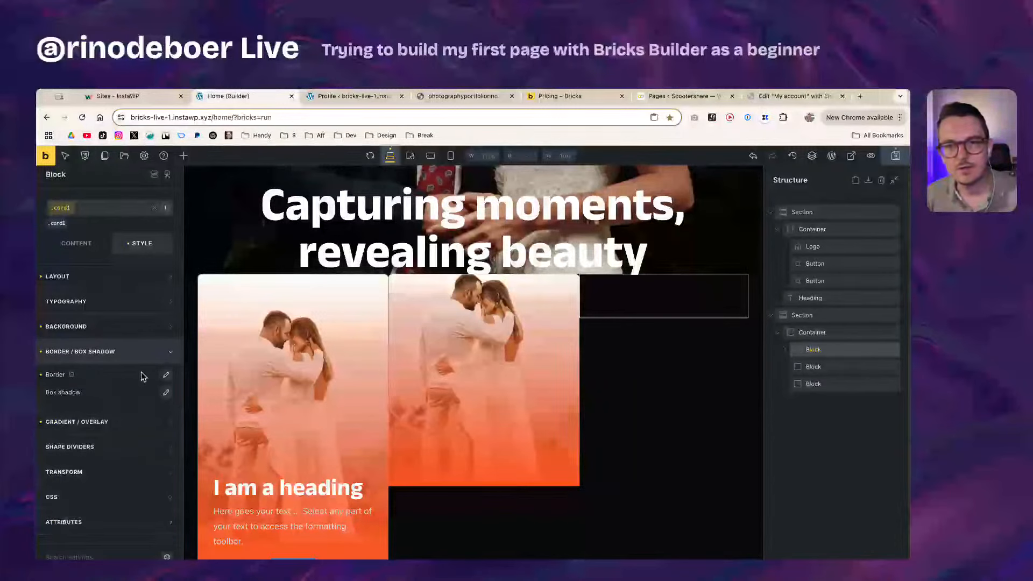
Step: Re-edit the first card's linked corner radius, trying 80 on all four corners
left_click(166, 376)
left_click(166, 377)
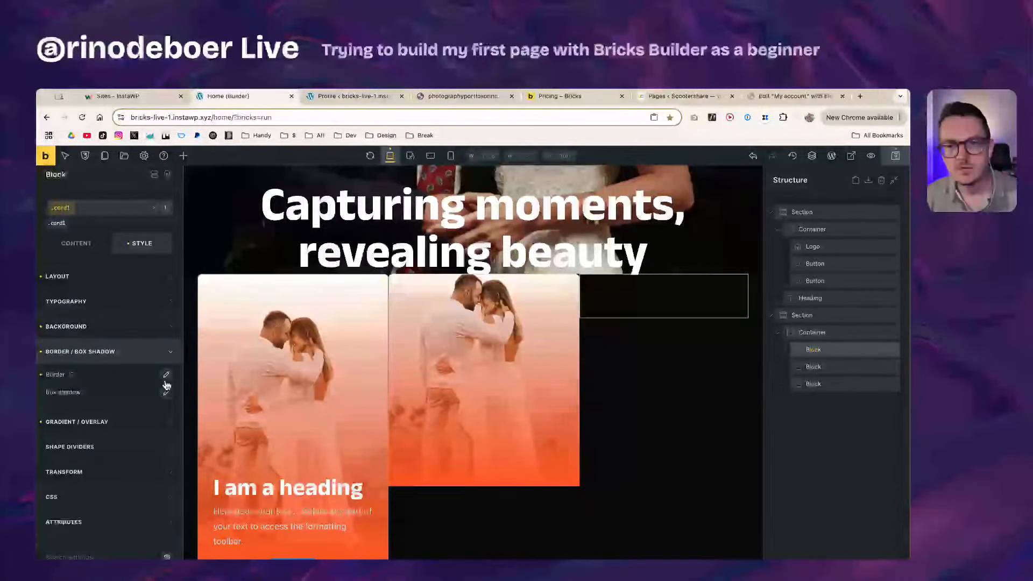
left_click(164, 379)
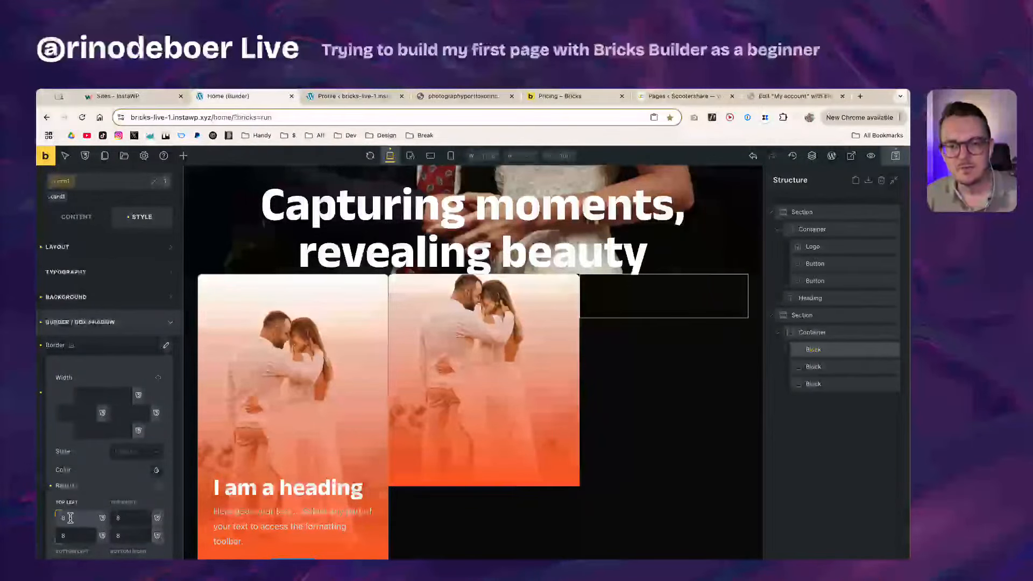
type("0")
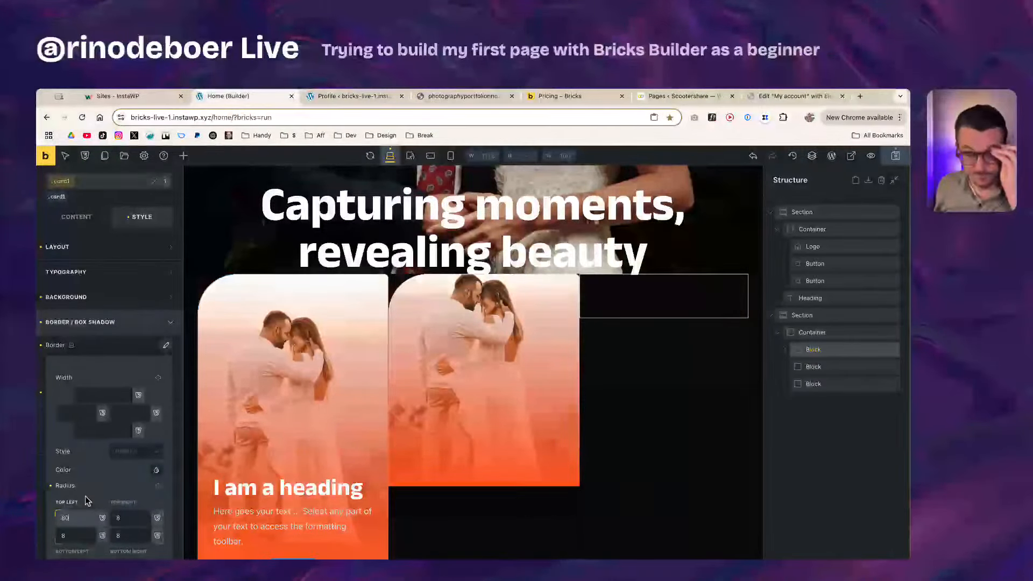
left_click(158, 485)
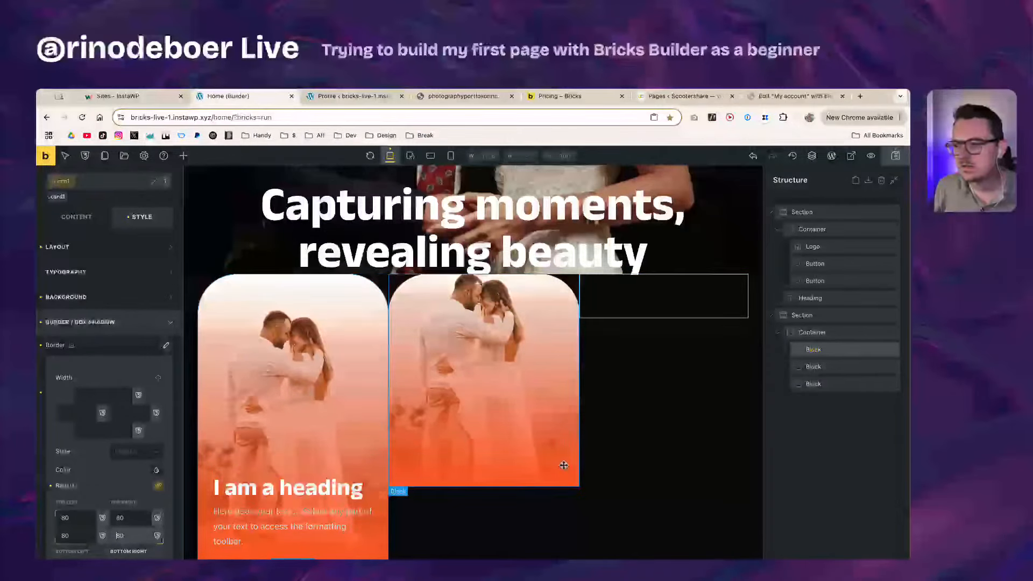
scroll(564, 466, "up", 1)
scroll(564, 465, "down", 1)
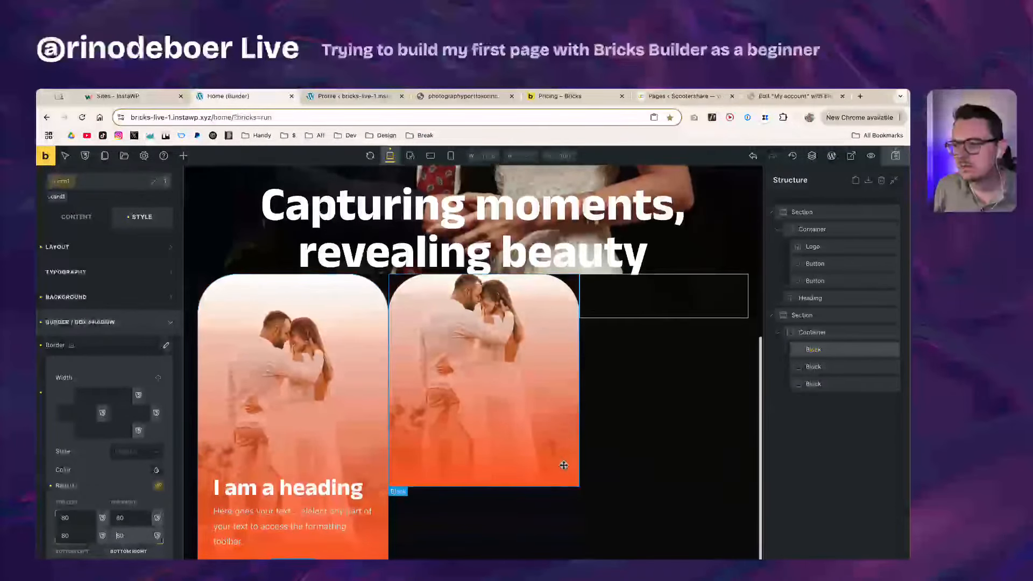
left_click(66, 520)
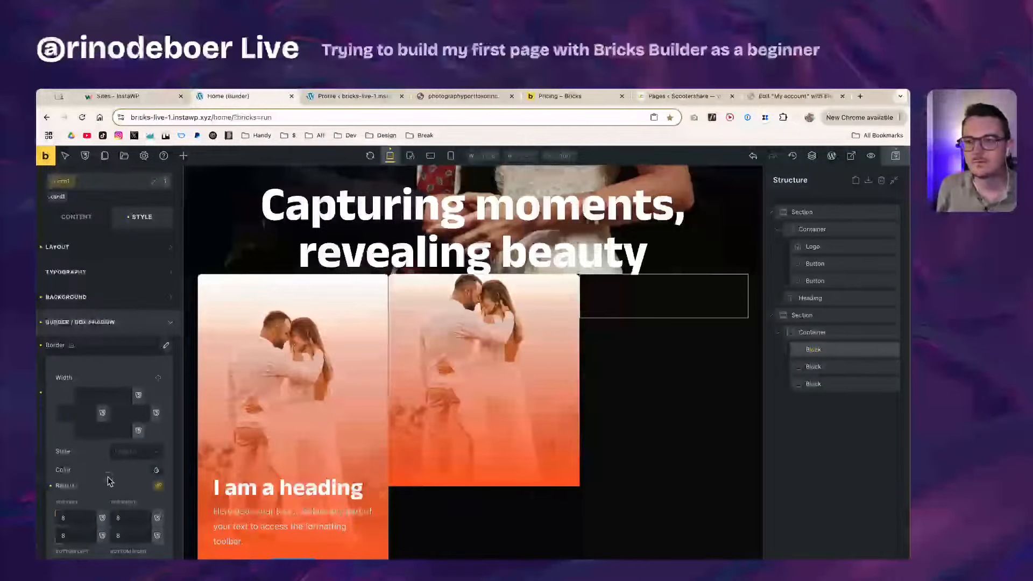
Step: Inspect the first card's heading and body text elements
left_click(342, 494)
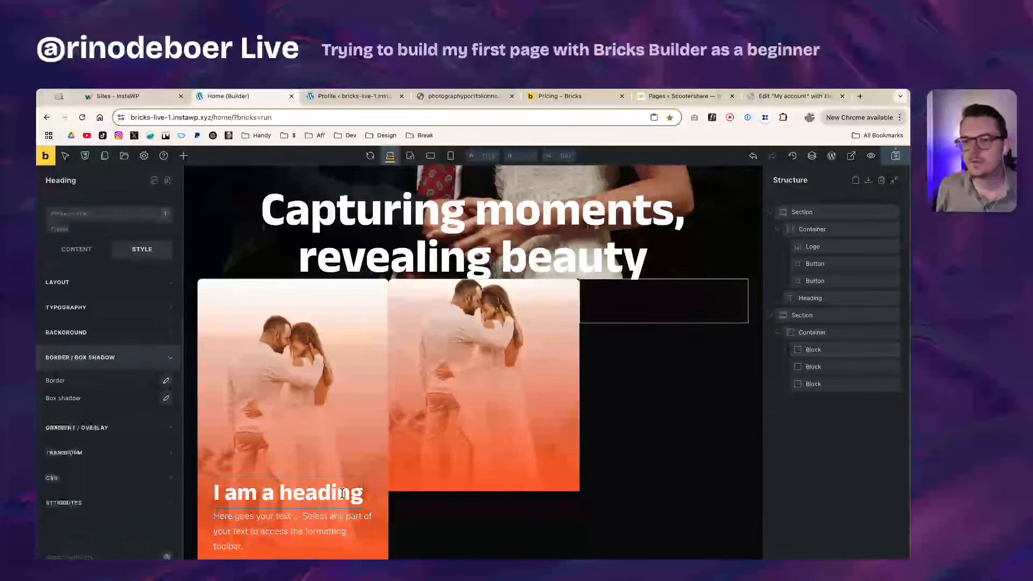
left_click(303, 533)
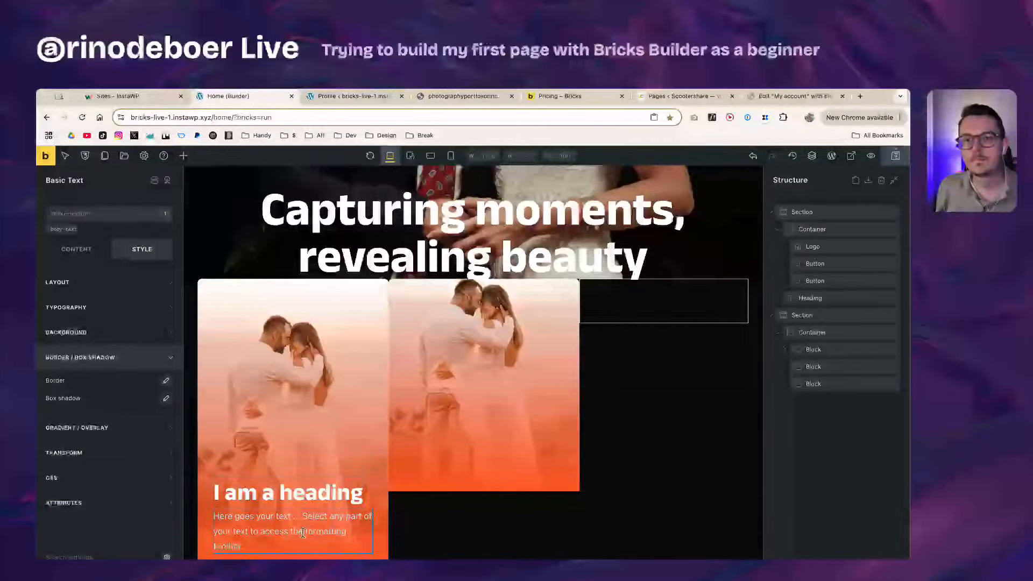
left_click(304, 490)
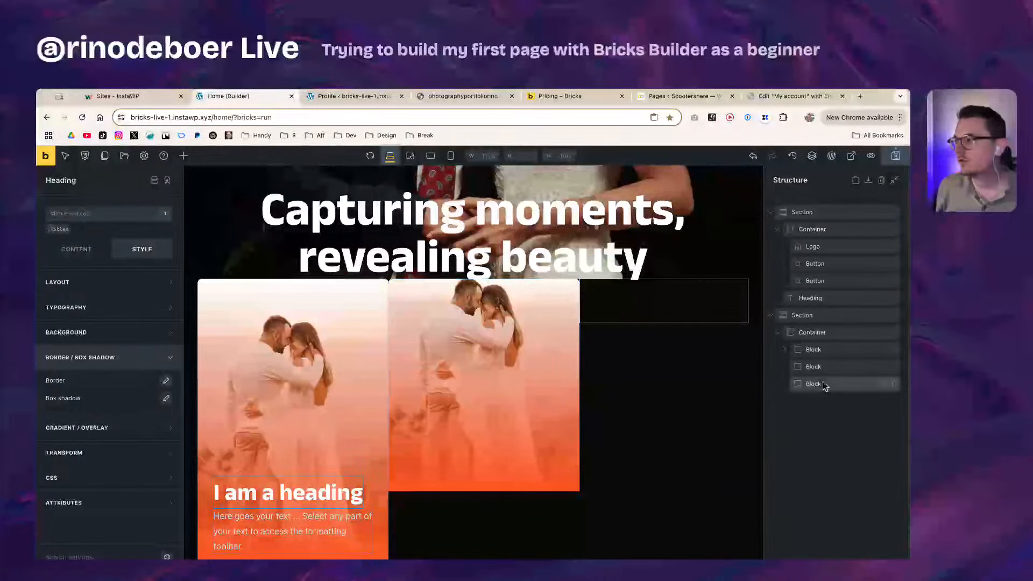
left_click(314, 528)
left_click(318, 501)
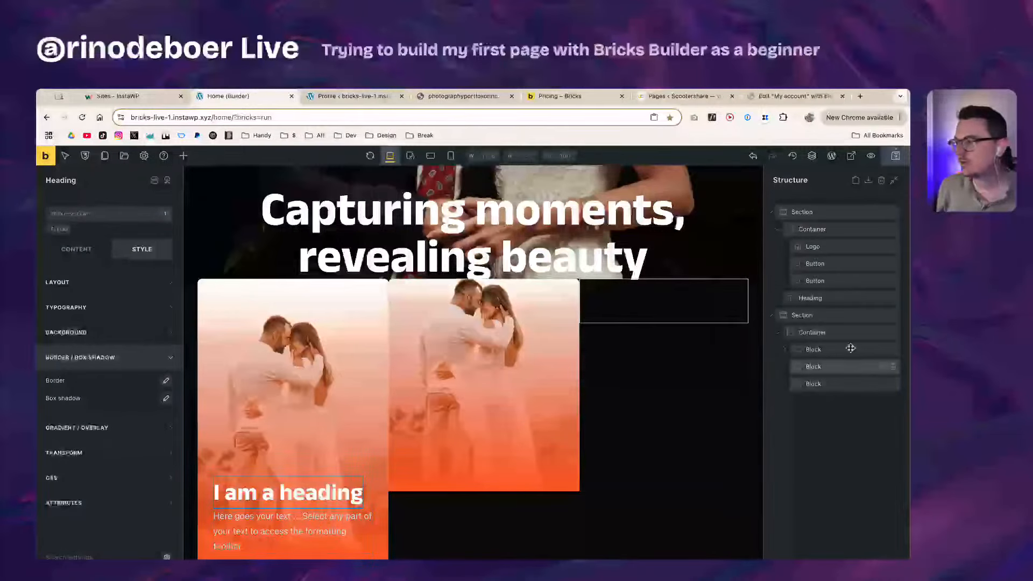
Step: Duplicate the card blocks, then delete the extra blocks so exactly three cards remain
left_click(882, 349)
left_click(786, 368)
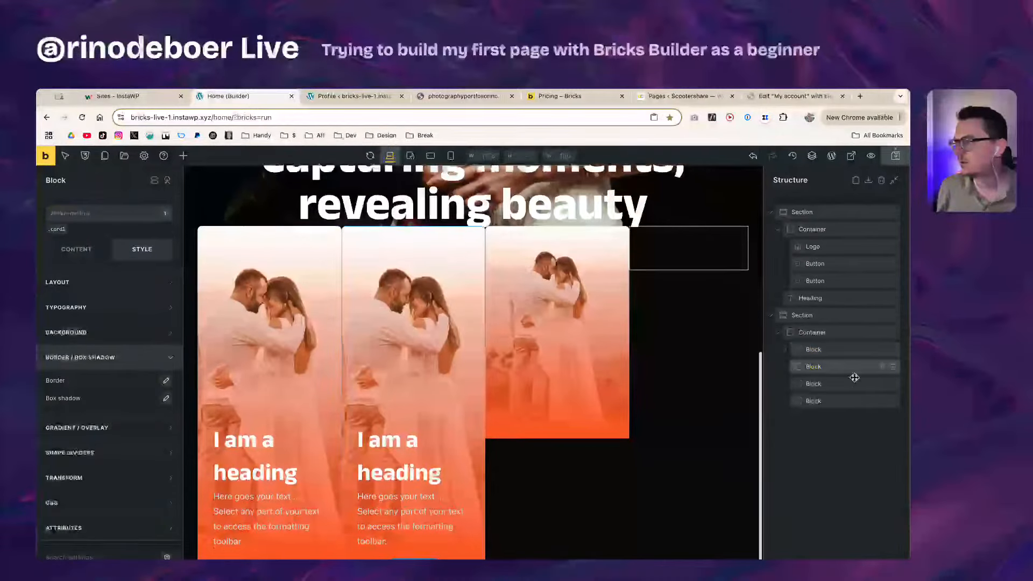
left_click(883, 367)
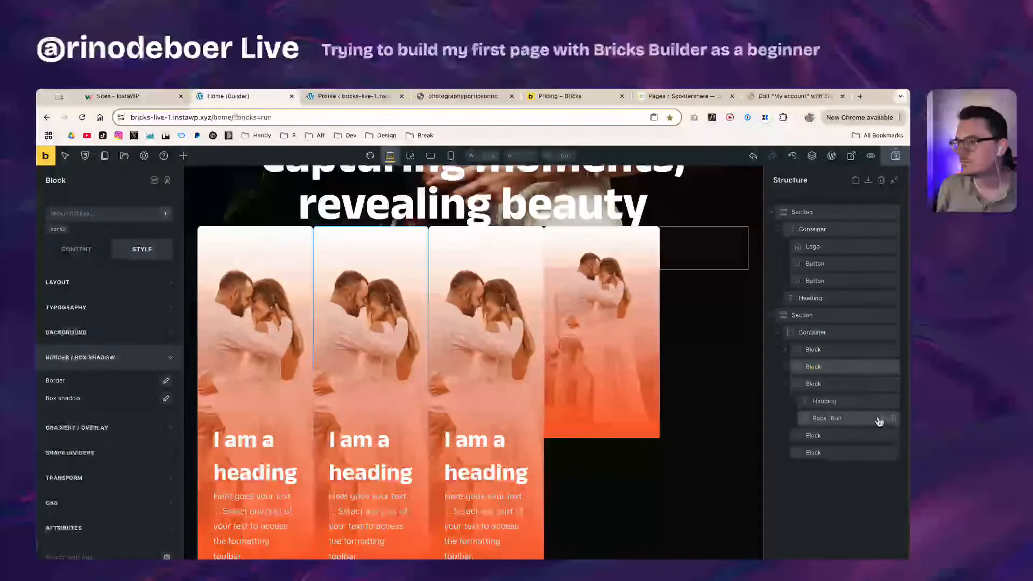
left_click(784, 386)
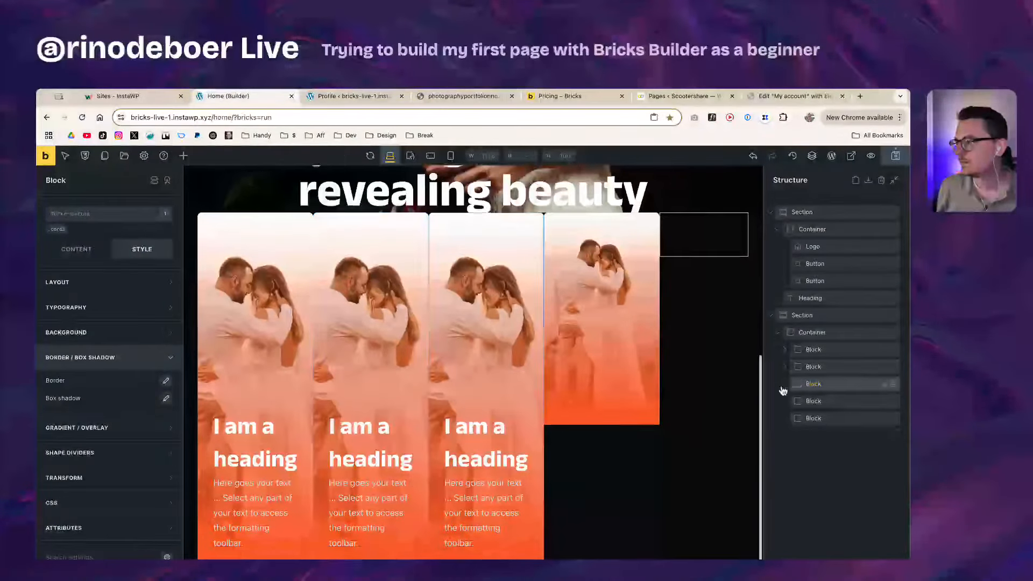
left_click(862, 399)
left_click(893, 402)
left_click(893, 401)
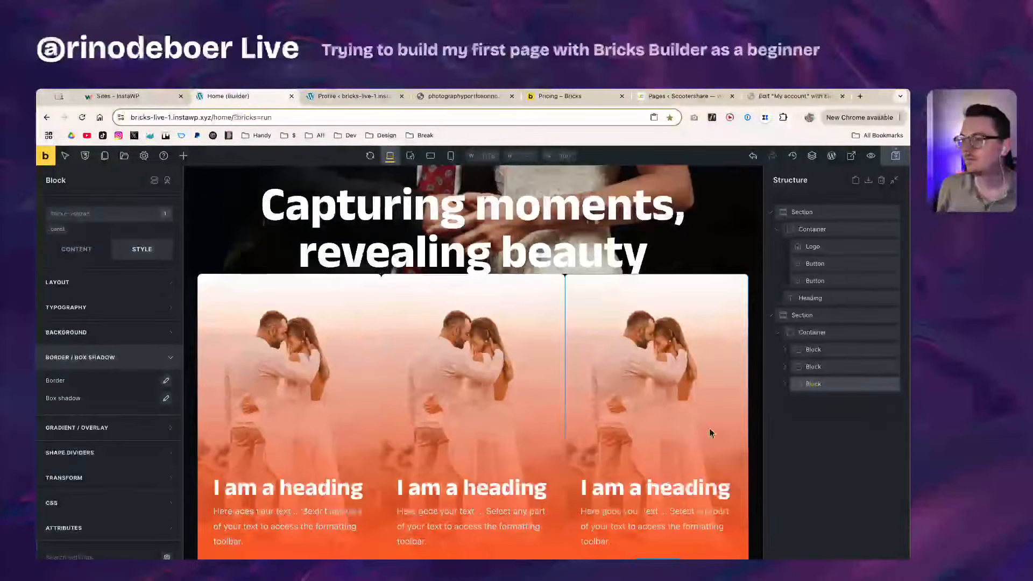
left_click(277, 388)
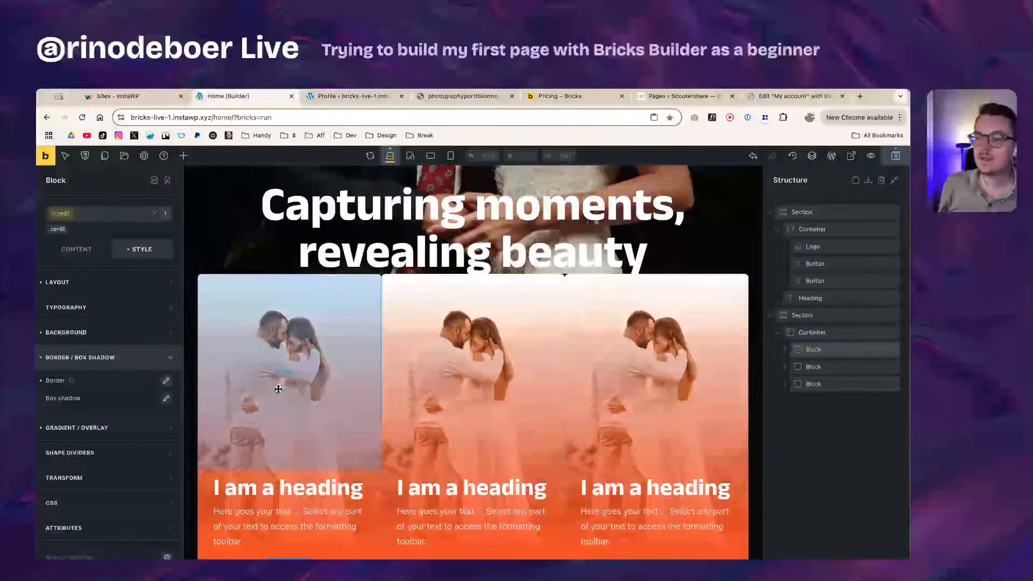
left_click(784, 350)
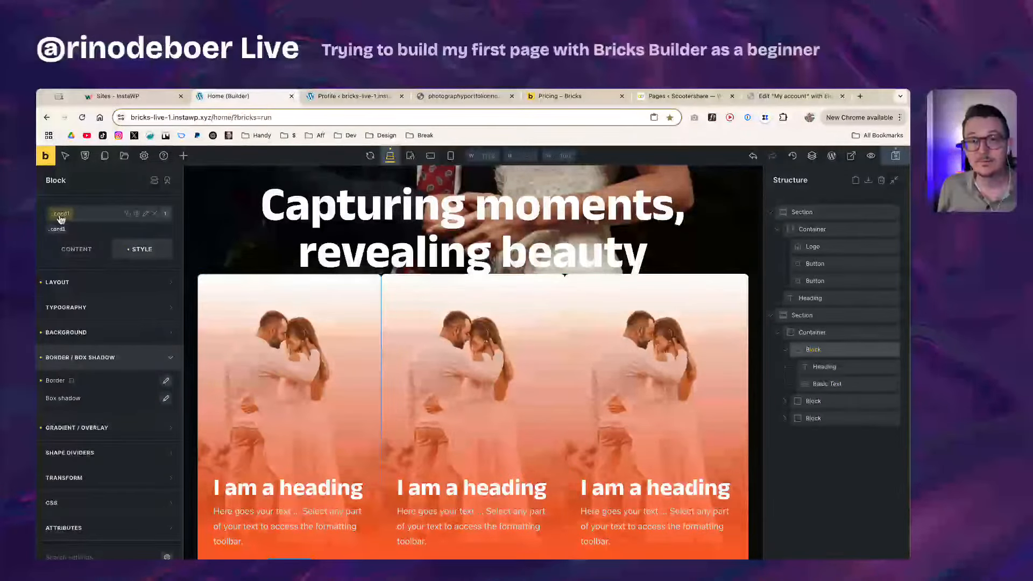
Step: Remove the card1 class photo and give the first card its own couple-photo background
left_click(99, 338)
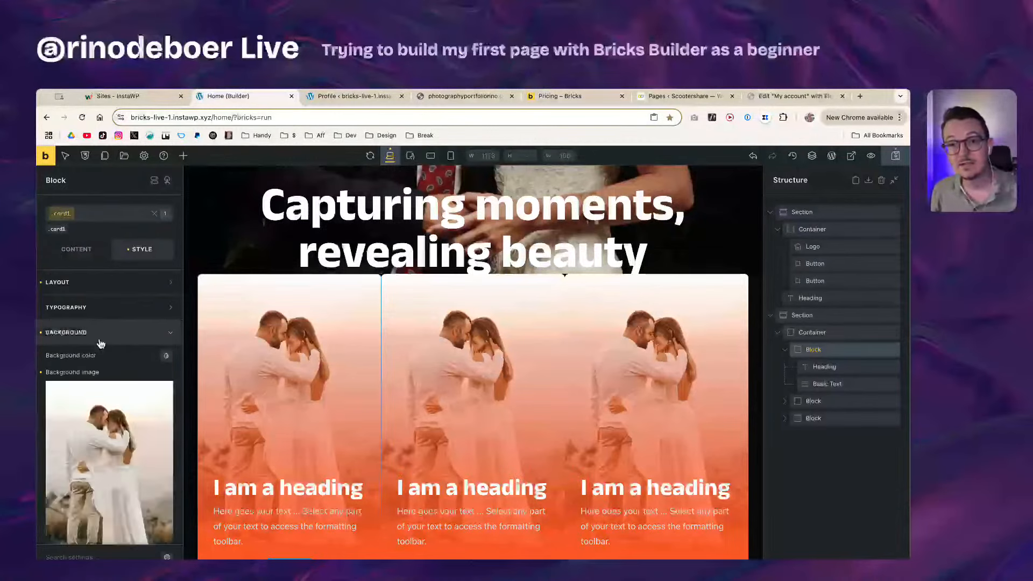
left_click(167, 388)
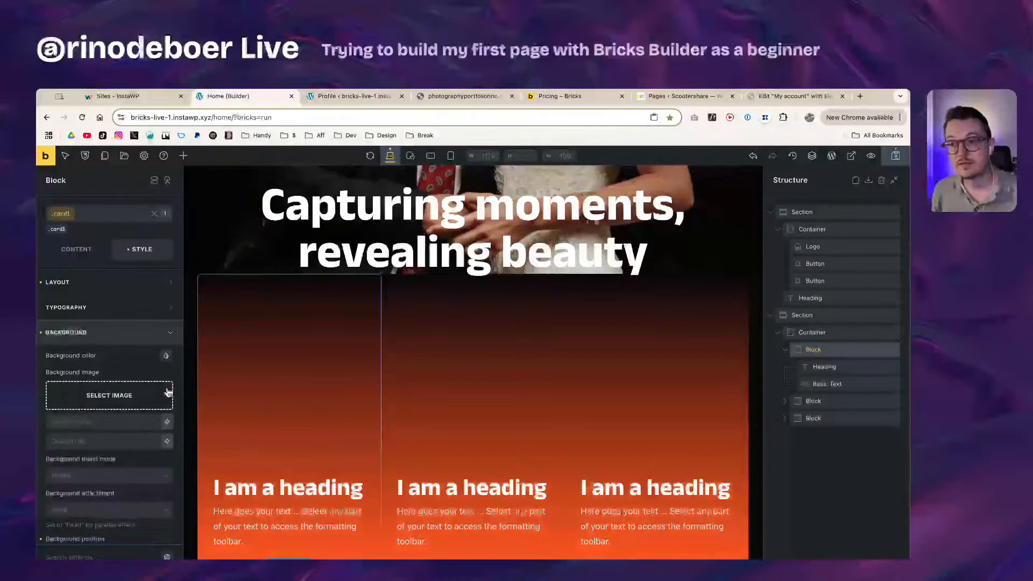
left_click(61, 216)
left_click(60, 215)
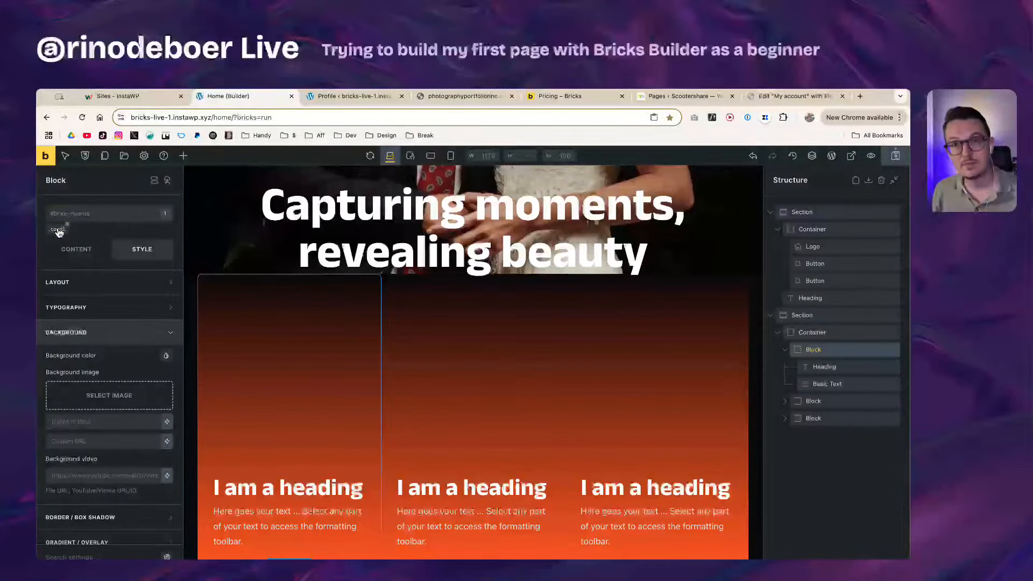
left_click(108, 396)
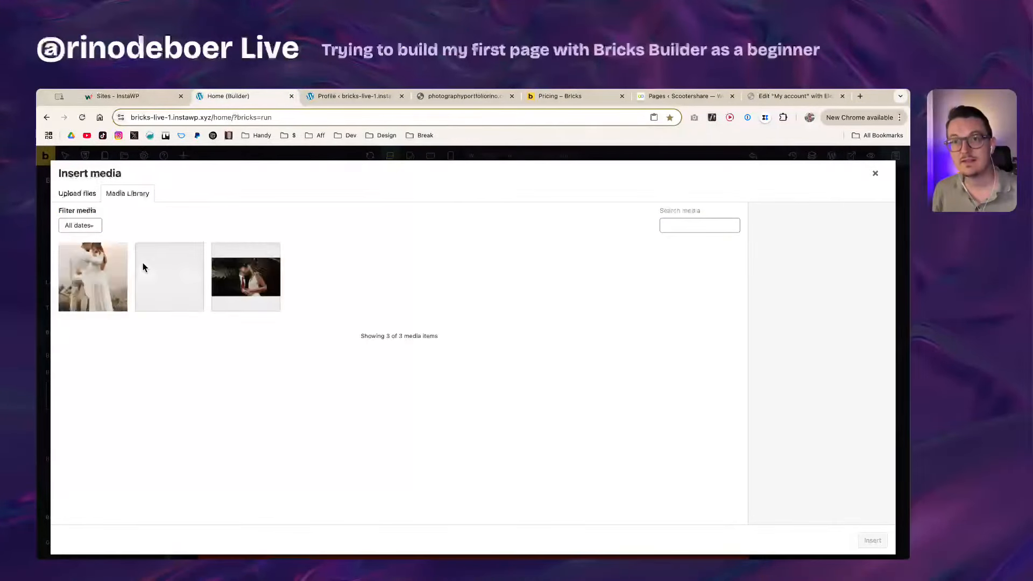
left_click(97, 292)
left_click(880, 543)
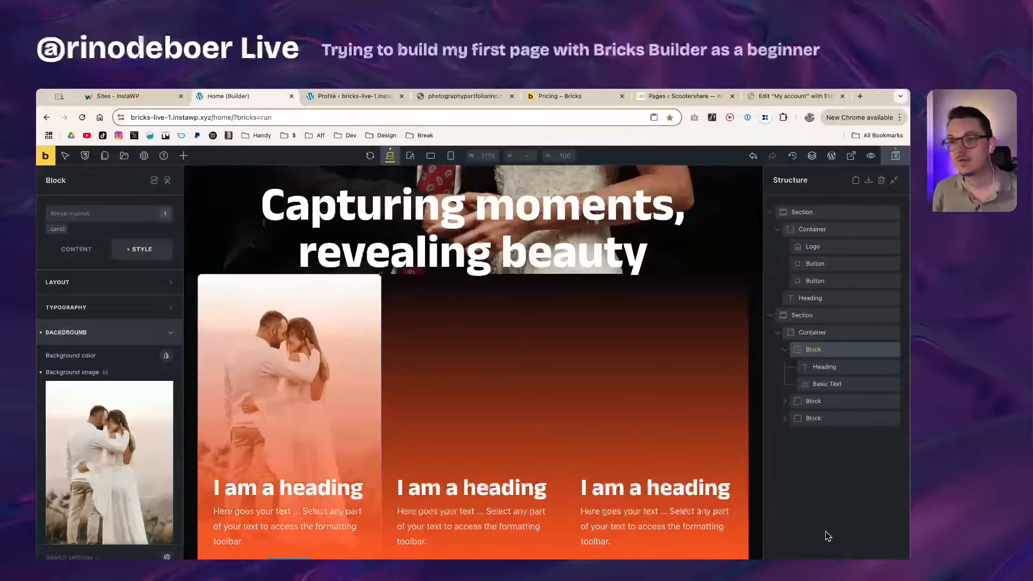
left_click(95, 332)
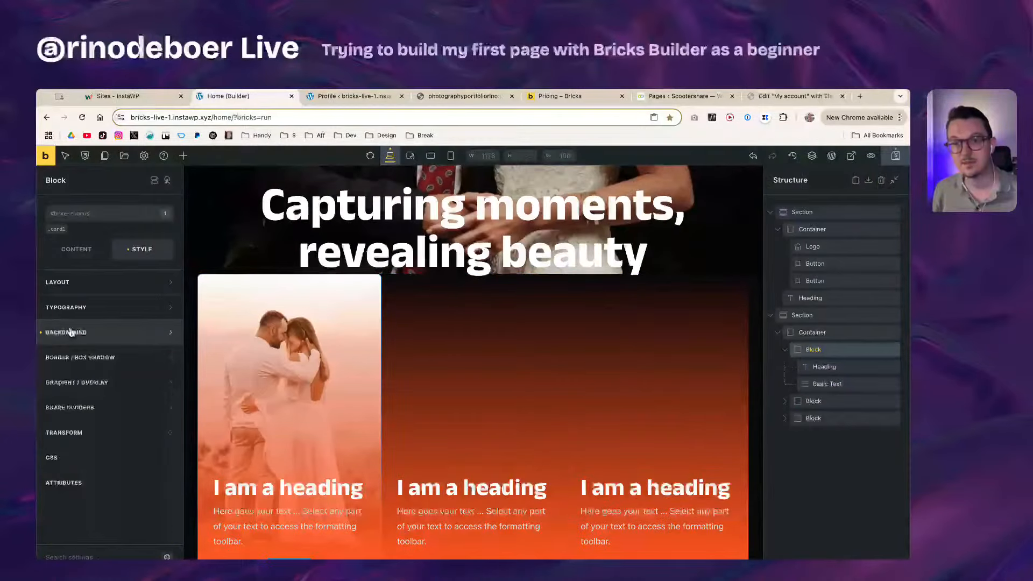
Step: Upload Service 2.jpg and set it as the second card's background image
left_click(511, 364)
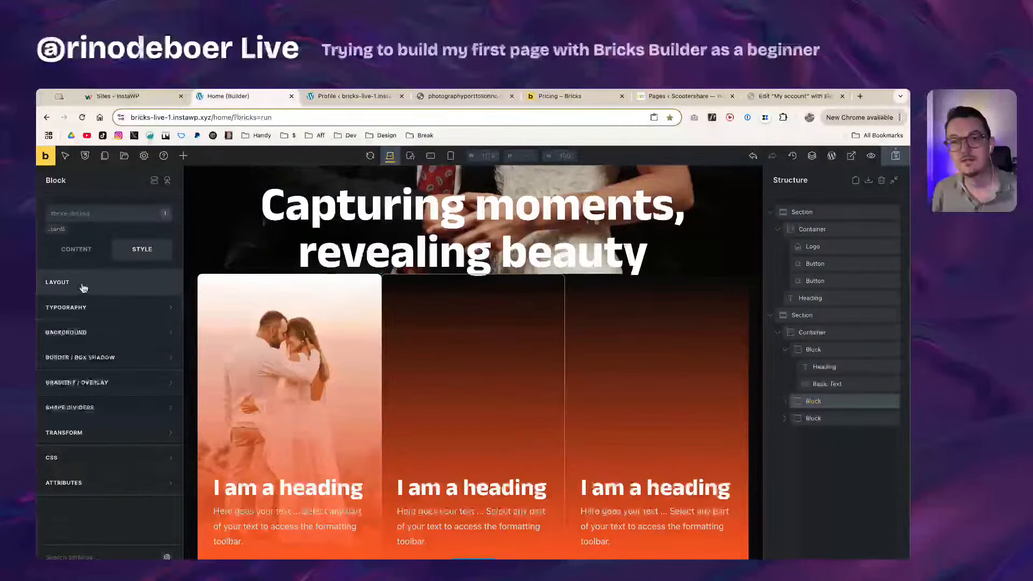
left_click(86, 333)
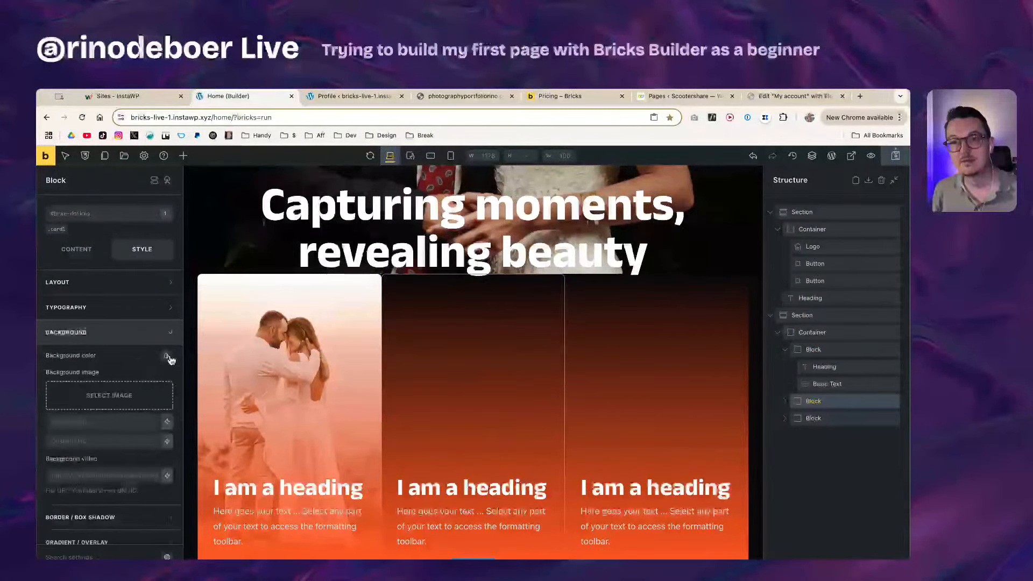
left_click(138, 396)
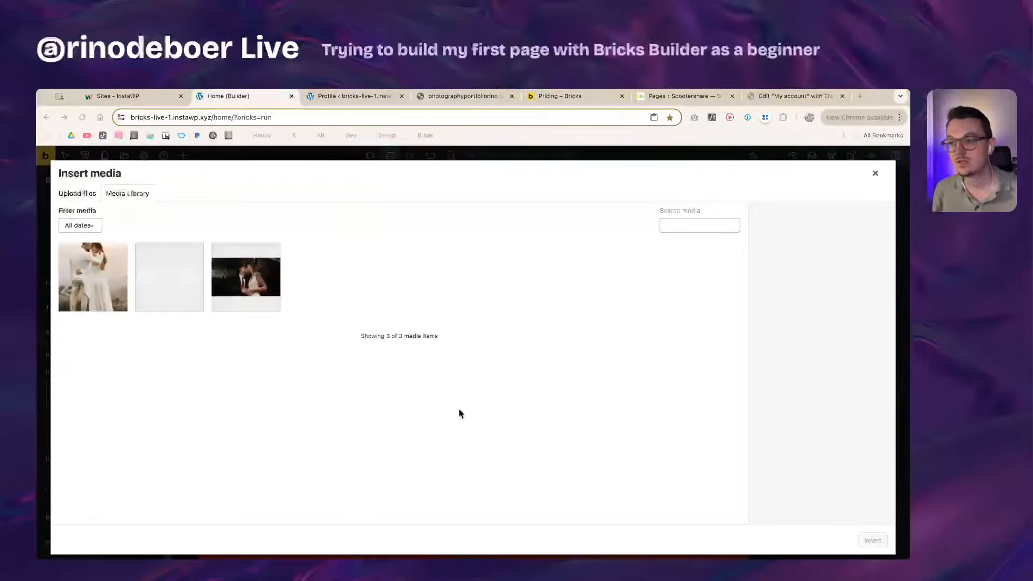
left_click_drag(406, 442, 657, 418)
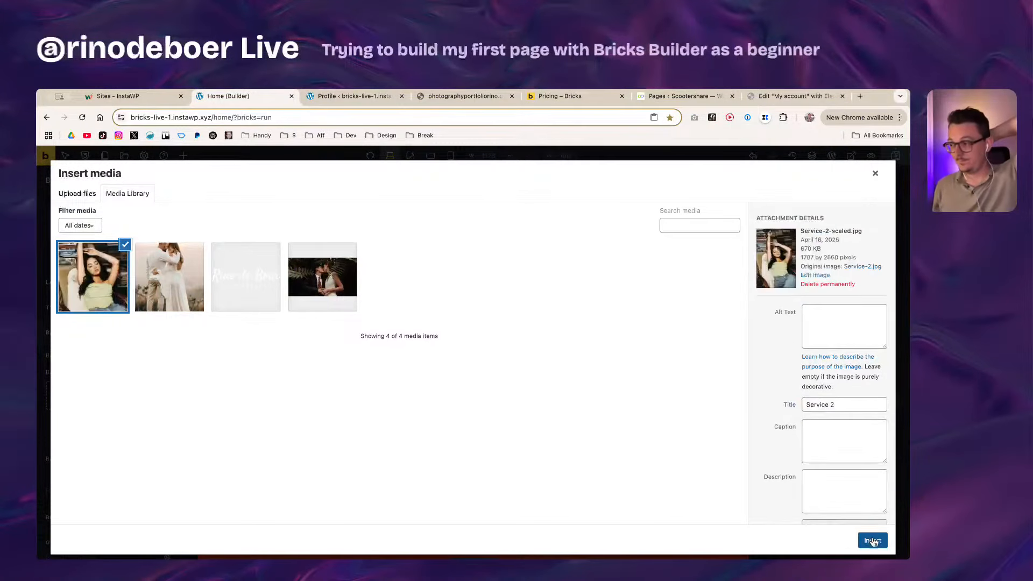
left_click(872, 541)
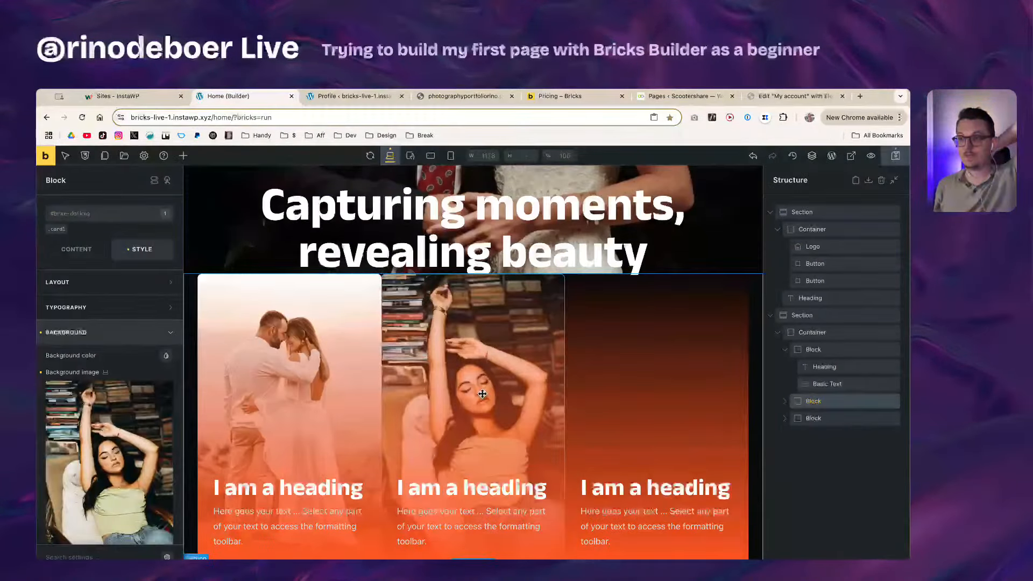
Step: Set the cards container's column gap to 20px
left_click(834, 349)
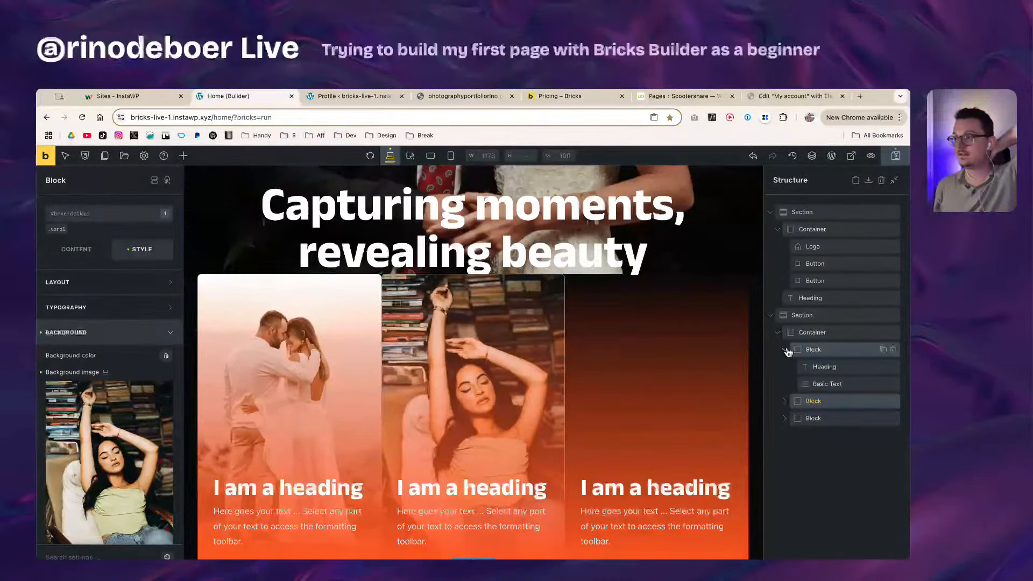
left_click(859, 333)
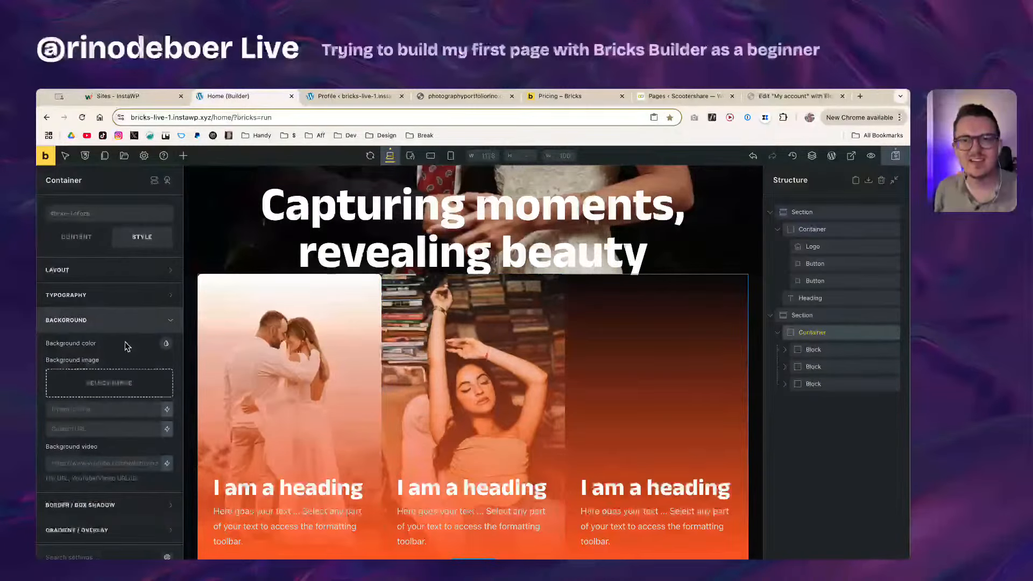
left_click(78, 215)
left_click(76, 237)
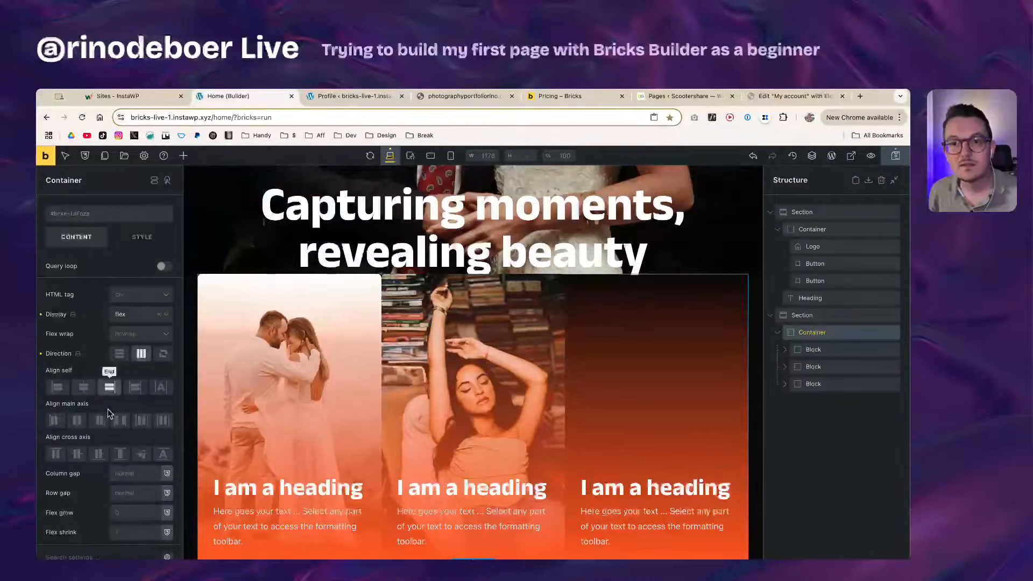
left_click(149, 473)
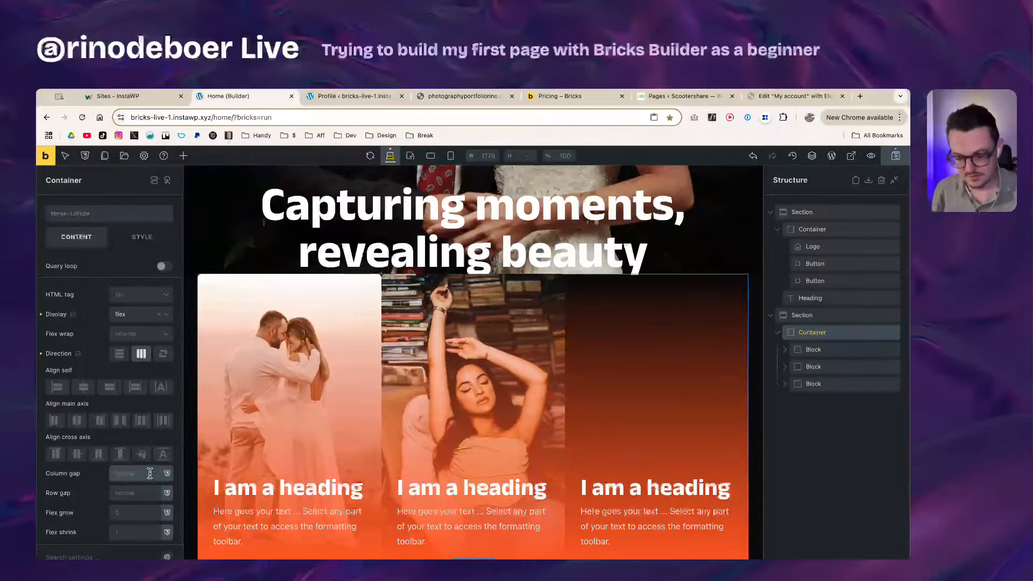
type("20px")
scroll(355, 432, "down", 1)
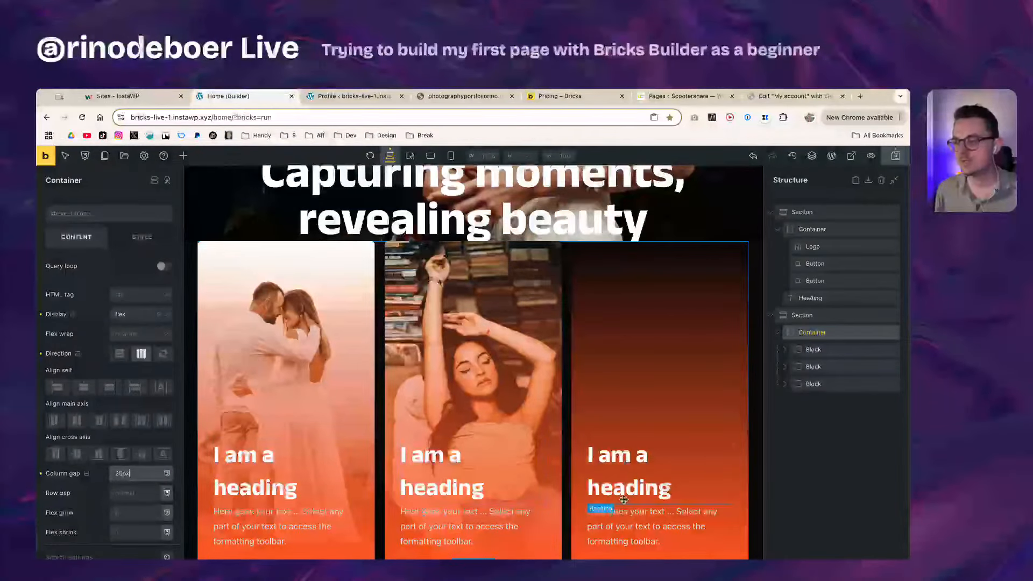
Step: Give the section around the cards a bottom padding of 4rem
left_click(837, 318)
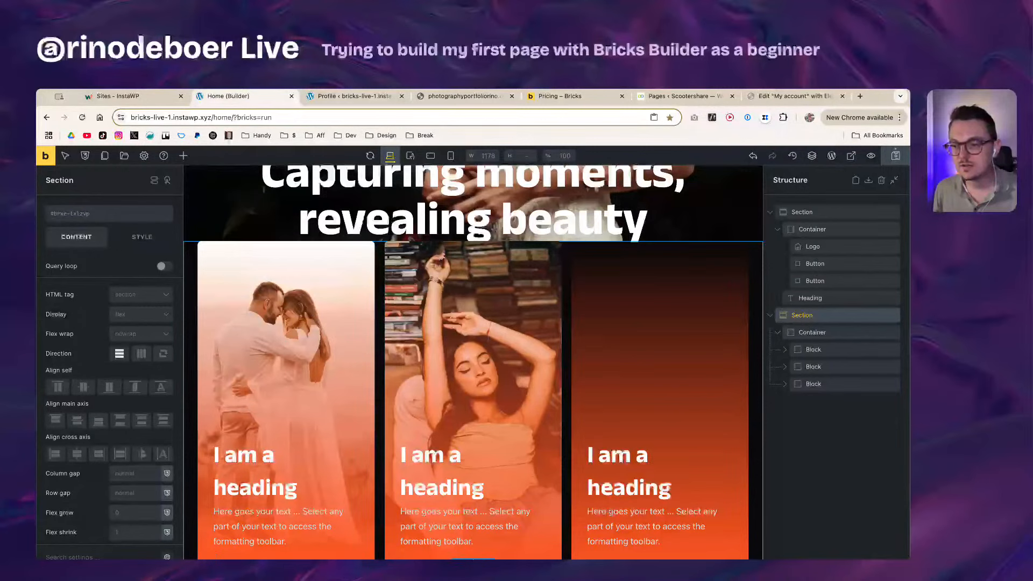
scroll(88, 463, "down", 2)
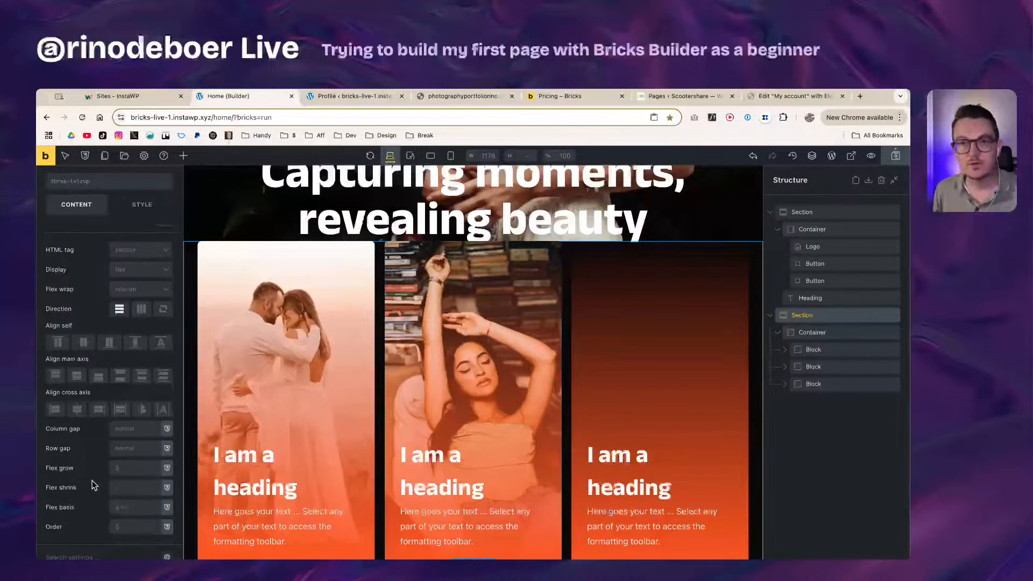
scroll(91, 487, "up", 2)
scroll(89, 500, "down", 2)
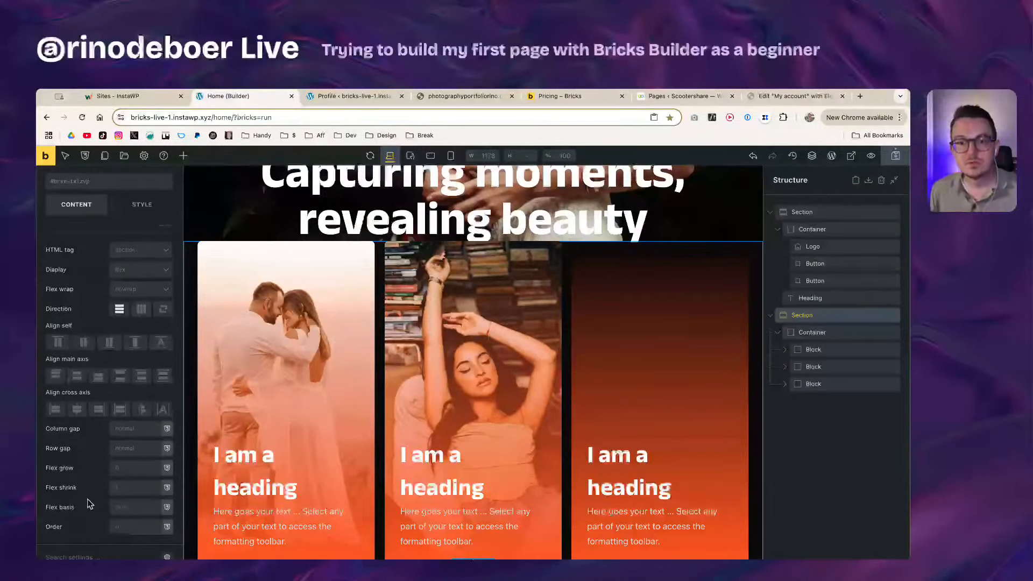
scroll(89, 500, "up", 3)
left_click(142, 236)
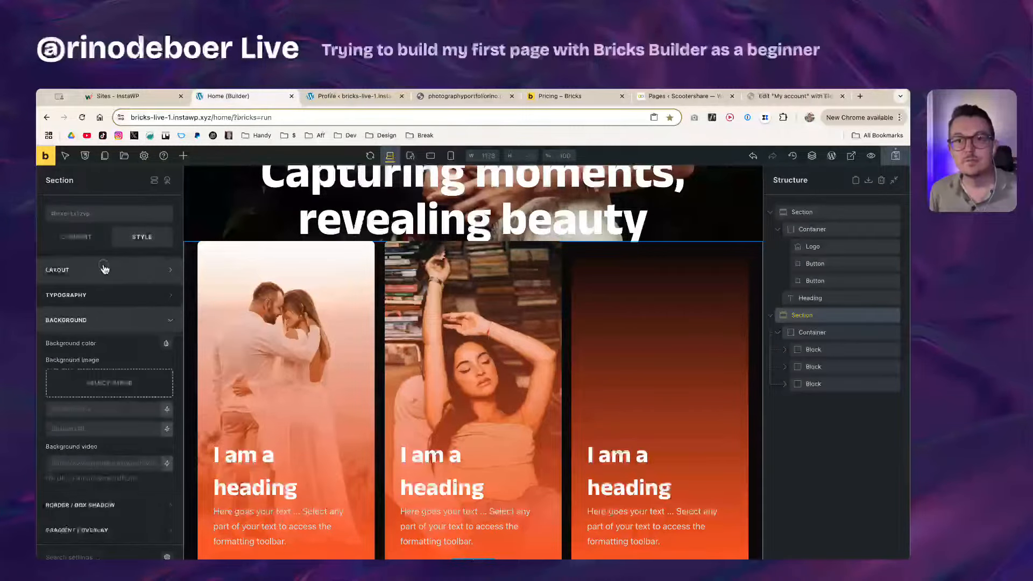
left_click(104, 269)
left_click(115, 445)
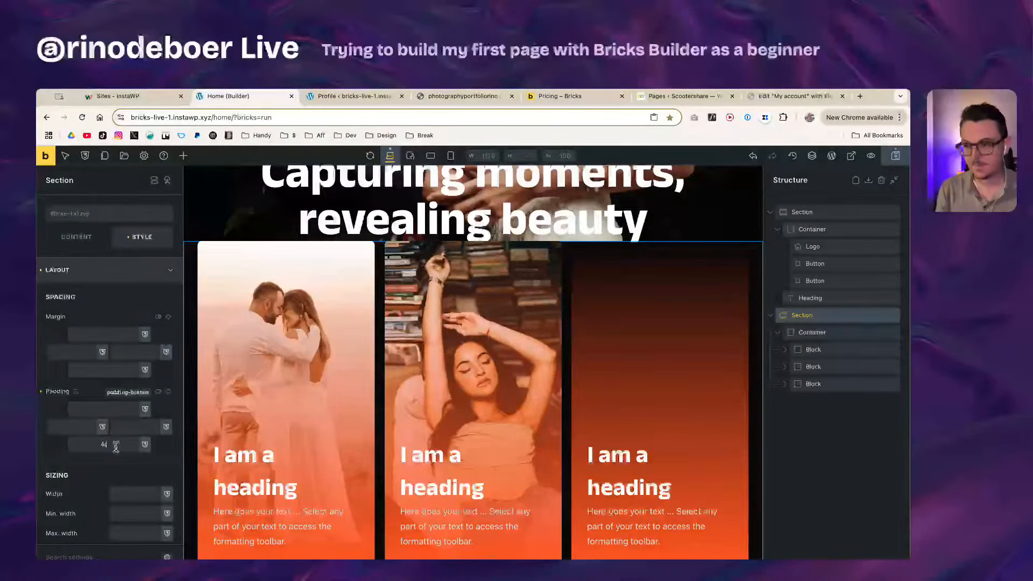
type("4rem")
scroll(280, 511, "down", 1)
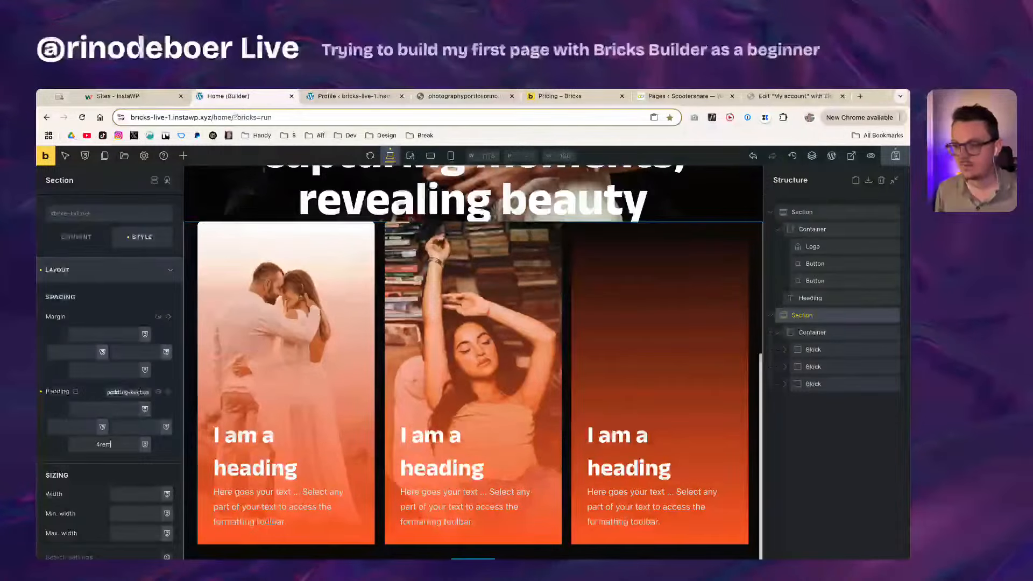
left_click(364, 541)
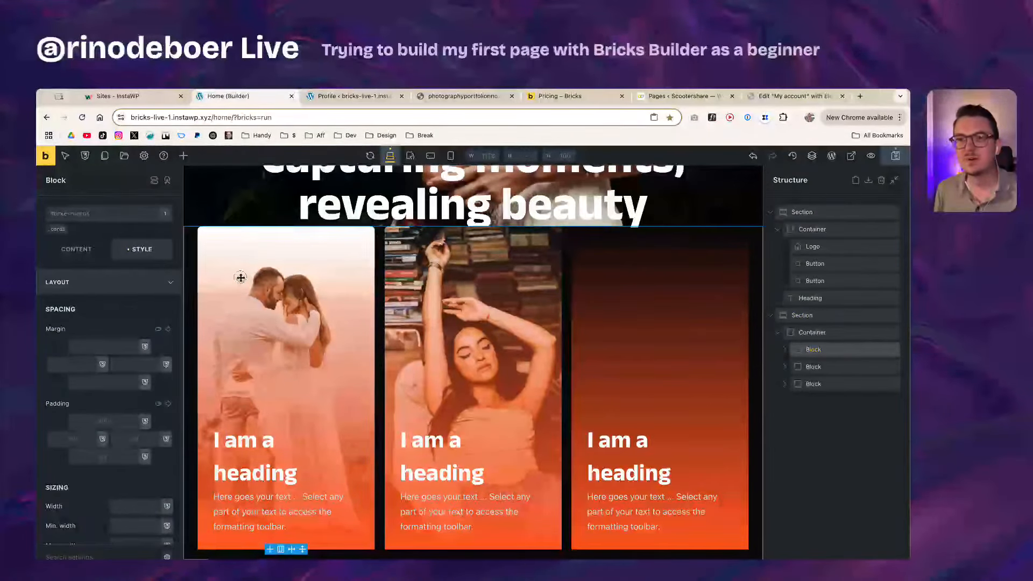
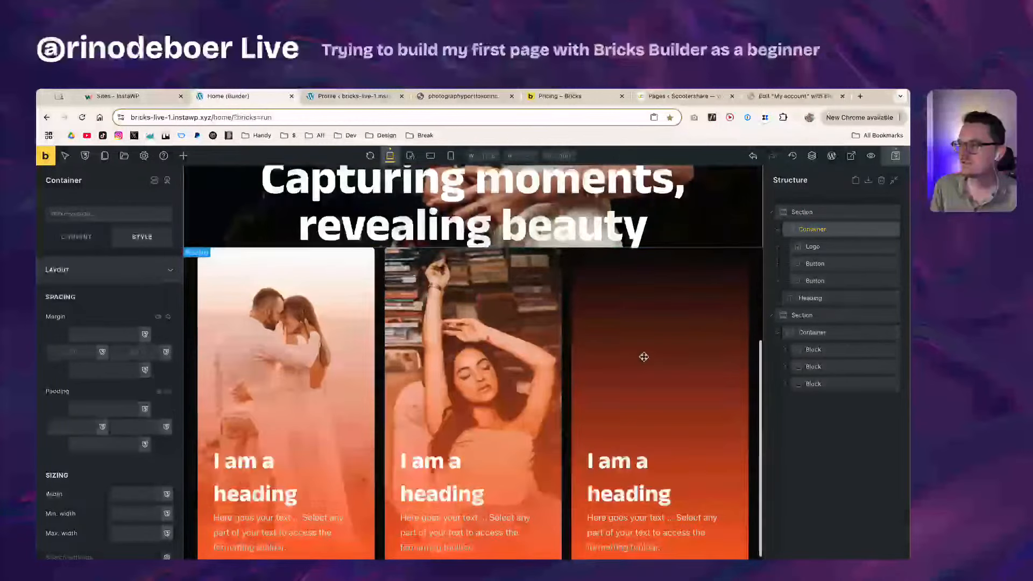
Step: Scroll the canvas to the three orange-gradient cards and select the first card
scroll(521, 399, "up", 2)
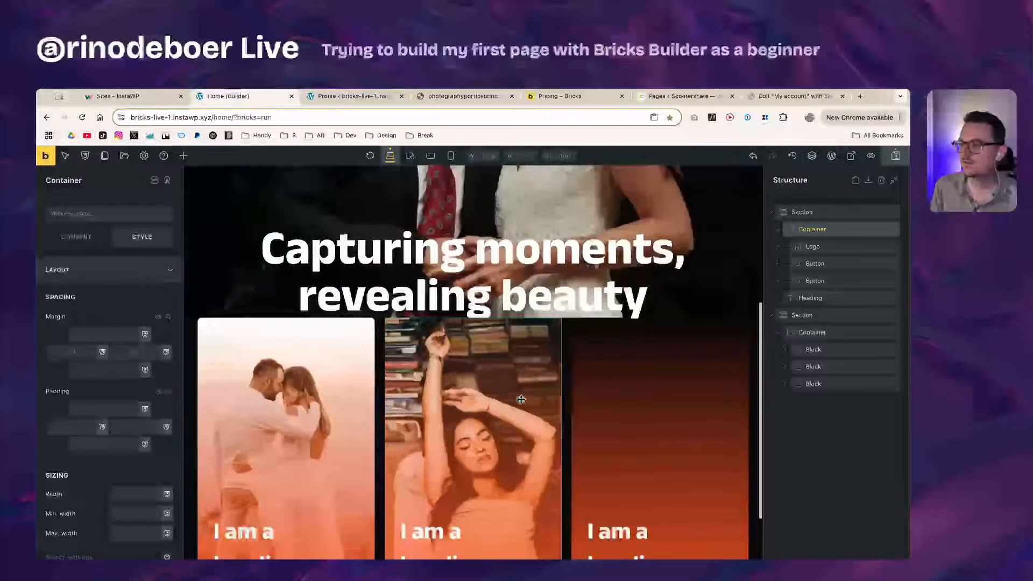
scroll(704, 284, "down", 2)
left_click(340, 374)
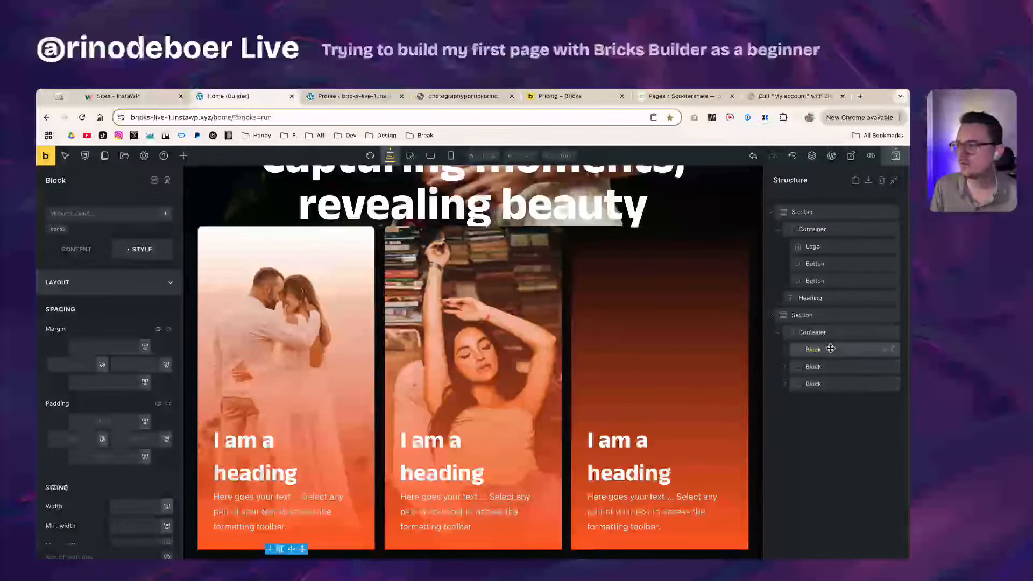
Step: Look over the first card's content settings, then go back to its style settings
scroll(85, 385, "down", 8)
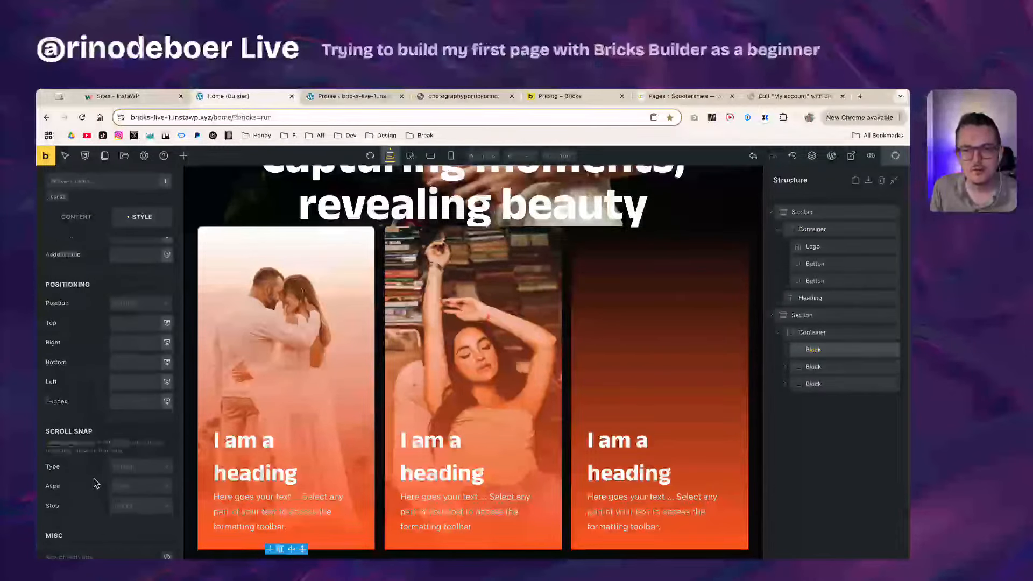
scroll(97, 473, "down", 4)
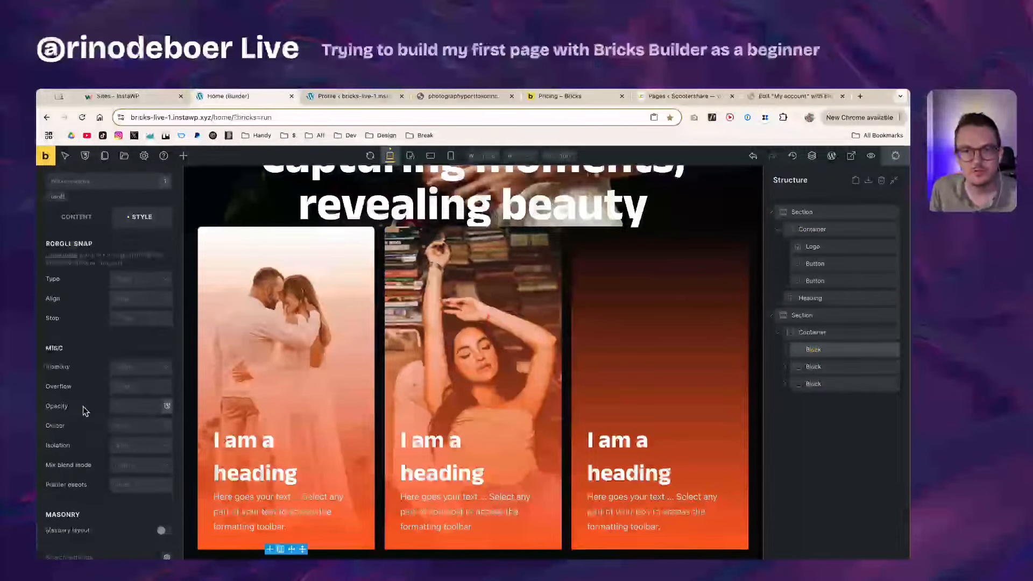
scroll(85, 396, "up", 12)
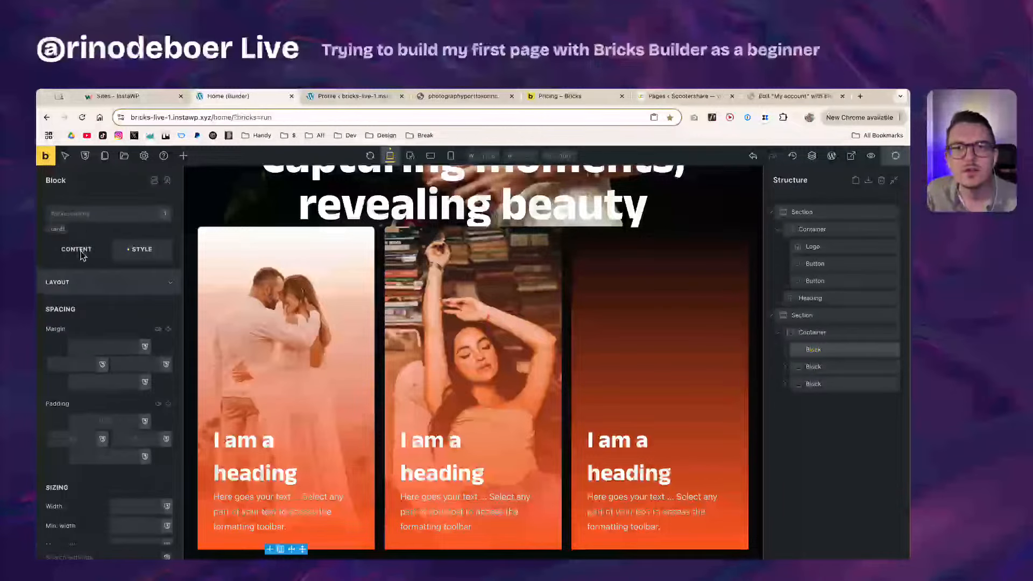
left_click(82, 255)
scroll(114, 445, "down", 1)
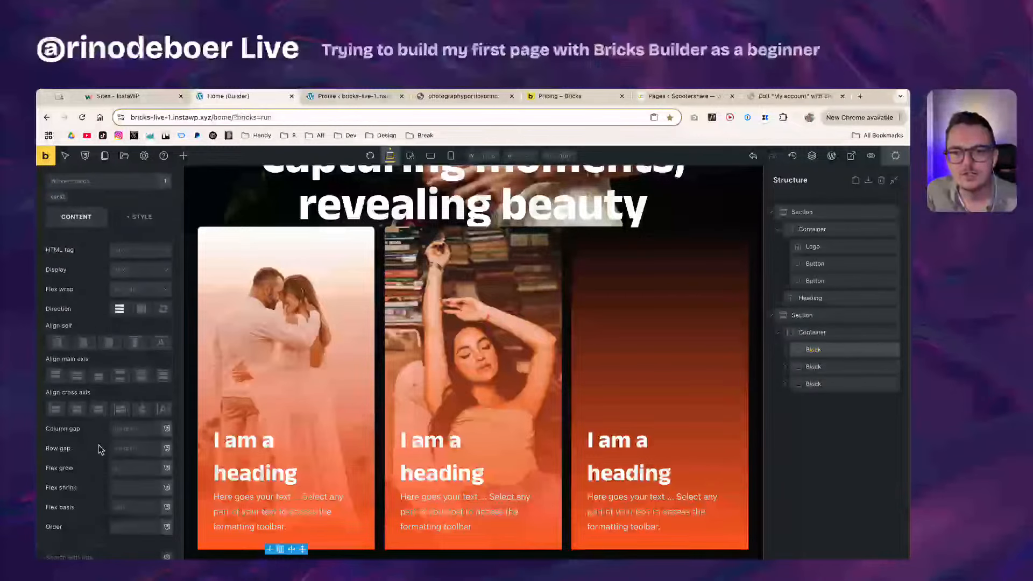
scroll(102, 409, "up", 3)
left_click(124, 250)
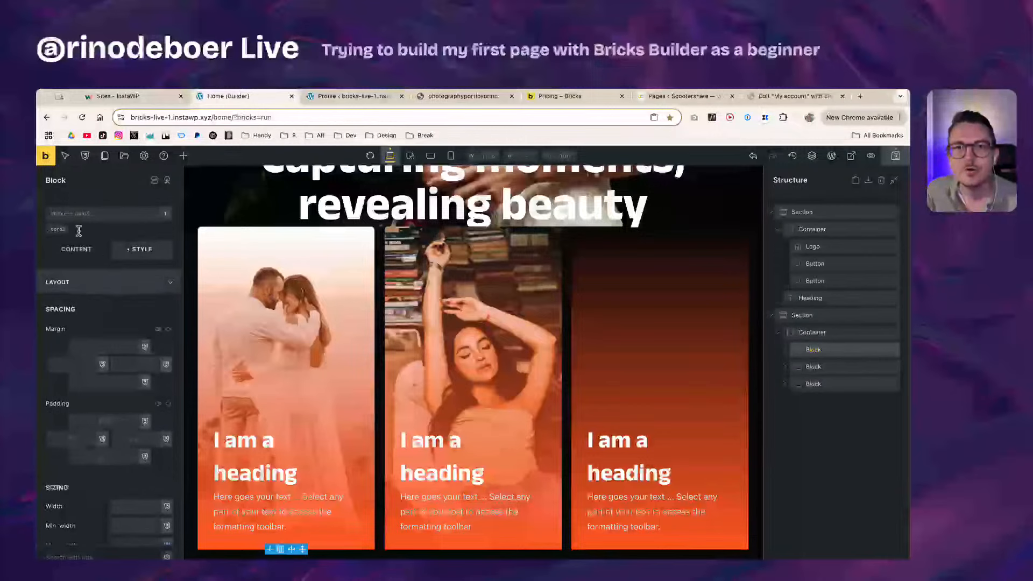
Step: Target the .card1 class and expand its Background section
left_click(57, 231)
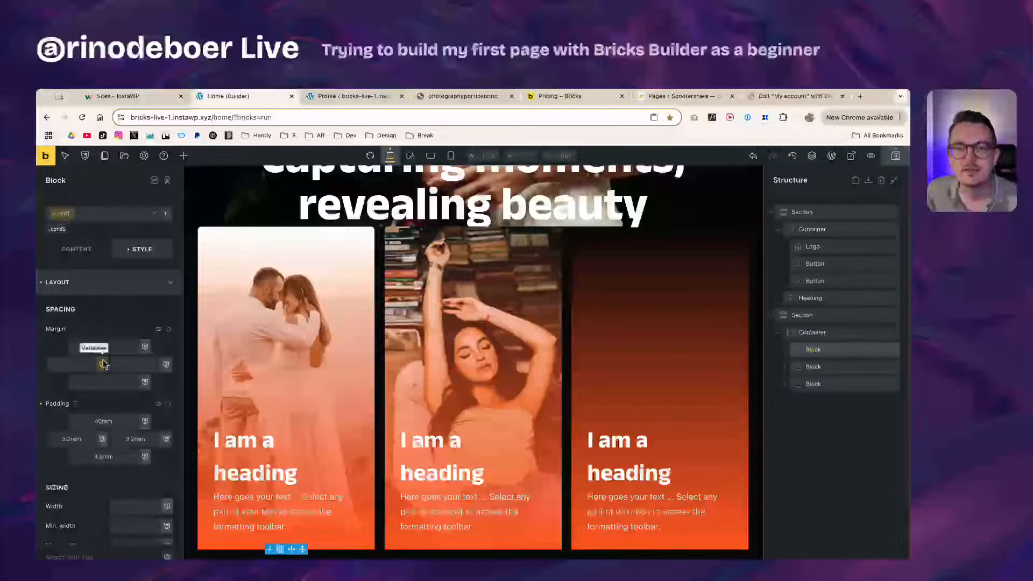
scroll(113, 388, "down", 3)
scroll(122, 427, "down", 10)
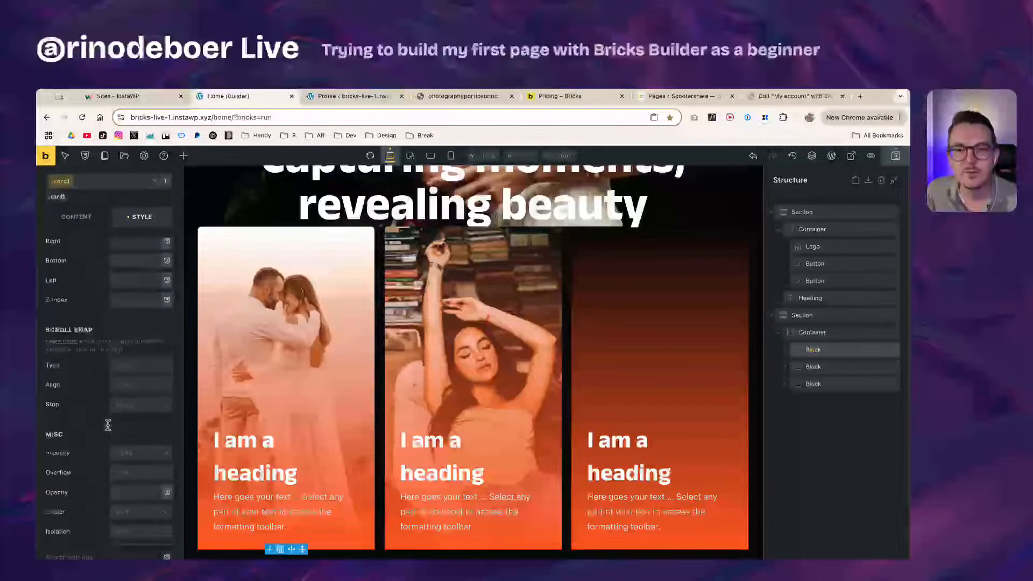
left_click(124, 371)
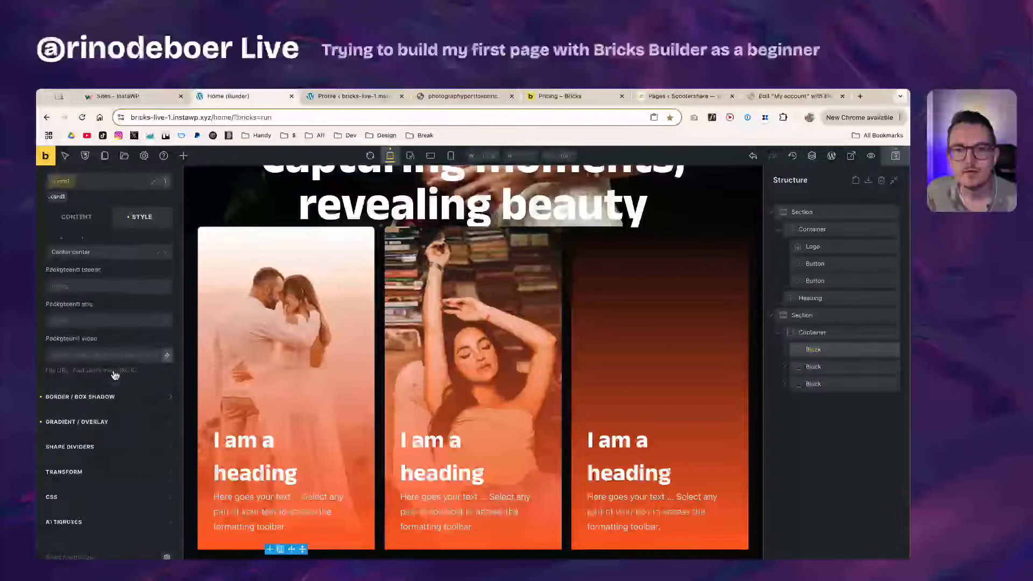
scroll(127, 369, "up", 2)
scroll(127, 369, "down", 3)
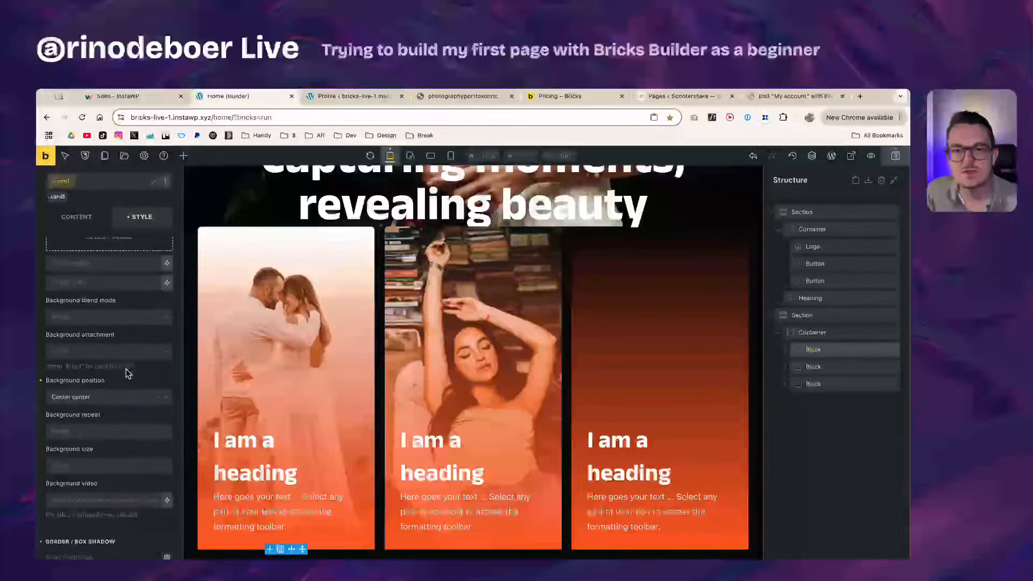
Step: Change the card1 gradient overlay's second colour stop from orange to pure black
left_click(121, 425)
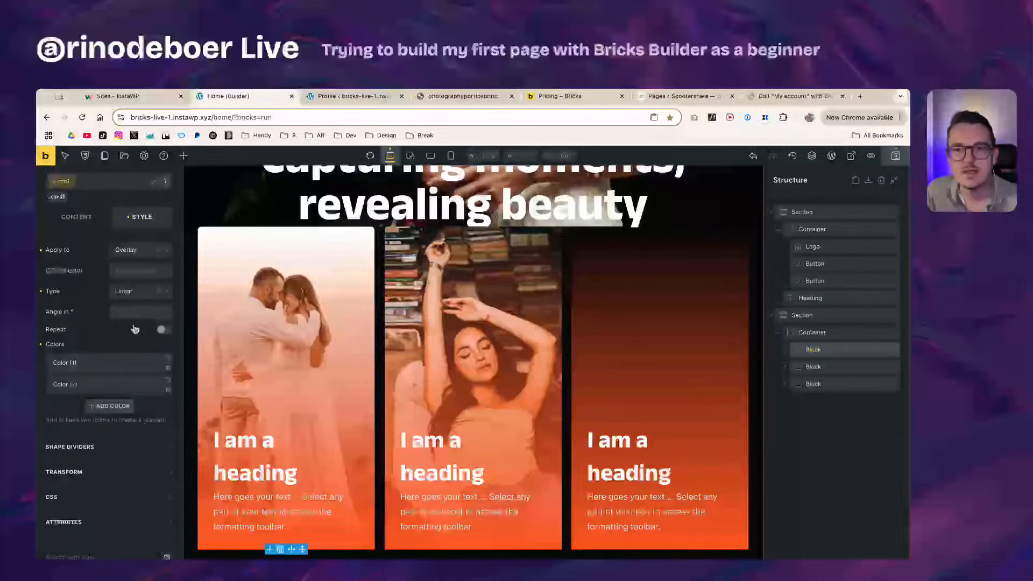
left_click(127, 383)
left_click(156, 406)
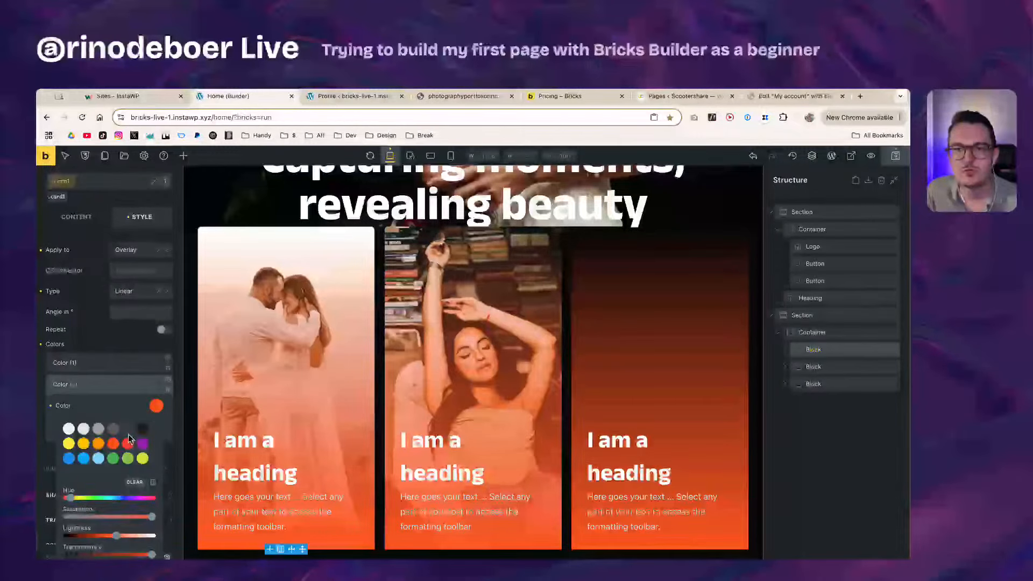
left_click(143, 430)
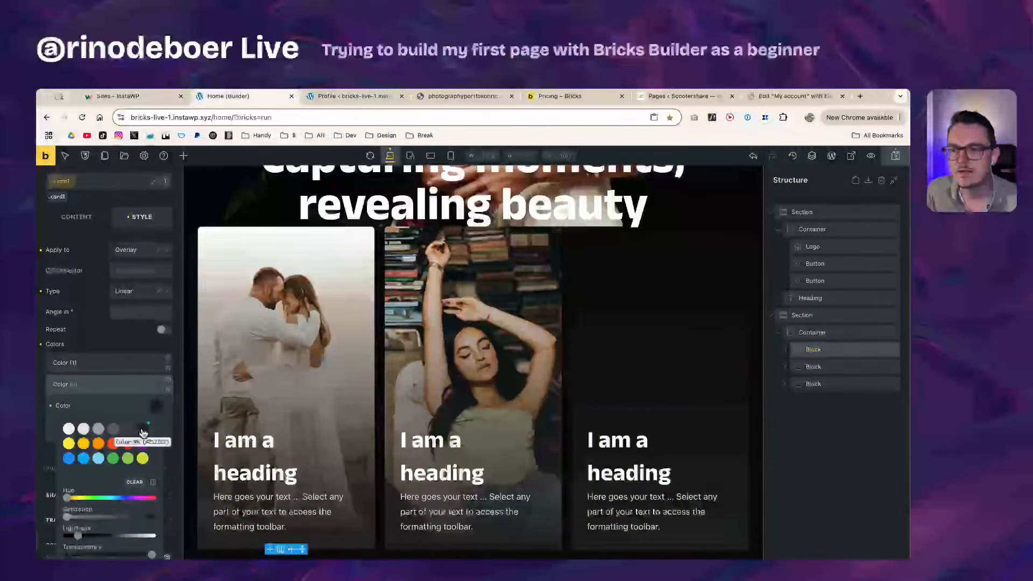
left_click_drag(78, 538, 71, 538)
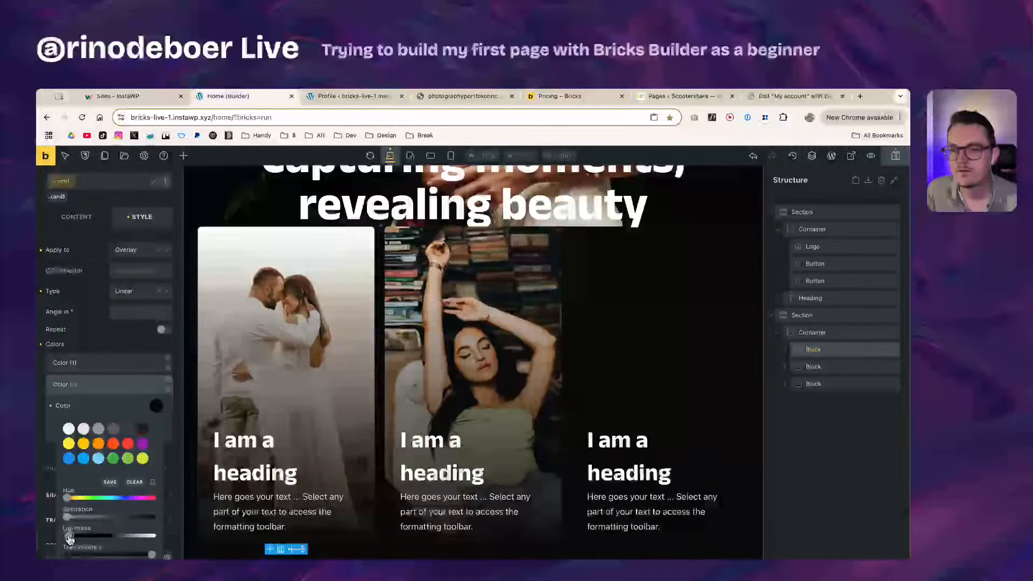
right_click(70, 537)
left_click(126, 343)
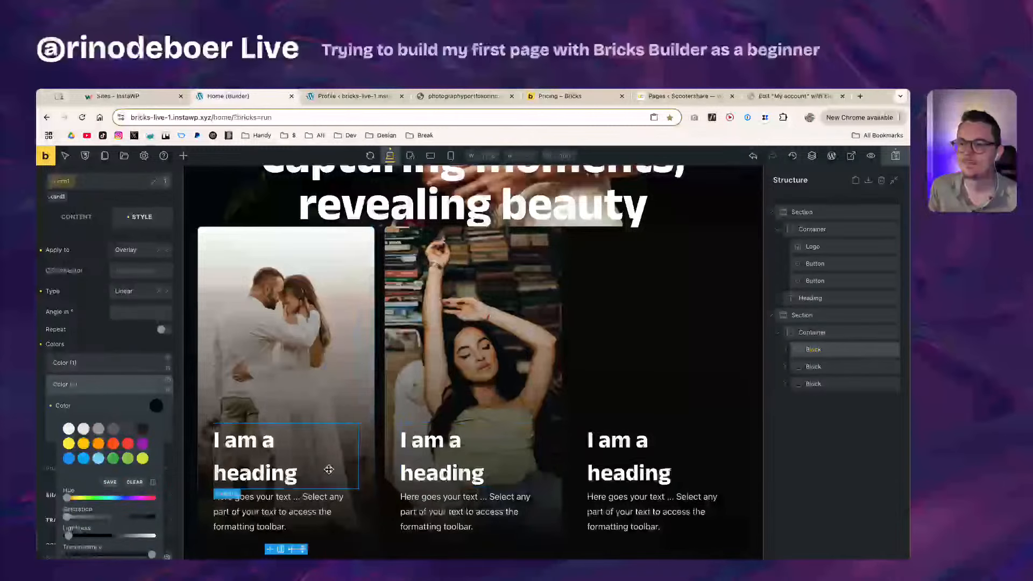
left_click(104, 344)
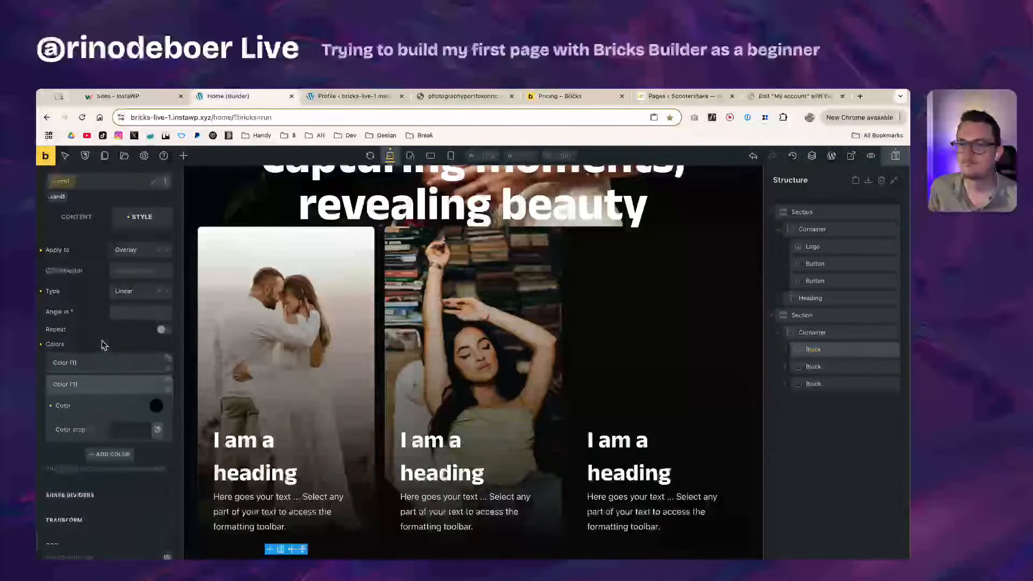
left_click(99, 385)
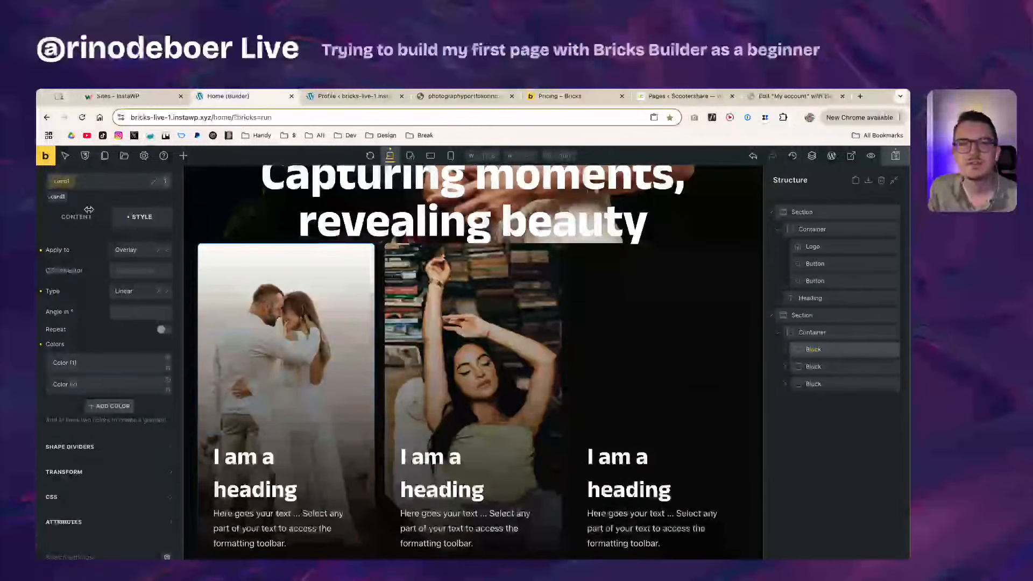
scroll(61, 219, "up", 3)
scroll(61, 219, "up", 1)
Step: Toggle the .card1 class on and off, leaving it deactivated so styles target the block
left_click(61, 214)
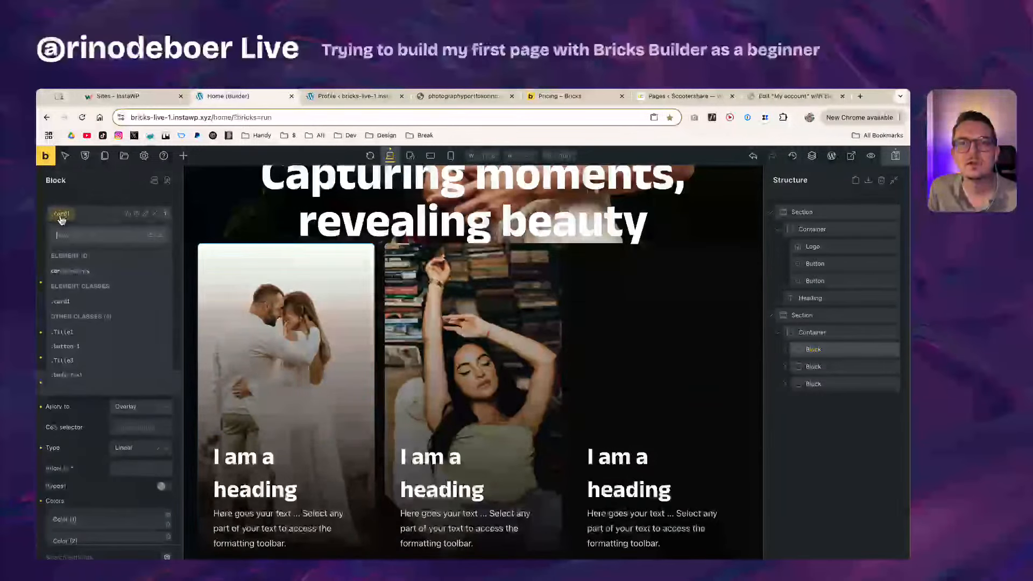
left_click(60, 215)
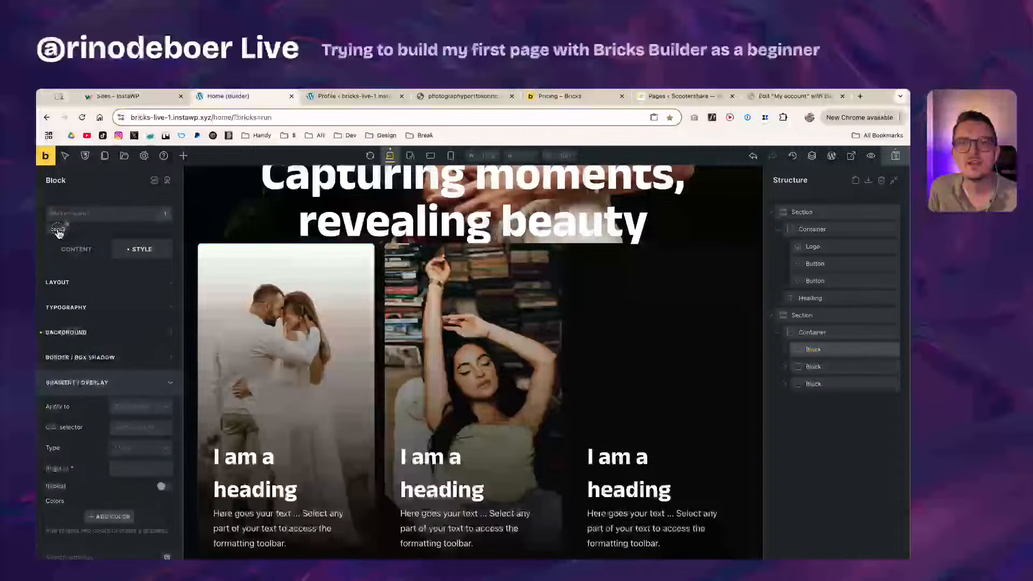
left_click(59, 232)
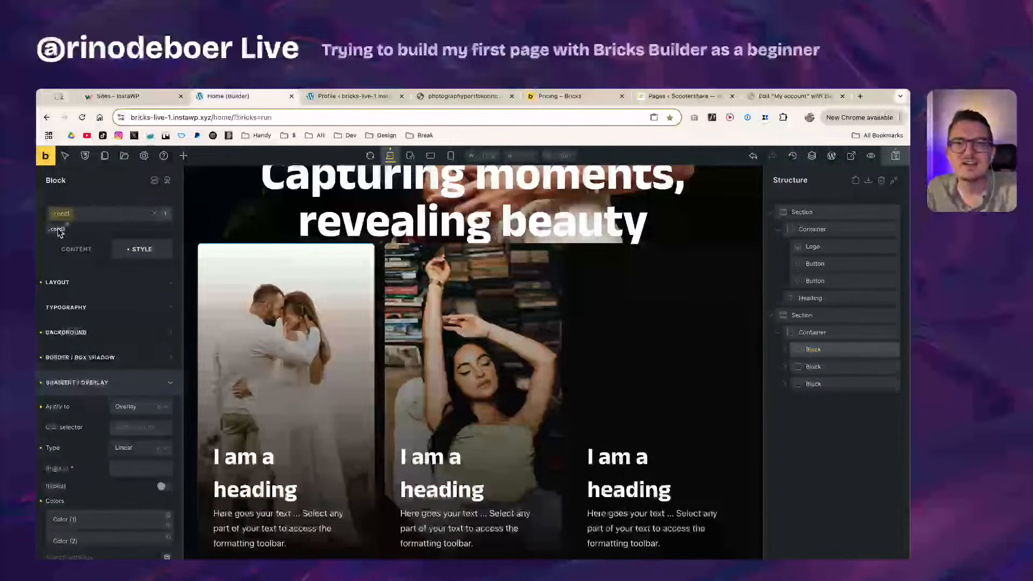
left_click(57, 231)
left_click(57, 231)
left_click(57, 232)
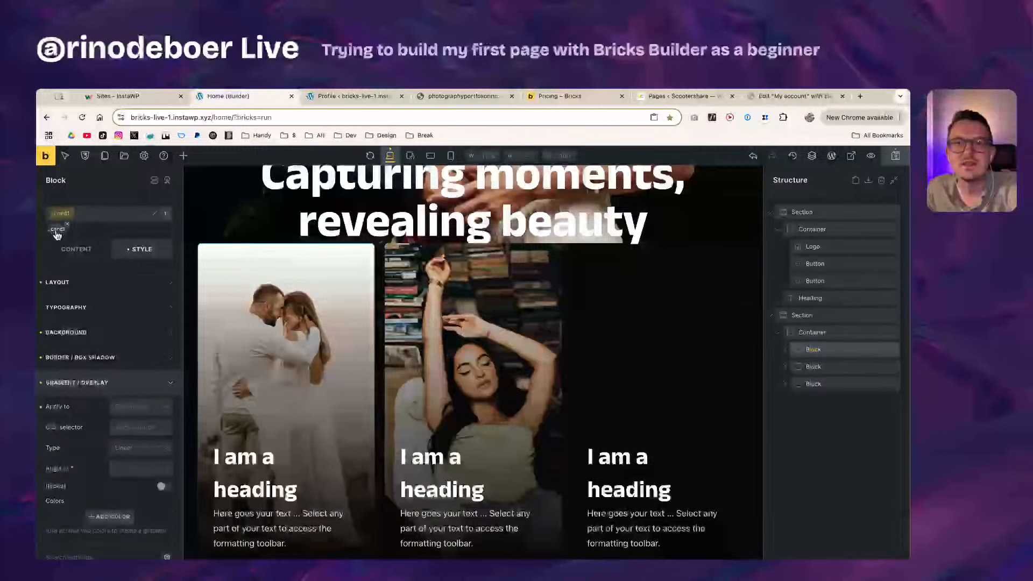
left_click(57, 232)
left_click(57, 232)
left_click(57, 231)
left_click(57, 232)
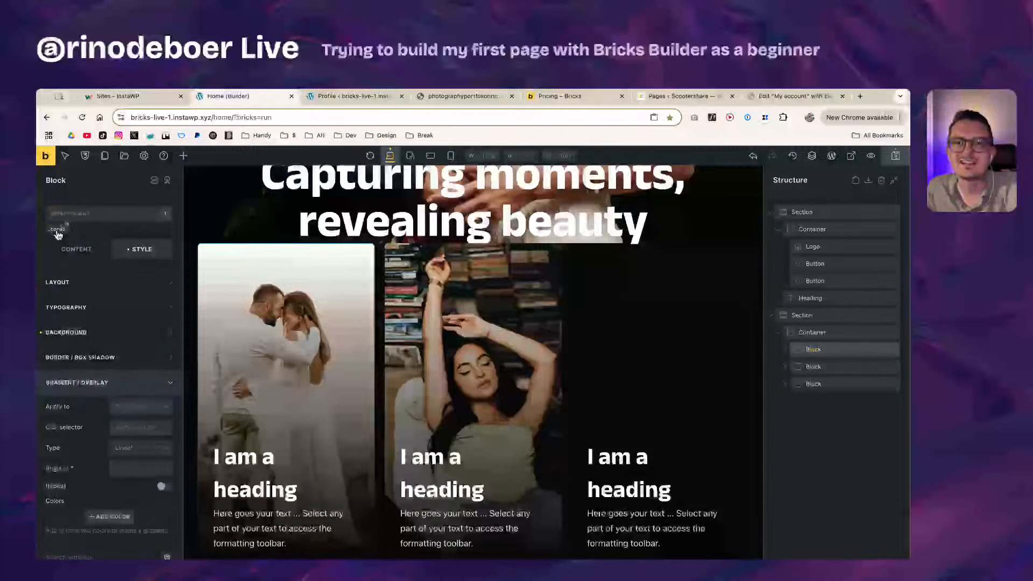
left_click(57, 231)
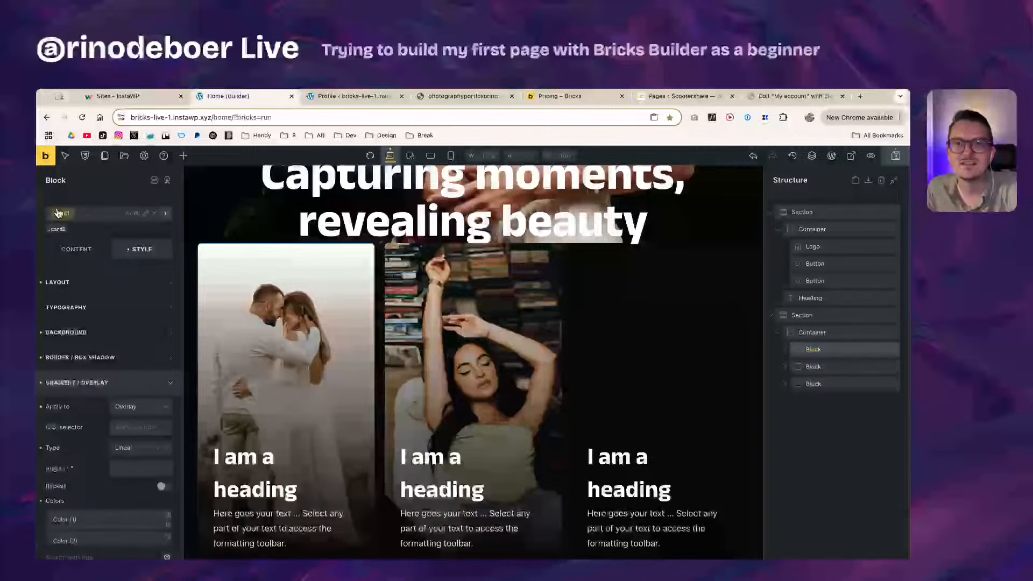
left_click(58, 231)
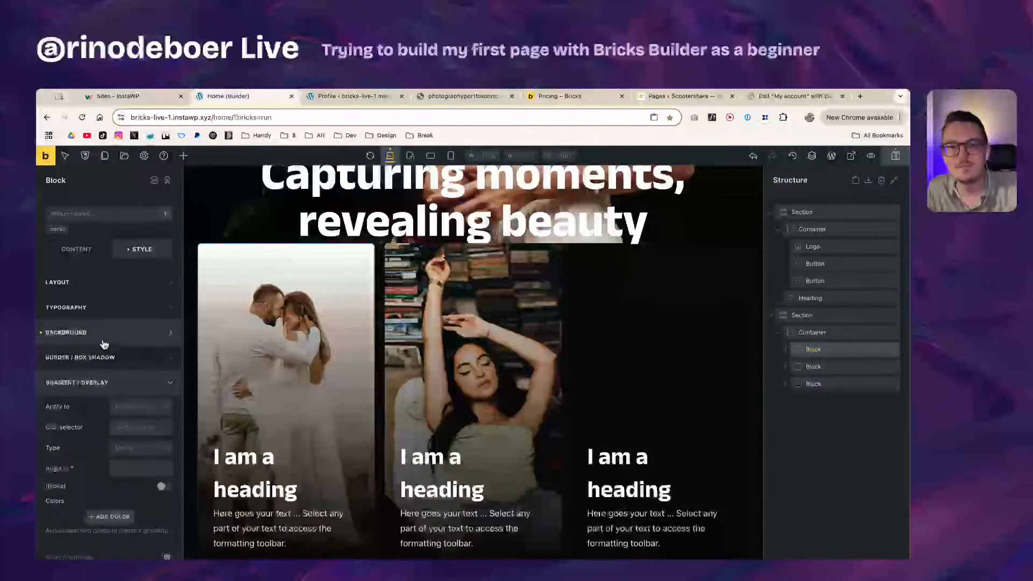
Step: Reveal the first card's individual transform values and clear its Rotate X
left_click(96, 388)
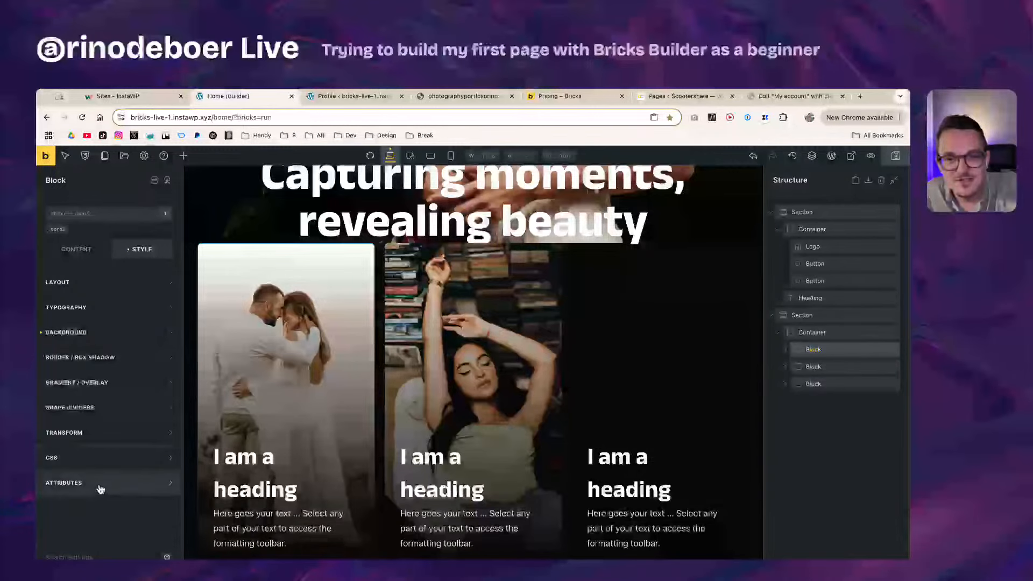
left_click(96, 434)
scroll(102, 504, "down", 1)
left_click(165, 439)
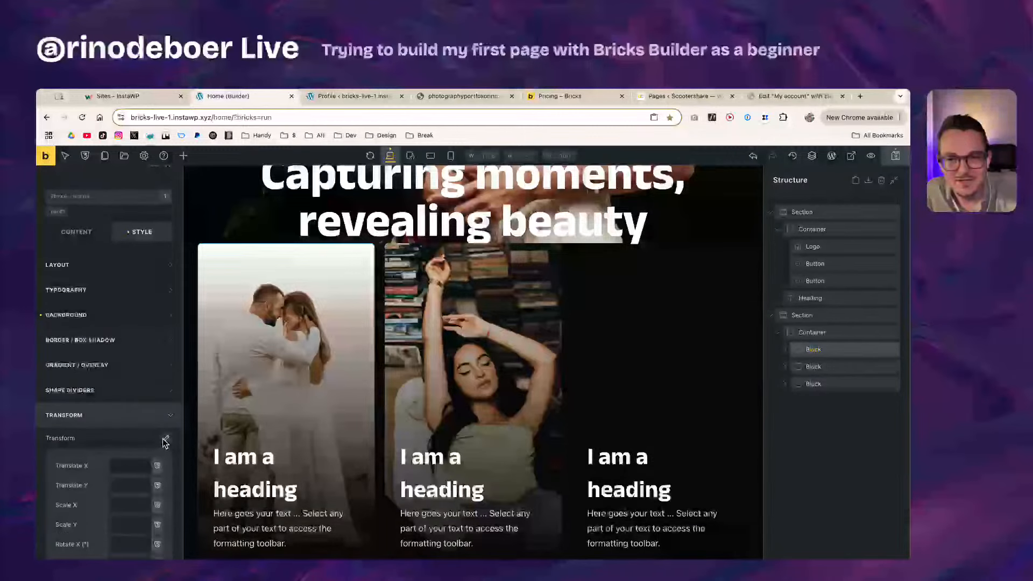
scroll(69, 471, "down", 4)
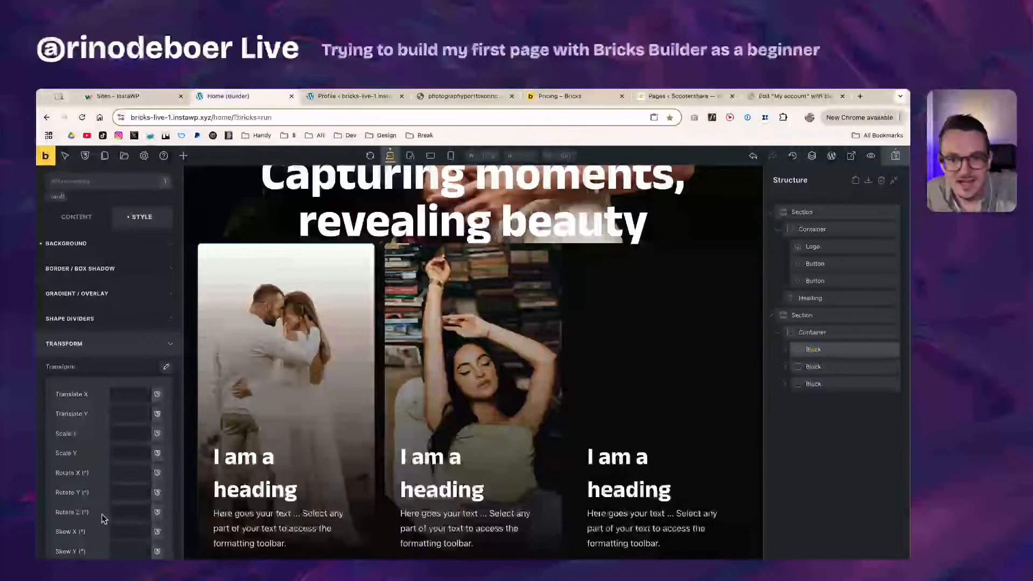
left_click(136, 477)
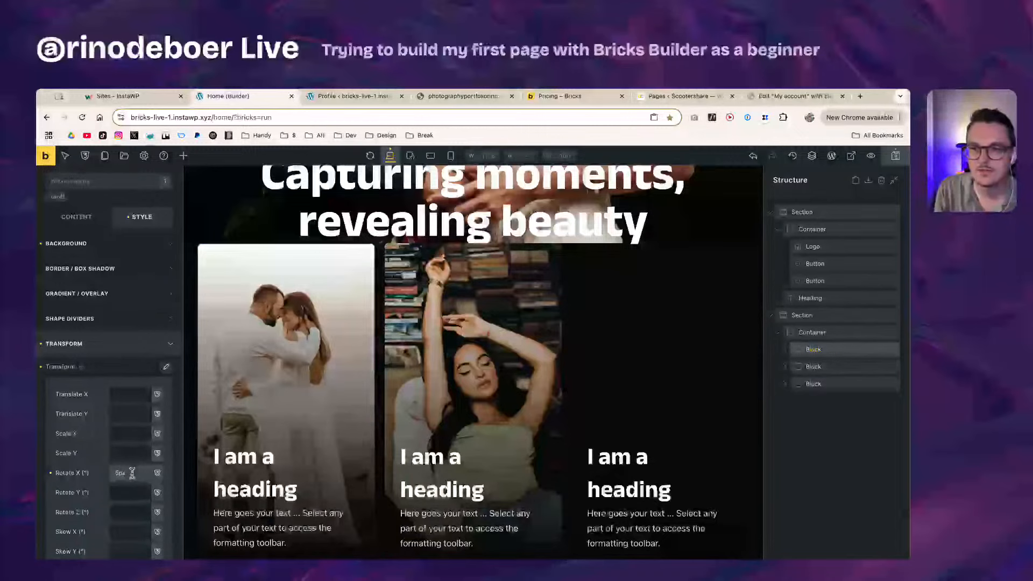
key("BackSpace")
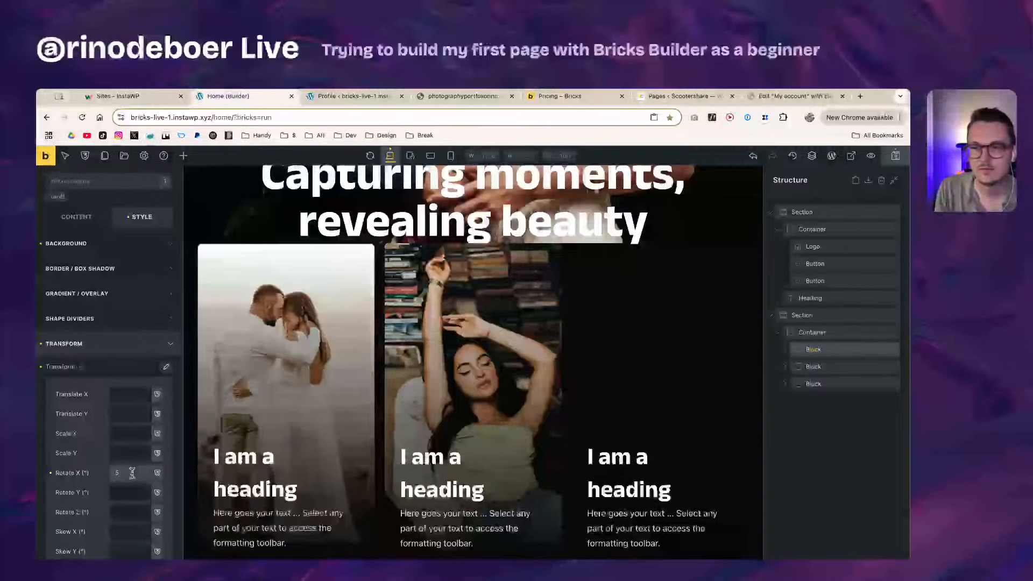
left_click(101, 477)
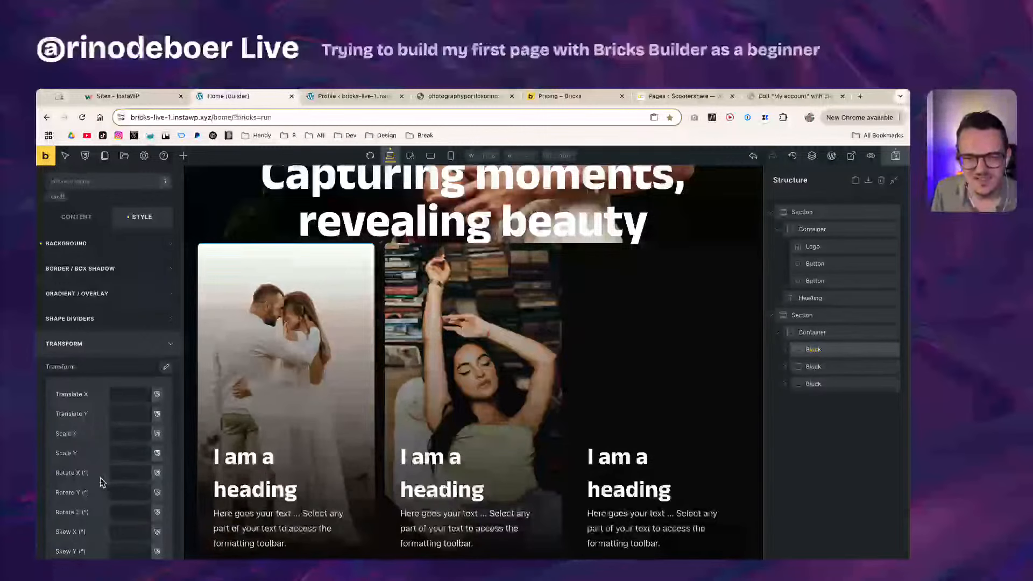
Step: Set Rotate Z to -5 so the card tilts counter-clockwise
left_click(127, 513)
type("4")
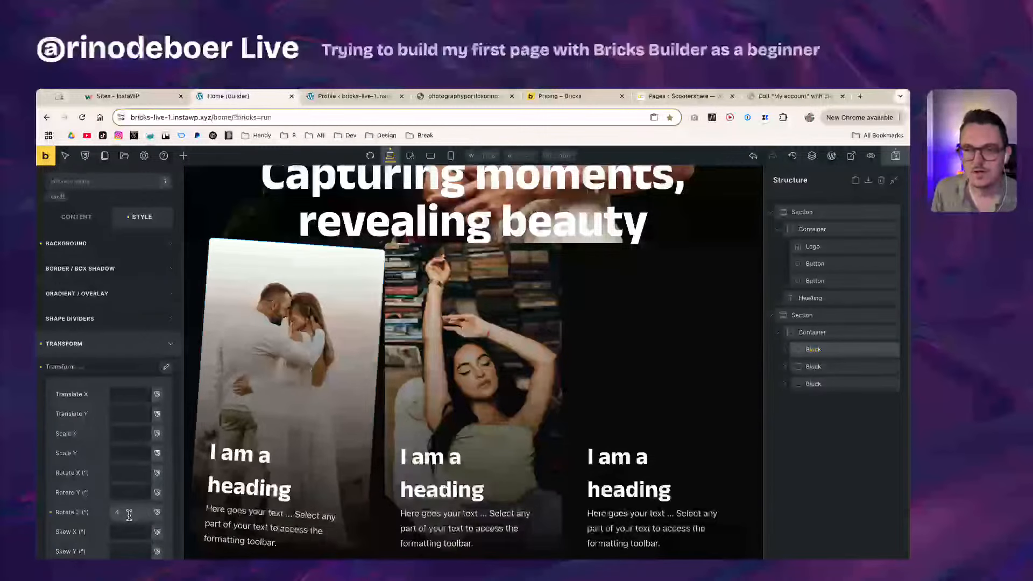
left_click(114, 513)
type("-5")
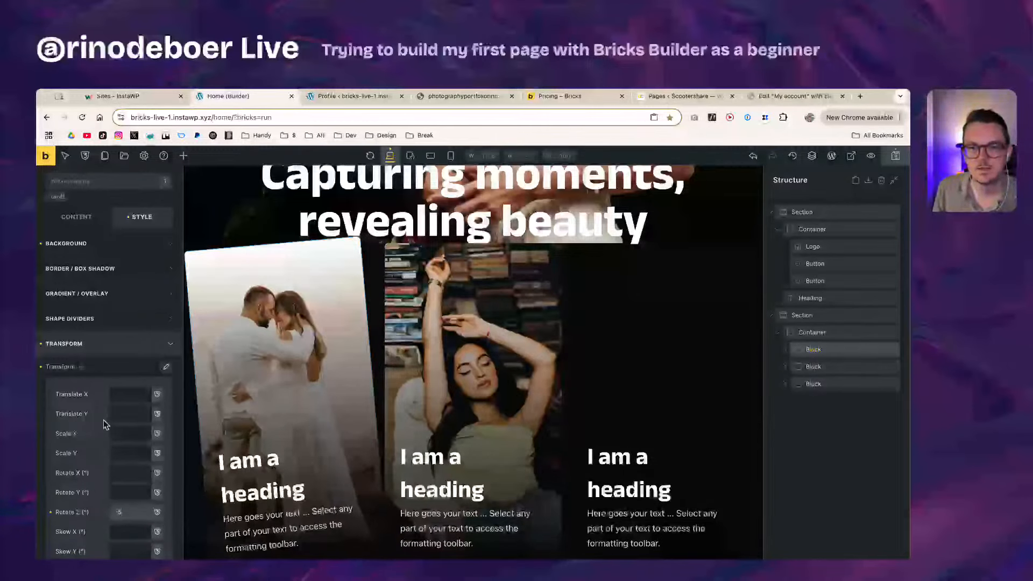
left_click(103, 400)
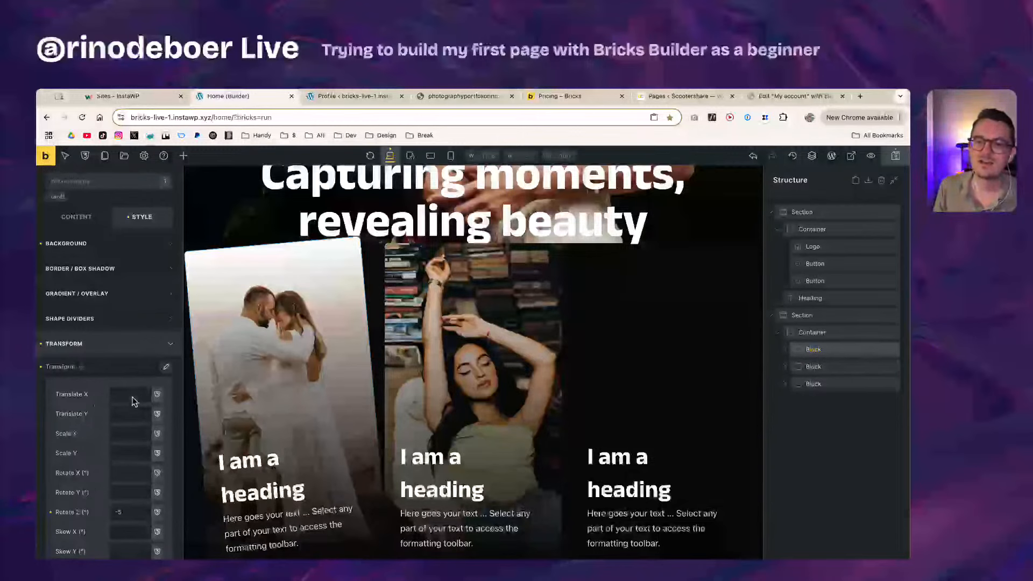
Step: Offset the card with Translate X -20 and Translate Y 20
left_click(132, 395)
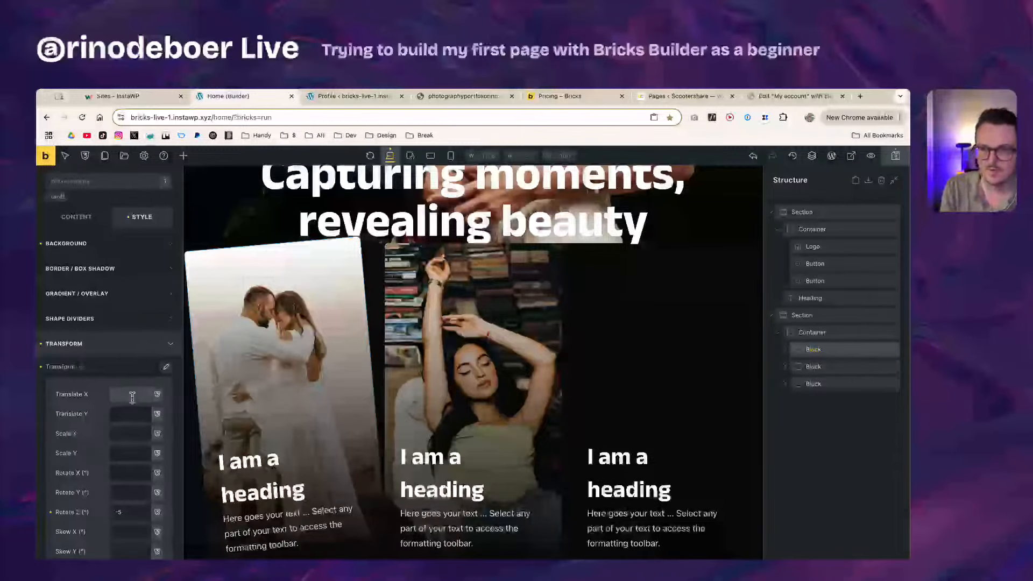
type("-10")
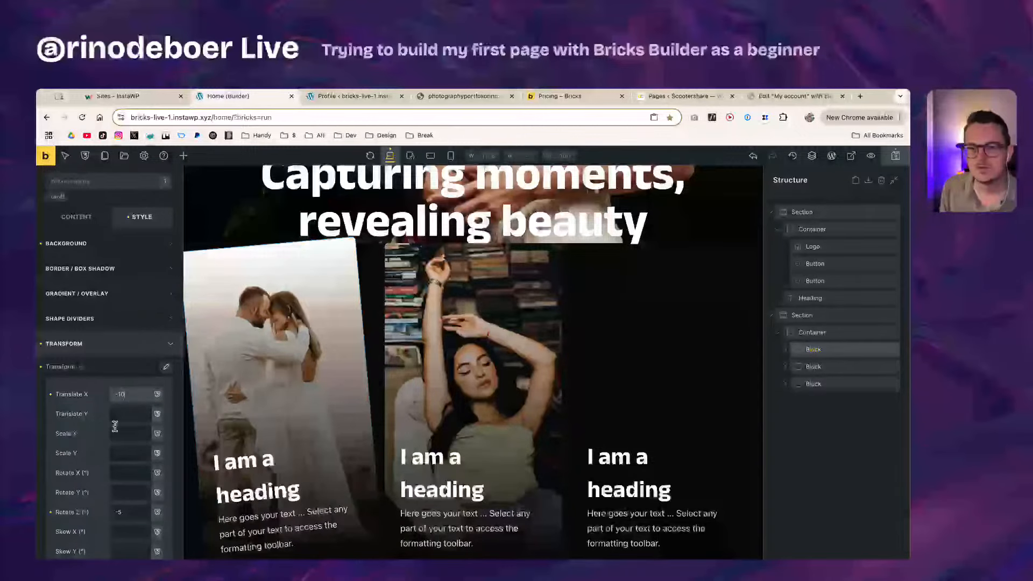
key("shift+Down")
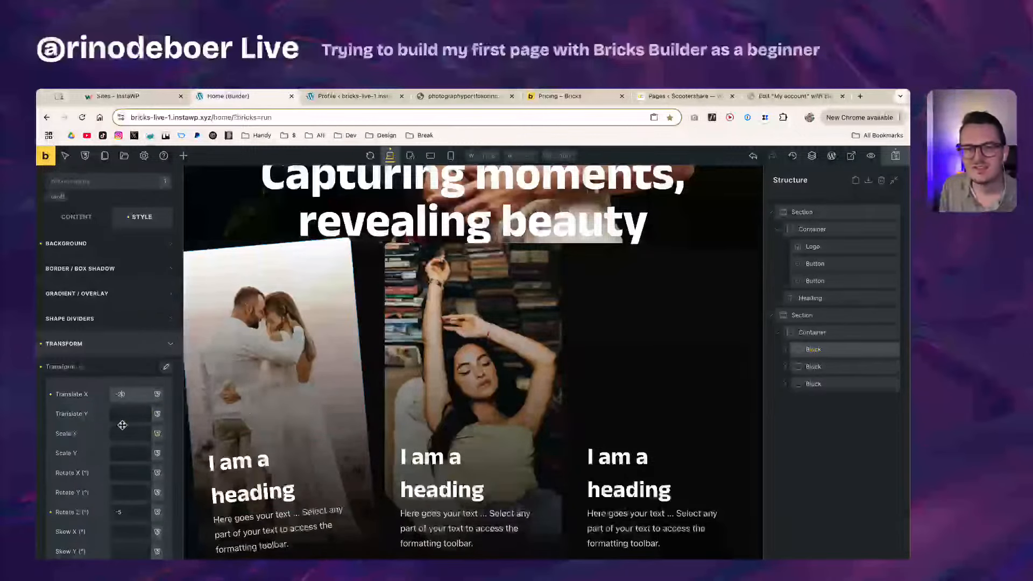
left_click(124, 414)
type("-20")
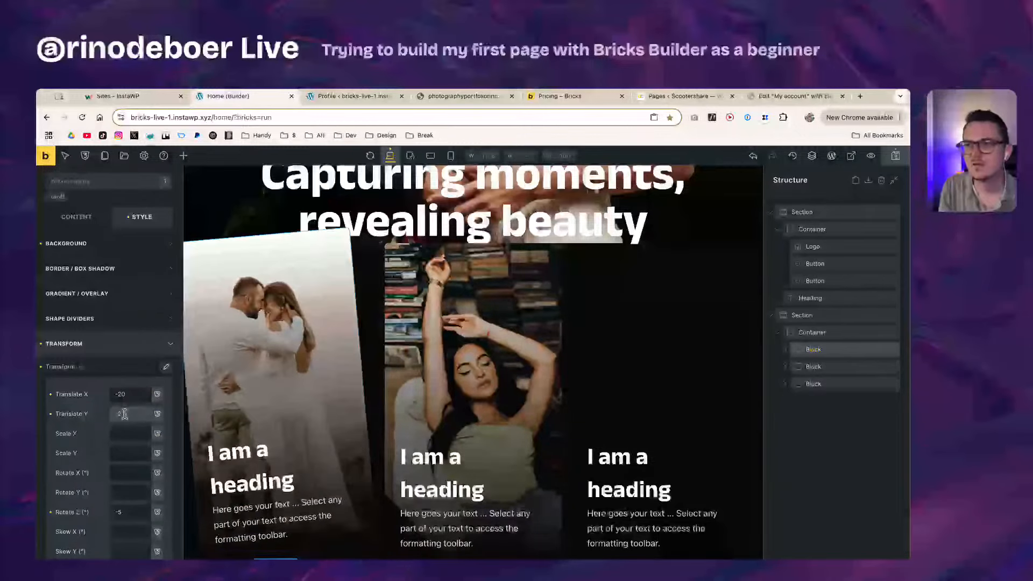
key("Left")
key("Left")
key("BackSpace")
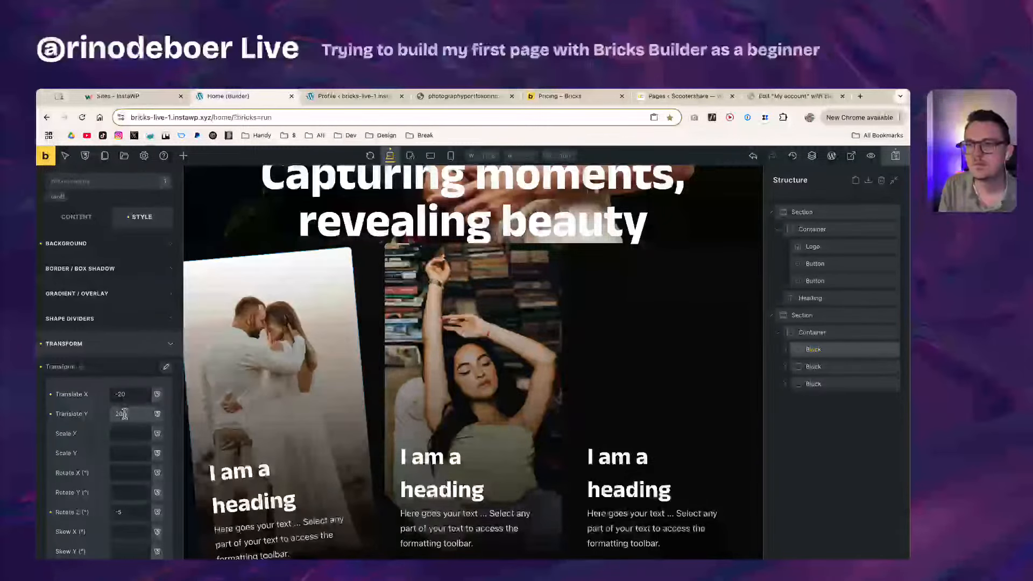
Step: Check the transform origin setting and collapse the individual transform values
scroll(288, 353, "down", 1)
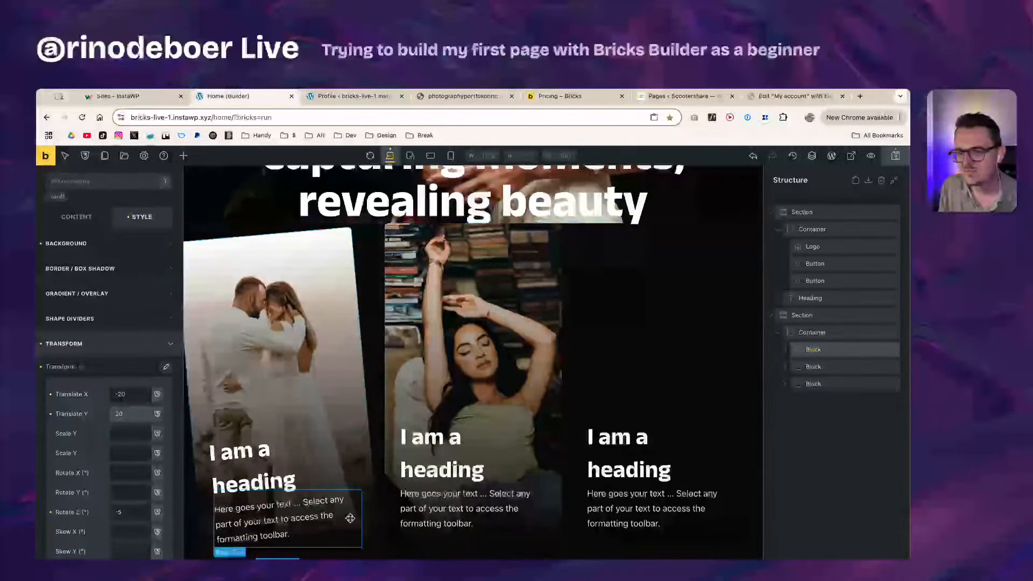
scroll(322, 393, "up", 3)
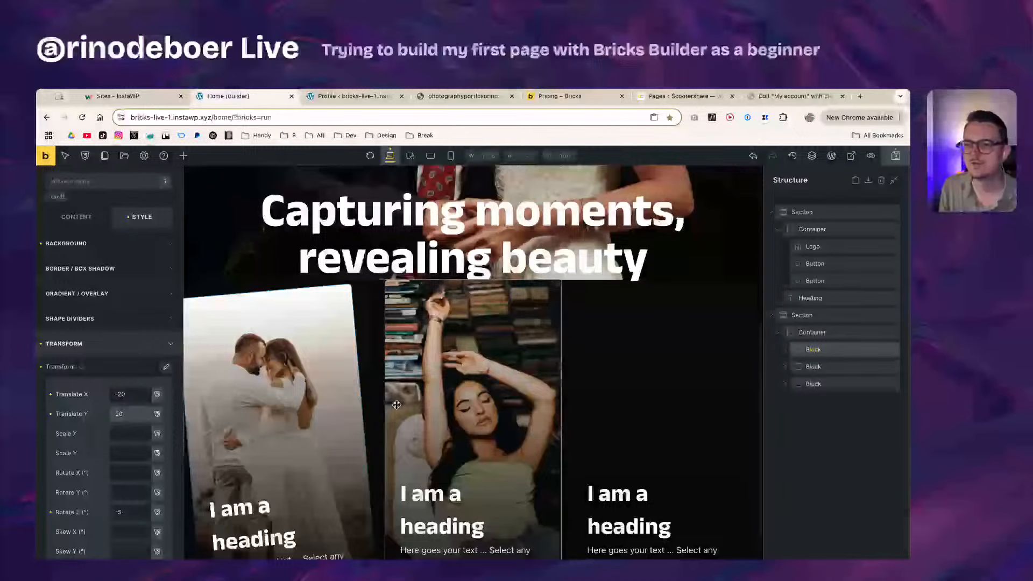
scroll(268, 370, "down", 3)
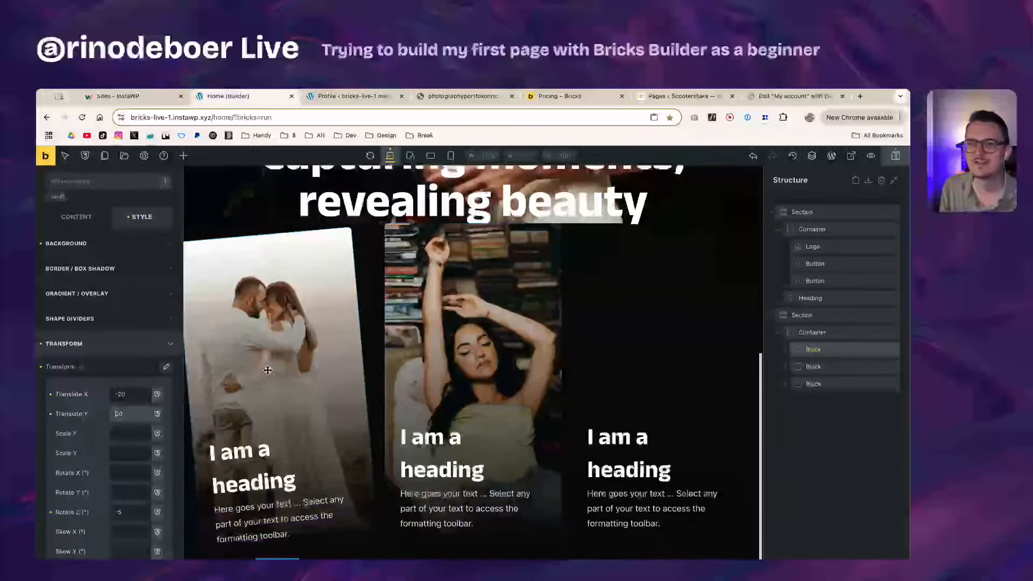
left_click(166, 367)
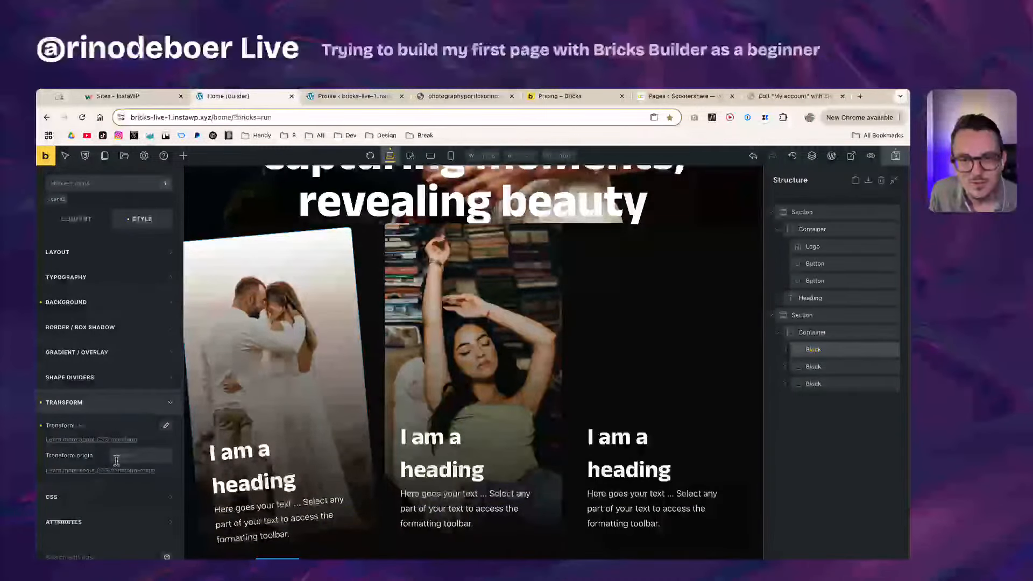
left_click(138, 458)
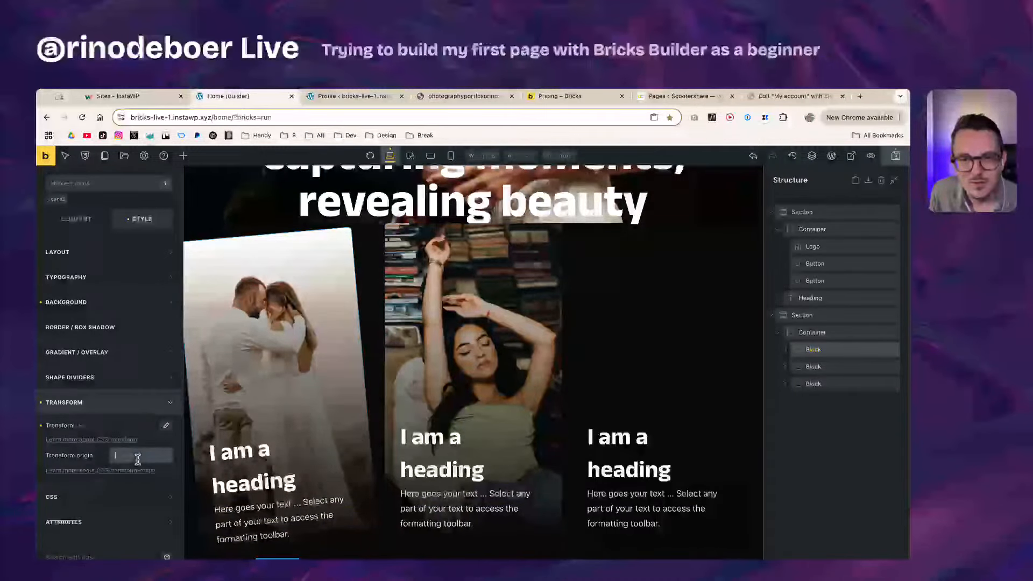
left_click(167, 428)
left_click(166, 426)
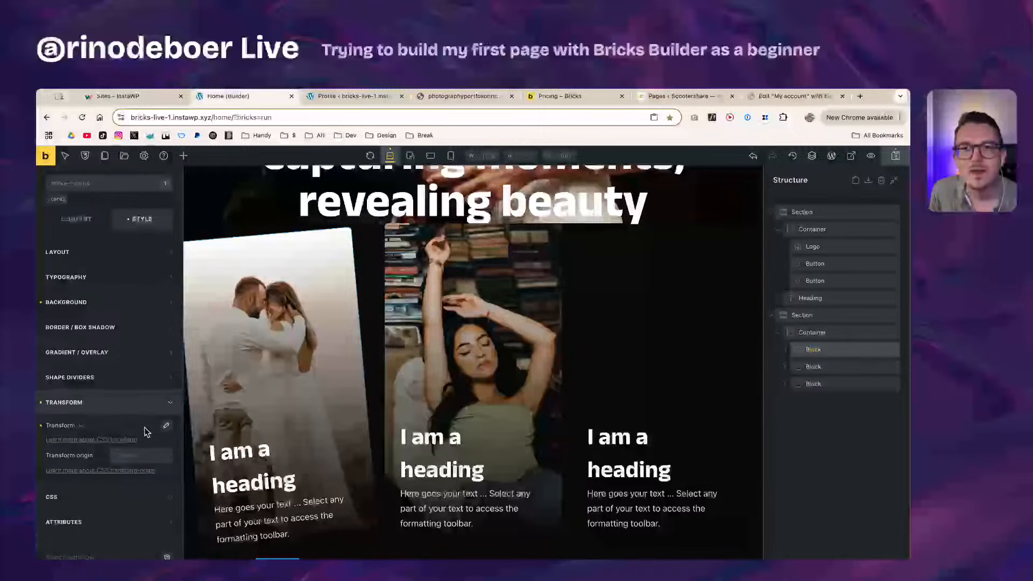
scroll(151, 429, "up", 1)
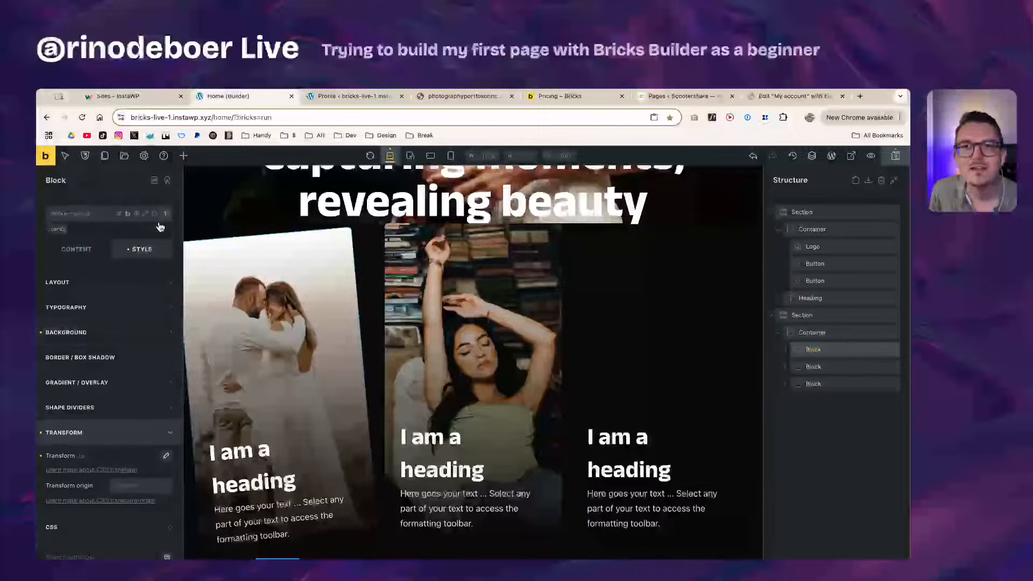
Step: Add an interaction to the card that starts an animation on hover
left_click(168, 183)
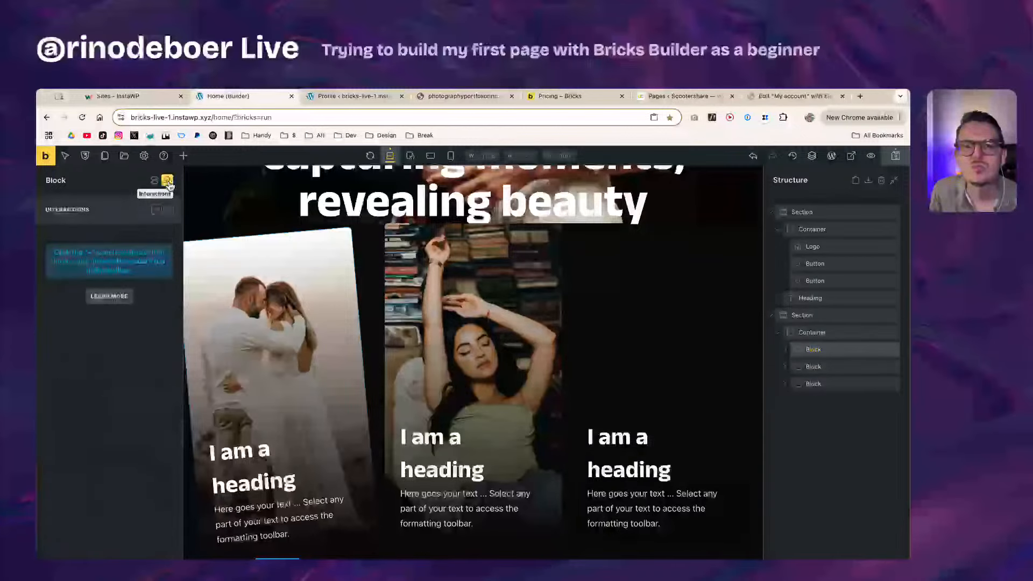
left_click(155, 210)
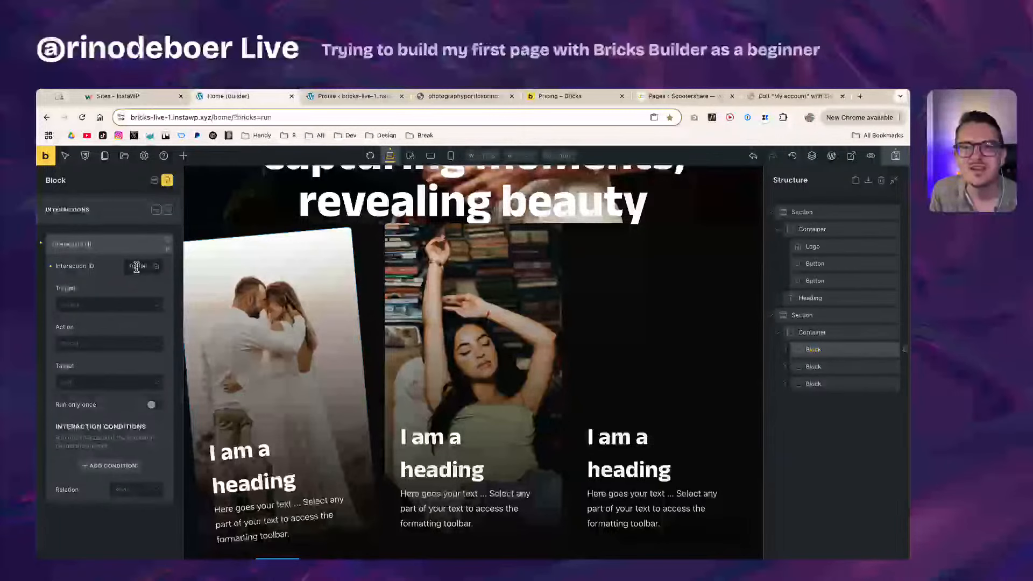
left_click(79, 302)
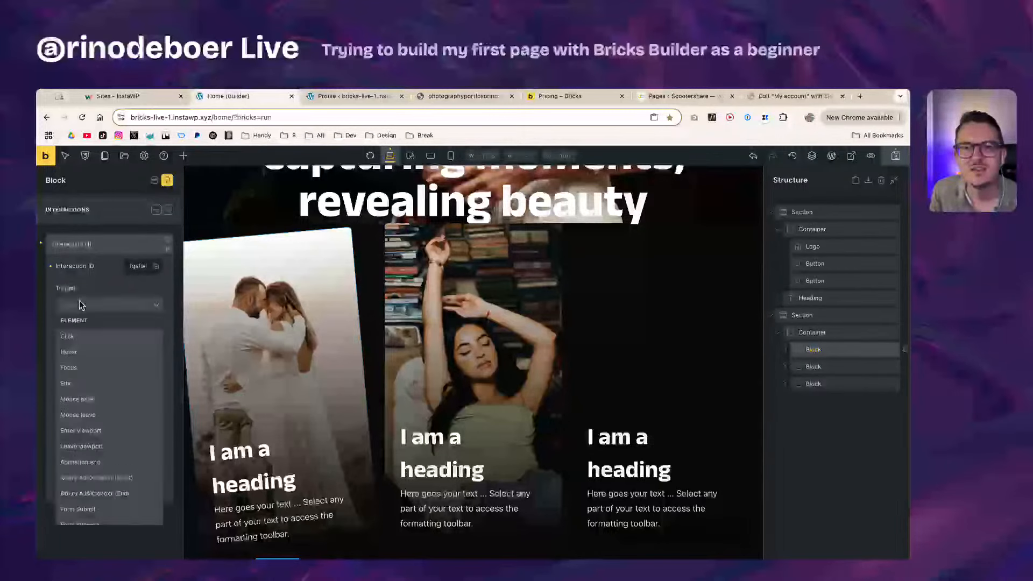
left_click(89, 358)
left_click(92, 344)
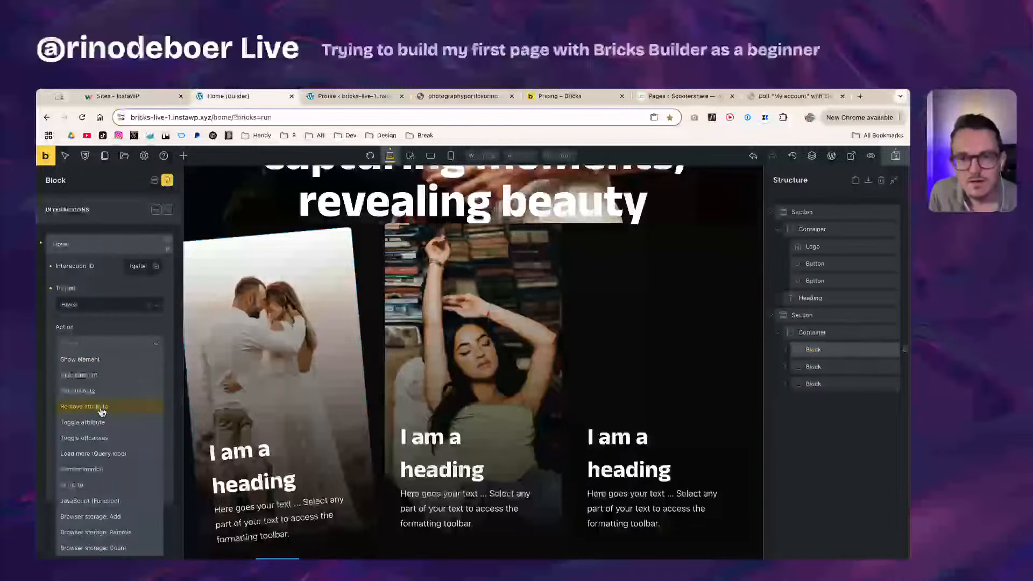
left_click(92, 474)
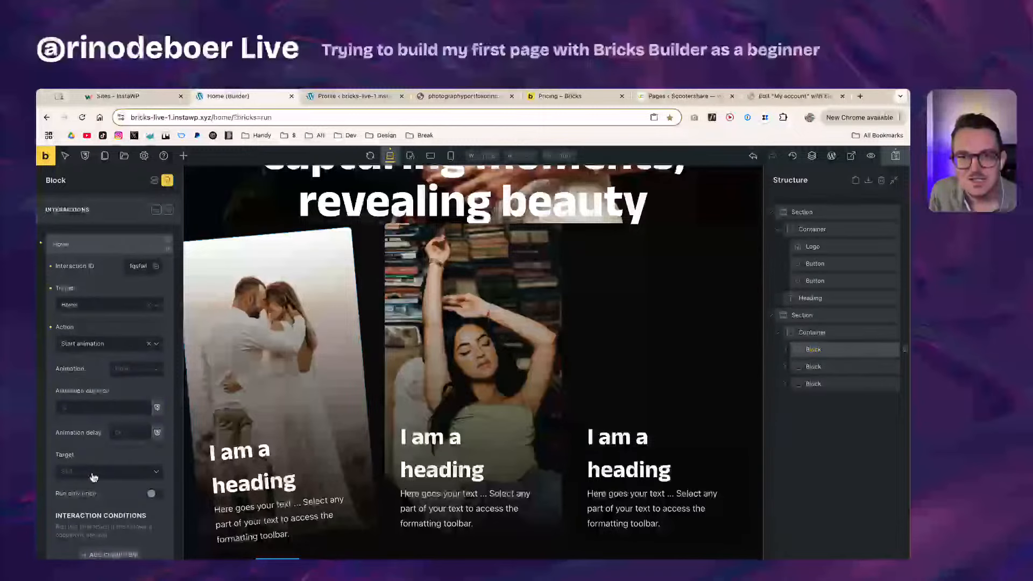
Step: Try the bounce animation, clear it again, and close the interaction settings
left_click(135, 371)
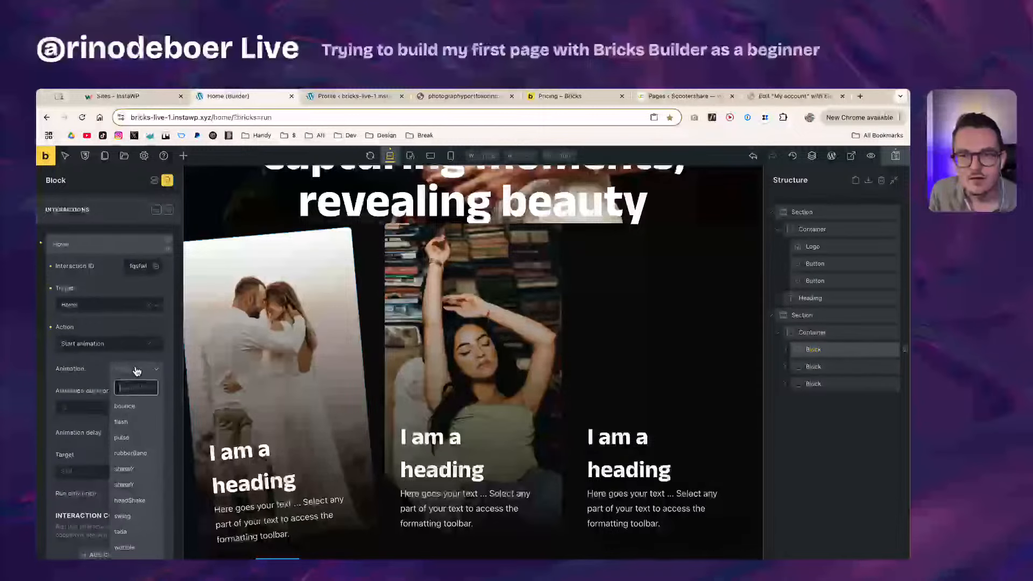
left_click(132, 406)
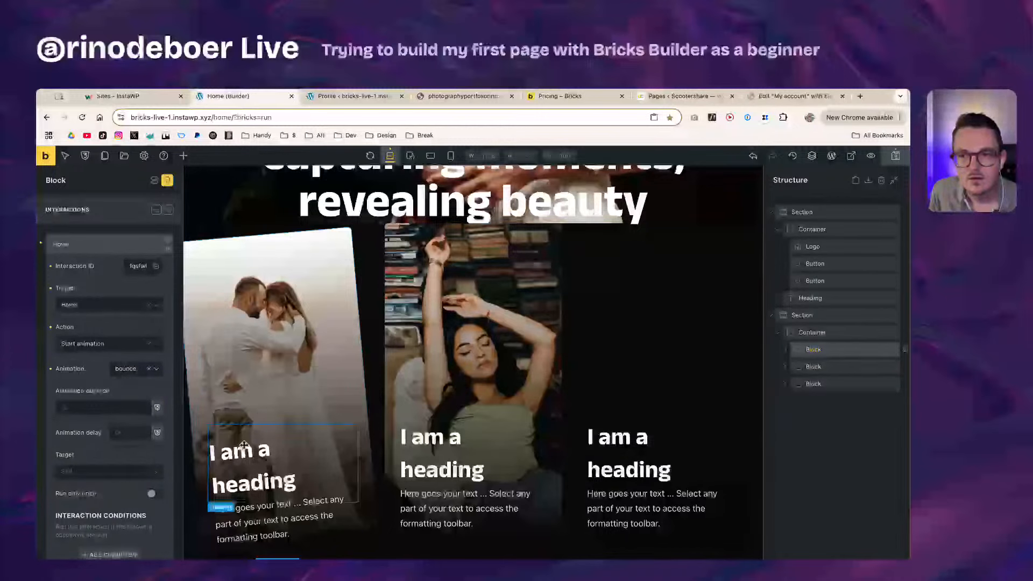
left_click(150, 370)
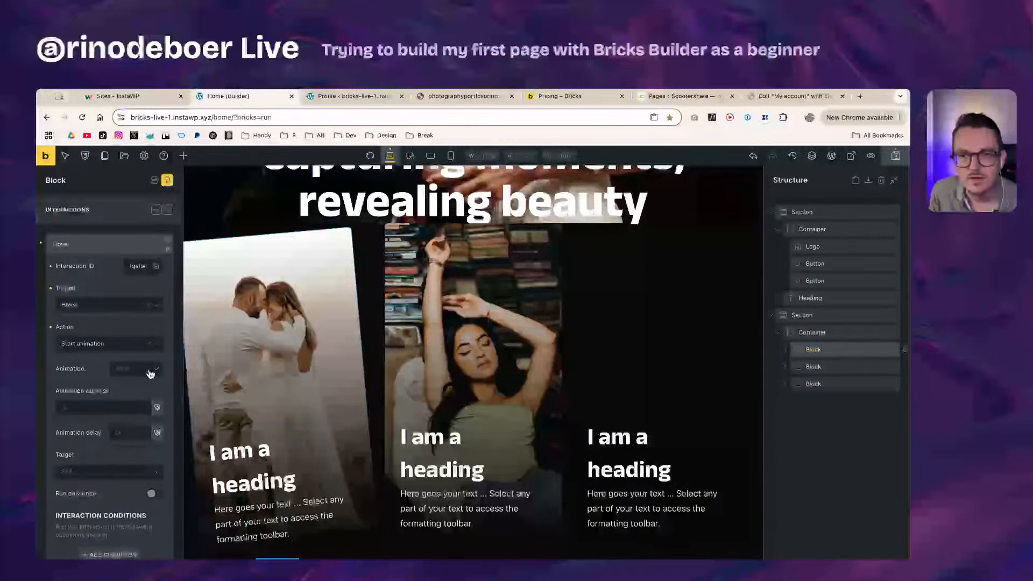
scroll(102, 485, "down", 2)
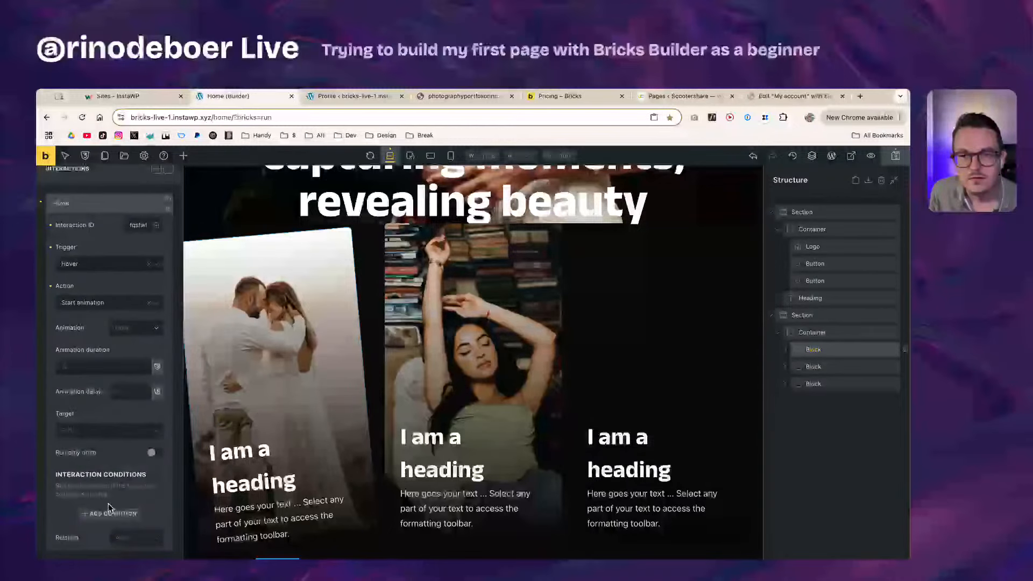
scroll(114, 430, "up", 2)
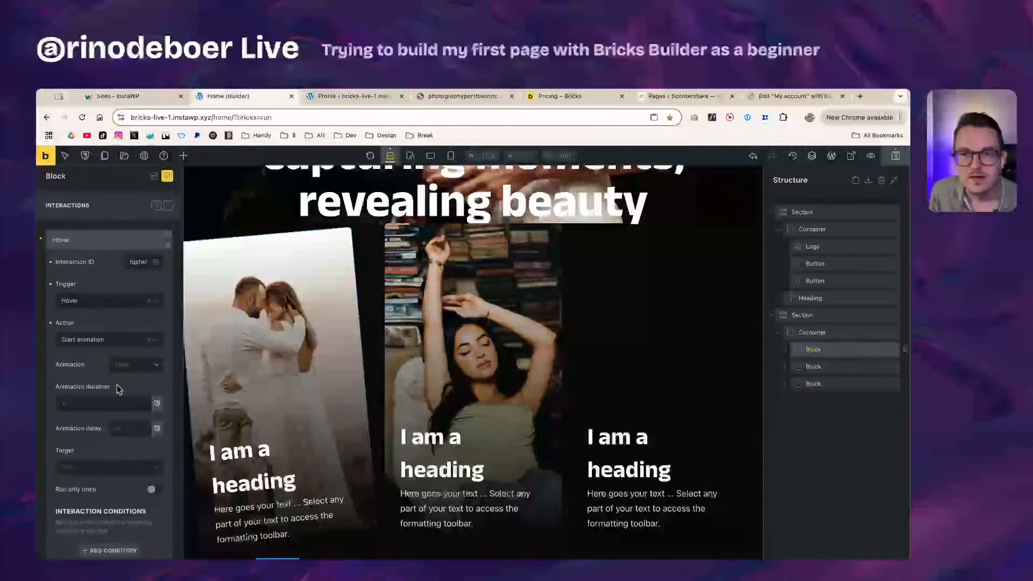
left_click(167, 213)
Step: Select the container holding the three photo cards in the Structure panel
scroll(269, 329, "up", 6)
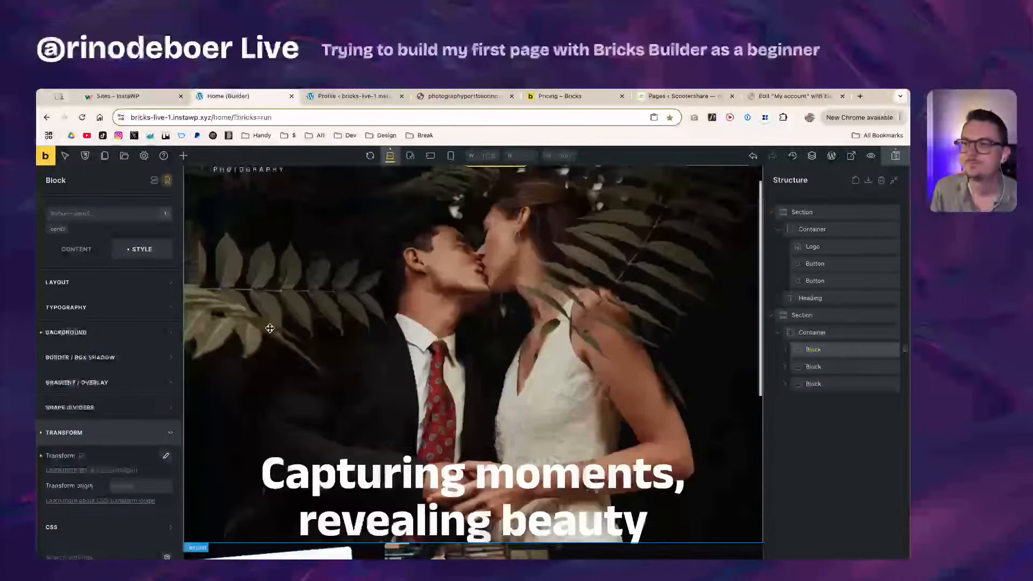
scroll(270, 328, "down", 5)
scroll(329, 379, "up", 3)
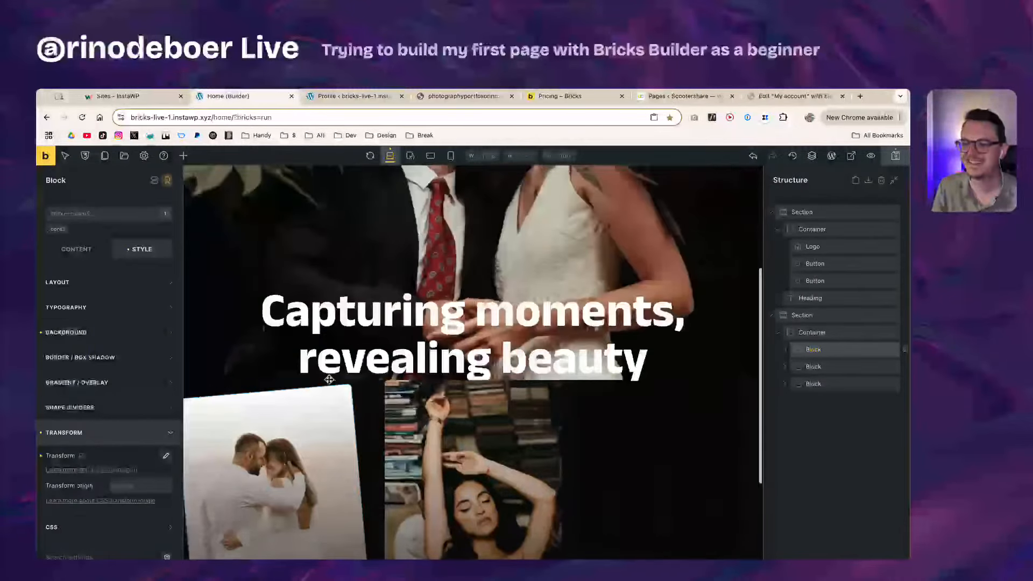
scroll(329, 380, "down", 3)
scroll(331, 371, "up", 5)
scroll(333, 362, "down", 5)
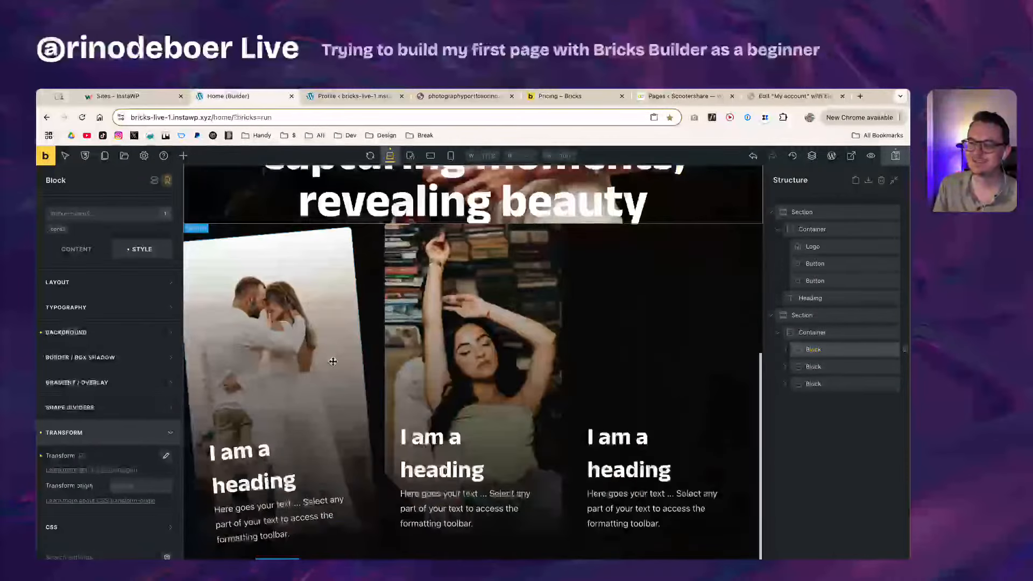
scroll(333, 362, "up", 4)
scroll(345, 361, "down", 3)
scroll(484, 350, "up", 1)
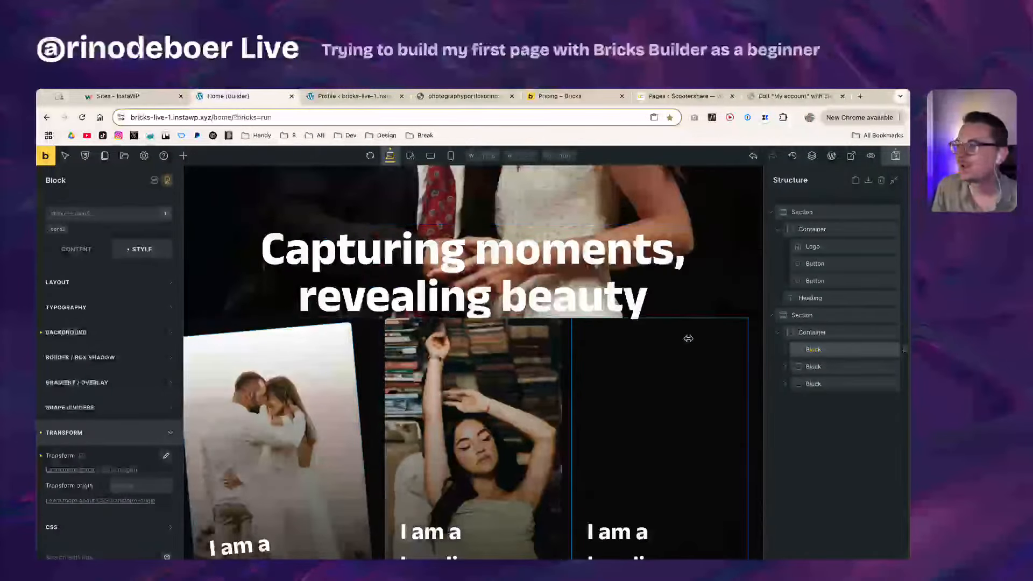
left_click(841, 332)
Step: Start entering a negative rem top margin on the cards container
scroll(588, 323, "down", 2)
scroll(538, 335, "up", 2)
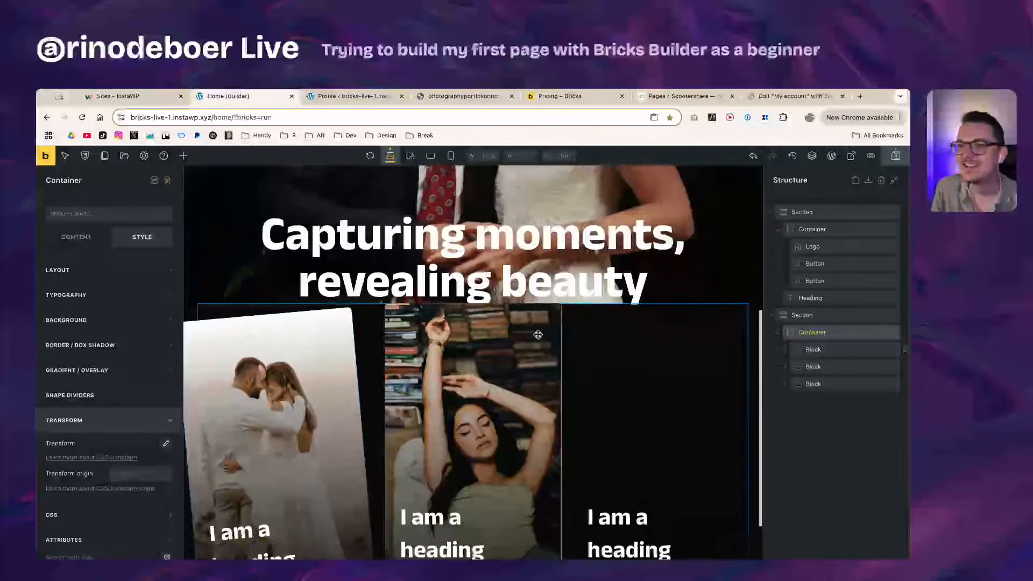
scroll(538, 334, "up", 2)
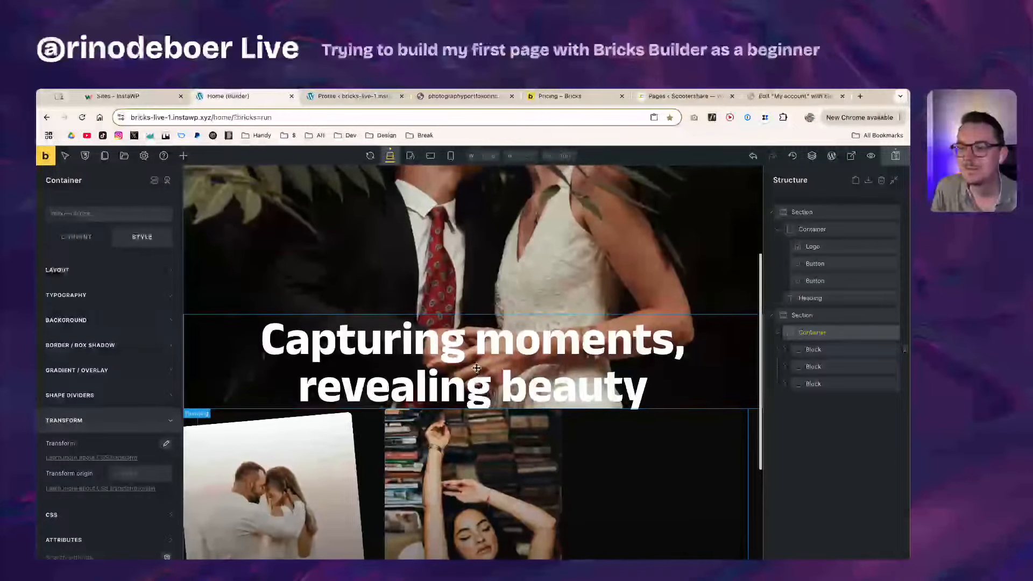
scroll(476, 368, "up", 1)
scroll(476, 366, "down", 1)
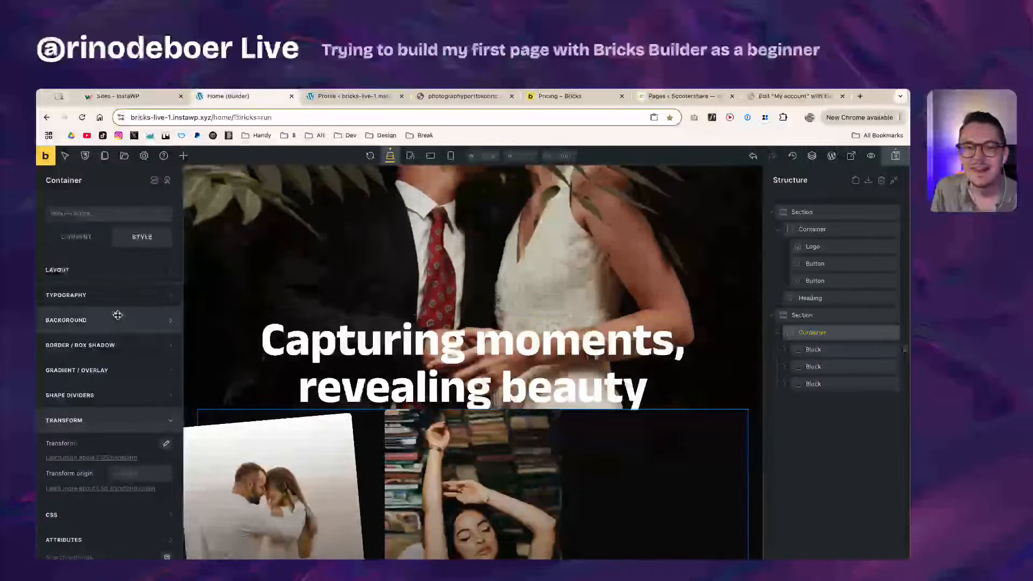
left_click(114, 275)
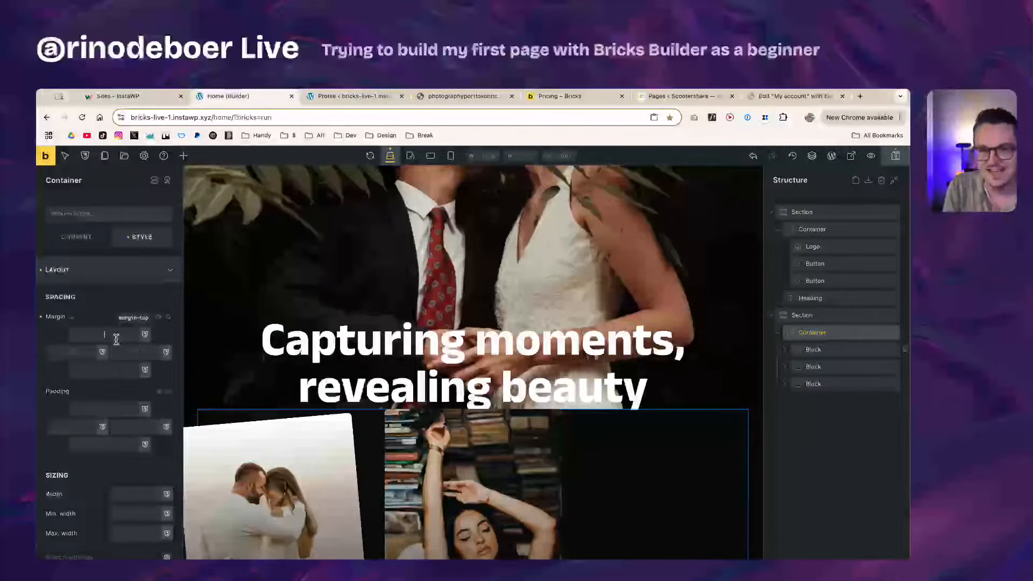
type("-4")
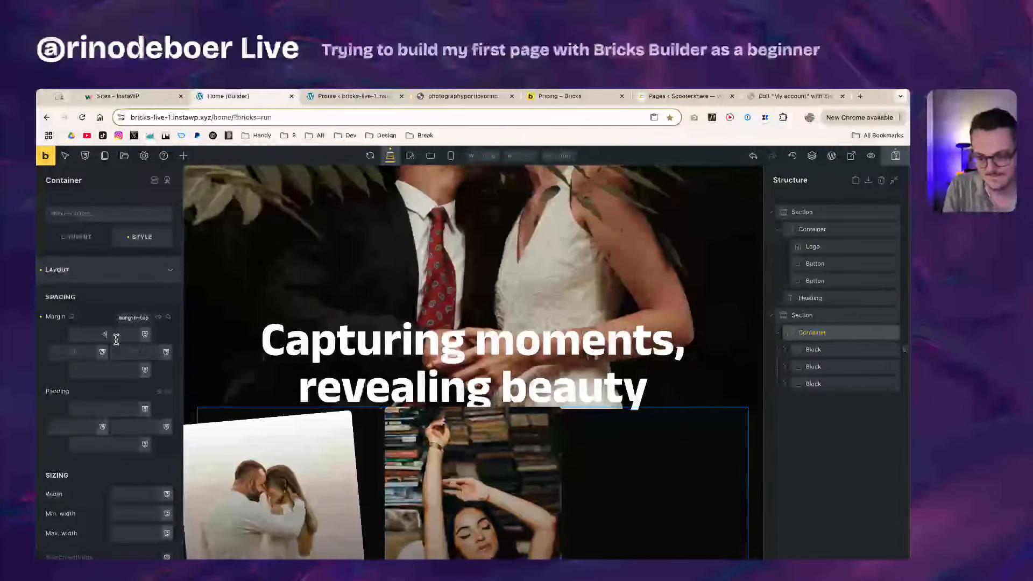
type("rem")
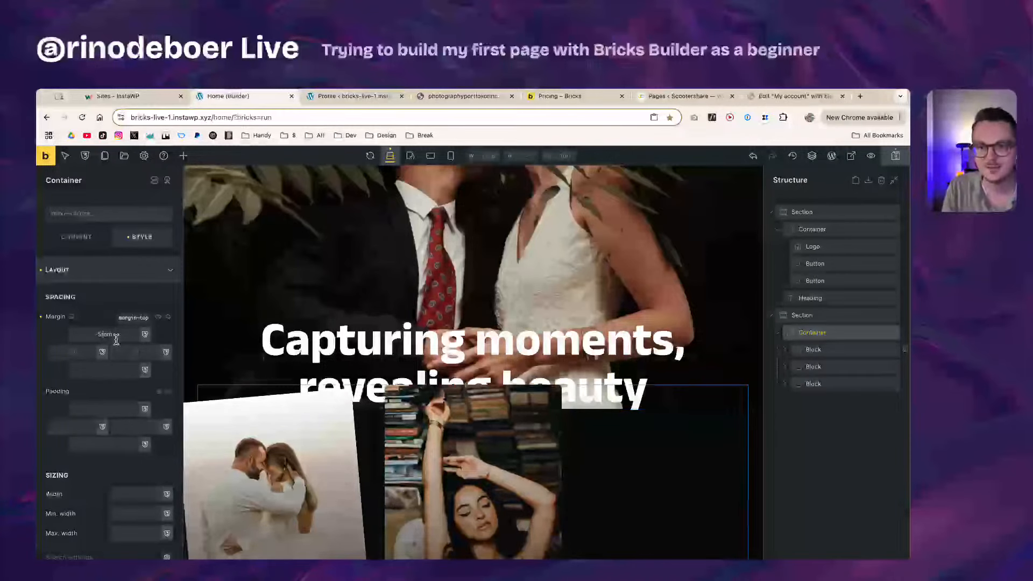
key("BackSpace")
Step: Finish the container's top margin at -10rem, then give the hero section 15rem bottom padding
type("10")
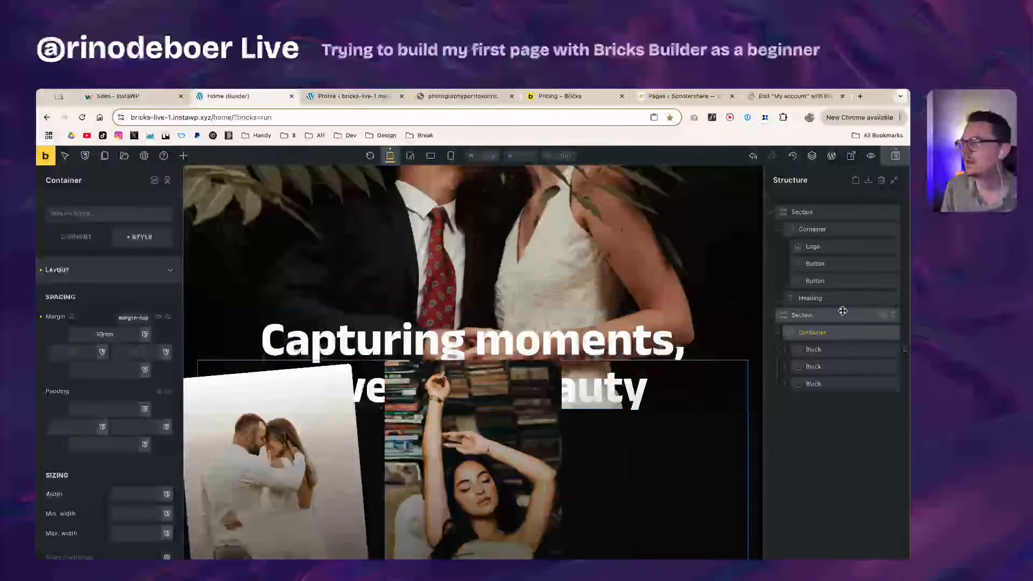
left_click(832, 229)
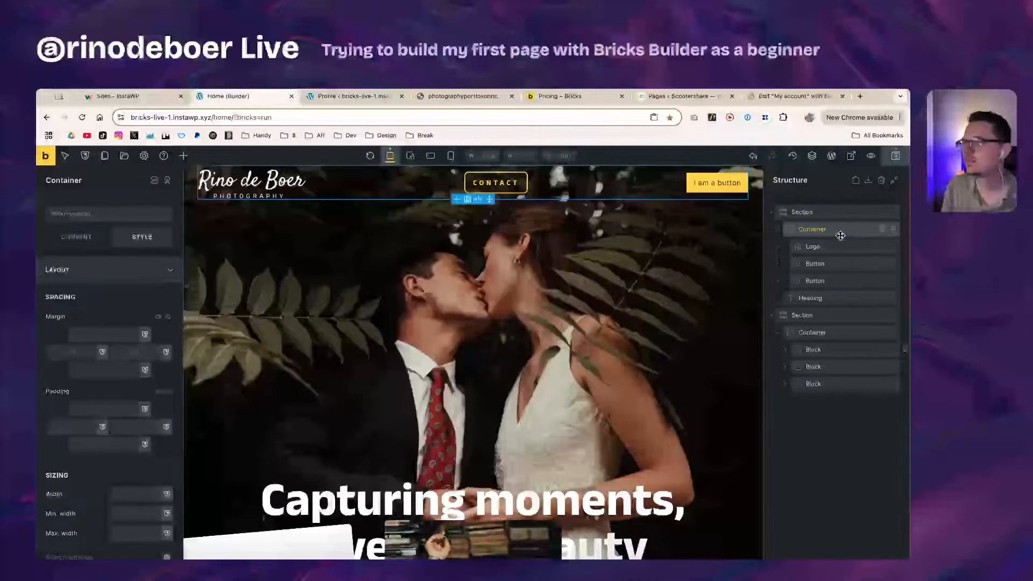
left_click(830, 299)
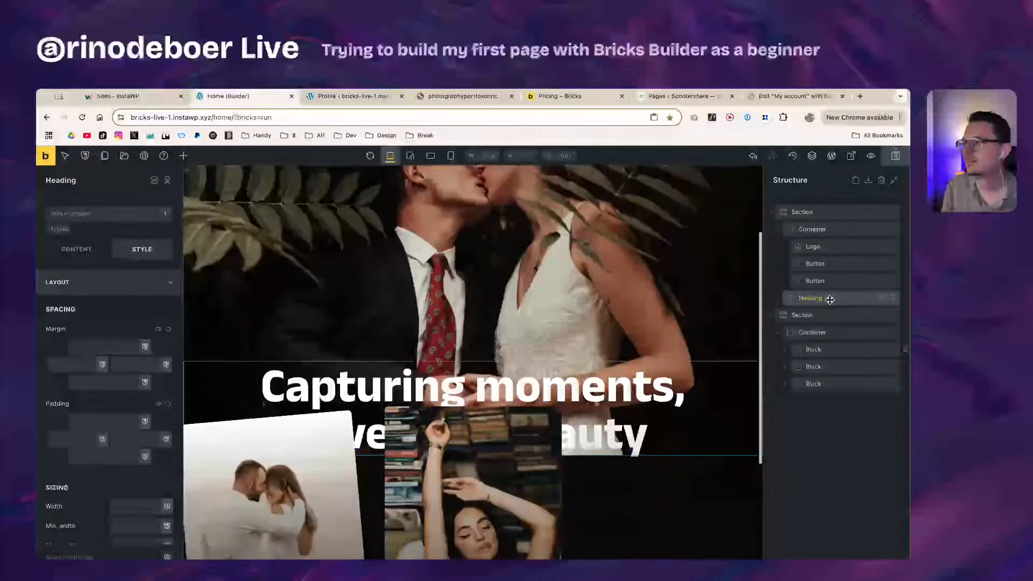
left_click(823, 212)
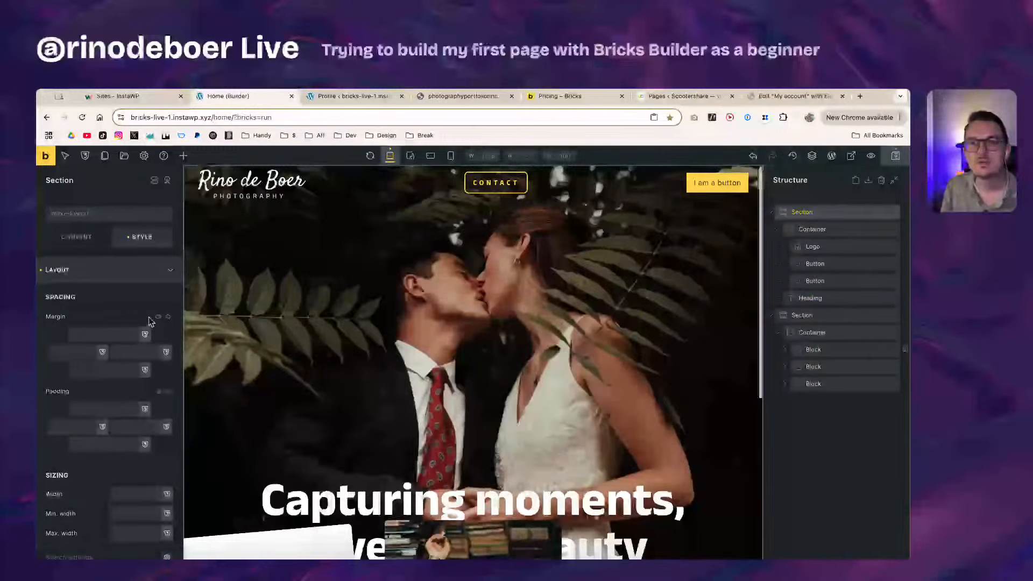
left_click(106, 445)
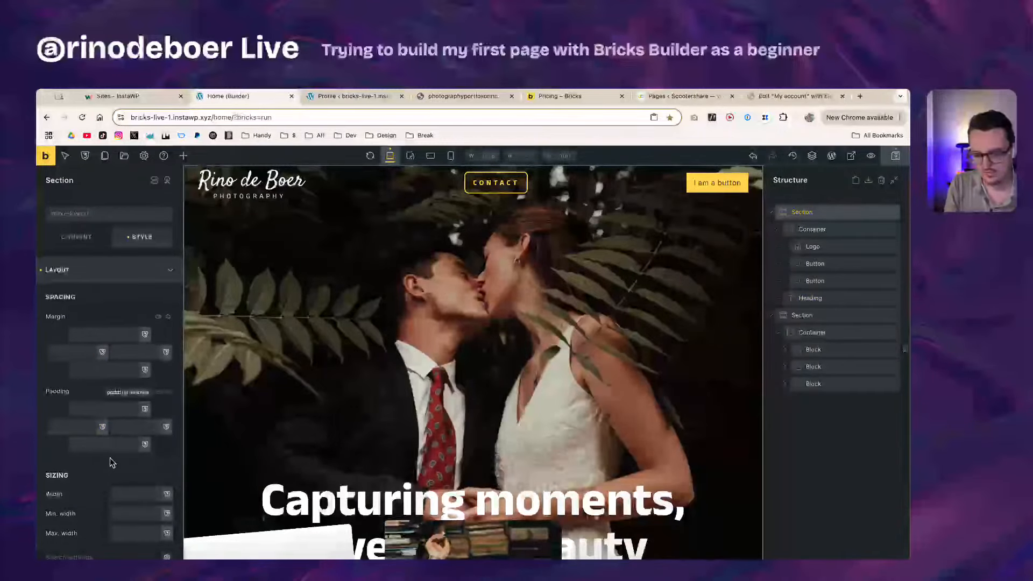
type("15rem")
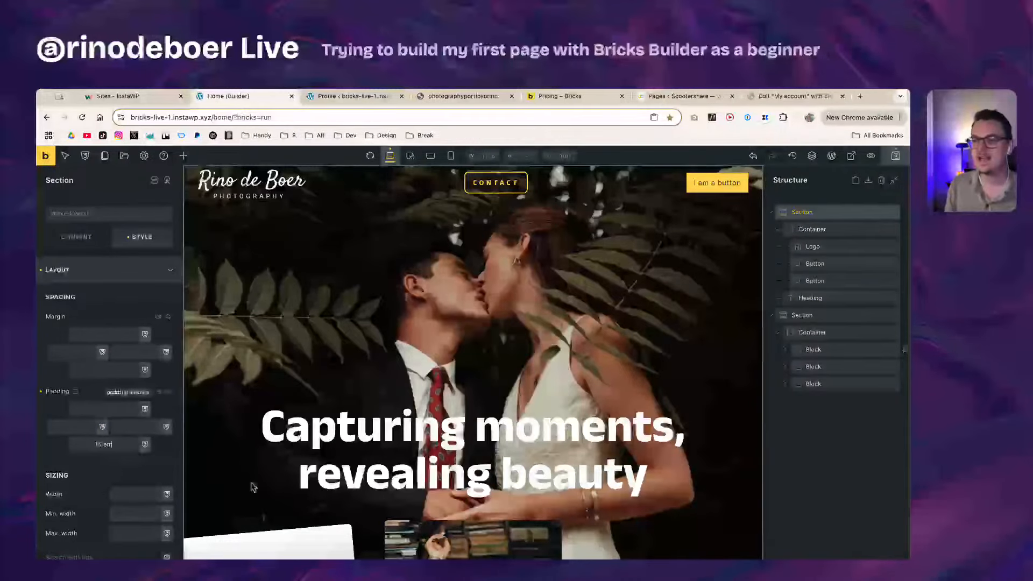
Step: Scroll the canvas to check the hero heading sits clear above the overlapping cards
scroll(252, 487, "down", 3)
scroll(625, 459, "down", 1)
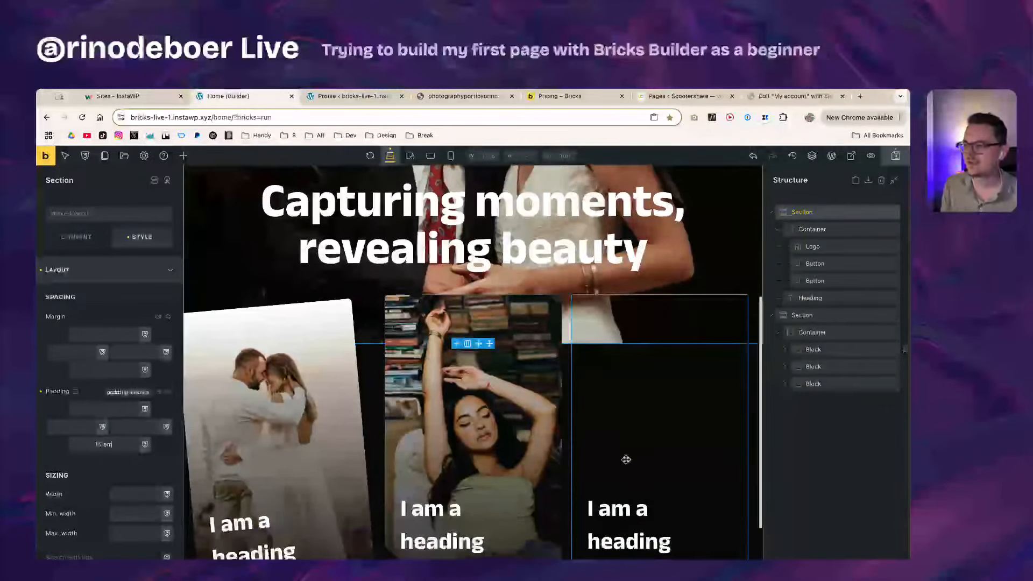
scroll(627, 377, "down", 1)
scroll(627, 427, "up", 1)
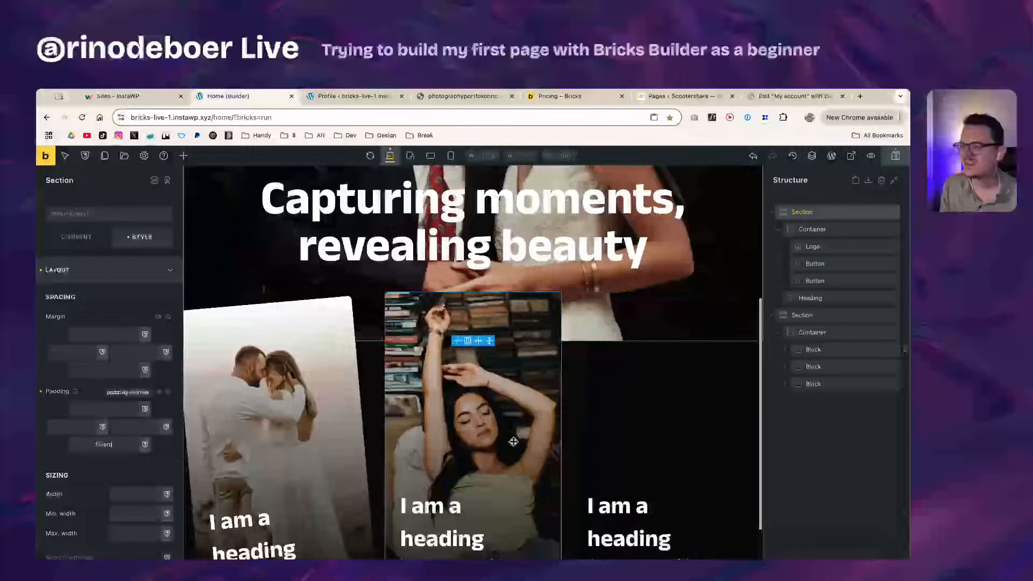
scroll(513, 441, "up", 3)
scroll(474, 447, "down", 2)
scroll(436, 459, "up", 4)
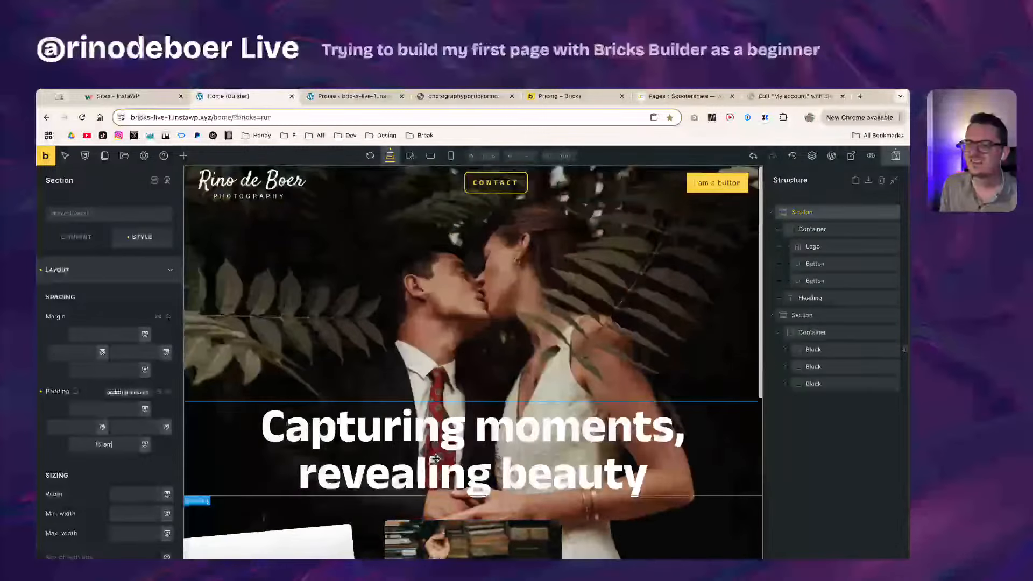
scroll(409, 462, "down", 1)
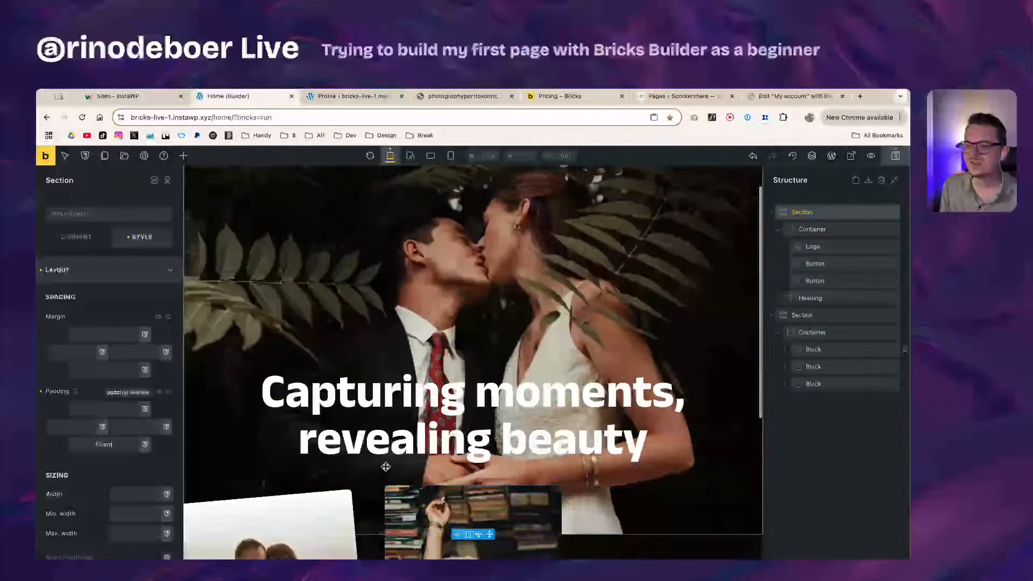
scroll(376, 495, "up", 1)
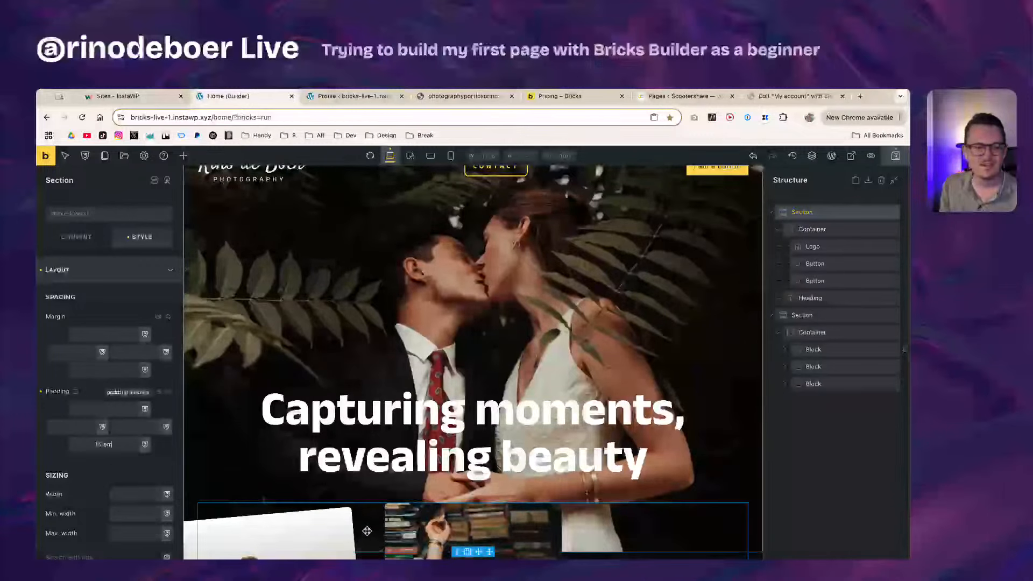